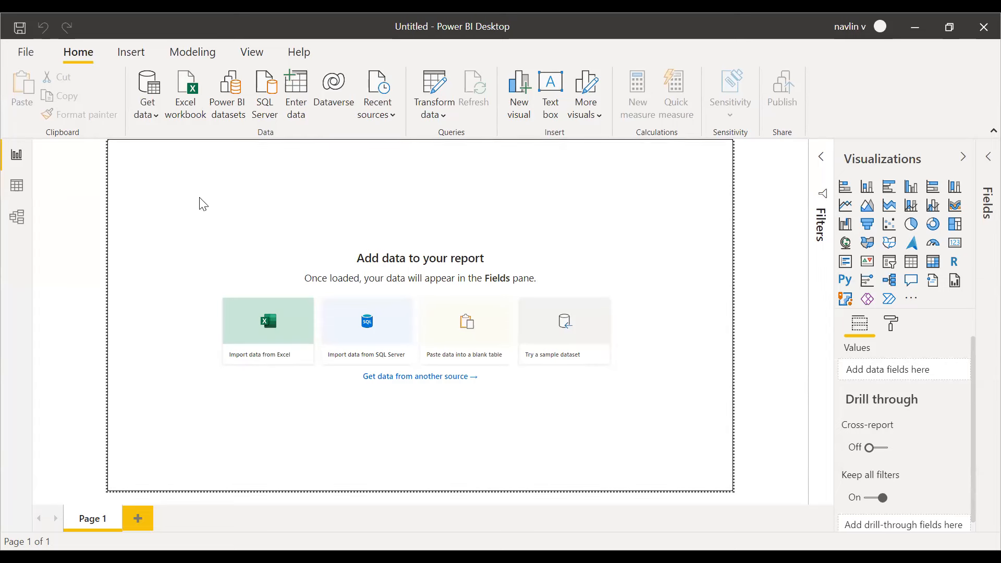
left_click(150, 118)
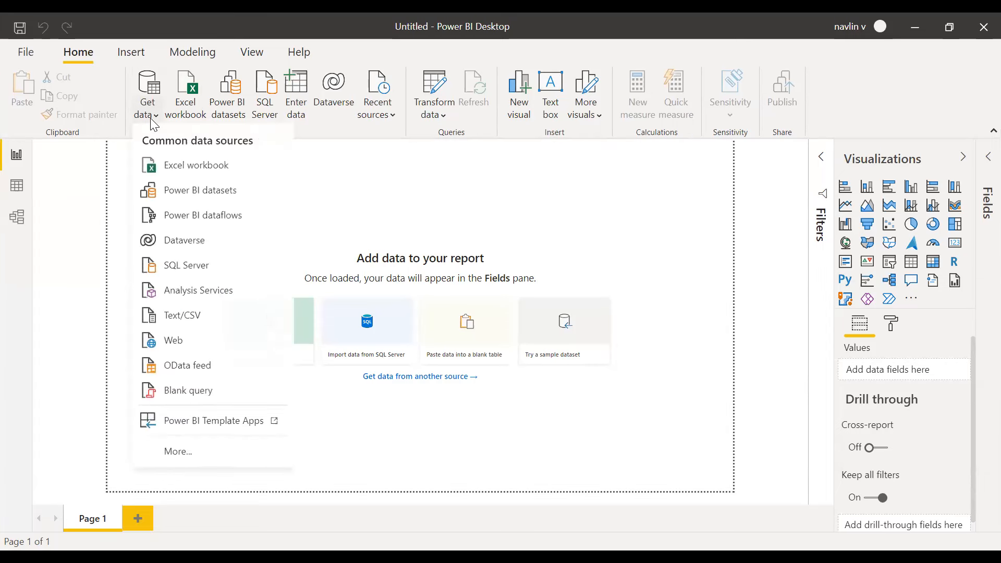
left_click(170, 344)
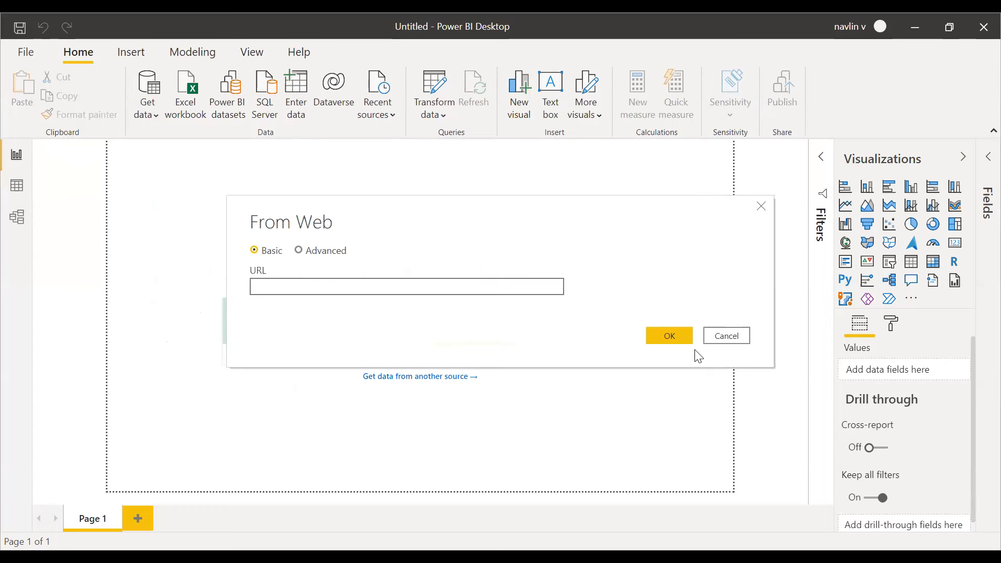
left_click(737, 335)
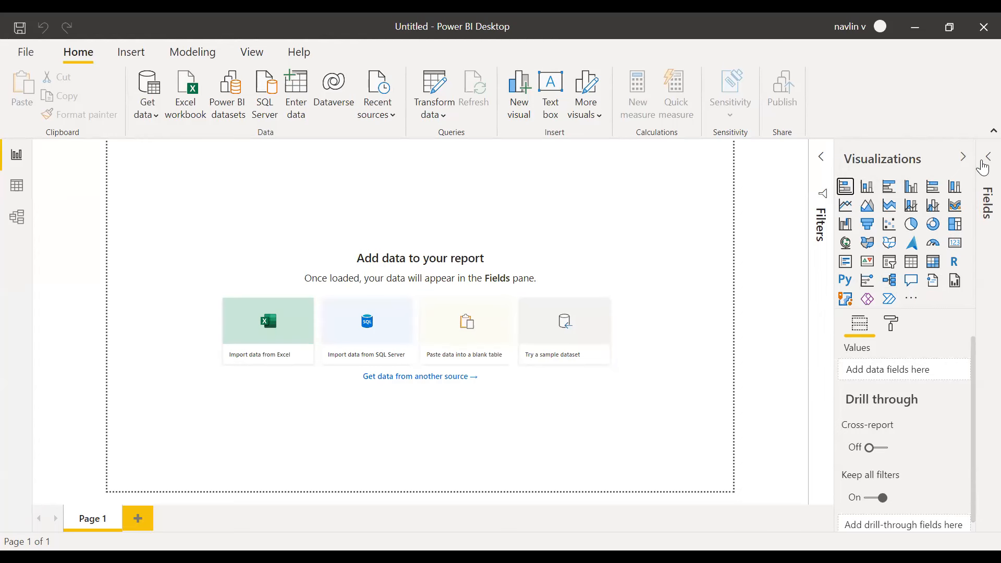
Step: Look at the empty Data view and Model view, and return to the Report view
left_click(17, 185)
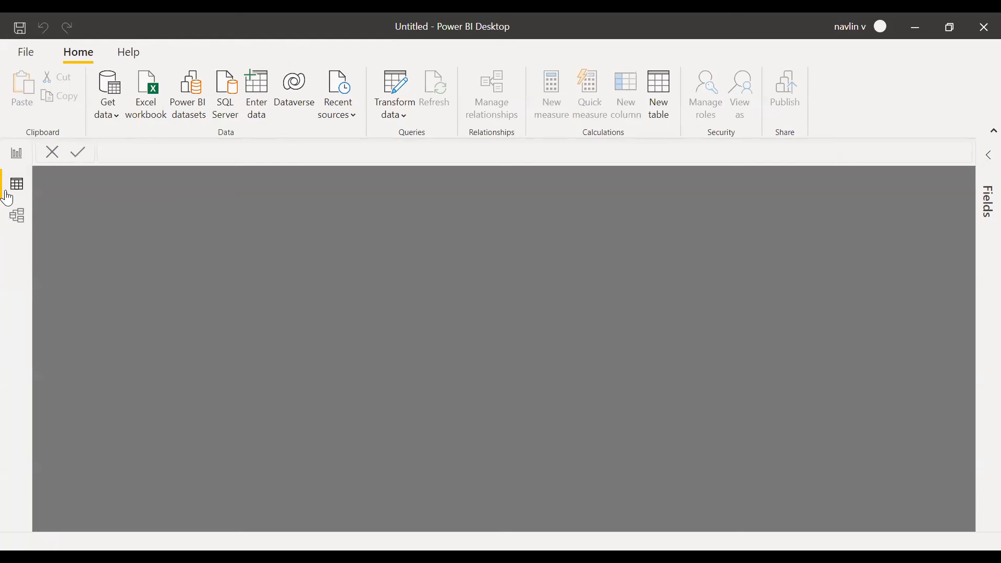
left_click(18, 216)
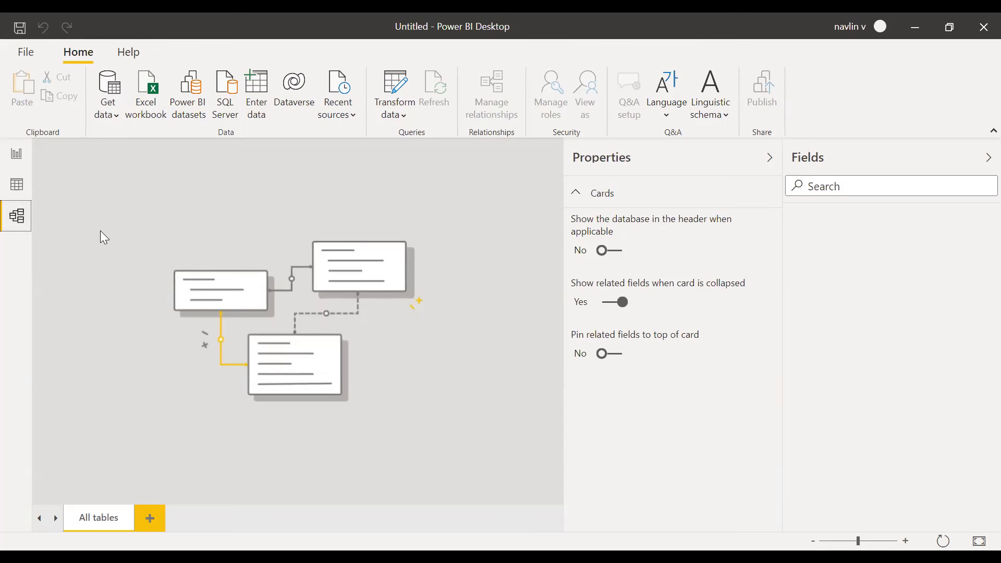
left_click(18, 156)
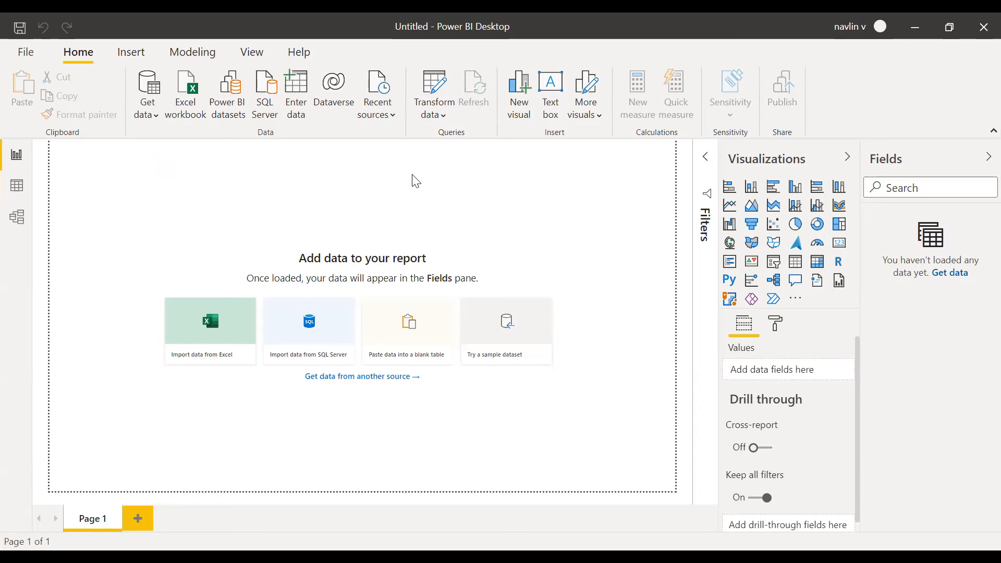
left_click(154, 117)
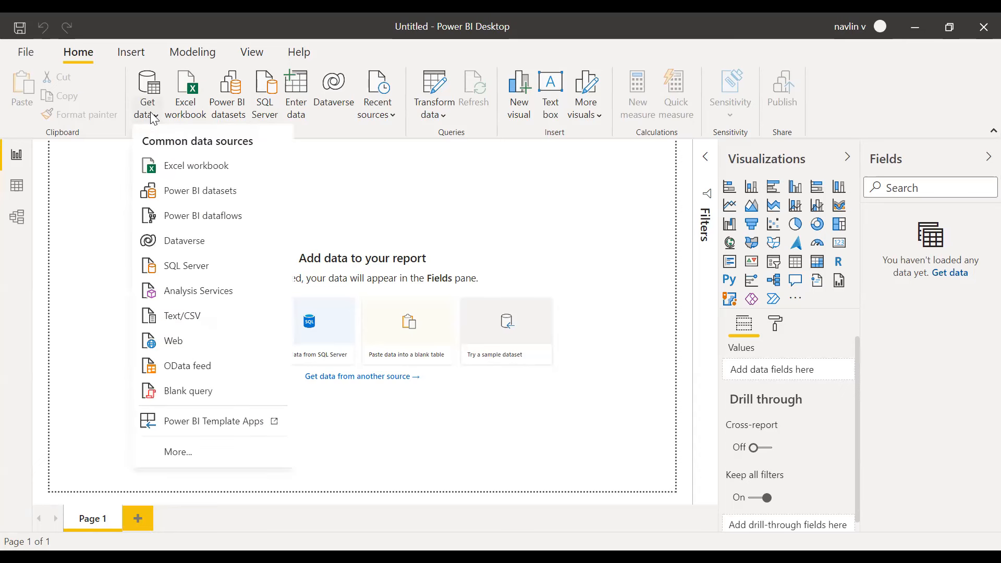
left_click(176, 341)
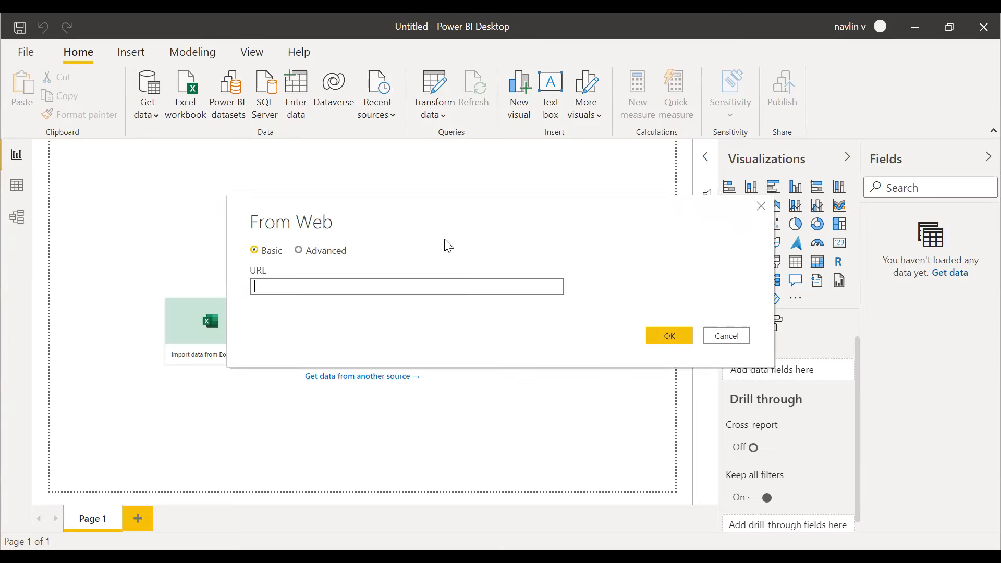
type("https://www.worldometers.info/coronavirus/")
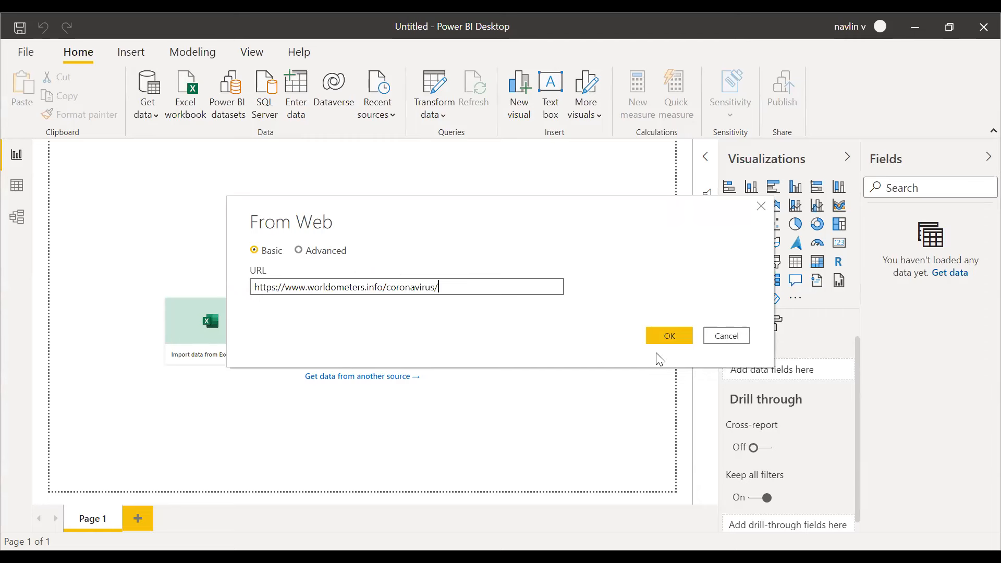
left_click(678, 338)
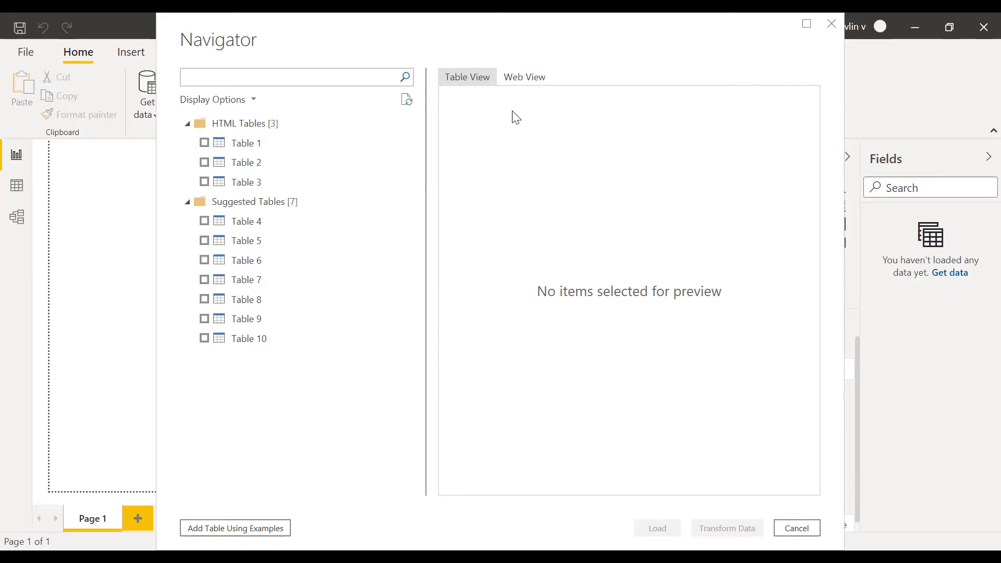
left_click(207, 143)
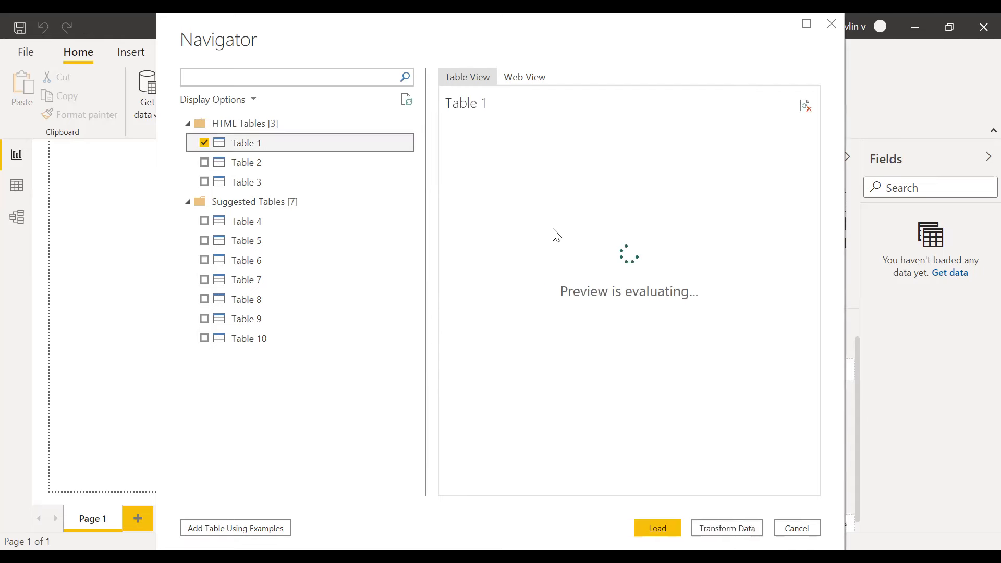
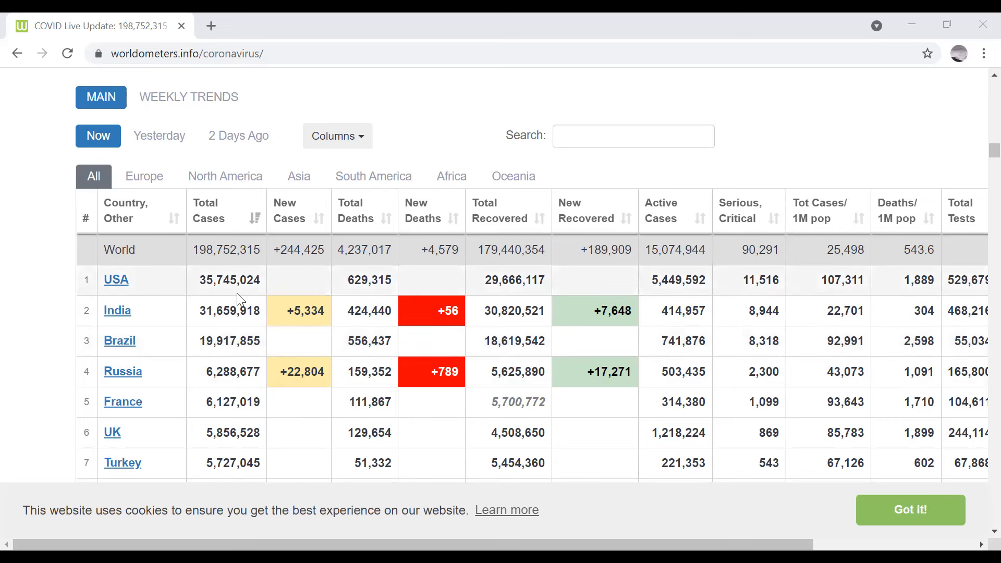
Step: Inspect the worldometers coronavirus page in Chrome, search its HTML elements for "table", and close the developer tools
right_click(432, 182)
left_click(461, 302)
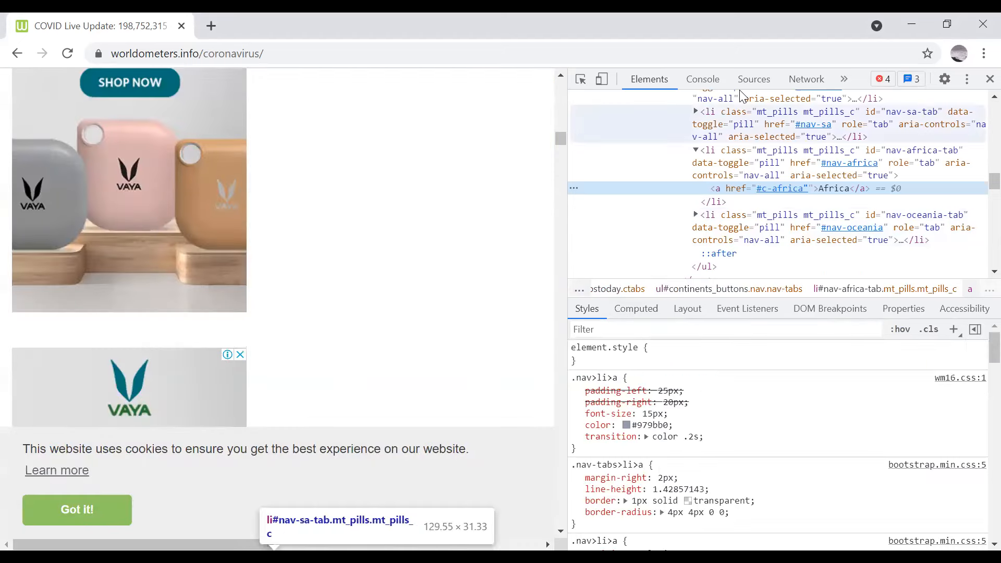
key("ctrl+f")
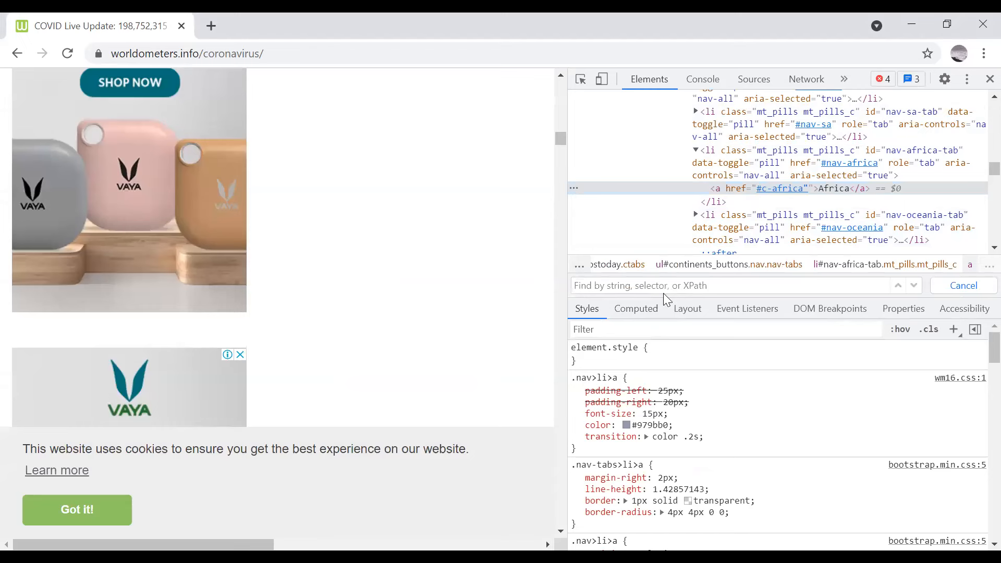
type("table")
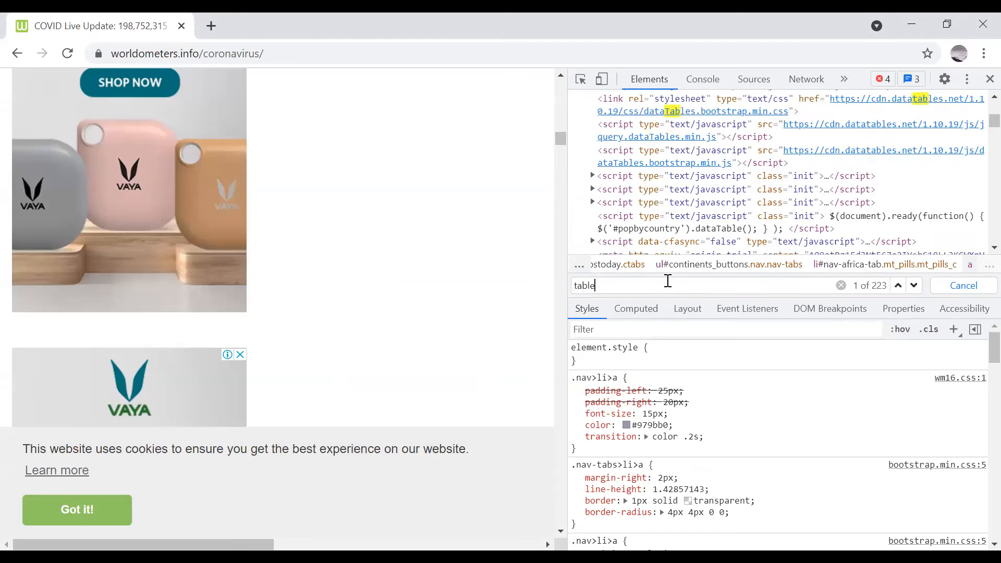
key("Return")
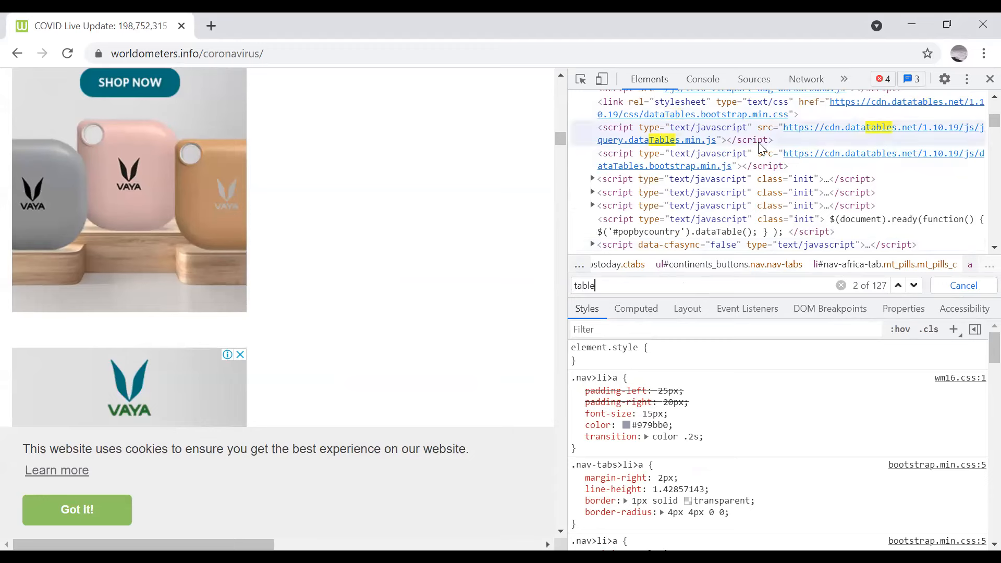
scroll(760, 146, "down", 3)
scroll(804, 208, "up", 6)
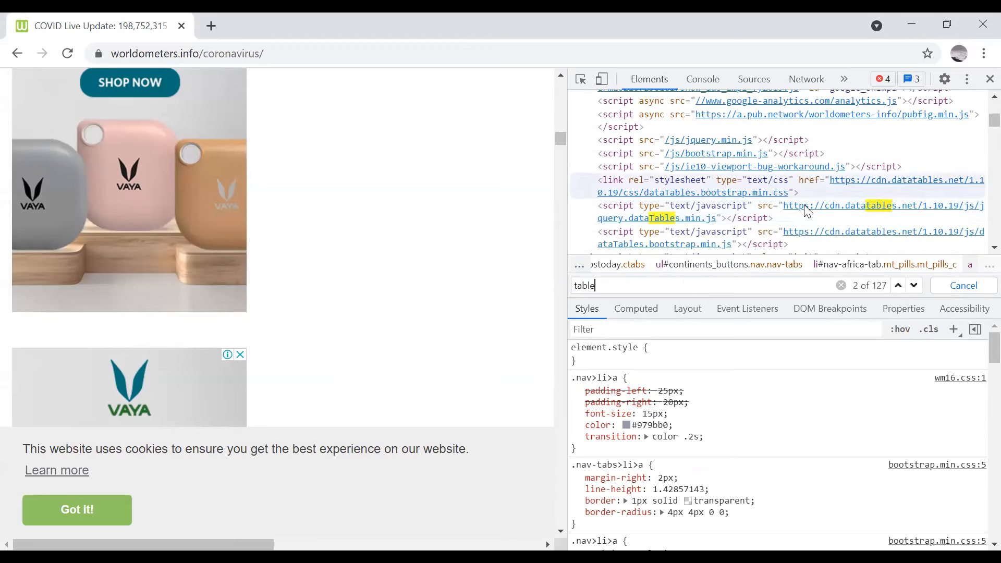
left_click(979, 85)
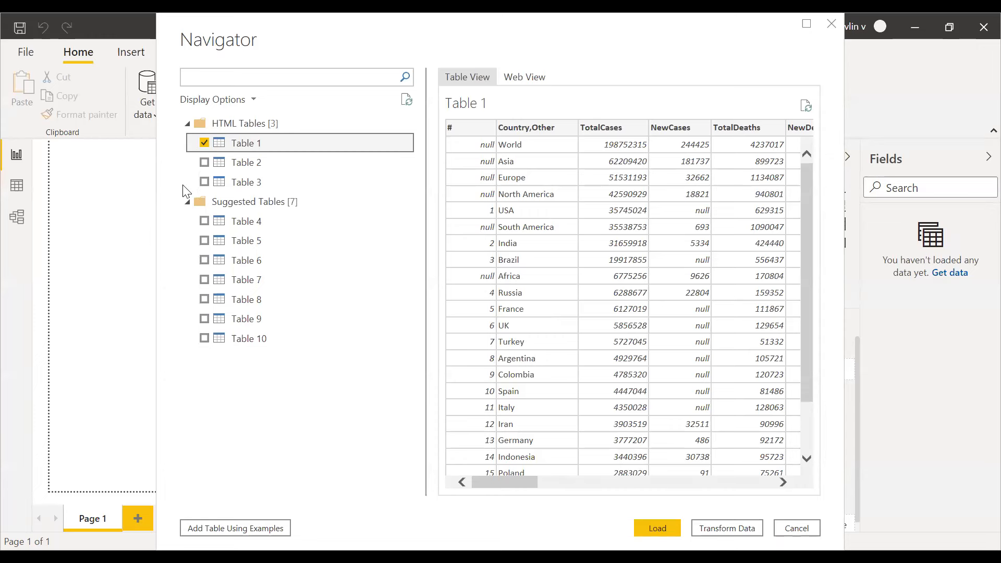
Step: Check the preview of Table 1 in the Navigator and deselect that table
mouse_move(529, 481)
left_mouse_down()
mouse_move(776, 484)
mouse_move(508, 483)
left_mouse_up()
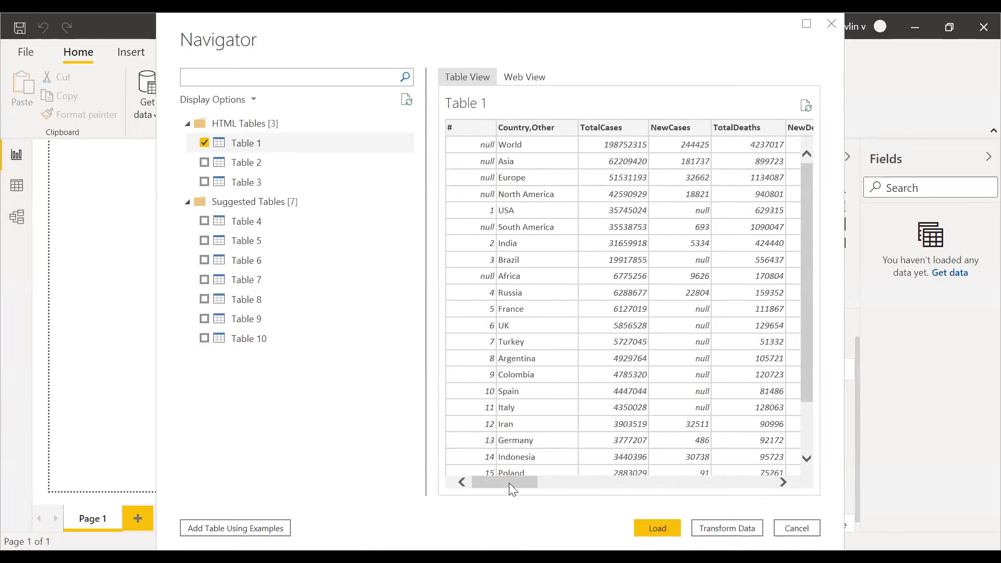
left_click(204, 143)
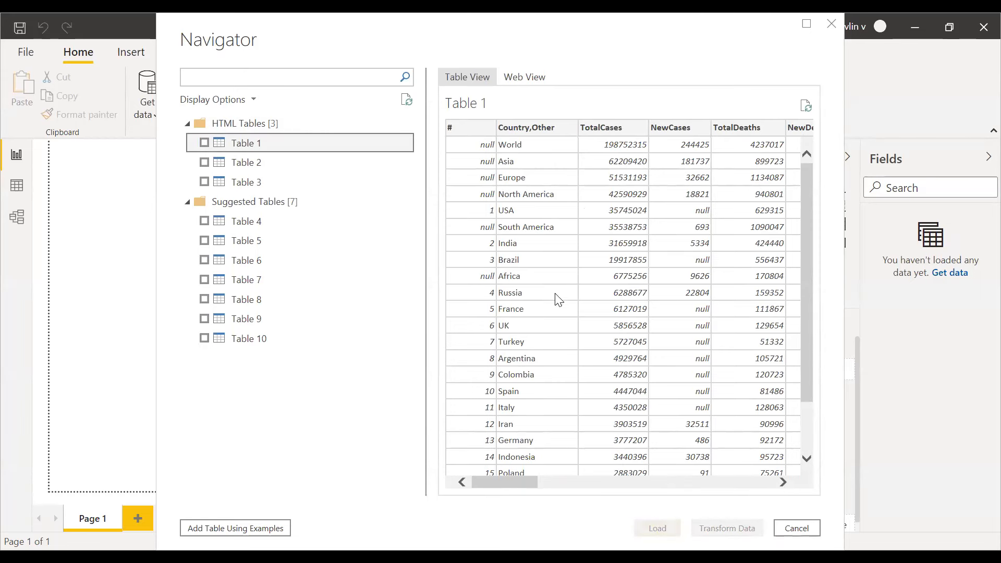
left_click_drag(522, 482, 476, 504)
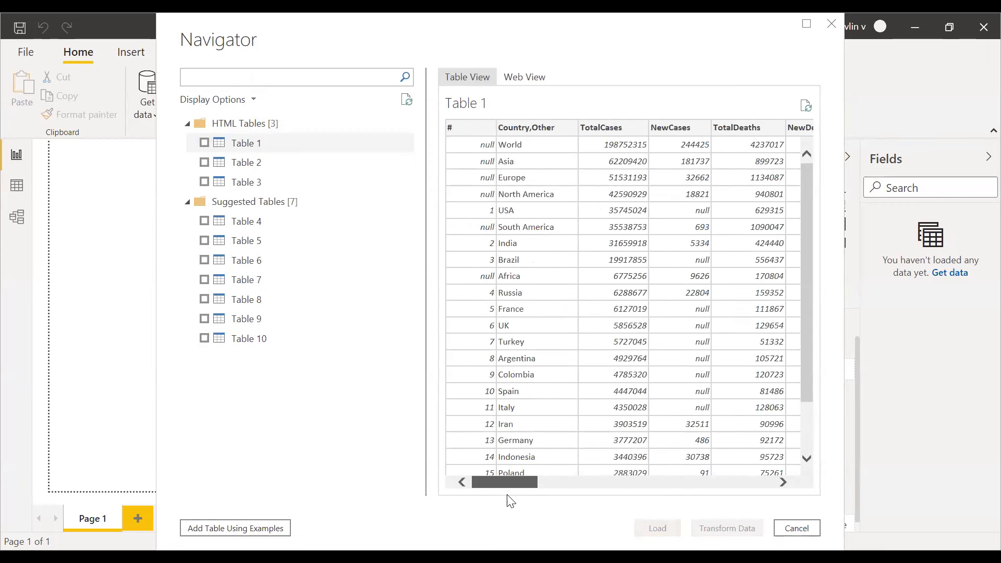
Step: Preview all columns of Table 2 in the Navigator and deselect that table
left_click(204, 163)
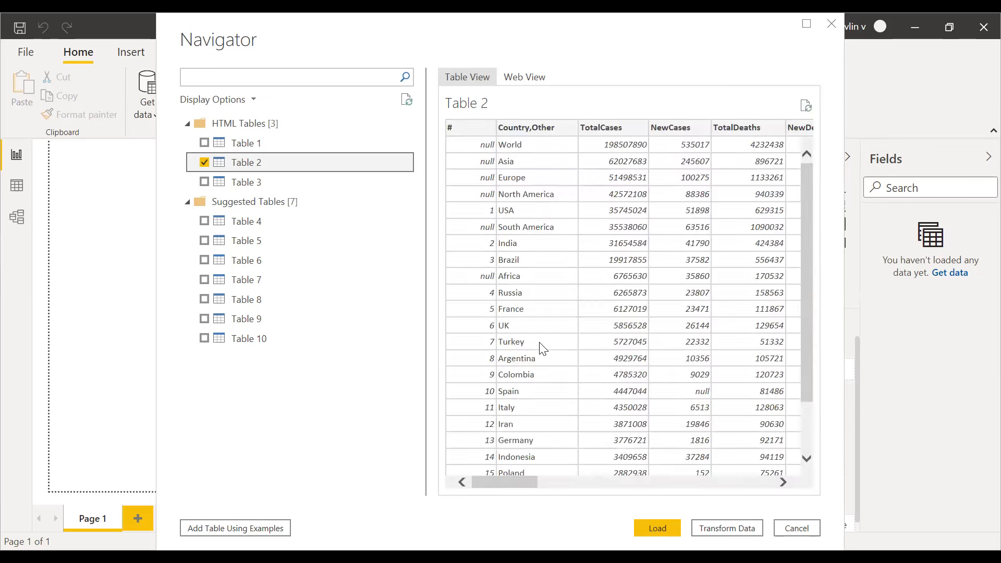
left_click_drag(518, 484, 720, 499)
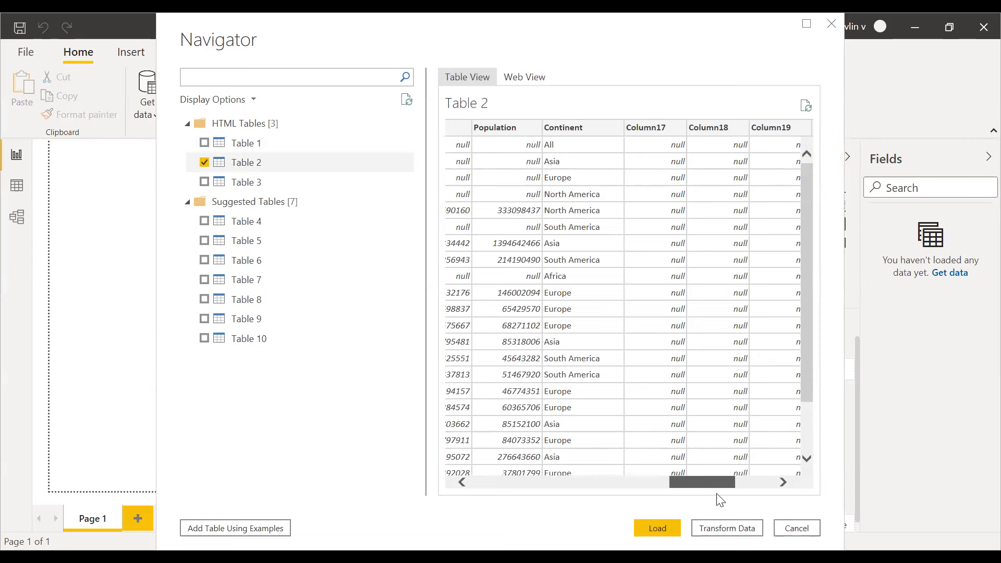
left_click_drag(721, 499, 513, 462)
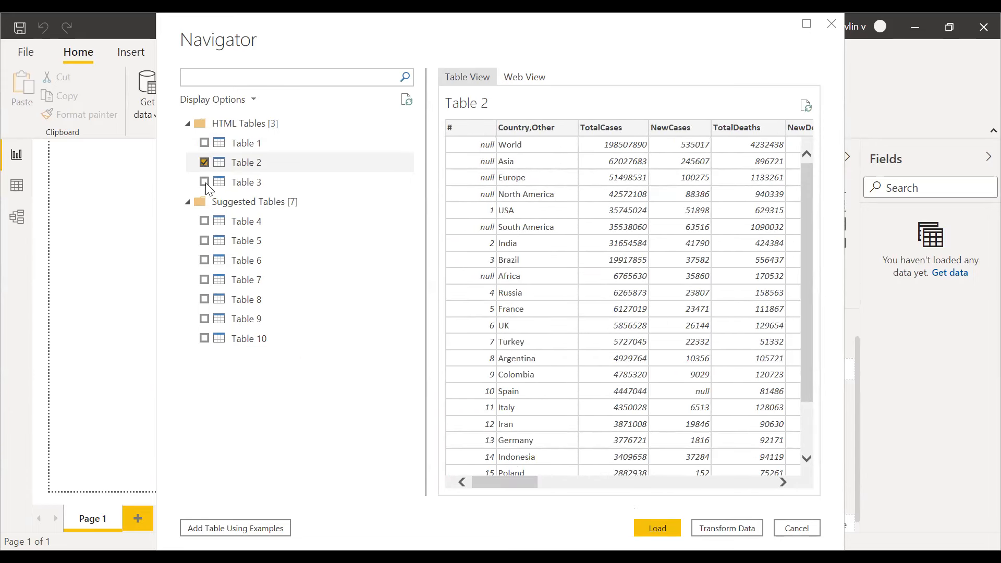
left_click(205, 164)
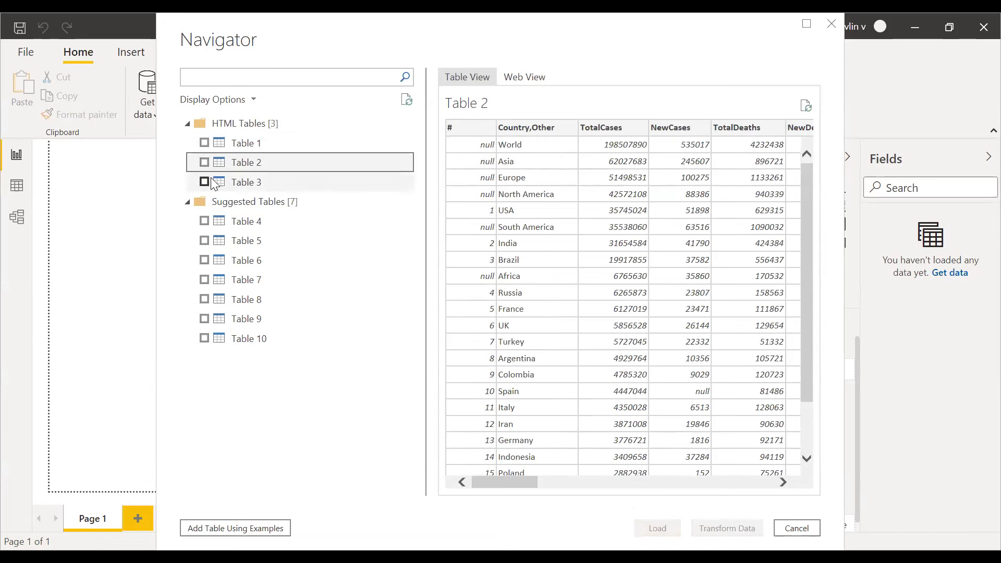
Step: Preview the contents of Table 3 in the Navigator and deselect that table
left_click(205, 182)
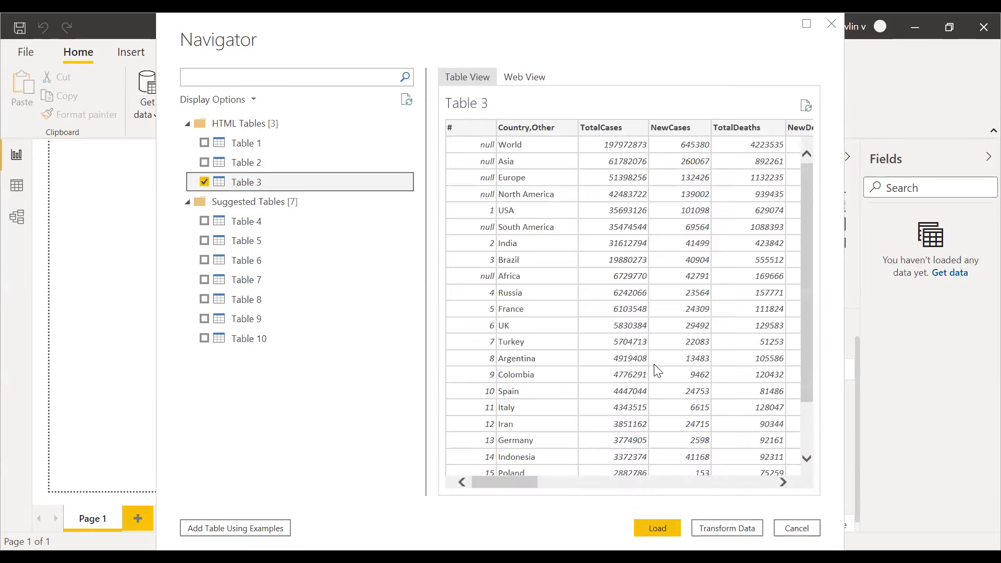
left_click_drag(514, 480, 463, 523)
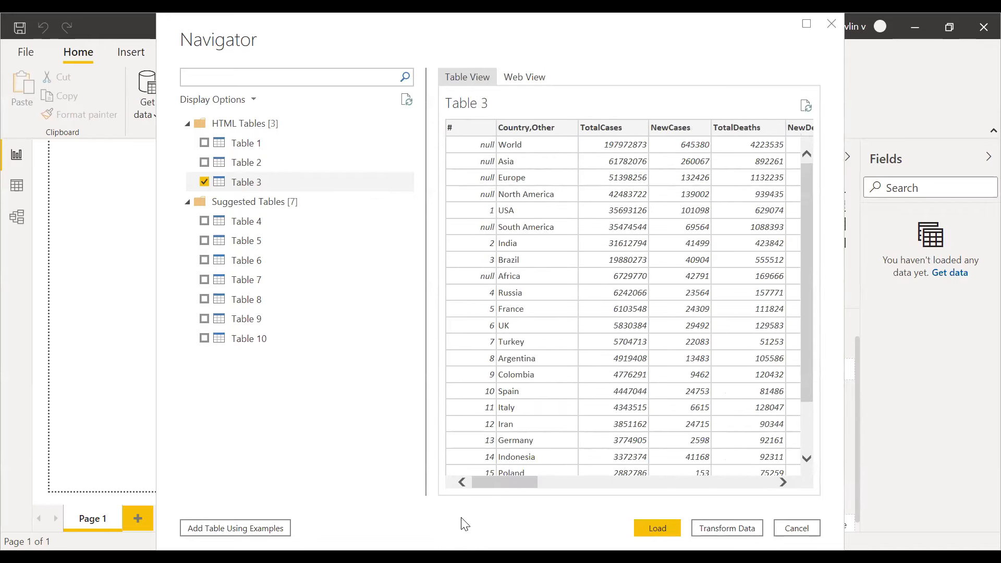
left_click(204, 182)
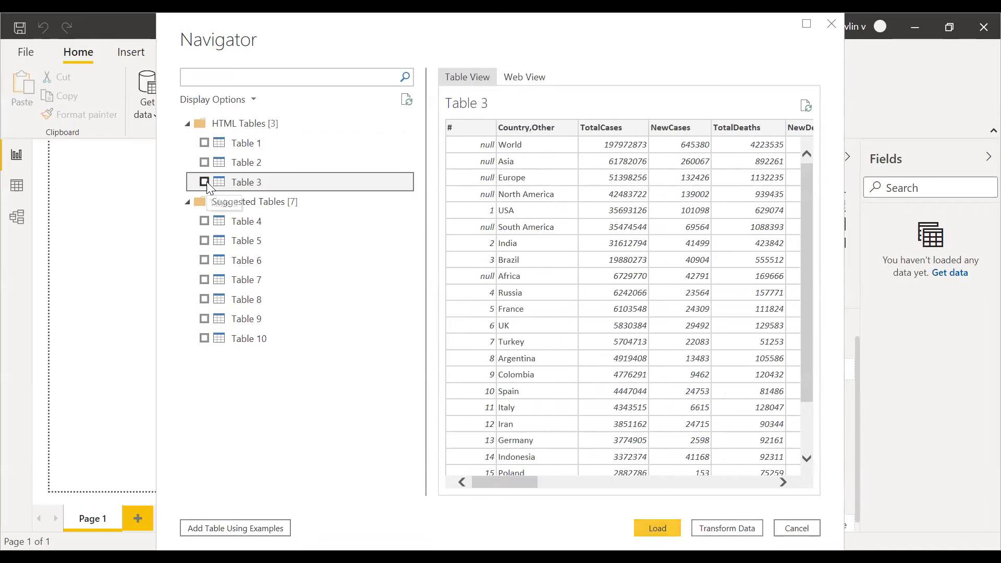
Step: Select Table 1, check its remaining columns in the preview, and open it in the Power Query Editor for transformation
left_click(204, 143)
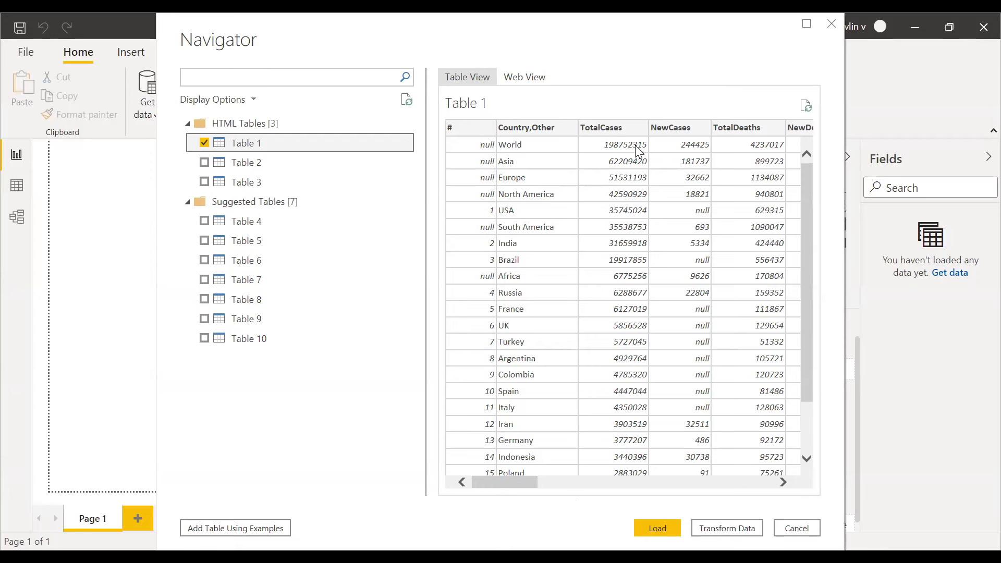
left_click_drag(526, 485, 641, 510)
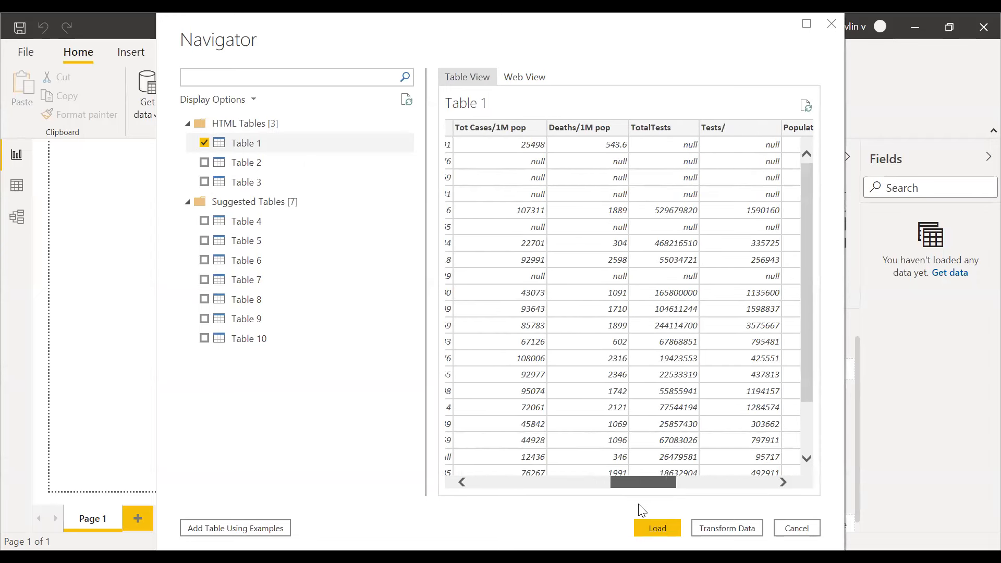
left_click_drag(642, 509, 734, 514)
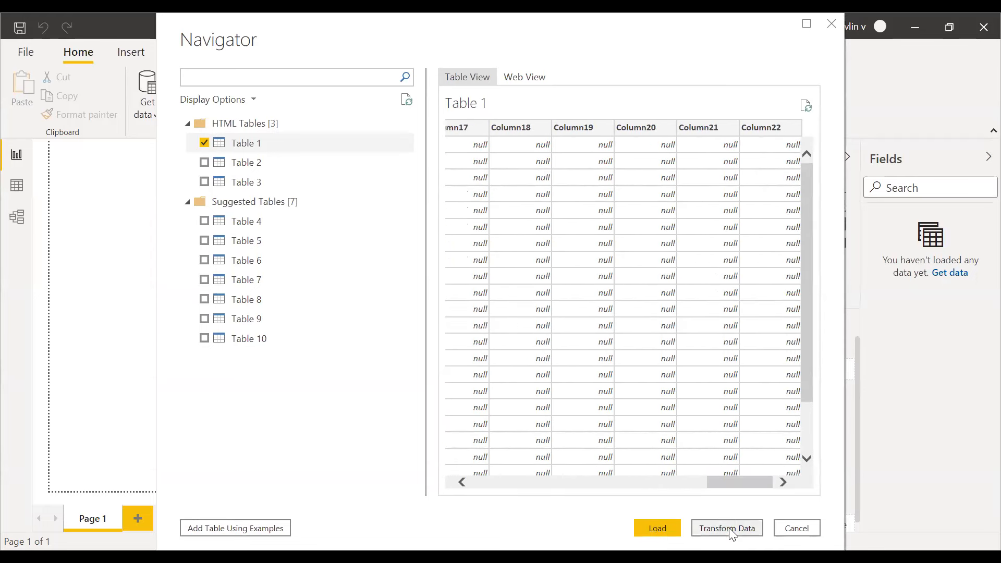
left_click(729, 528)
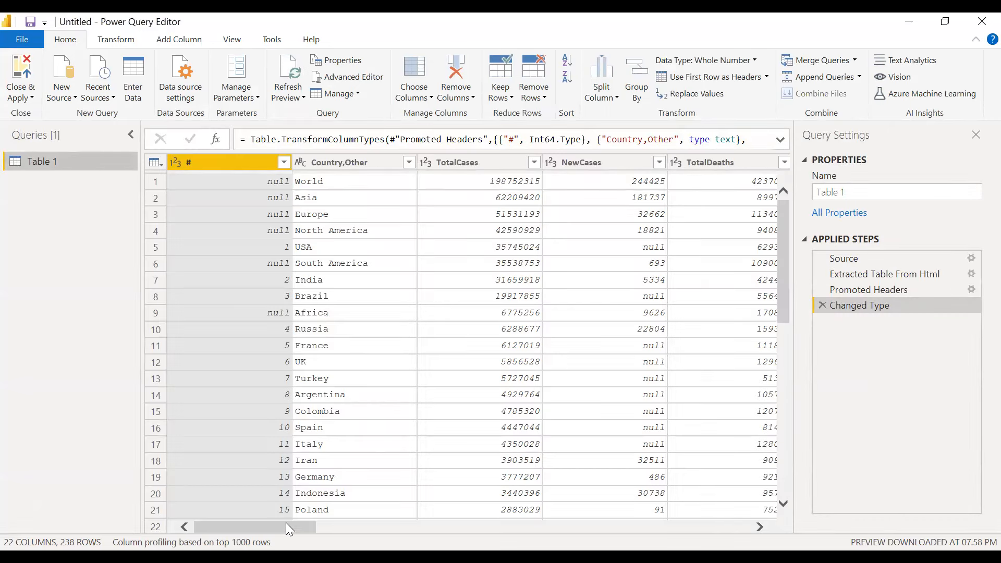
Step: Examine the first columns of Table 1 in the query data preview
left_click_drag(284, 527, 306, 529)
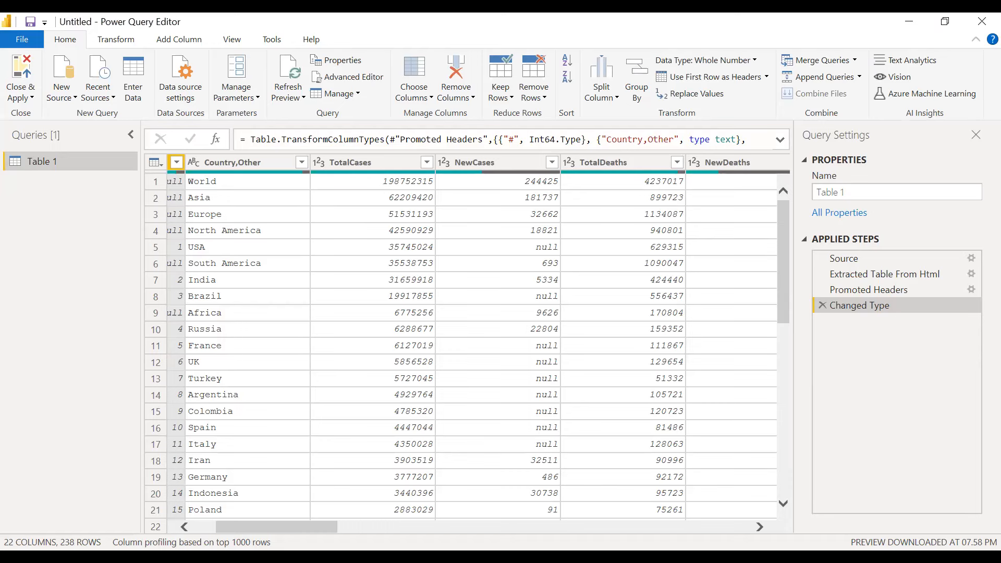
left_click_drag(292, 527, 246, 525)
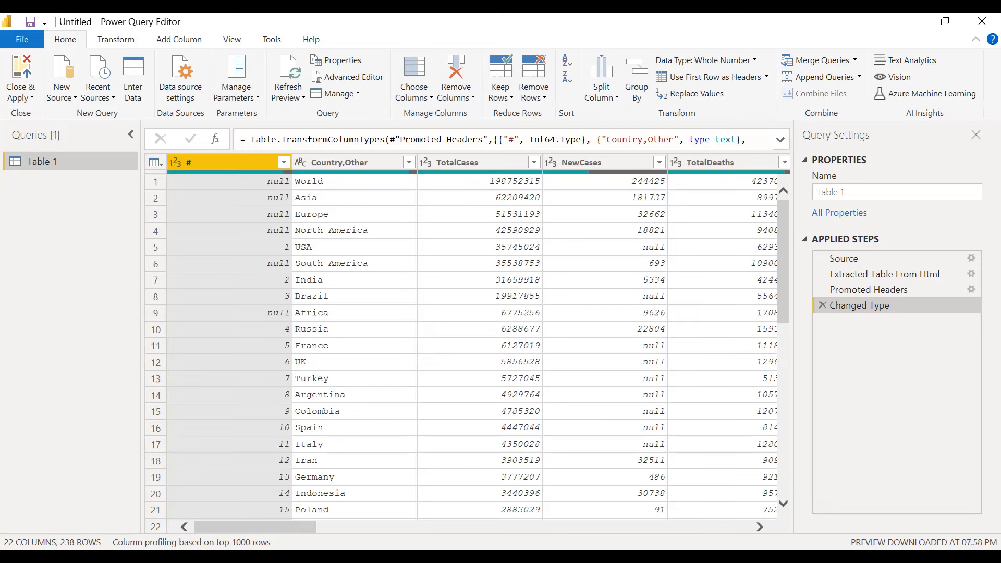
left_click_drag(293, 522, 246, 523)
left_click_drag(281, 528, 295, 529)
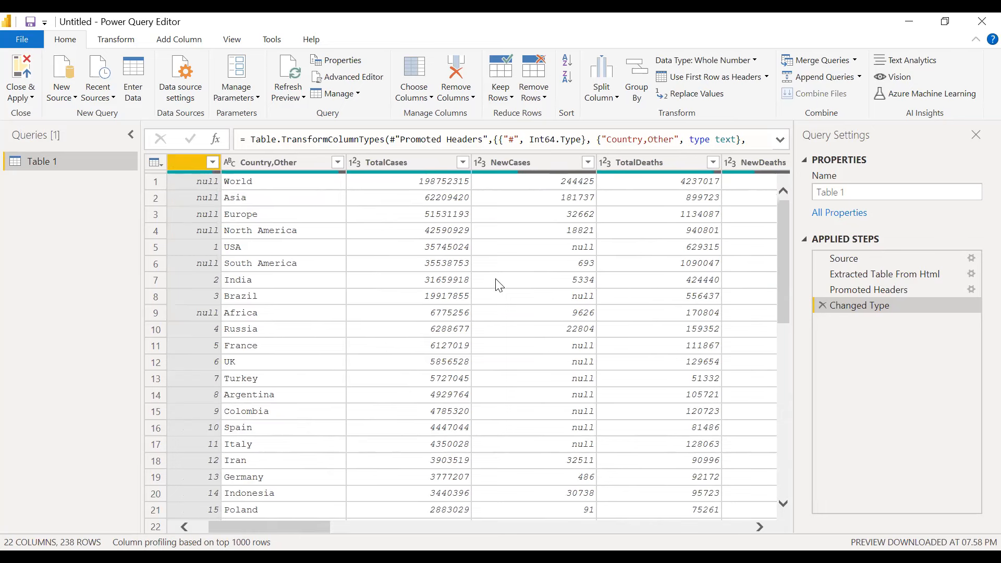
left_click(452, 70)
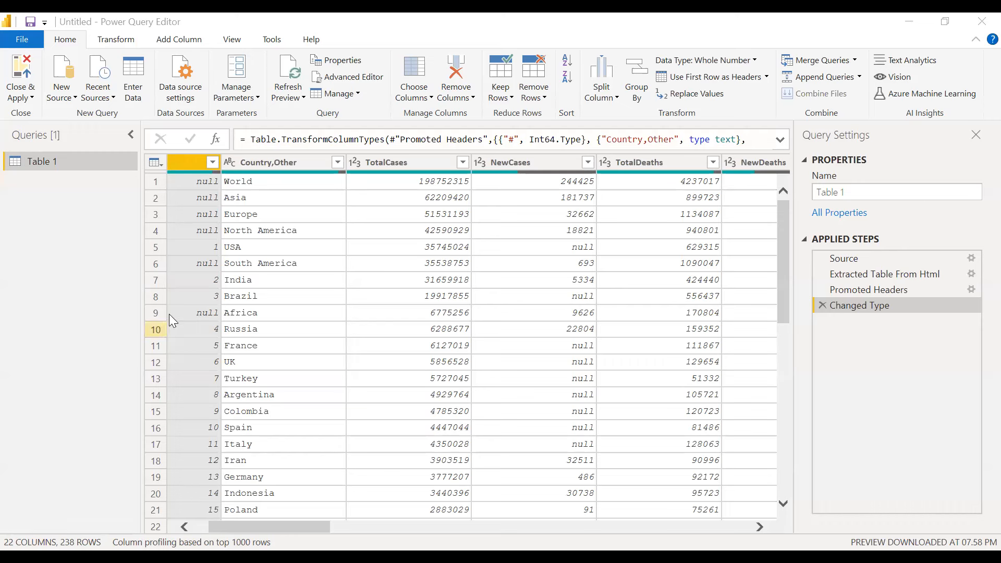
left_click_drag(265, 524, 244, 521)
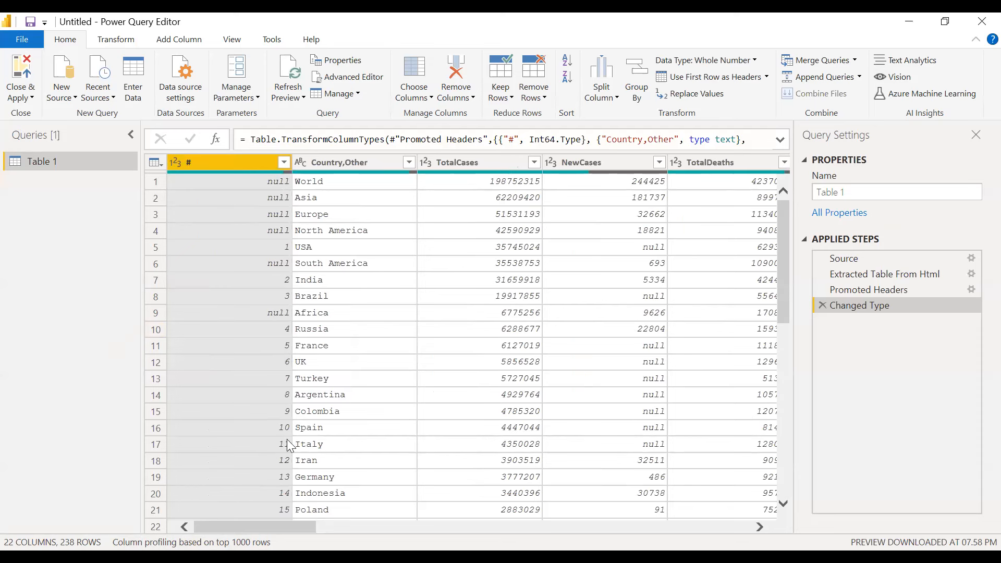
left_click_drag(285, 524, 271, 523)
left_click_drag(291, 524, 333, 529)
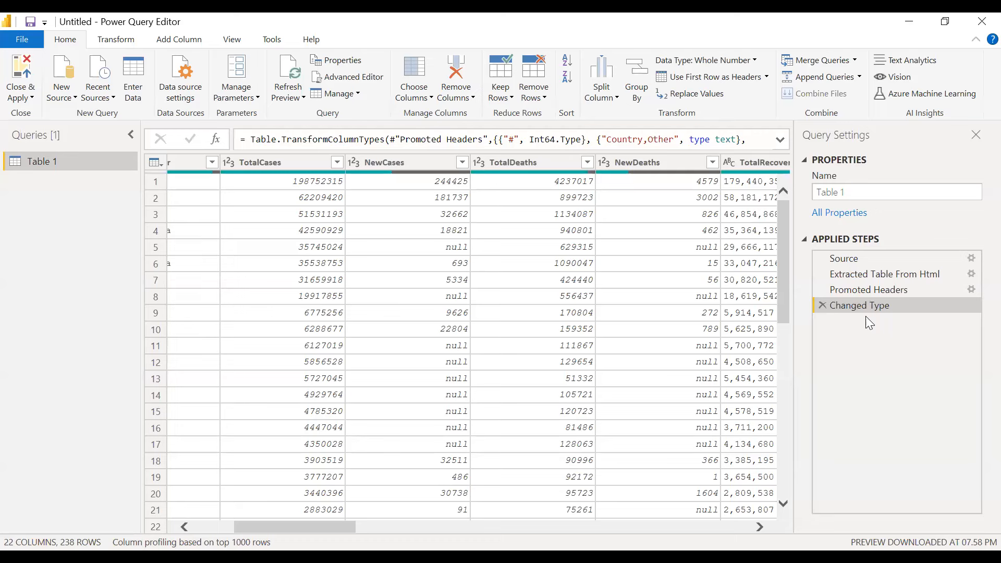
Step: Examine the full formula of the Changed Type step and the data types offered for the TotalDeaths column
left_click(780, 139)
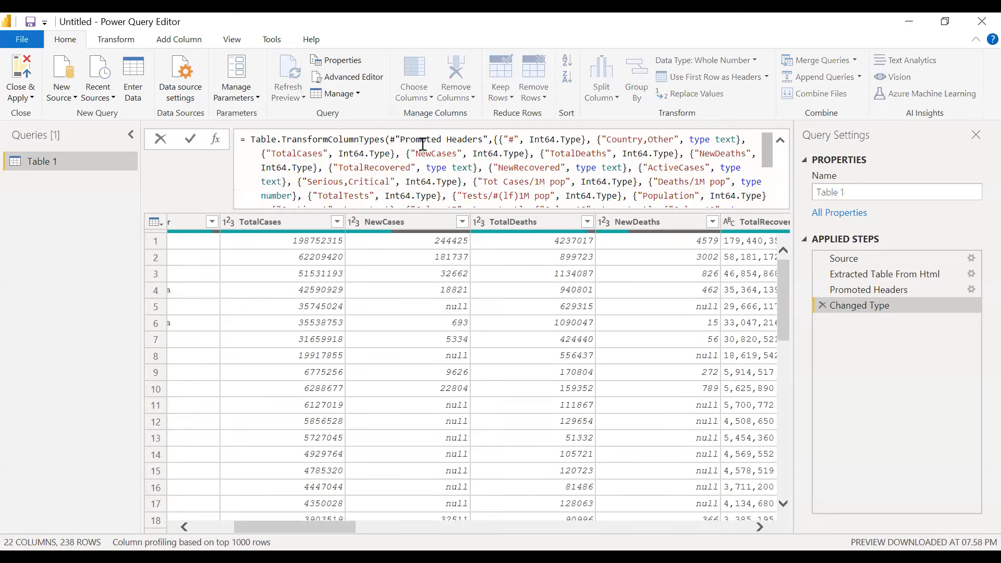
left_click(780, 140)
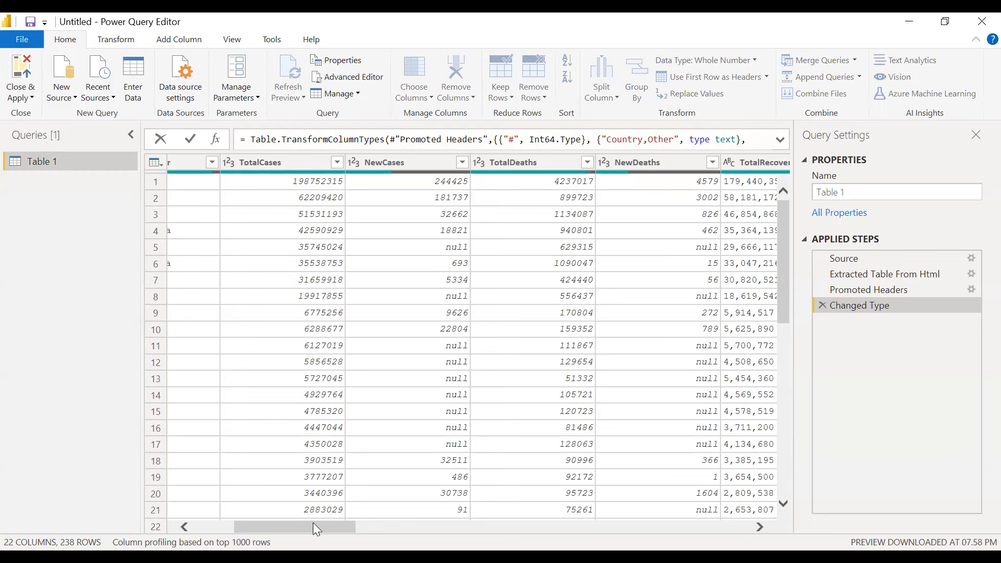
left_click_drag(339, 532, 361, 525)
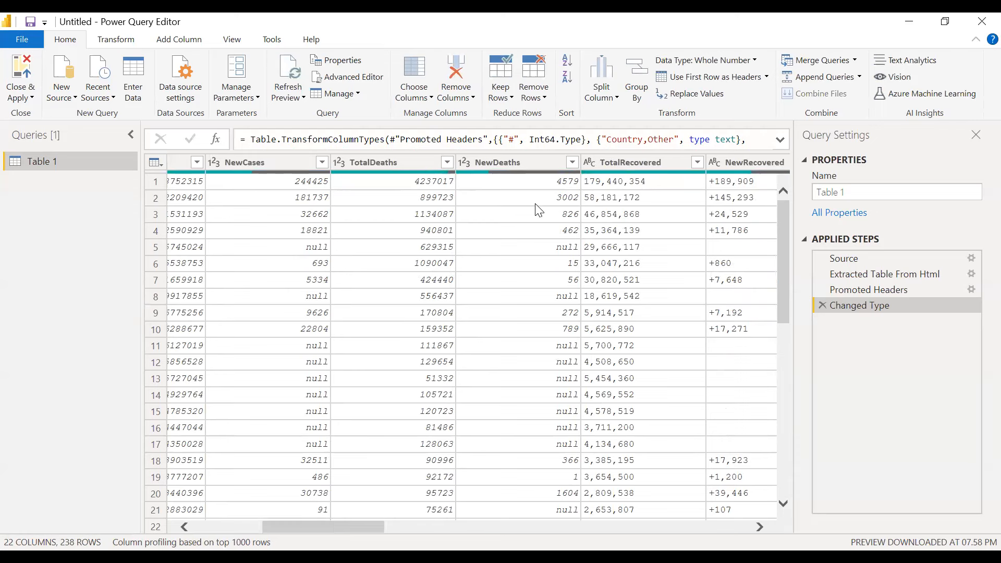
left_click(339, 166)
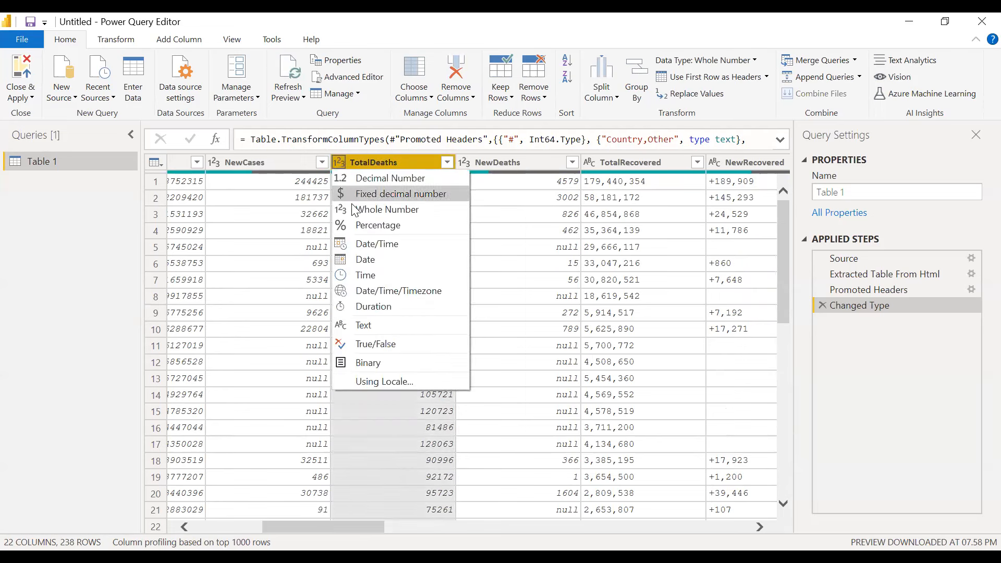
left_click(376, 162)
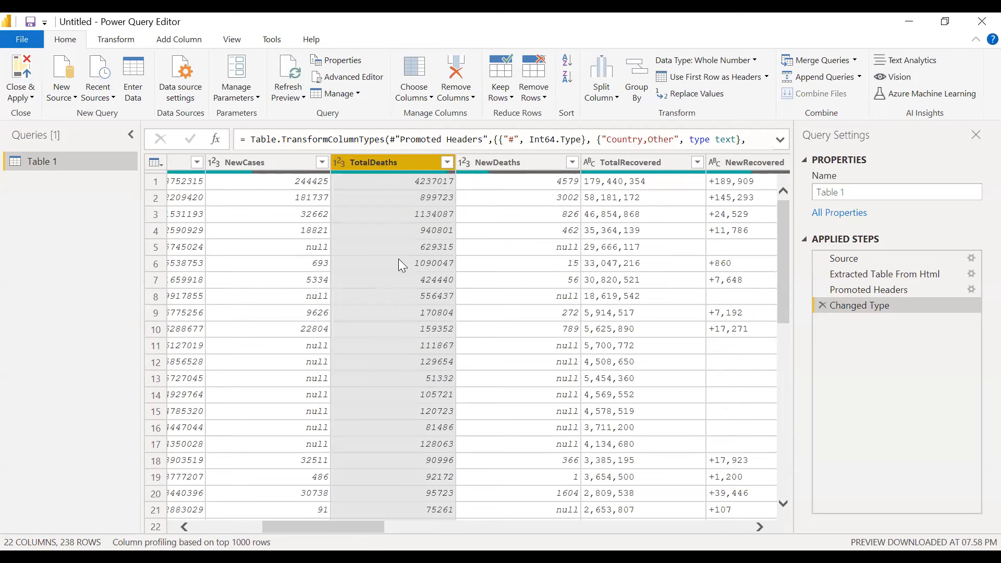
Step: Look over the transformation commands and bring up the data preview display options for the query
left_click(115, 40)
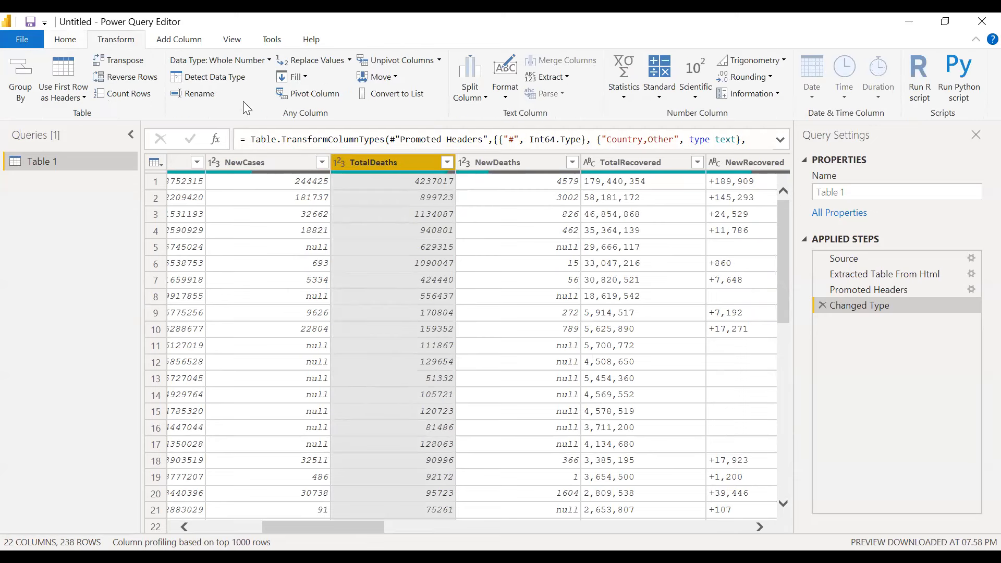
left_click(201, 41)
left_click(219, 45)
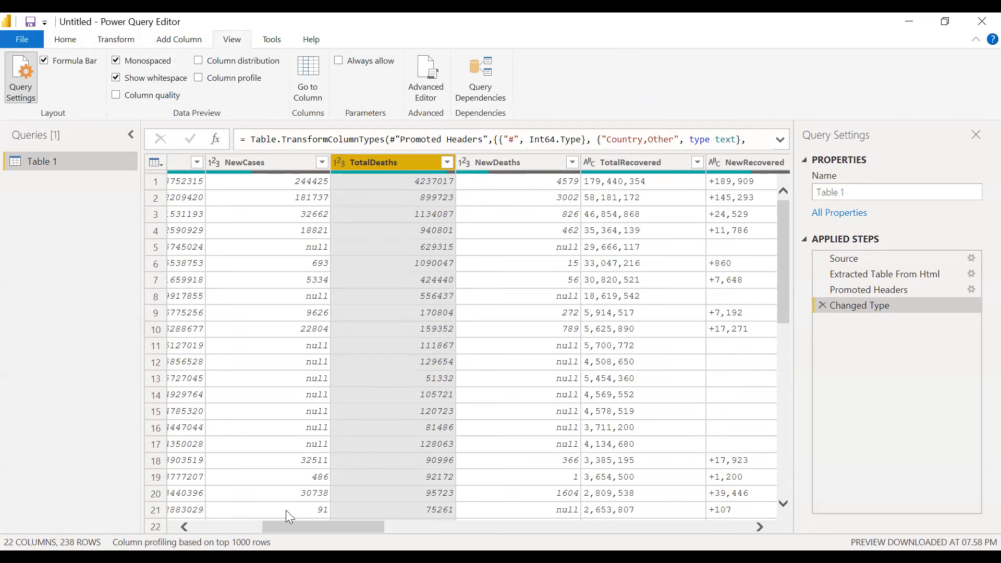
left_click_drag(302, 523, 188, 522)
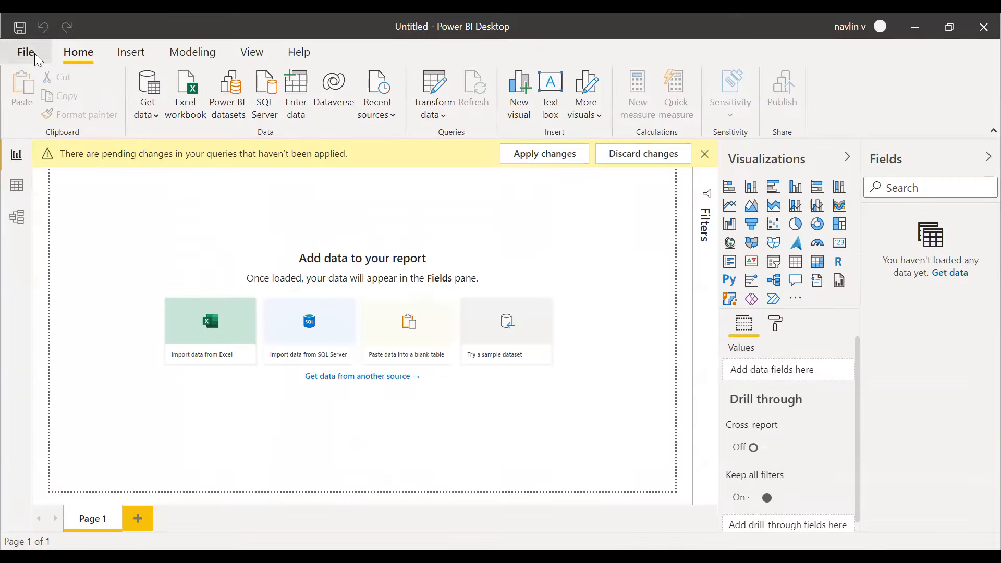
Step: Switch to the Power BI Desktop window, review the global Power Query Editor options, and leave them without saving changes
left_click(33, 53)
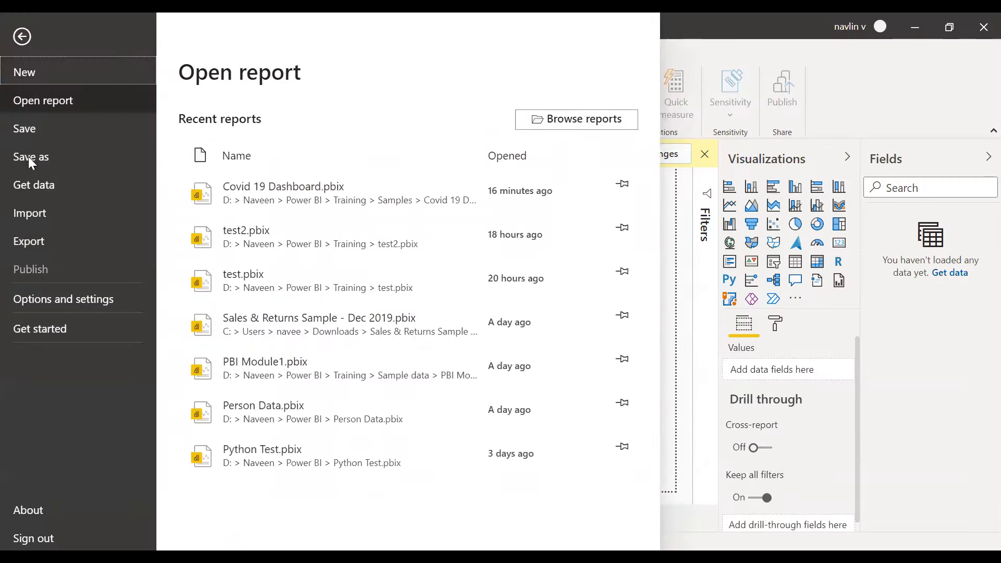
left_click(47, 297)
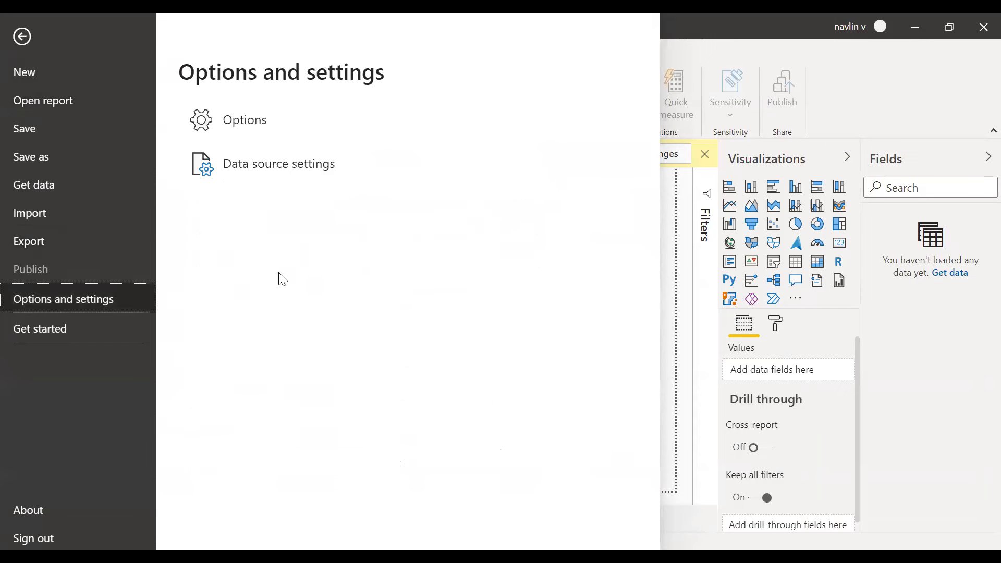
left_click(241, 126)
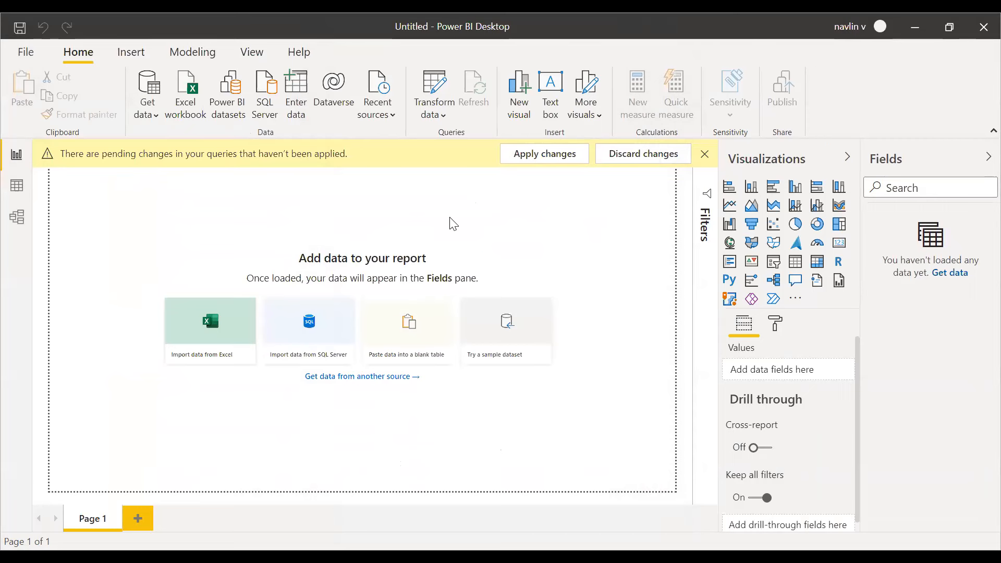
left_click(315, 139)
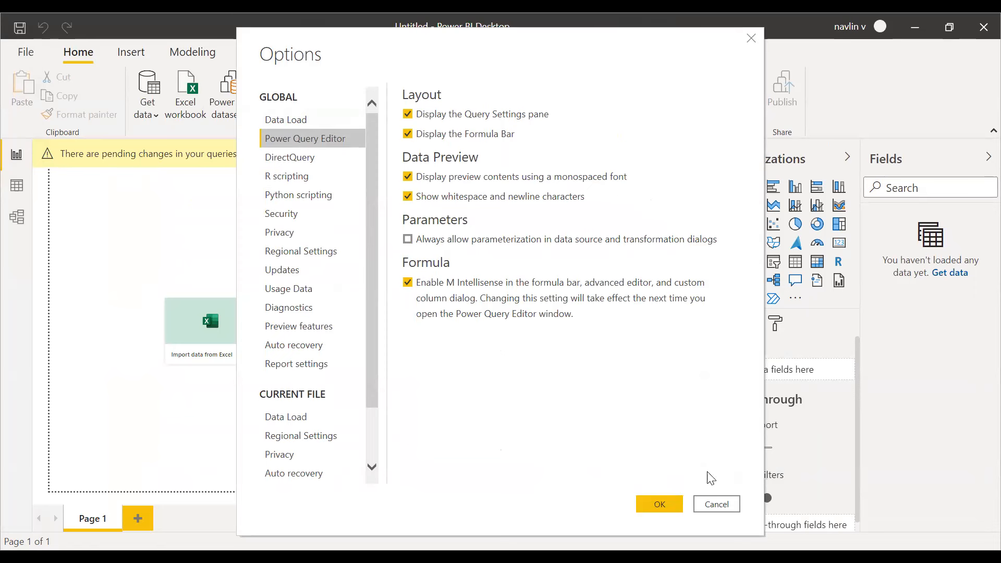
left_click(725, 505)
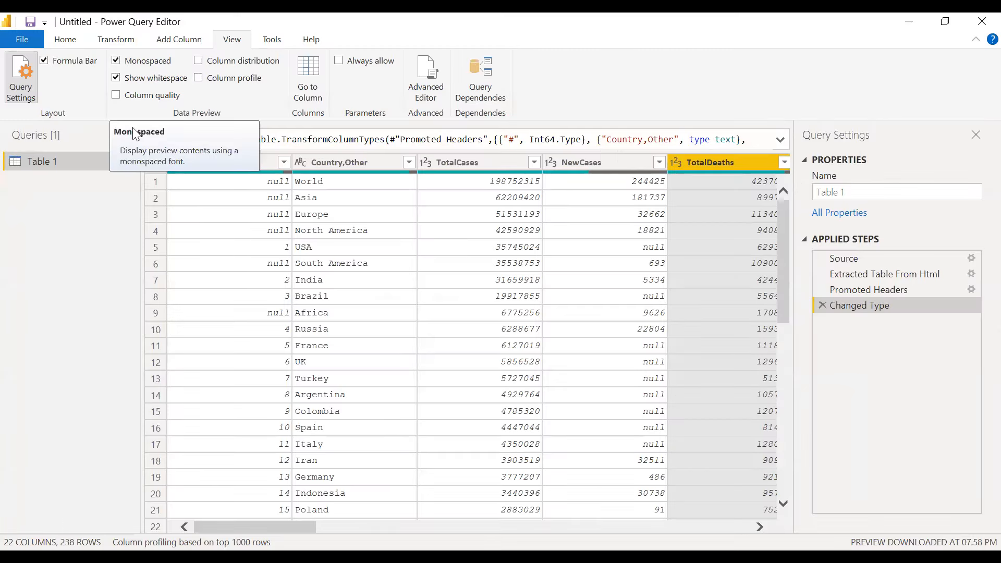
Step: Switch the query preview's monospaced font off and back on to compare both displays
left_click(115, 62)
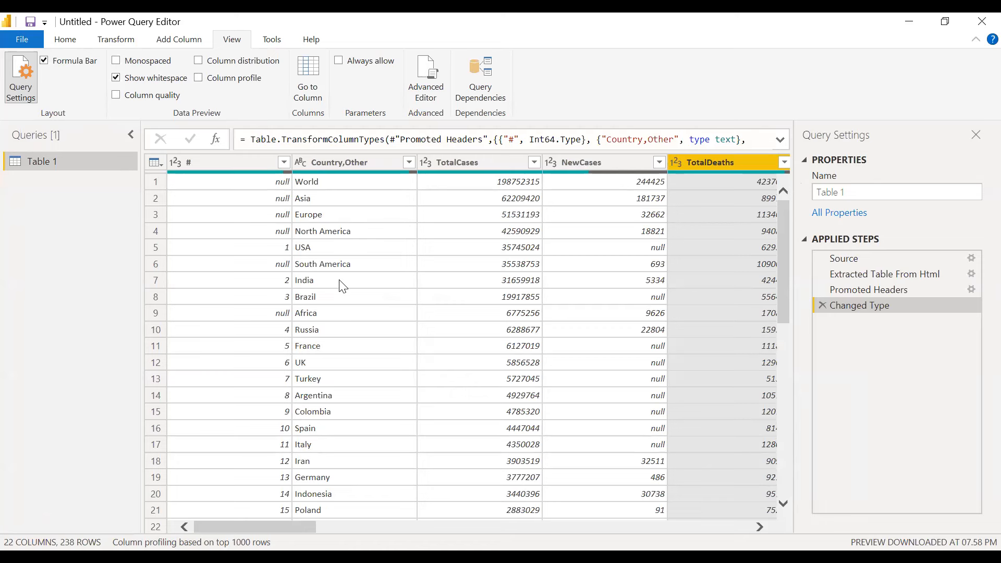
left_click(116, 61)
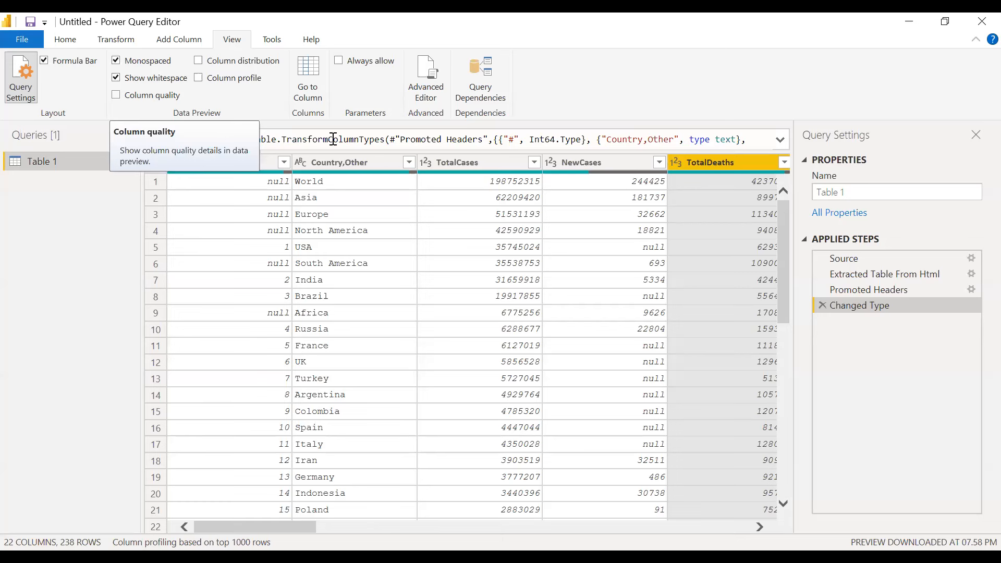
Step: Show column quality in the data preview, review the valid, error and empty shares across the columns, and hide it again
left_click(116, 95)
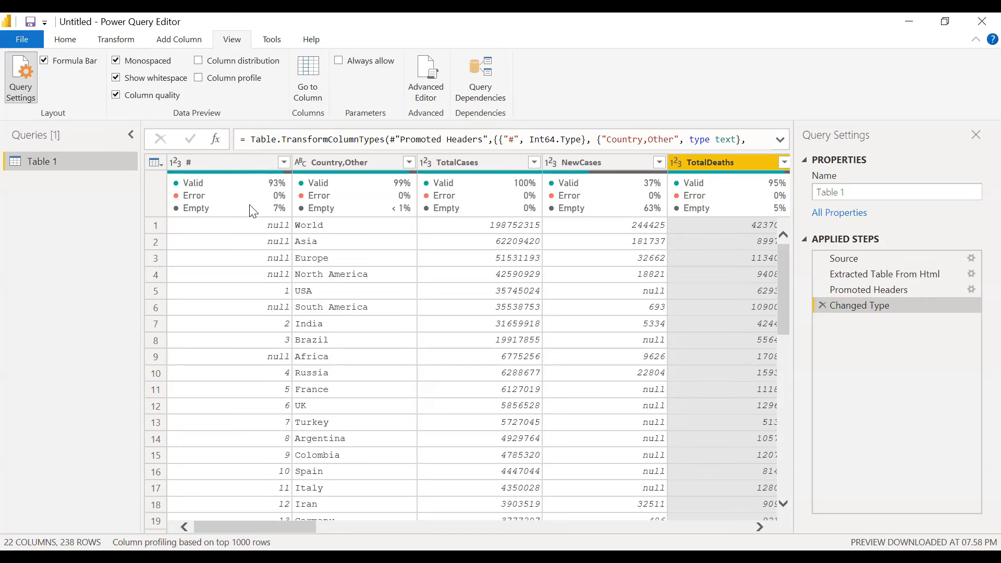
mouse_move(393, 215)
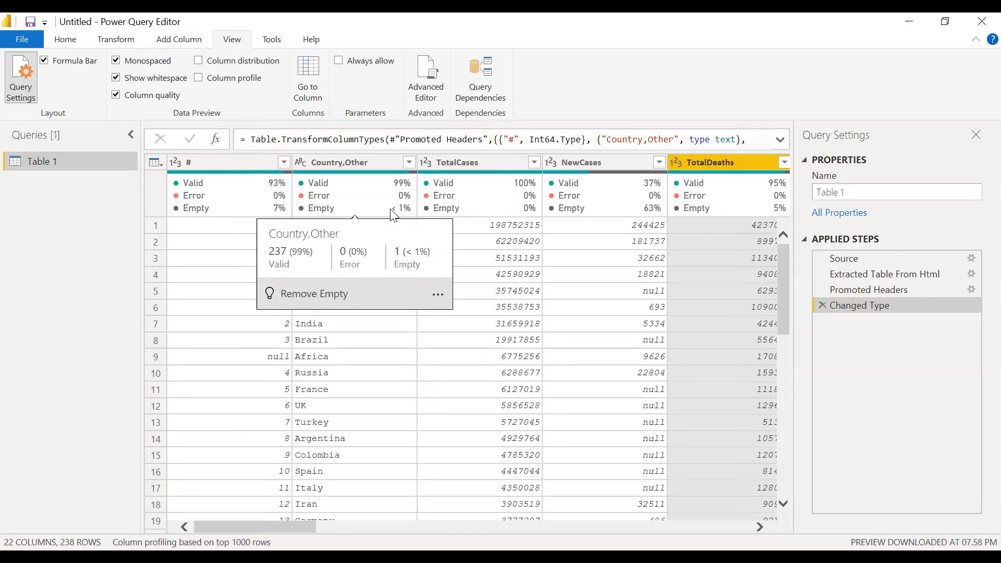
left_click_drag(298, 530, 382, 542)
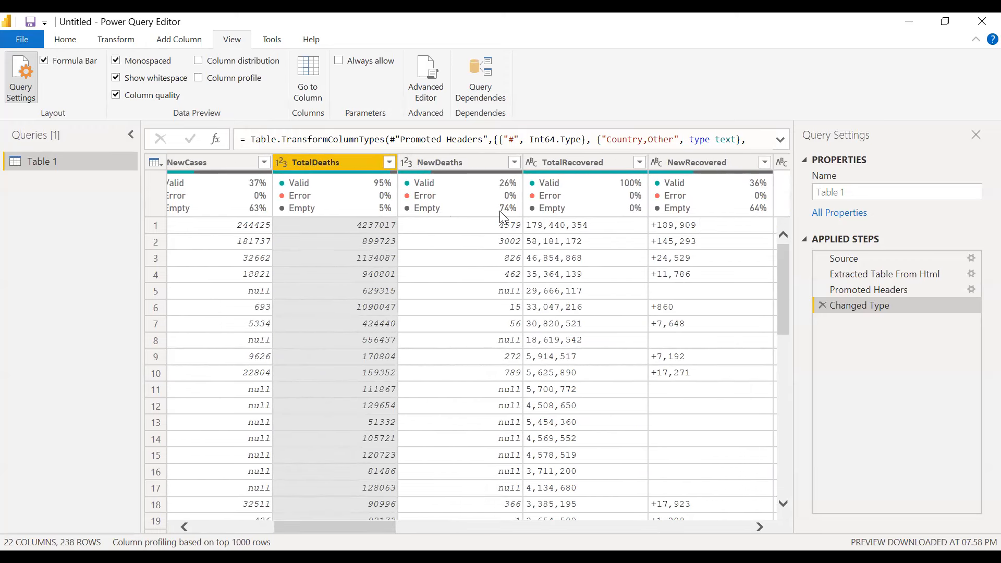
left_click_drag(305, 526, 497, 537)
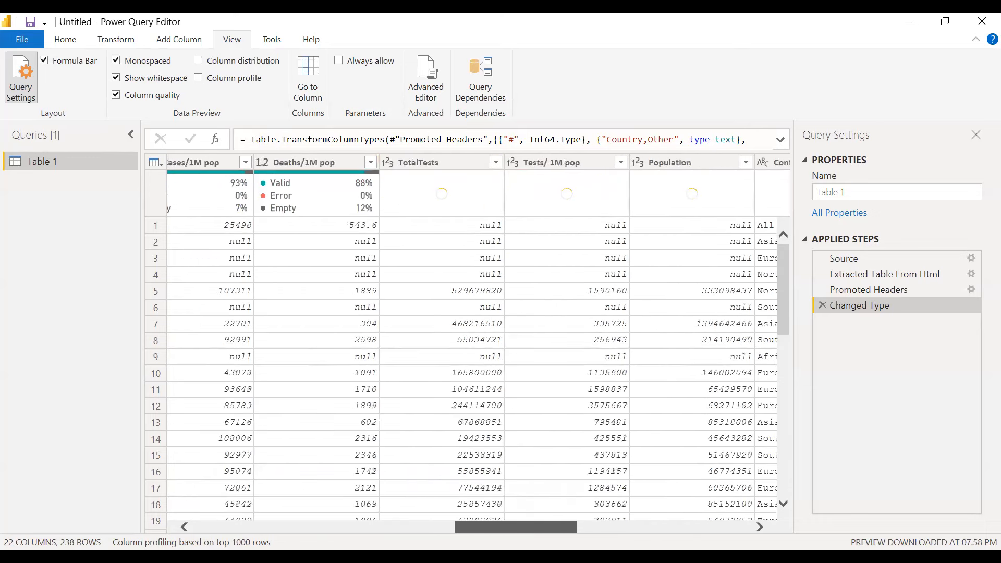
left_click_drag(499, 529, 169, 520)
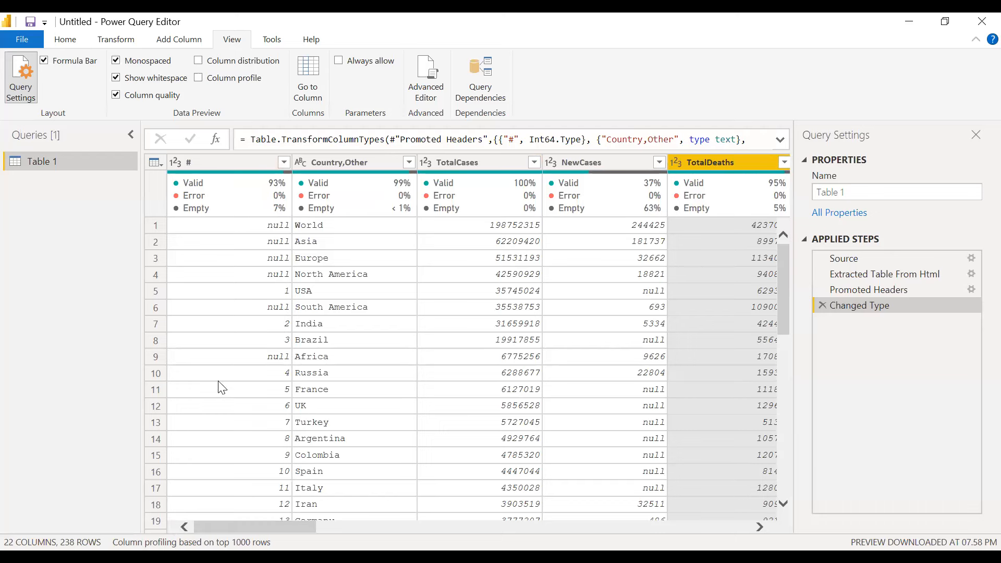
left_click(119, 96)
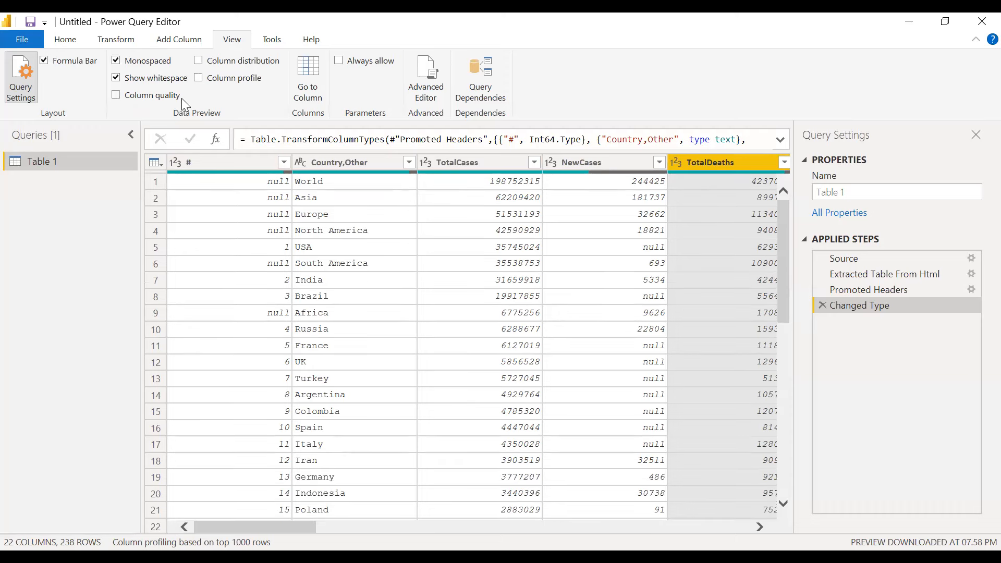
Step: Show column distribution, review the distinct and unique values of the first columns, and hide it again
left_click(199, 63)
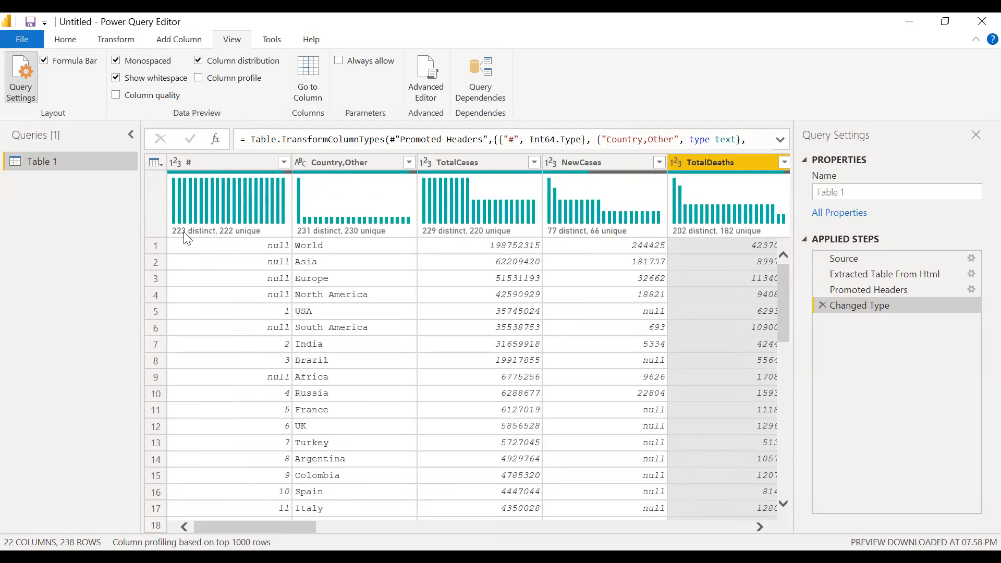
mouse_move(192, 238)
mouse_move(322, 238)
mouse_move(362, 238)
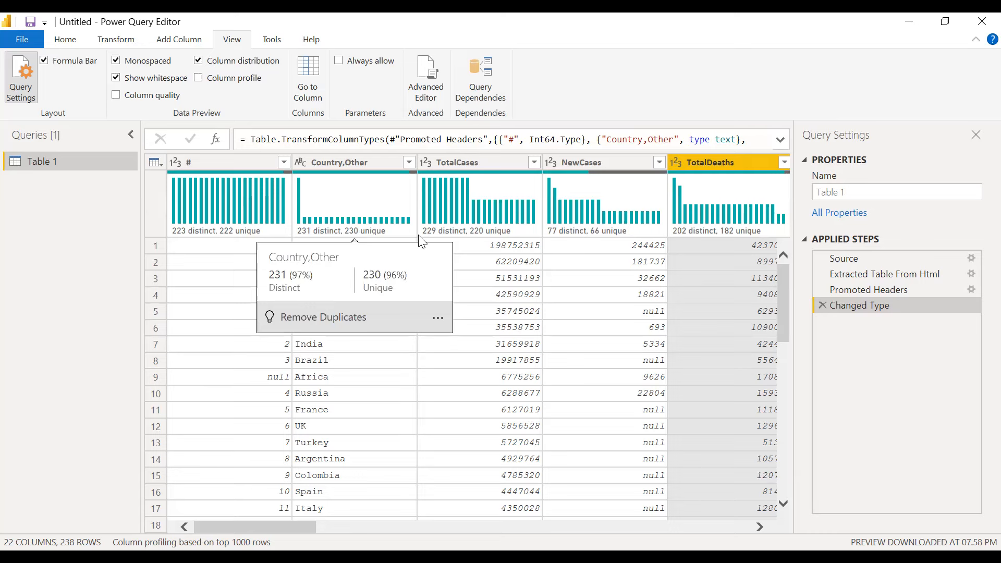
left_click_drag(308, 524, 517, 539)
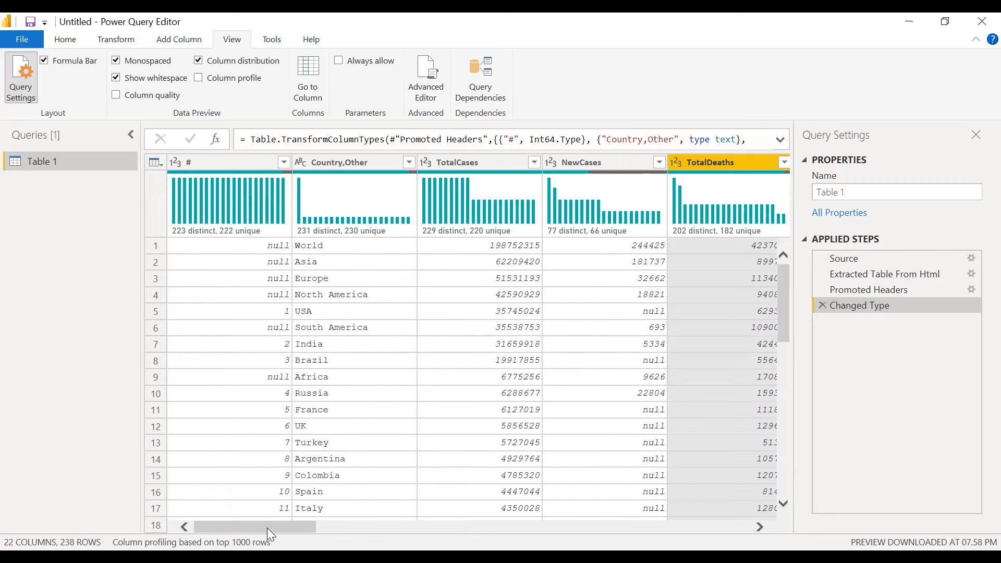
left_click(200, 61)
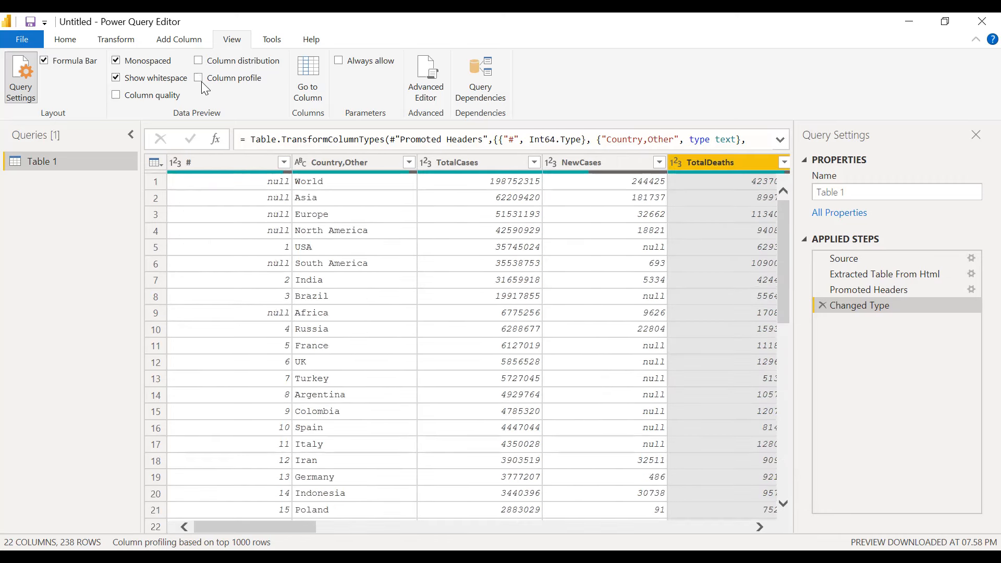
Step: Show the column profile, review the statistics and value distribution of the Country,Other column, and hide the profile
left_click(200, 79)
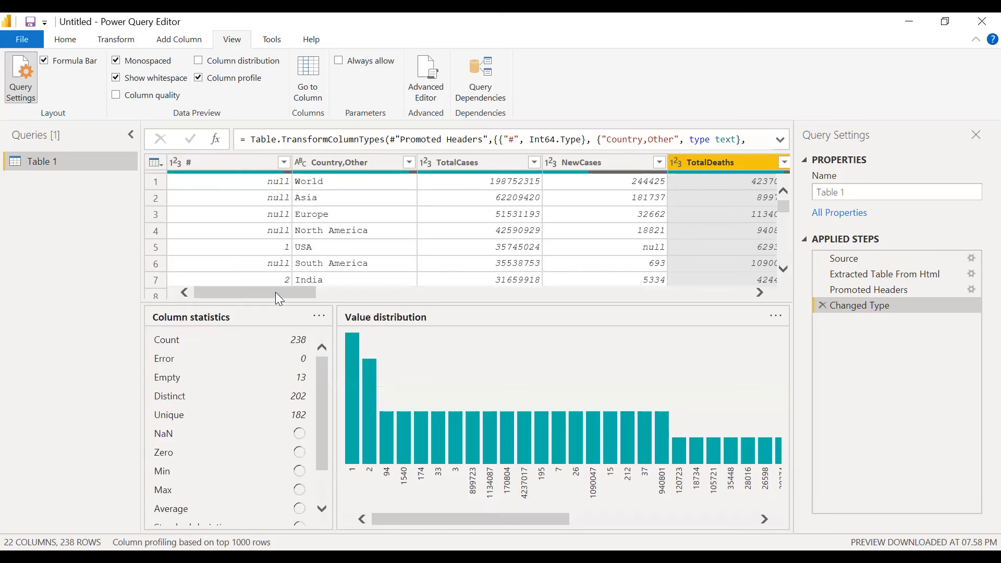
left_click(350, 166)
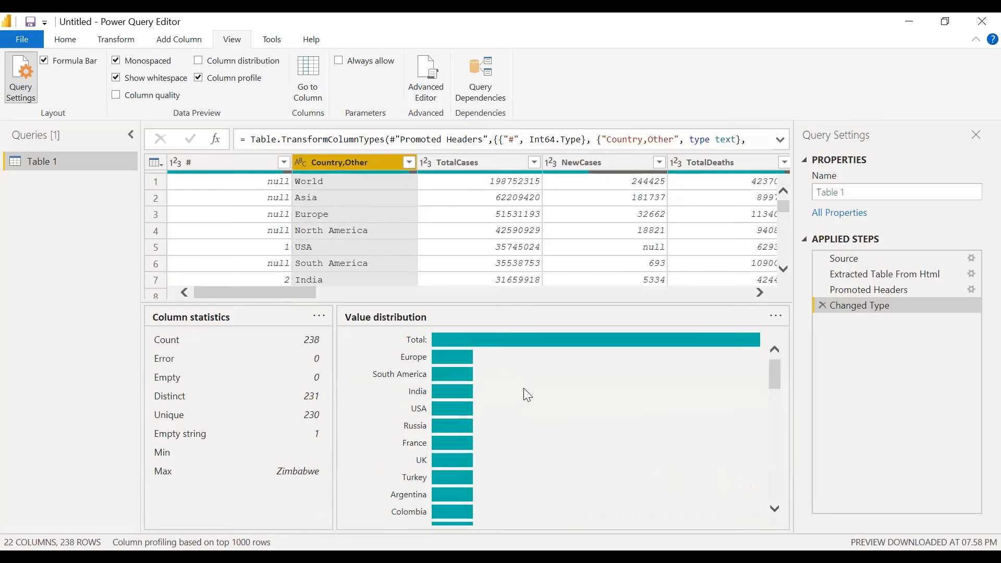
left_click(199, 78)
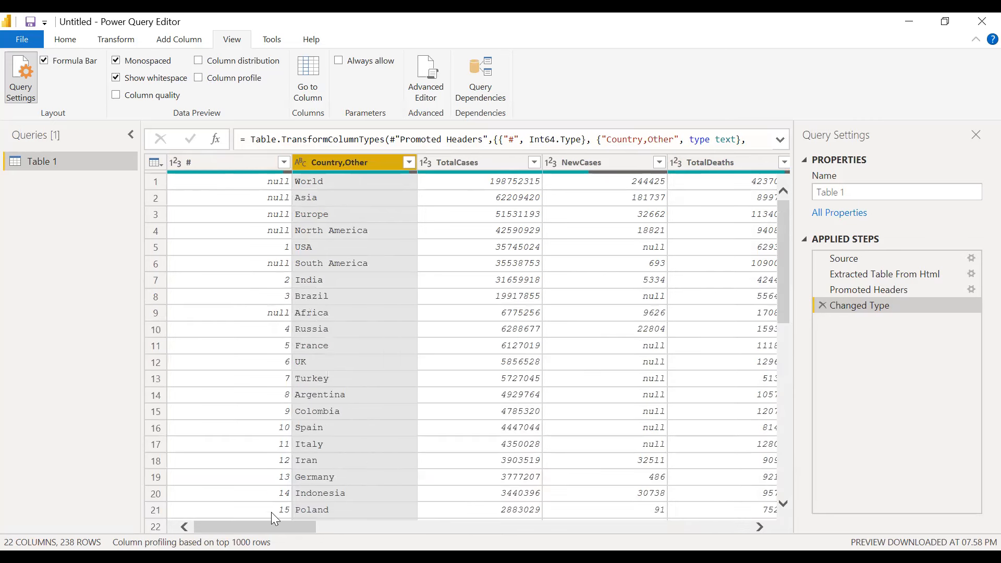
Step: Filter the # column of Table 1 to keep only the rows with null values
mouse_move(266, 527)
left_mouse_down()
mouse_move(280, 529)
mouse_move(249, 528)
left_mouse_up()
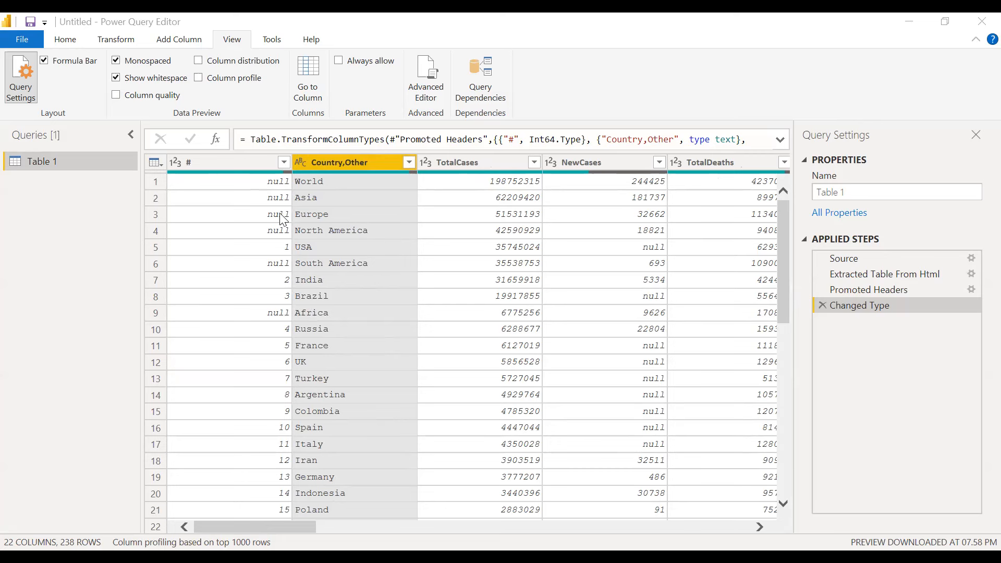
left_click(249, 166)
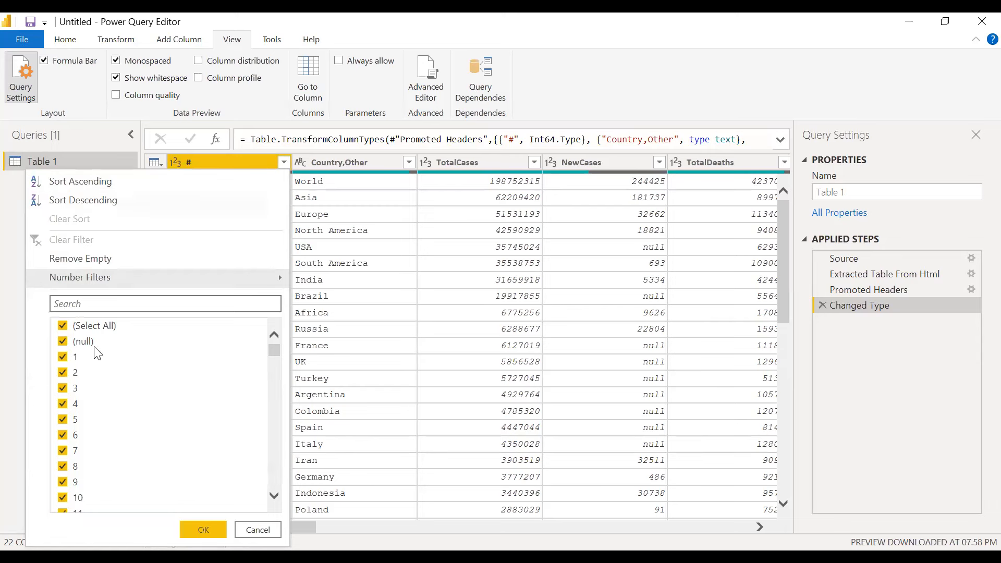
left_click(63, 325)
left_click(63, 342)
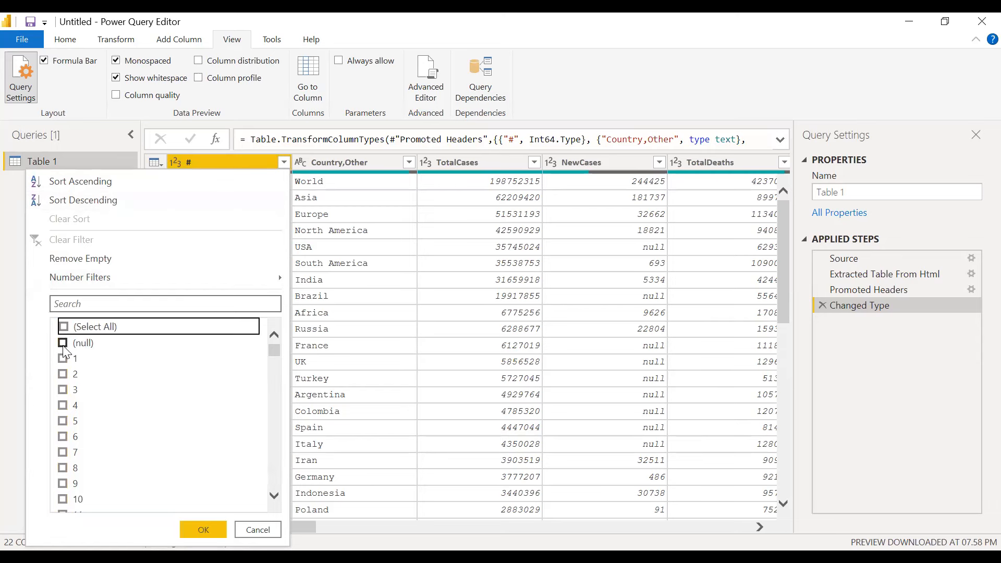
left_click(200, 529)
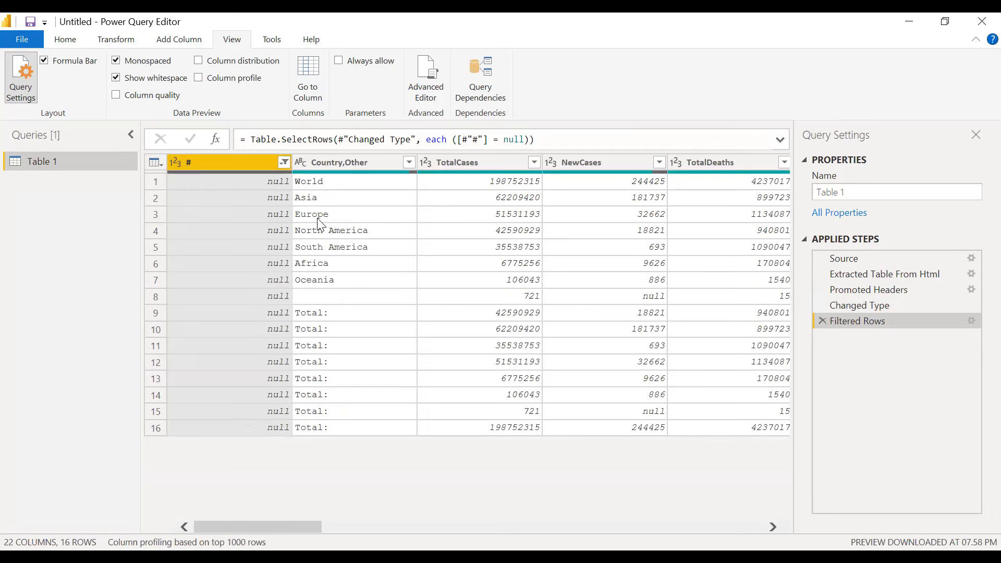
Step: Change the filter on the # column of Table 1 to exclude null and keep all numbered rows
left_click(285, 163)
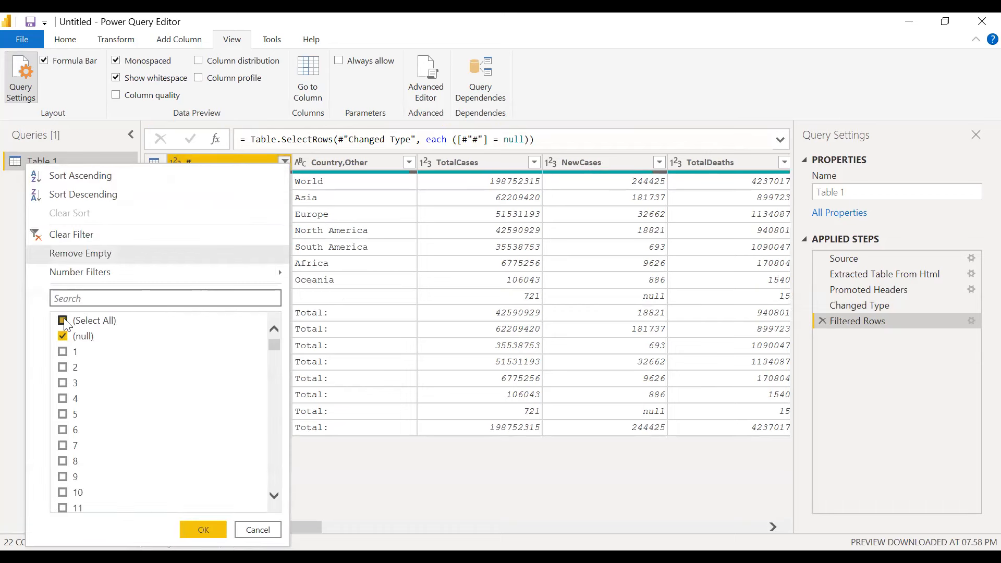
left_click(63, 321)
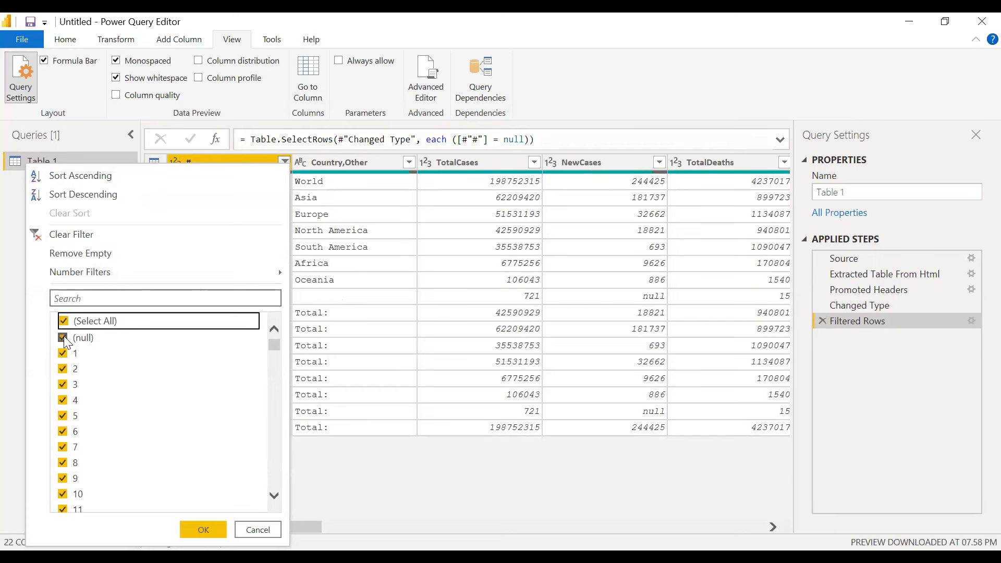
left_click(63, 336)
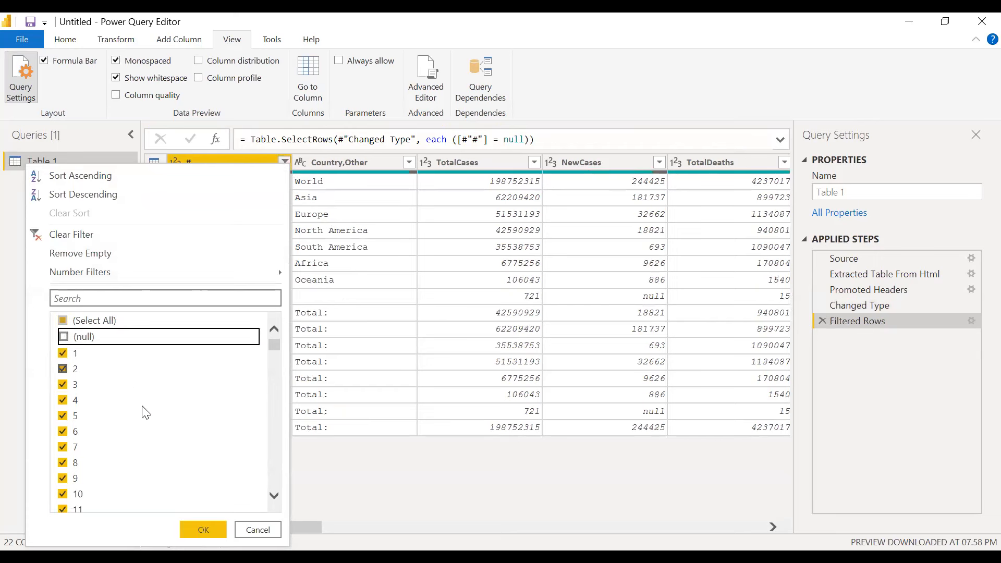
left_click(203, 529)
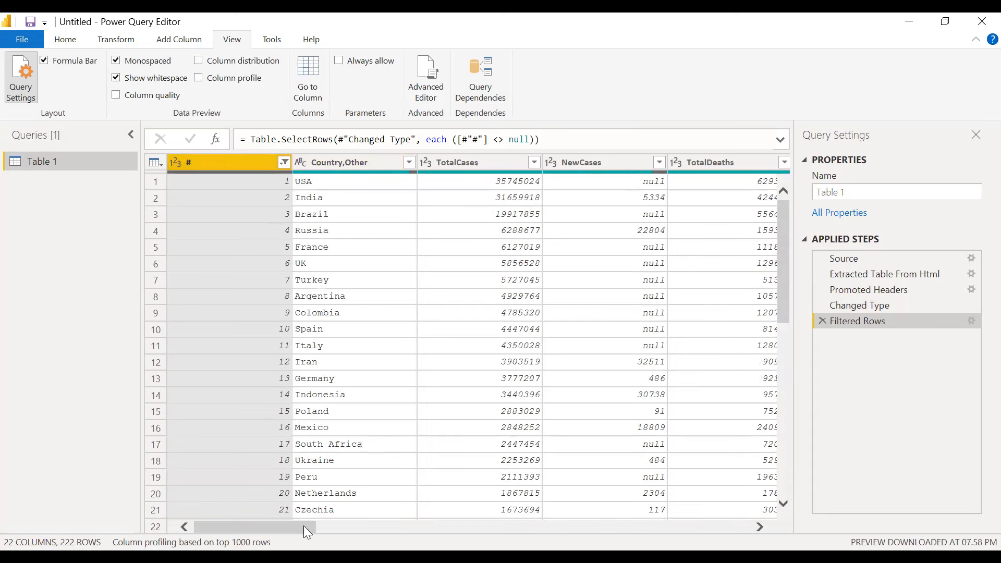
Step: Review the filter values of the Country,Other and TotalCases columns and look over the neighbouring columns without changing their filters
left_click(372, 163)
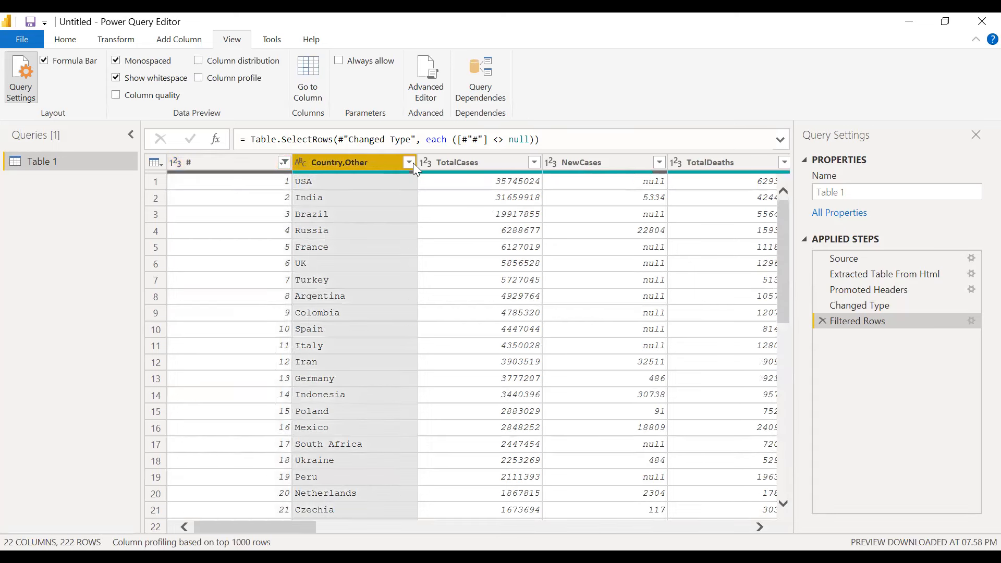
left_click(408, 162)
scroll(405, 379, "down", 5)
left_click_drag(405, 379, 405, 500)
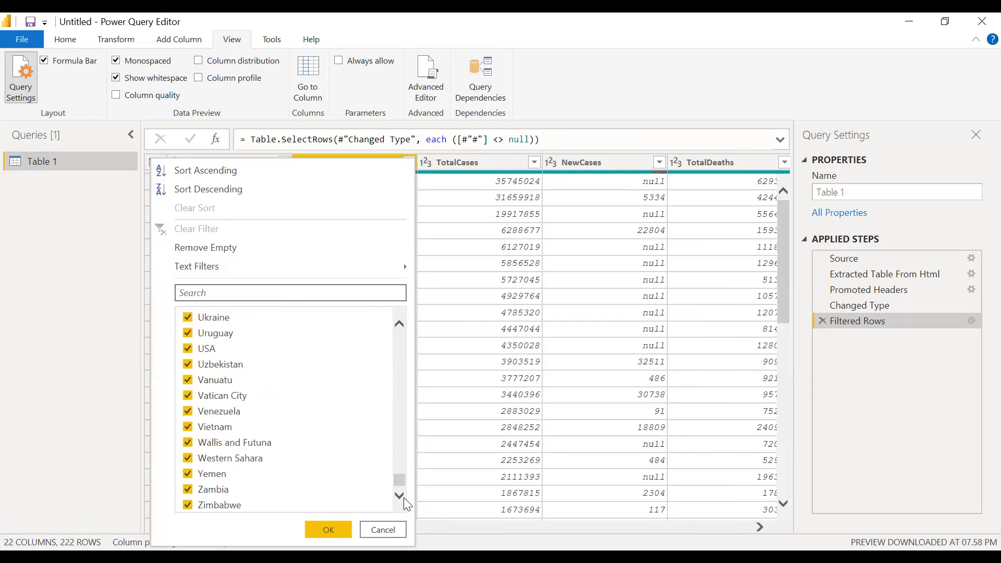
left_click(387, 535)
left_click_drag(299, 528, 347, 532)
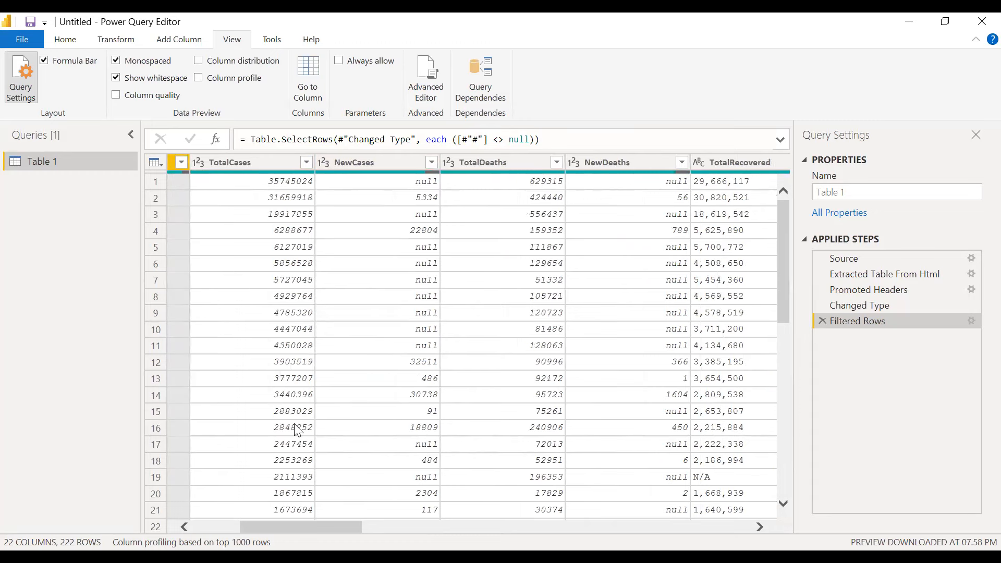
left_click_drag(309, 526, 256, 529)
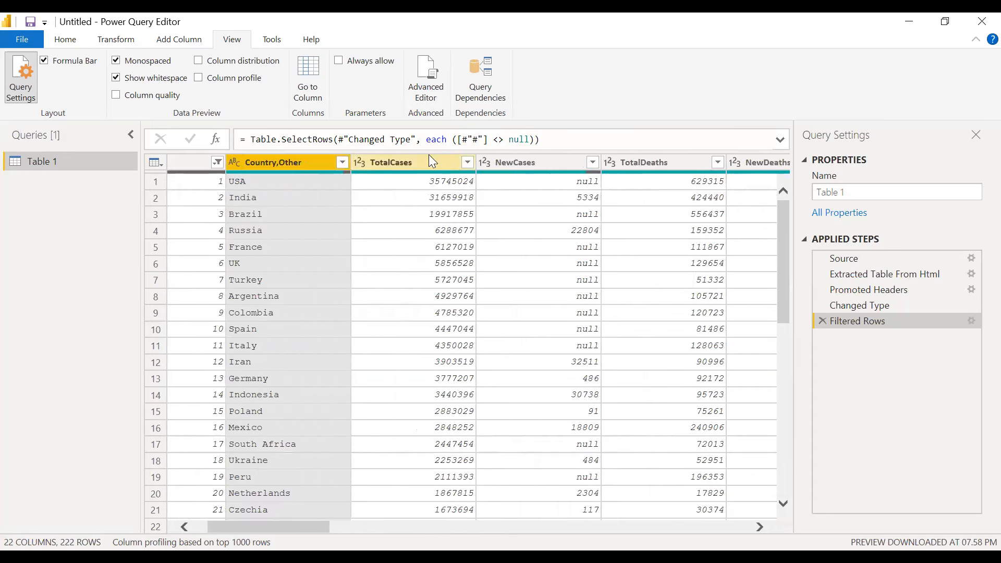
left_click(467, 162)
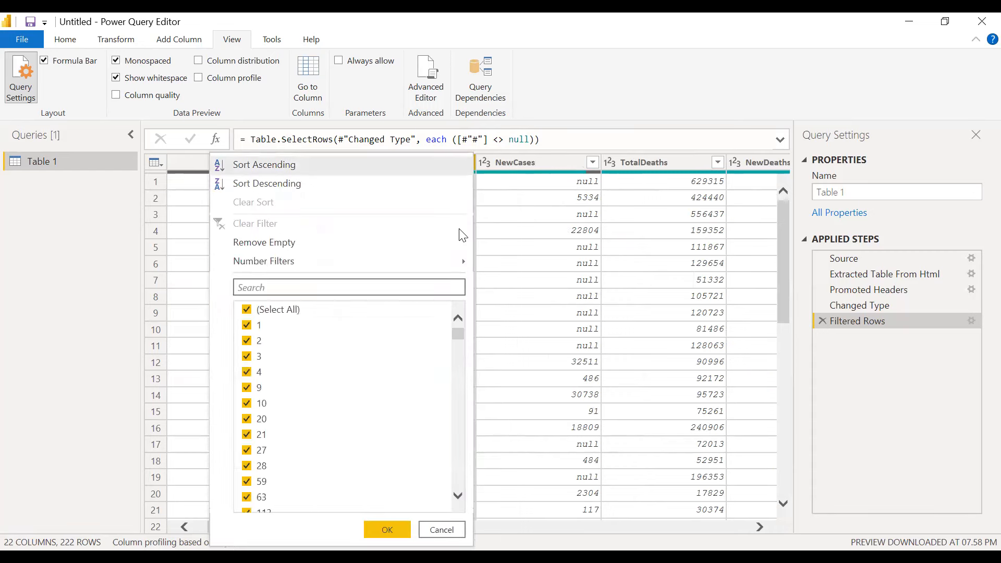
Step: Replace null with 0 in the NewCases column
left_click(502, 162)
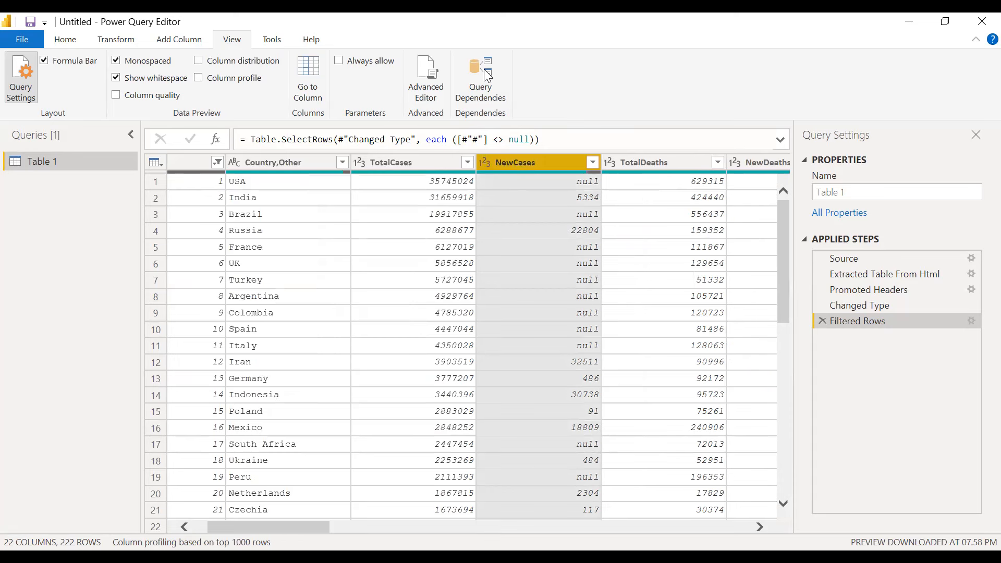
left_click(487, 76)
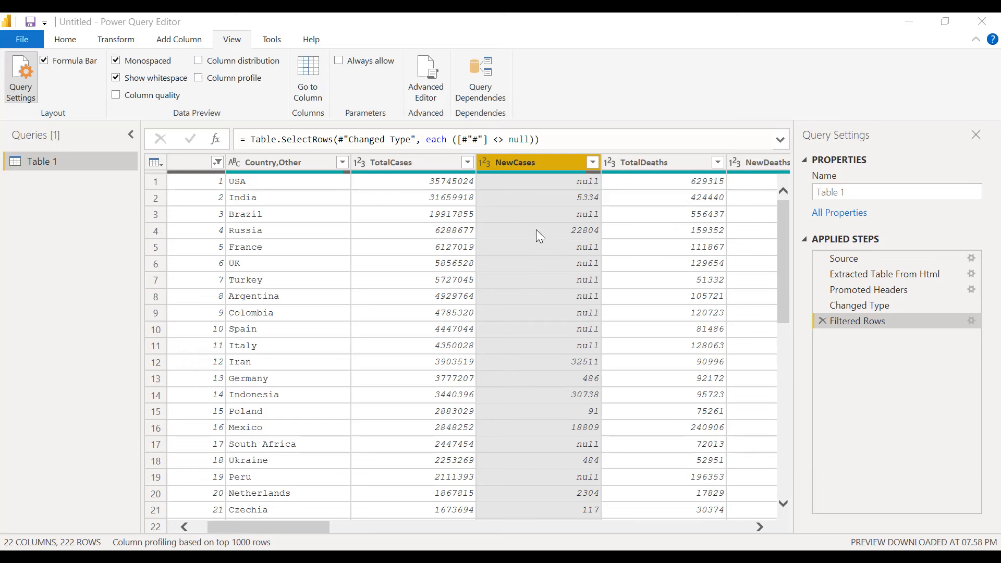
right_click(520, 160)
left_click(508, 163)
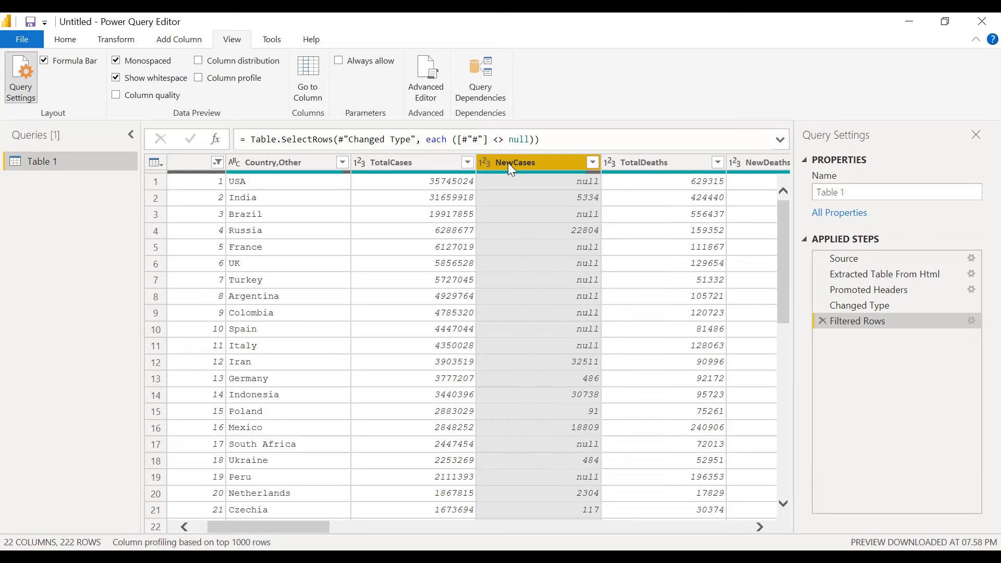
right_click(508, 163)
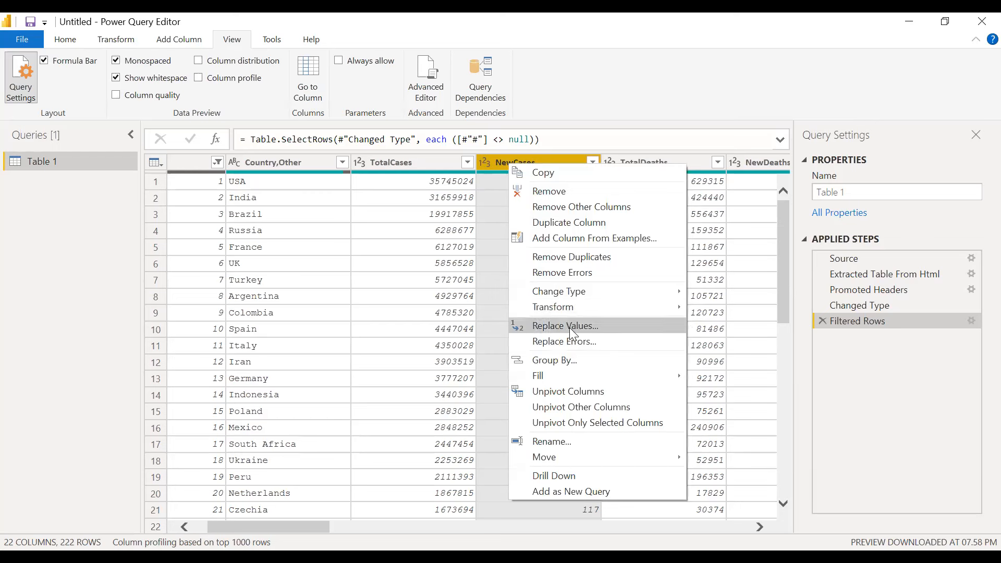
left_click(569, 328)
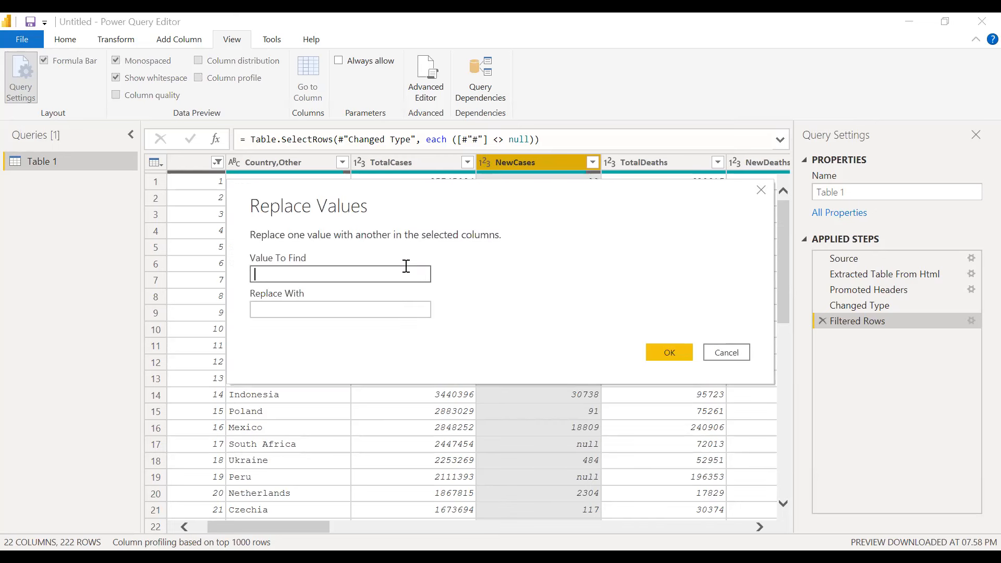
type("null")
left_click(374, 304)
type("0")
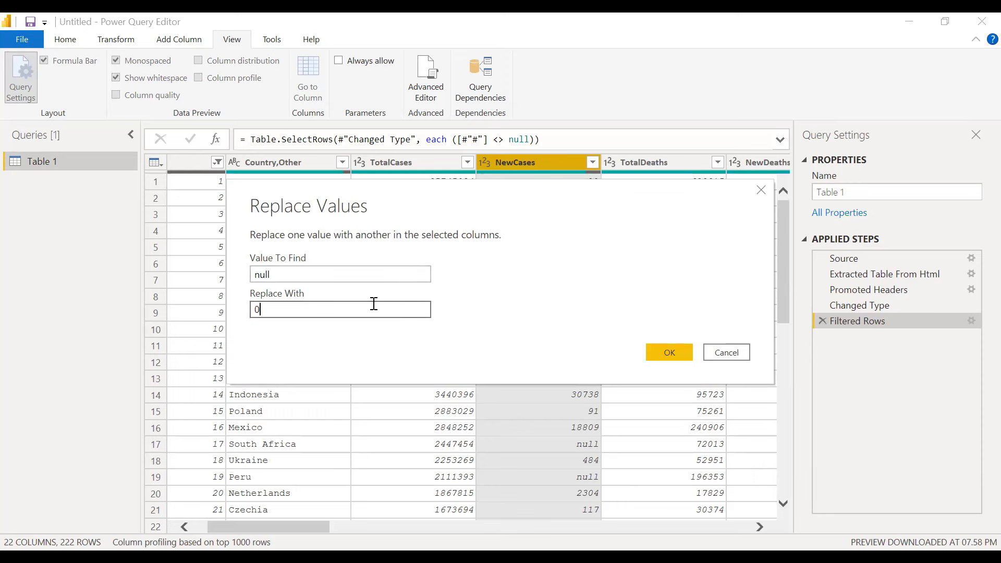
left_click(658, 351)
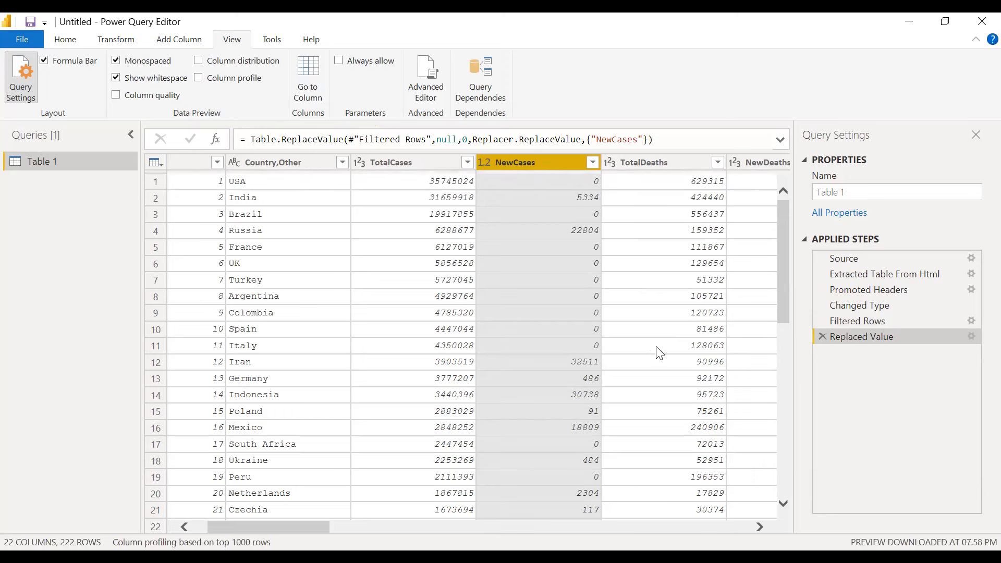
Step: Look over the columns up to TotalRecovered and check the filter values of the # column
left_click_drag(304, 526, 339, 528)
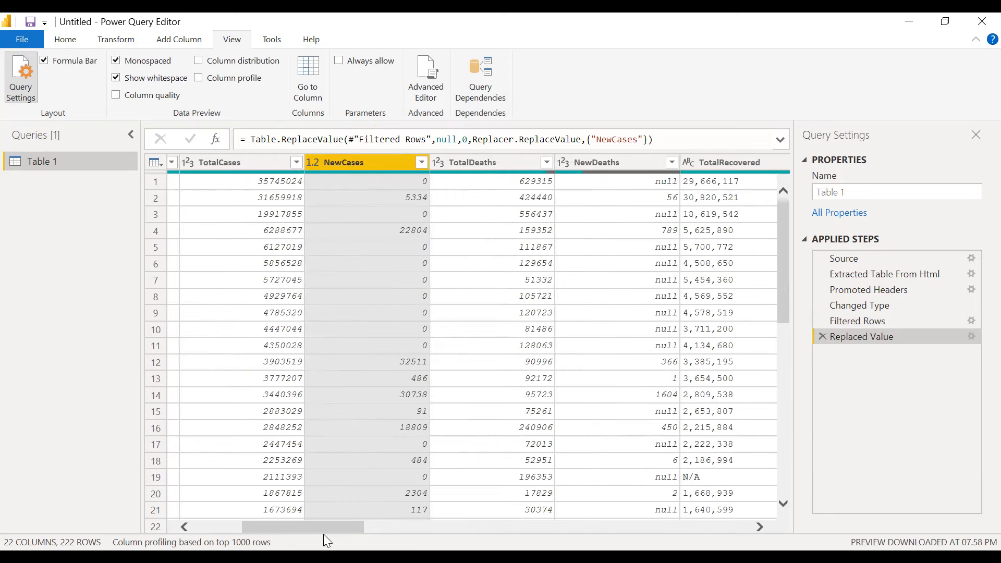
left_click_drag(318, 526, 234, 526)
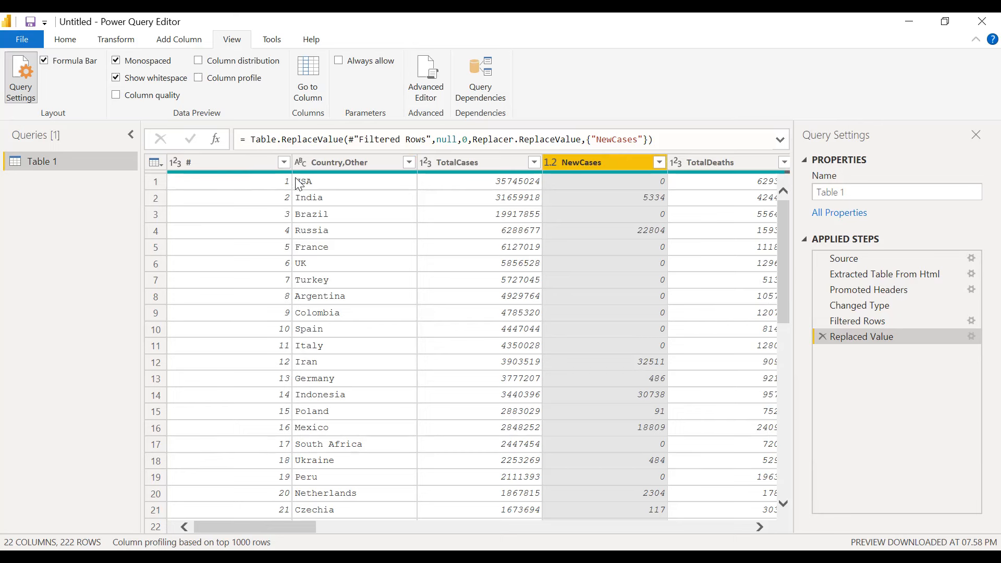
left_click(284, 165)
left_click(284, 163)
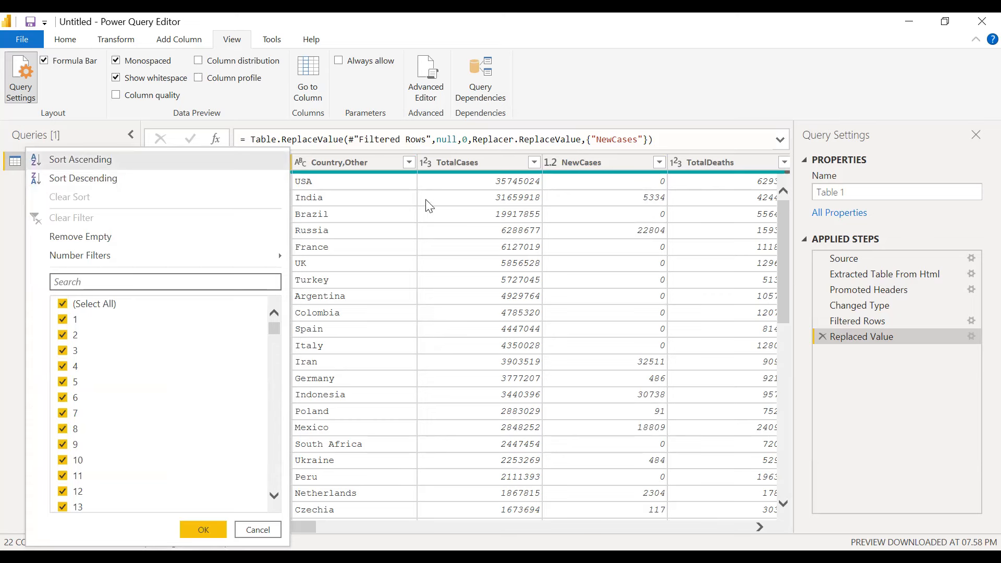
left_click(240, 532)
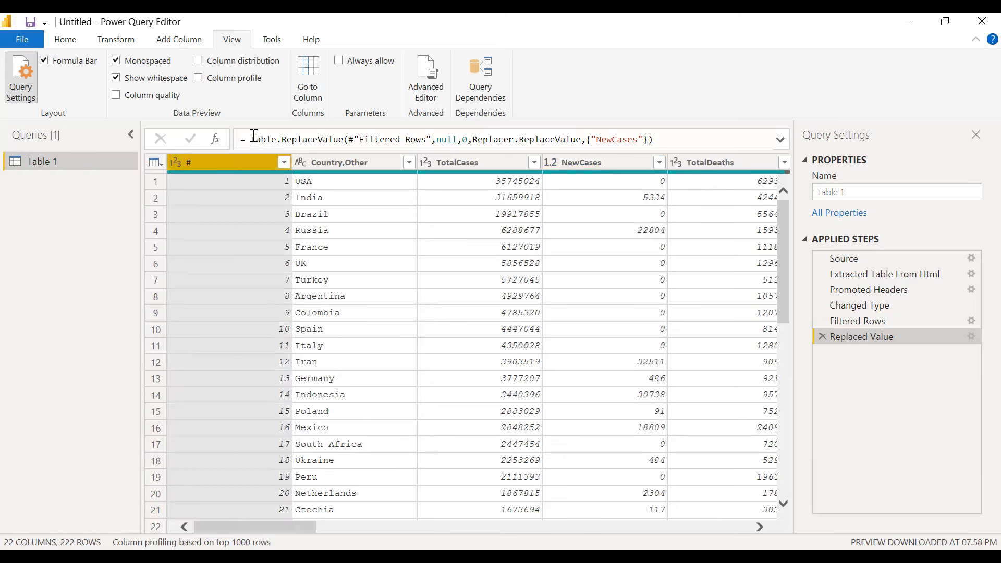
left_click(285, 163)
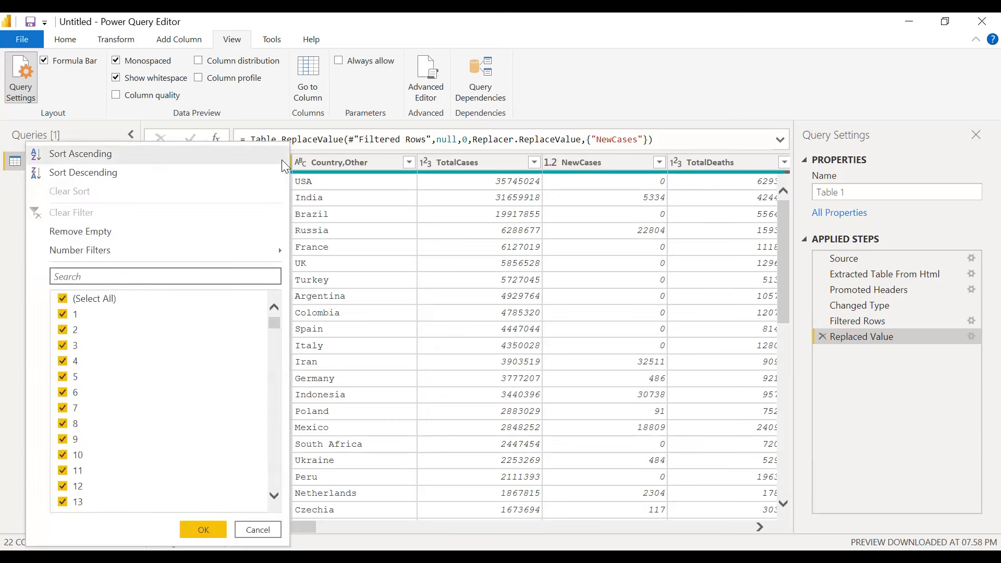
Step: Delete the Replaced Value and Filtered Rows steps from the applied steps of Table 1
left_click(834, 338)
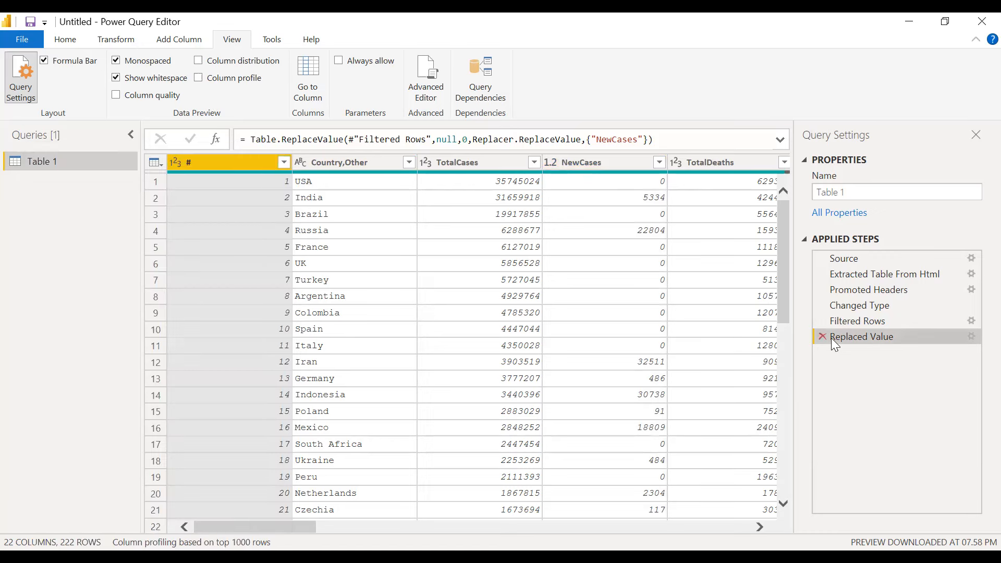
left_click(822, 335)
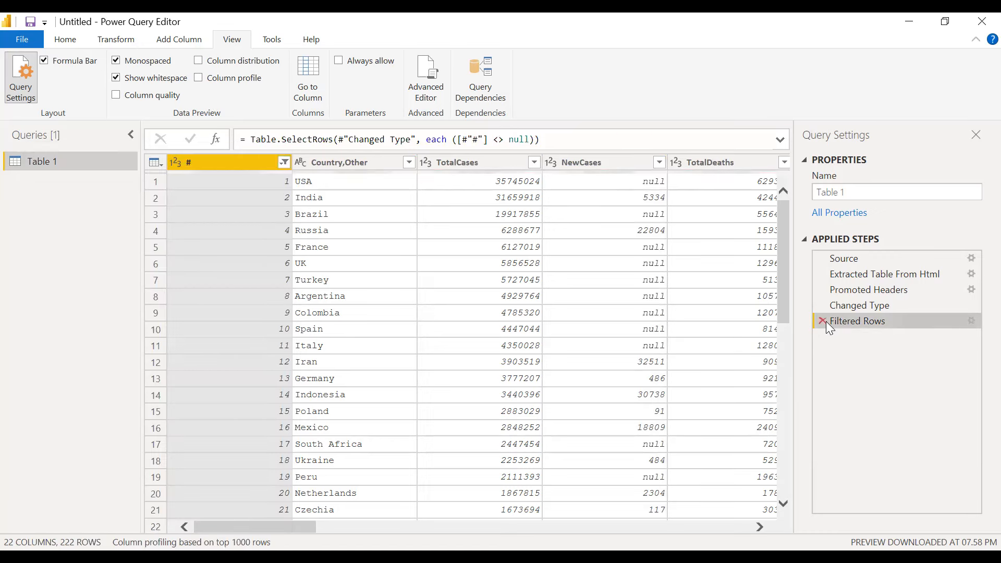
left_click(823, 321)
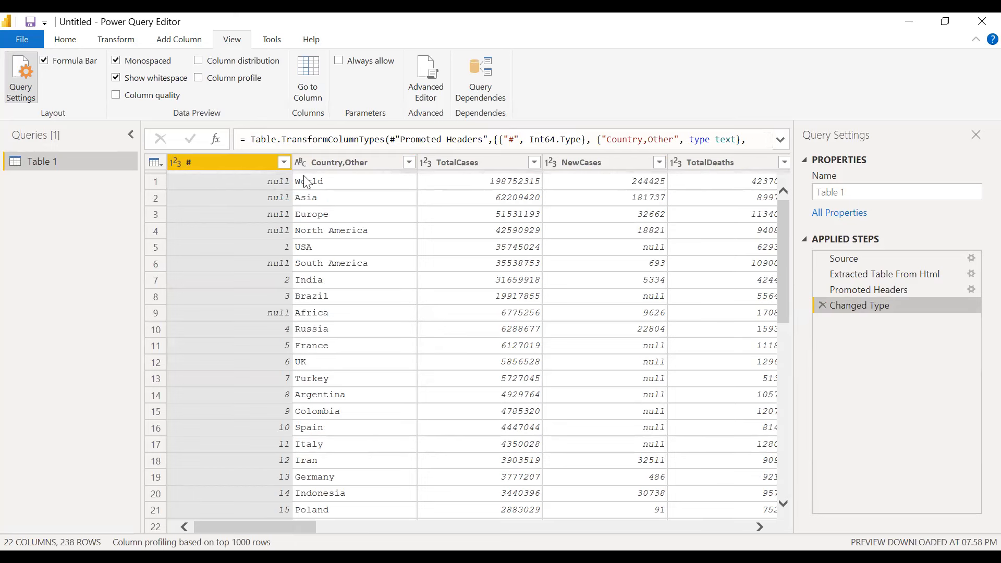
Step: Filter the # column to keep only the null rows, clearing every numbered value
left_click(283, 162)
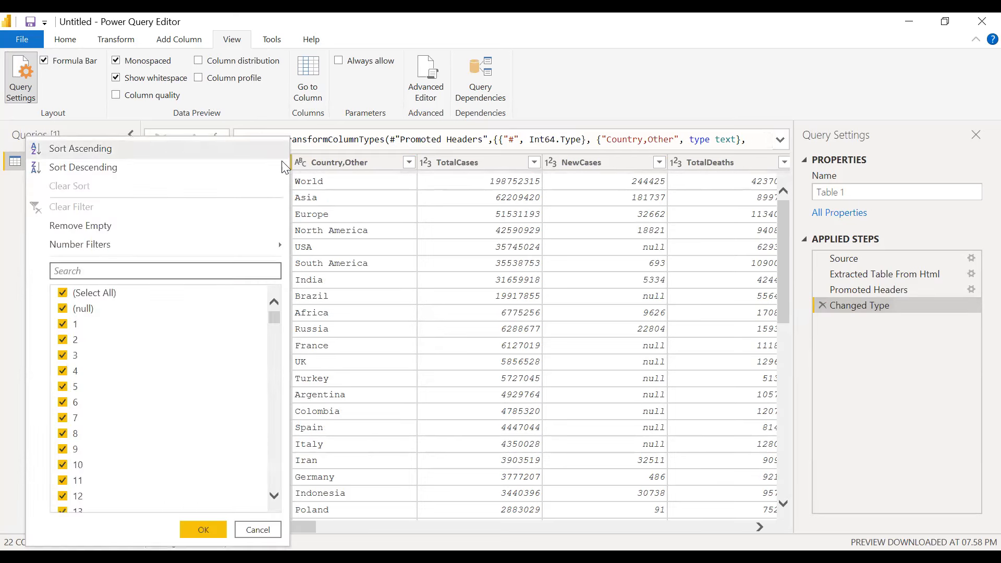
left_click(84, 297)
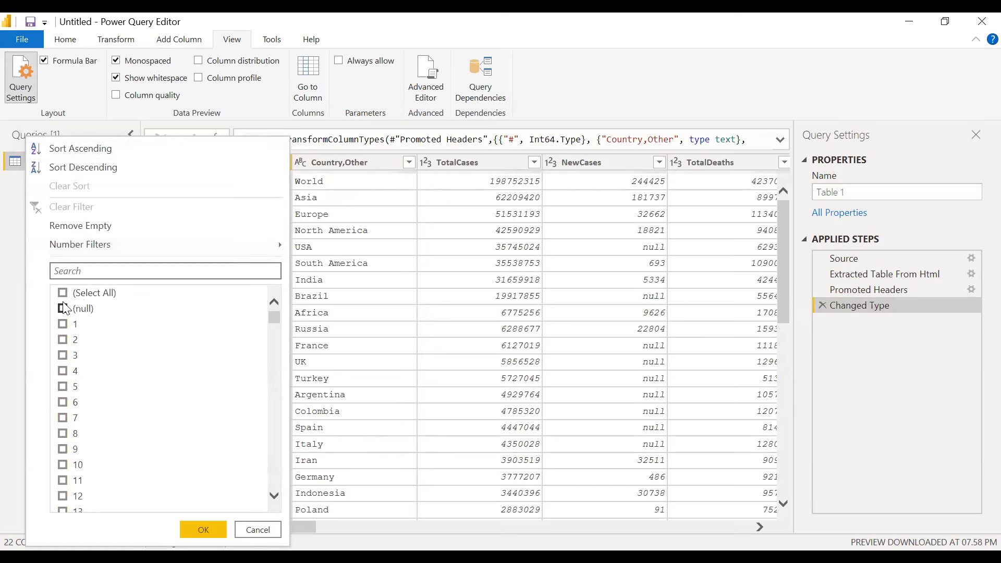
left_click(63, 308)
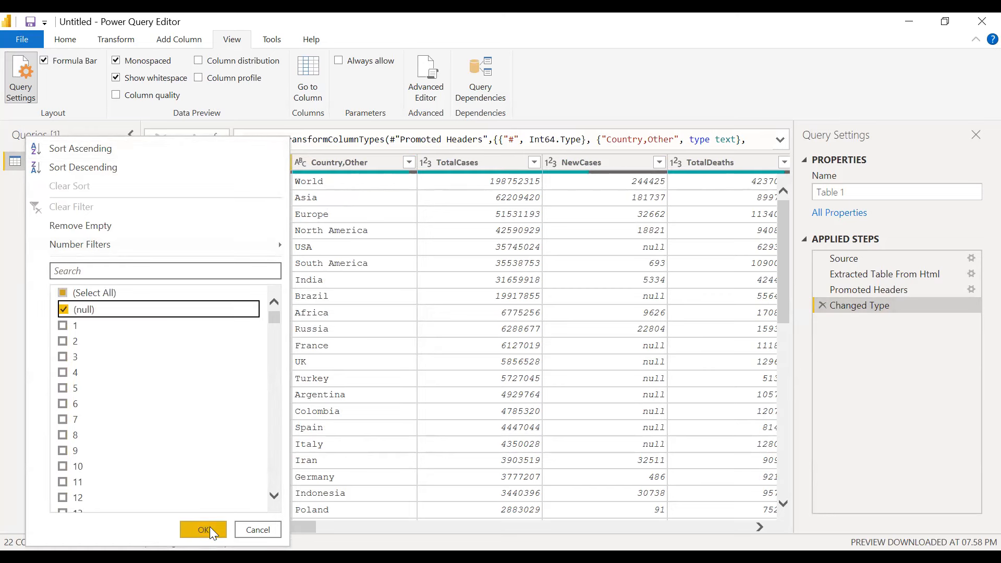
left_click(204, 529)
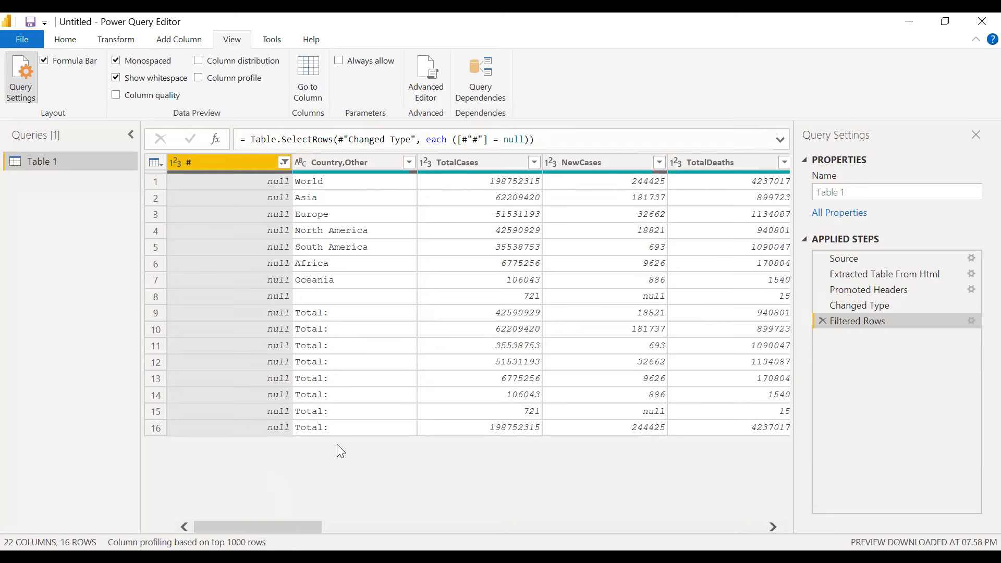
Step: Duplicate the Table 1 query with its null-row filter
left_click_drag(279, 527, 192, 524)
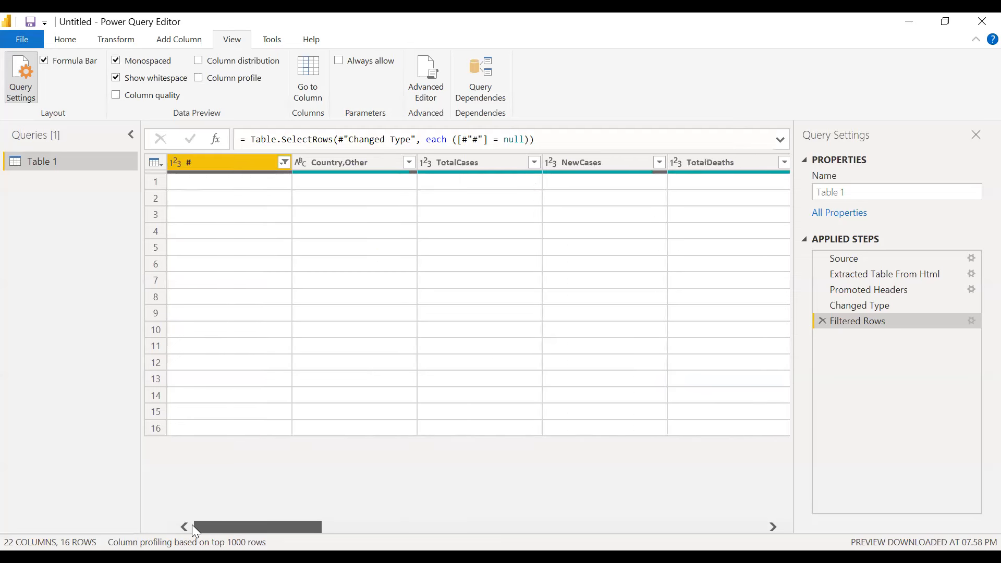
right_click(52, 165)
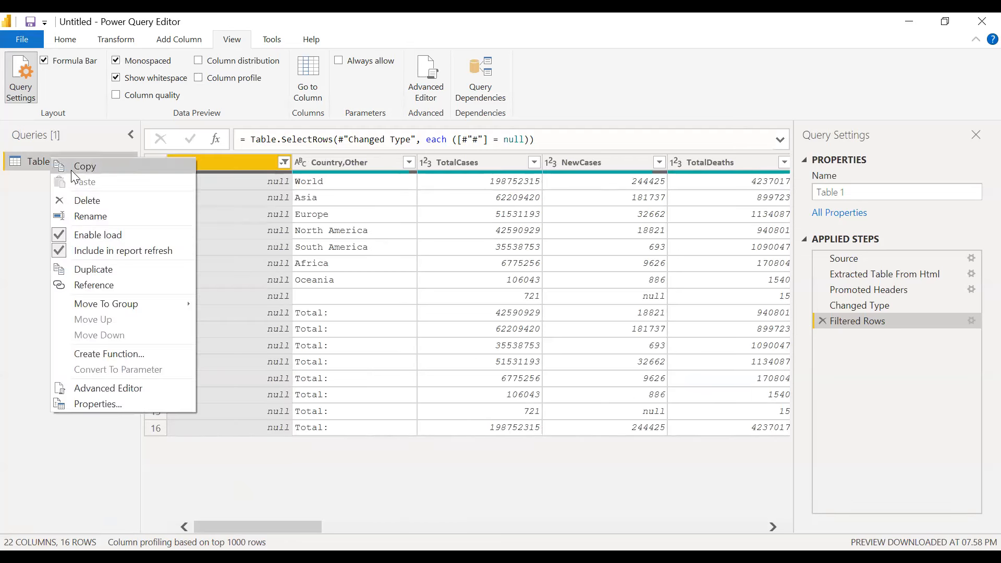
left_click(91, 270)
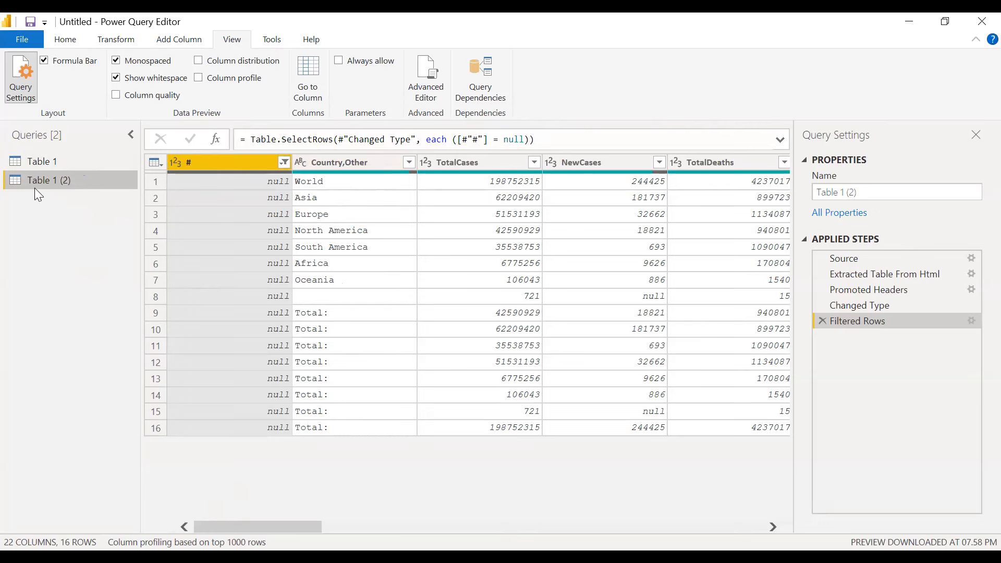
Step: In the original Table 1 query, filter the # column to include every value except null
left_click(47, 162)
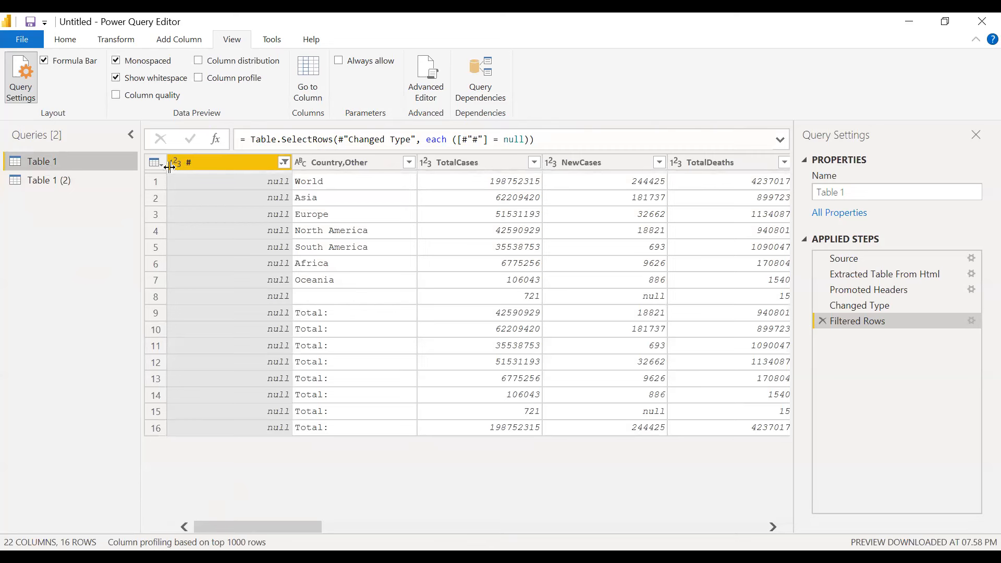
left_click(283, 162)
left_click(63, 303)
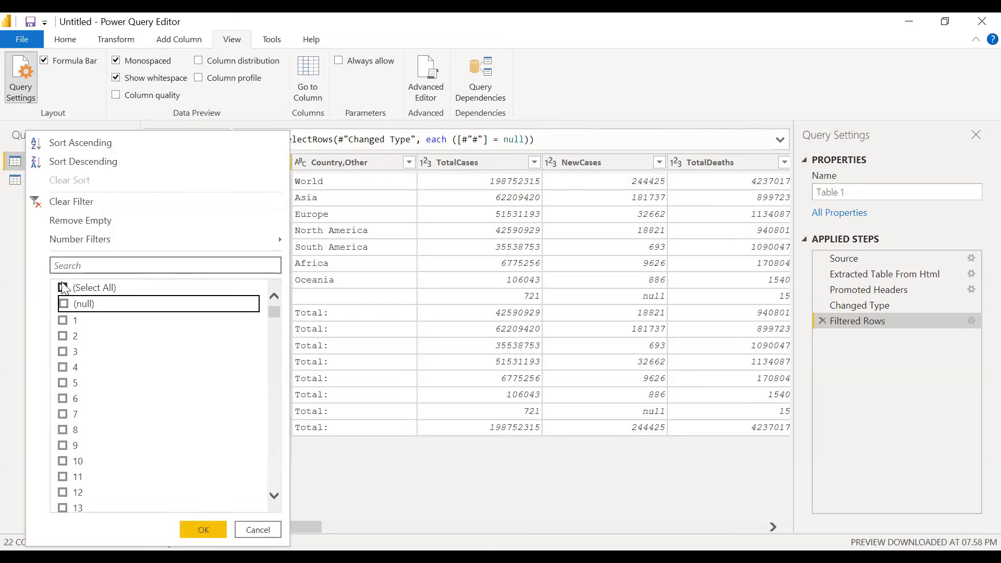
left_click(63, 288)
left_click(64, 304)
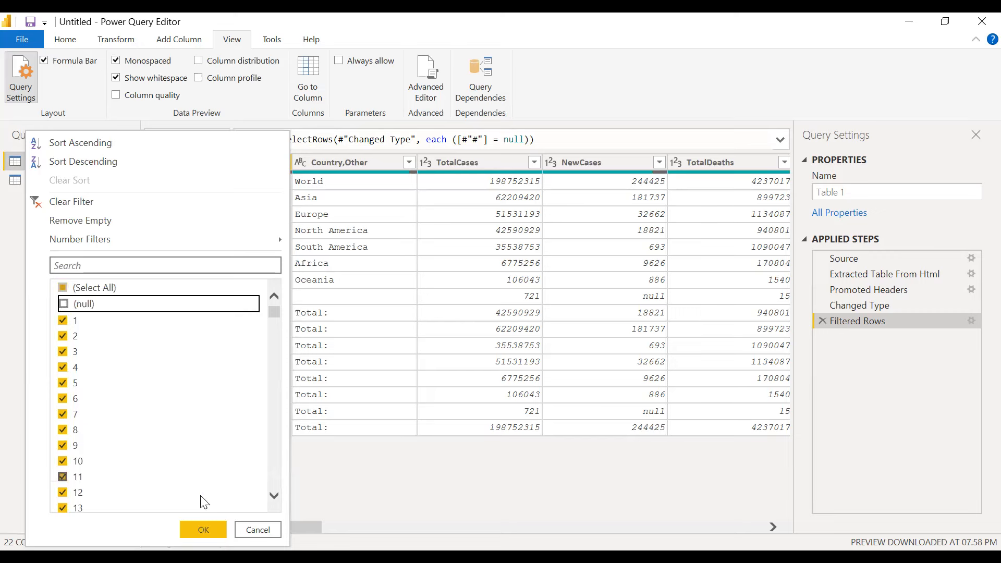
left_click(204, 528)
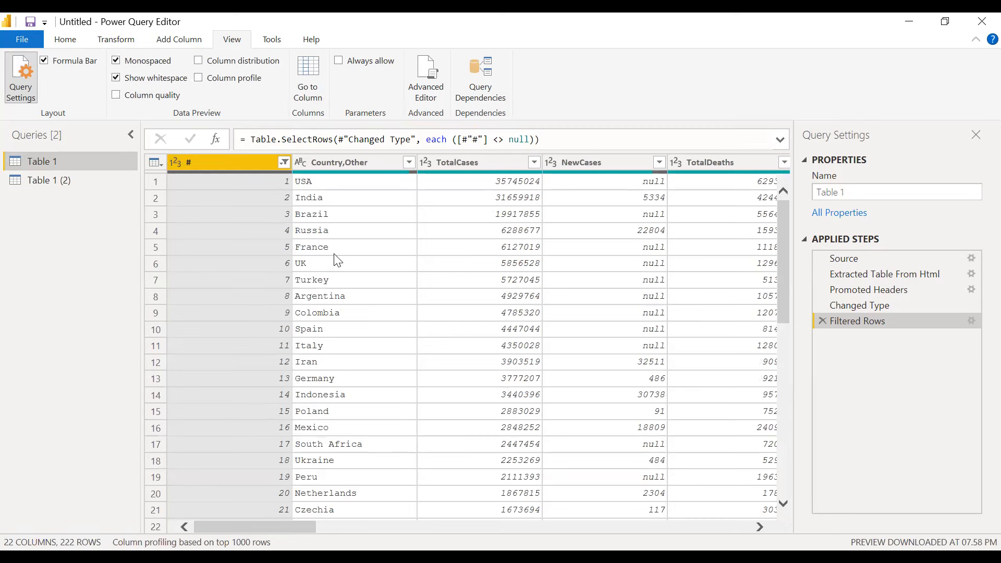
Step: Open the Table 1 (2) query and examine its continent and total rows
left_click(63, 184)
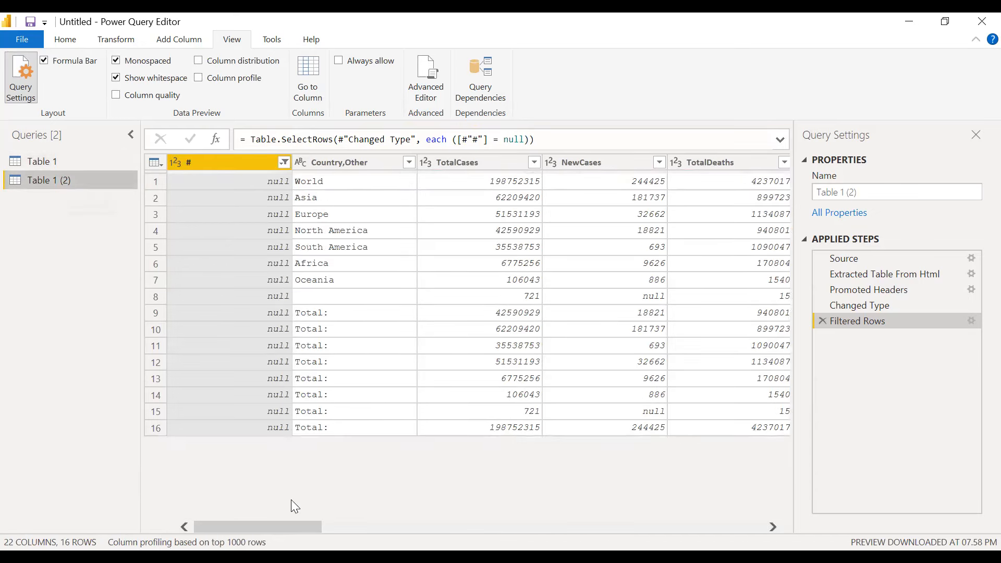
left_click_drag(275, 527, 350, 527)
left_click(200, 532)
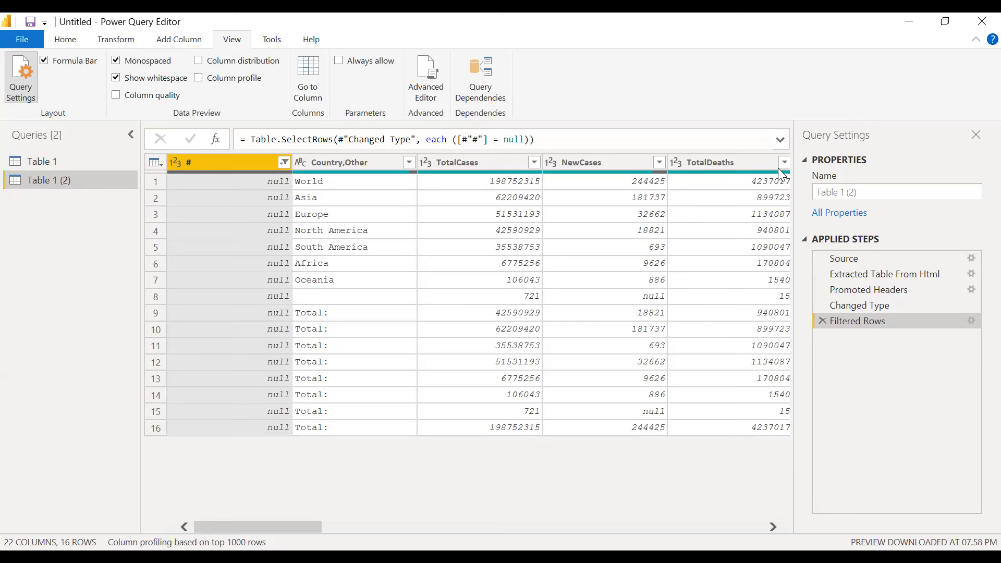
left_click(77, 254)
Step: Rename the Table 1 query as By Country
left_click(59, 166)
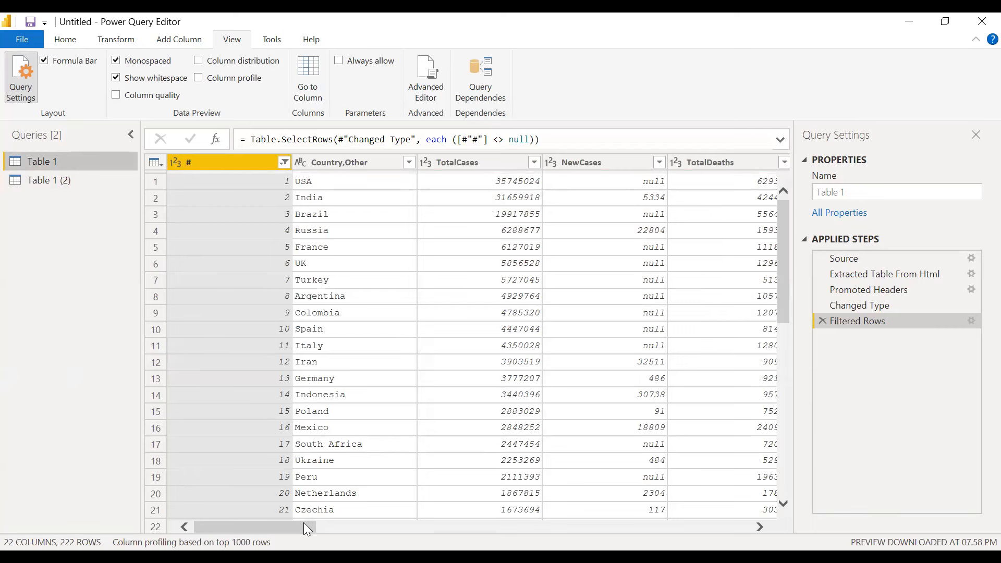
left_click_drag(305, 527, 369, 531)
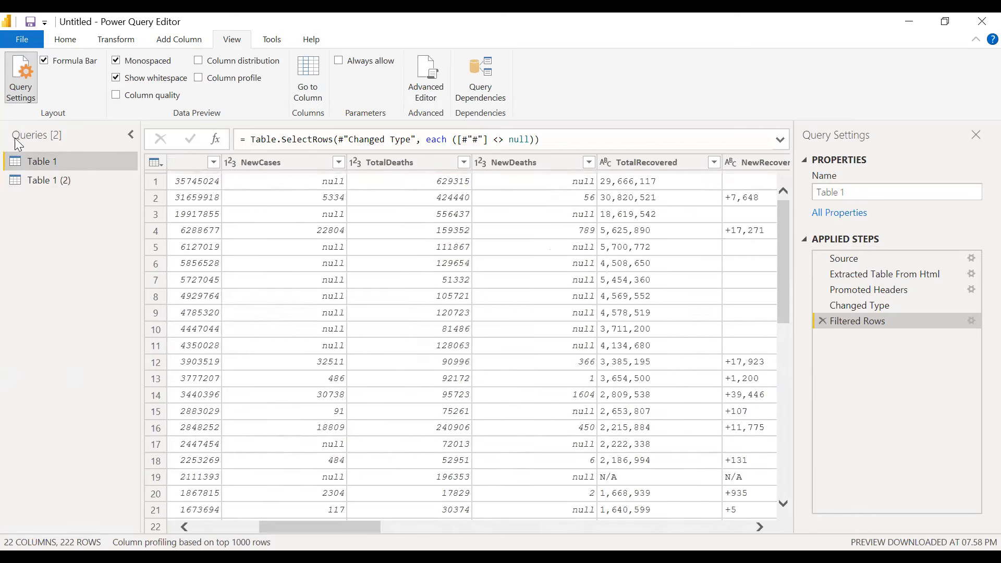
left_click(854, 192)
left_click_drag(854, 192, 779, 192)
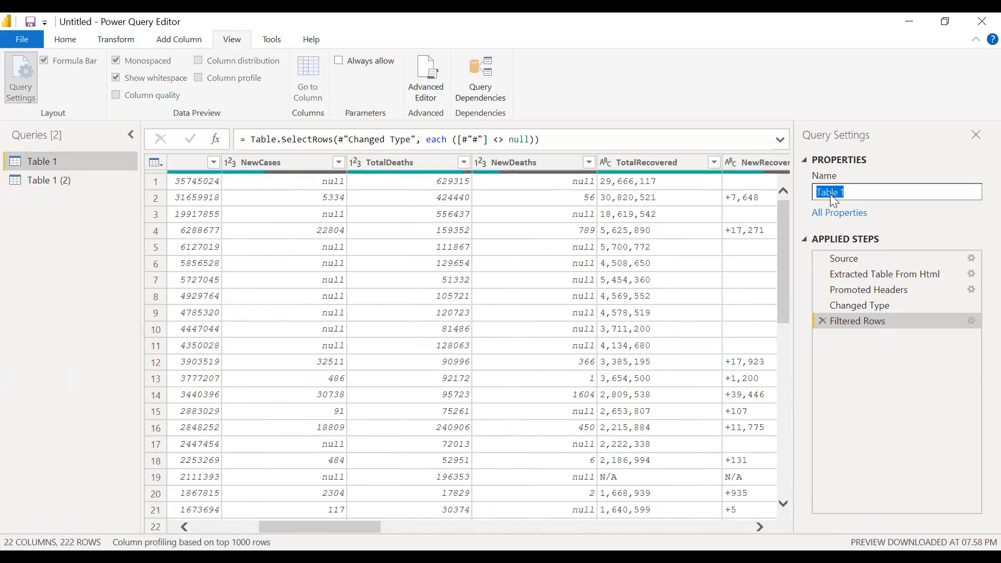
type("By Country")
key("Return")
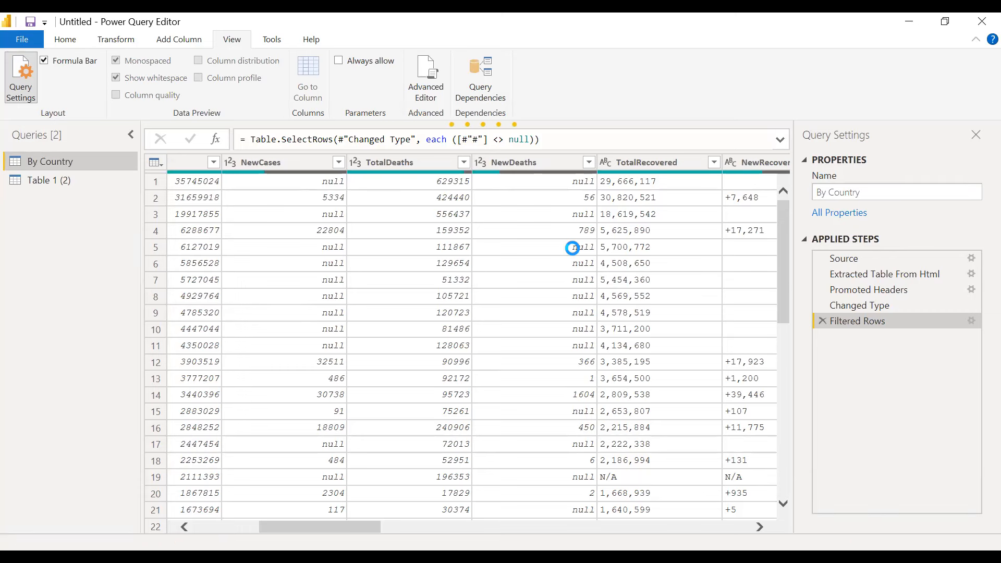
Step: Rename the Table 1 (2) query as By continent
left_click(66, 181)
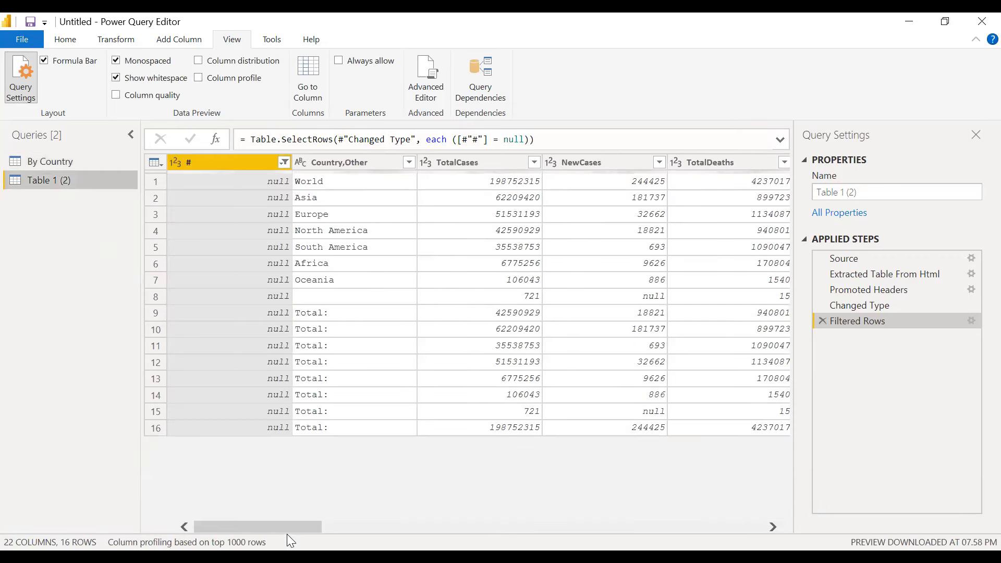
mouse_move(287, 526)
left_mouse_down()
mouse_move(713, 527)
mouse_move(284, 526)
left_mouse_up()
left_click(845, 192)
type("By continet")
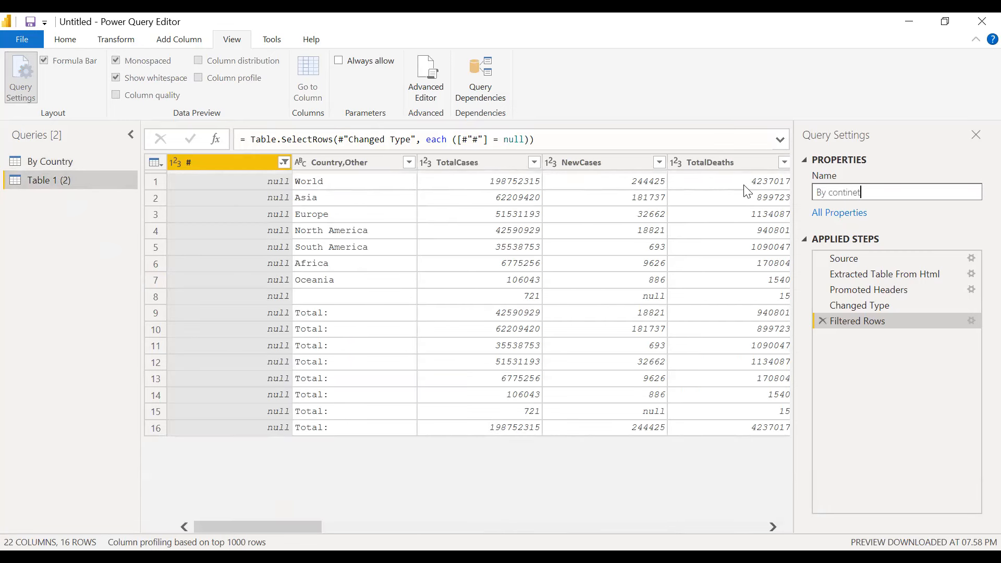
key("BackSpace")
type("nt")
key("Return")
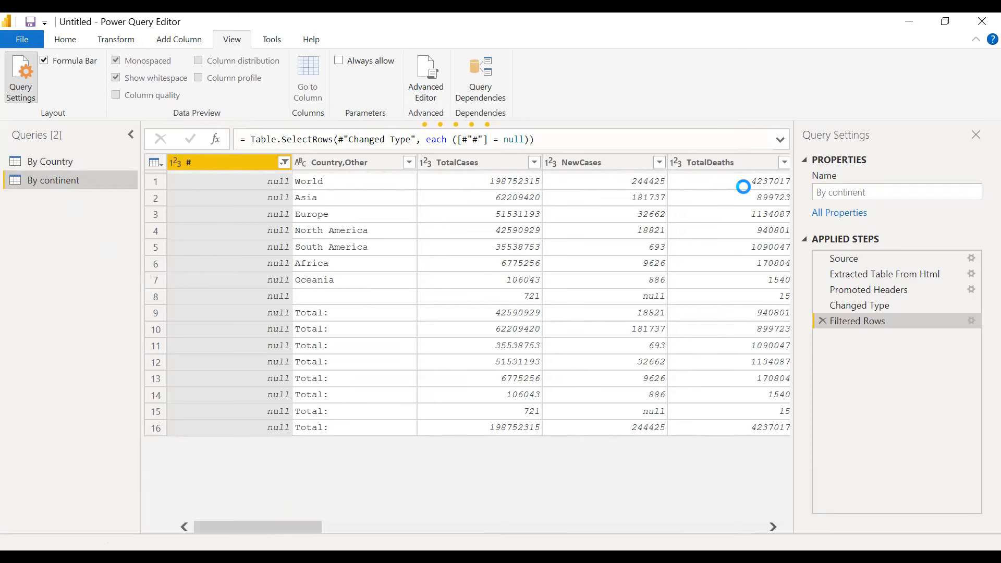
Step: Try to convert the TotalRecovered column of the By Country query to Whole Number
left_click(58, 163)
left_click_drag(283, 529, 381, 534)
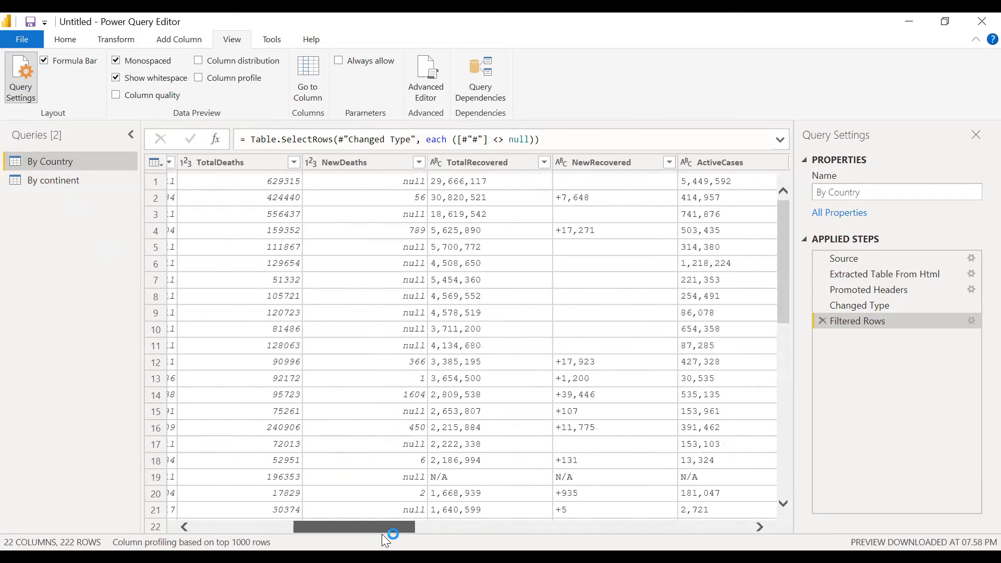
left_click(437, 161)
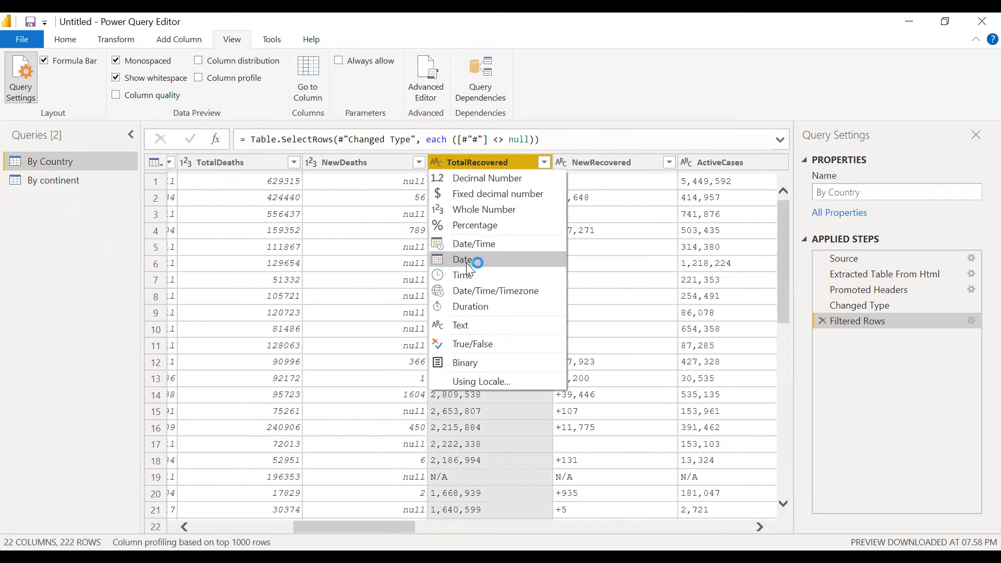
left_click(459, 213)
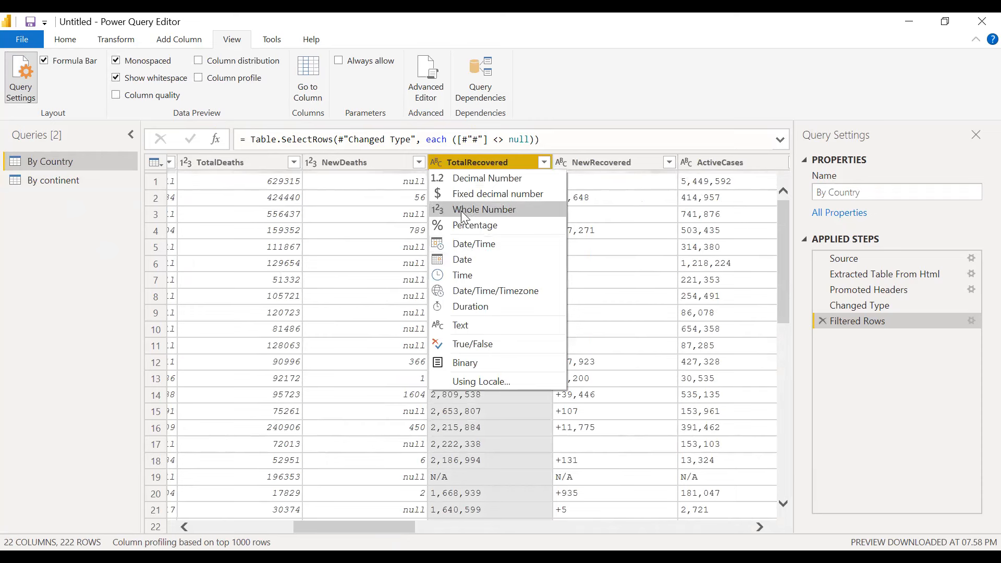
left_click(461, 210)
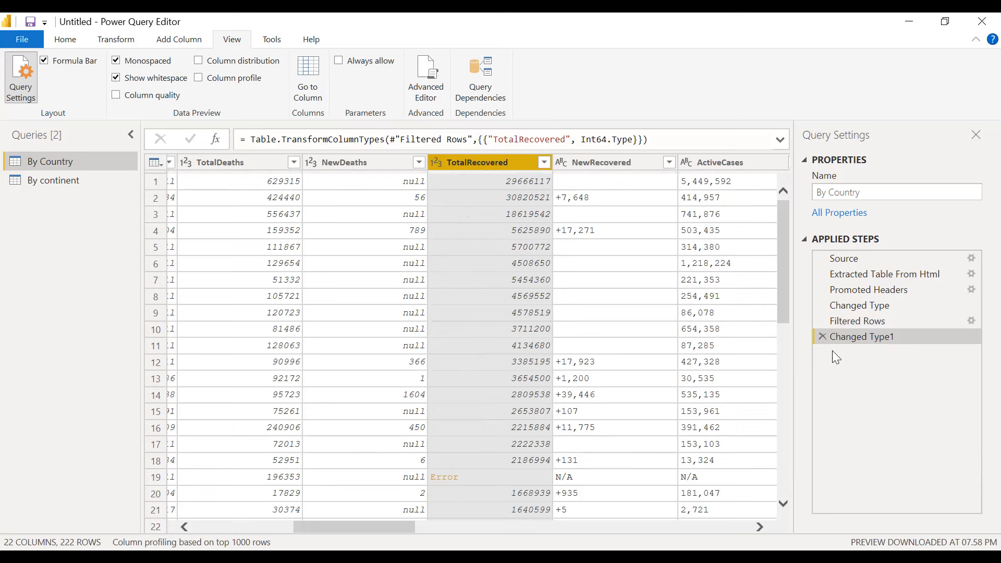
Step: Inspect the error in row 19 of TotalRecovered and delete the TotalRecovered and Changed Type1 applied steps
left_click(449, 476)
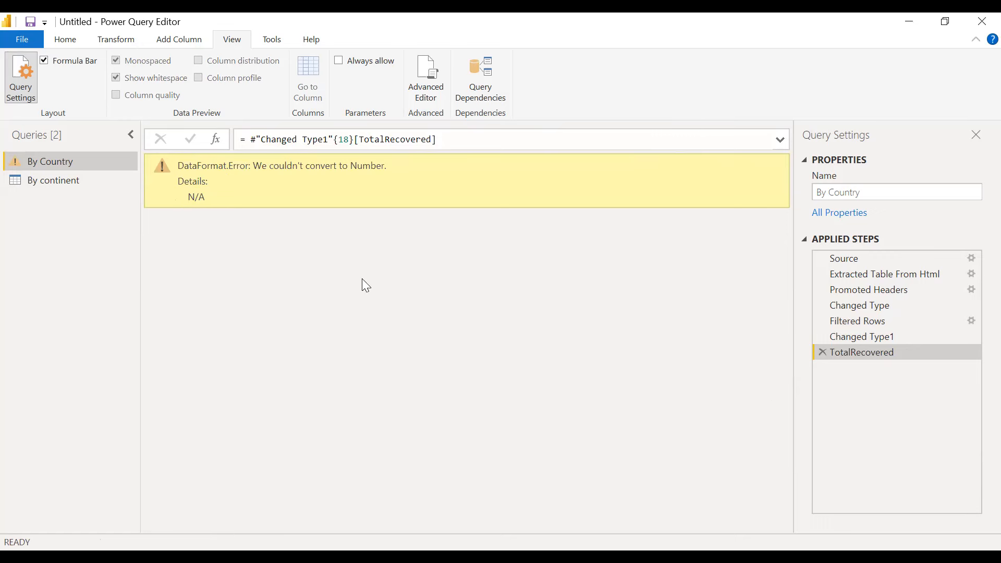
left_click(822, 351)
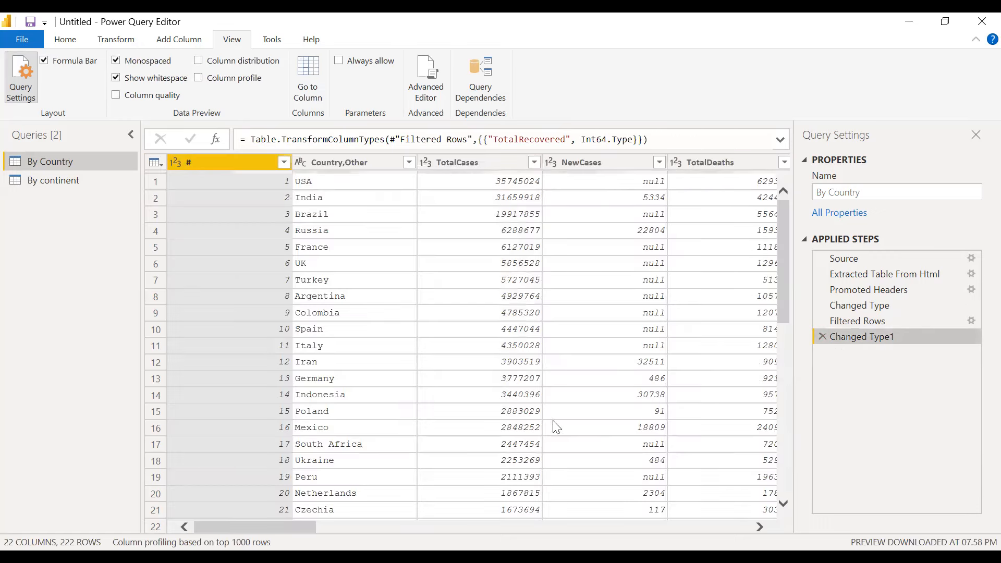
left_click_drag(312, 527, 421, 531)
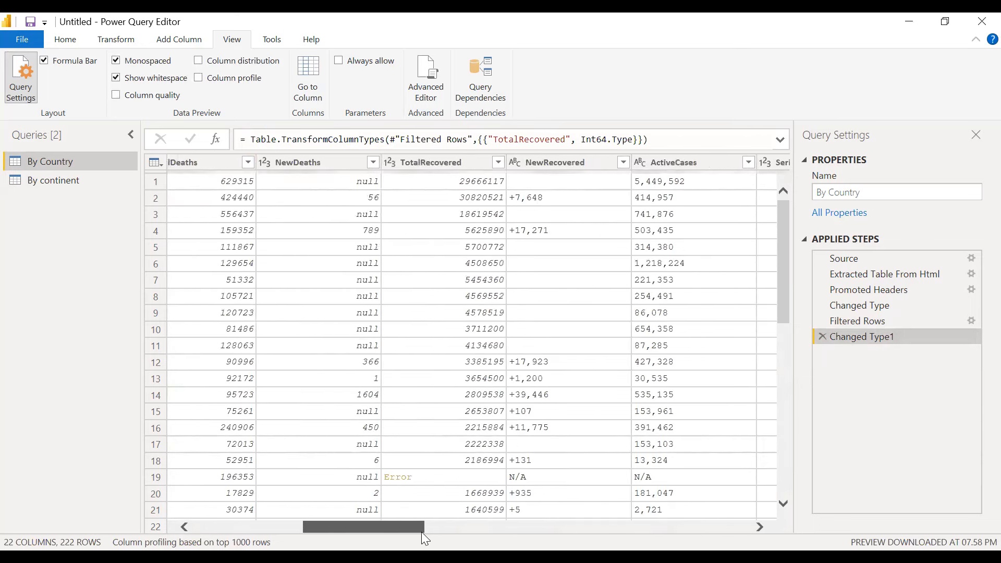
left_click(821, 336)
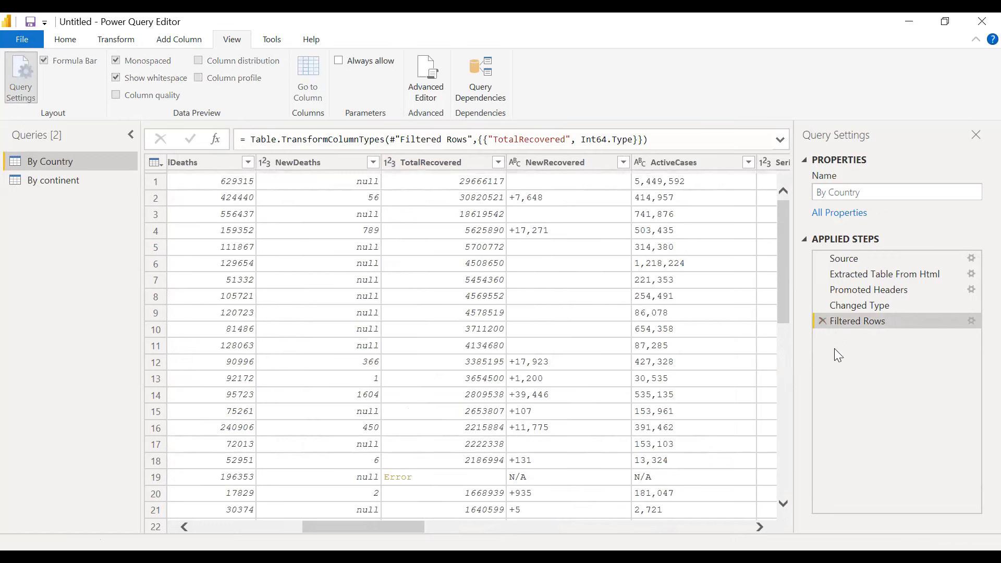
Step: Replace N/A with 0 in the TotalRecovered column of By Country
left_click(419, 163)
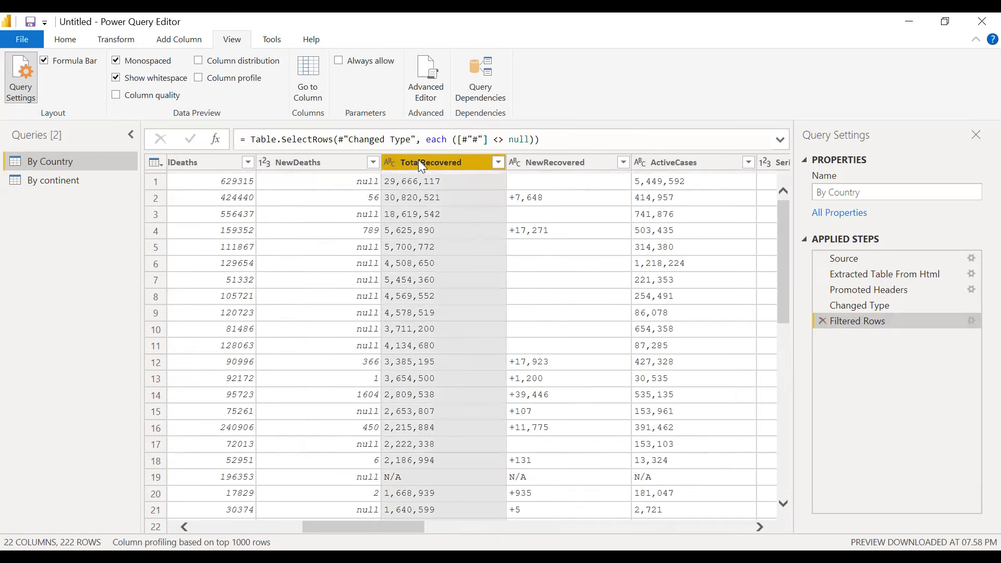
right_click(418, 159)
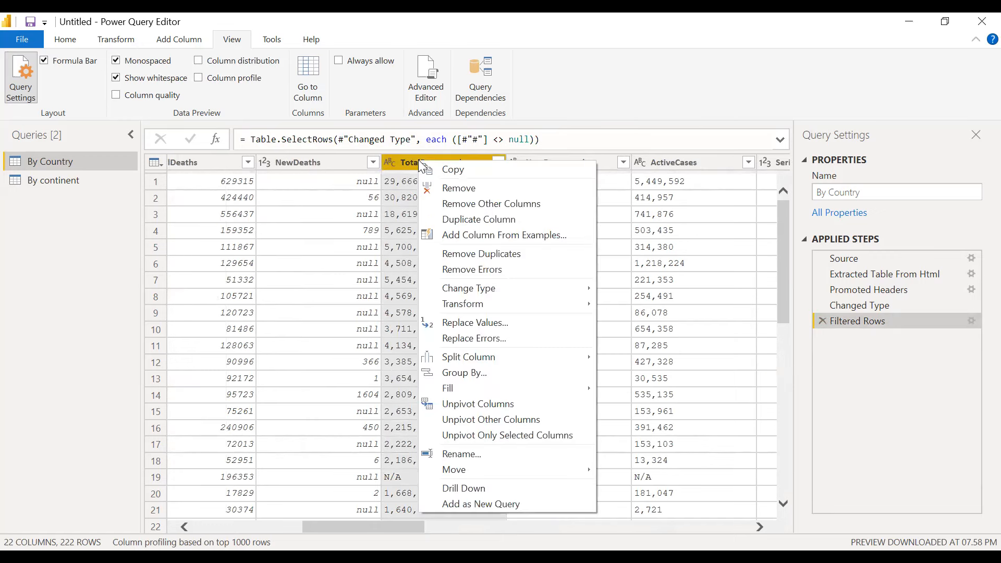
left_click(483, 325)
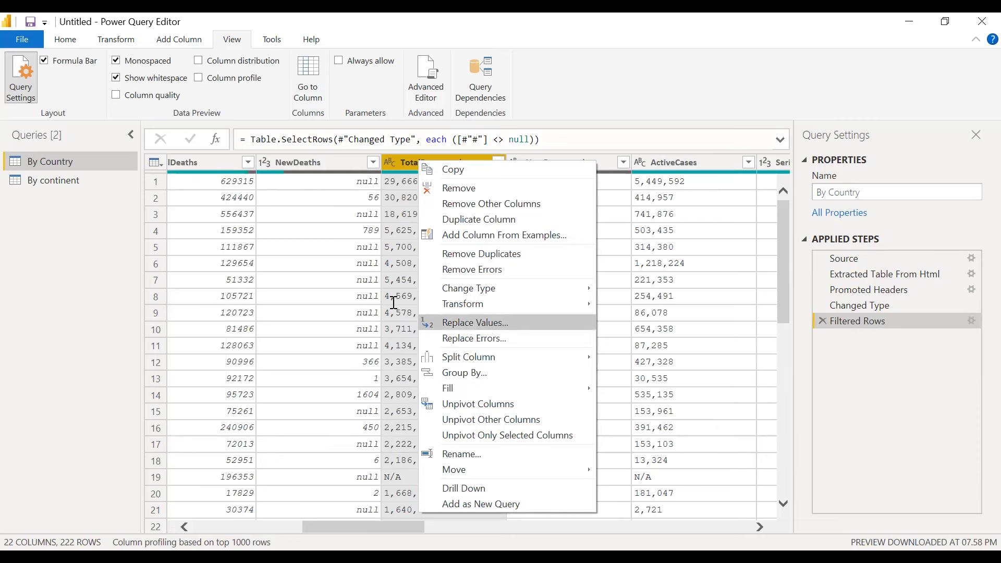
type("N/A")
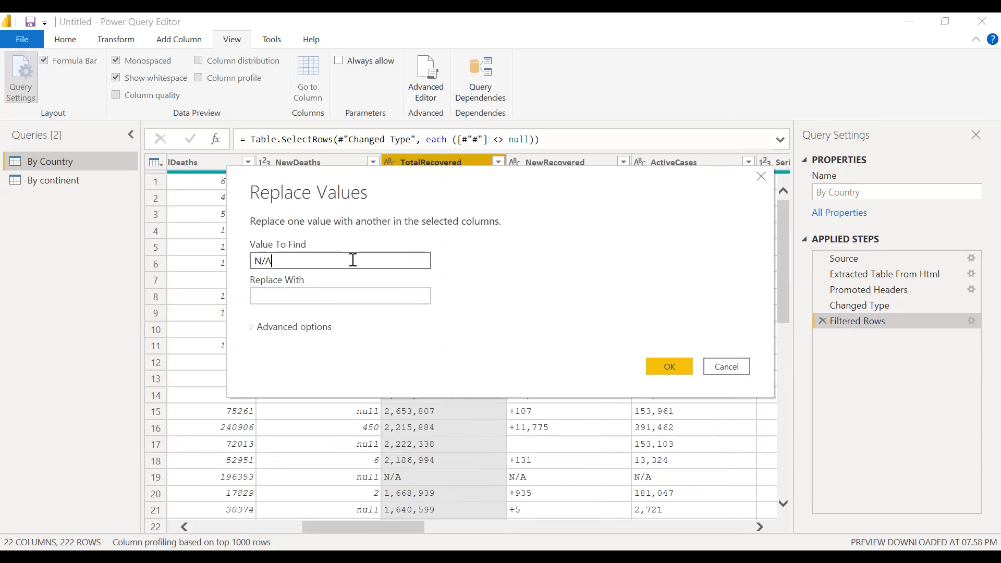
left_click(353, 295)
type("0")
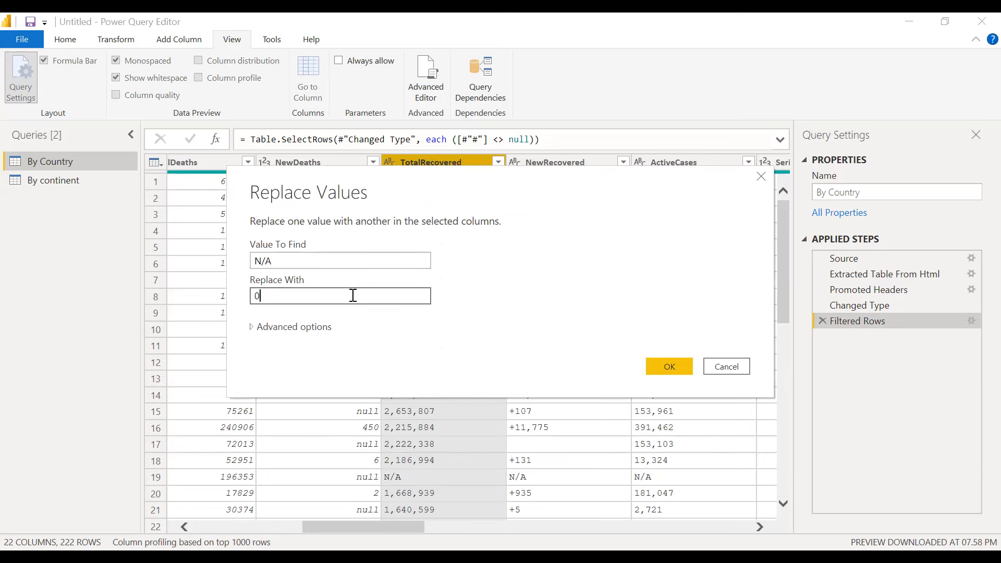
left_click(667, 367)
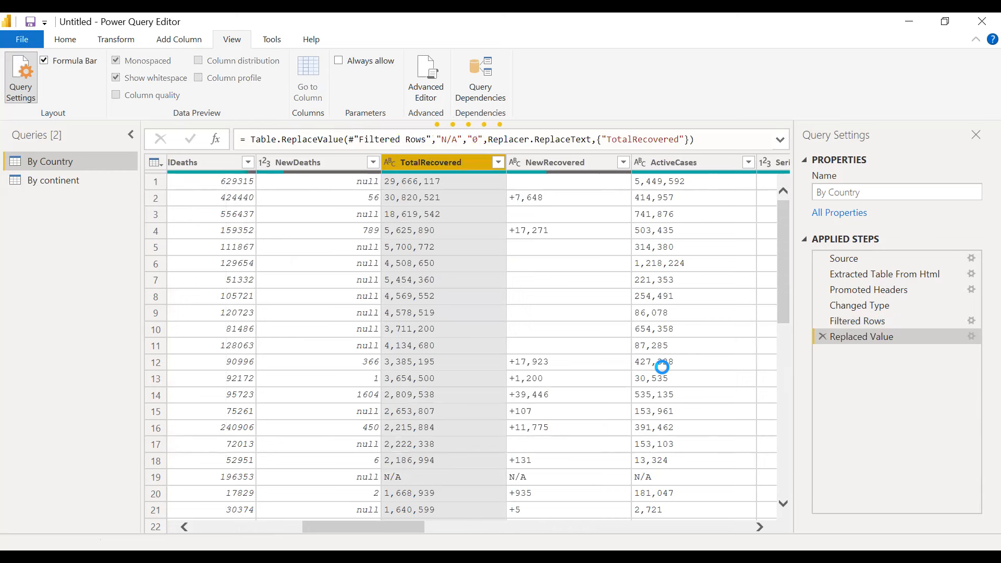
Step: Convert the TotalRecovered column to Whole Number and check its list of filter values
left_click(391, 164)
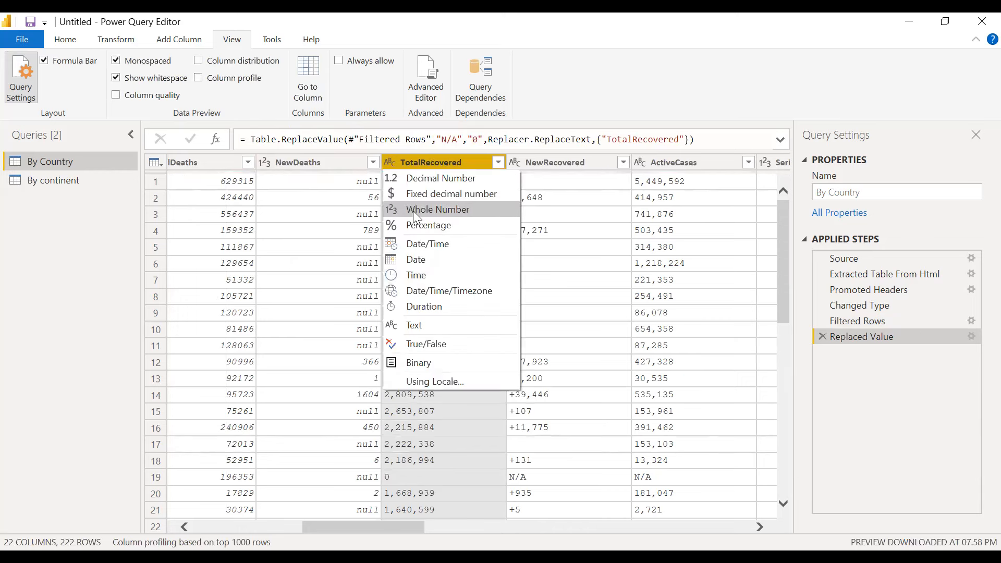
left_click(413, 211)
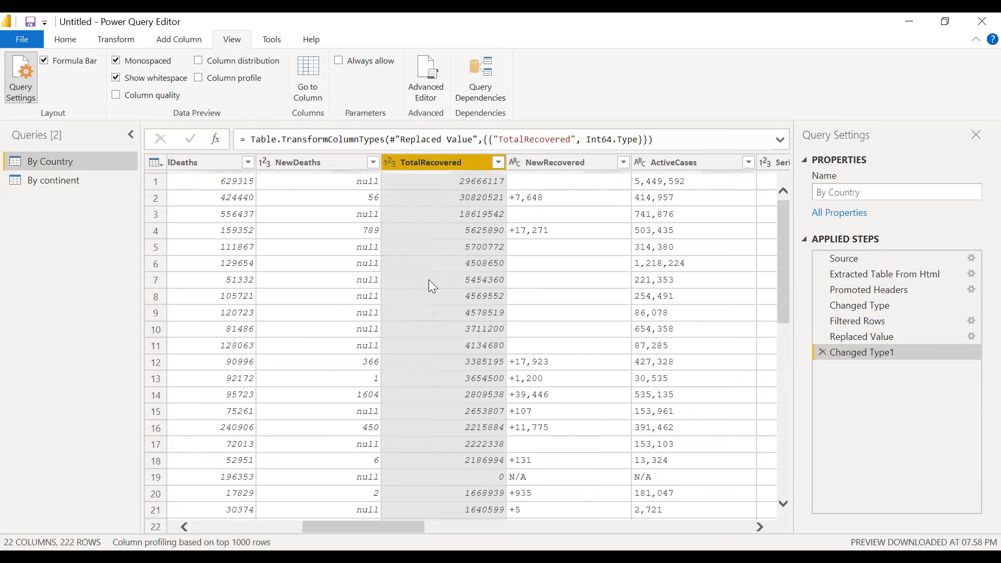
left_click(498, 161)
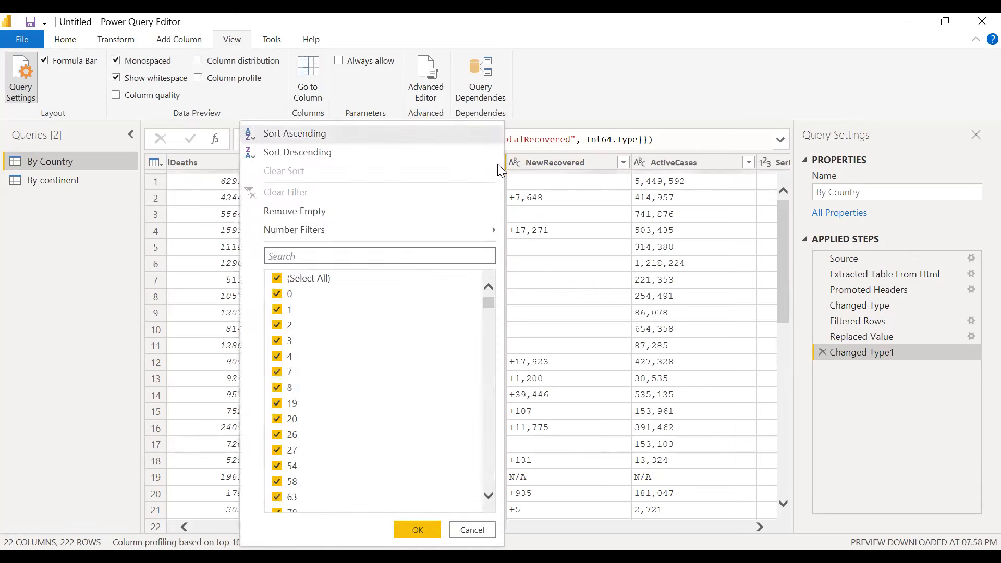
left_click_drag(488, 303, 486, 268)
left_click(472, 530)
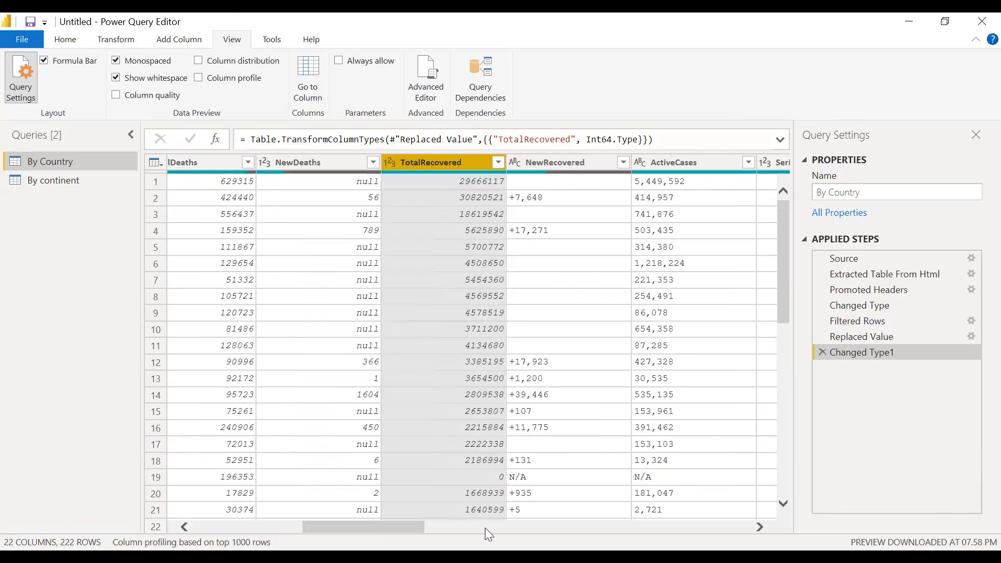
Step: Replace N/A with 0 in the NewRecovered column and convert the column to Whole Number
left_click_drag(389, 529, 433, 526)
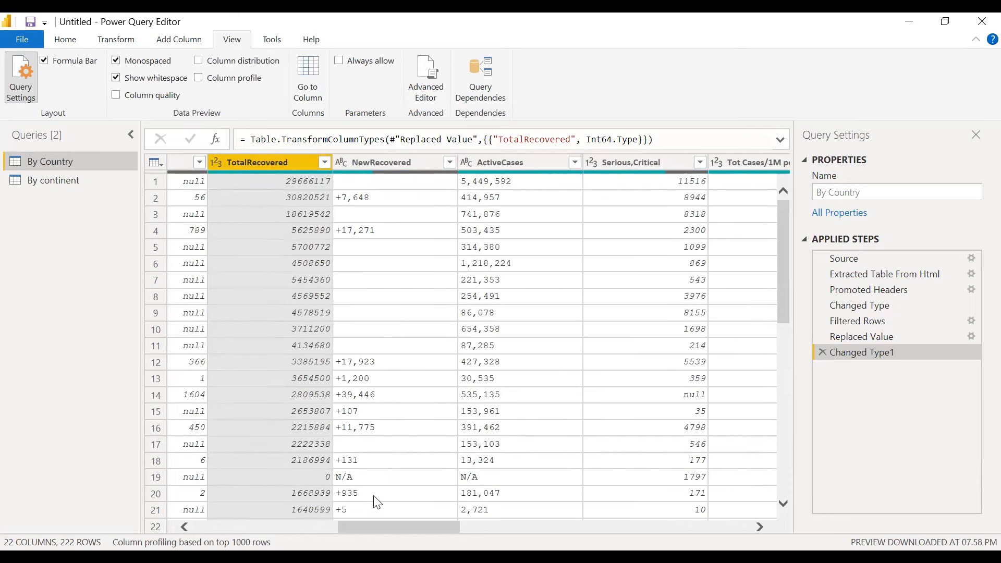
left_click(385, 166)
right_click(386, 166)
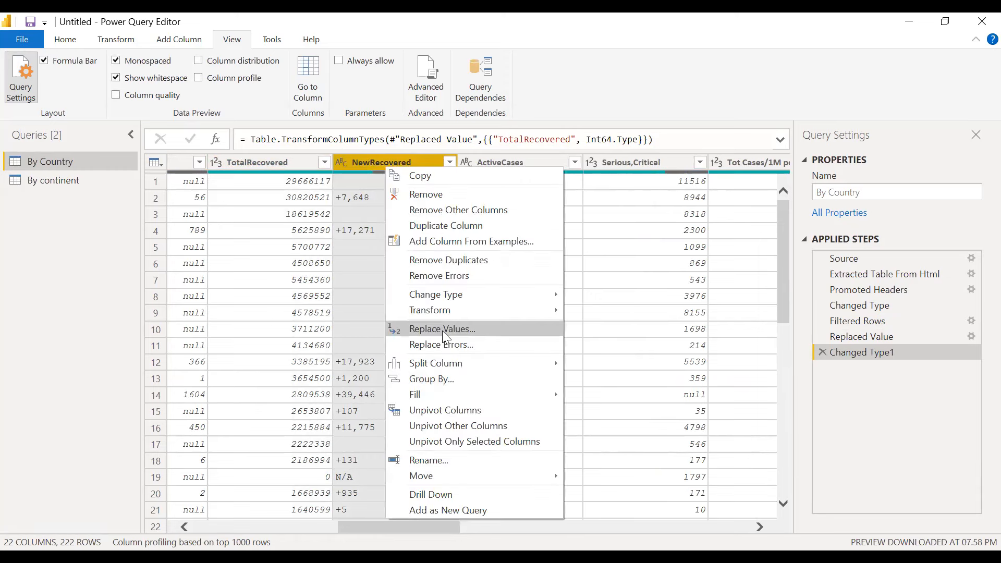
left_click(442, 329)
type("N/A")
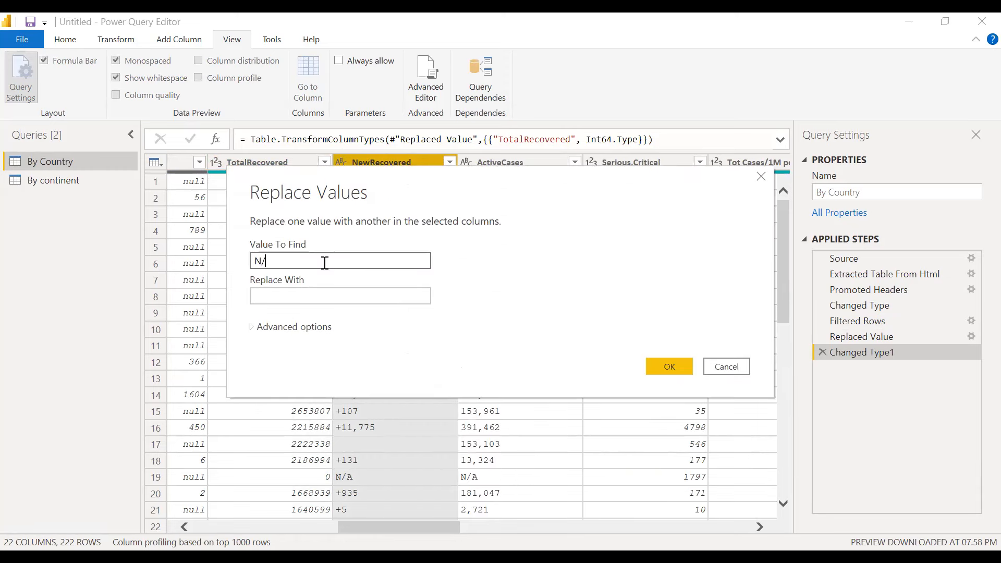
left_click(318, 296)
type("0")
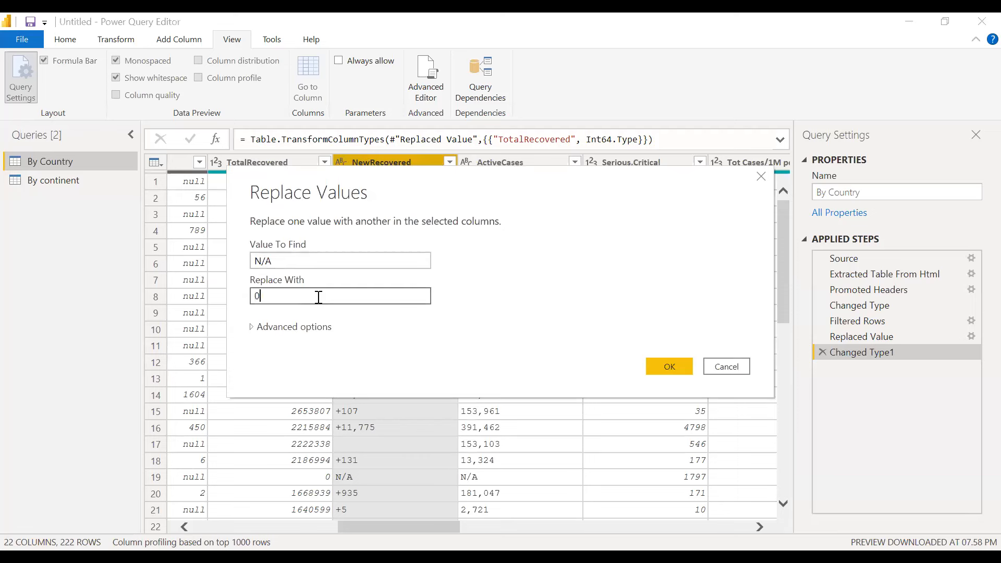
left_click(667, 366)
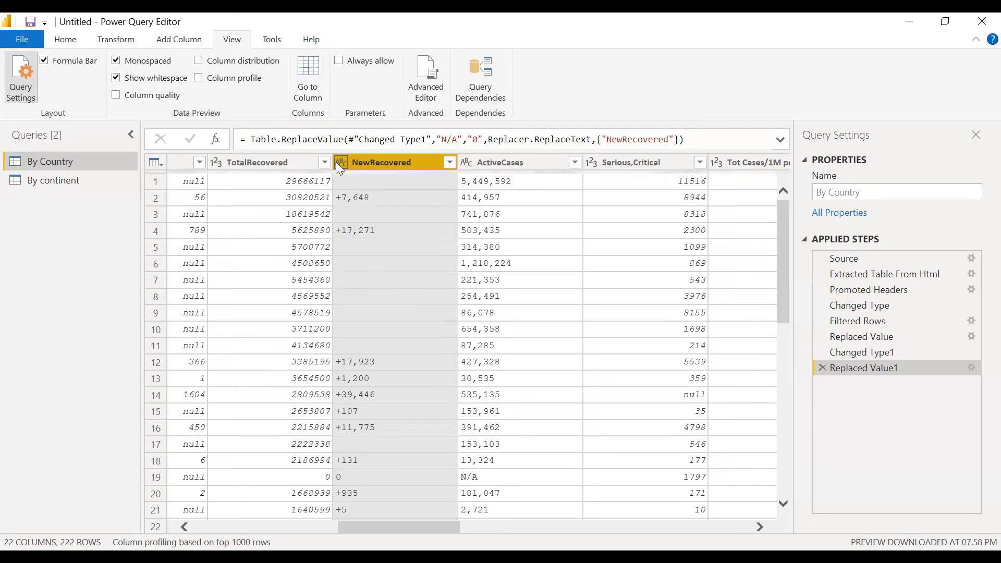
left_click(361, 204)
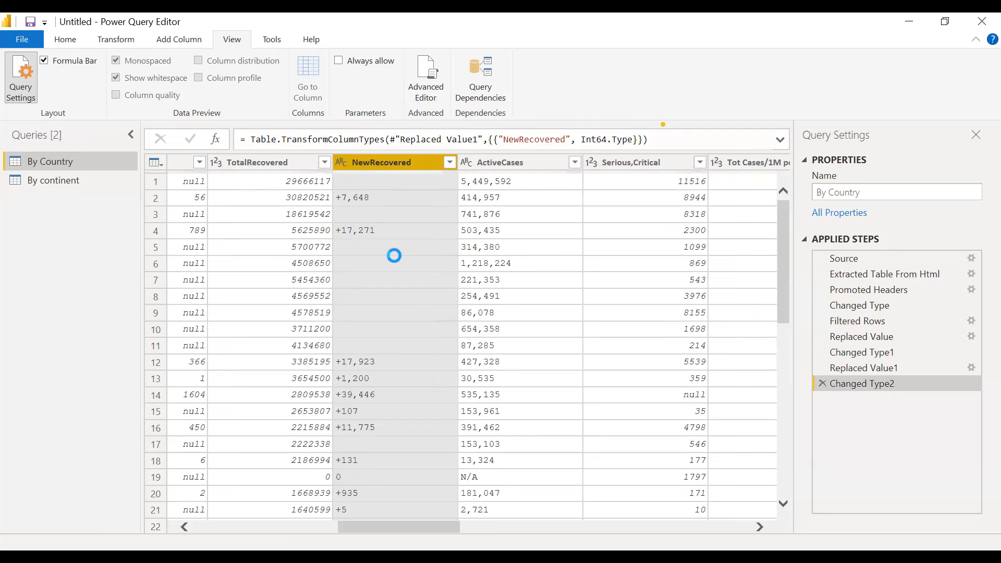
Step: Replace N/A with 0 in the ActiveCases column of By Country and convert the column to Whole Number
left_click(504, 163)
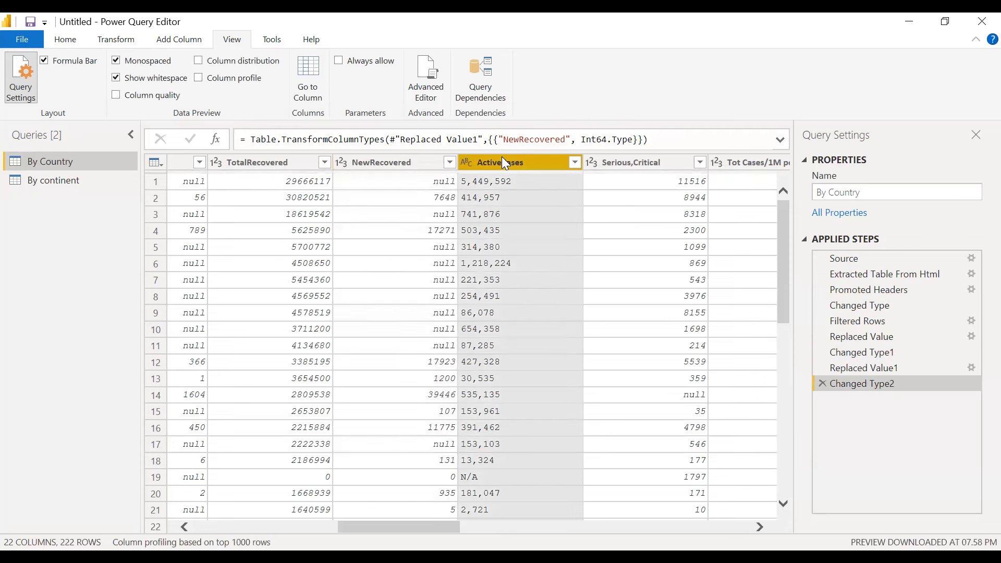
right_click(504, 163)
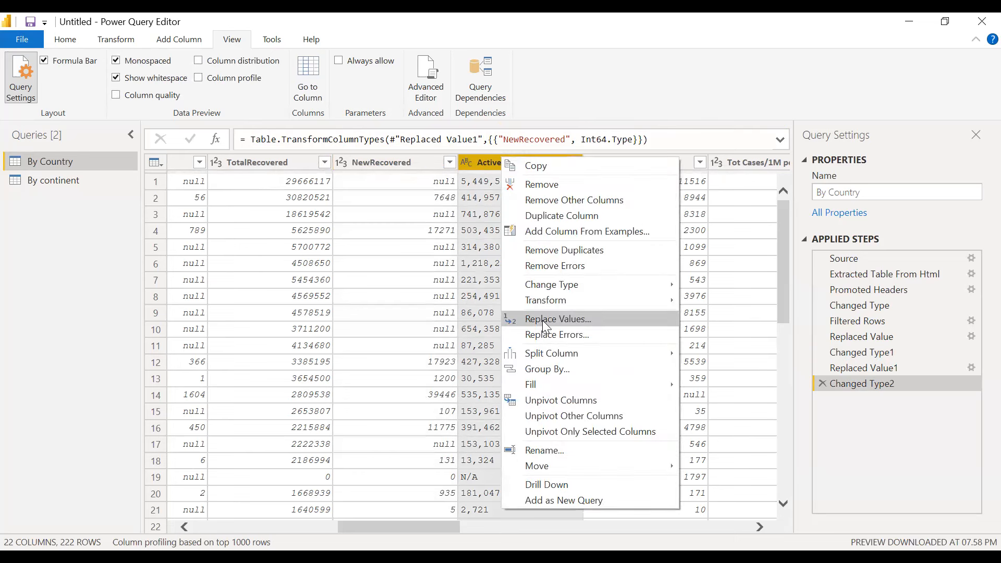
left_click(547, 320)
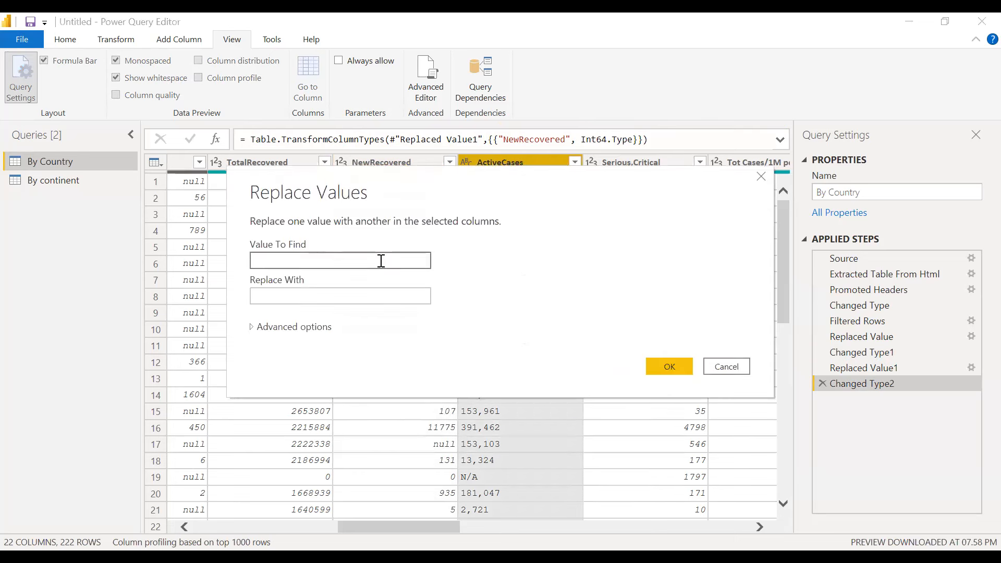
type("N/A")
left_click(369, 296)
type("0")
left_click(684, 364)
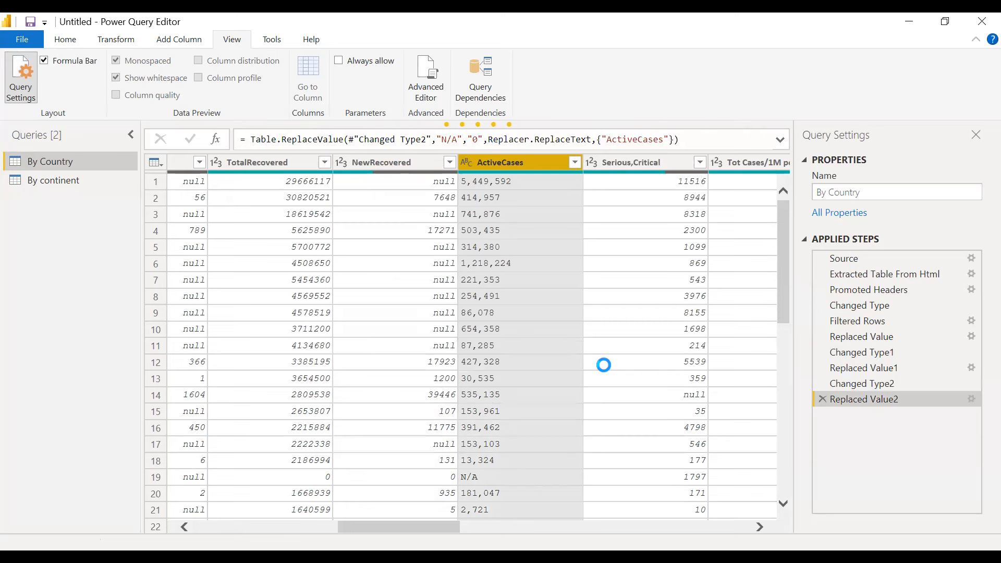
left_click(466, 161)
left_click(478, 206)
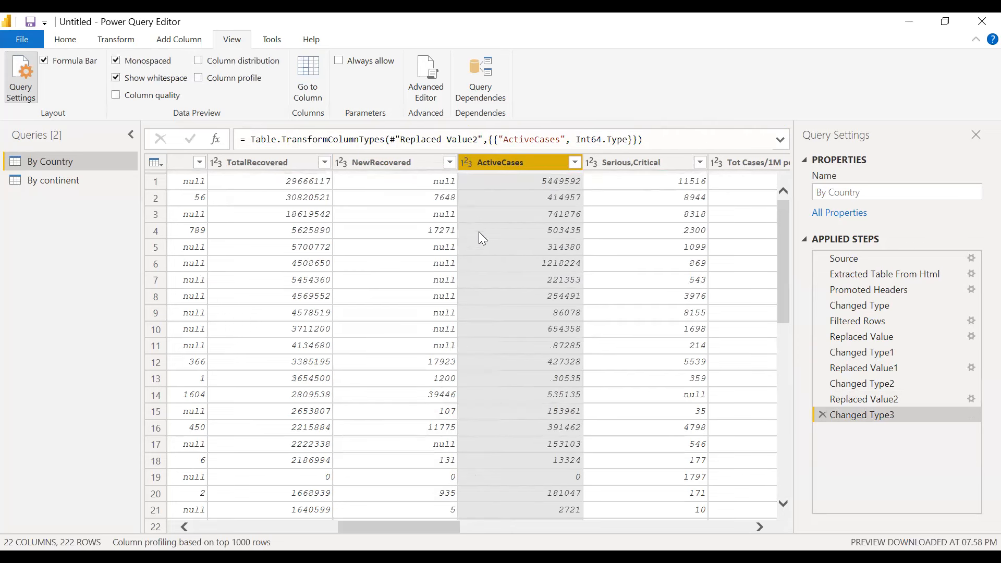
Step: Check the list of filter values of the Tot Cases/1M pop column without changing the filter
left_click_drag(439, 523, 502, 526)
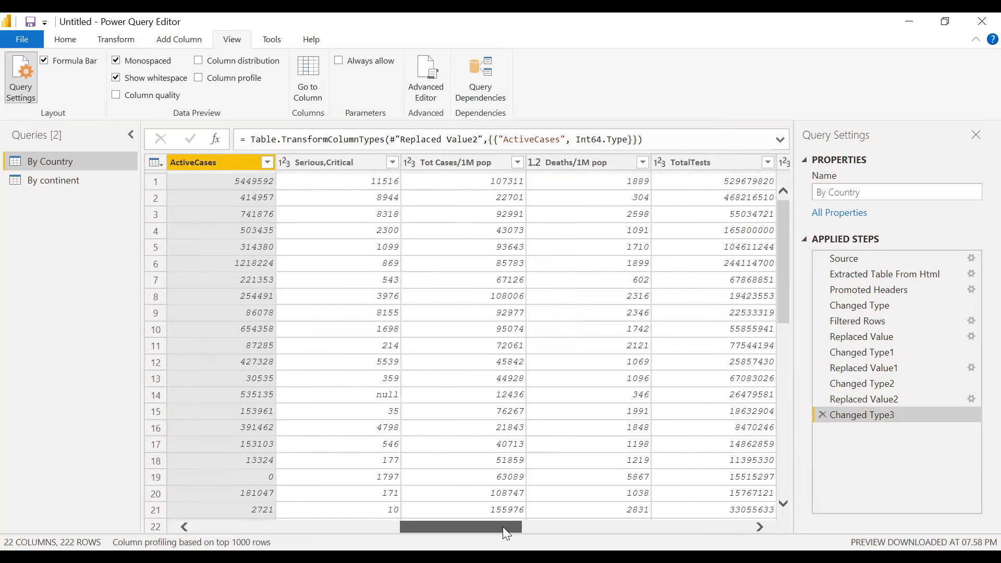
left_click(518, 162)
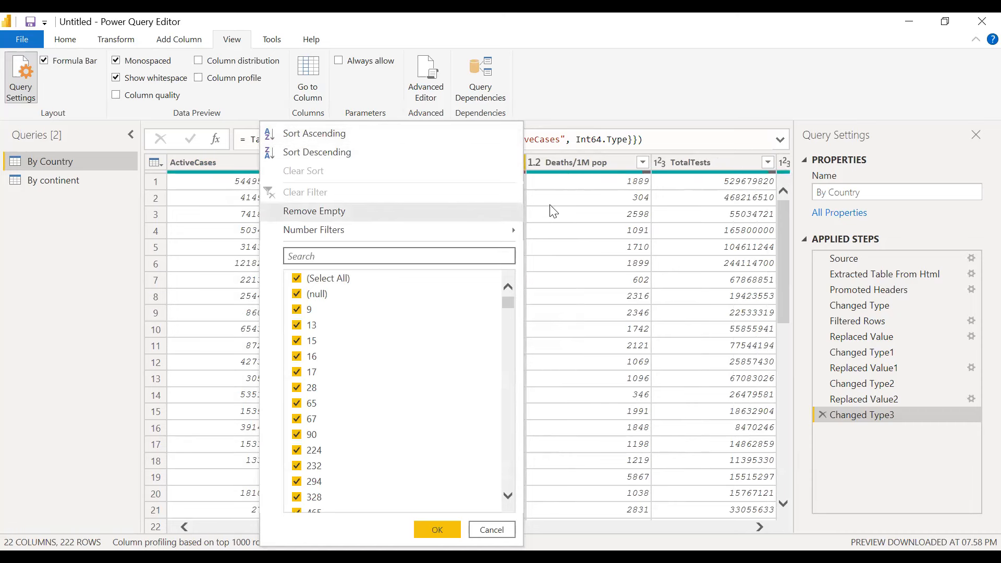
left_click(498, 530)
Step: Remove the empty columns Column17 through Column22 from the By Country query
left_click_drag(486, 525, 524, 522)
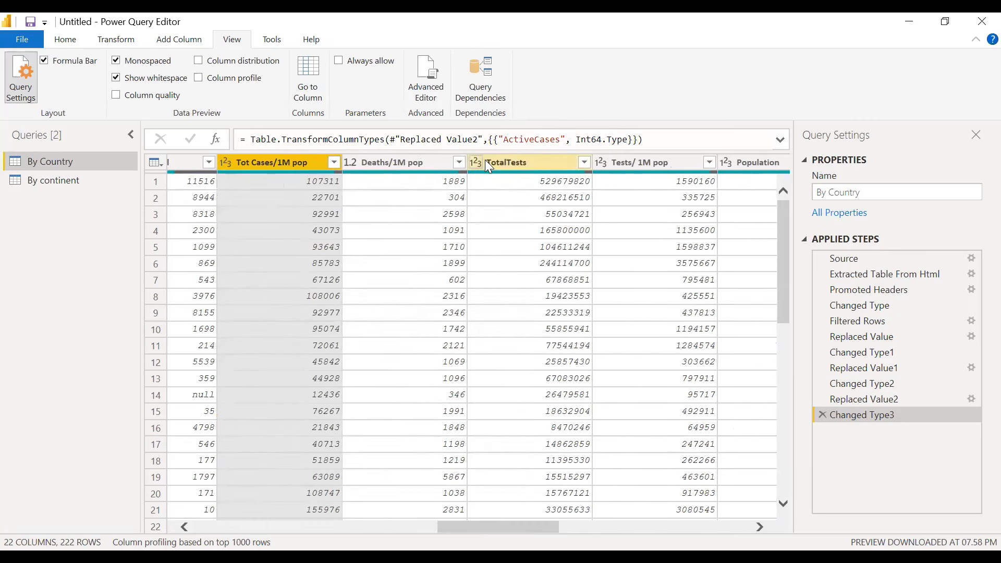
left_click_drag(540, 526, 653, 534)
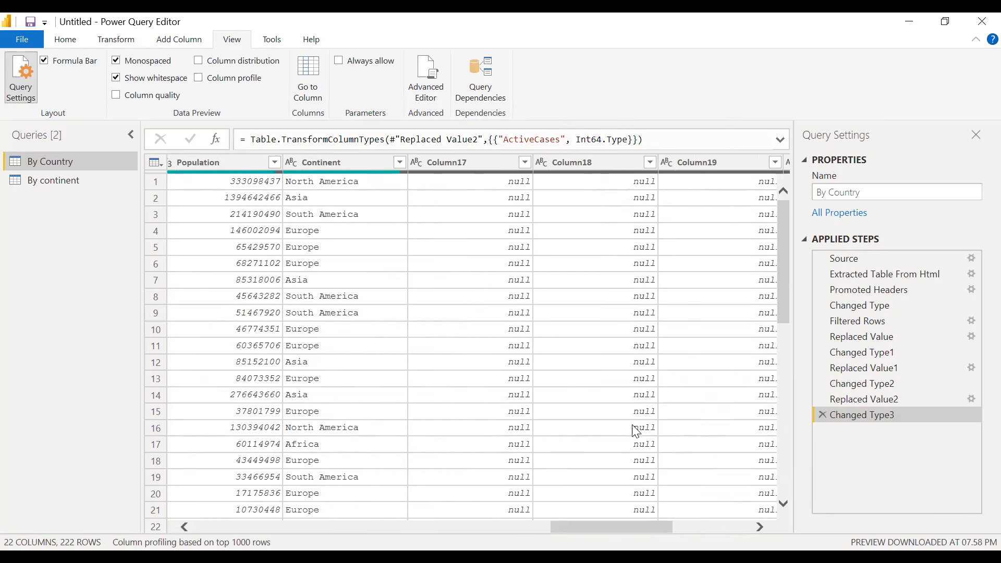
left_click(470, 163)
key("shift+Right")
key("shift+Right")
key("shift+Right")
key("shift+Right")
key("shift+Right")
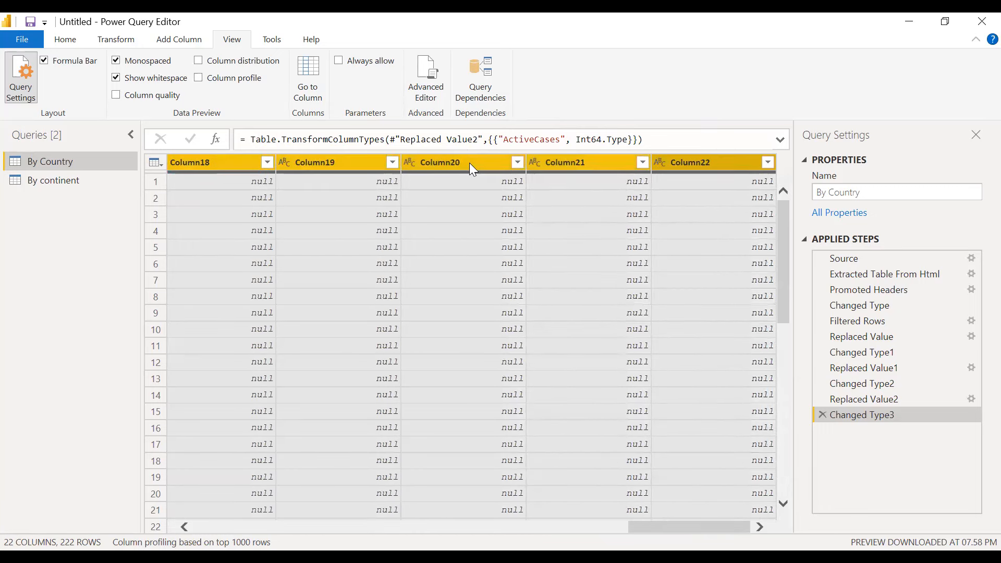
right_click(599, 160)
left_click(644, 186)
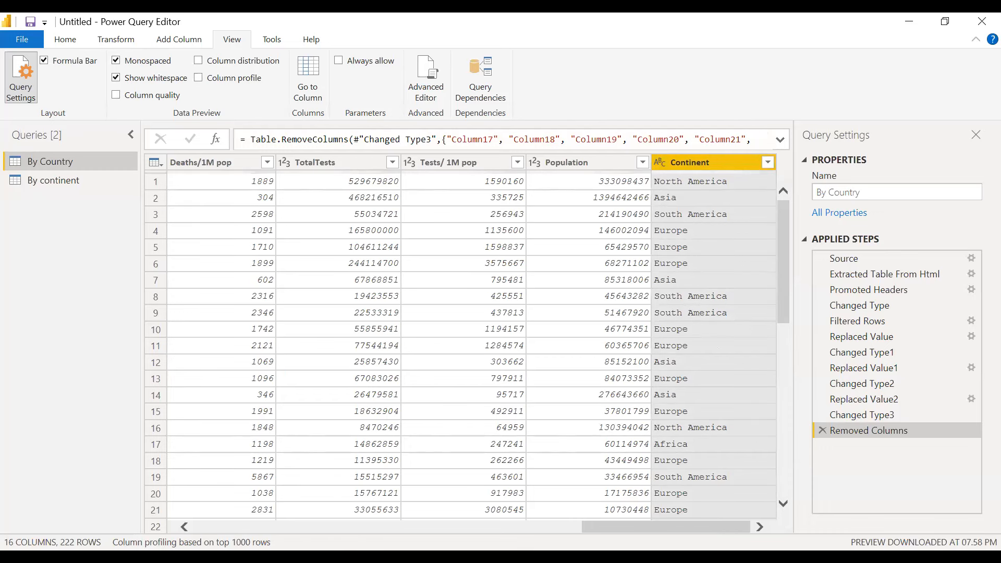
Step: Rename the # column of By Country as Primary ID
left_click_drag(694, 527, 261, 531)
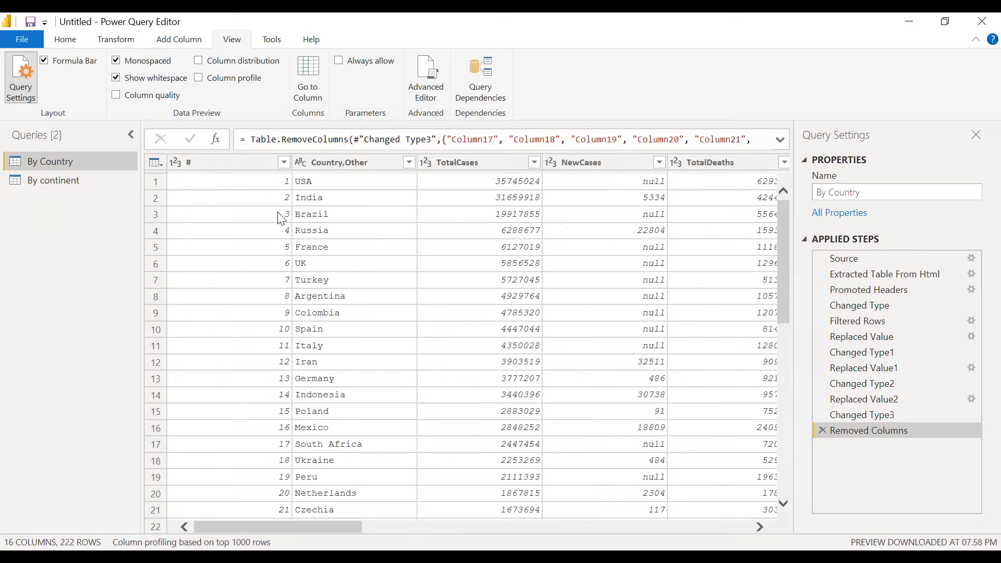
left_click(209, 164)
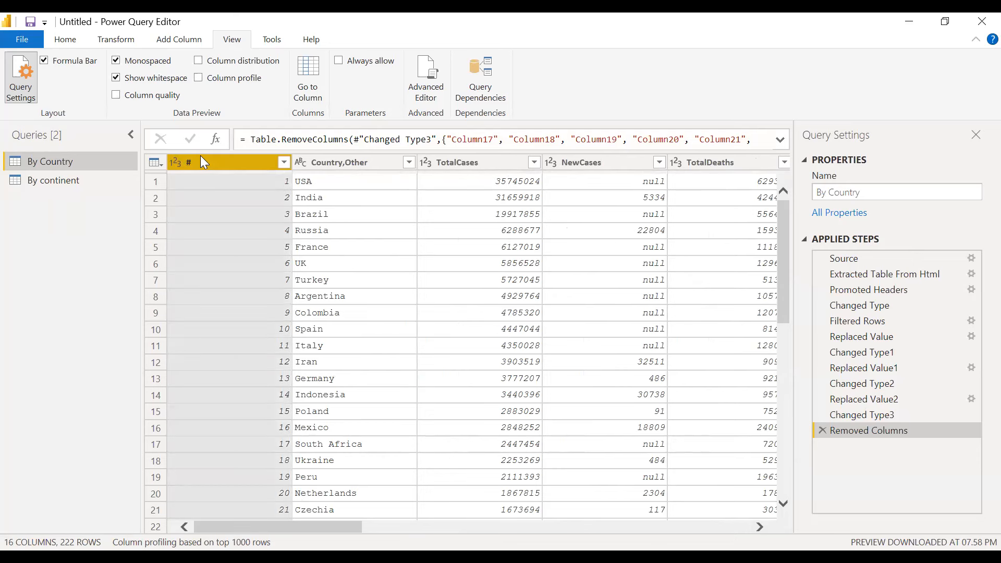
double_click(205, 162)
key("BackSpace")
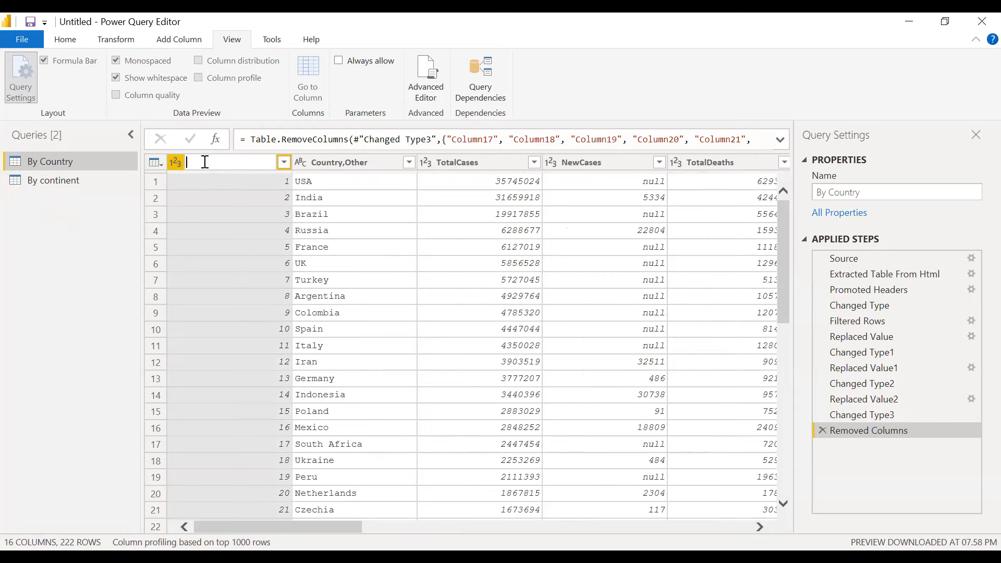
type("Primary ID")
key("Return")
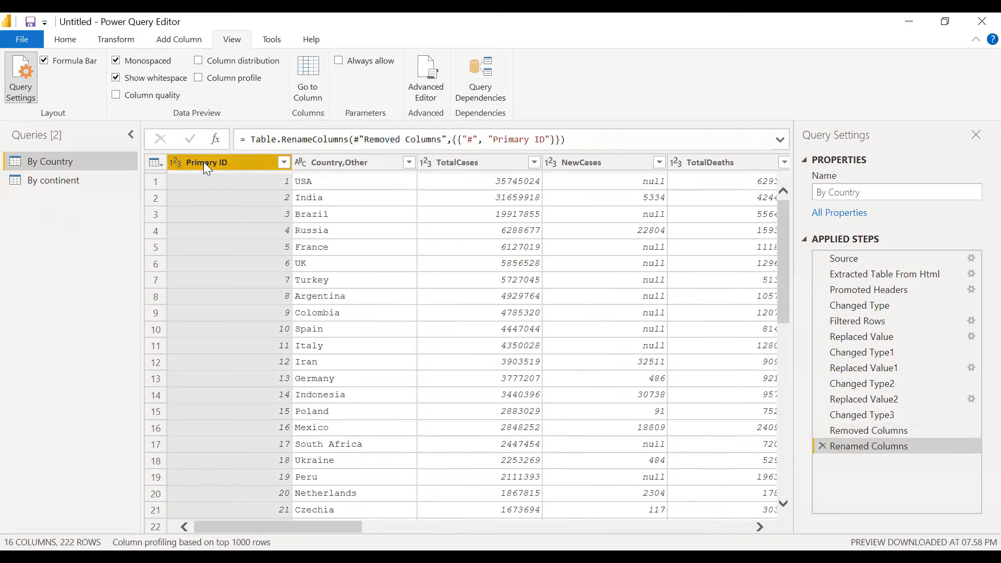
Step: Look at the By continent query and return to the By Country query
left_click(61, 185)
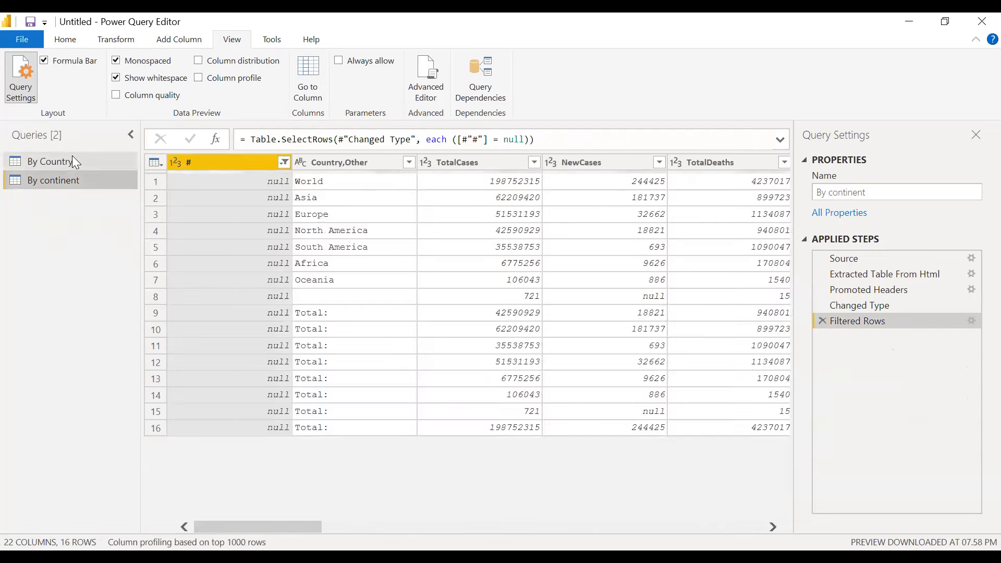
left_click(72, 162)
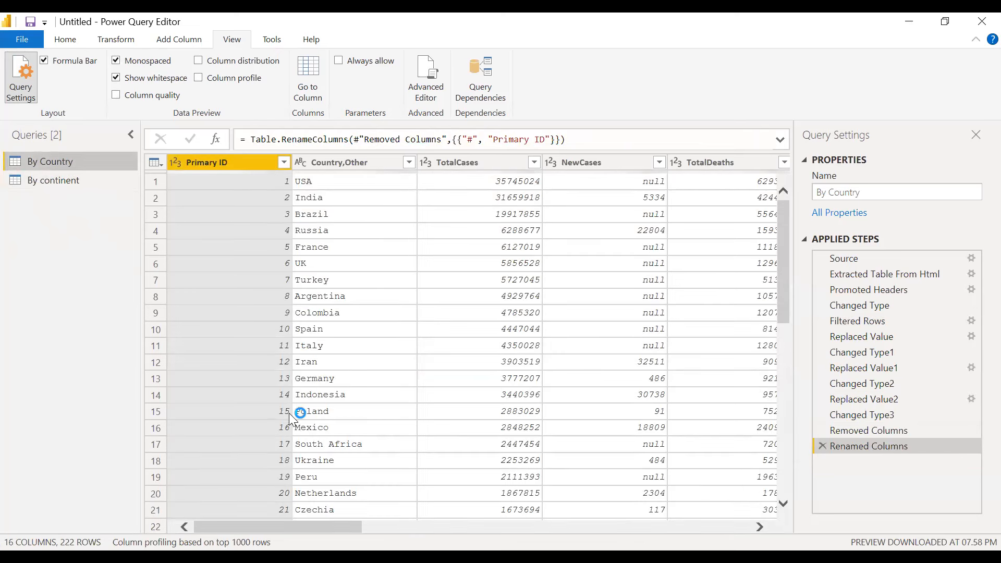
left_click_drag(322, 523, 281, 527)
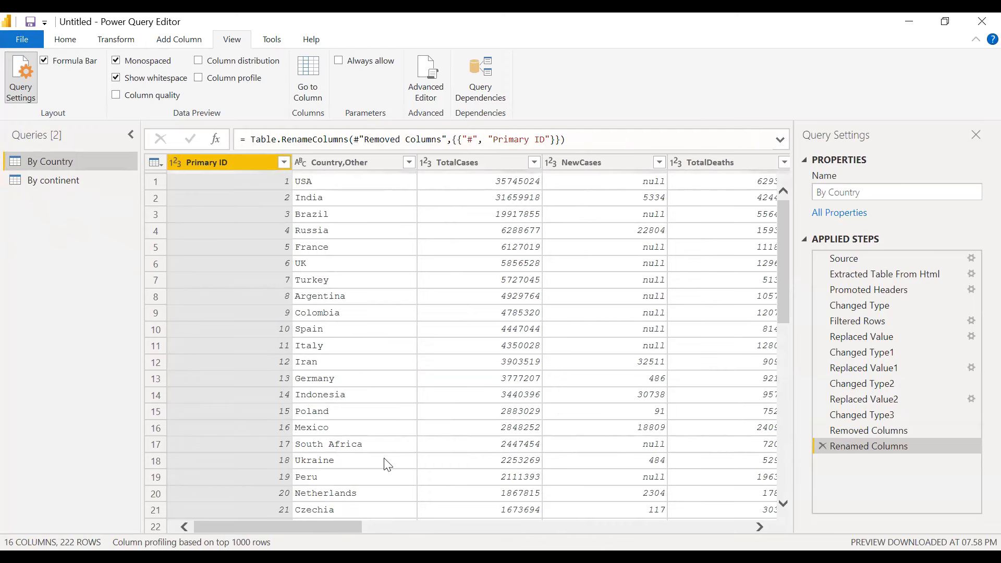
Step: Replace null with 0 in the NewCases column of By Country
left_click_drag(352, 524, 391, 531)
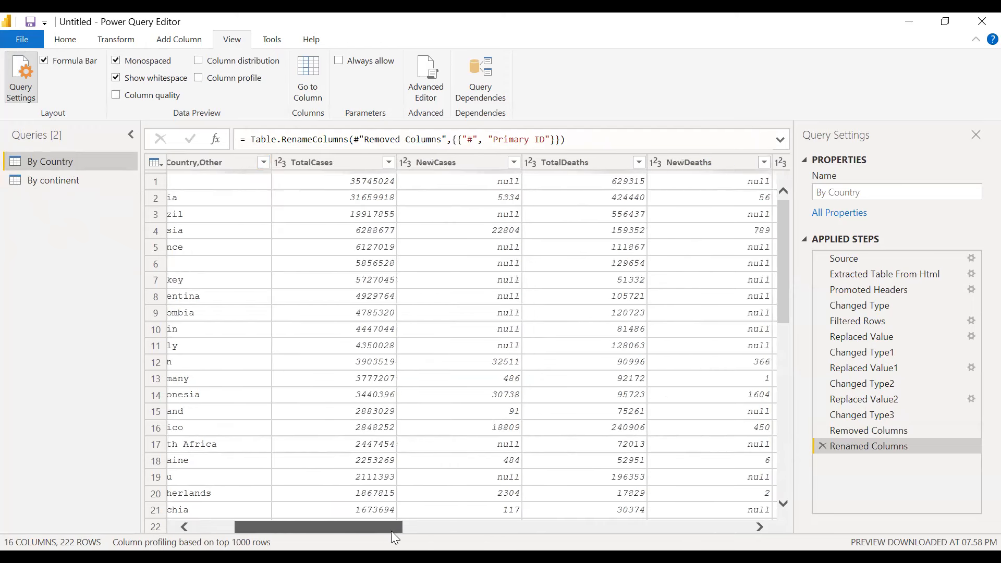
left_click(445, 163)
right_click(445, 166)
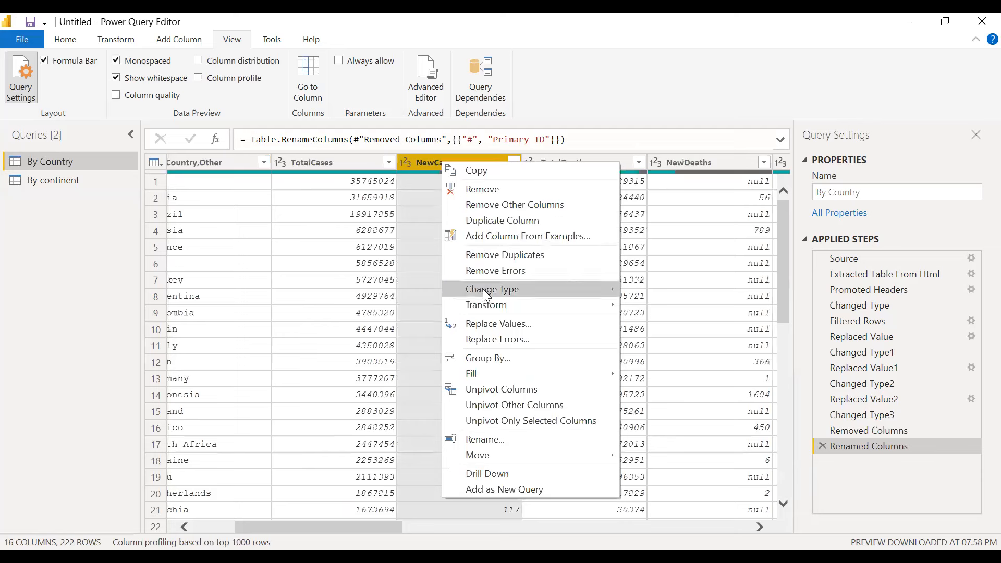
left_click(489, 324)
type("null")
left_click(419, 310)
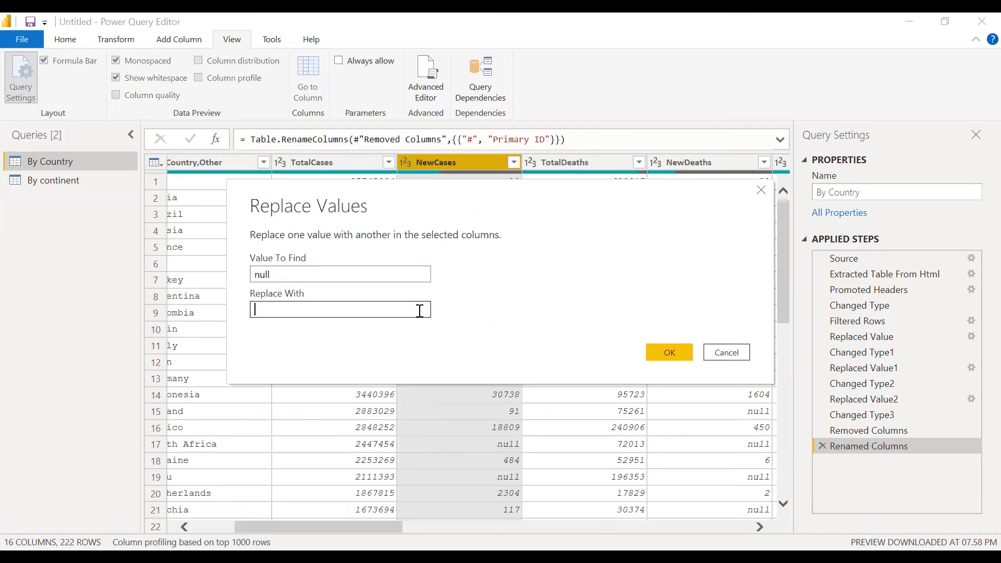
left_click(668, 350)
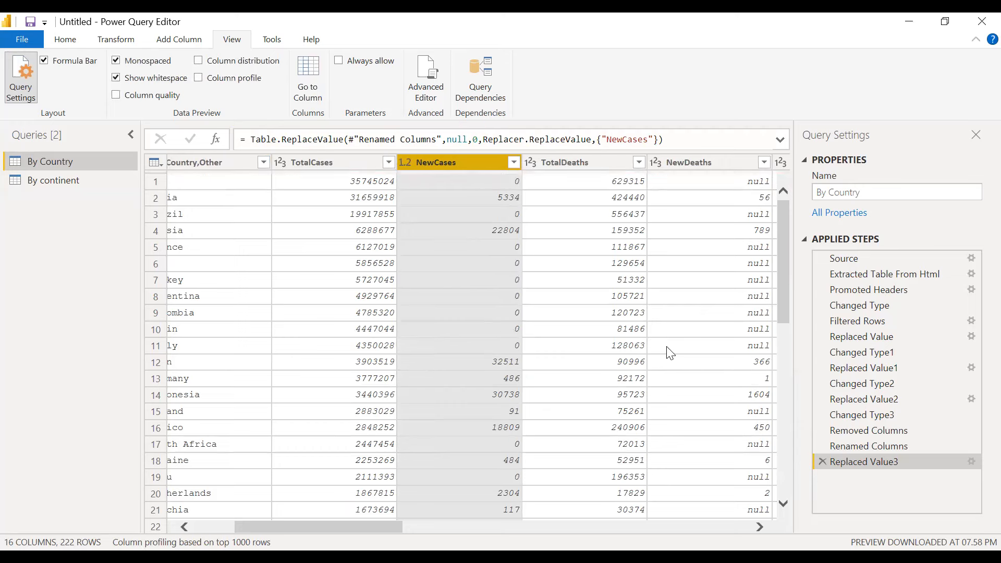
Step: Replace null with 0 in the NewDeaths column of By Country
left_click_drag(383, 527, 432, 527)
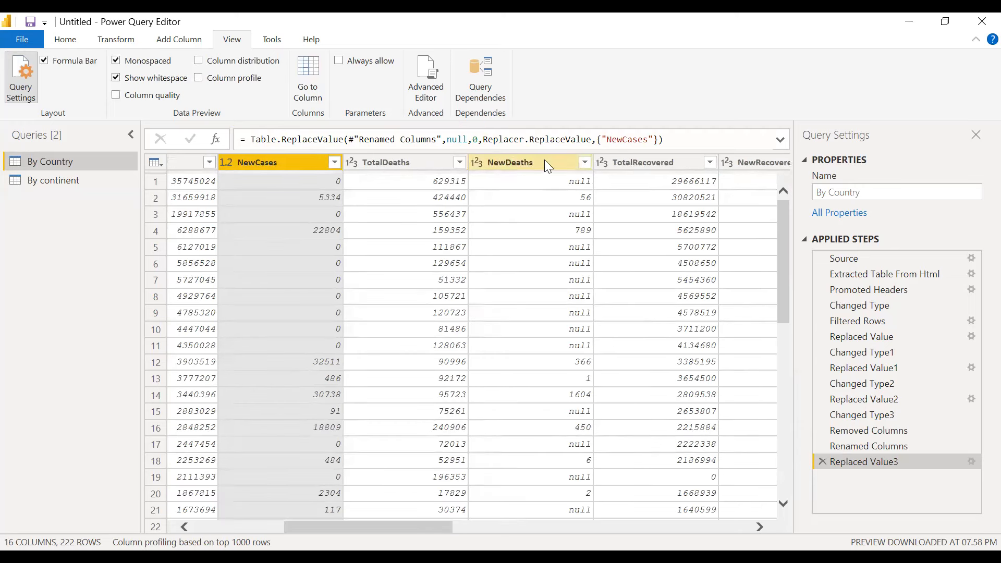
left_click(525, 162)
right_click(525, 161)
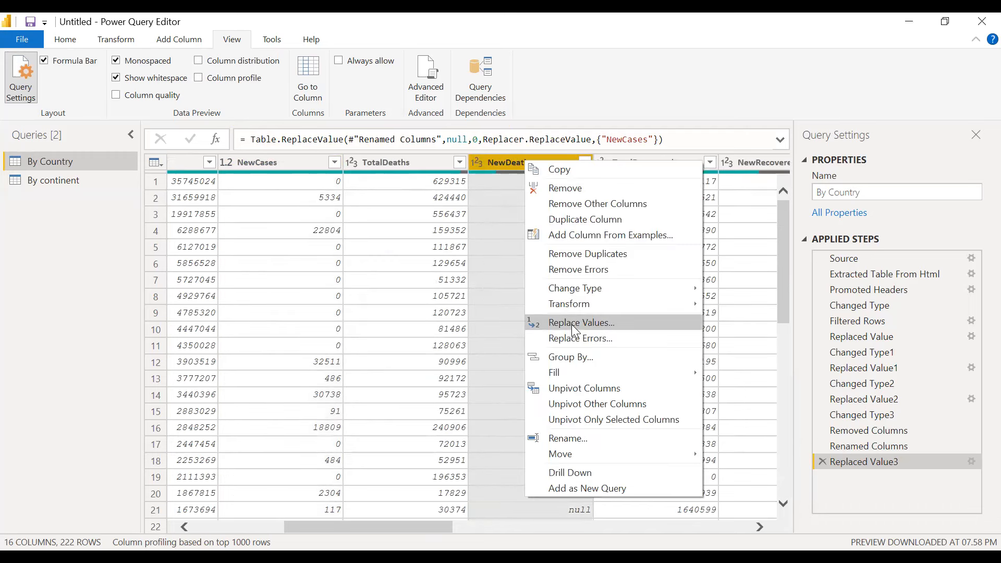
left_click(573, 326)
type("null")
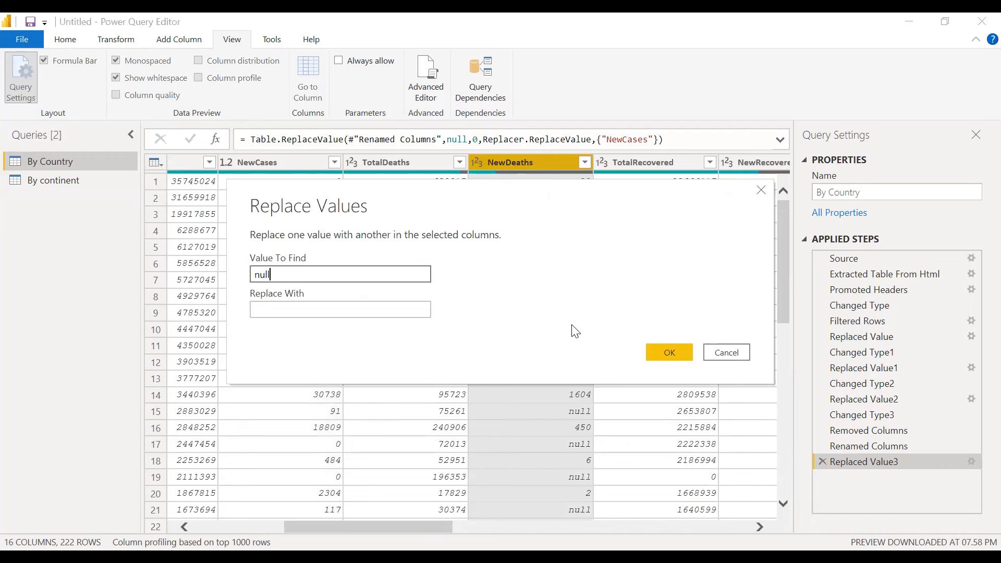
left_click(350, 305)
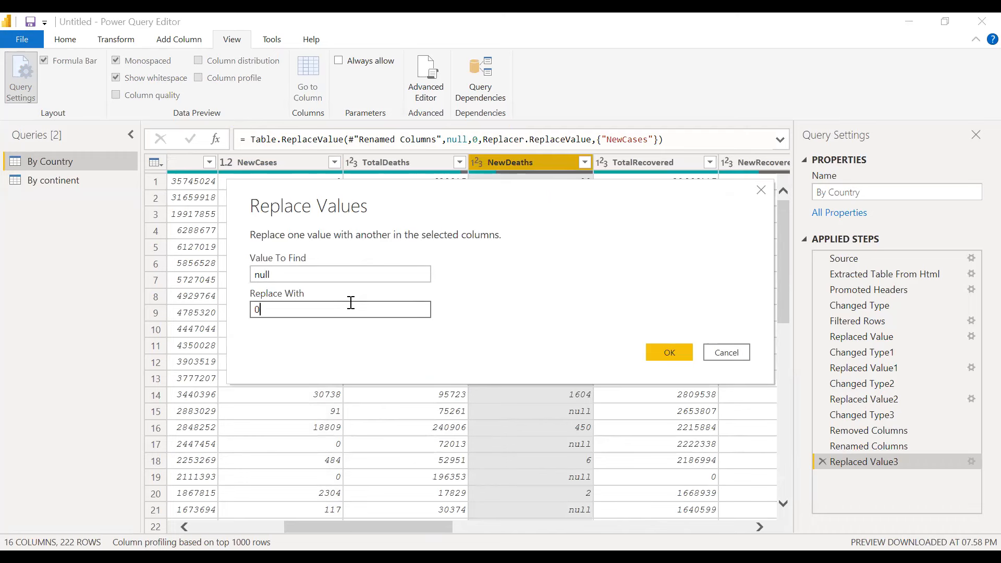
left_click(669, 353)
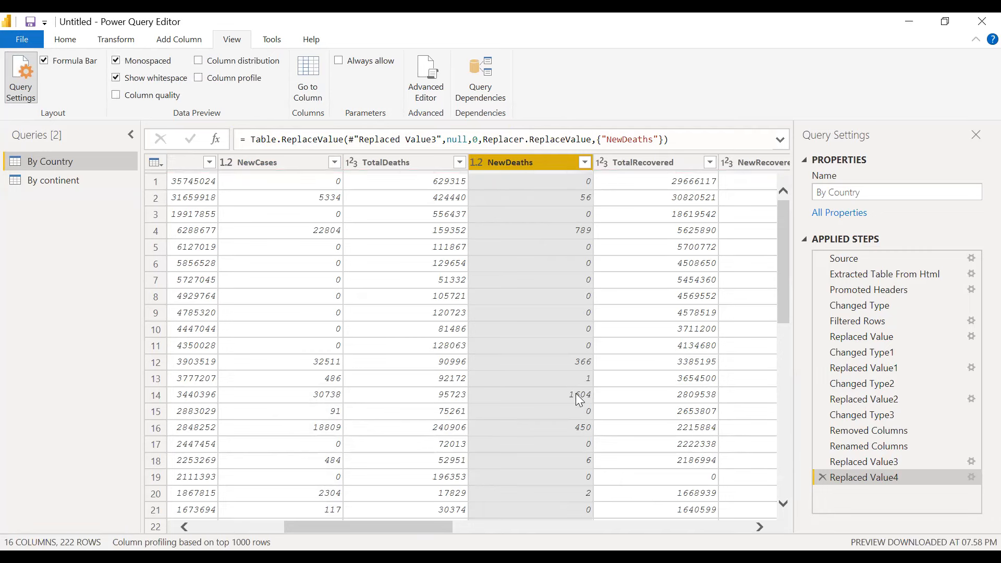
Step: Replace null with 0 in the NewRecovered column of By Country
left_click_drag(423, 526, 452, 526)
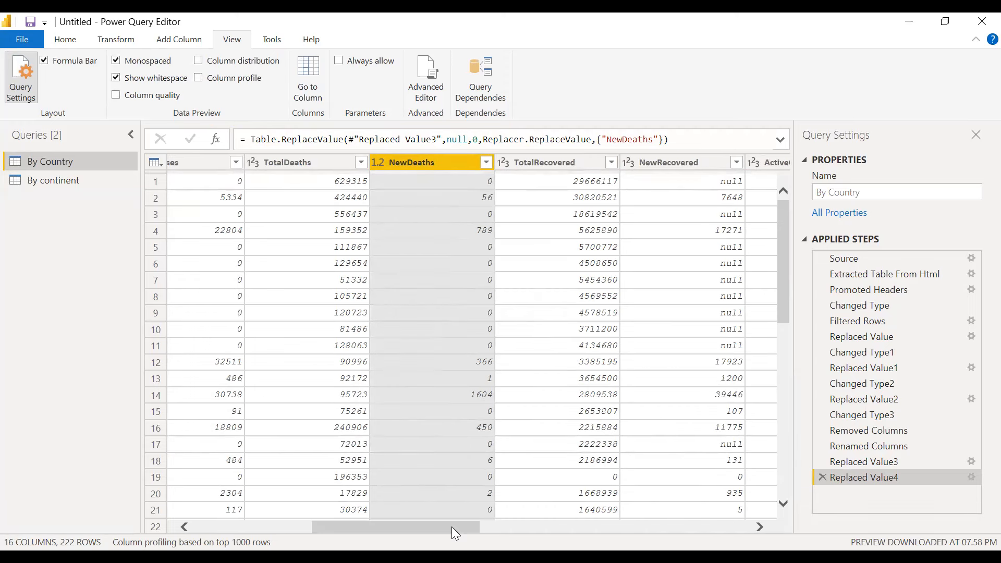
left_click(679, 165)
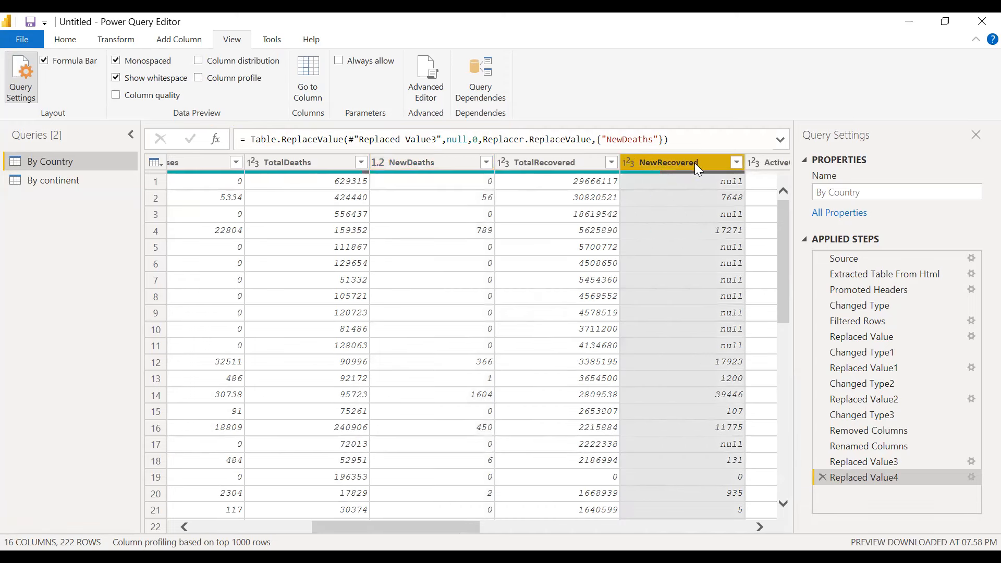
right_click(665, 160)
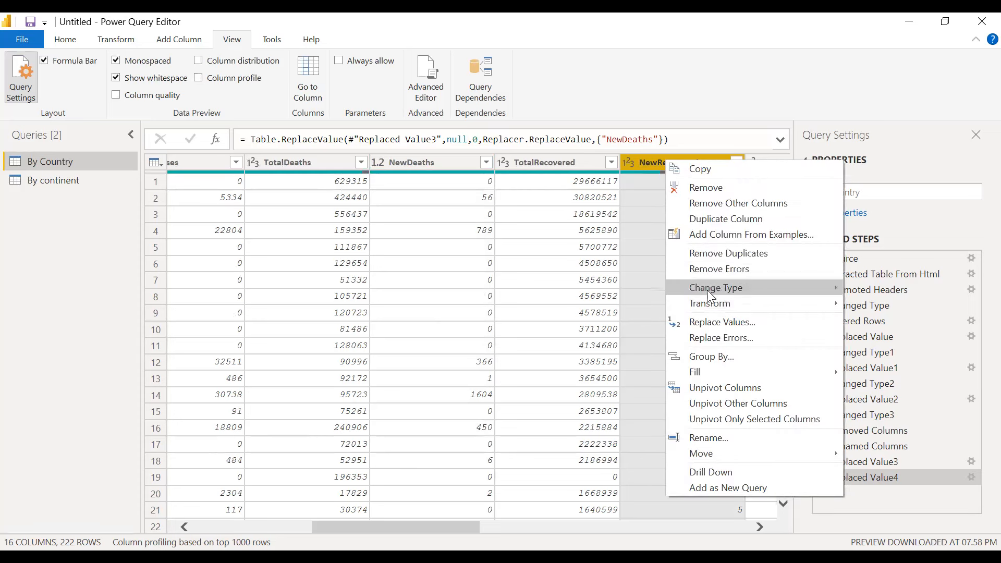
left_click(713, 324)
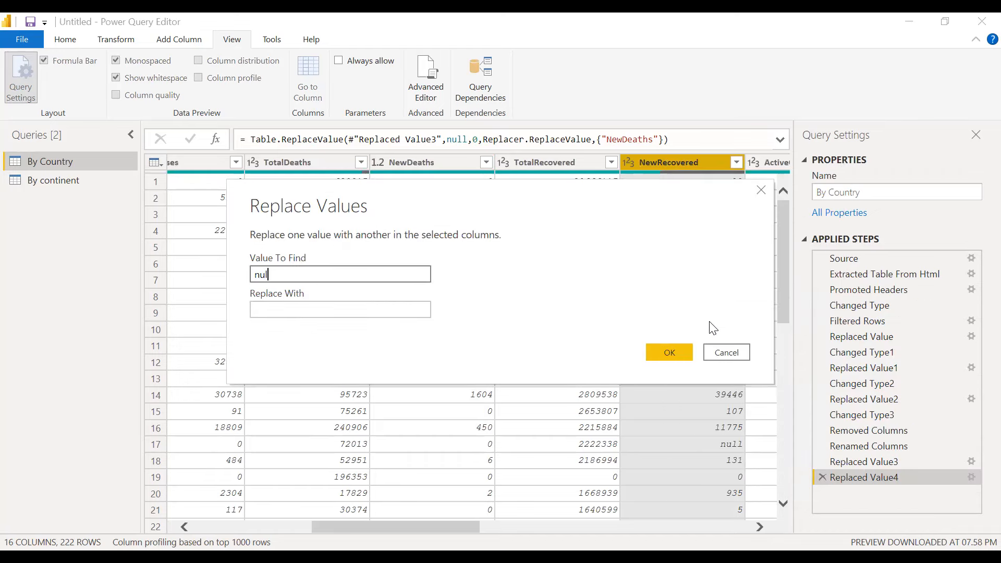
left_click(379, 309)
type("0")
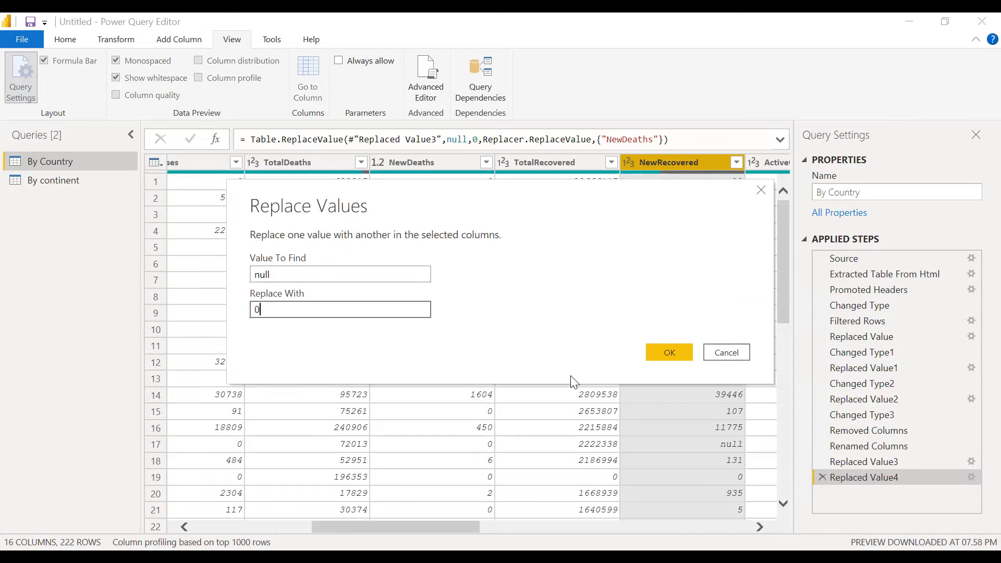
left_click(672, 349)
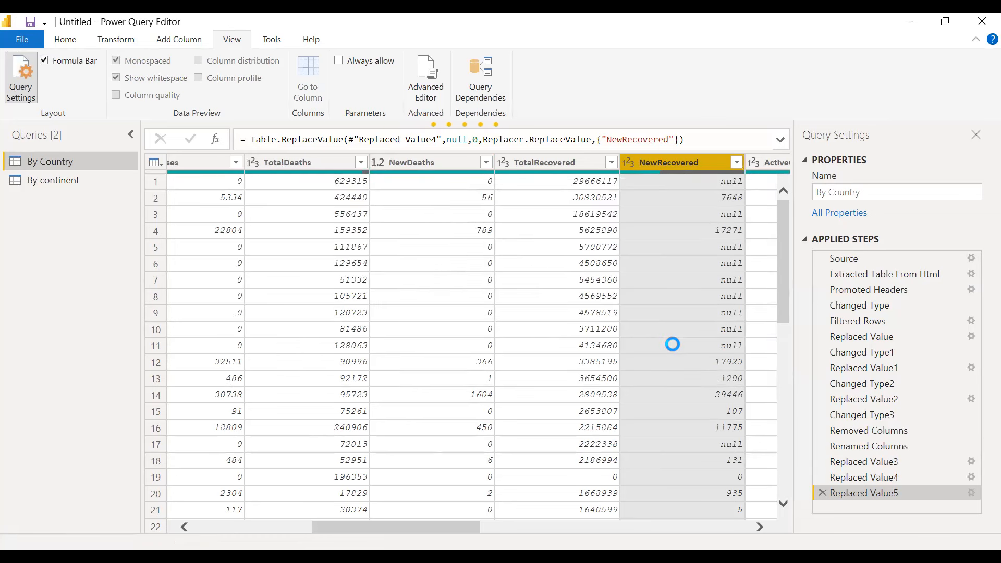
Step: Review the remaining columns of By Country and open the By continent query
left_click_drag(470, 525, 645, 544)
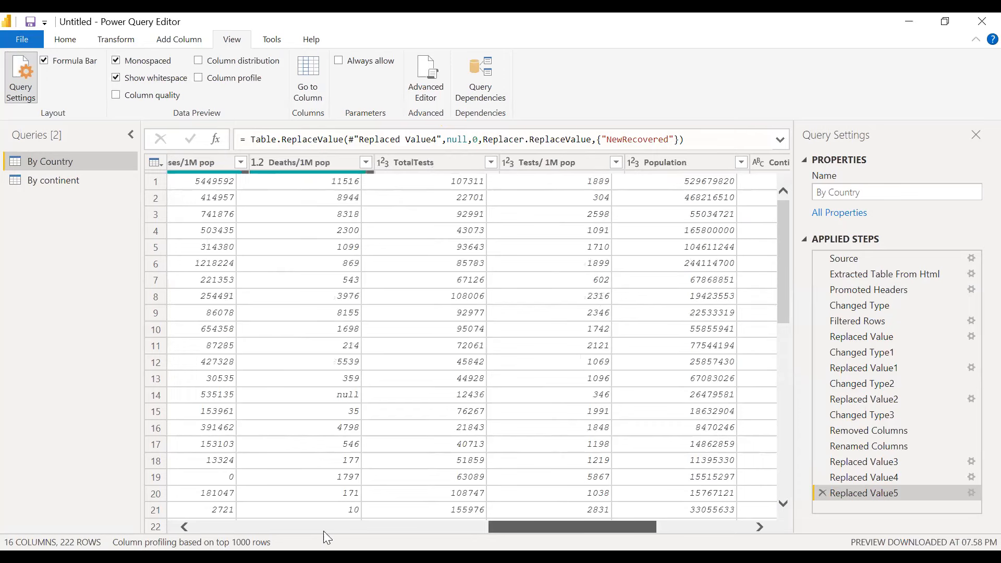
left_click(49, 180)
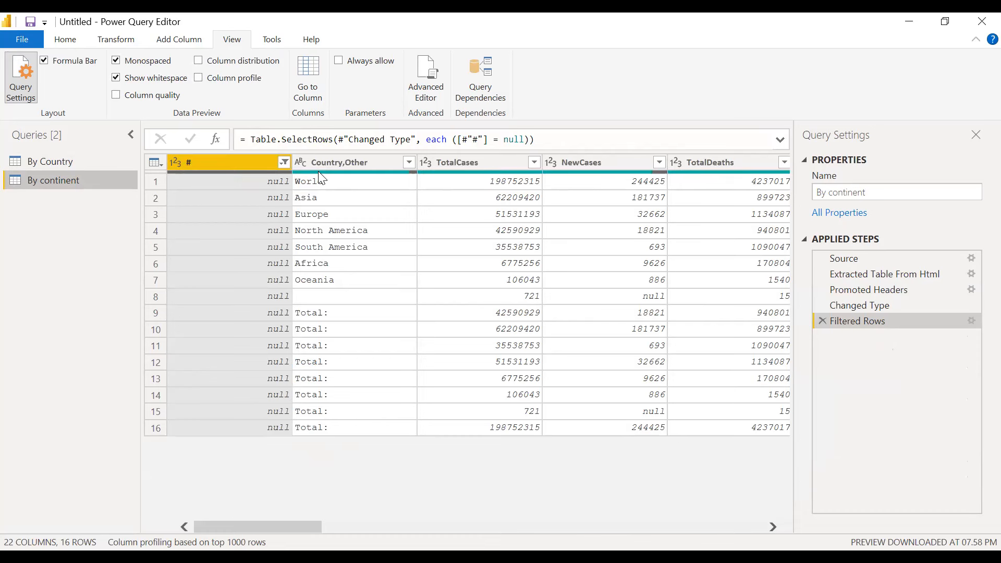
Step: Remove the empty columns Column17 through Column22 from the By continent query
mouse_move(321, 178)
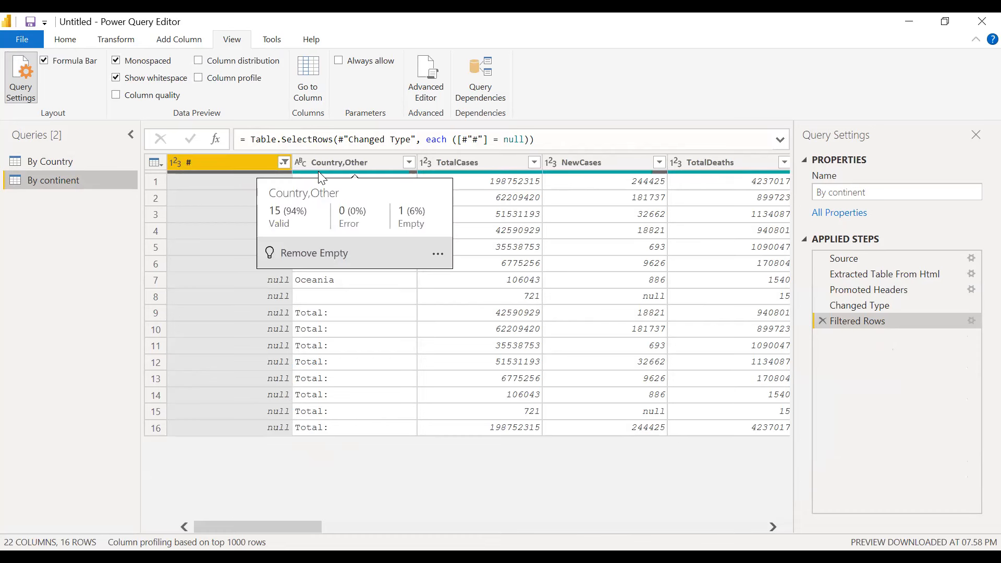
left_click(368, 165)
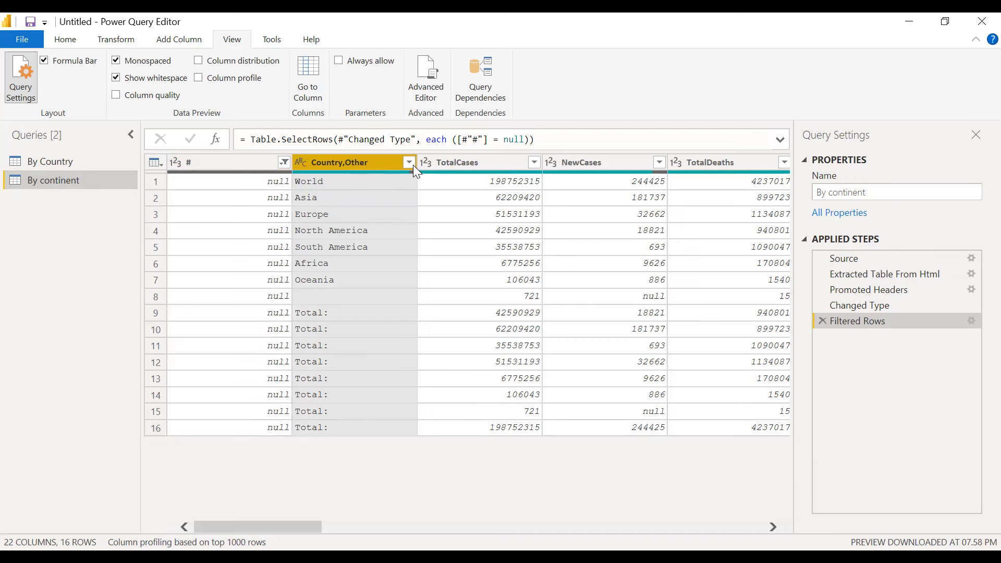
left_click_drag(305, 525, 622, 520)
left_click(607, 164)
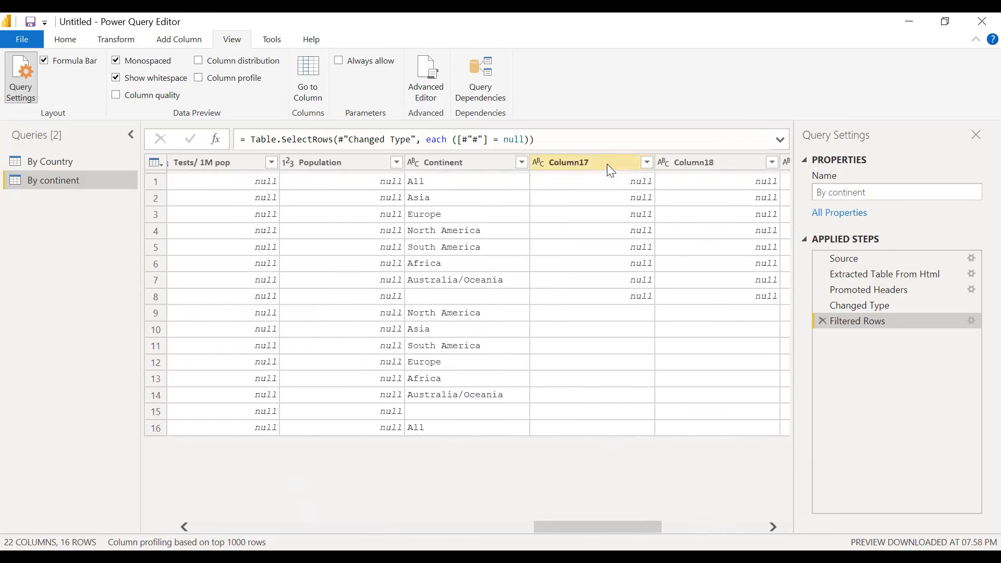
key("shift+Right")
key("shift+Right")
key("shift+Right")
key("shift+Right")
key("shift+Right")
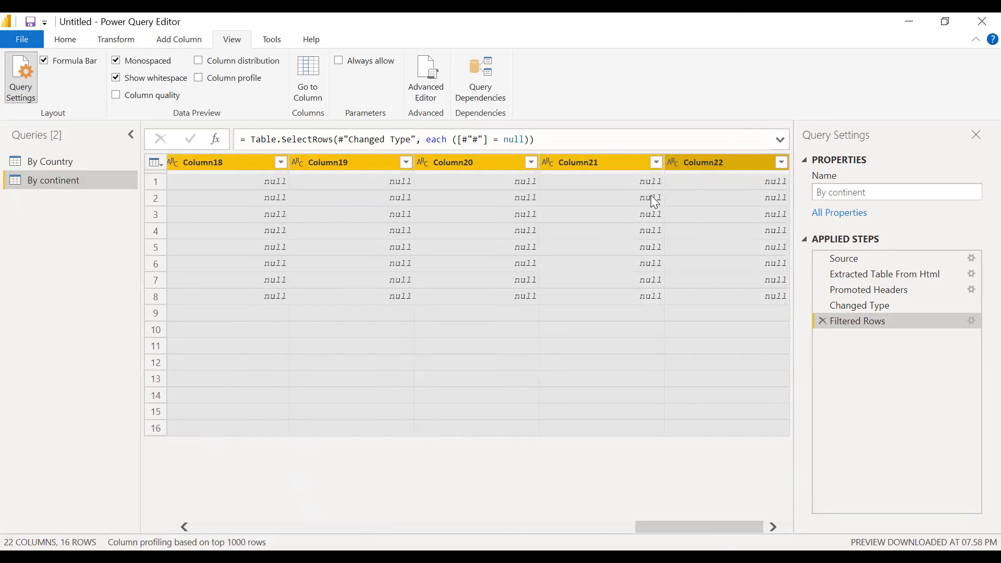
right_click(598, 163)
left_click(607, 190)
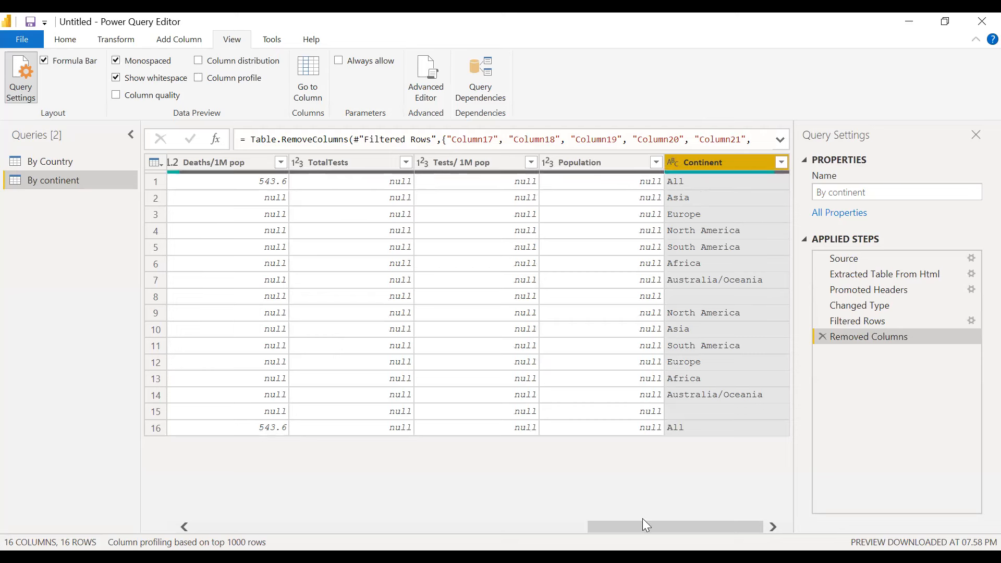
Step: Move the Continent column to the beginning of the By continent table
right_click(709, 163)
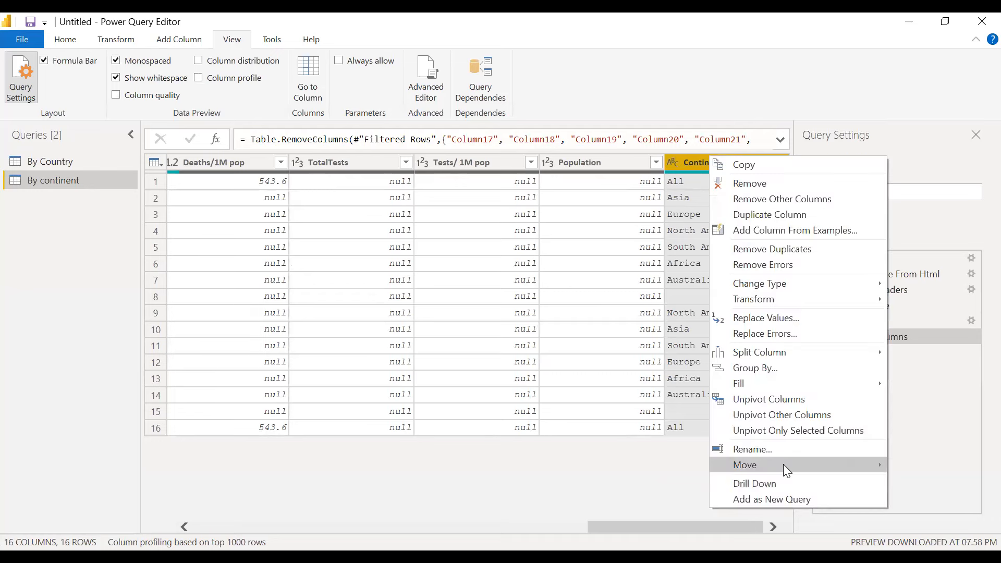
mouse_move(783, 464)
left_click(925, 498)
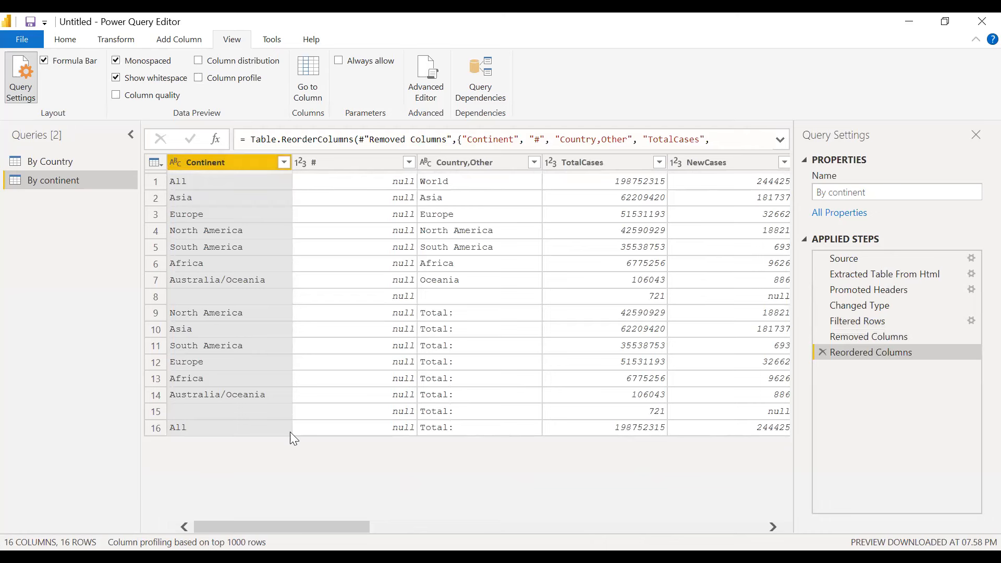
Step: Remove the # column from the By continent query
left_click(336, 165)
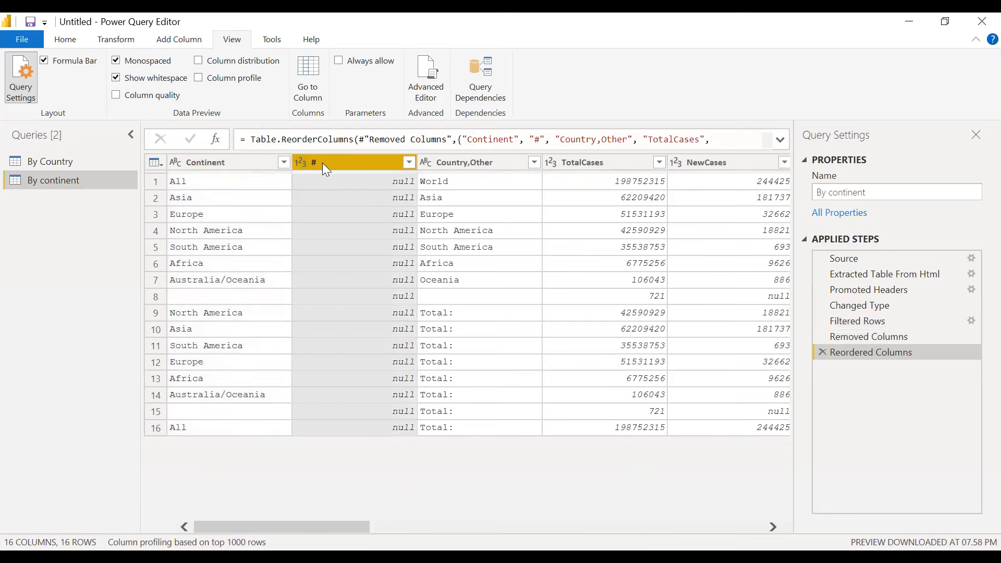
right_click(324, 164)
left_click(358, 191)
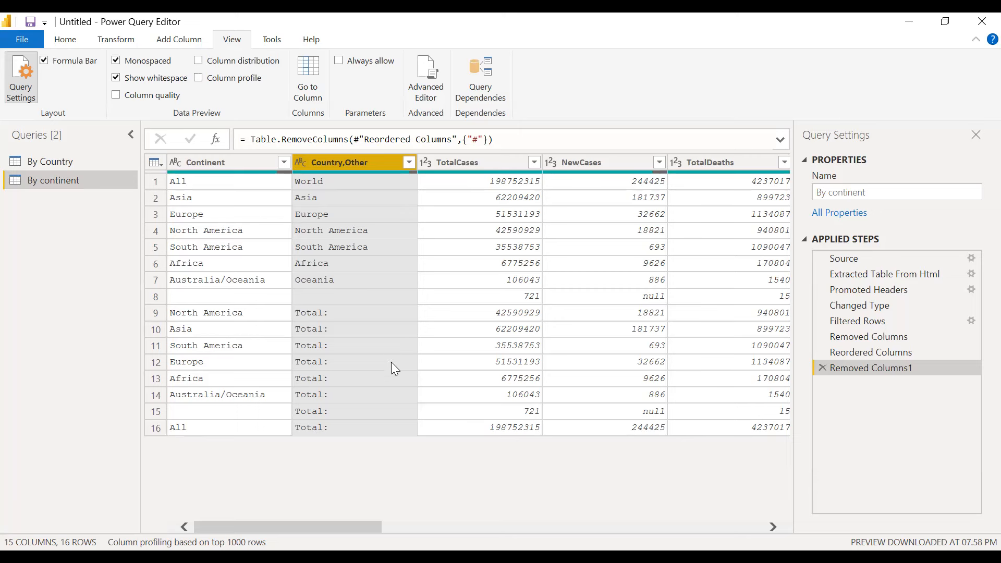
Step: Filter the Country,Other column of By continent to exclude World, Total: and blank entries
left_click(410, 163)
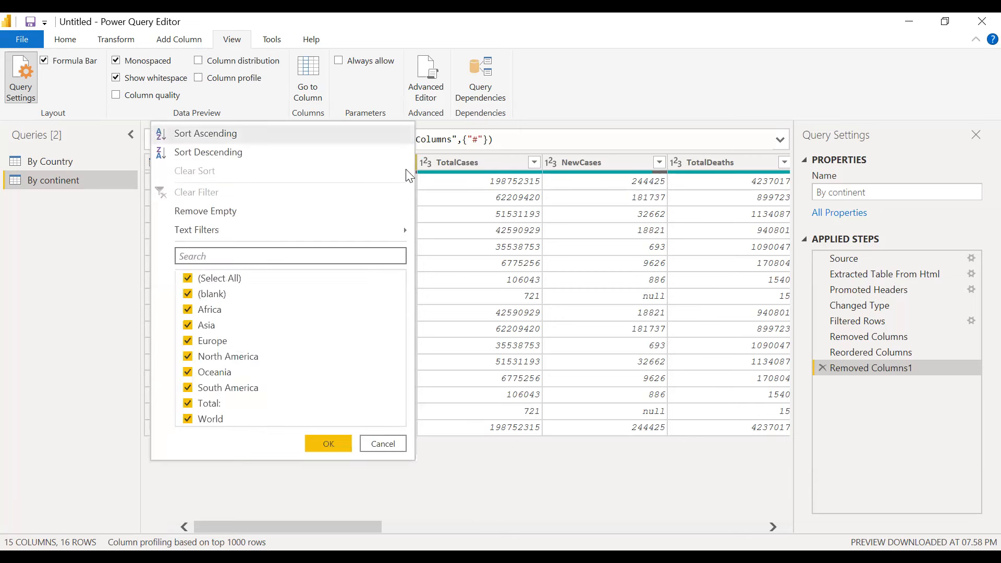
left_click(189, 420)
left_click(189, 404)
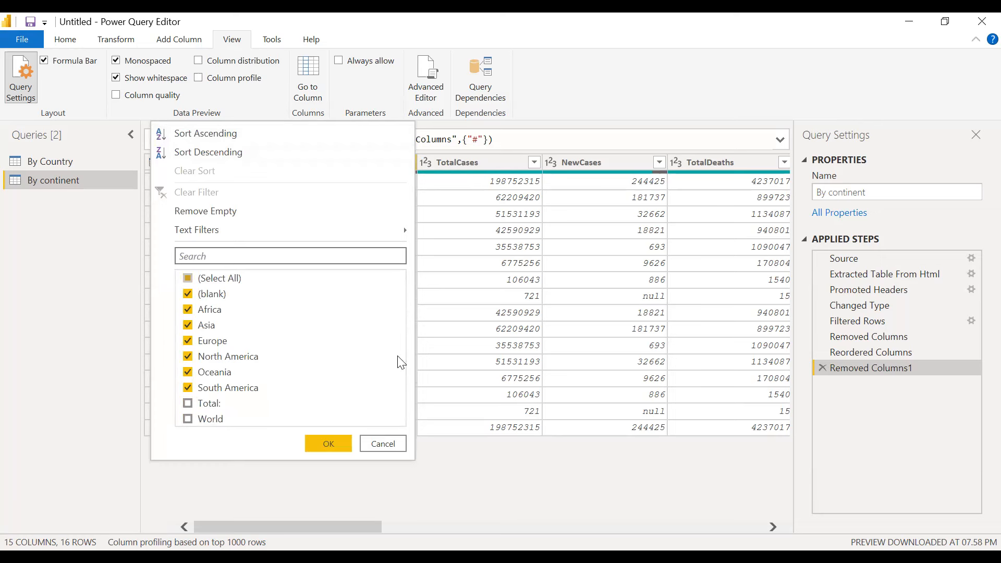
left_click(192, 298)
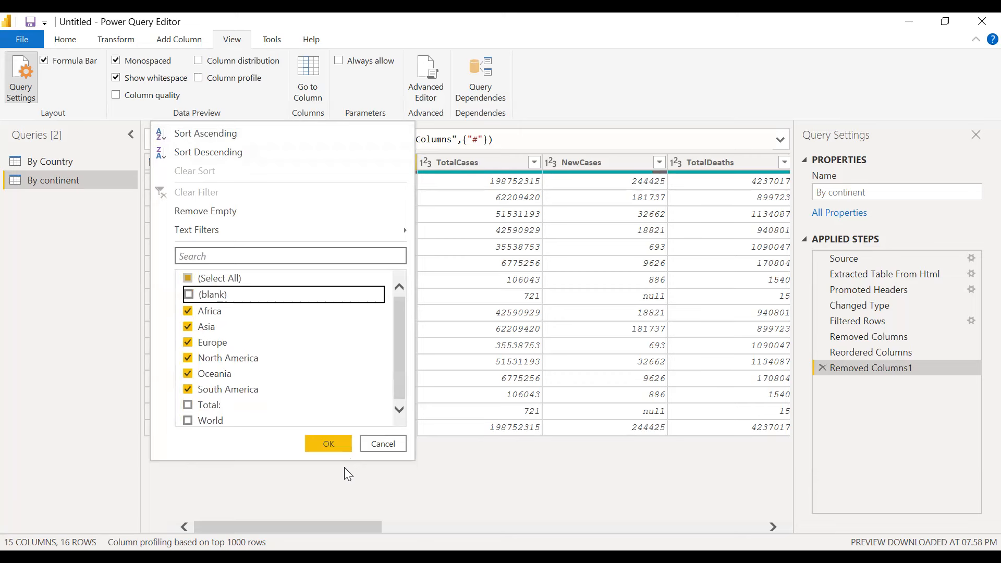
left_click(329, 444)
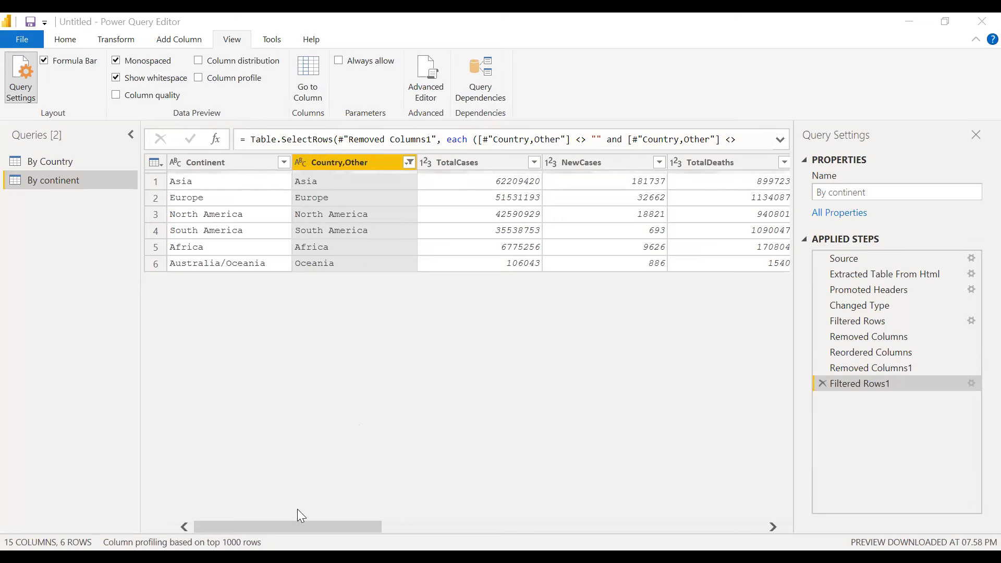
Step: Compare the By continent query with By Country and delete the By continent query
left_click_drag(309, 524, 201, 524)
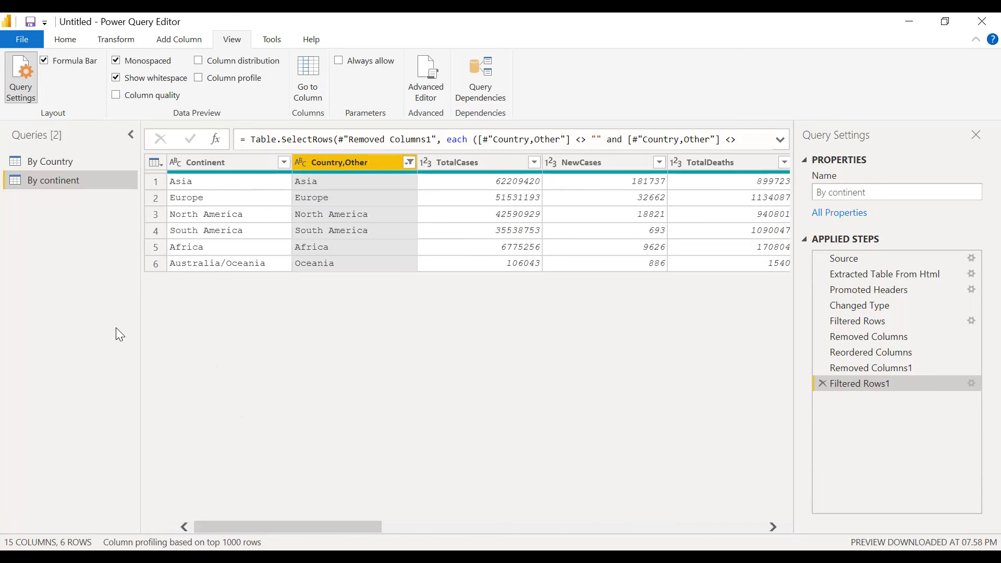
left_click(80, 166)
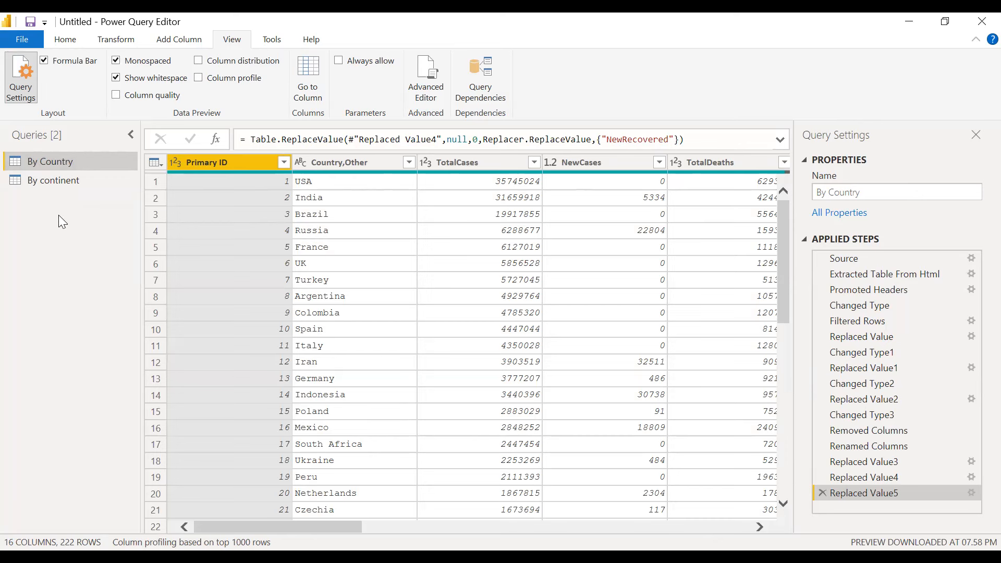
left_click(62, 186)
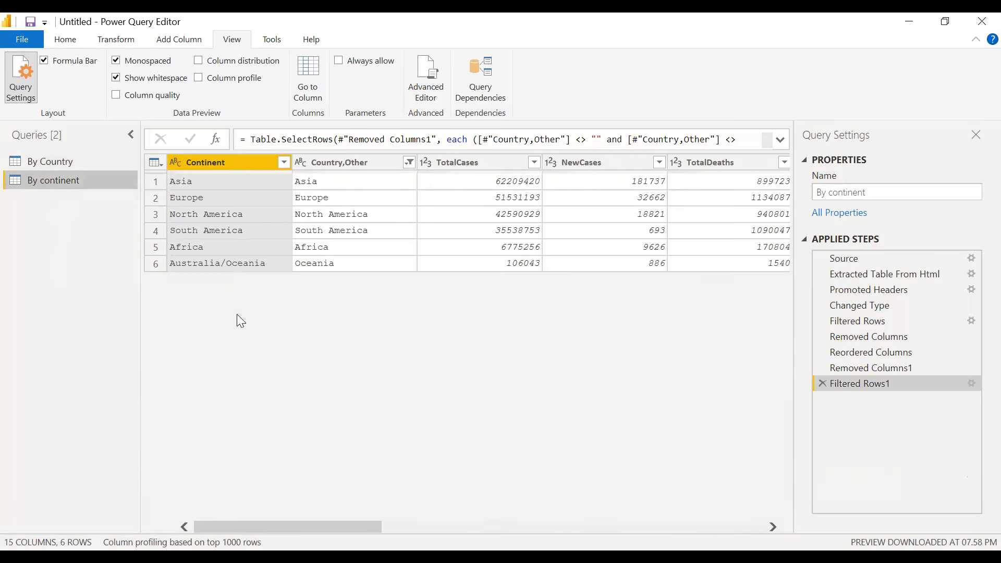
left_click_drag(347, 525, 593, 524)
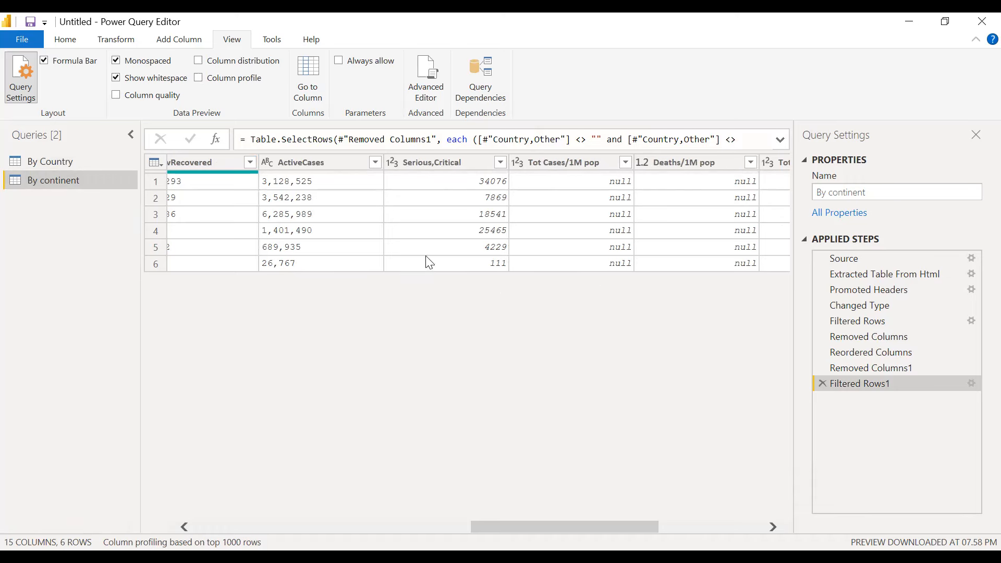
left_click_drag(581, 529, 313, 536)
right_click(51, 180)
key("Return")
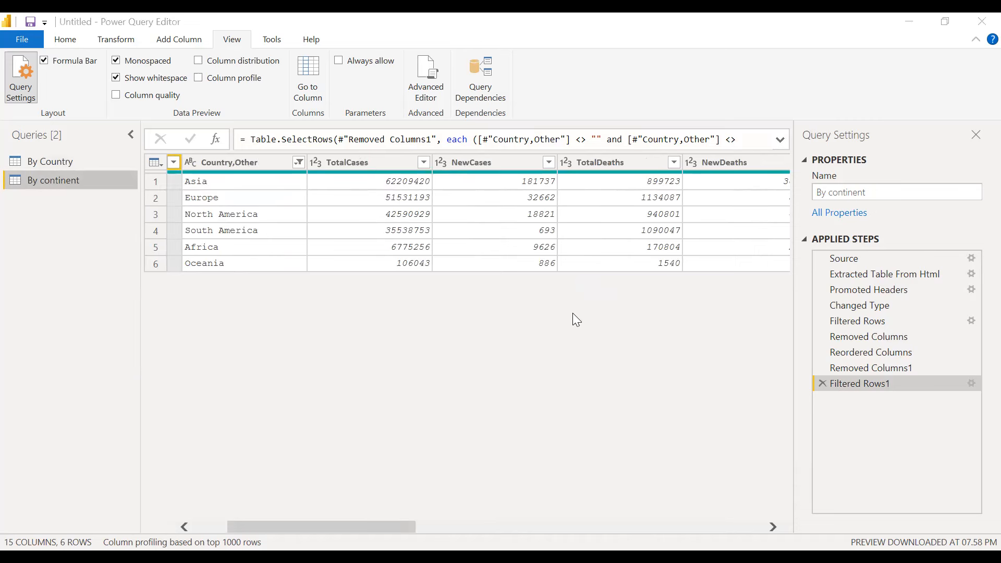
left_click(573, 313)
Step: Replace null with 0 in the Serious,Critical column of By Country
left_click(59, 162)
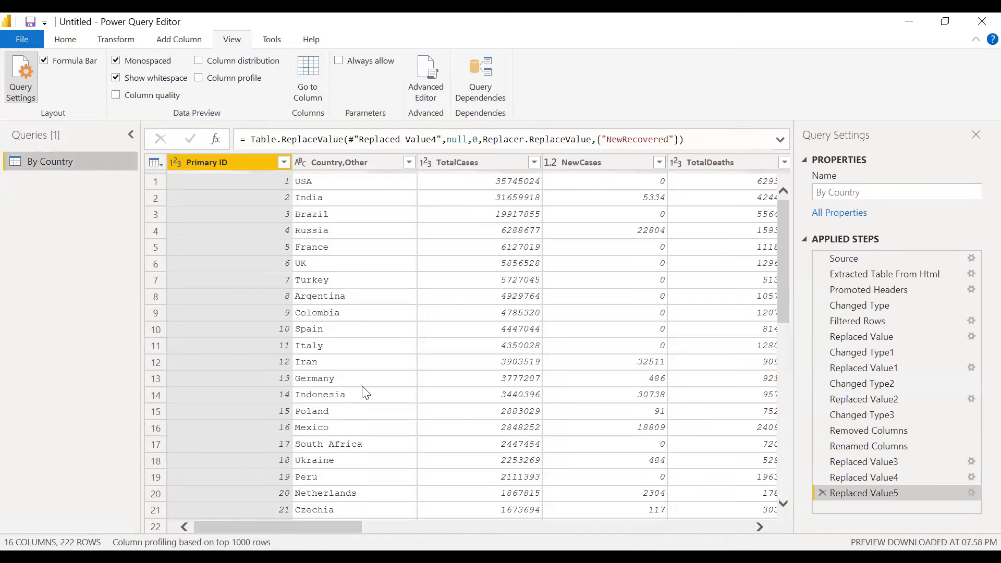
left_click_drag(324, 525, 571, 536)
left_click(462, 163)
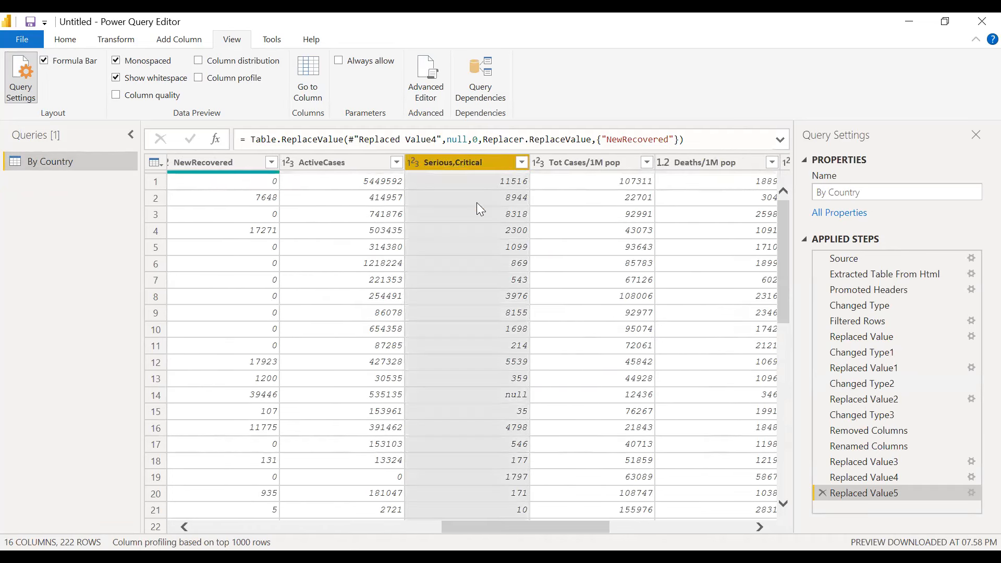
right_click(461, 163)
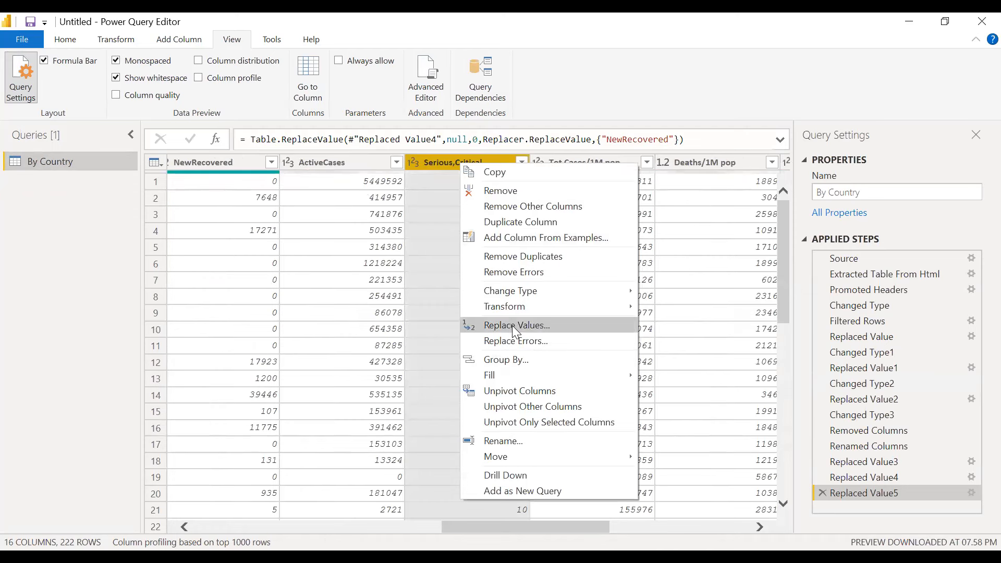
type("null")
left_click(349, 309)
type("0")
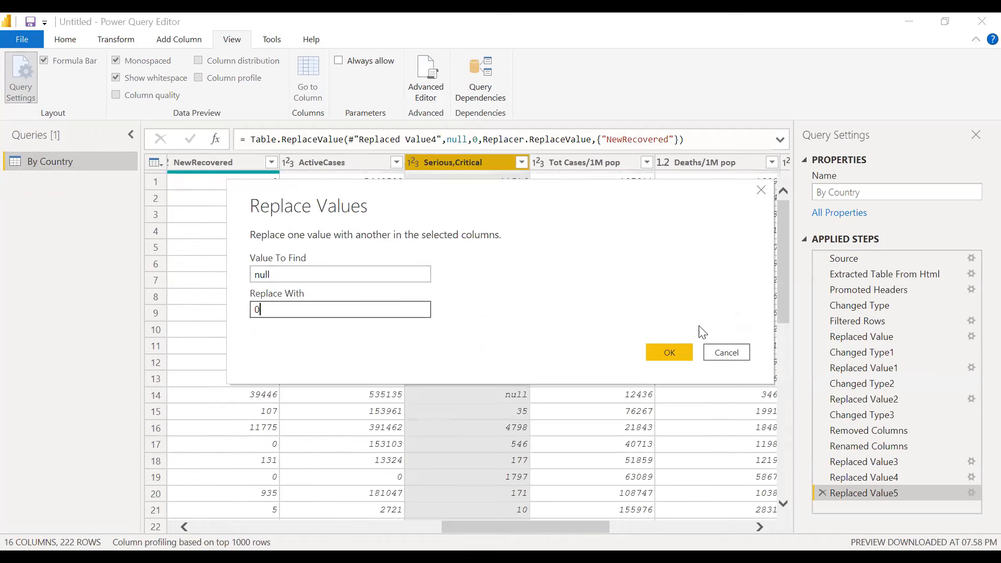
left_click(673, 353)
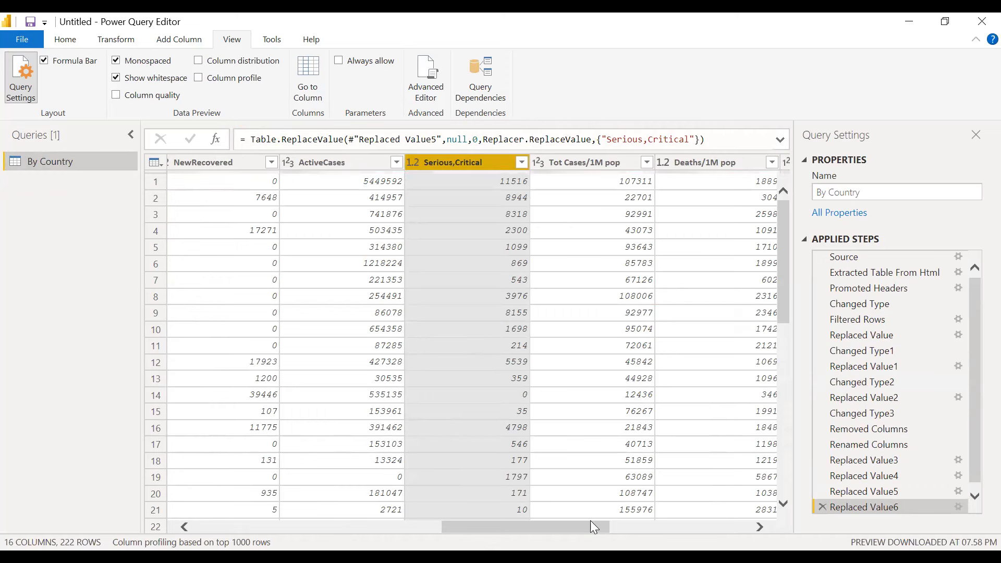
Step: Check the Tot Cases/1M pop column of By Country for nulls and replace null with 0
left_click_drag(595, 528, 653, 536)
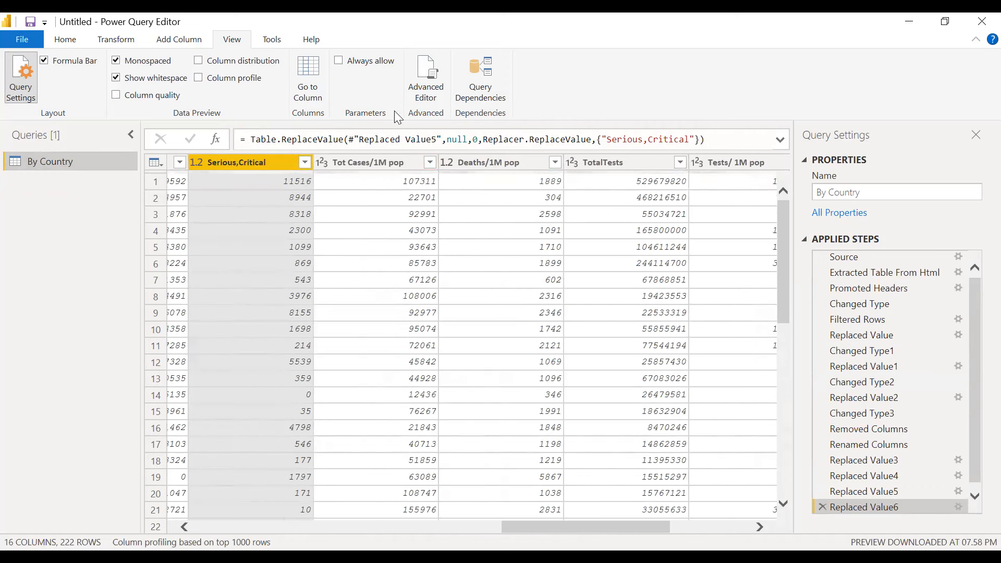
left_click(425, 166)
left_click(429, 165)
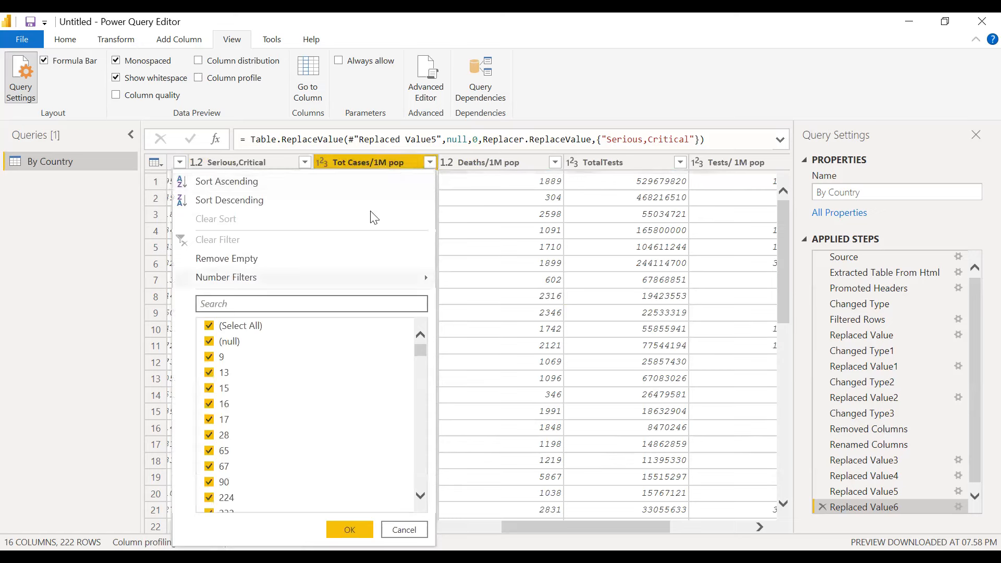
left_click(392, 162)
right_click(394, 166)
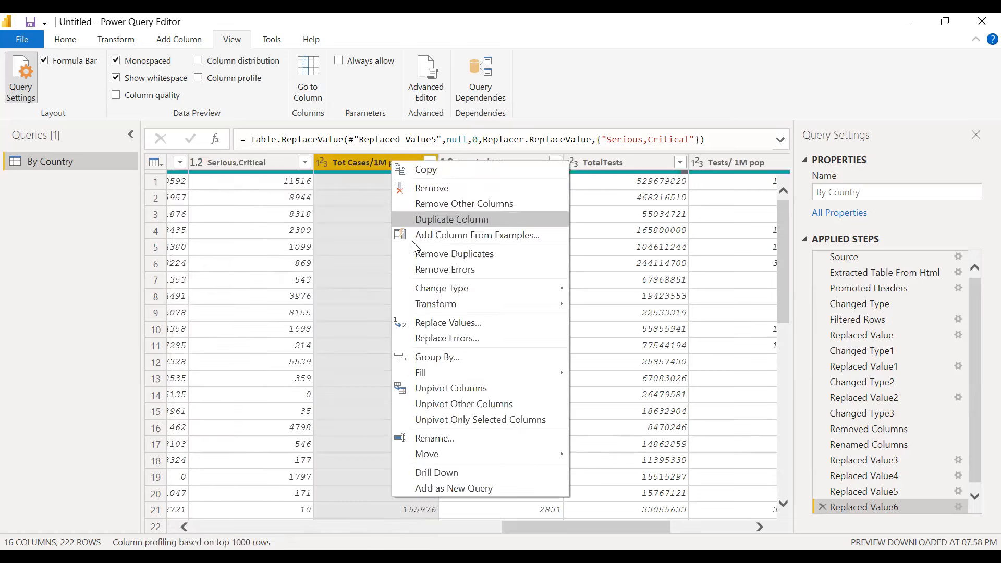
left_click(412, 323)
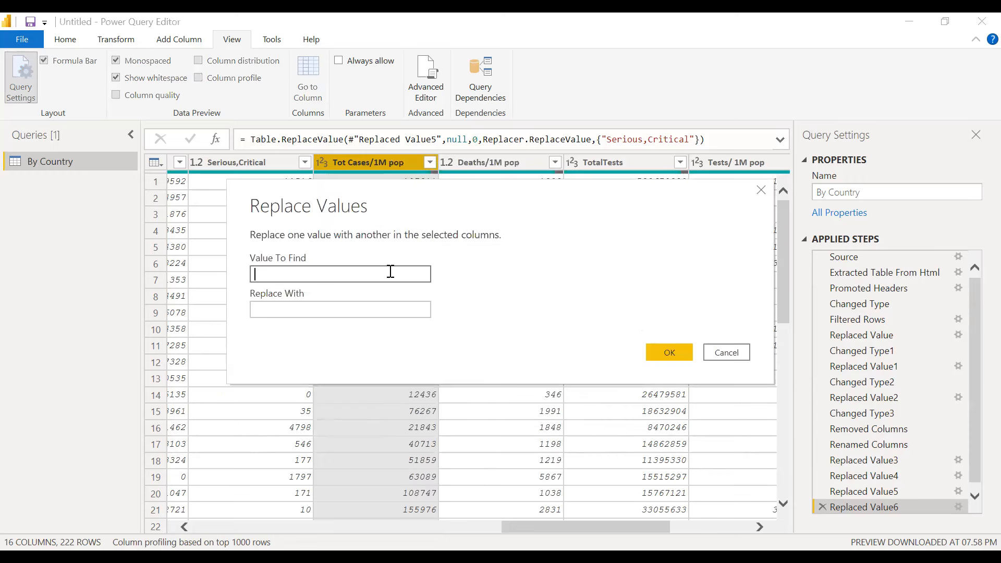
type("null")
left_click(372, 310)
type("0")
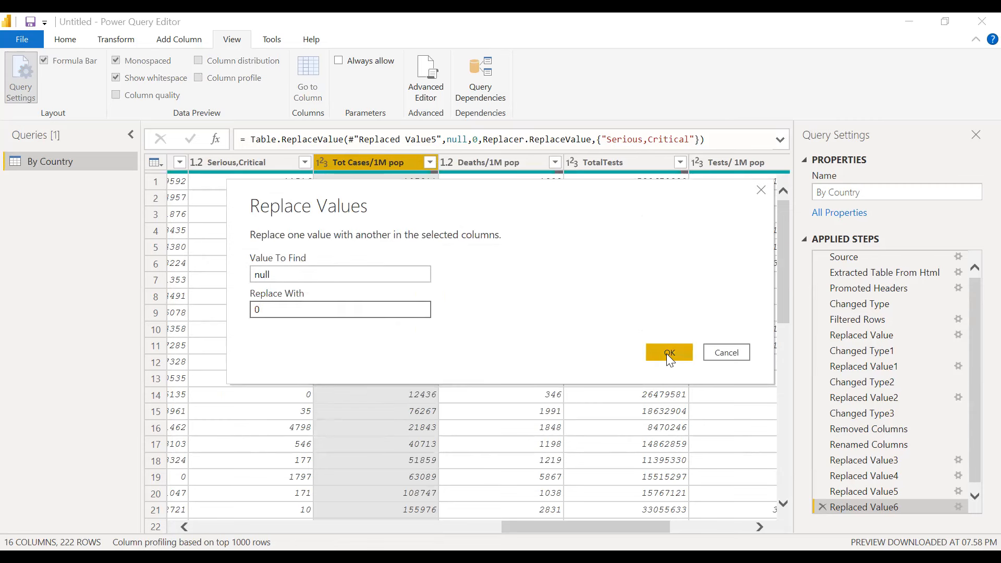
left_click(669, 352)
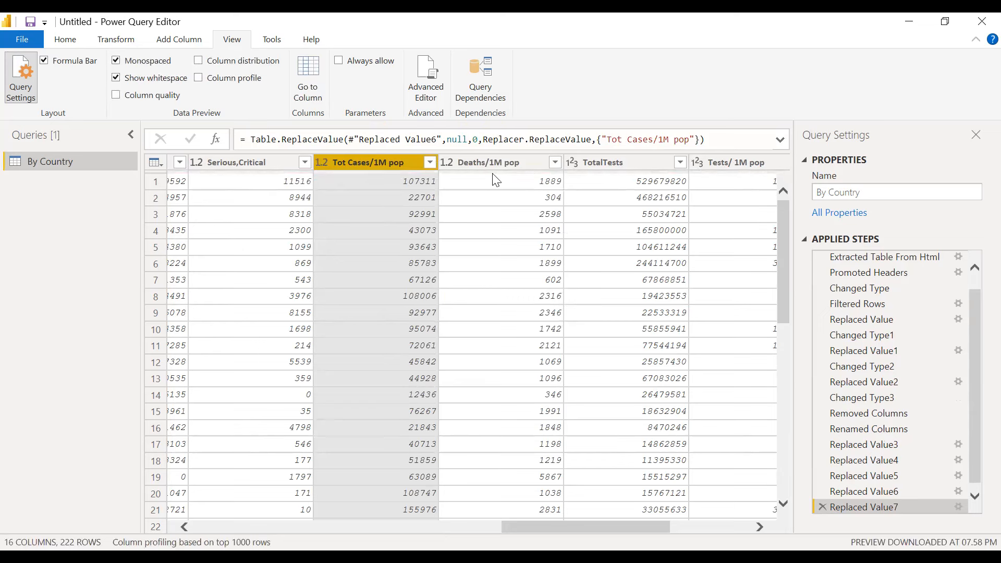
Step: Check the Deaths/1M pop column of By Country for nulls and replace null with 0
left_click(498, 159)
left_click(555, 163)
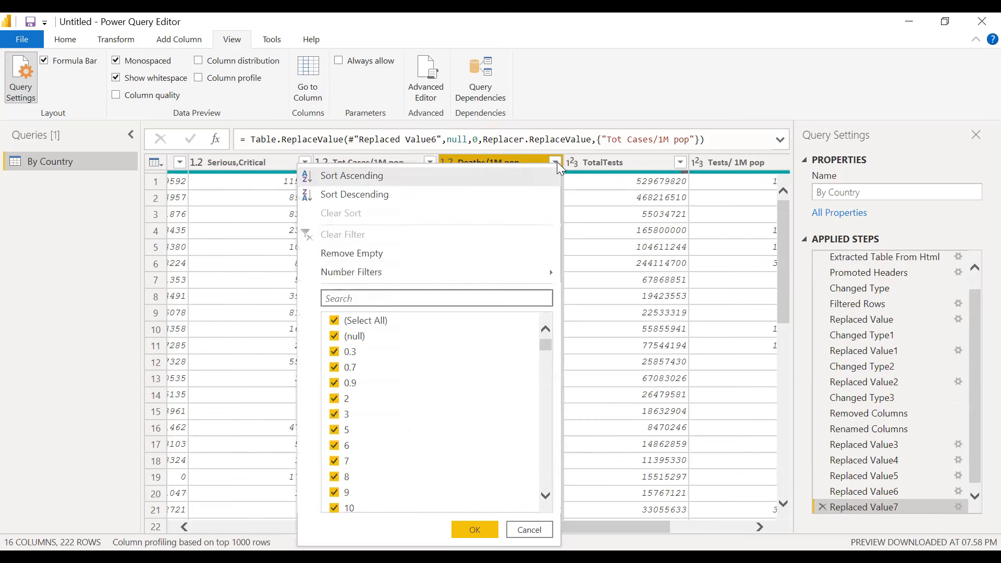
left_click(531, 157)
right_click(514, 159)
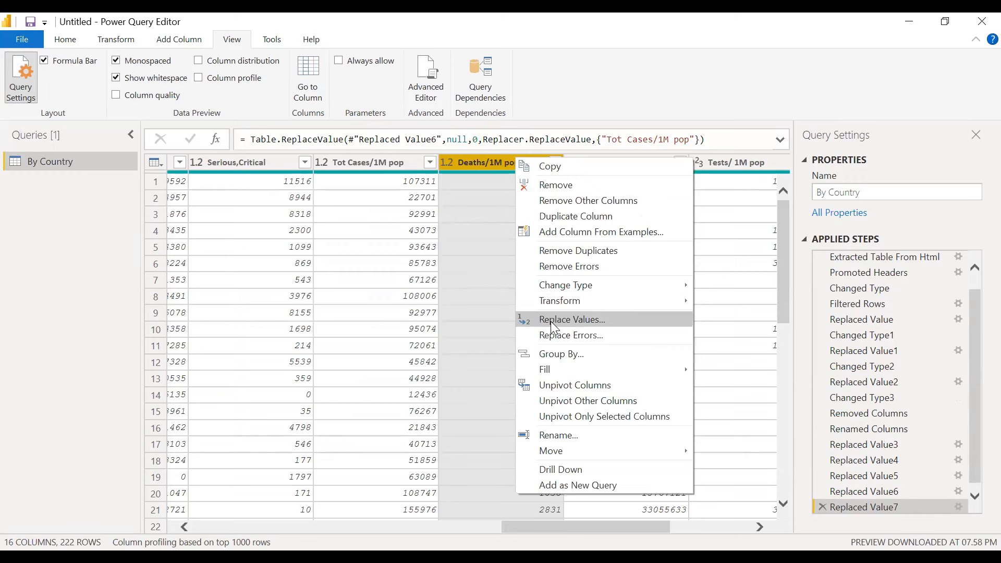
left_click(552, 323)
left_click(417, 308)
type("0")
left_click(672, 350)
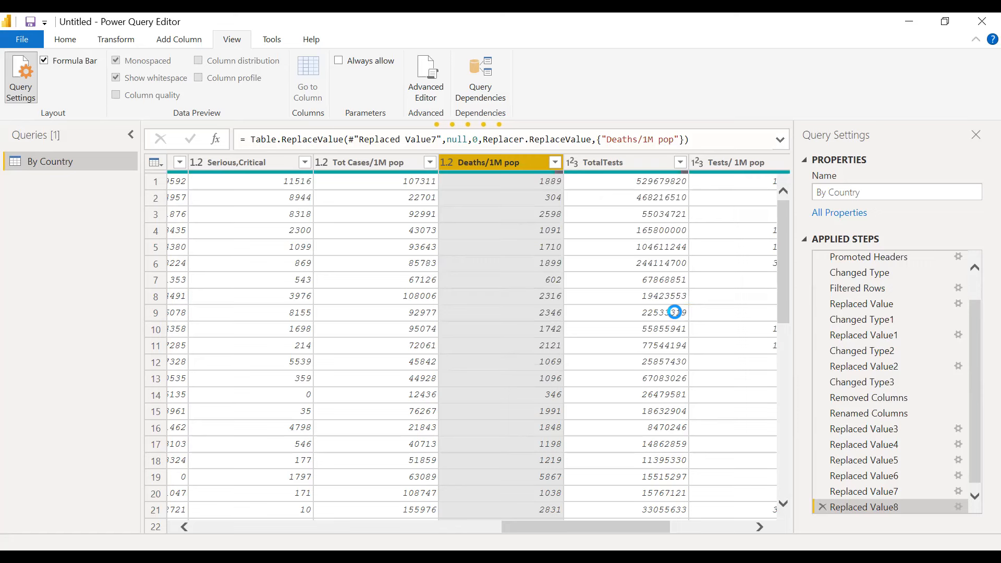
Step: Check the TotalTests column of By Country for nulls and replace null with 0
left_click(638, 168)
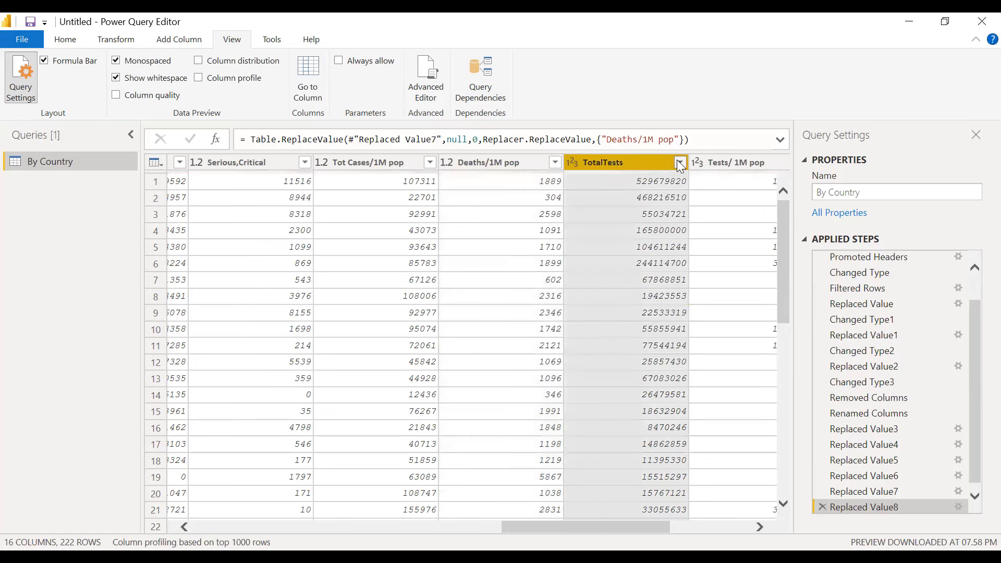
left_click(677, 160)
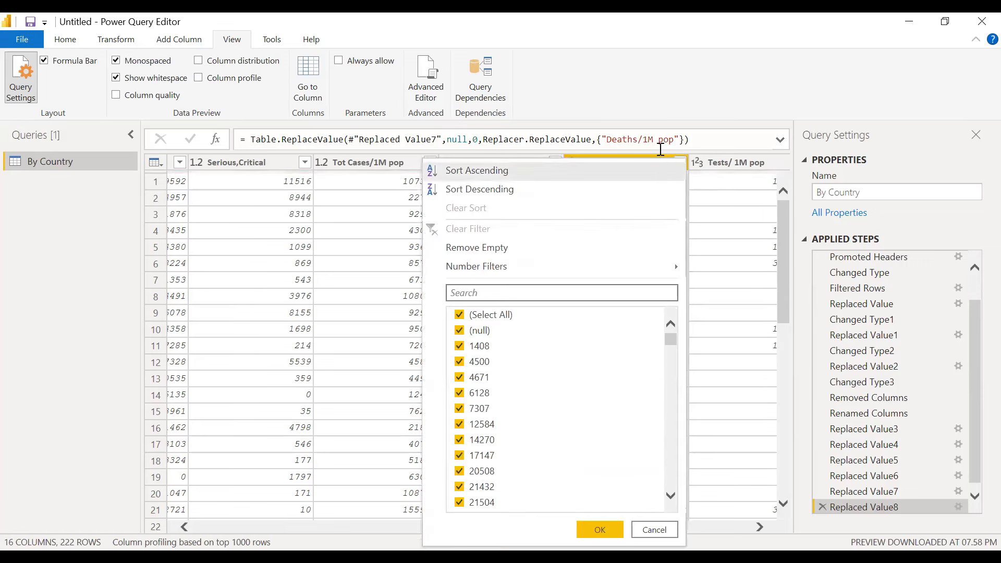
left_click(660, 149)
left_click(626, 162)
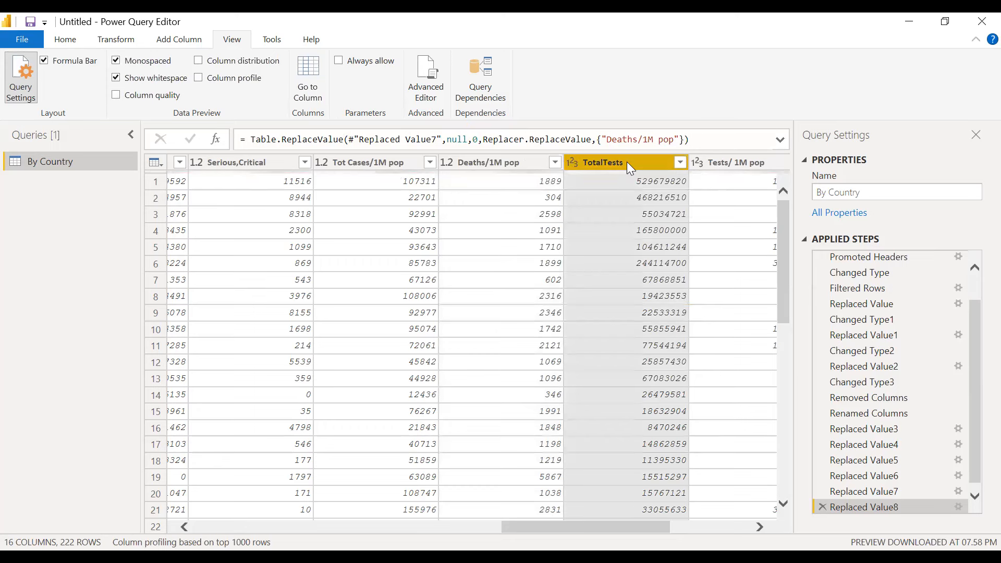
right_click(627, 161)
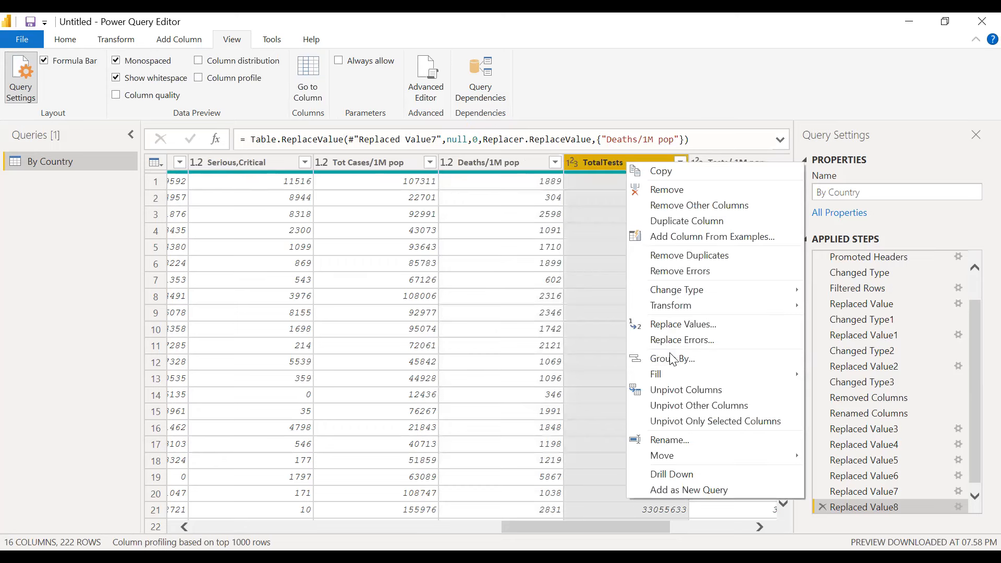
left_click(668, 327)
type("nll")
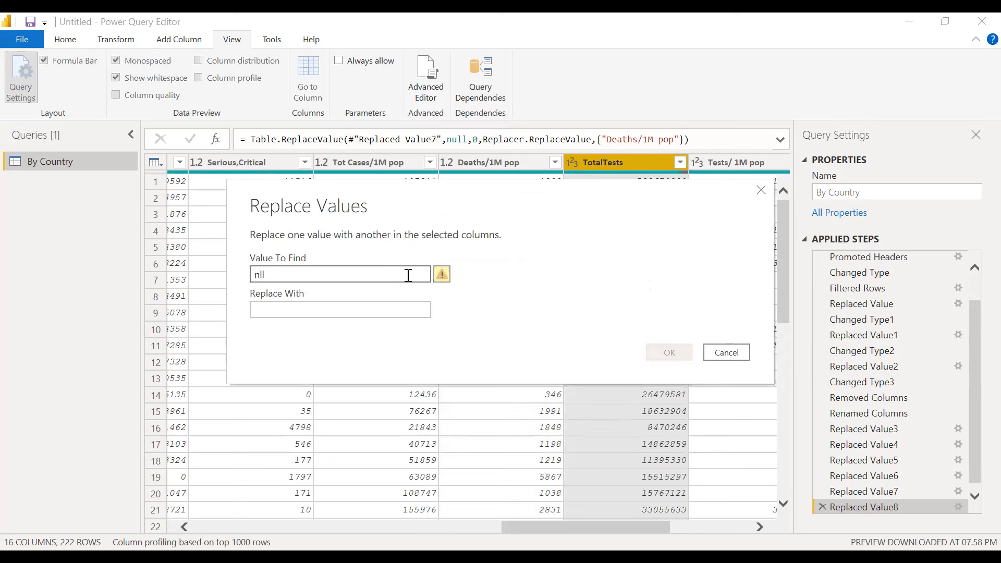
key("BackSpace")
key("BackSpace")
key("BackSpace")
type("null")
left_click(404, 309)
type("0")
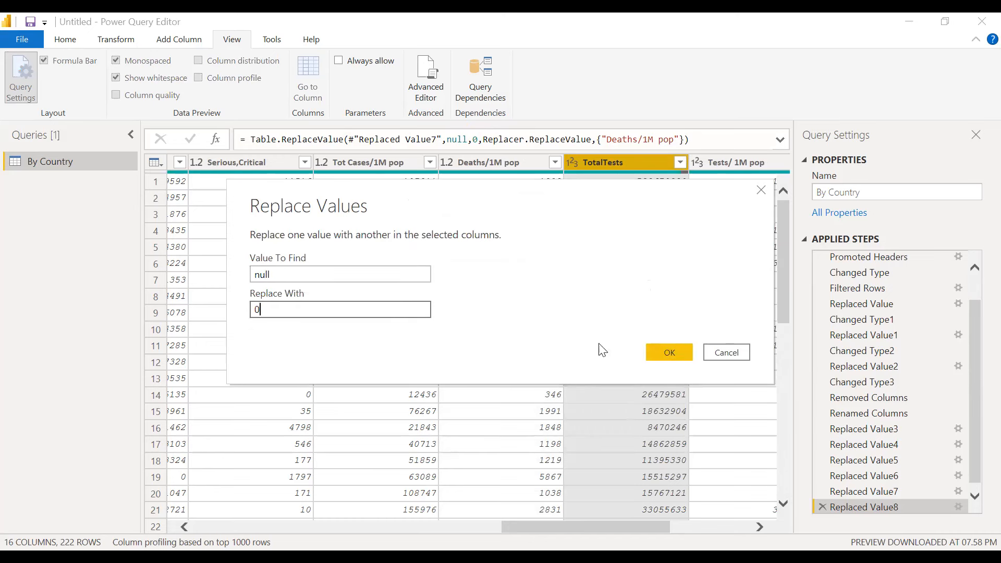
left_click(669, 353)
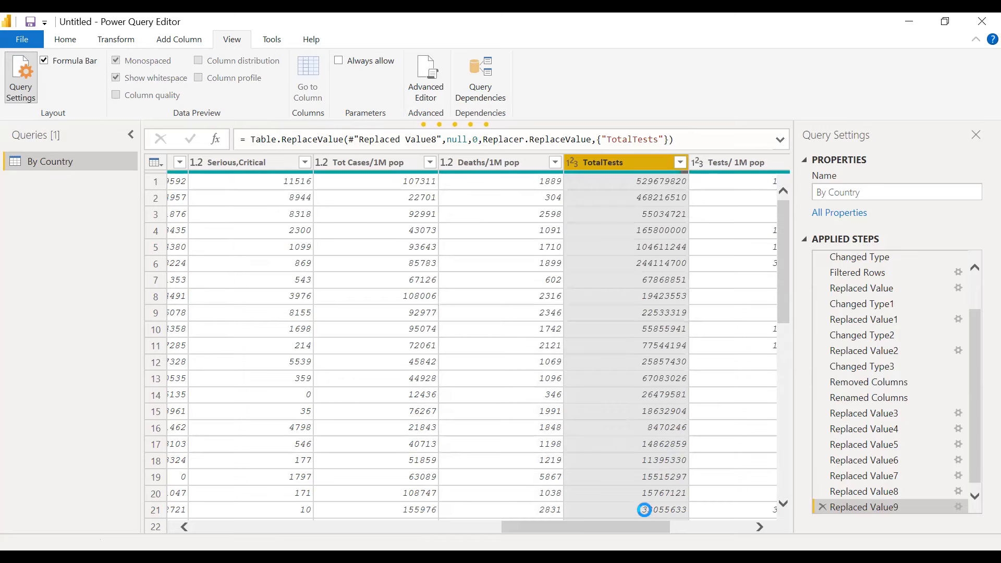
Step: Check the Tests/ 1M pop column of By Country for nulls and replace null with 0
left_click_drag(645, 529, 726, 529)
left_click(470, 159)
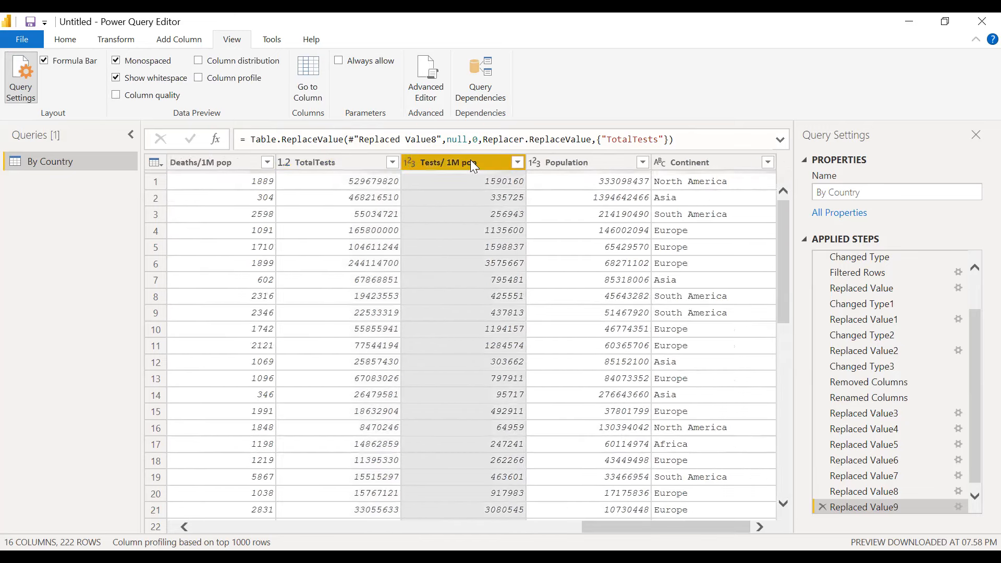
right_click(470, 160)
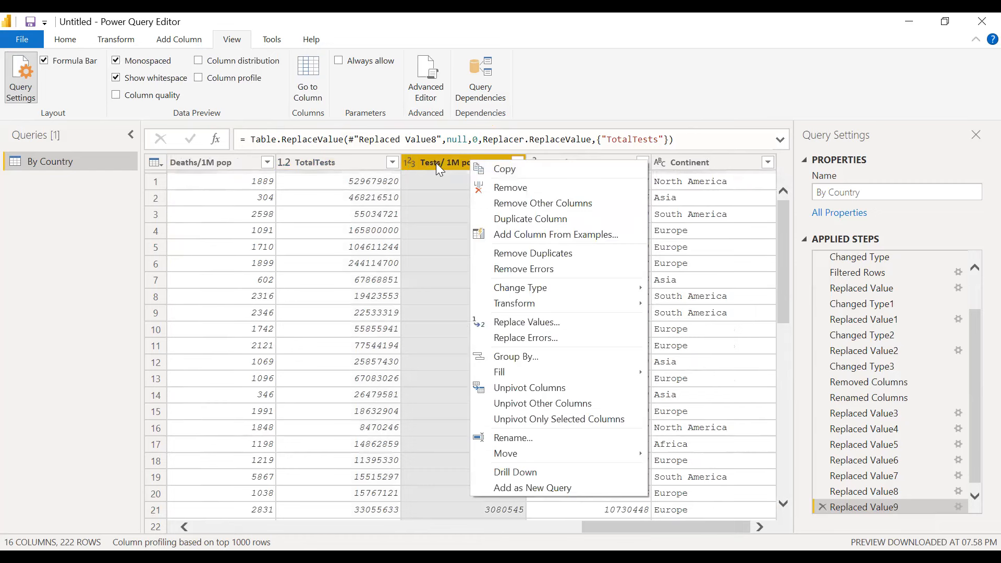
left_click(518, 159)
left_click(518, 160)
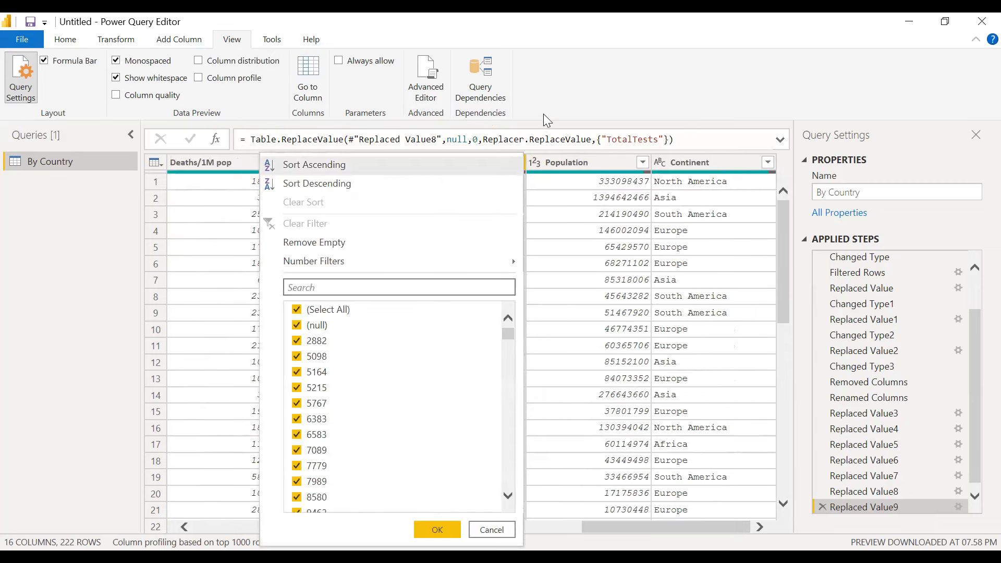
left_click(537, 213)
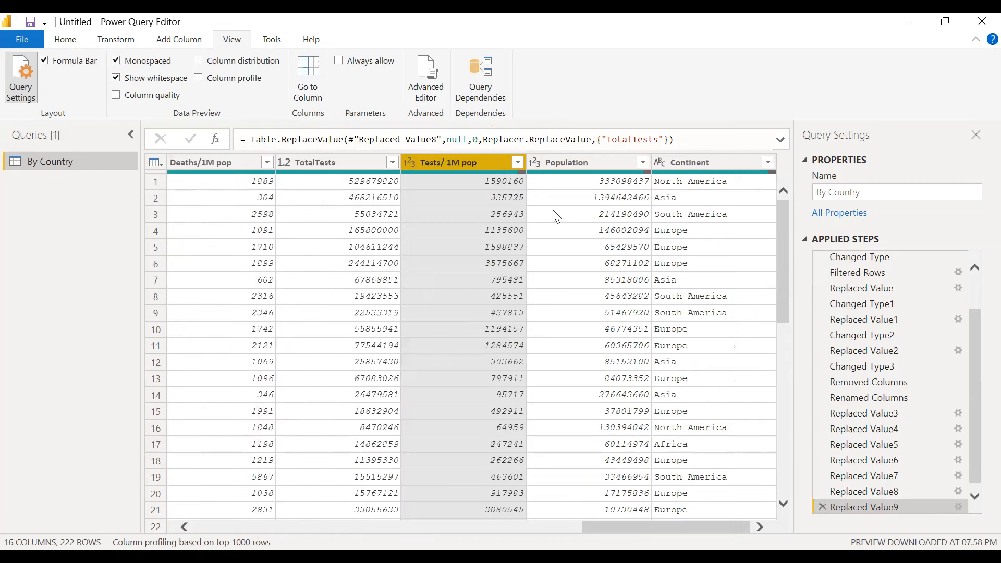
right_click(475, 166)
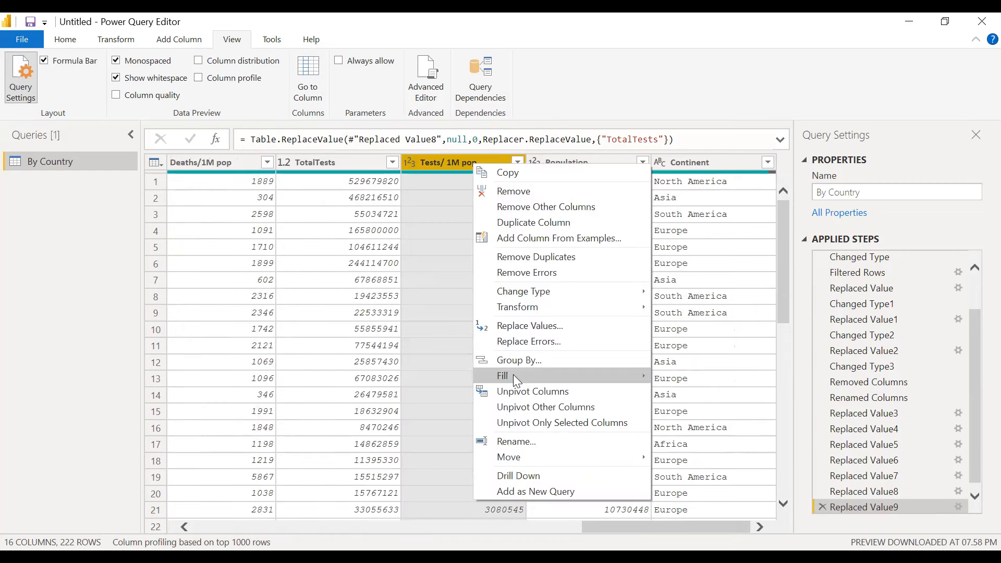
left_click(519, 326)
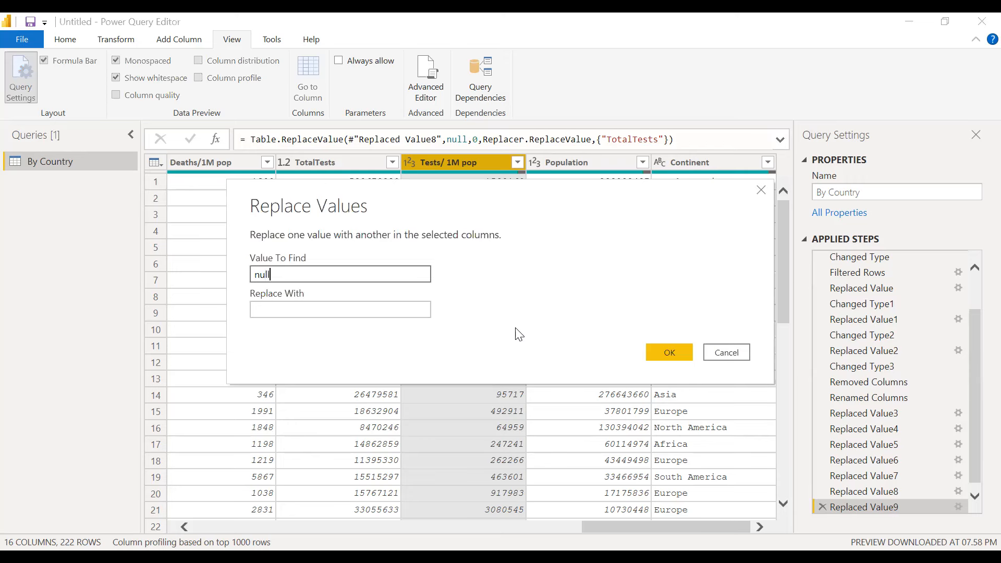
left_click(413, 309)
type("0")
left_click(667, 353)
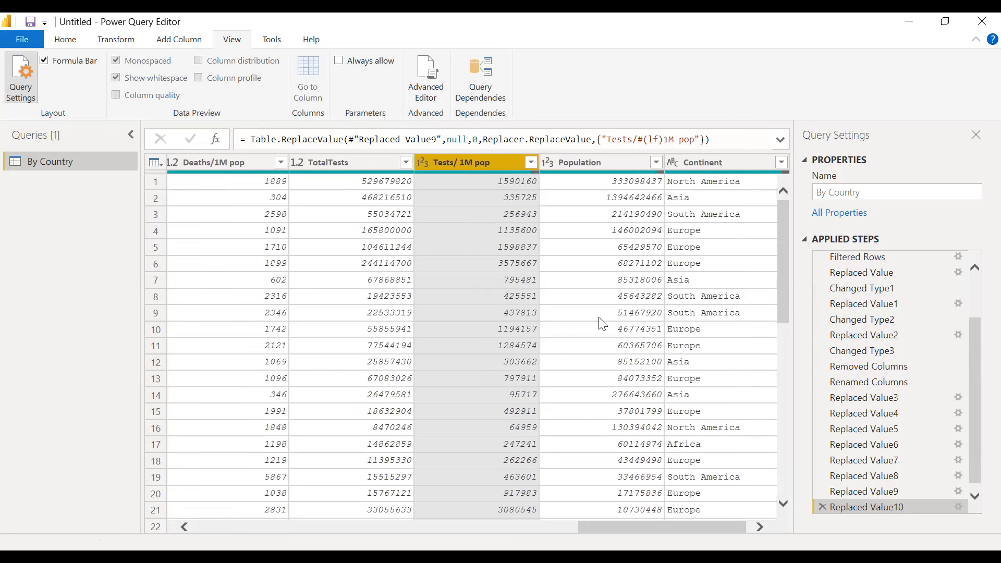
Step: Check the Population column of By Country for nulls and replace null with 0
left_click(581, 163)
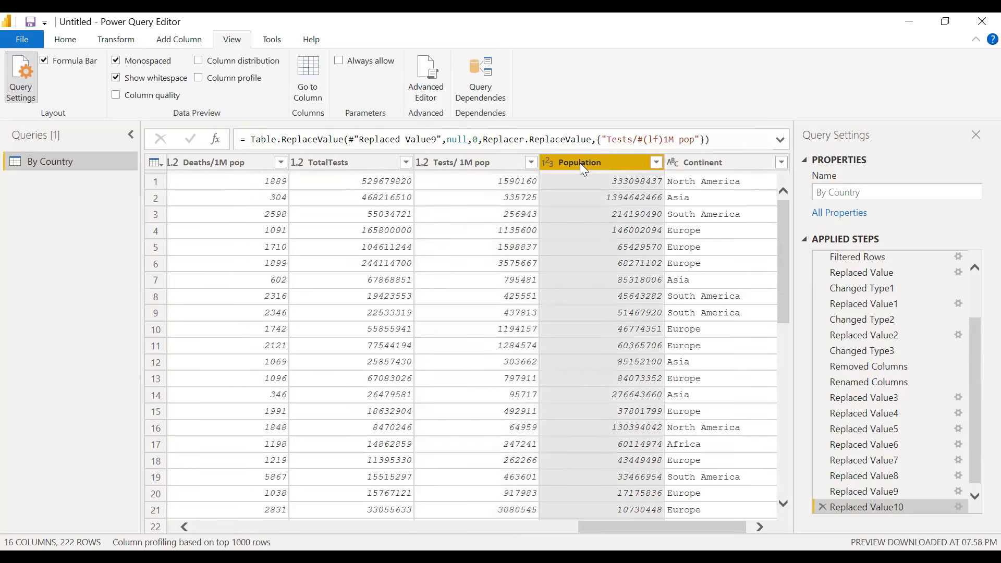
right_click(580, 162)
left_click(660, 163)
left_click(660, 163)
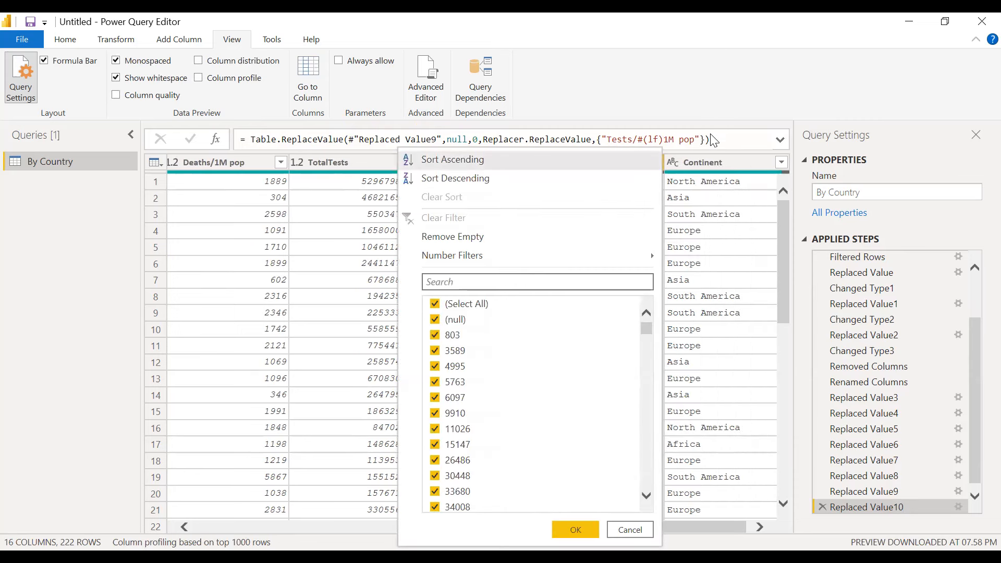
left_click(688, 183)
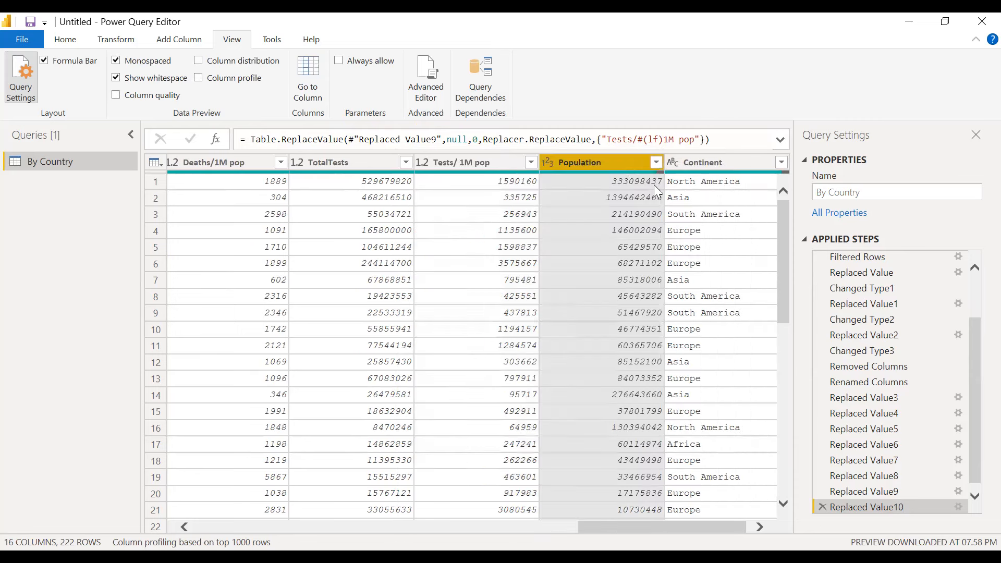
right_click(626, 164)
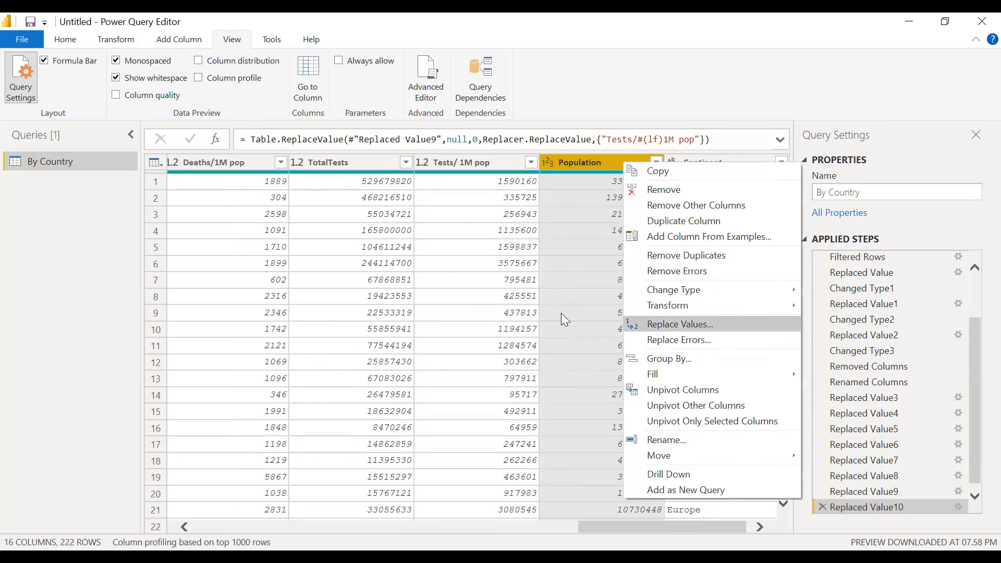
key("Return")
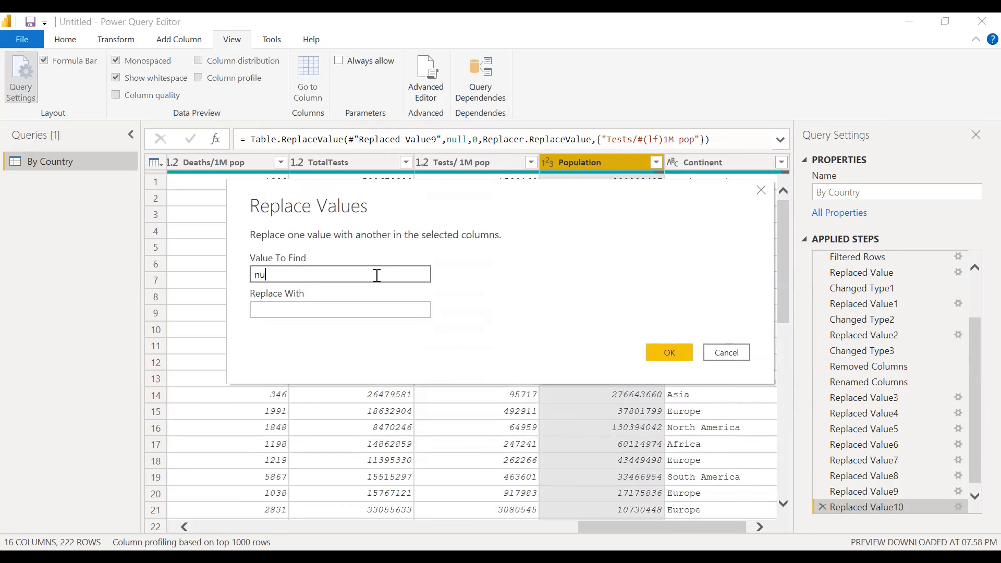
left_click(384, 309)
type("0")
left_click(666, 354)
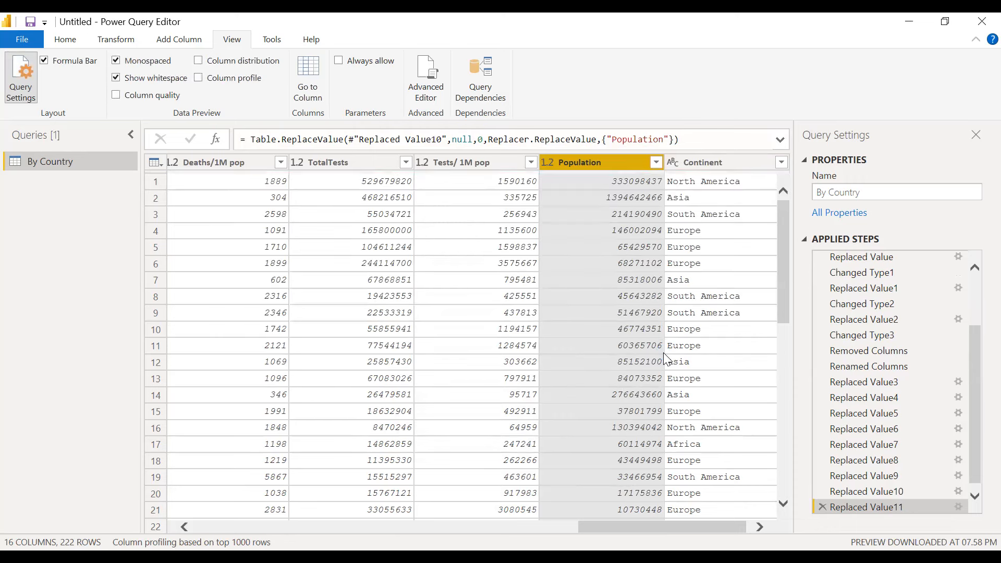
Step: Duplicate the By Country query
left_click_drag(652, 527, 227, 532)
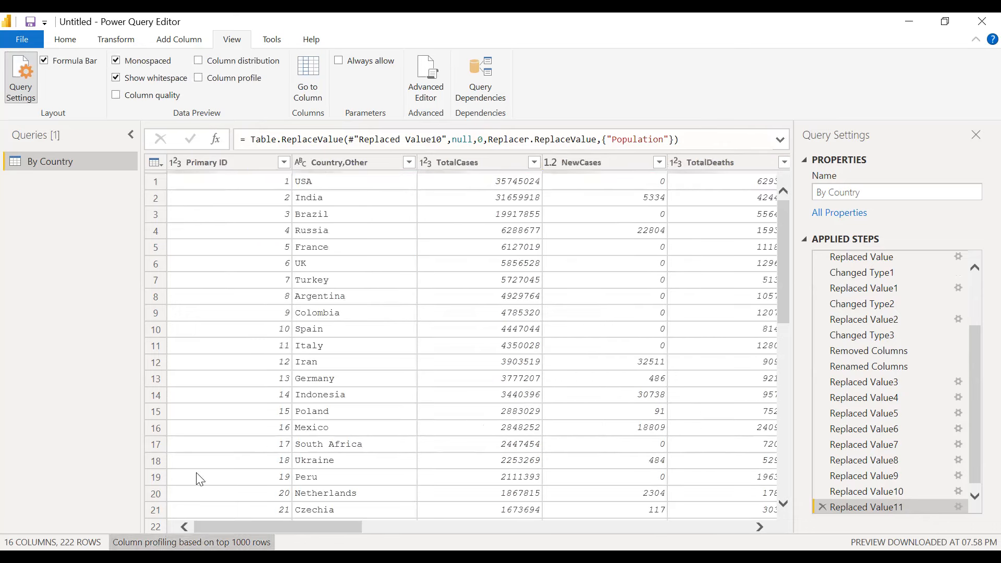
right_click(43, 162)
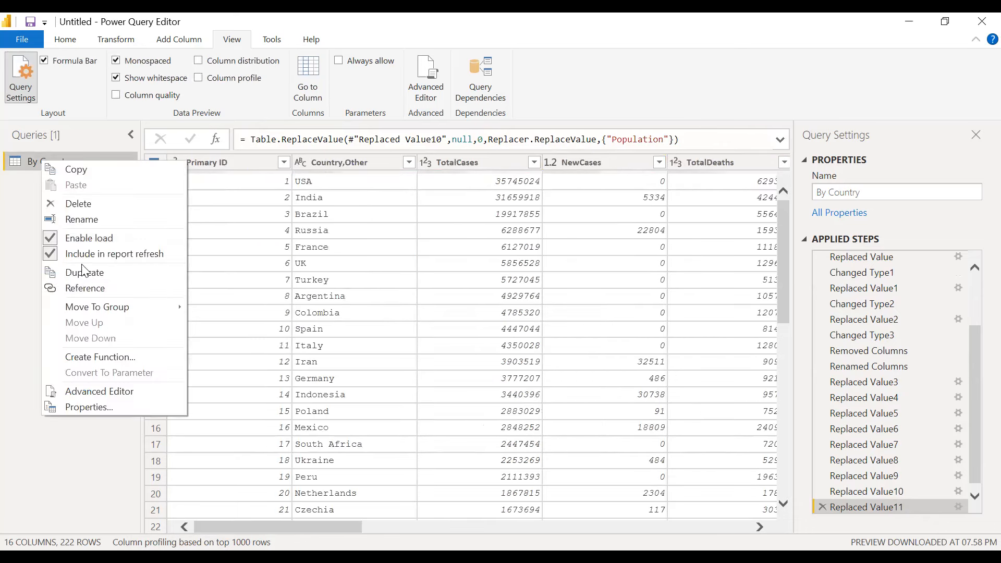
left_click(84, 273)
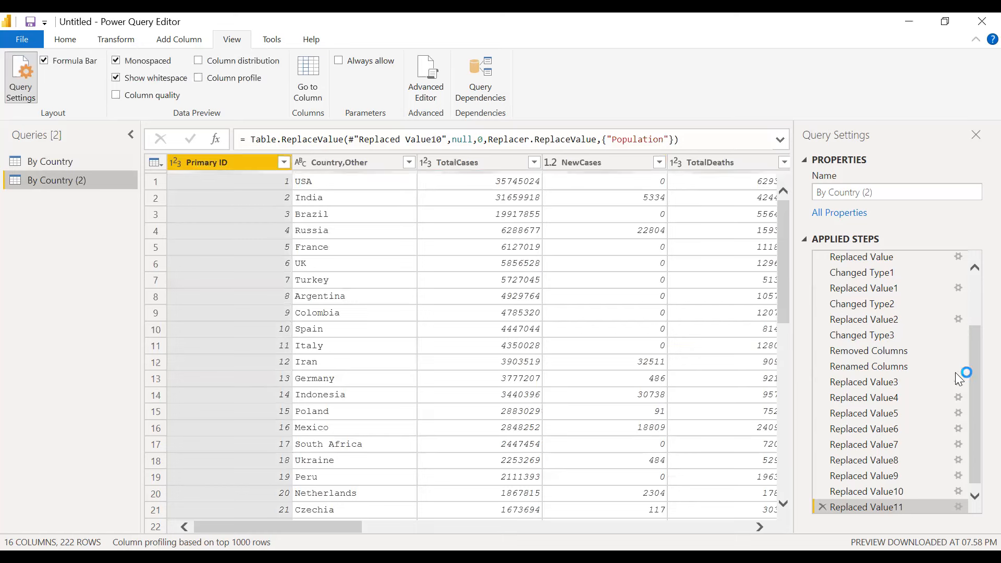
Step: Edit the Filtered Rows step of By Country (2) to keep only rows where # equals null
left_click_drag(970, 366, 974, 305)
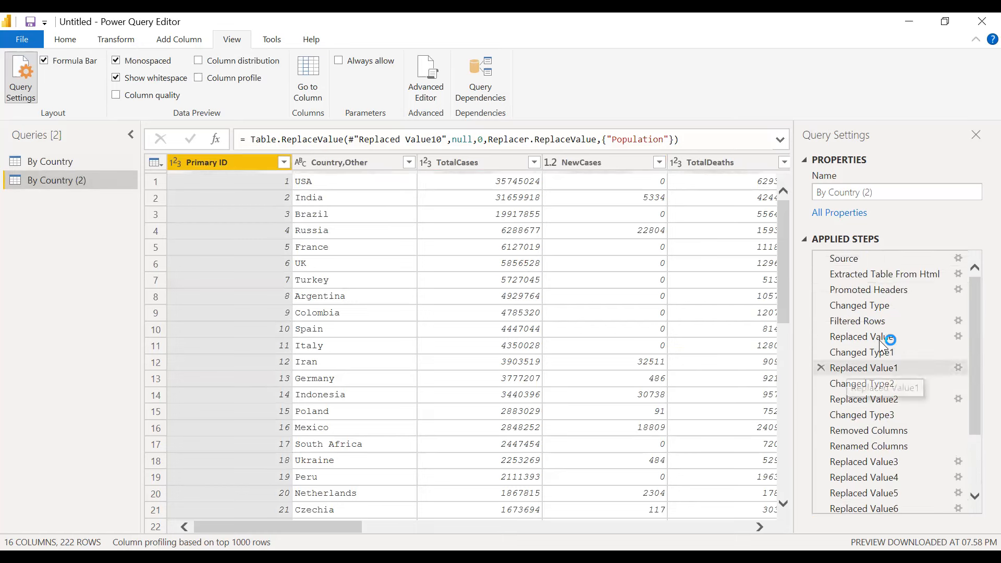
left_click(867, 321)
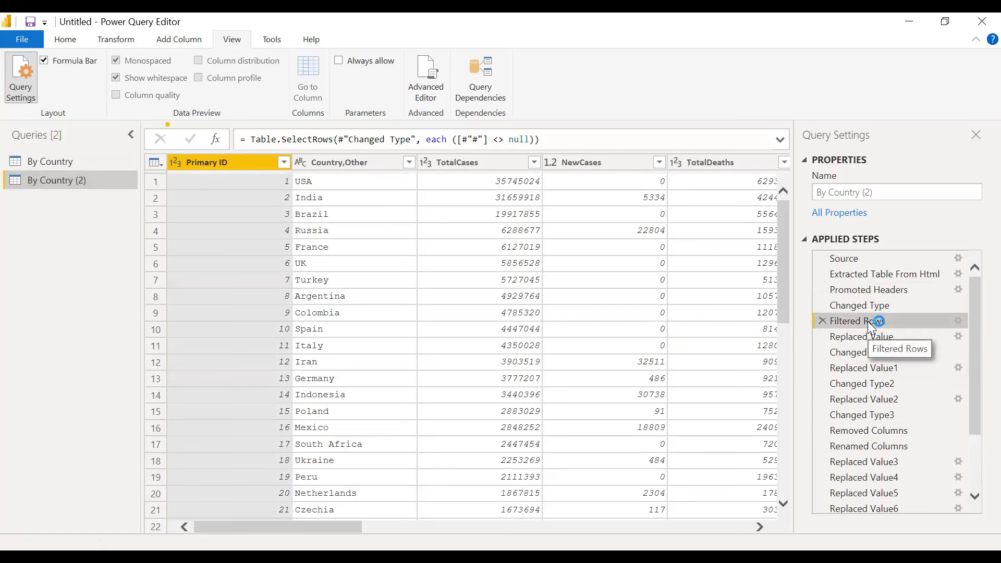
left_click(959, 321)
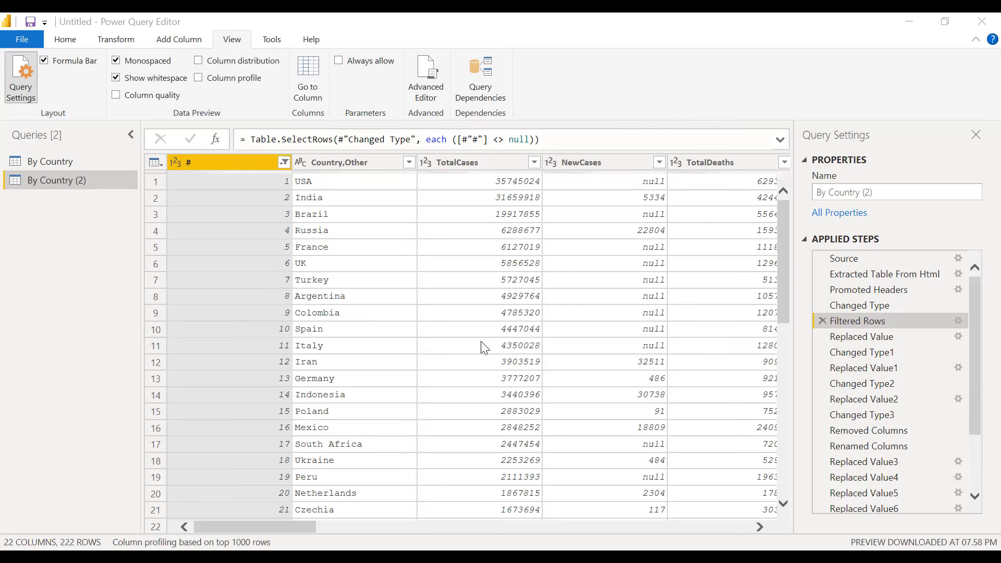
left_click(958, 321)
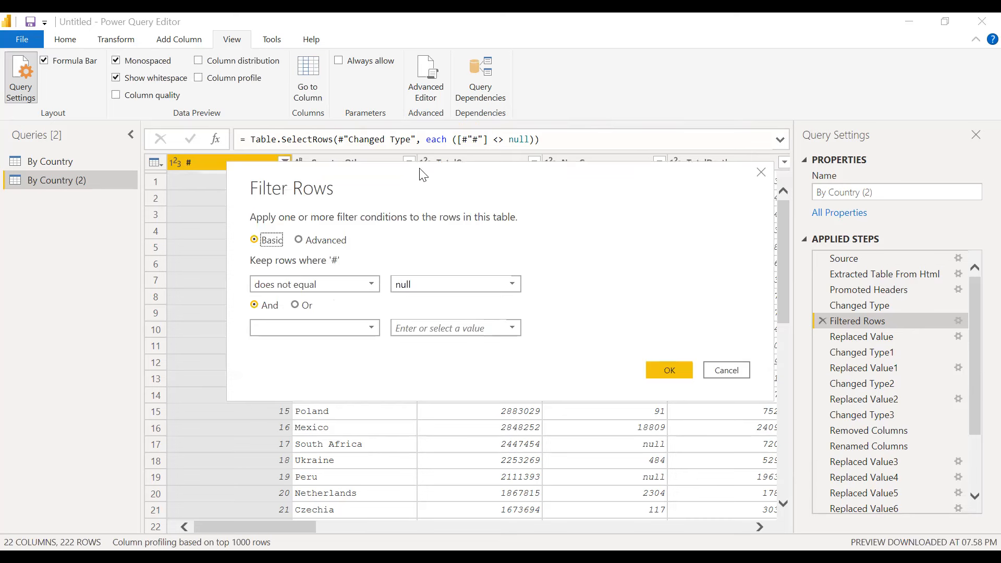
left_click(336, 291)
left_click(319, 298)
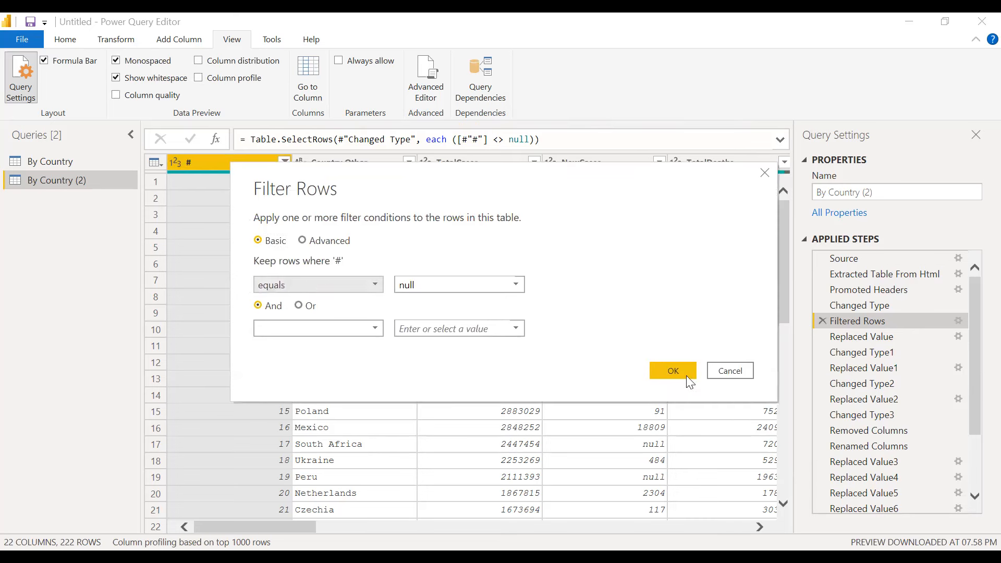
left_click(671, 371)
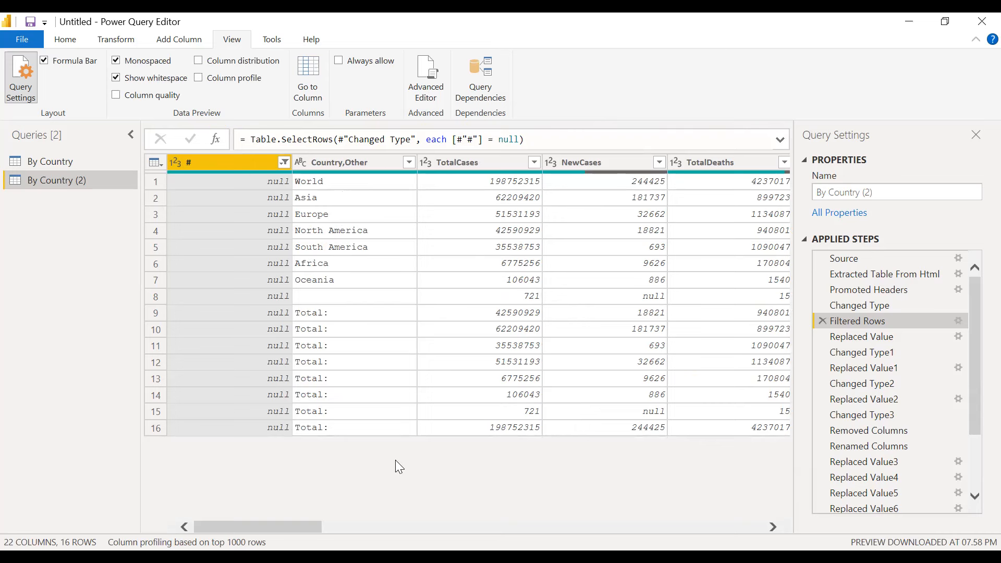
left_click(409, 164)
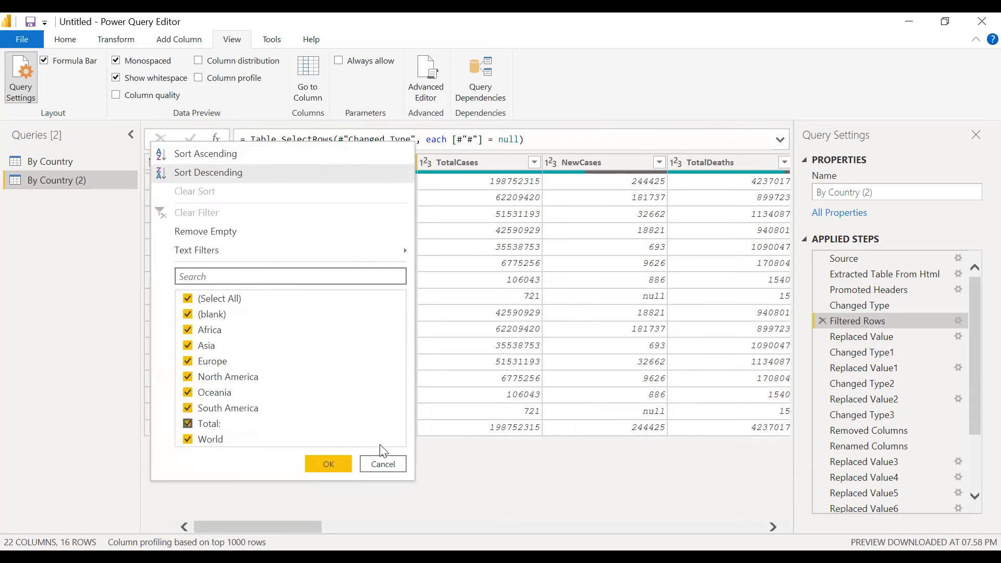
left_click(188, 439)
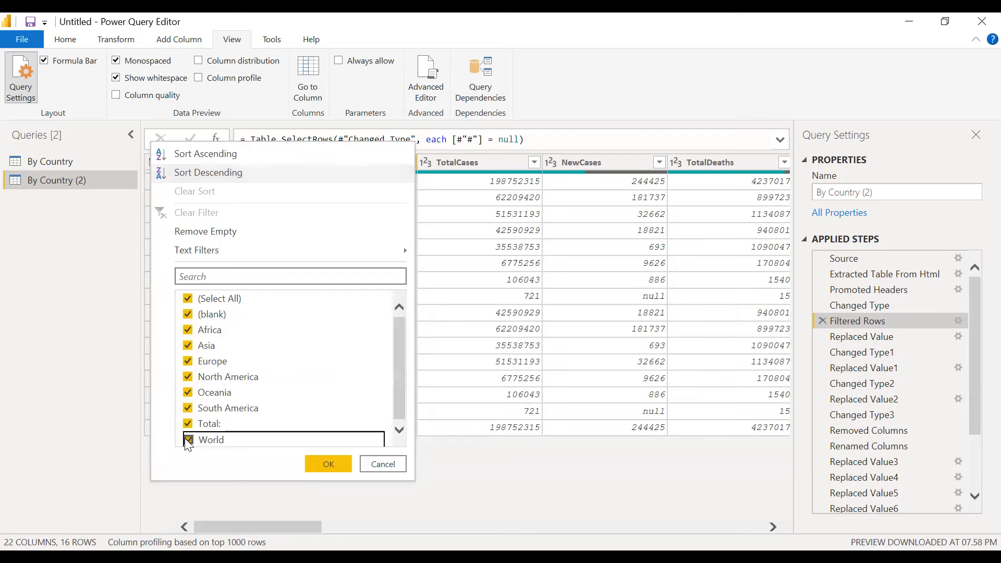
left_click(405, 467)
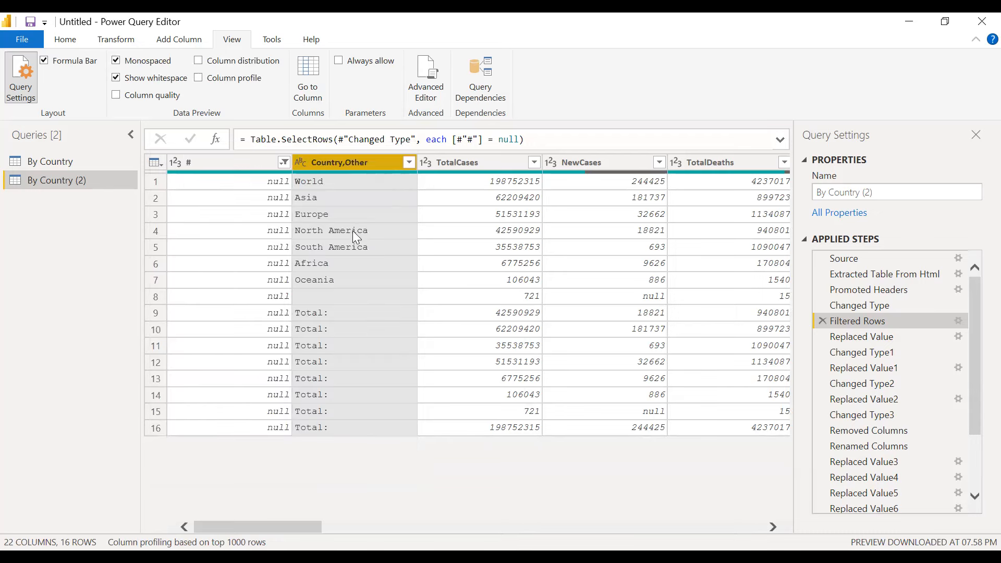
Step: Try to remove Column17 through Column22 by inserting a removal step right after Filtered Rows in By Country (2)
left_click_drag(300, 528, 589, 526)
left_click(561, 162)
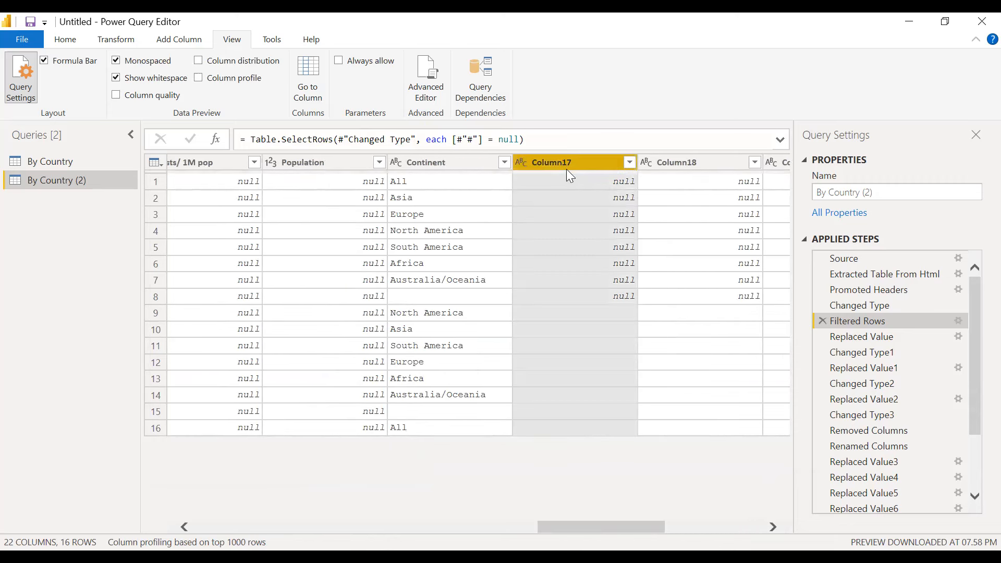
key("shift+Right")
key("shift+Right")
key("shift+Right")
key("shift+Right")
key("shift+Right")
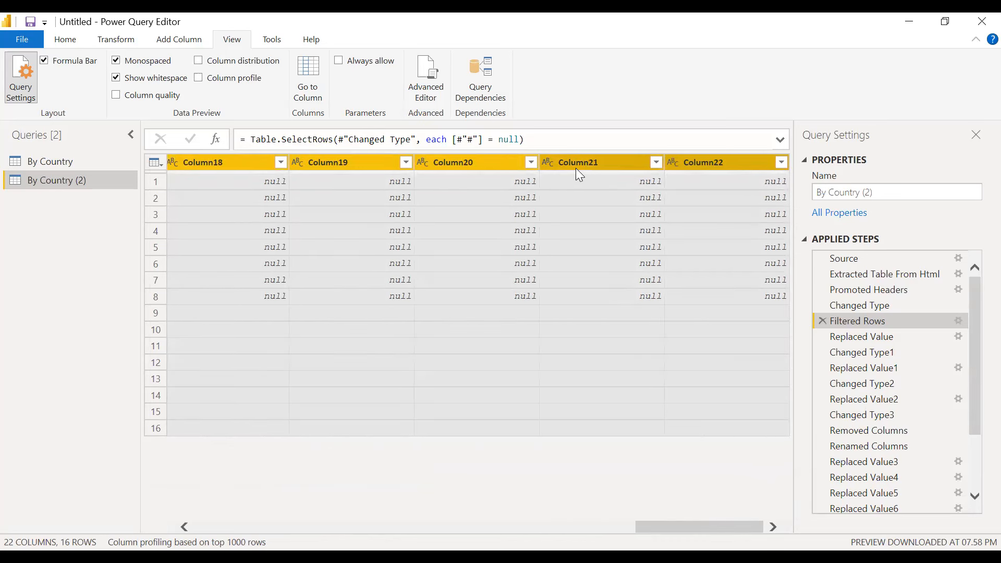
right_click(575, 168)
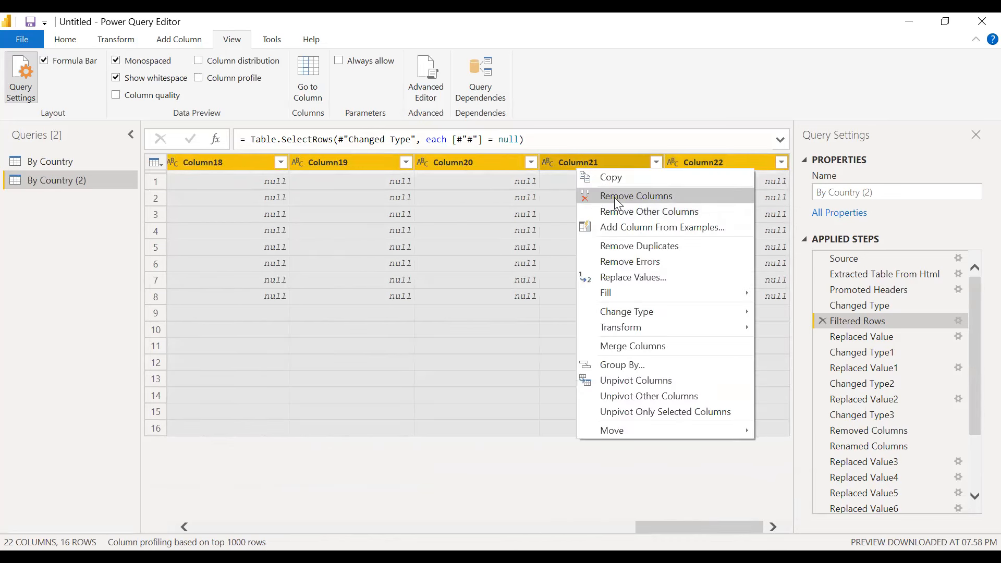
left_click(613, 197)
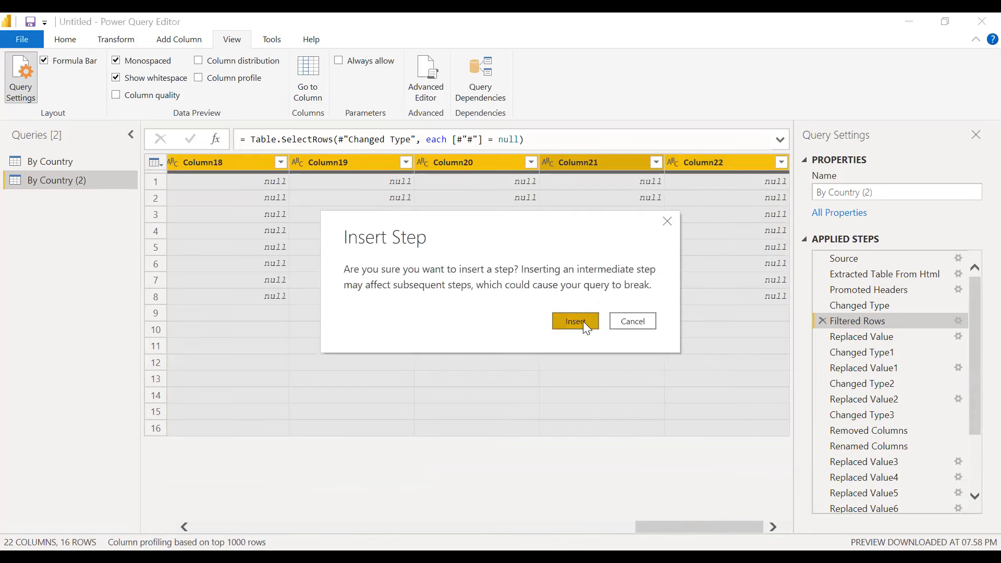
left_click(582, 321)
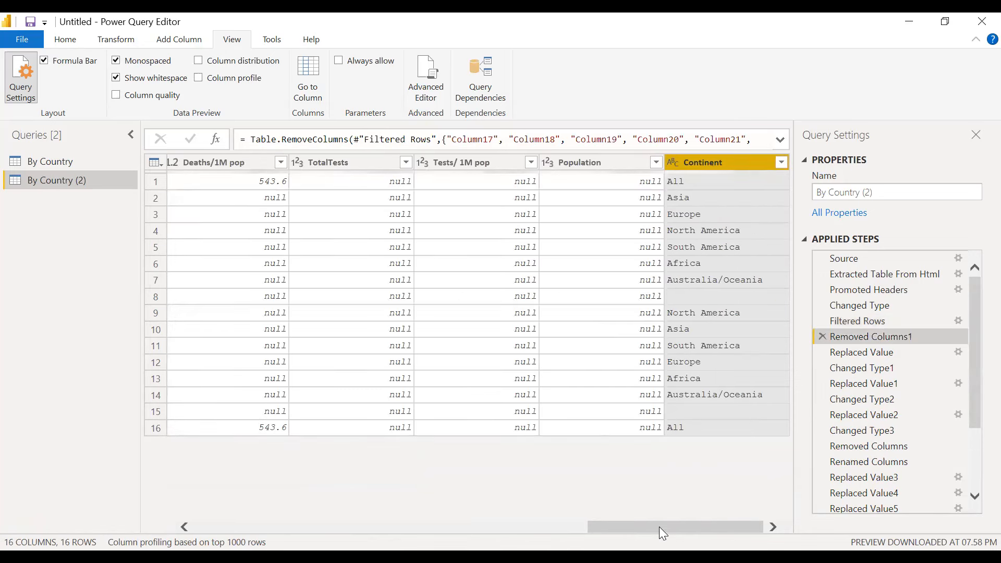
Step: Examine the applied steps of By Country (2) from Filtered Rows through Replaced Value11 to trace the query error
left_click_drag(972, 337, 970, 458)
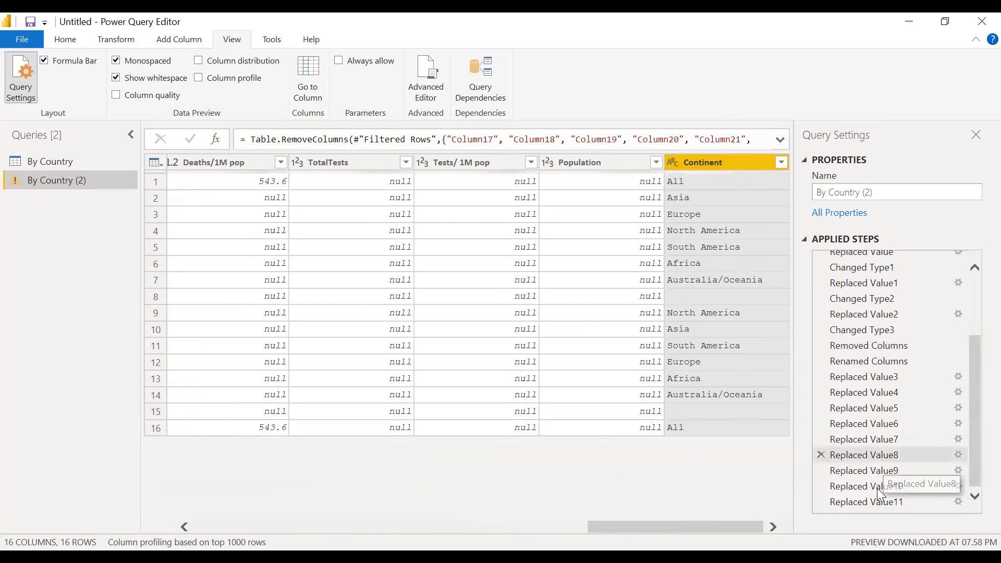
left_click(870, 503)
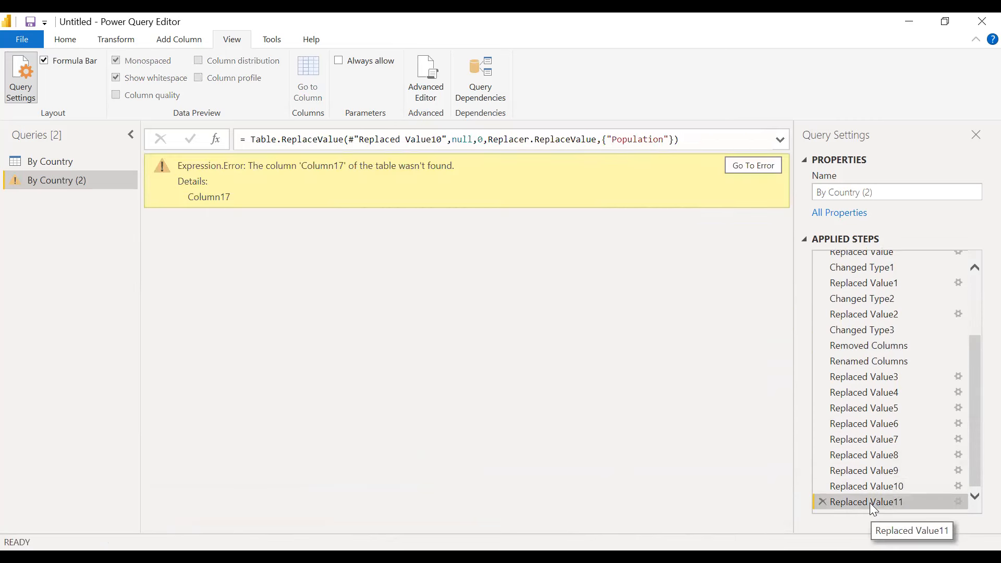
left_click_drag(974, 387, 976, 366)
left_click(880, 396)
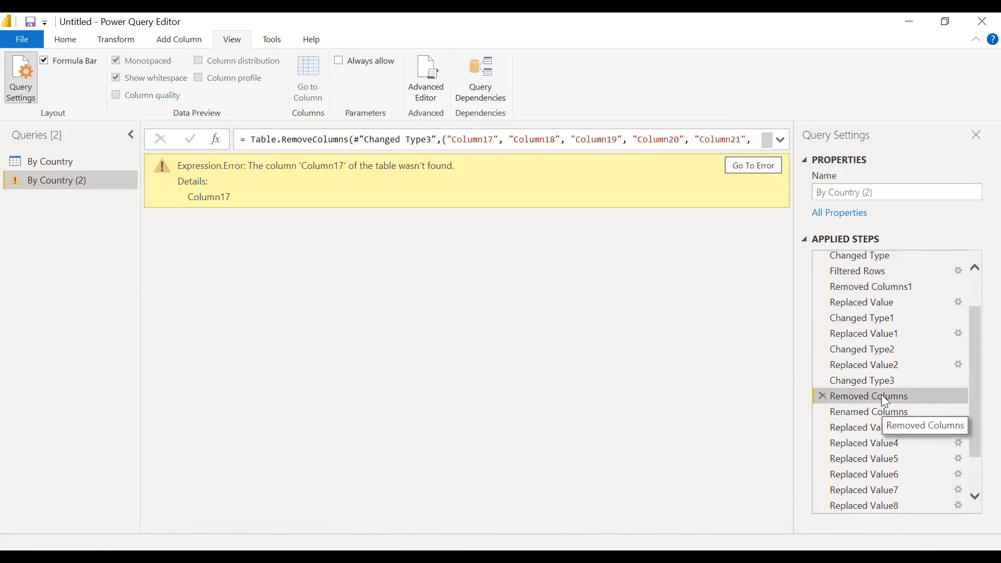
left_click(877, 379)
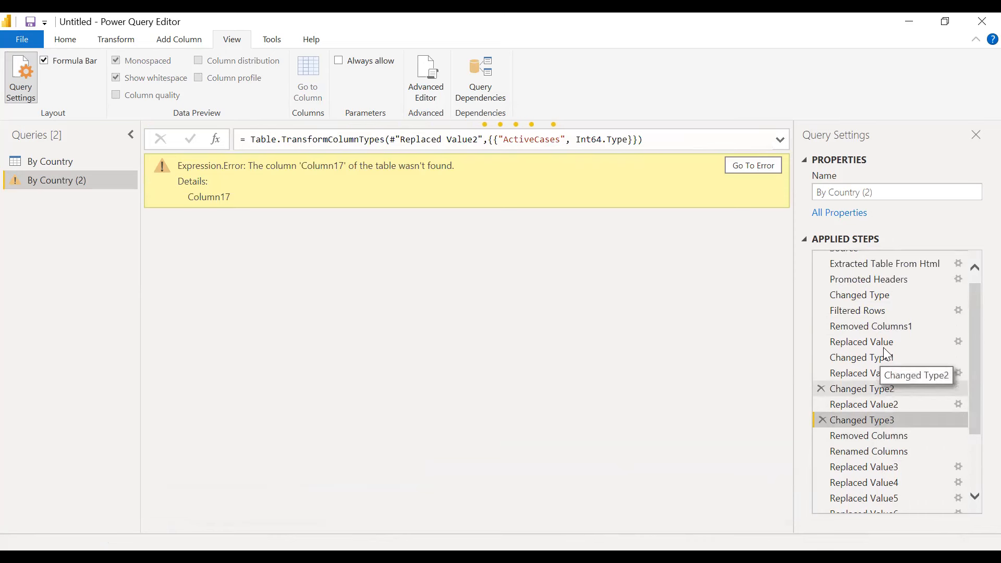
left_click(865, 311)
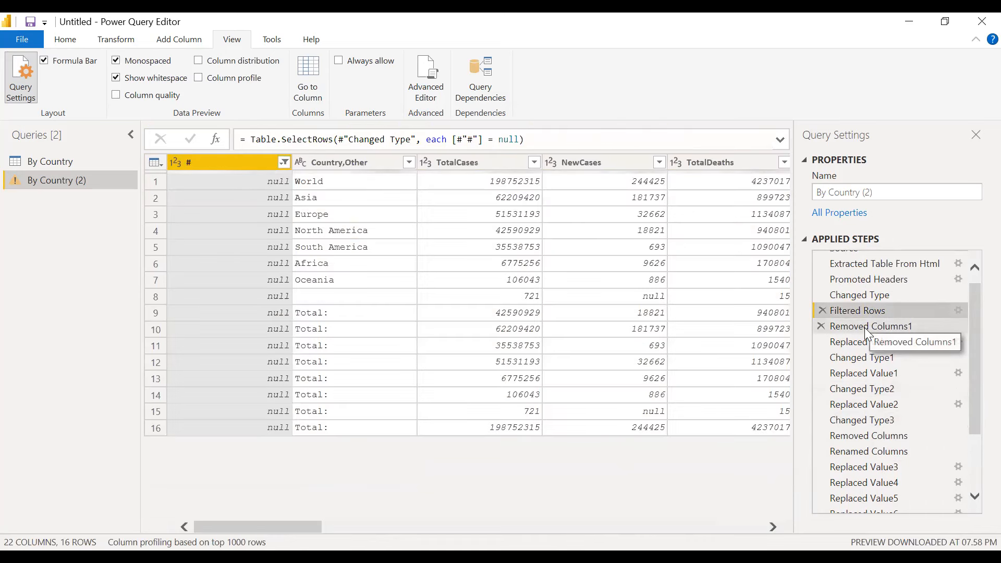
left_click(864, 327)
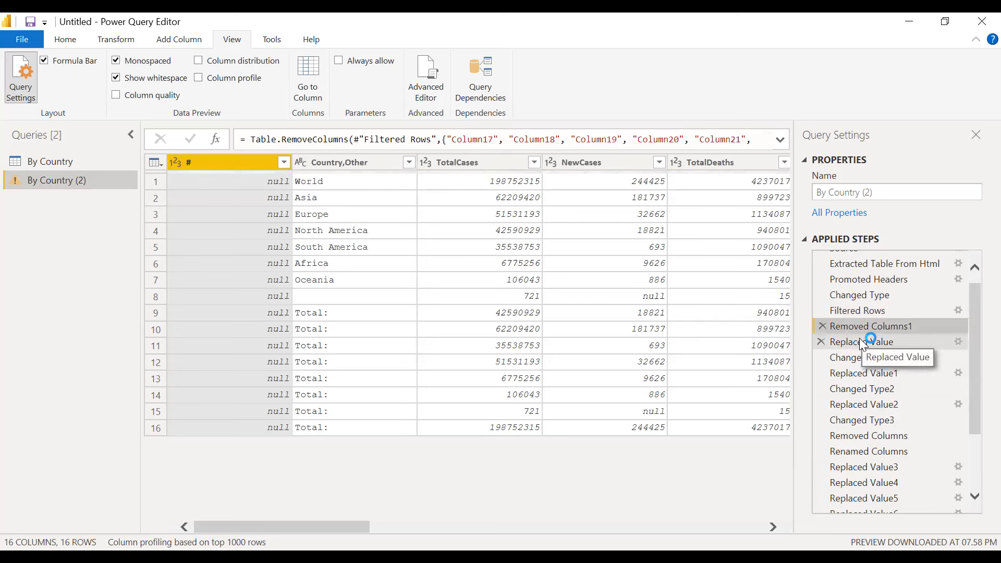
left_click(863, 342)
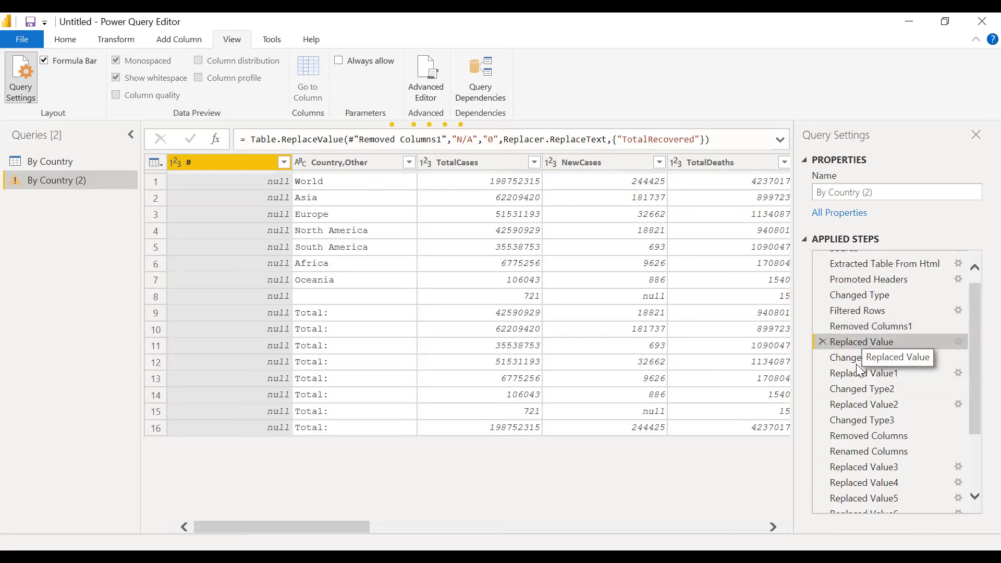
scroll(864, 402, "down", 1)
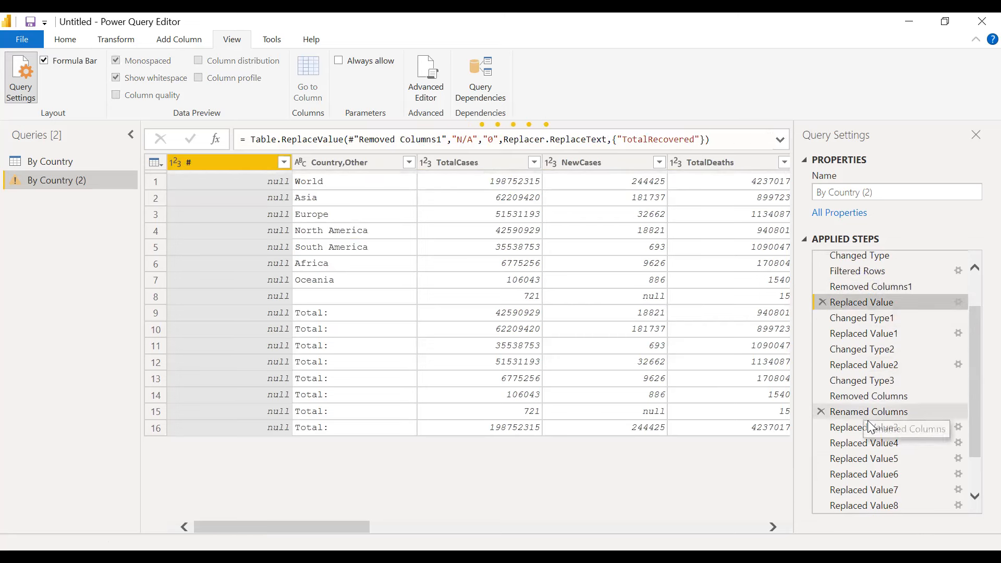
scroll(867, 425, "down", 1)
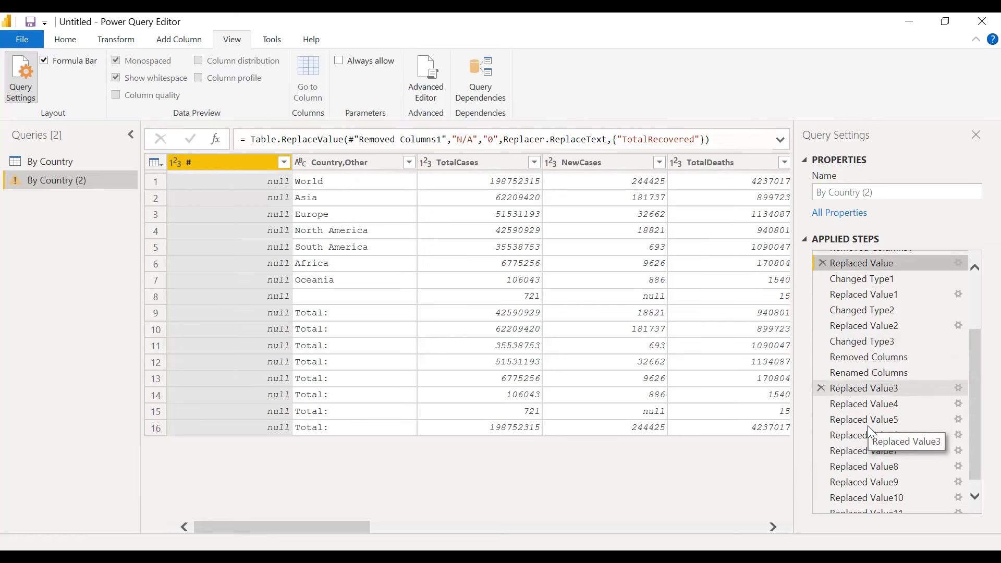
scroll(867, 425, "down", 1)
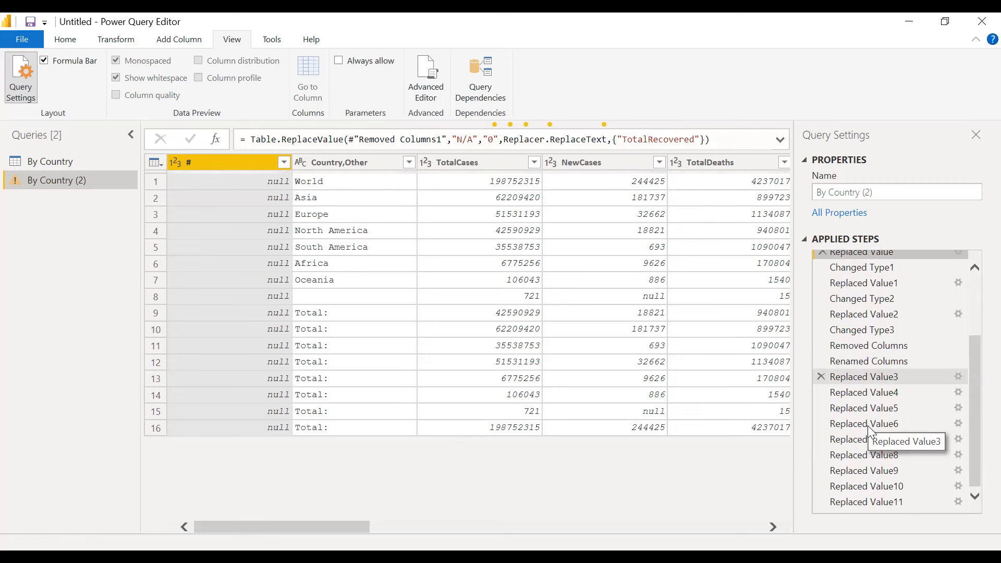
left_click(868, 502)
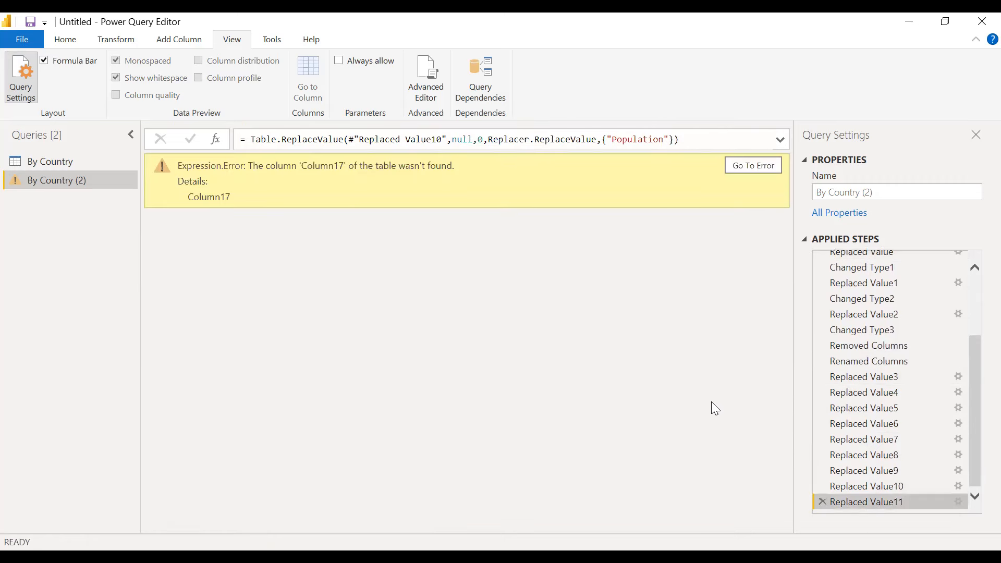
left_click(871, 489)
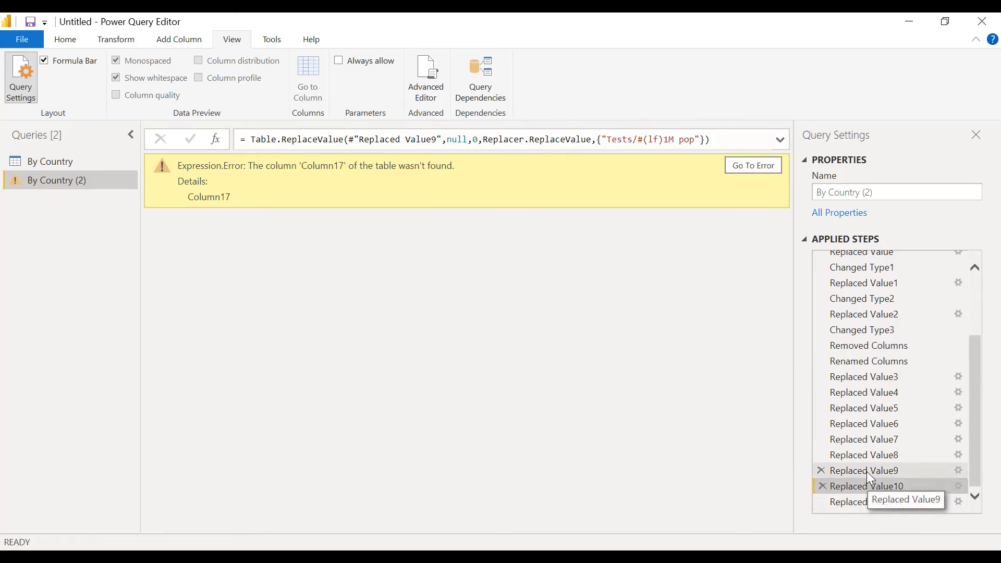
left_click_drag(976, 353, 976, 309)
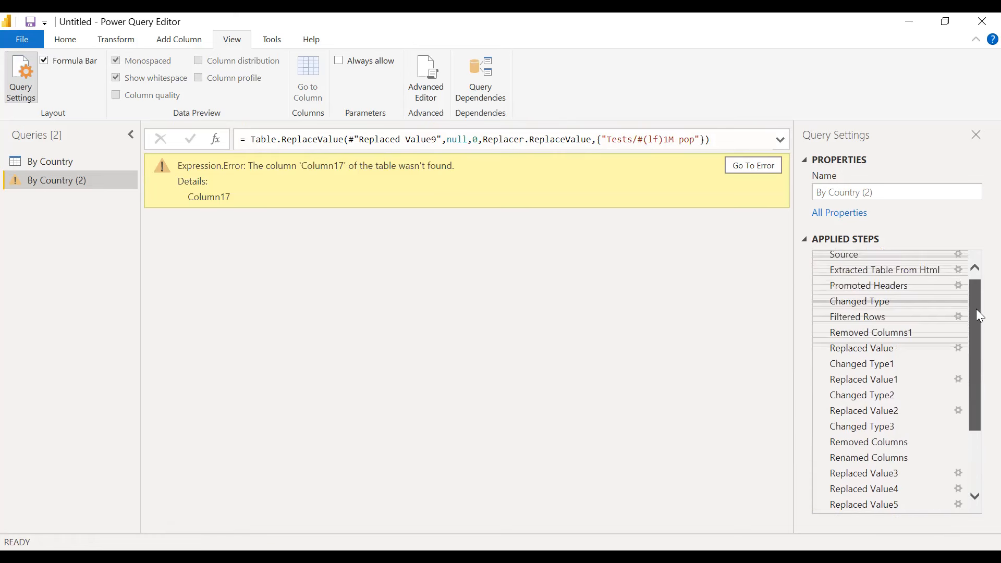
Step: Delete the inserted Removed Columns1 step from the applied steps of By Country (2)
left_click(868, 332)
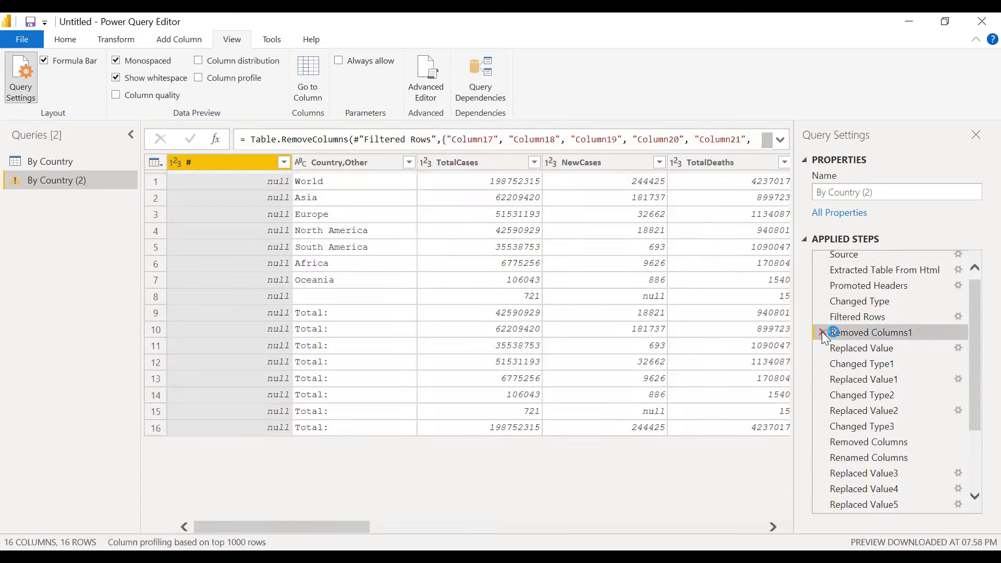
left_click(823, 333)
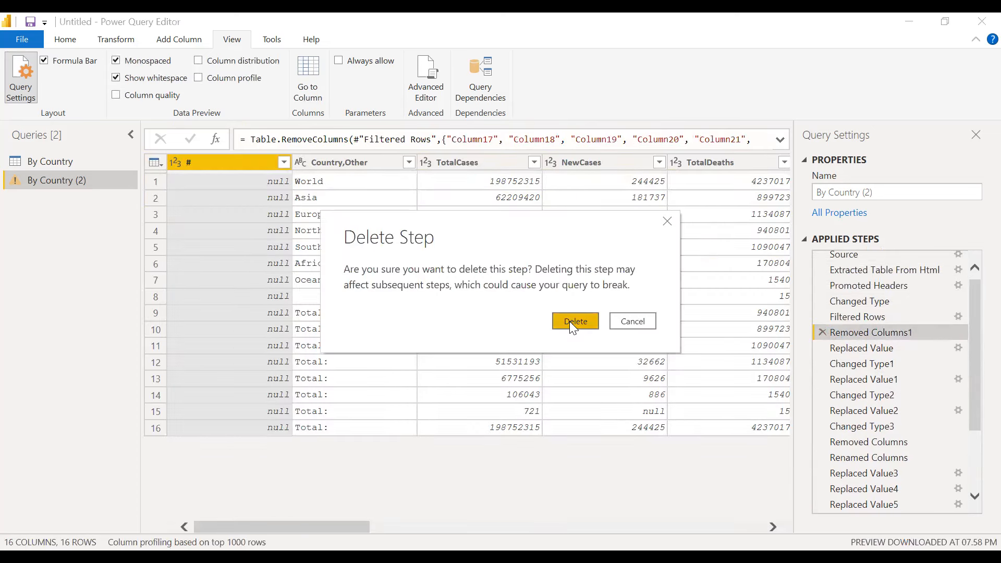
left_click(571, 322)
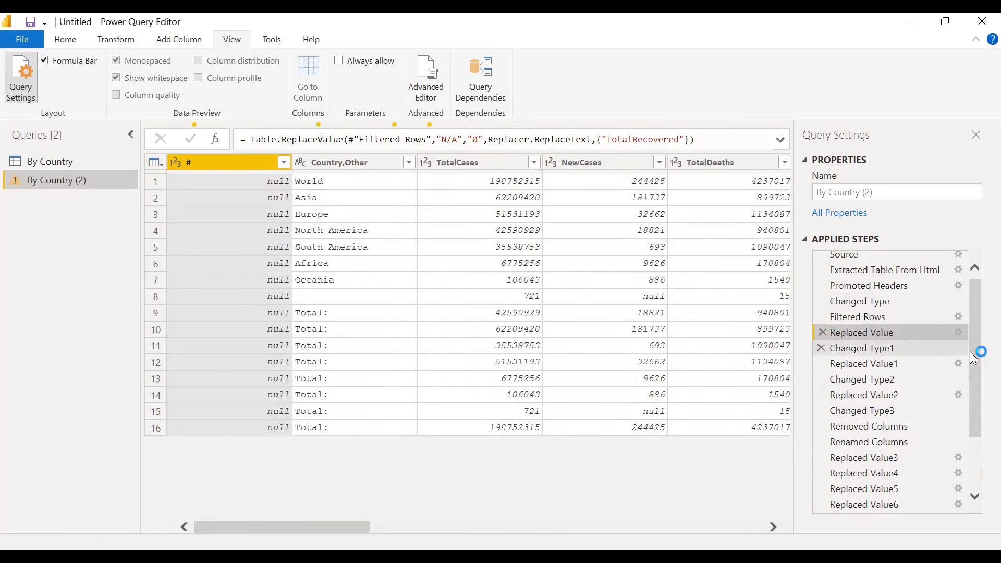
Step: Move the Continent column of By Country (2) to the beginning, following the last applied step, Replaced Value11
left_click_drag(976, 350, 976, 458)
left_click(895, 504)
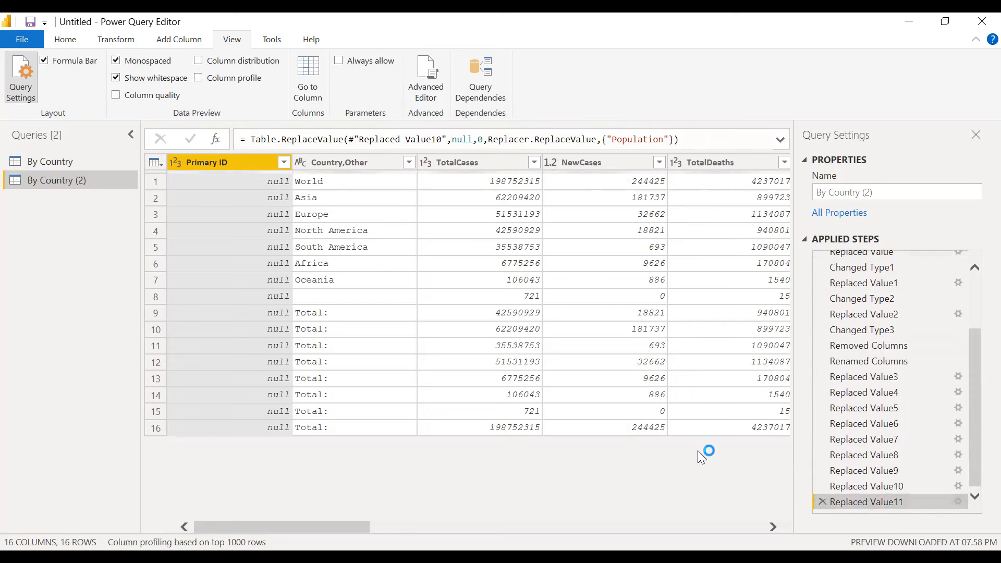
left_click_drag(975, 352, 975, 293)
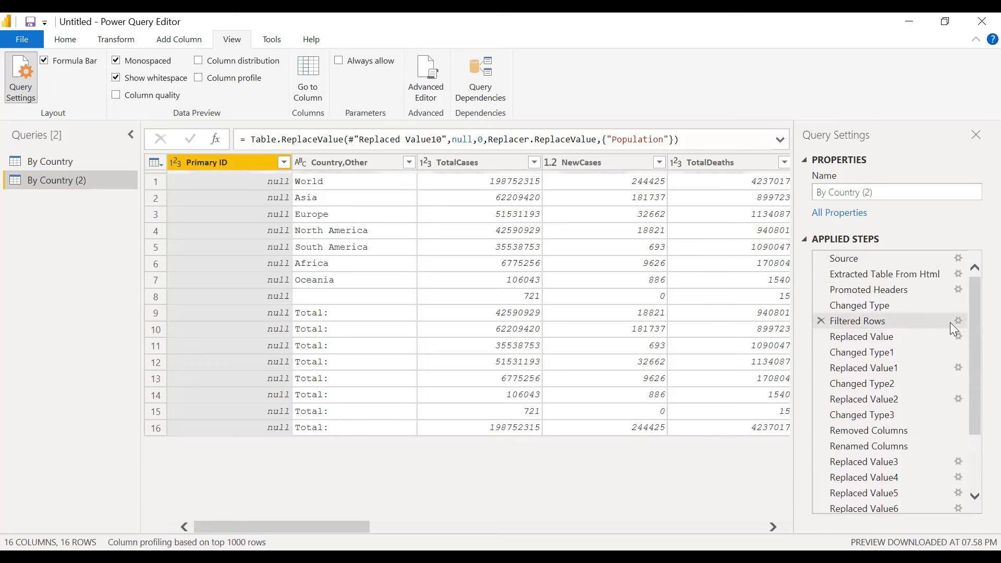
left_click_drag(972, 336, 970, 422)
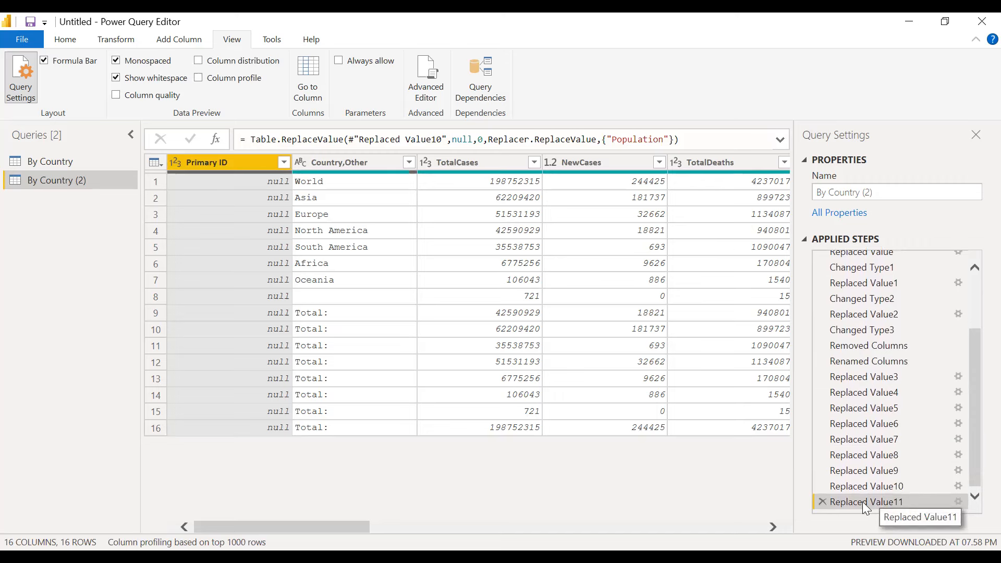
left_click_drag(362, 530, 755, 528)
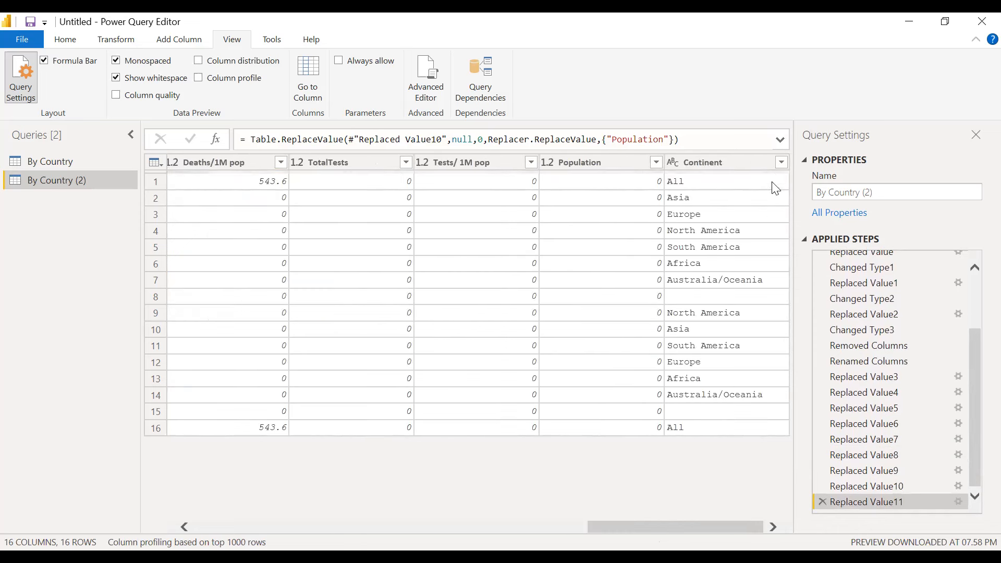
left_click(745, 163)
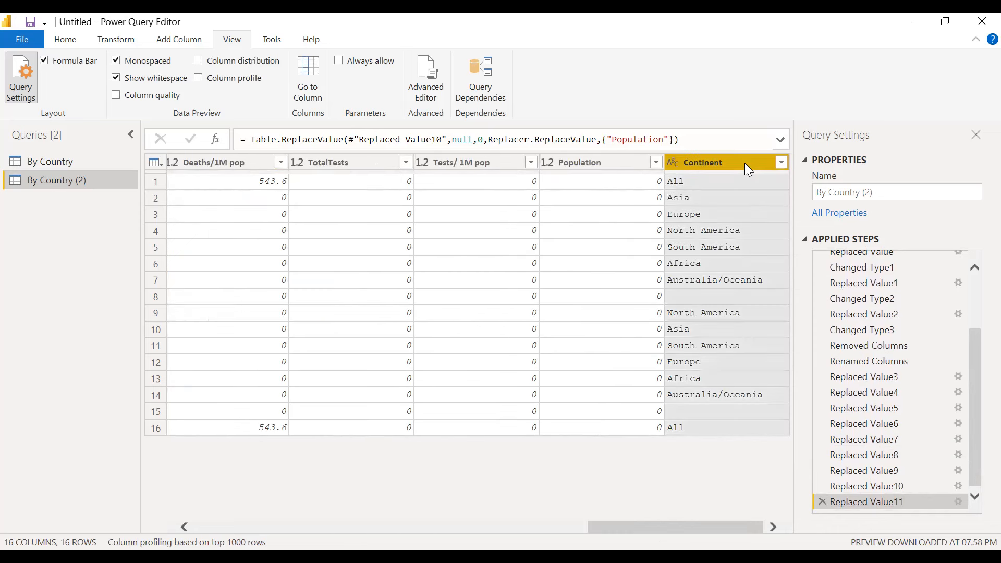
right_click(745, 164)
mouse_move(816, 474)
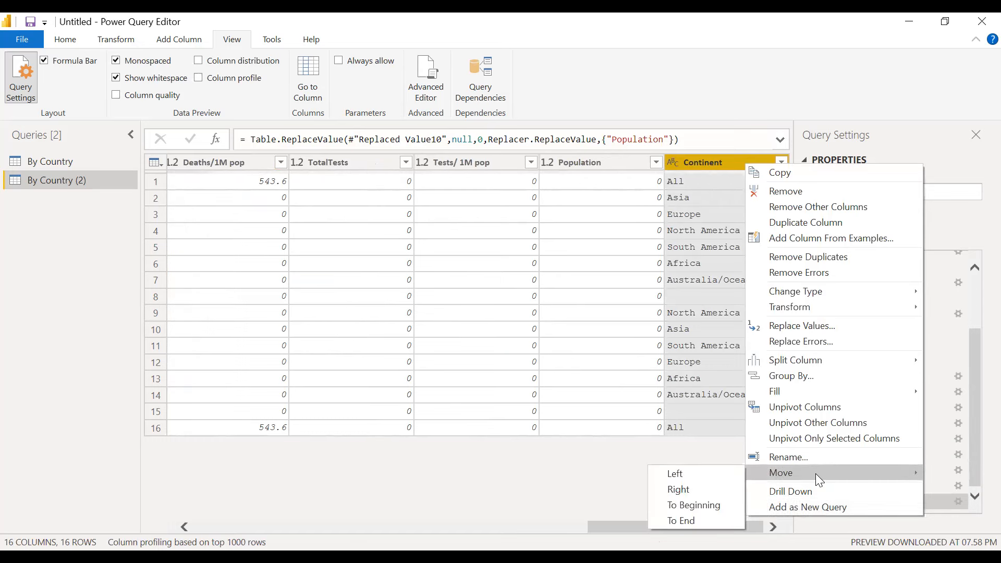
left_click(684, 504)
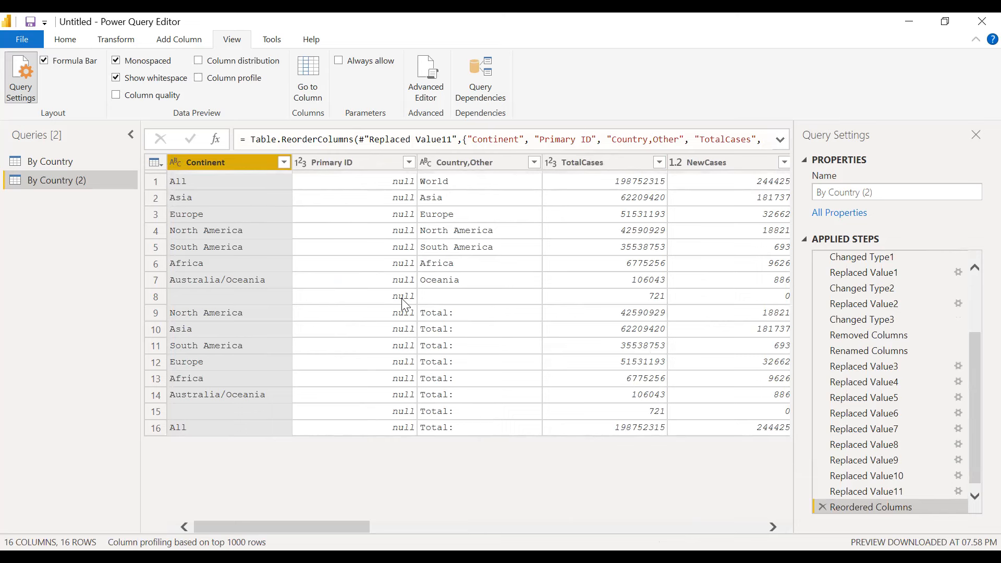
Step: Remove the Primary ID column from By Country (2)
left_click(346, 157)
right_click(346, 158)
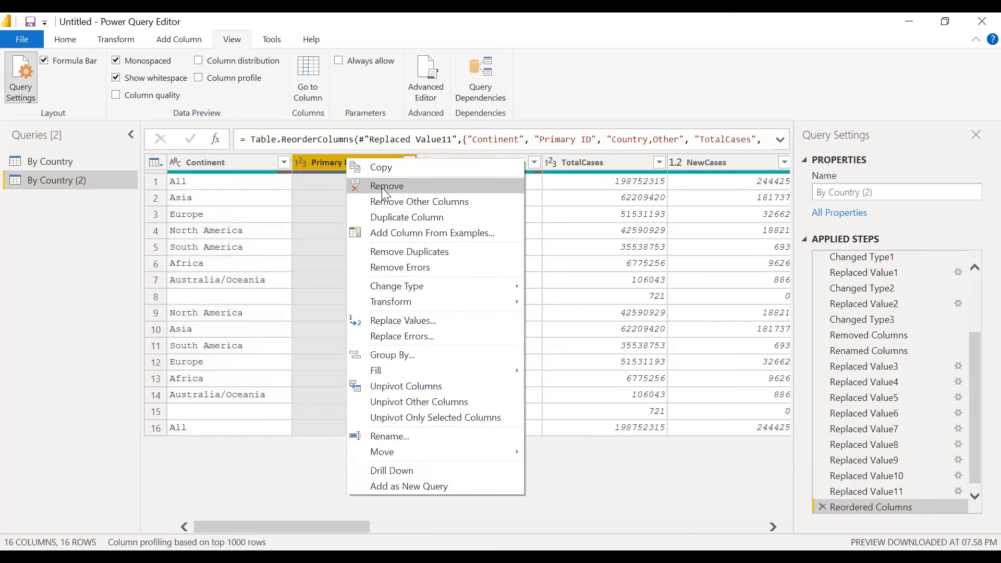
left_click(386, 186)
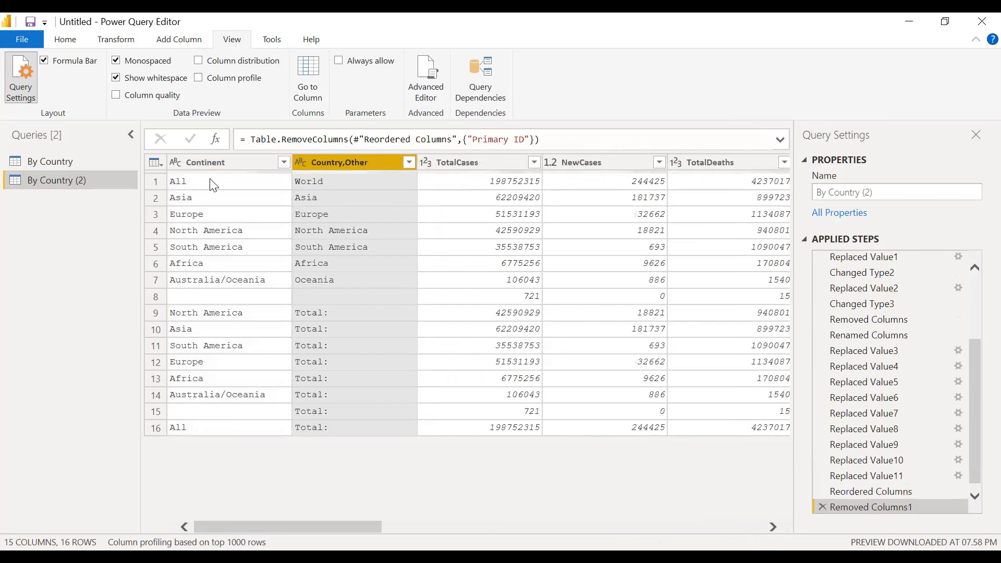
Step: Filter the Continent column to exclude the blank and All values
left_click(284, 162)
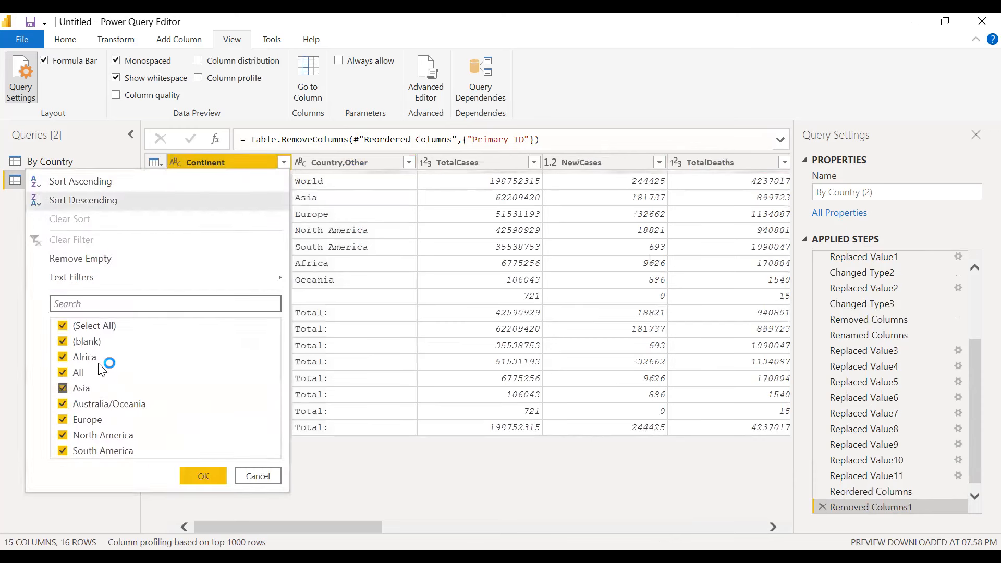
left_click(63, 341)
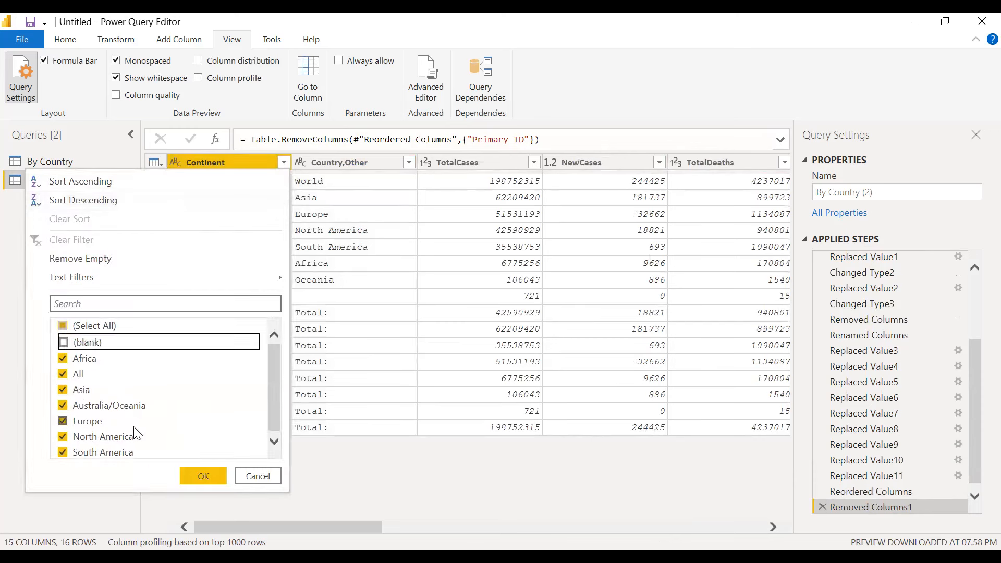
left_click(63, 373)
left_click(202, 475)
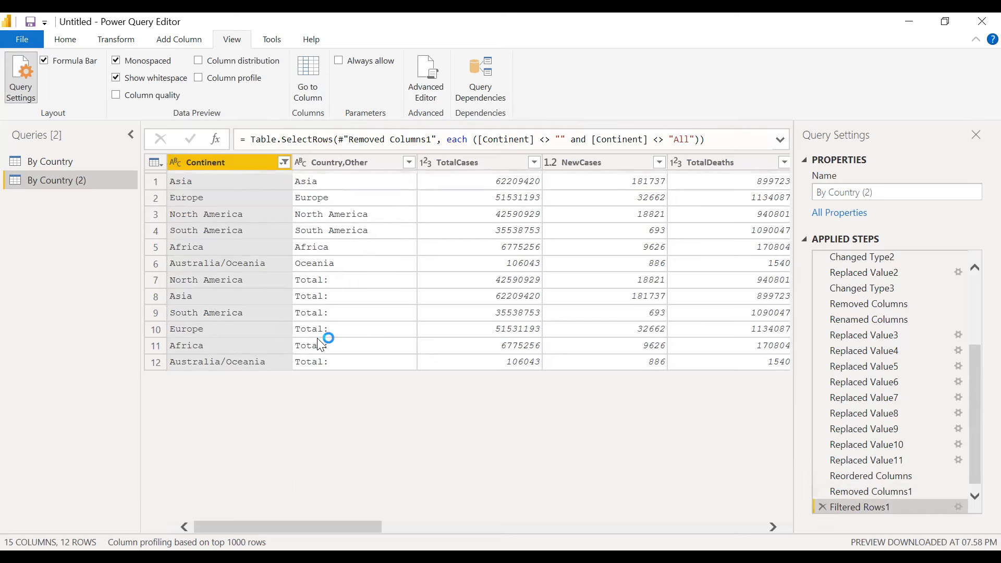
Step: Filter the Country,Other column to exclude the Total: rows
left_click(409, 162)
left_click(188, 435)
left_click(327, 459)
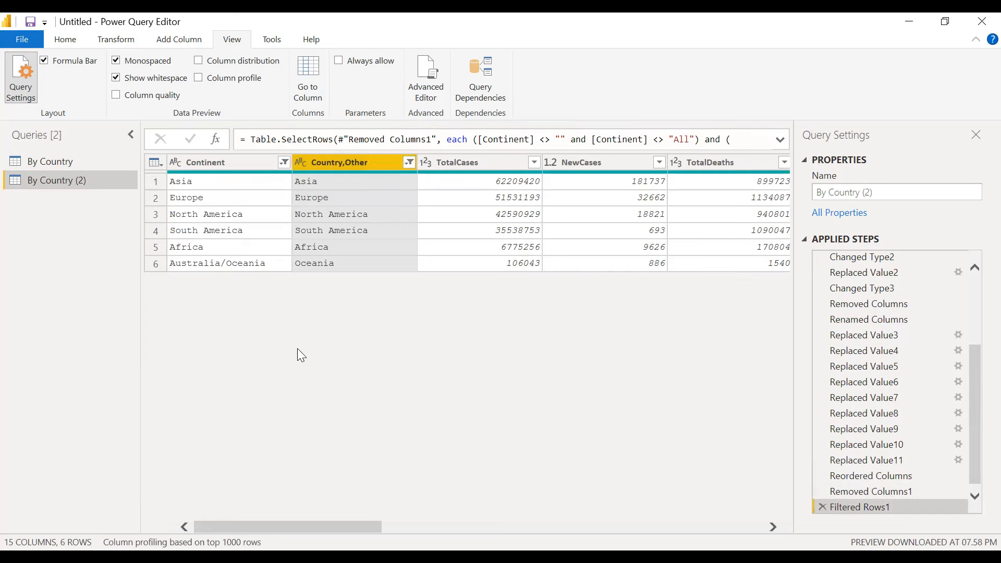
Step: Rename the By Country (2) query as By Continent
double_click(63, 181)
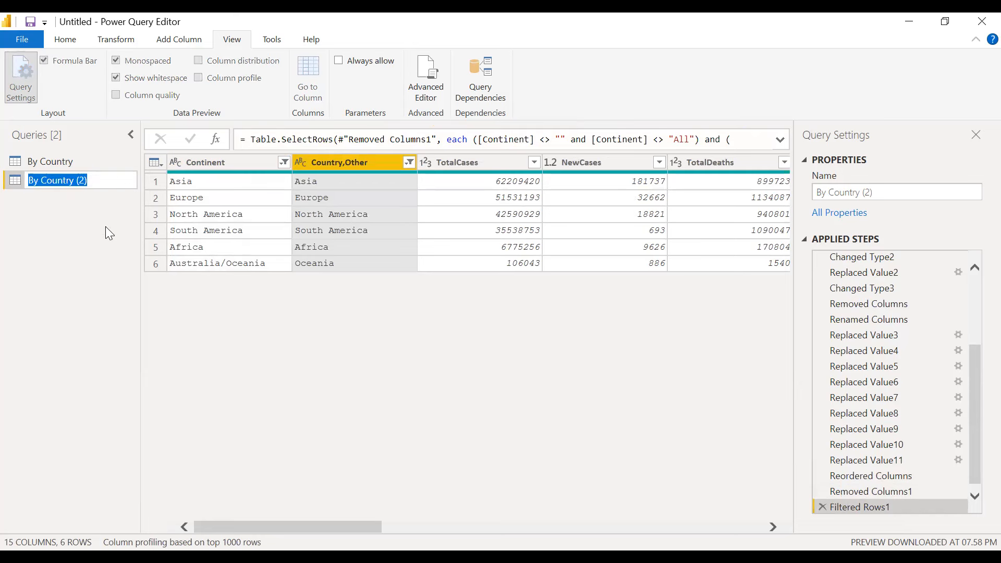
type("By")
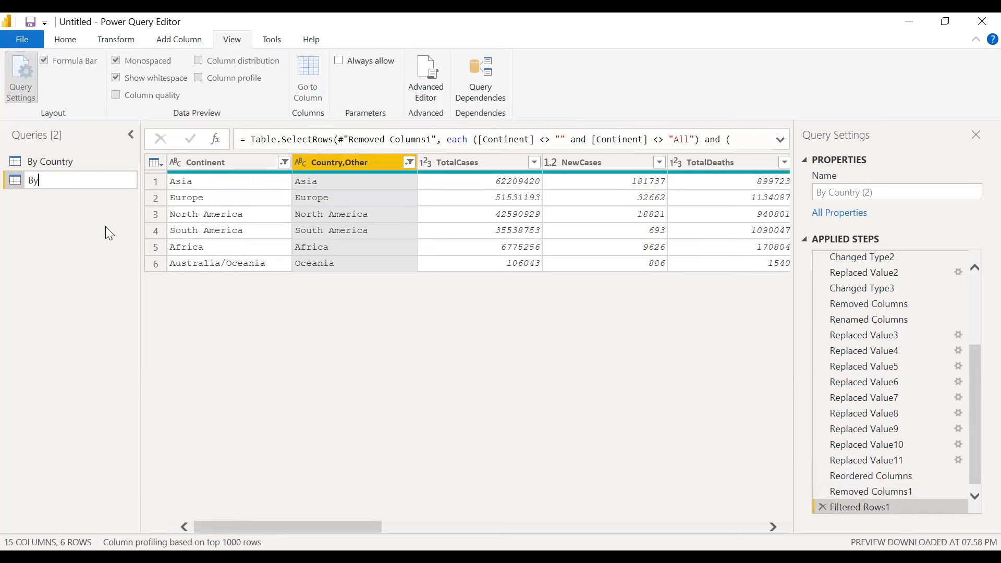
type(" Continent")
key("Return")
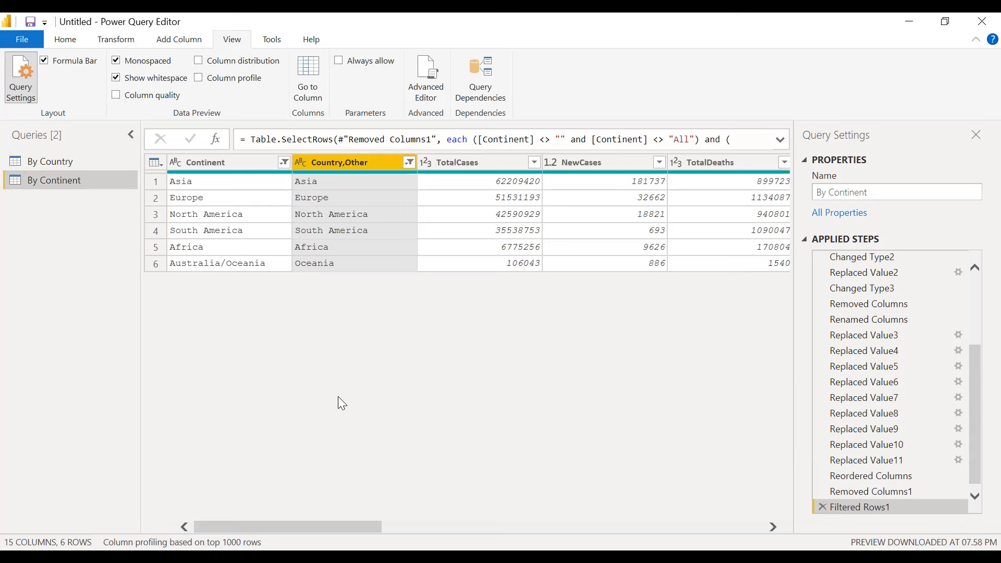
Step: Apply the pending query changes and close the Power Query Editor to load both tables
left_click(65, 40)
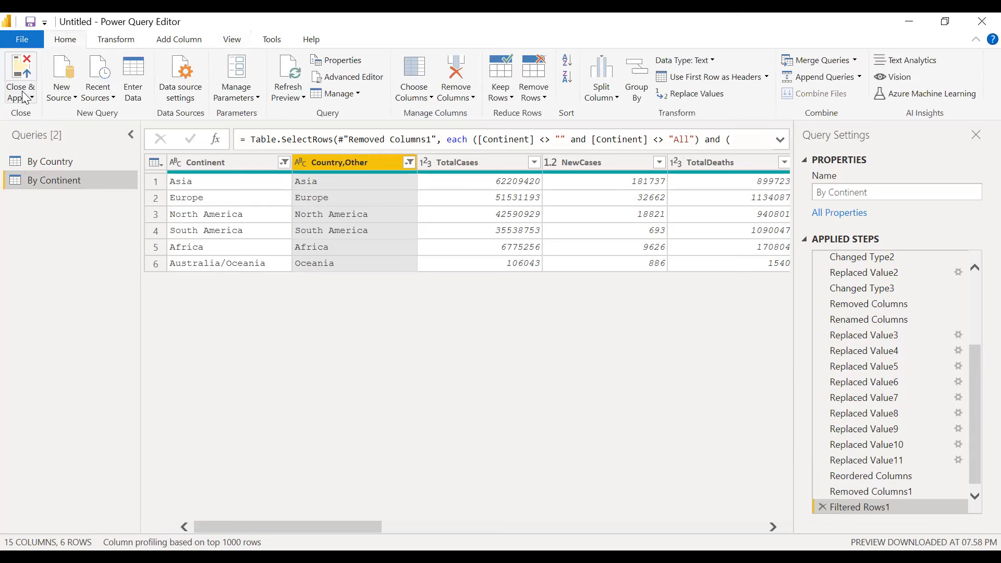
left_click(21, 94)
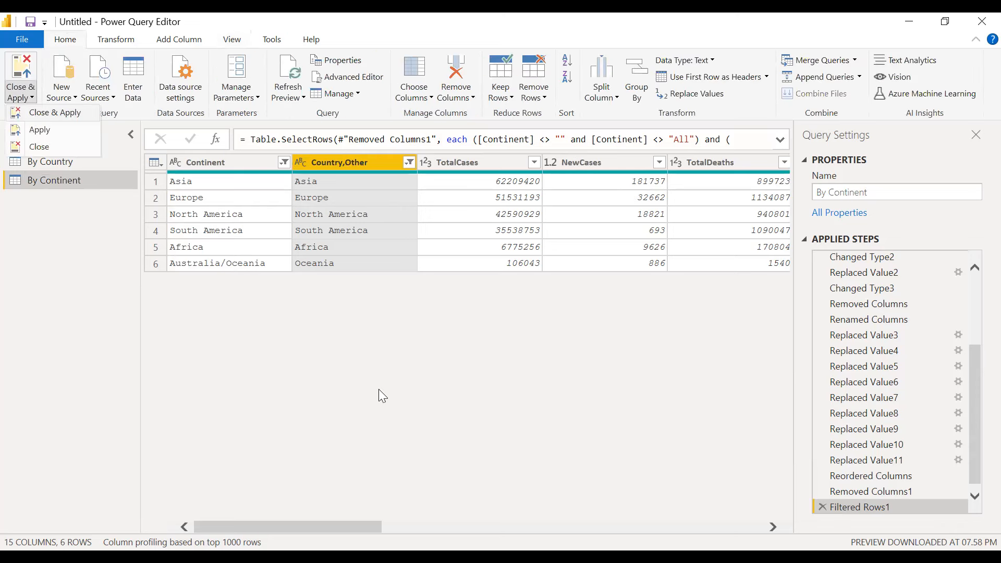
left_click(32, 114)
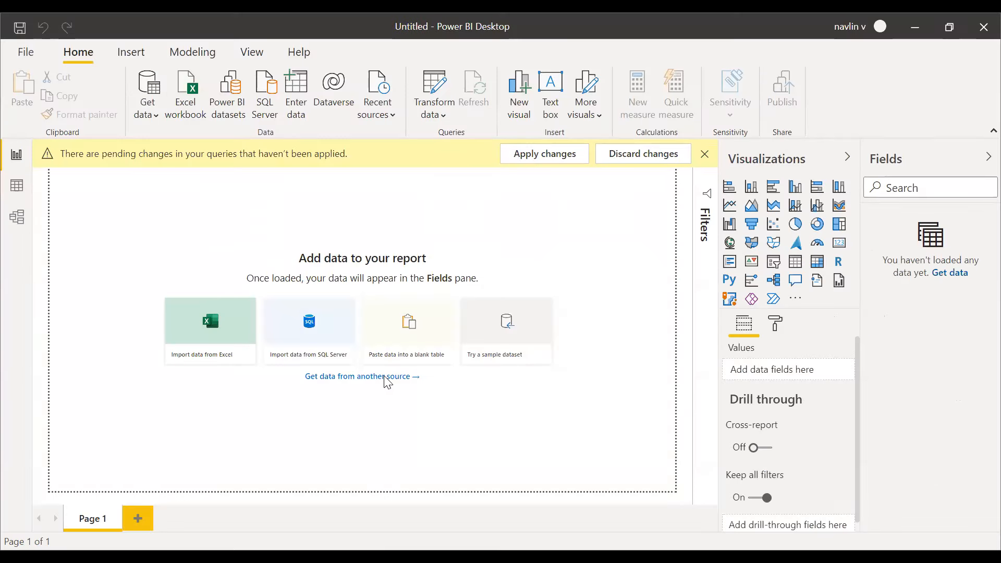
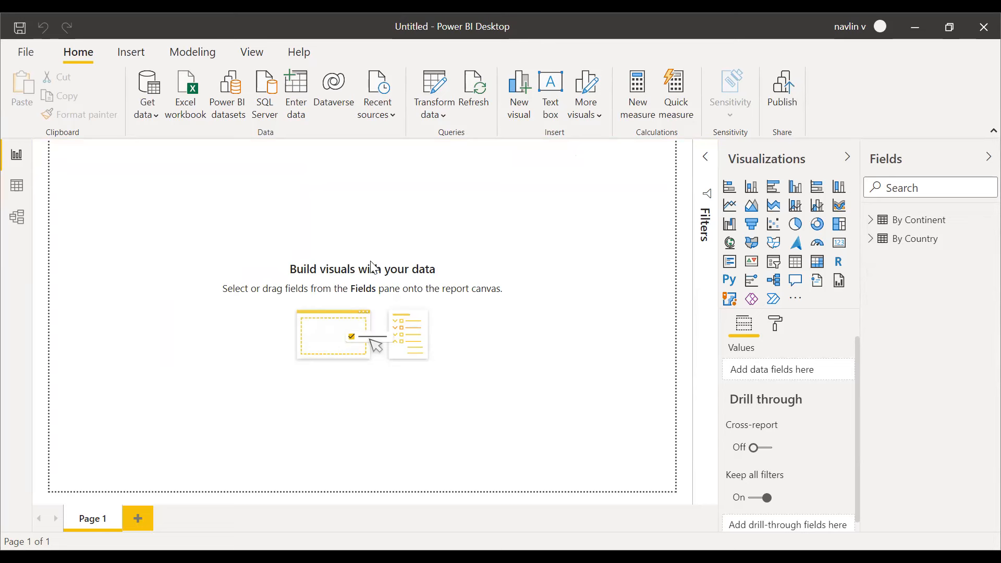
Step: Examine the loaded By Continent table in the Data view, including its Country,Other column and list of fields
left_click(17, 185)
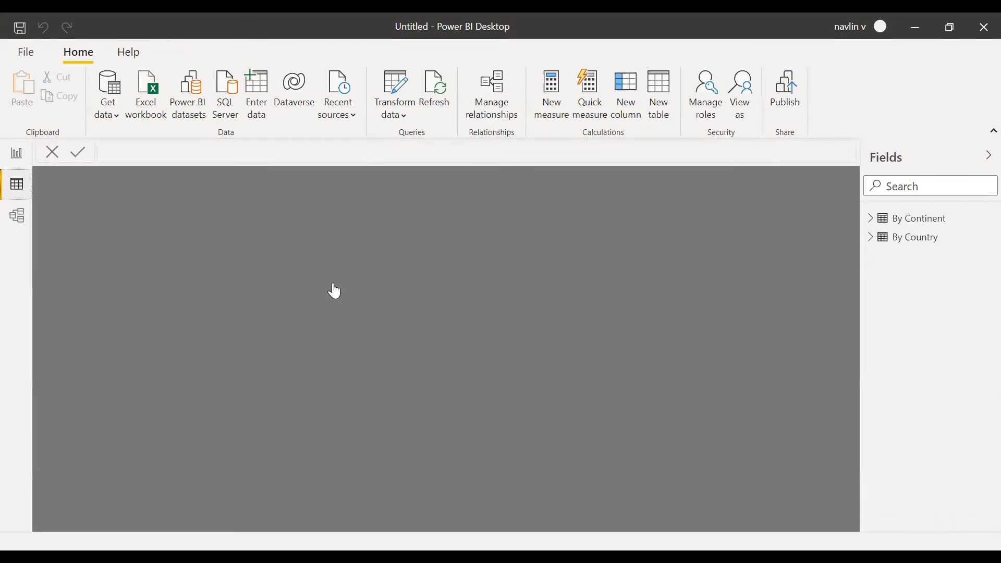
left_click(895, 221)
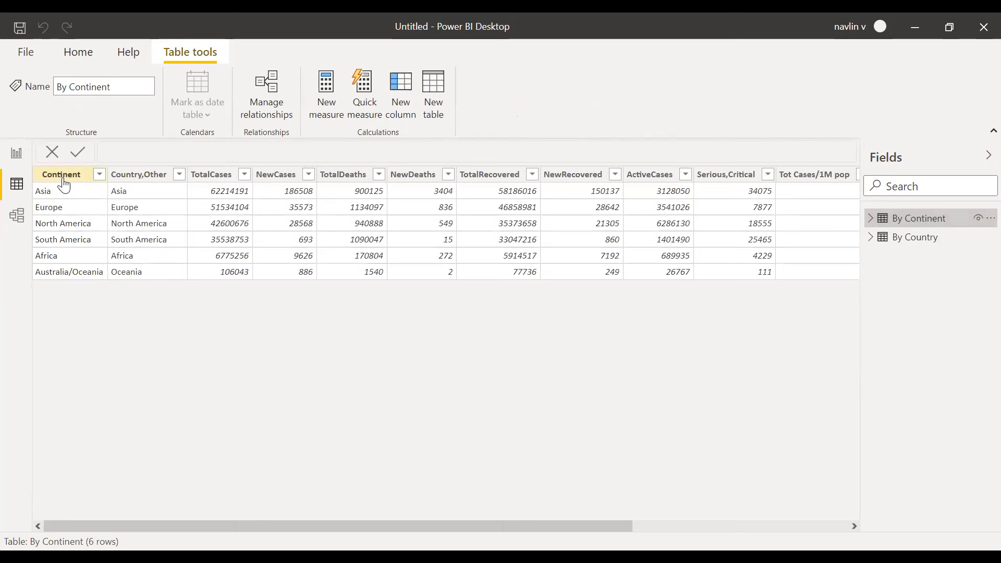
left_click(122, 178)
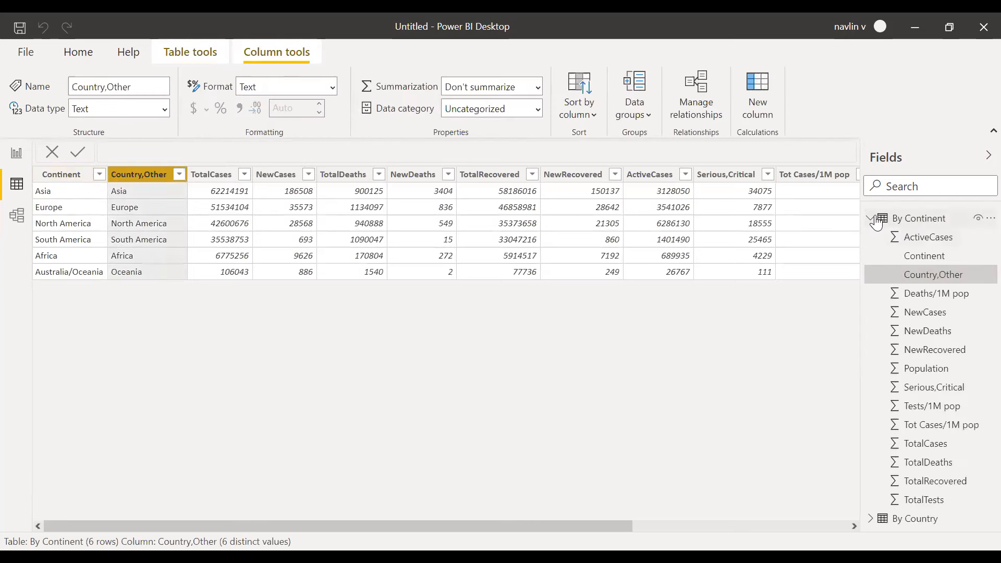
left_click(870, 219)
right_click(912, 221)
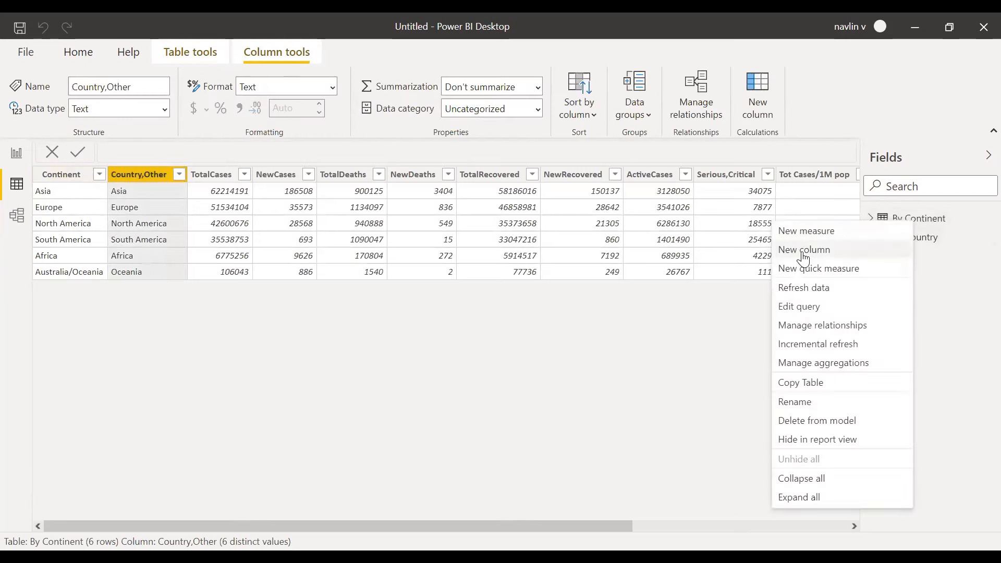
left_click(551, 333)
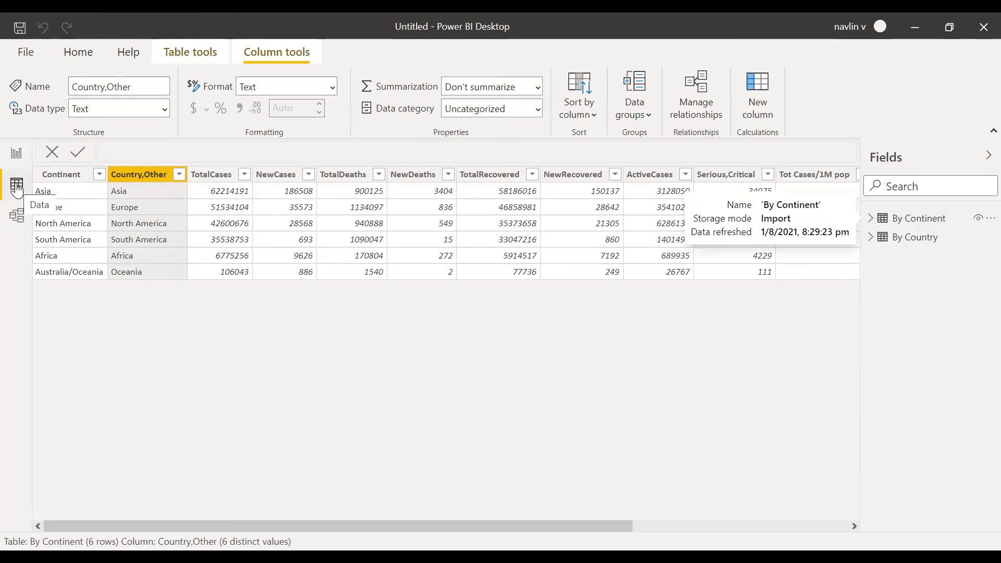
Step: Open the By Continent query for editing and add an index column starting from 1
right_click(917, 221)
left_click(813, 304)
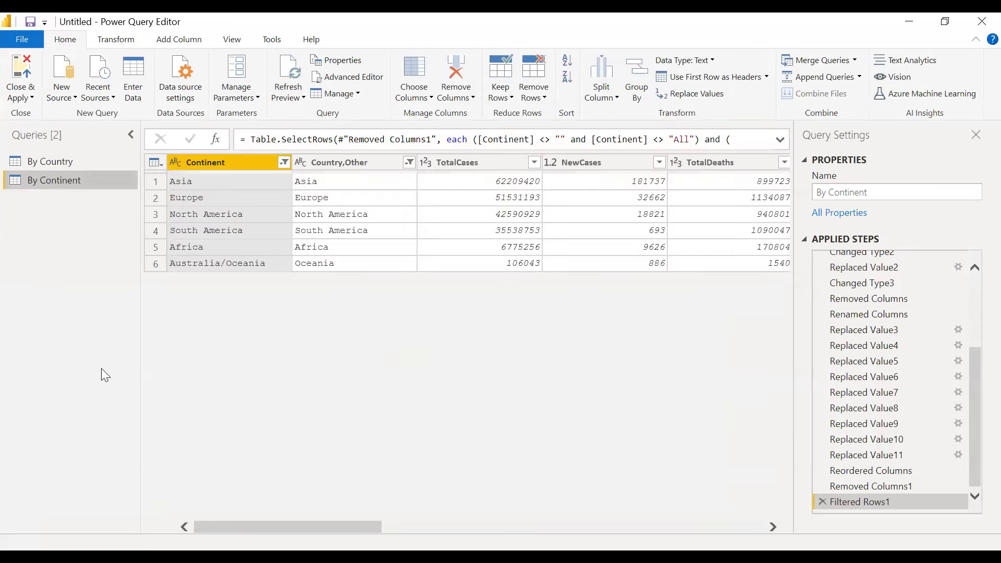
left_click(59, 159)
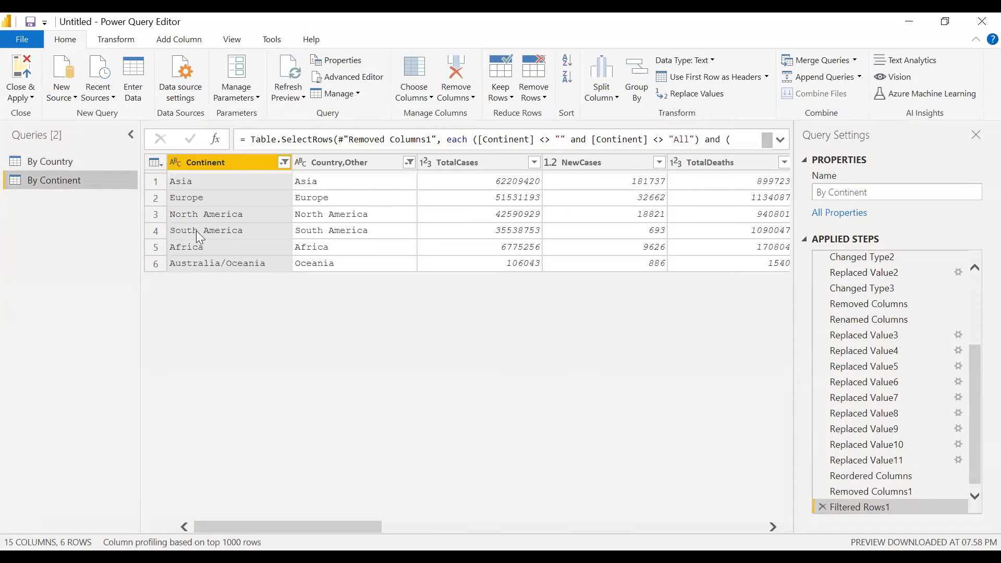
left_click(157, 162)
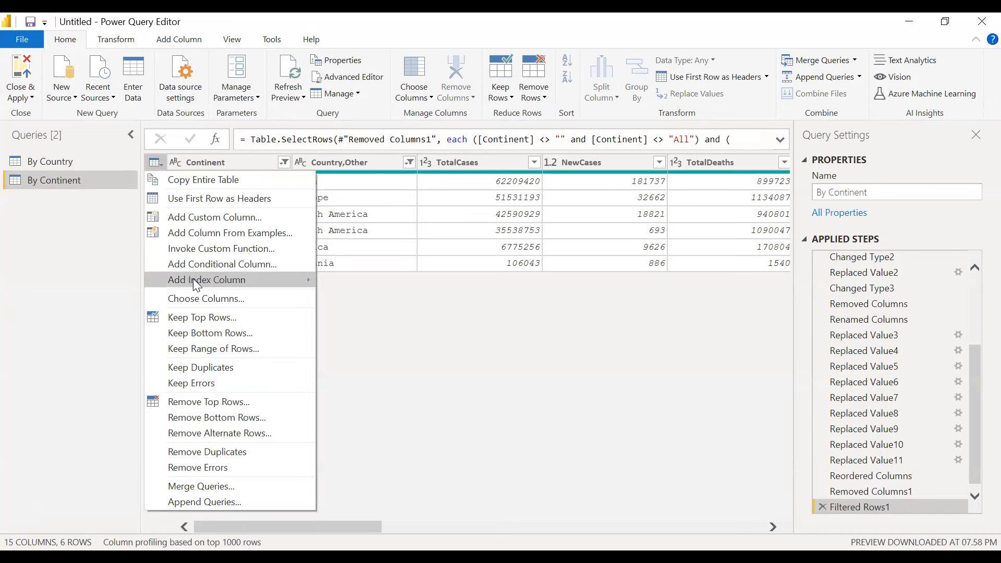
mouse_move(193, 285)
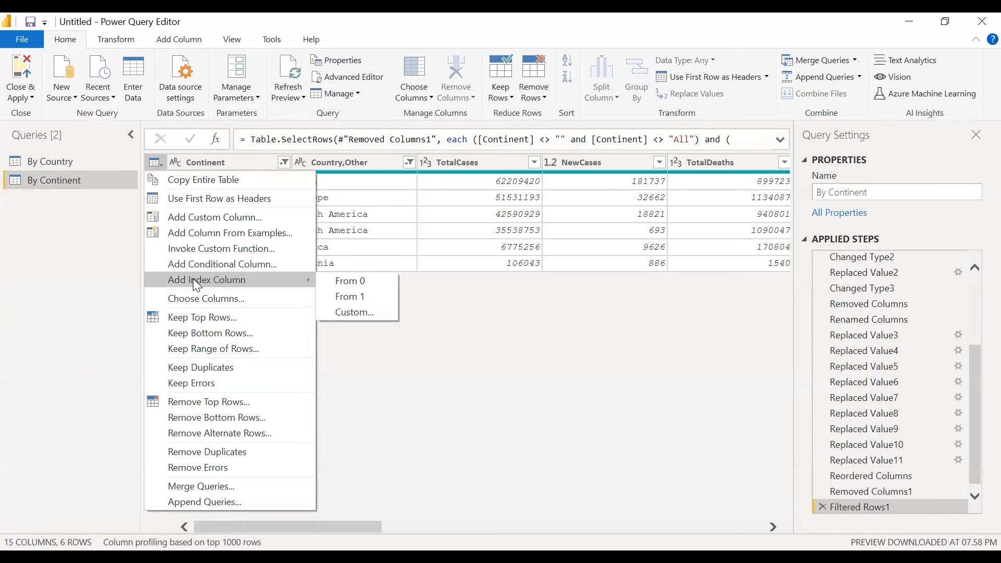
left_click(351, 293)
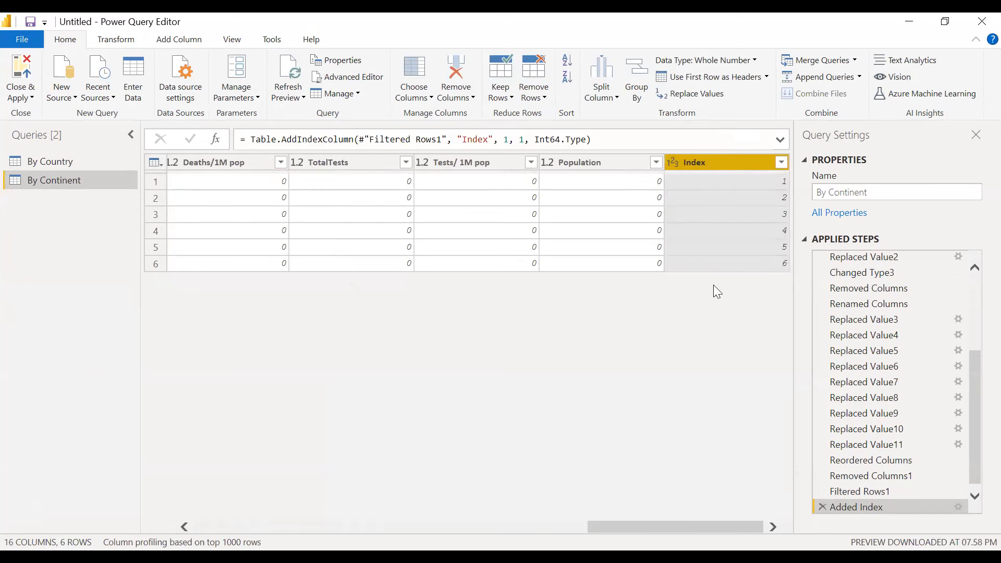
Step: Move the Index column of By Continent to the beginning of the table
right_click(721, 159)
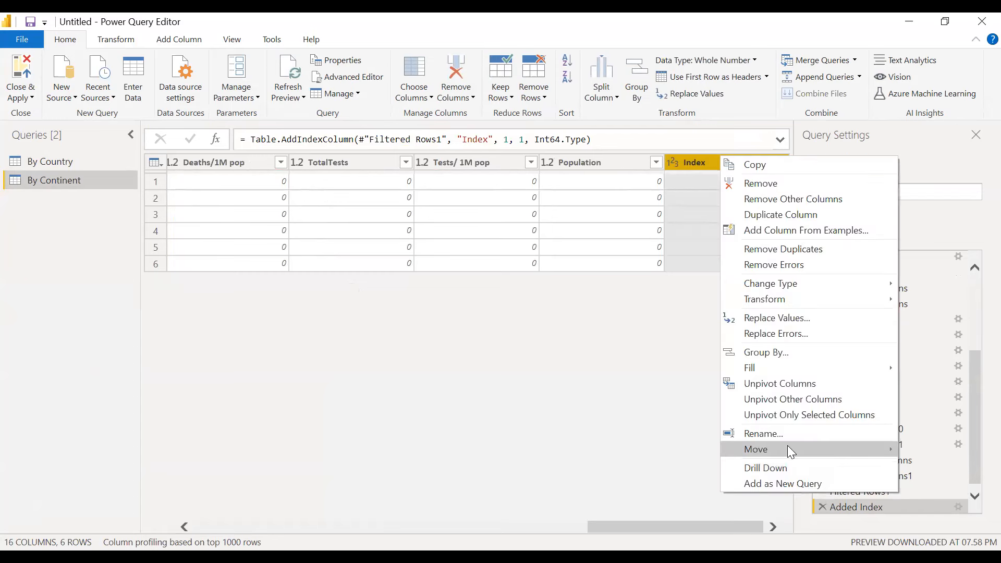
mouse_move(788, 445)
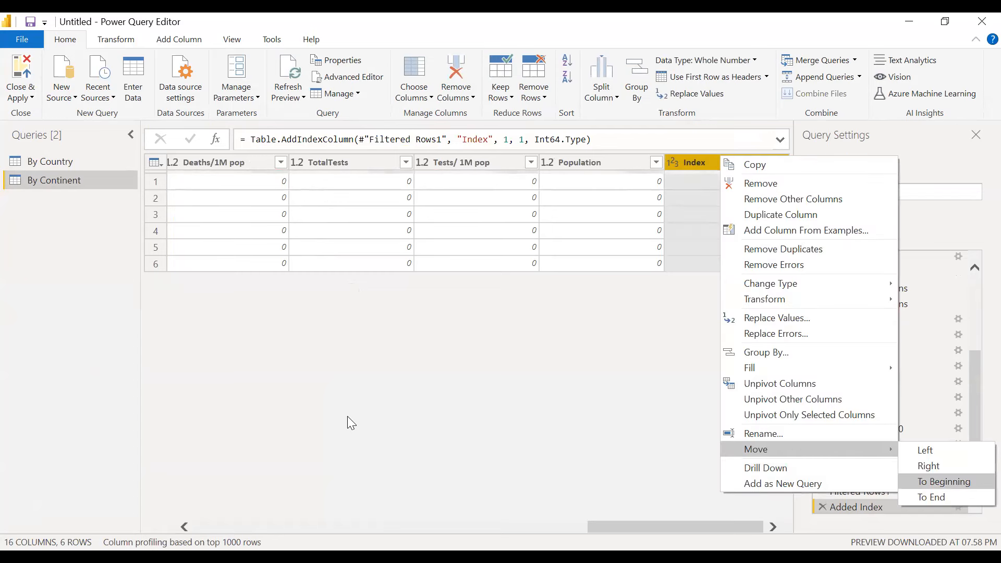
key("Return")
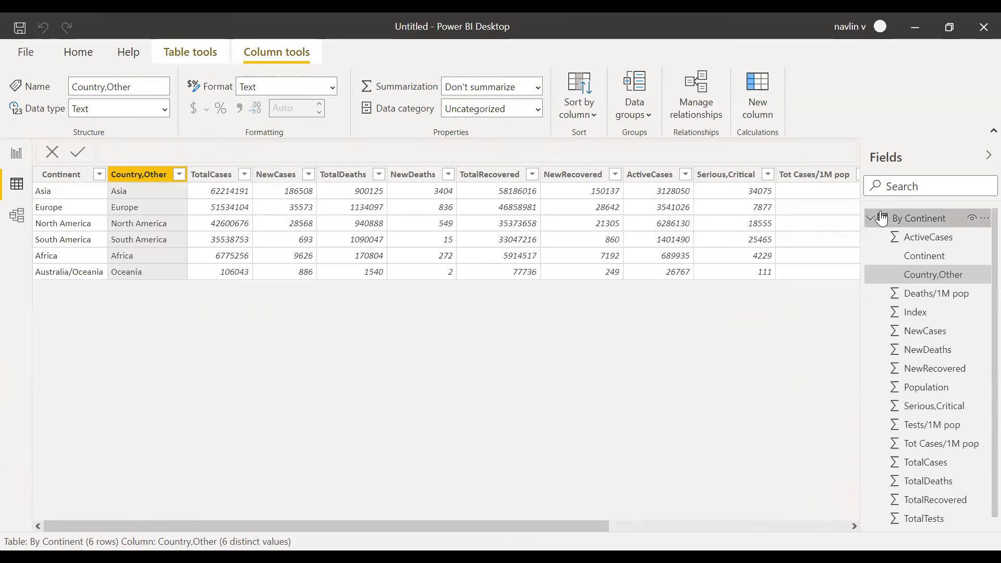
Step: Reopen the By Continent query for editing from the loaded tables in the Data view
left_click(907, 219)
right_click(907, 218)
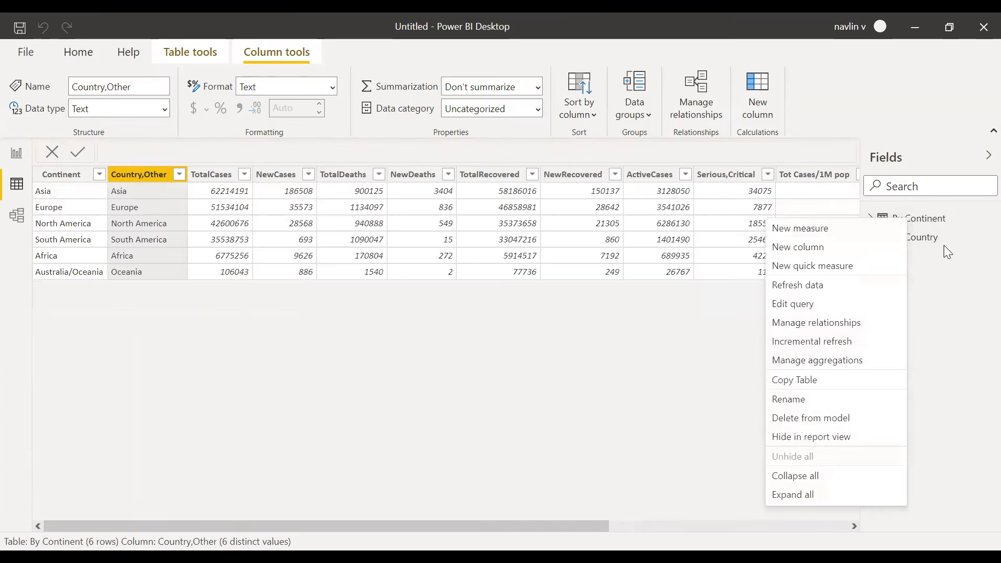
left_click(937, 271)
right_click(923, 225)
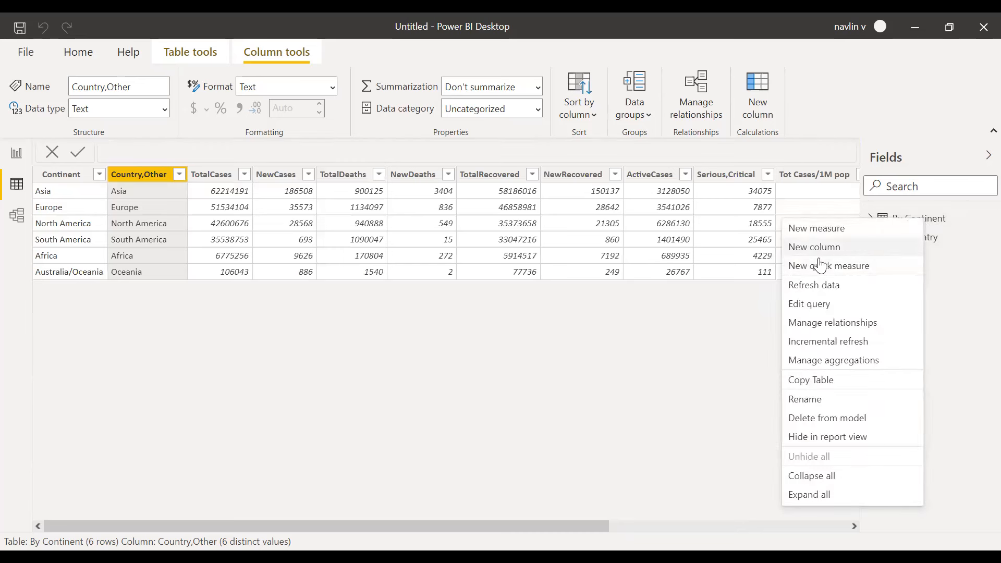
left_click(813, 305)
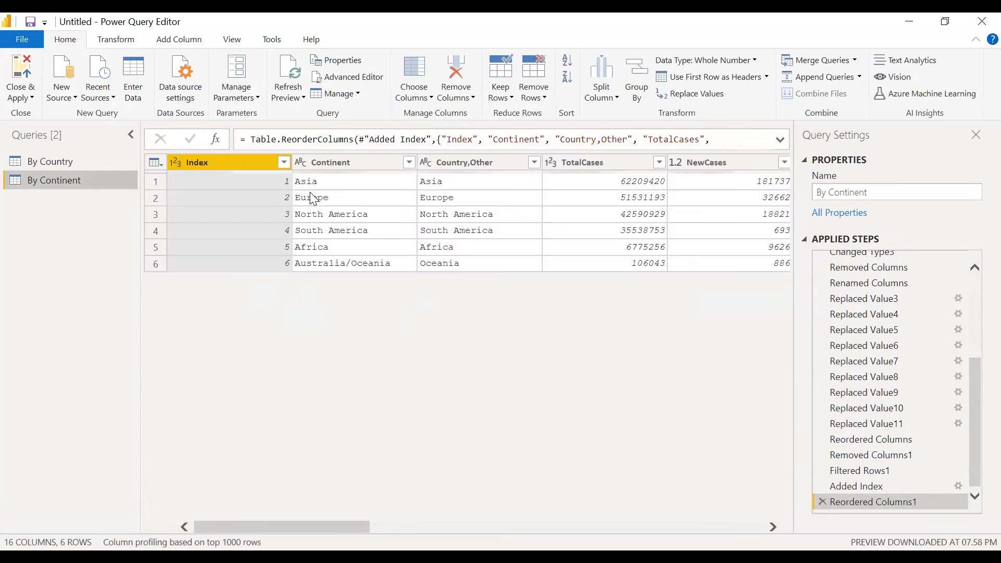
Step: Compare the Continent and Country,Other filter values at the Reordered Columns1 and Removed Columns1 steps, and review the Added Index and Filtered Rows1 steps
left_click(409, 162)
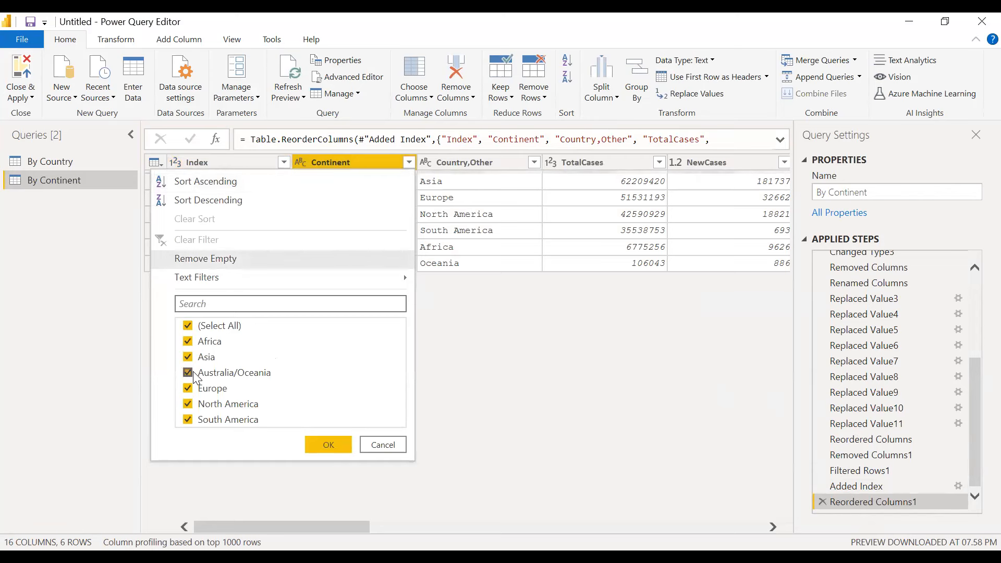
left_click(499, 164)
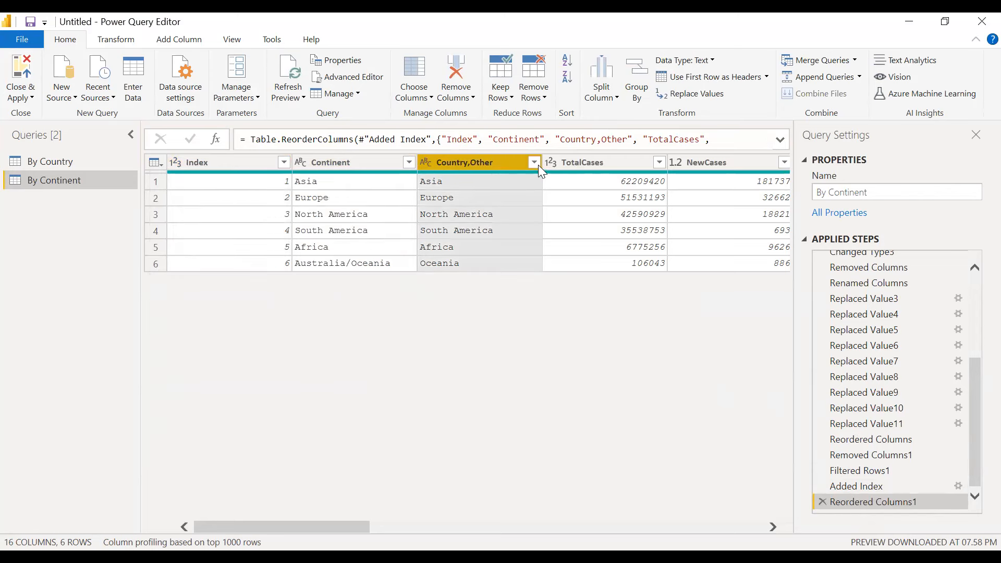
left_click(534, 162)
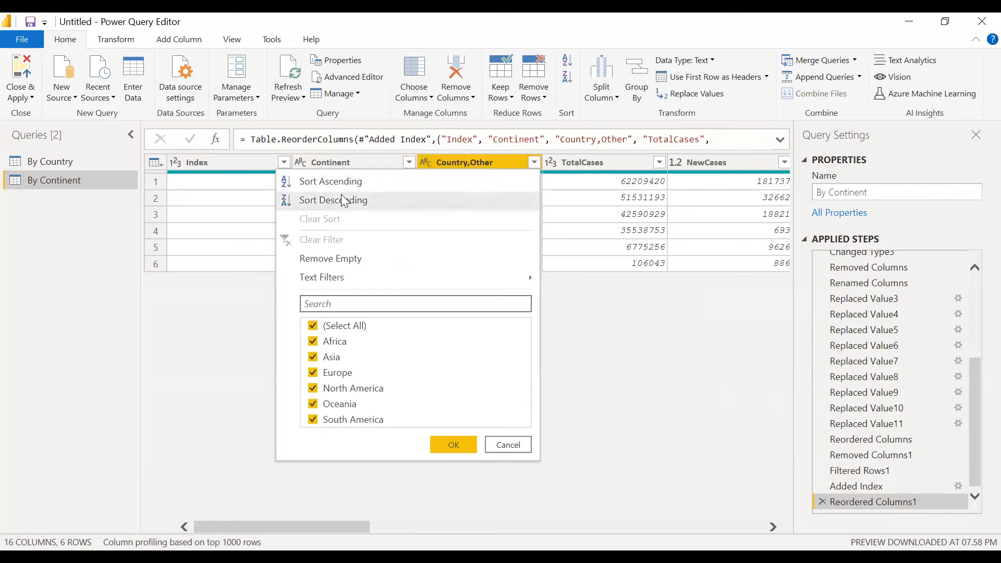
left_click(861, 487)
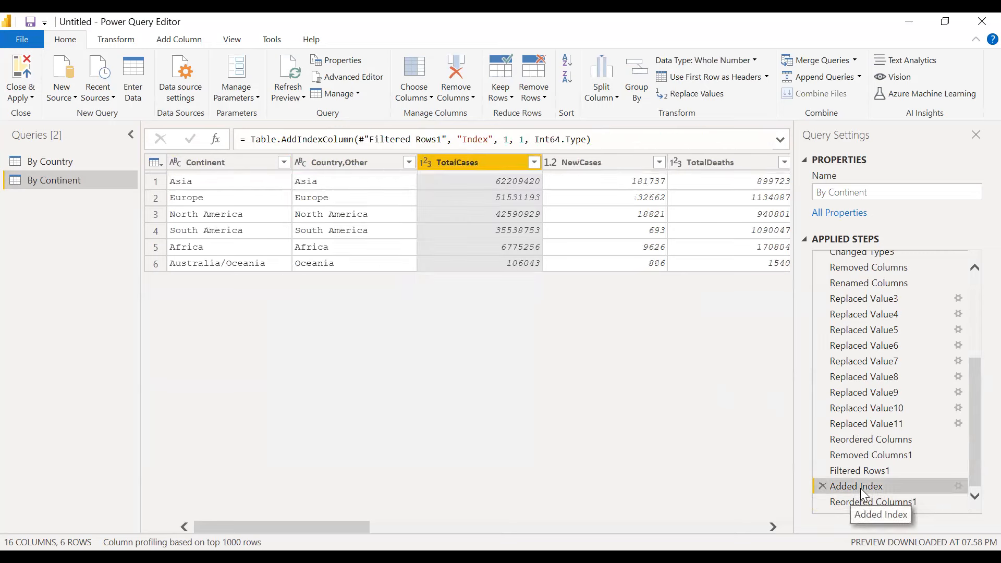
left_click(859, 470)
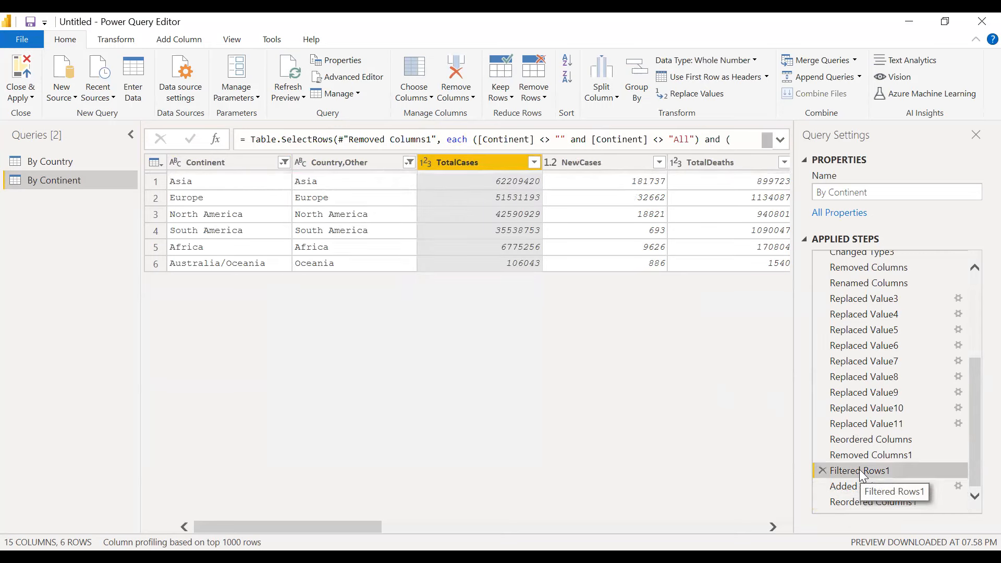
left_click(860, 455)
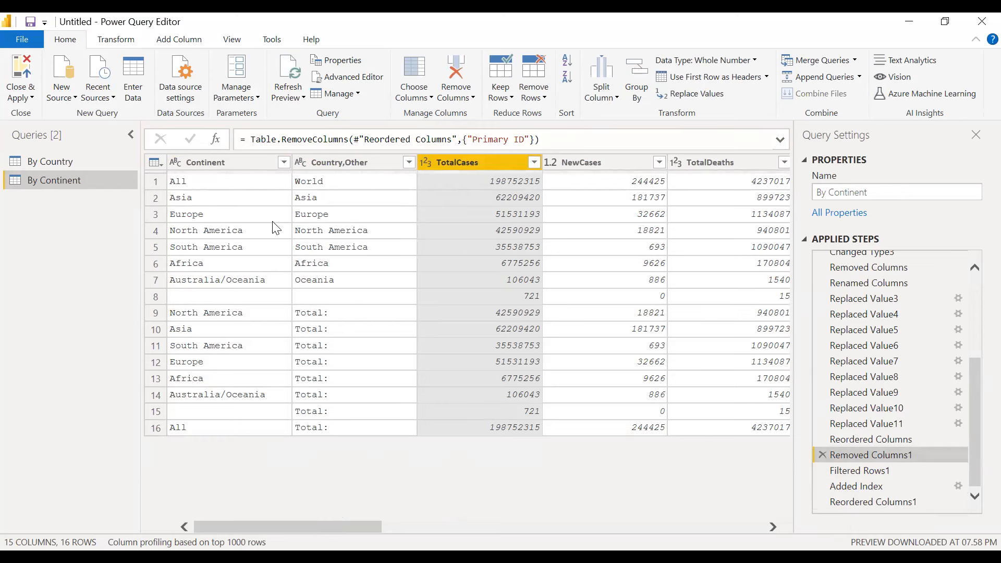
left_click(283, 162)
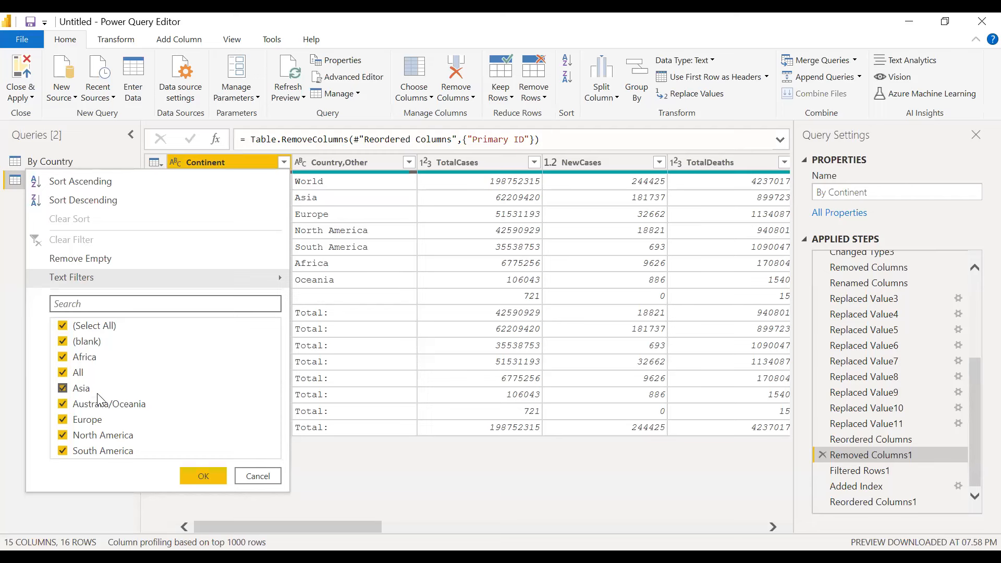
left_click(250, 476)
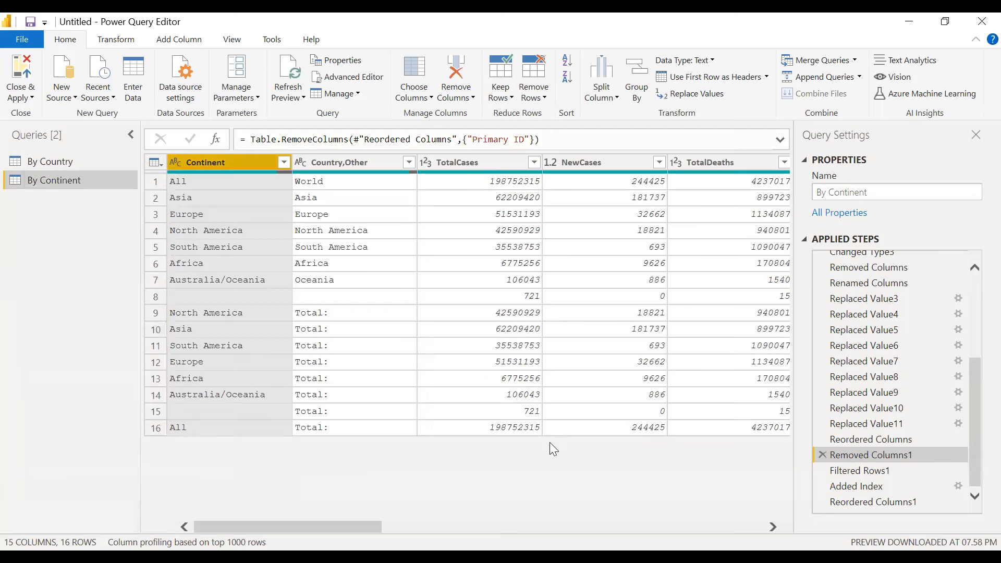
left_click(366, 164)
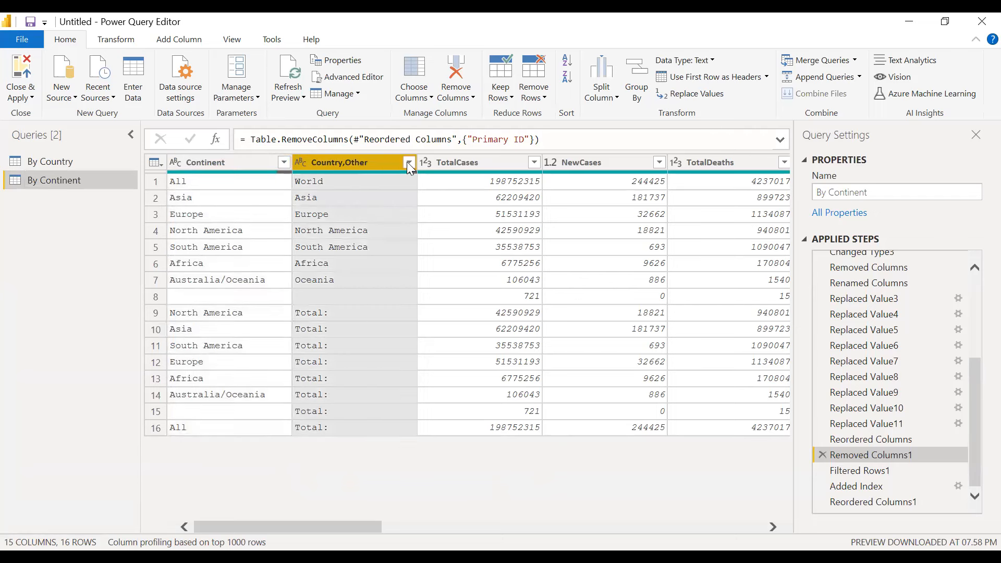
left_click(409, 163)
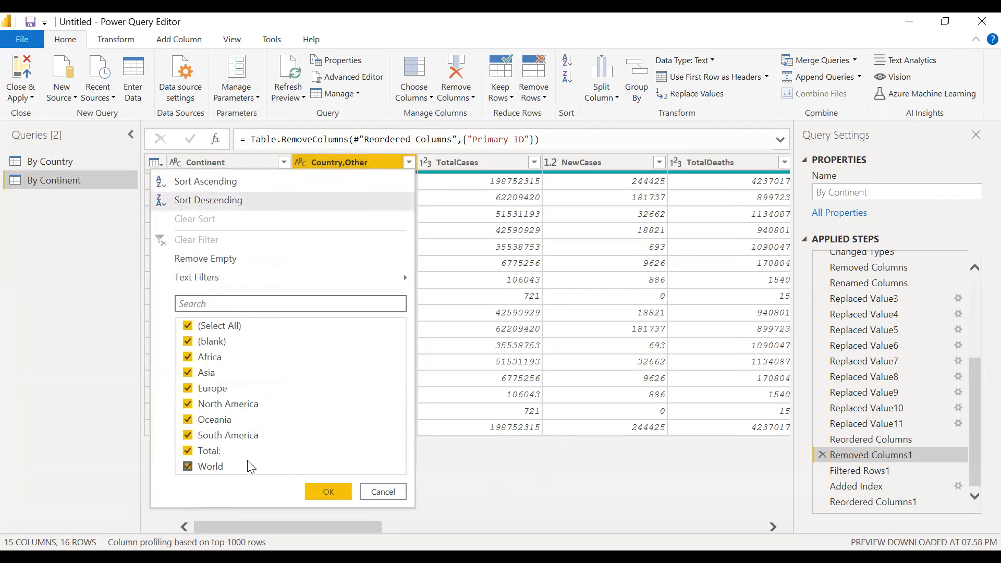
left_click(383, 492)
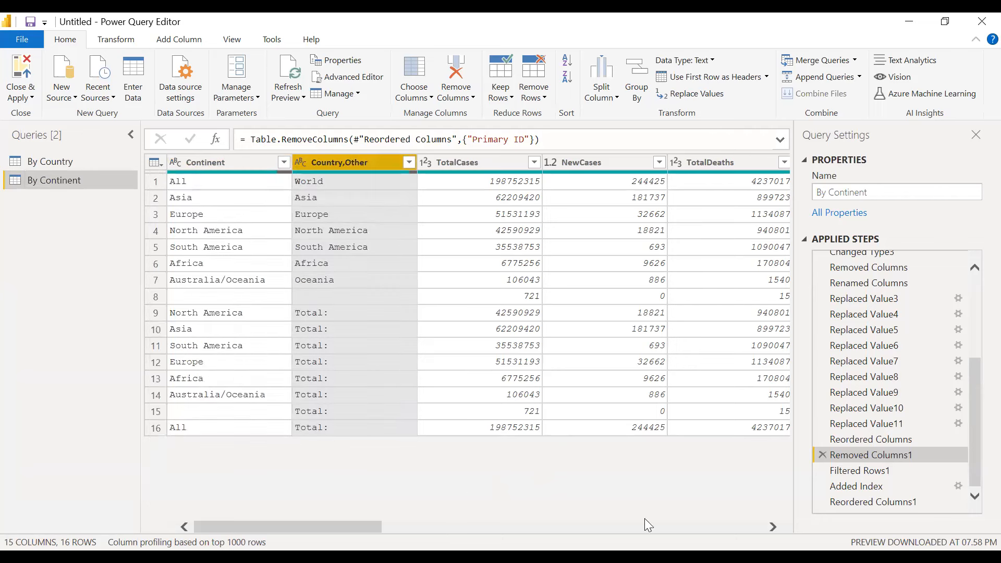
left_click(880, 470)
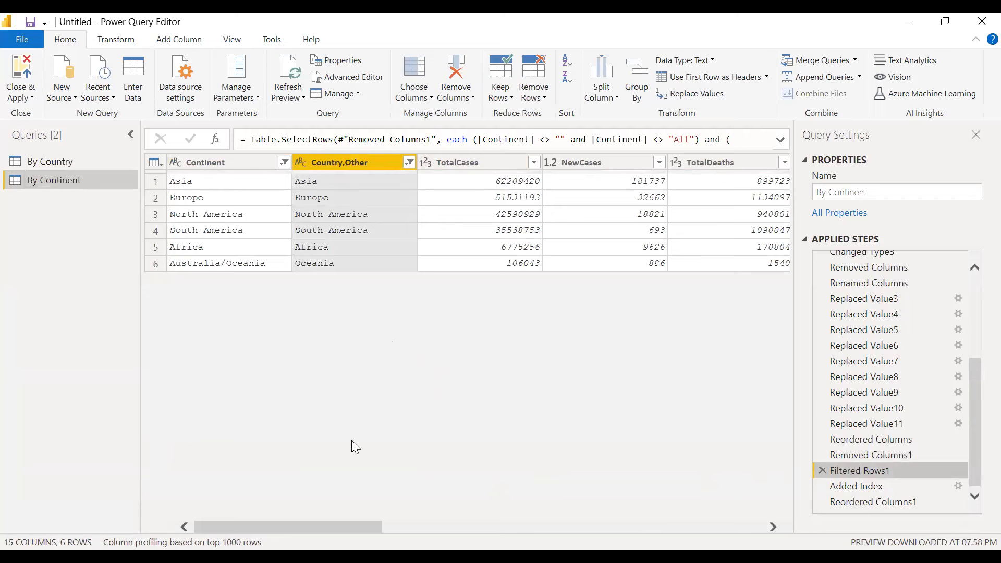
Step: Compare the By Continent rows at the Removed Columns1, Filtered Rows1, Added Index and Reordered Columns1 steps
mouse_move(345, 522)
left_mouse_down()
mouse_move(353, 524)
mouse_move(332, 526)
left_mouse_up()
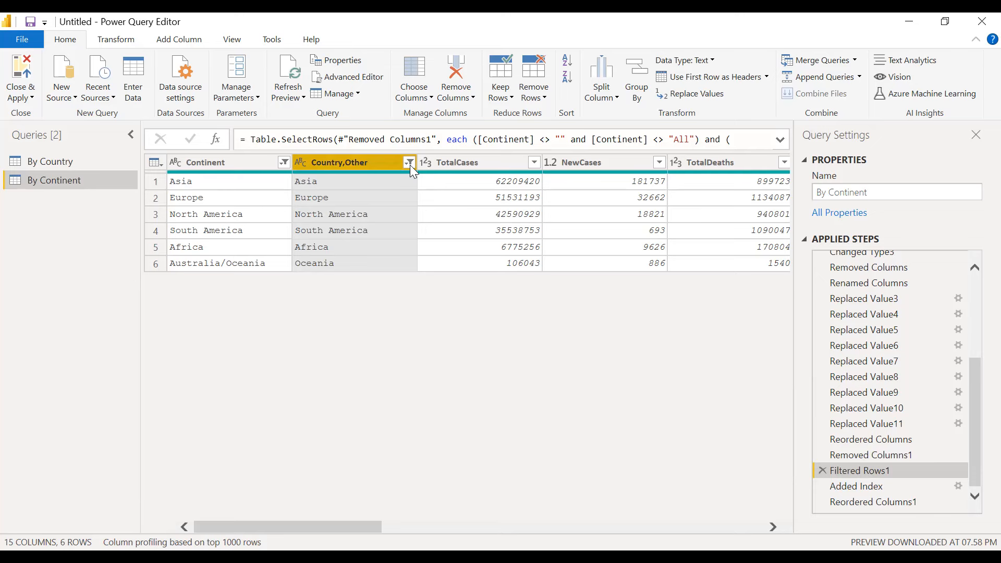
left_click(886, 453)
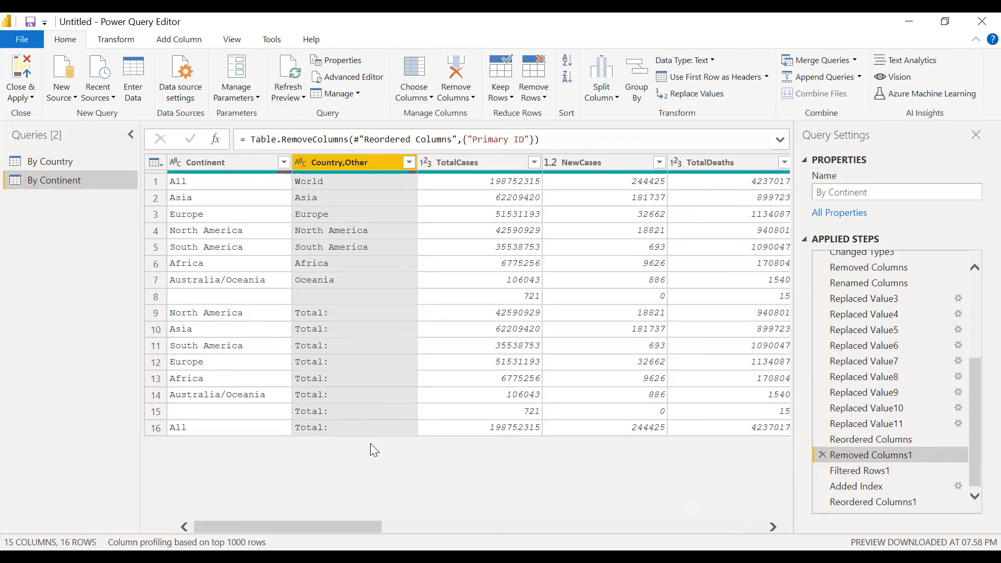
left_click(861, 502)
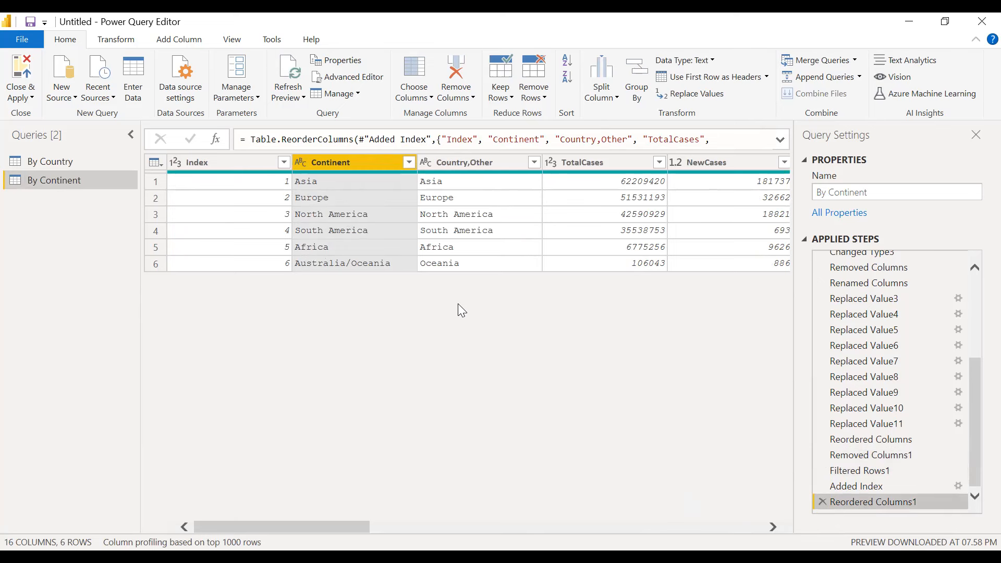
left_click(857, 486)
left_click(859, 469)
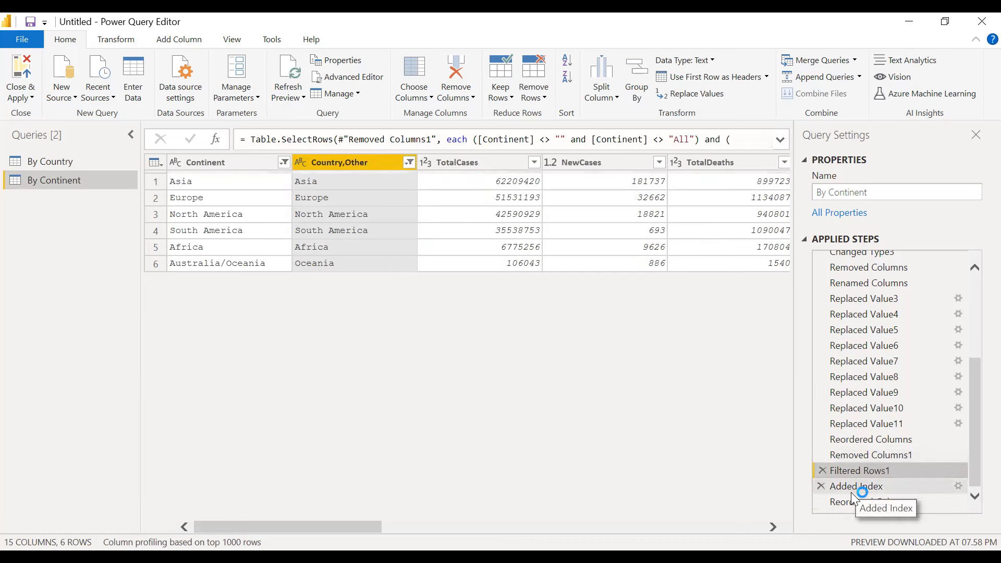
left_click(866, 501)
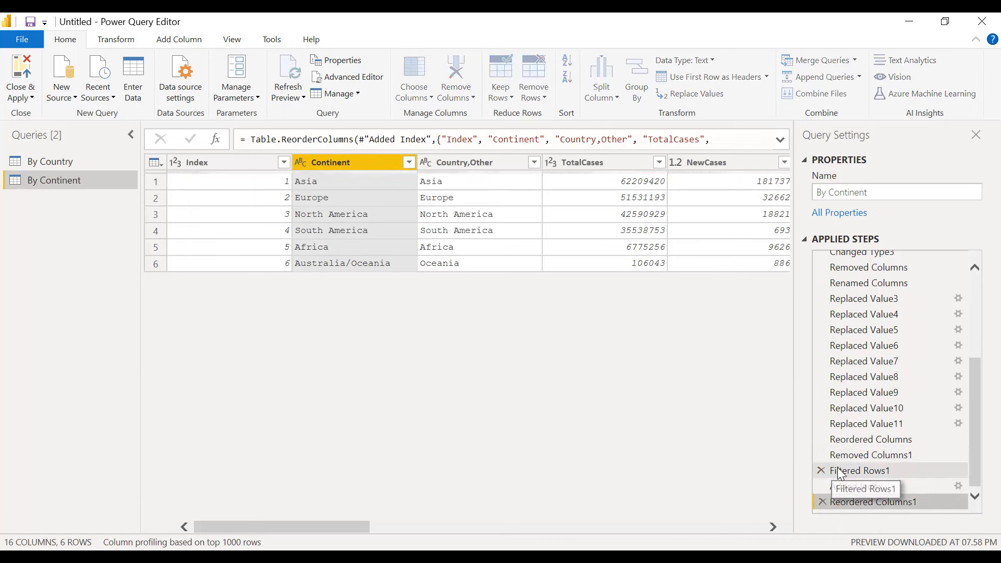
left_click(835, 472)
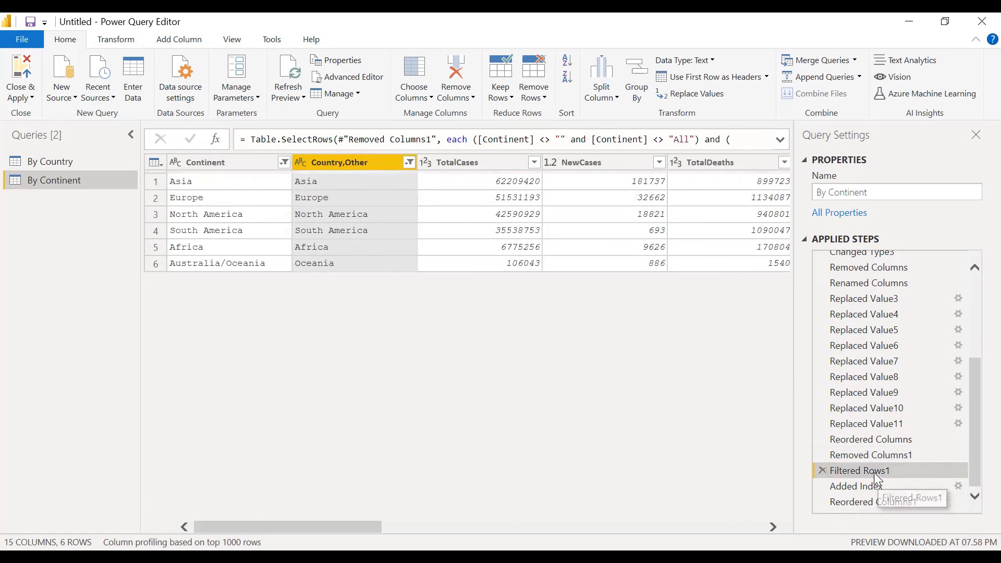
left_click(847, 503)
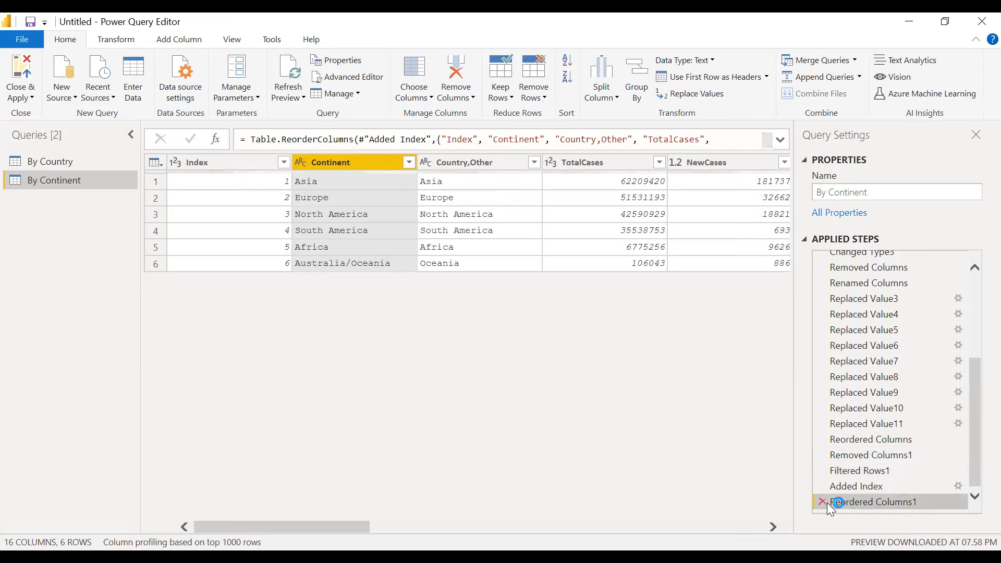
left_click(838, 472)
left_click(847, 488)
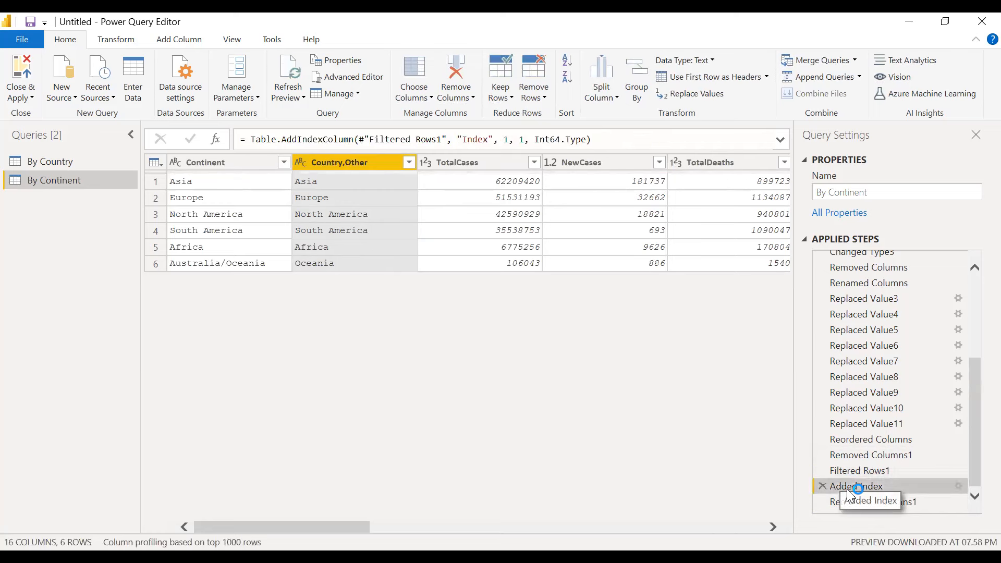
left_click(856, 473)
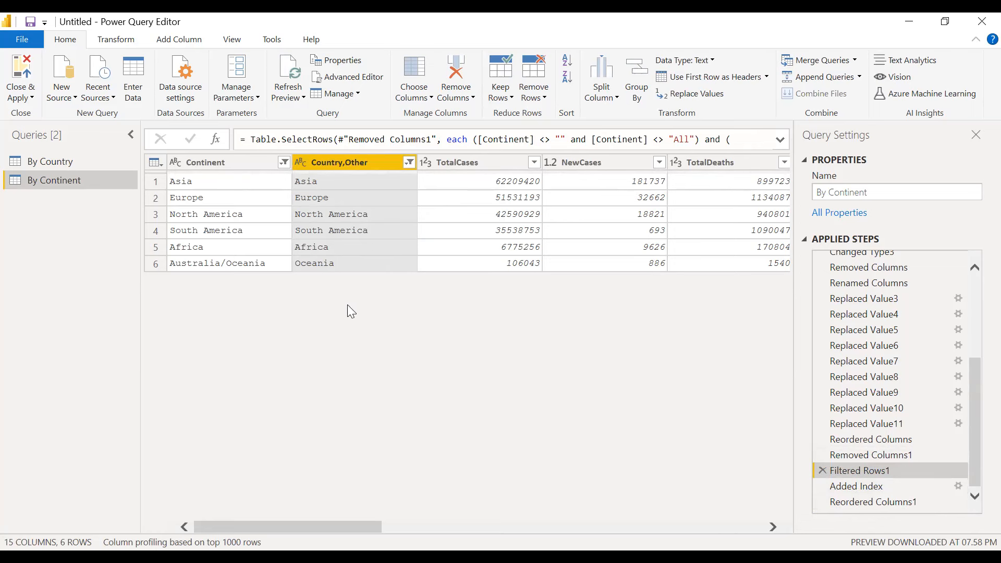
Step: Remove the Country,Other column from By Continent after its last applied step, Reordered Columns1
left_click(883, 503)
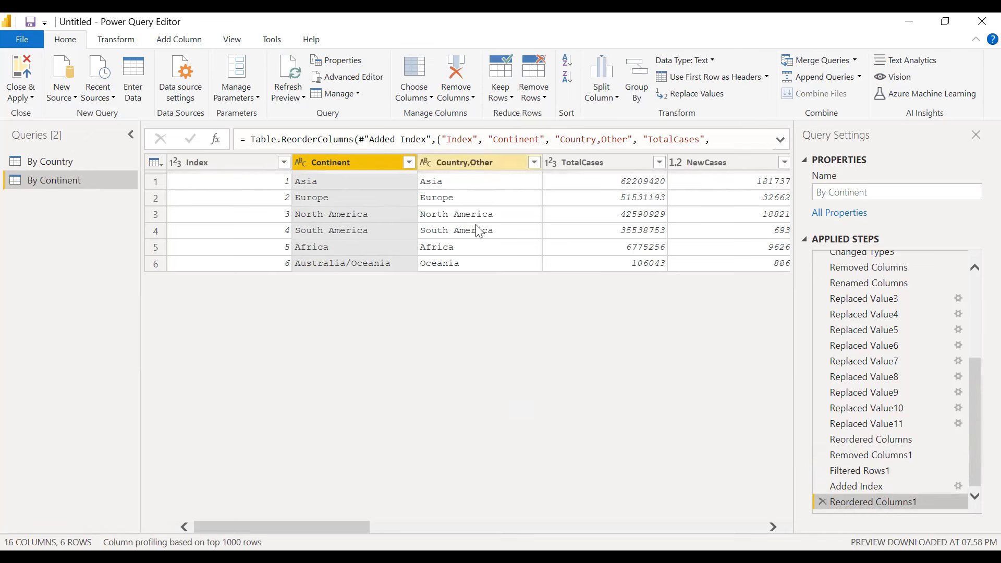
left_click(473, 166)
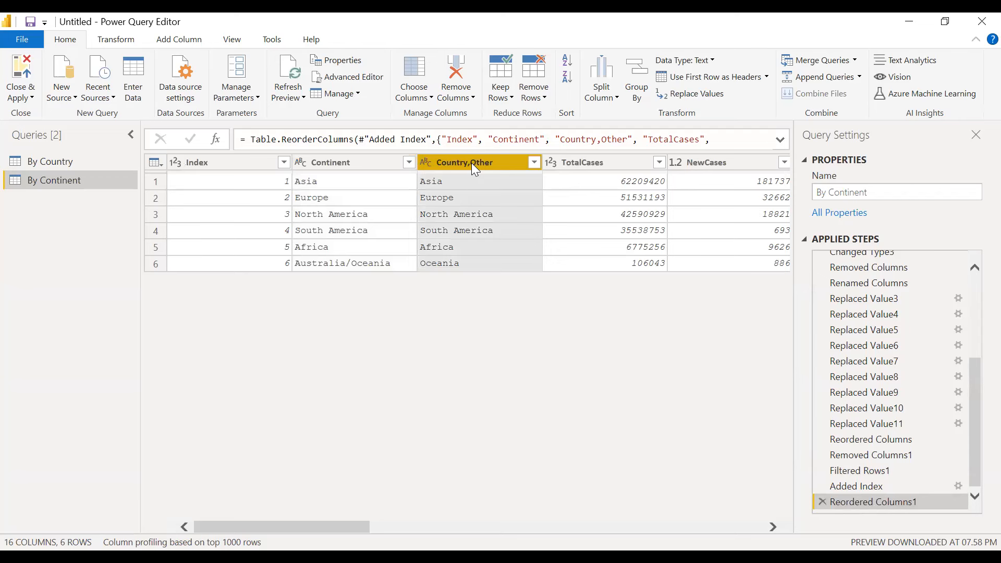
right_click(475, 168)
left_click(514, 192)
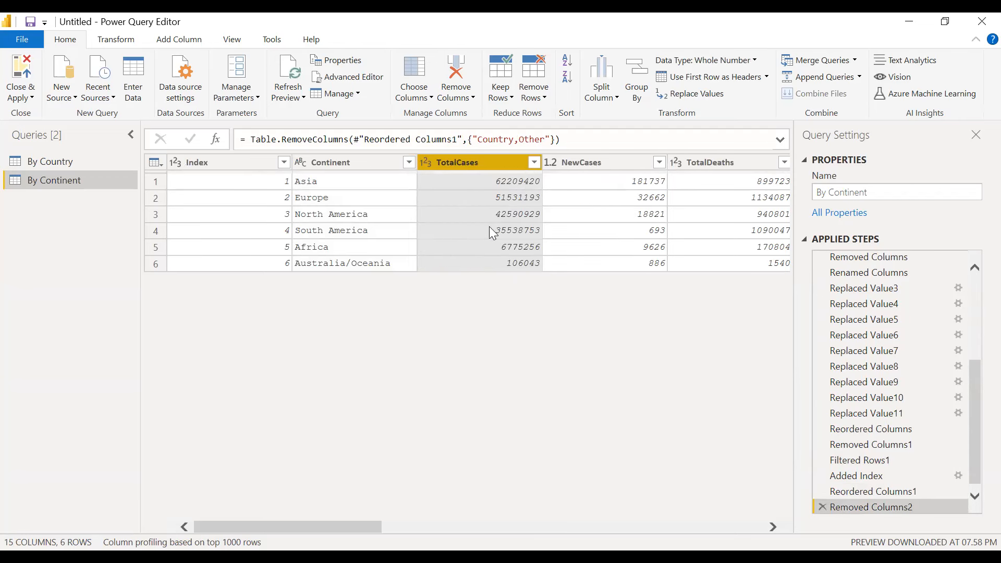
mouse_move(364, 530)
left_mouse_down()
mouse_move(388, 533)
mouse_move(341, 521)
mouse_move(500, 536)
mouse_move(743, 535)
mouse_move(359, 530)
left_mouse_up()
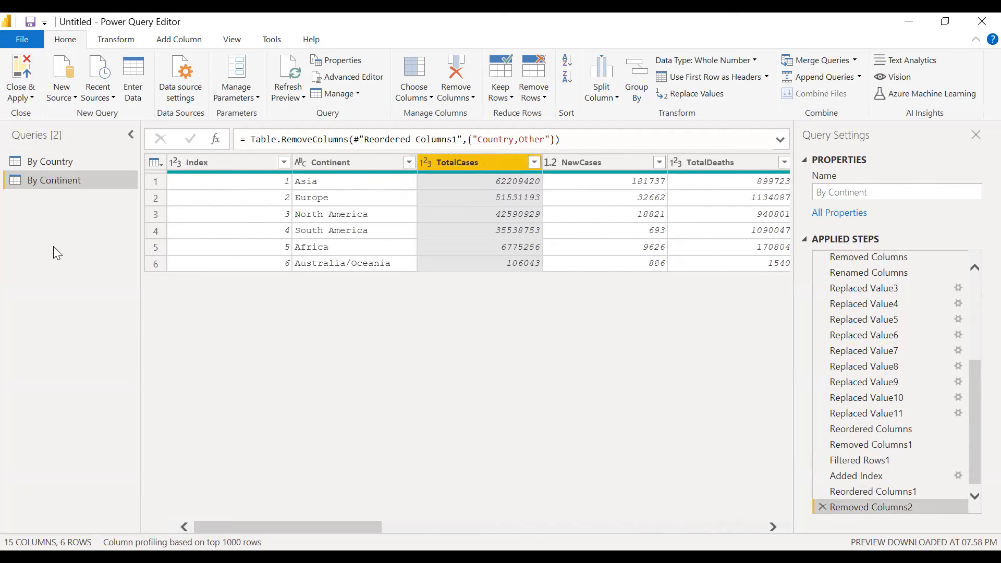
Step: Rename the Country,Other column of the By Country query as Country
left_click(71, 160)
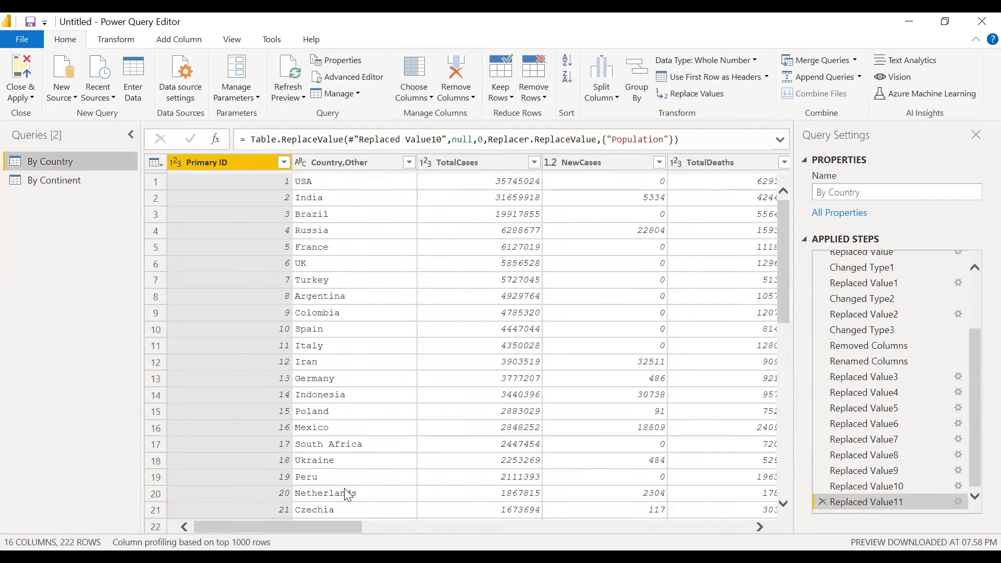
mouse_move(333, 528)
left_mouse_down()
mouse_move(720, 531)
mouse_move(333, 528)
left_mouse_up()
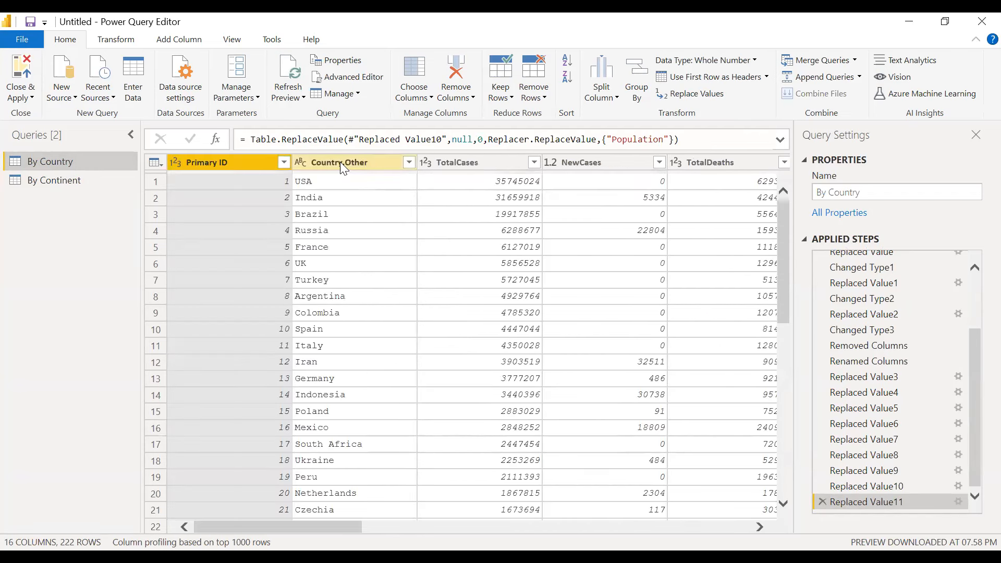
double_click(347, 164)
left_click(374, 165)
key("BackSpace")
key("BackSpace")
key("BackSpace")
key("BackSpace")
key("BackSpace")
key("BackSpace")
key("Return")
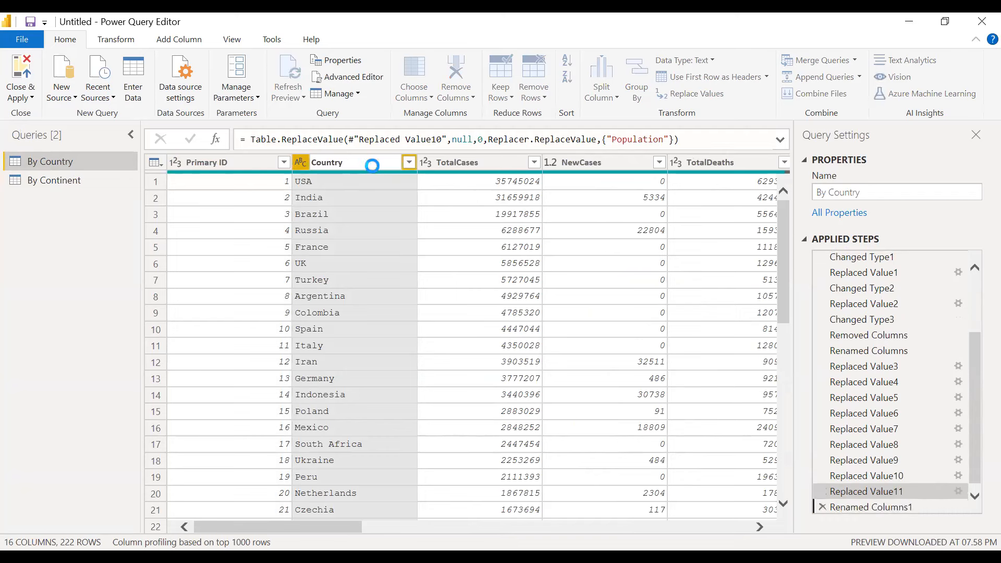
Step: Return to the By Continent query and examine the options for adding an index column
left_click(54, 183)
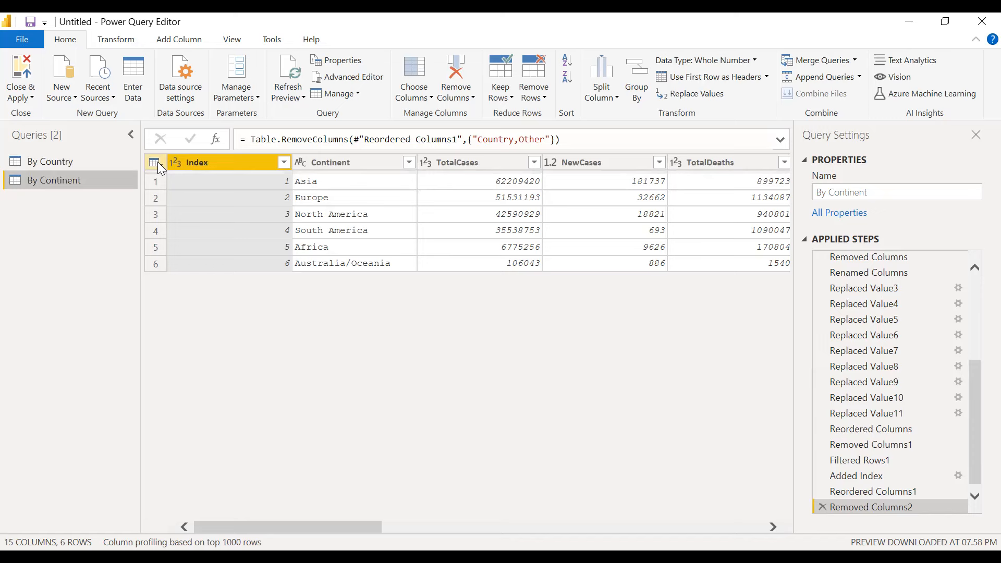
left_click(155, 163)
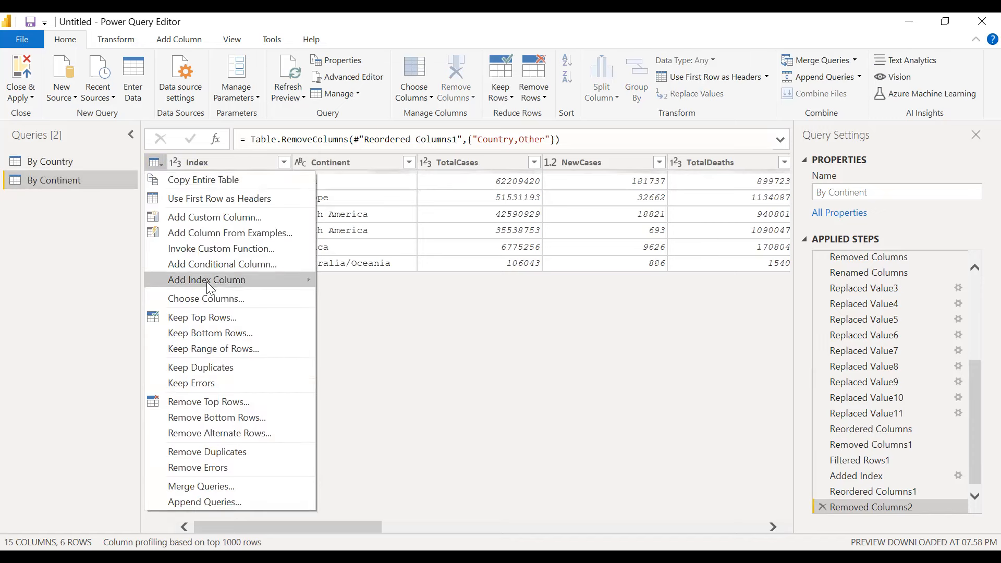
mouse_move(207, 281)
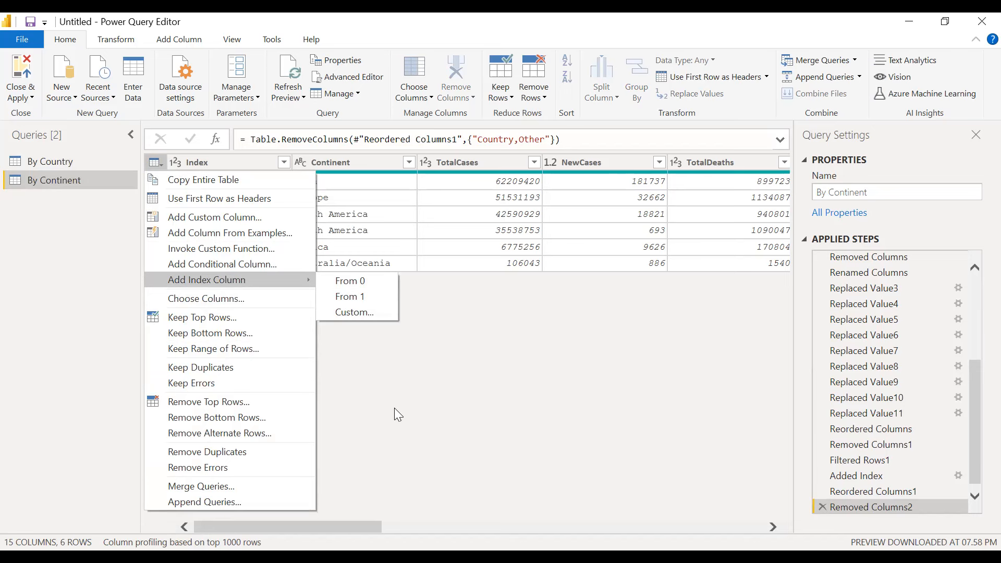
left_click(125, 46)
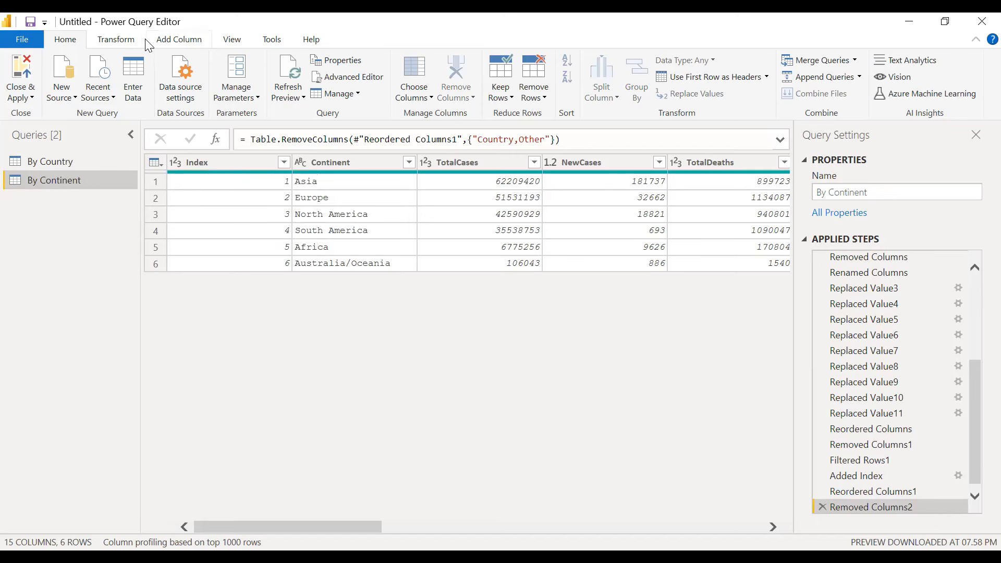
left_click(125, 46)
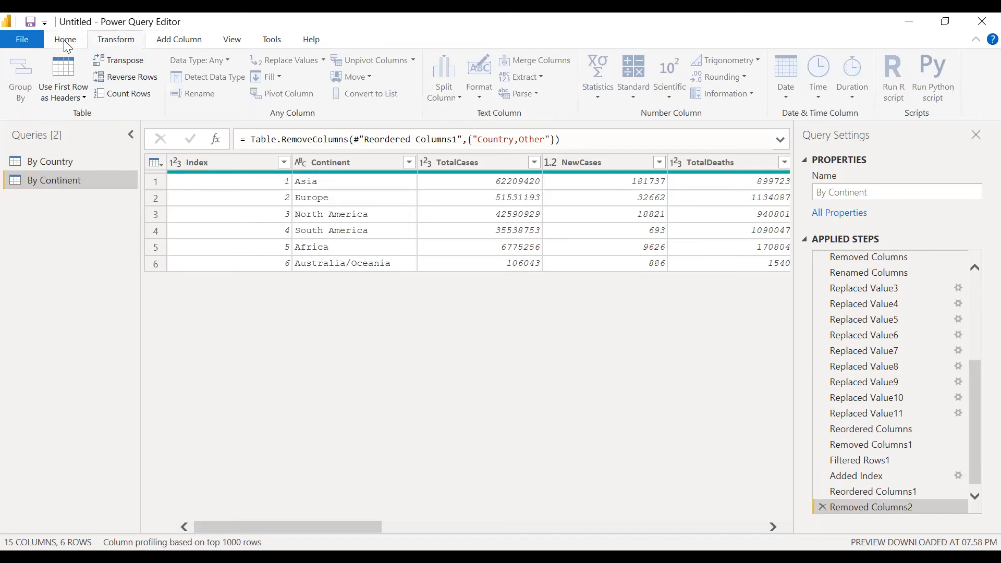
left_click(205, 160)
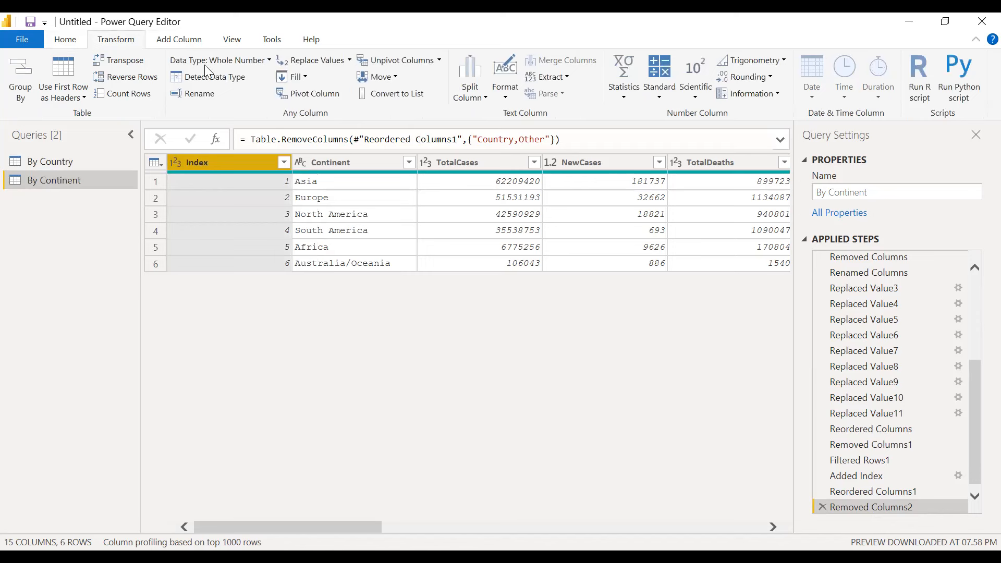
scroll(207, 70, "down", 1)
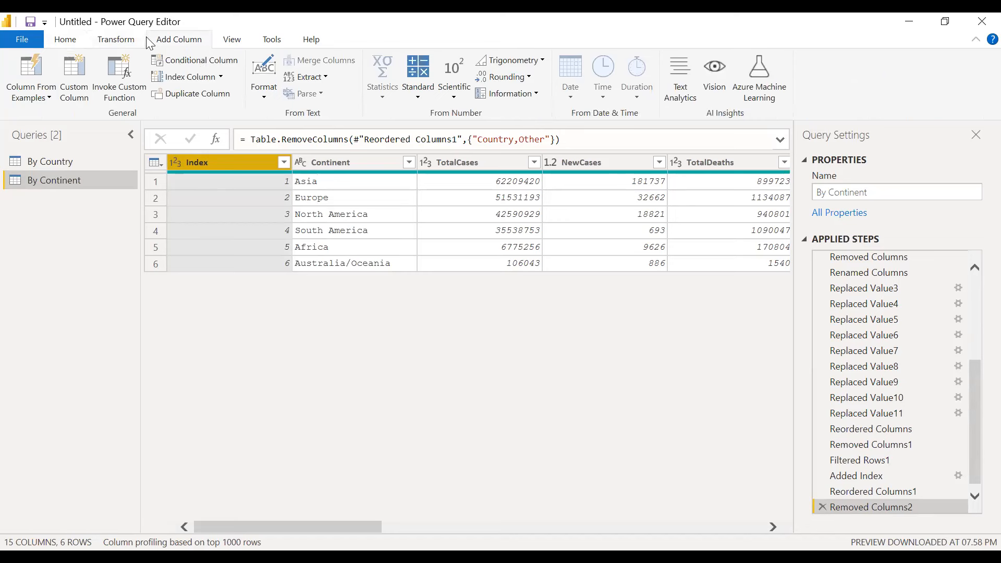
left_click(221, 77)
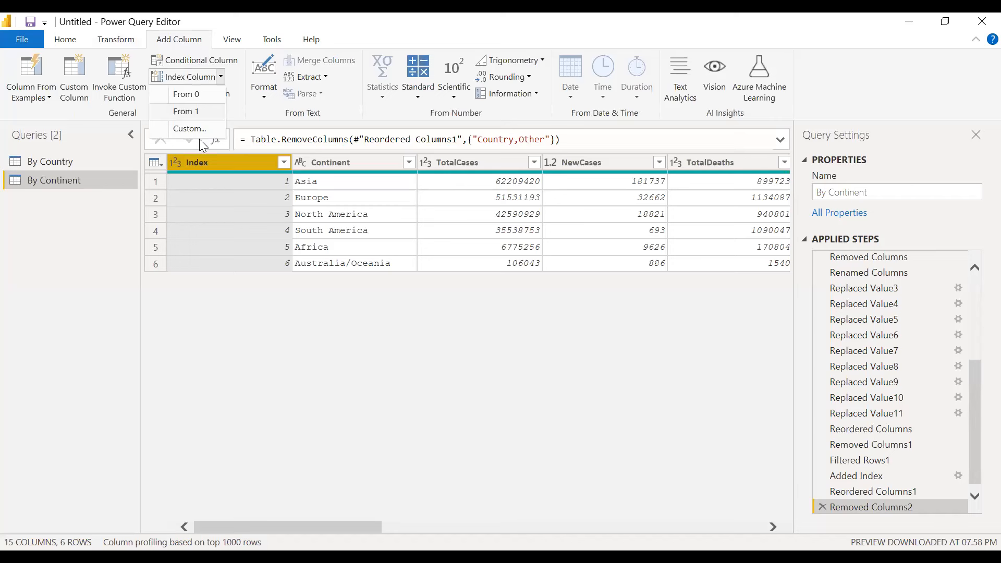
left_click(208, 47)
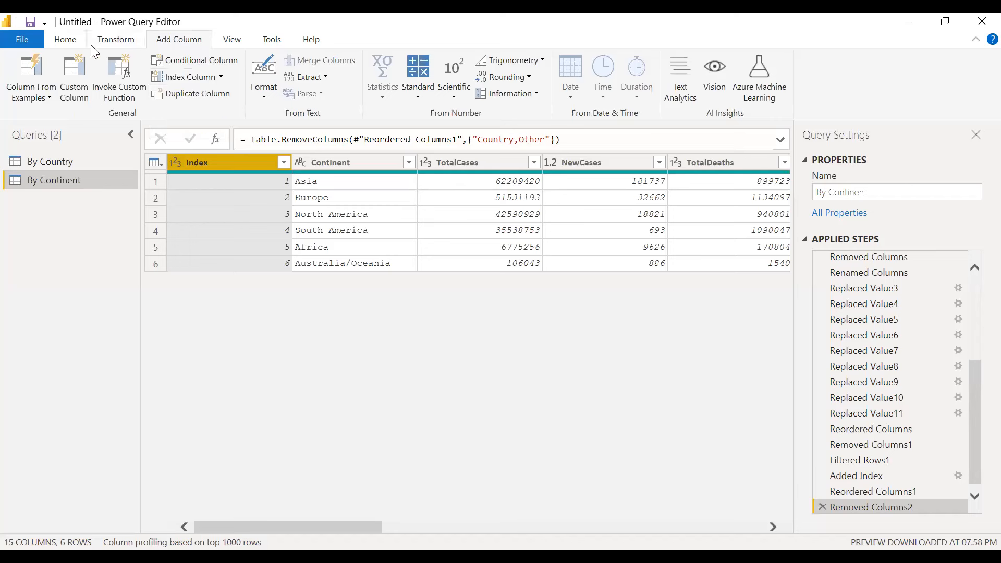
Step: Compare the whole-table operations for By Continent with the add-column, view and transform commands
left_click(157, 160)
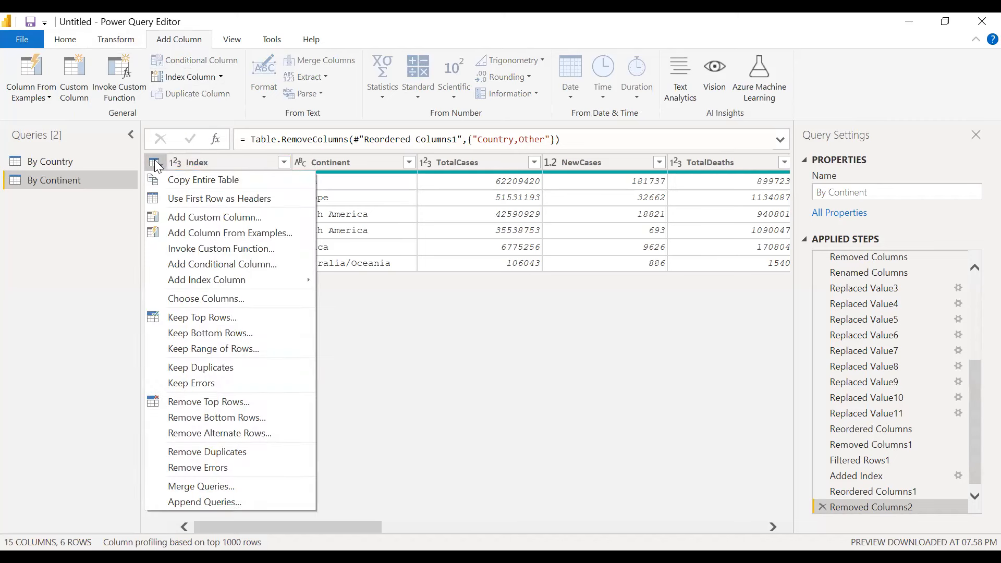
left_click(436, 351)
left_click(221, 76)
left_click(254, 280)
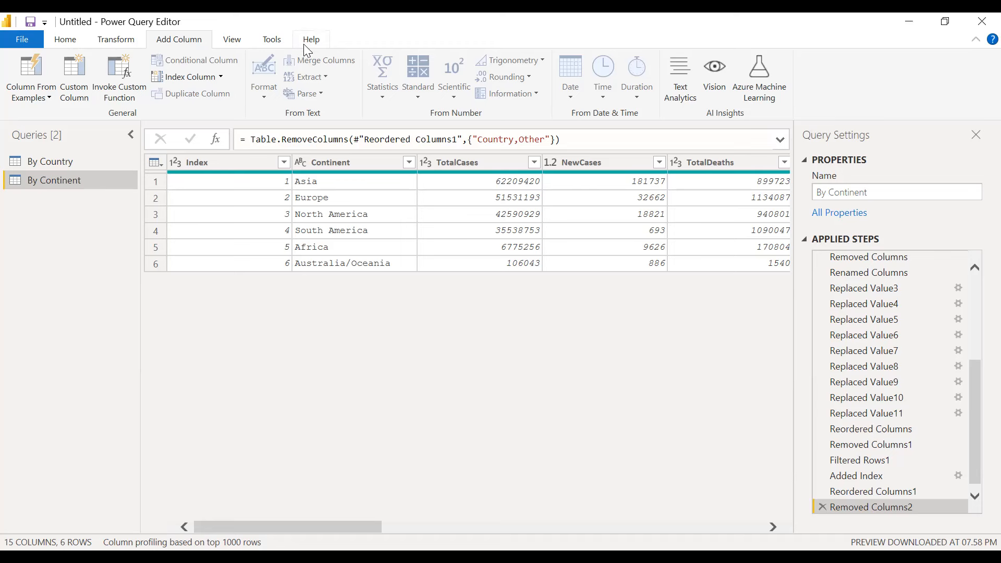
left_click(232, 45)
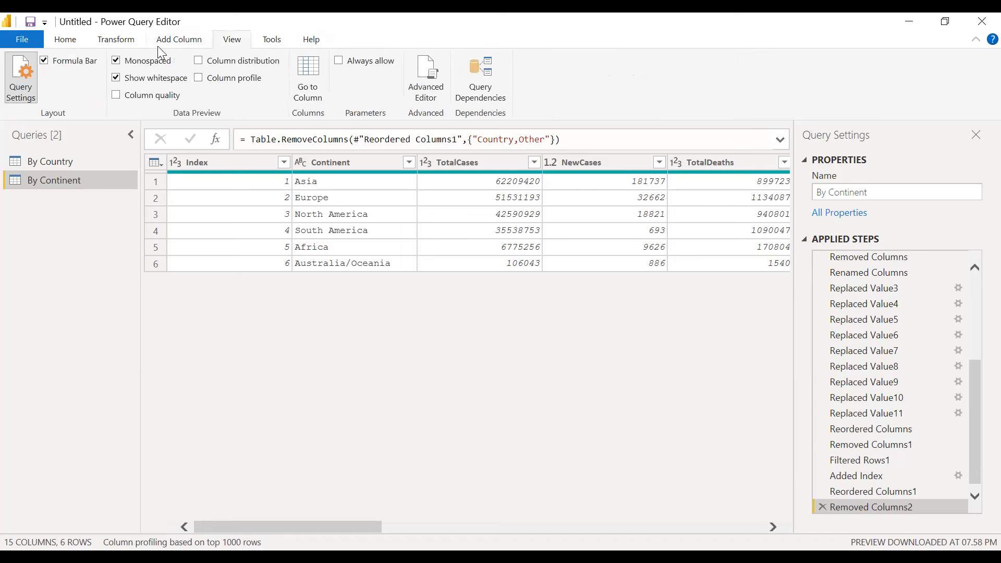
left_click(163, 45)
left_click(116, 47)
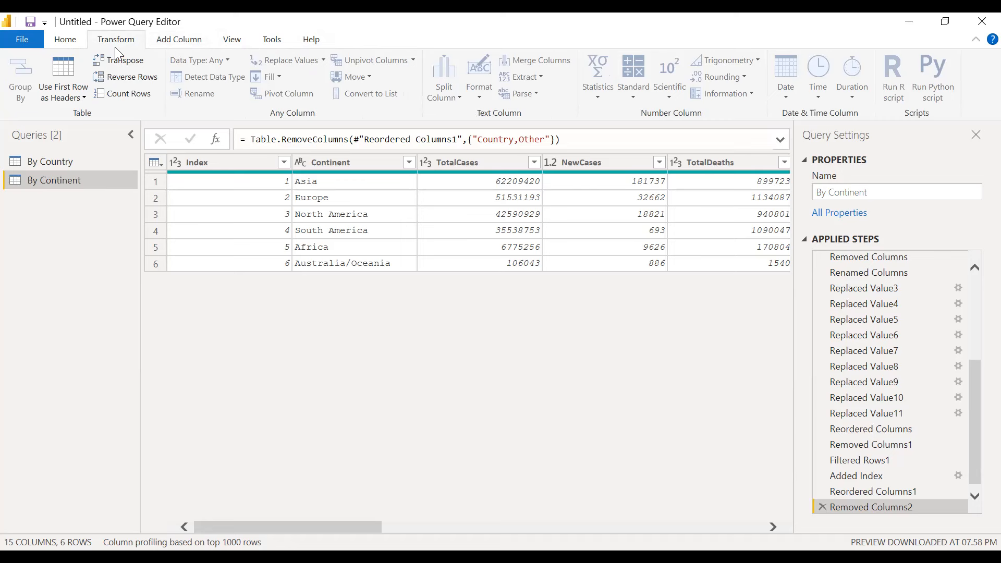
left_click(157, 163)
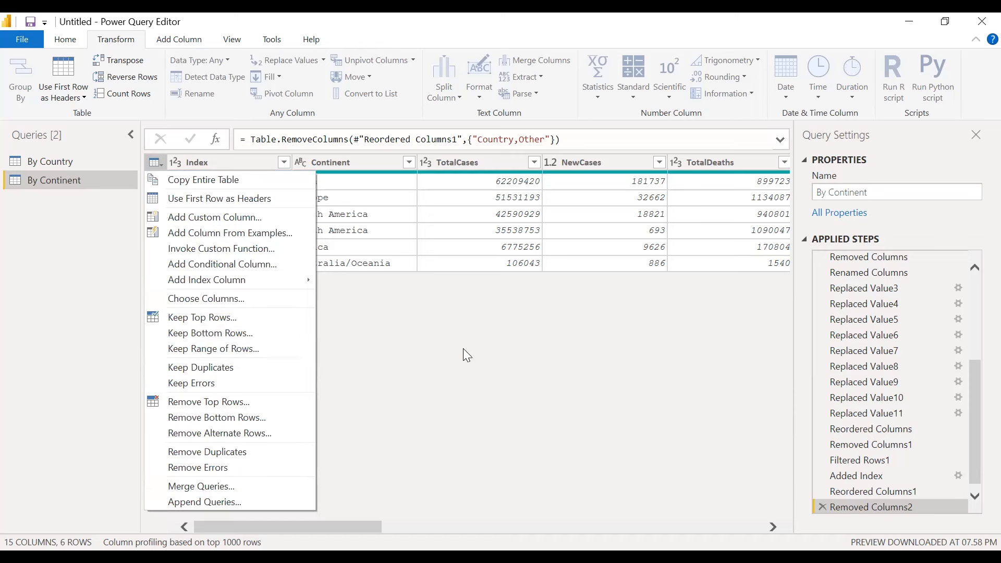
Step: Apply the query changes to the model and locate the Index column at the end of the loaded By Continent table
left_click(100, 205)
left_click(65, 40)
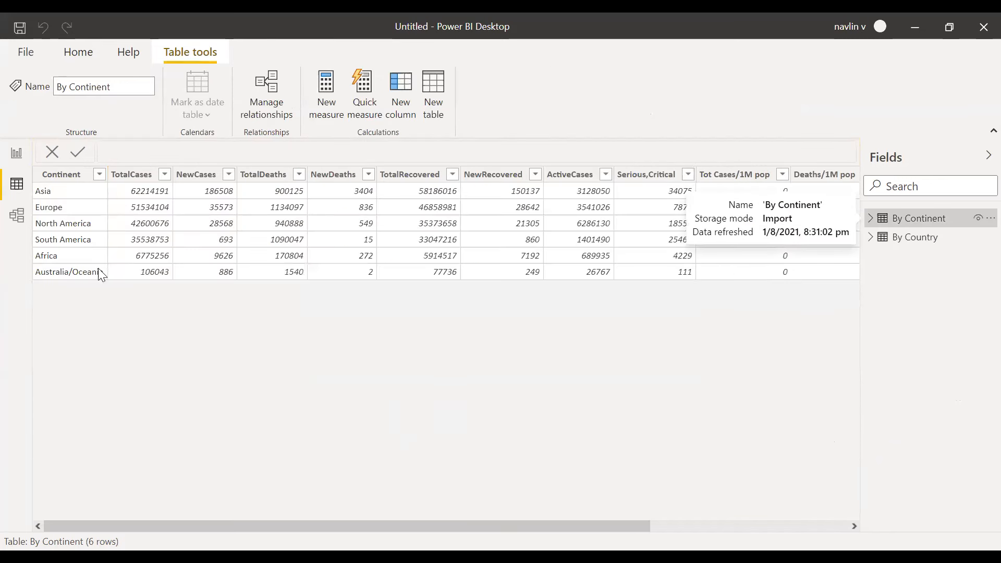
left_click_drag(221, 517, 156, 517)
left_click_drag(147, 519, 345, 523)
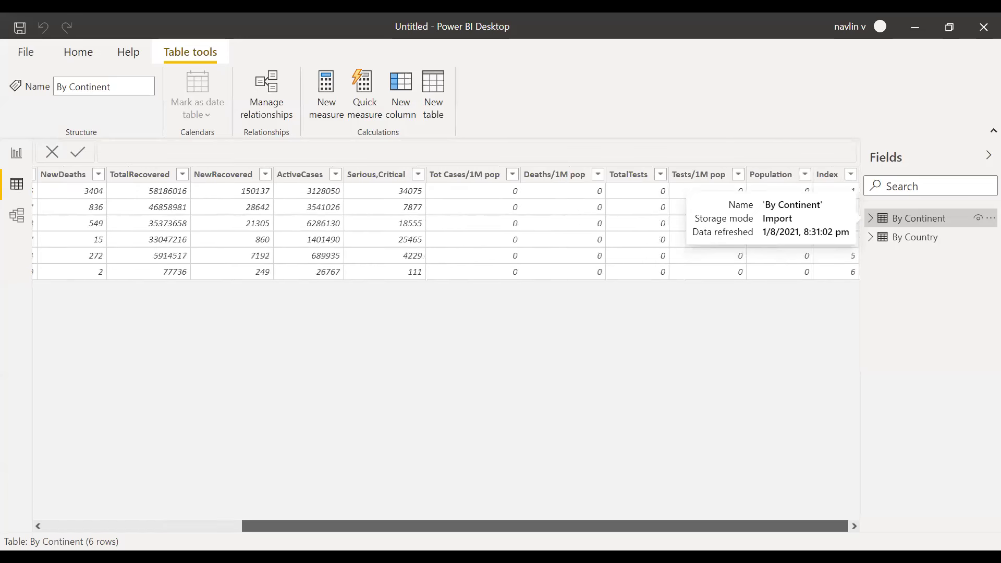
left_click(828, 179)
right_click(831, 179)
left_click(734, 321)
Step: Reopen the By Continent query for editing and check the first columns of its loaded table in the Data view
right_click(906, 219)
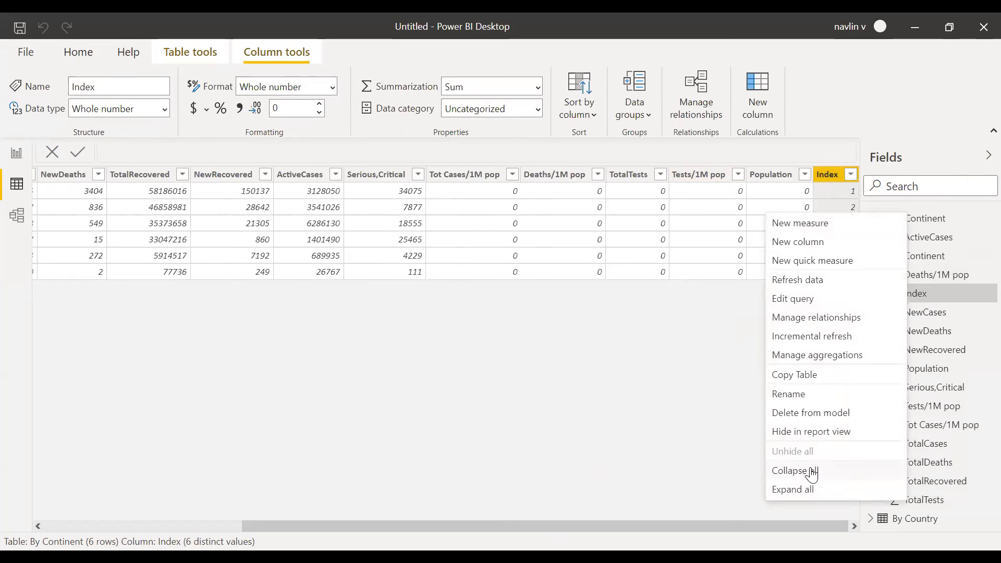
left_click(805, 299)
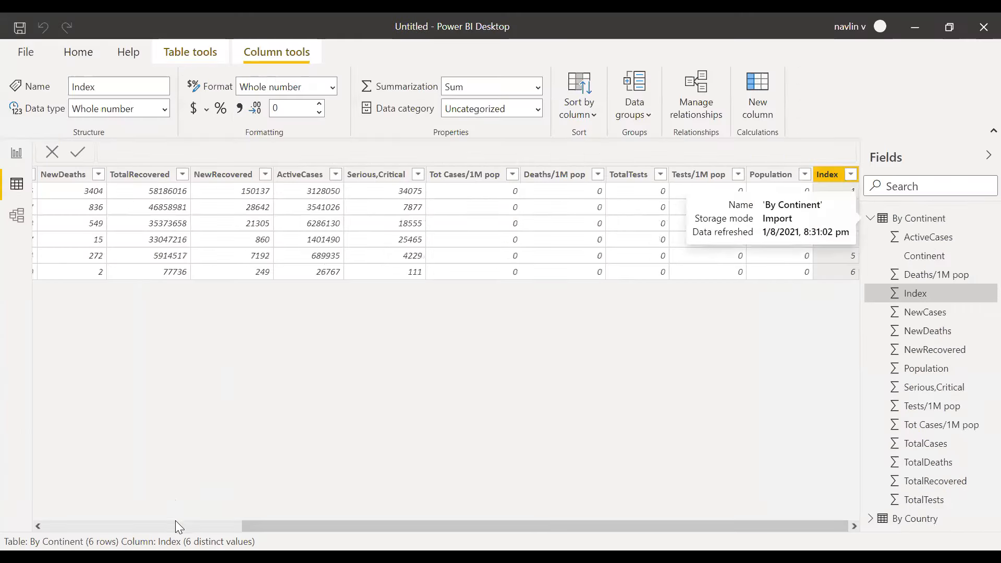
left_click(175, 520)
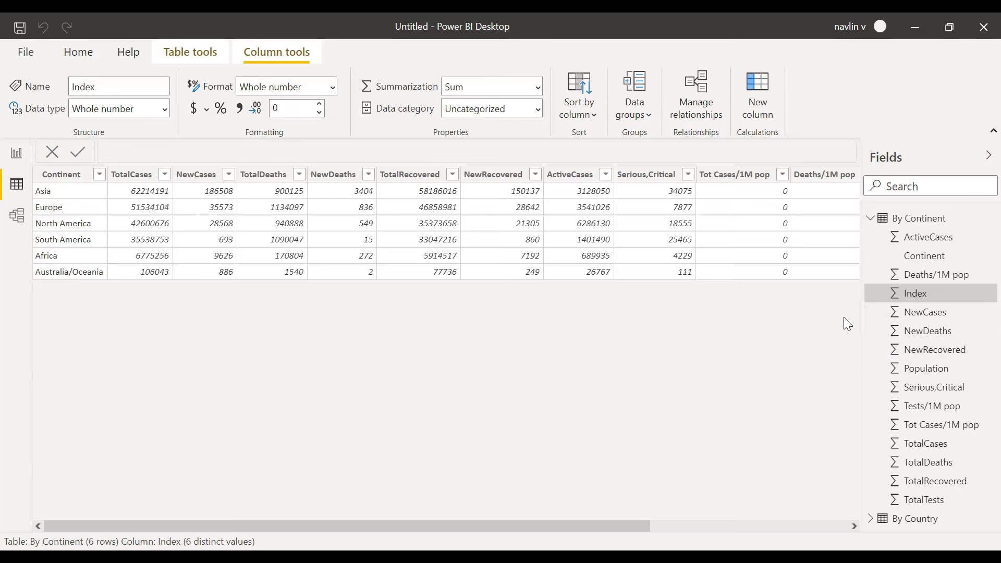
Step: Add an empty table visual to Page 1 of the report and enlarge it to cover most of the canvas
left_click(16, 155)
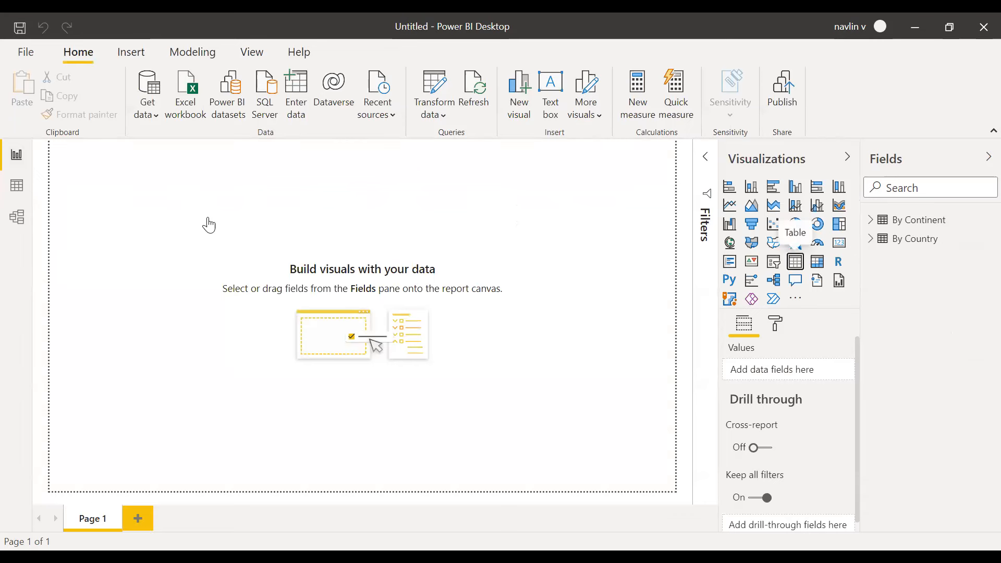
left_click(796, 261)
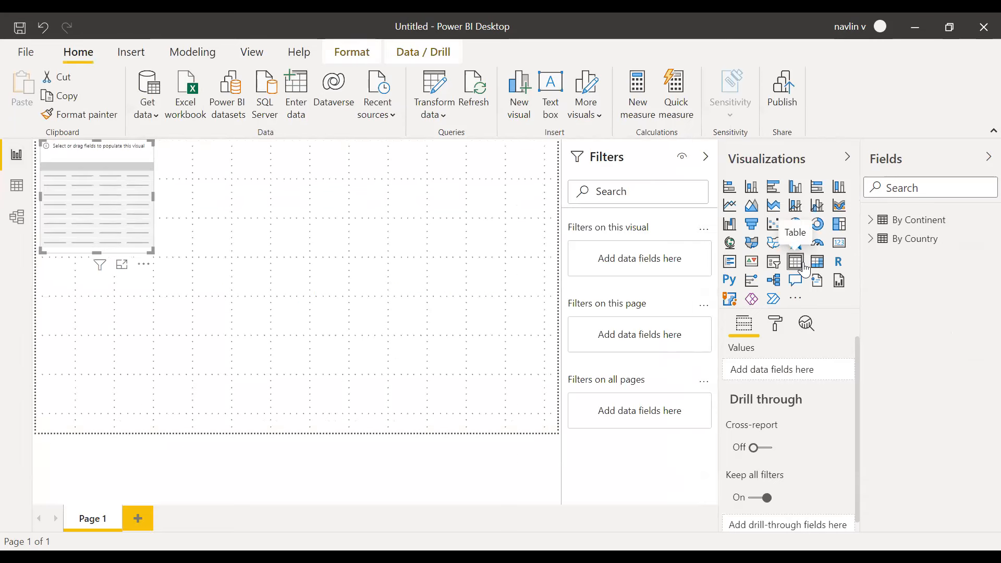
left_click_drag(151, 252, 427, 373)
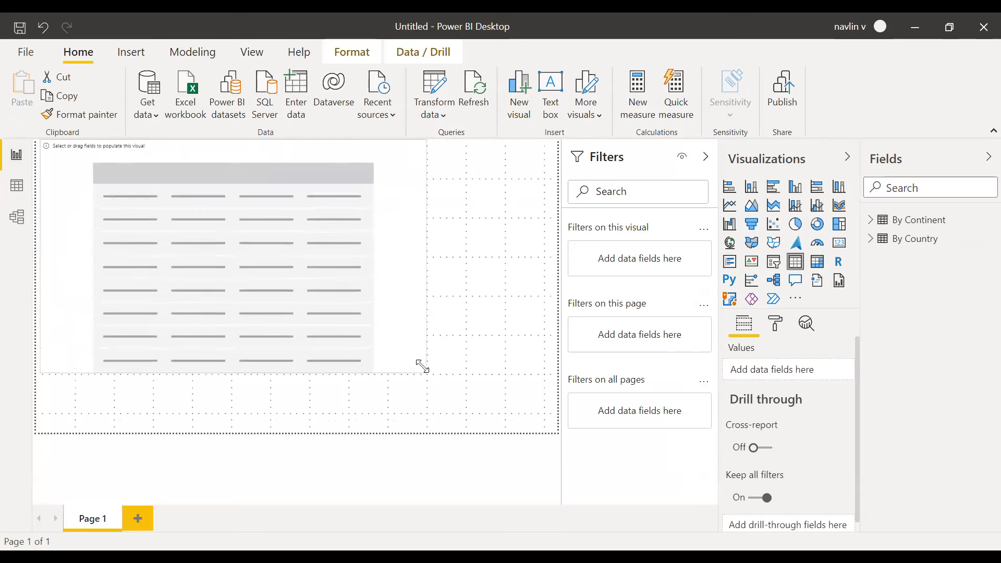
Step: Add the Country field of the By Country table to the values of the empty table visual
left_click(870, 221)
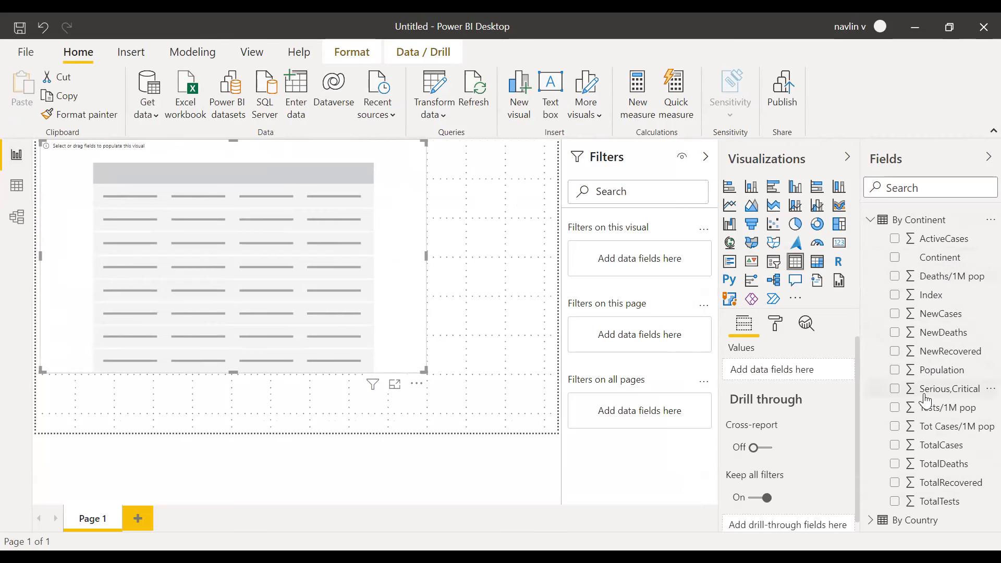
left_click(869, 221)
left_click(869, 238)
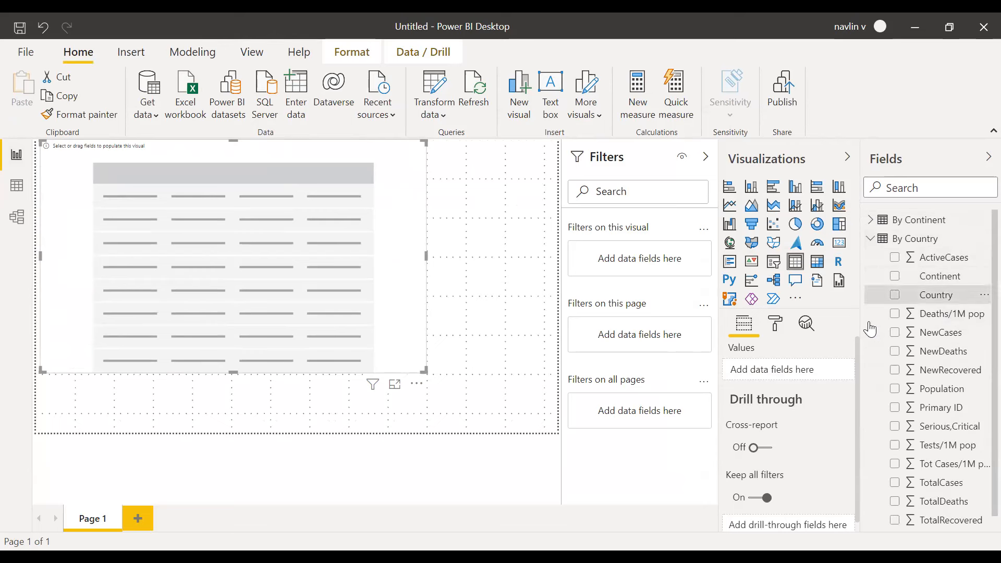
left_click_drag(817, 387, 816, 389)
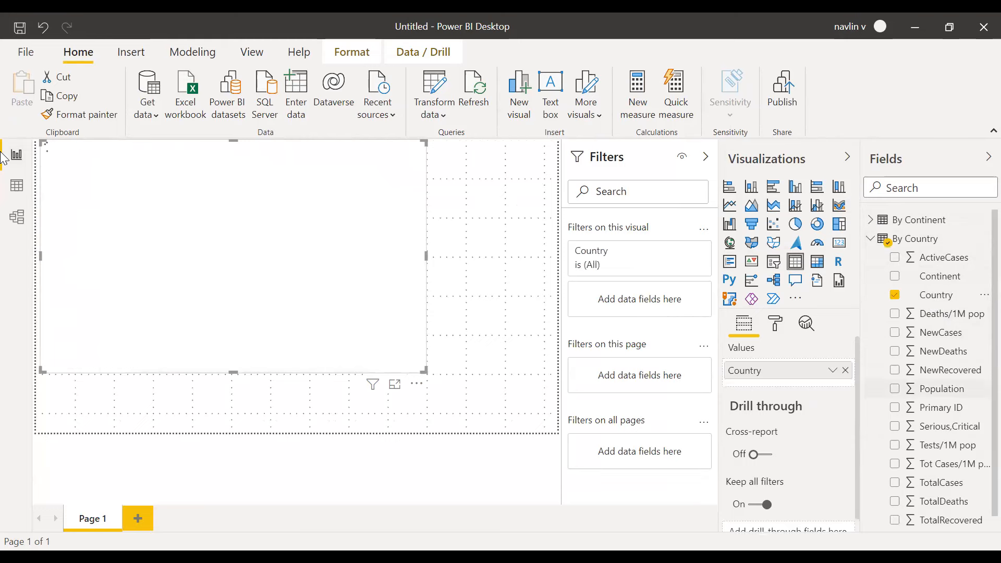
Step: Examine the columns of the loaded By Country table in the Data view
left_click(7, 191)
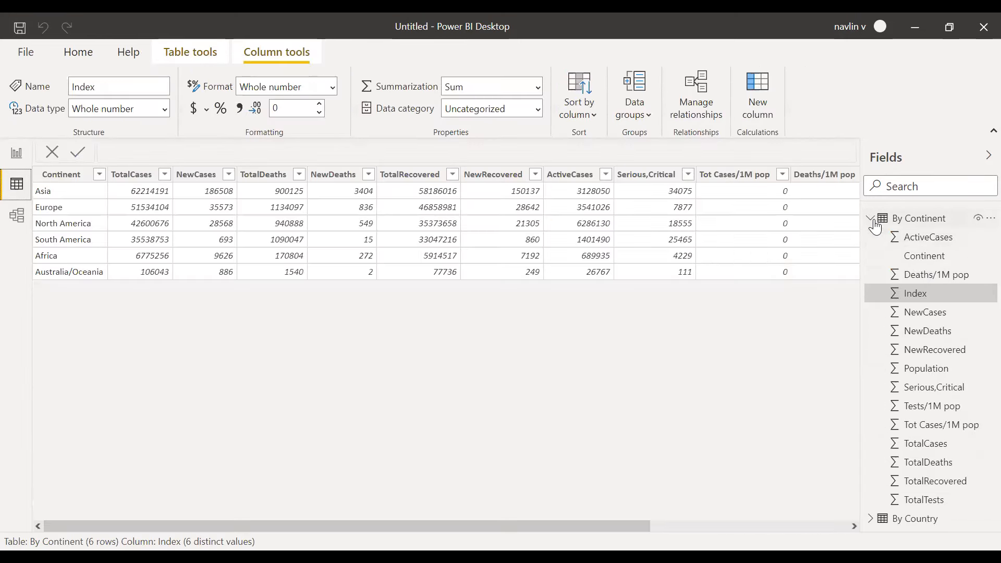
left_click(870, 219)
left_click(911, 239)
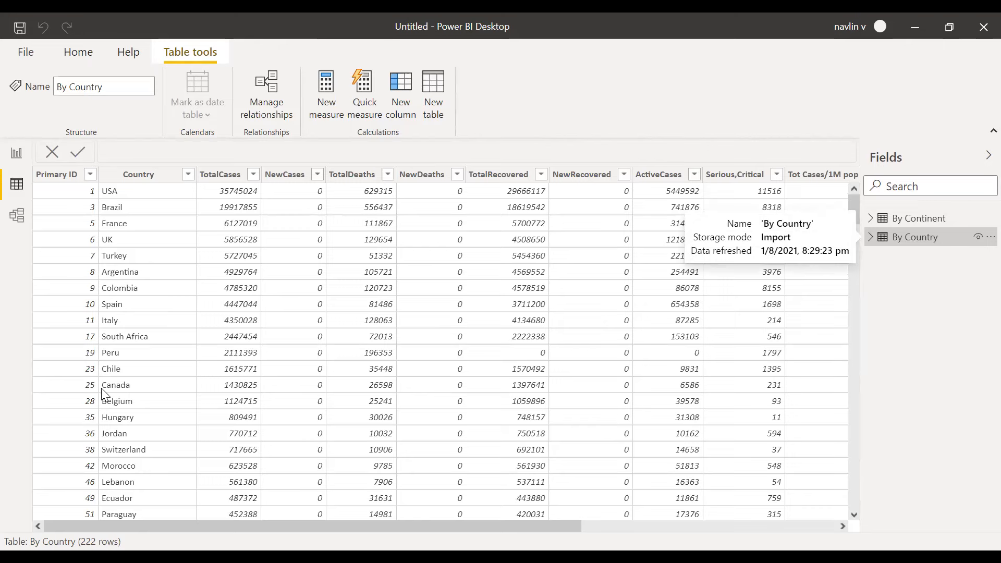
Step: Return to the report page, collapse the Filters pane and make the Country table visual slightly taller
left_click(17, 152)
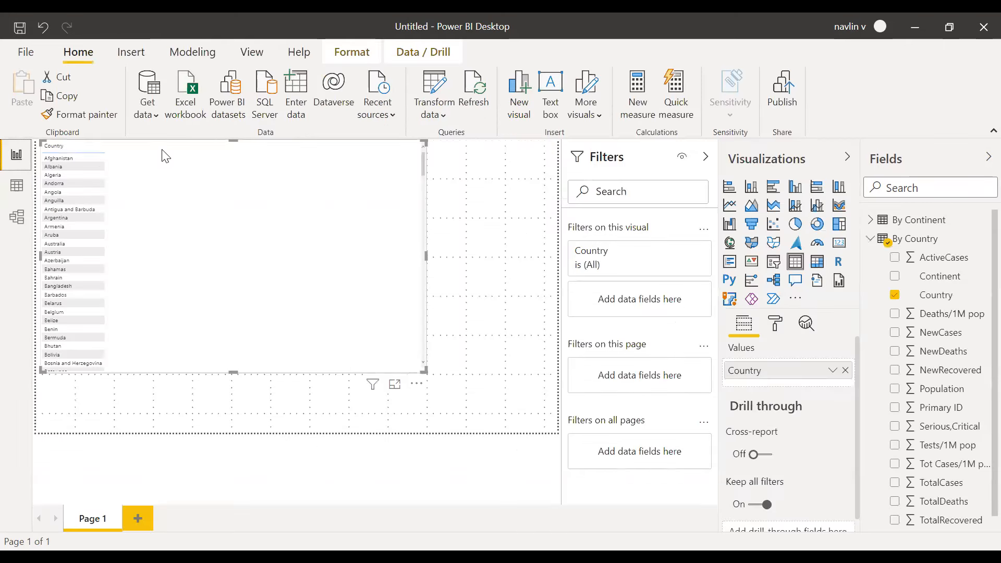
left_click(705, 156)
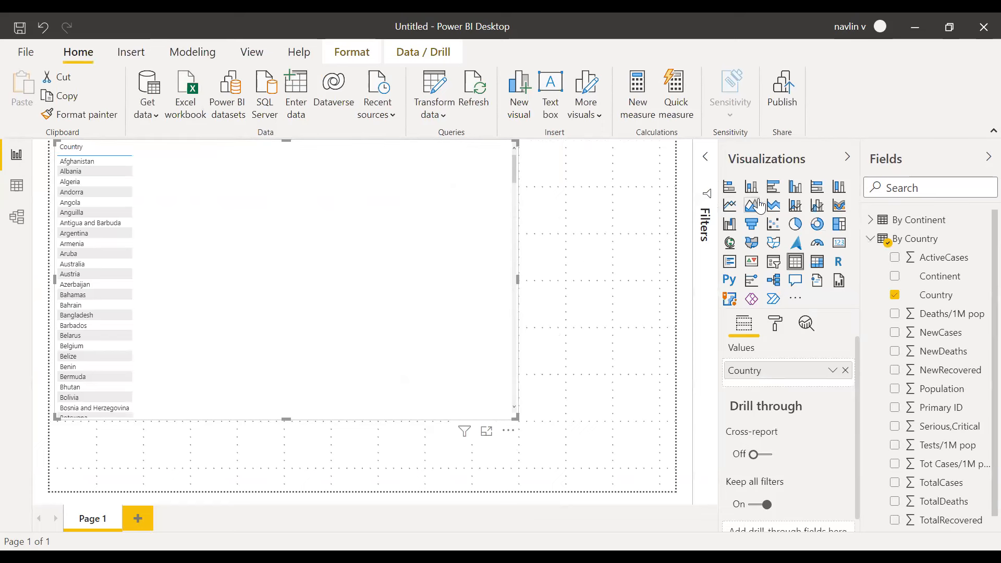
left_click_drag(515, 418, 518, 437)
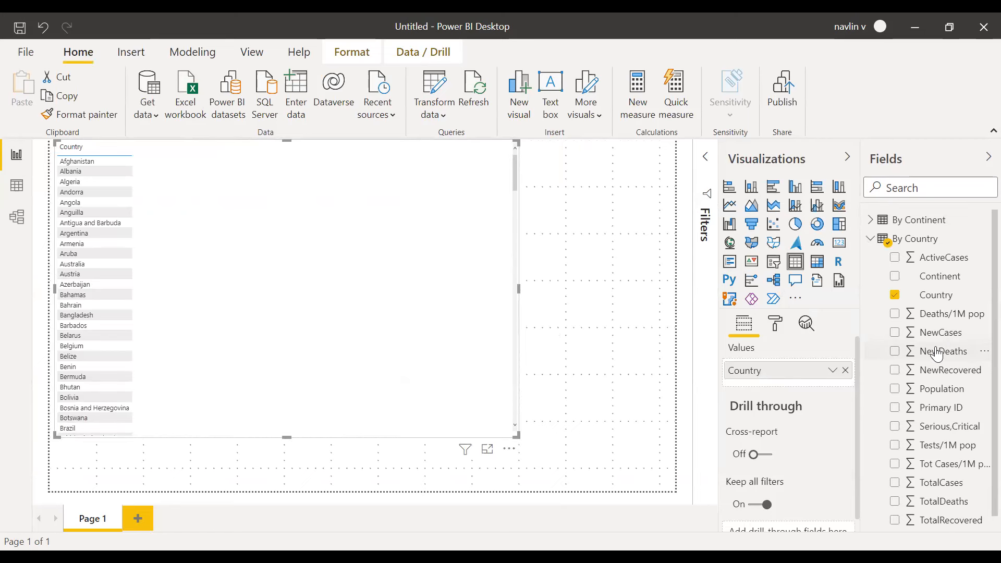
scroll(936, 353, "down", 1)
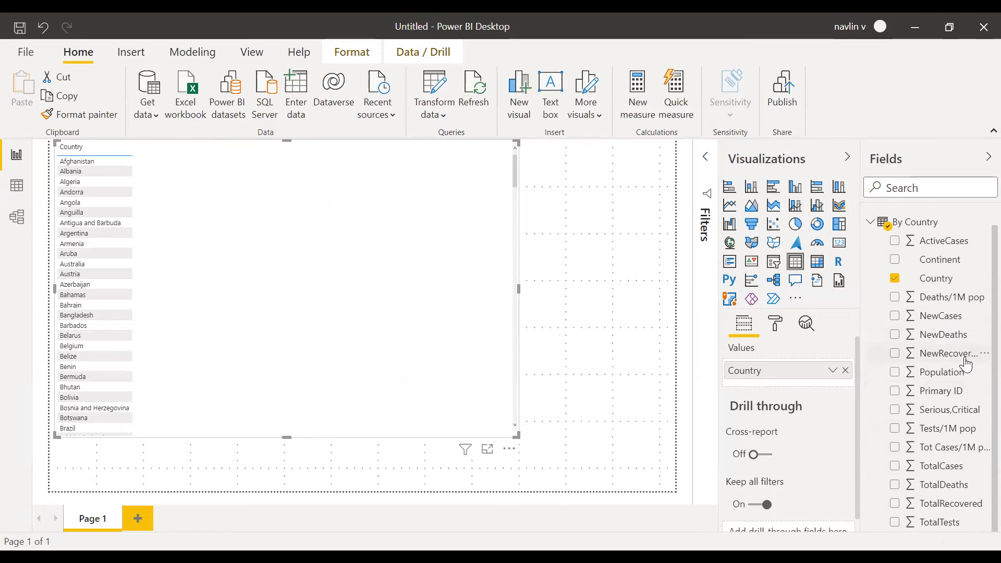
left_click(17, 186)
left_click(17, 155)
left_click(870, 220)
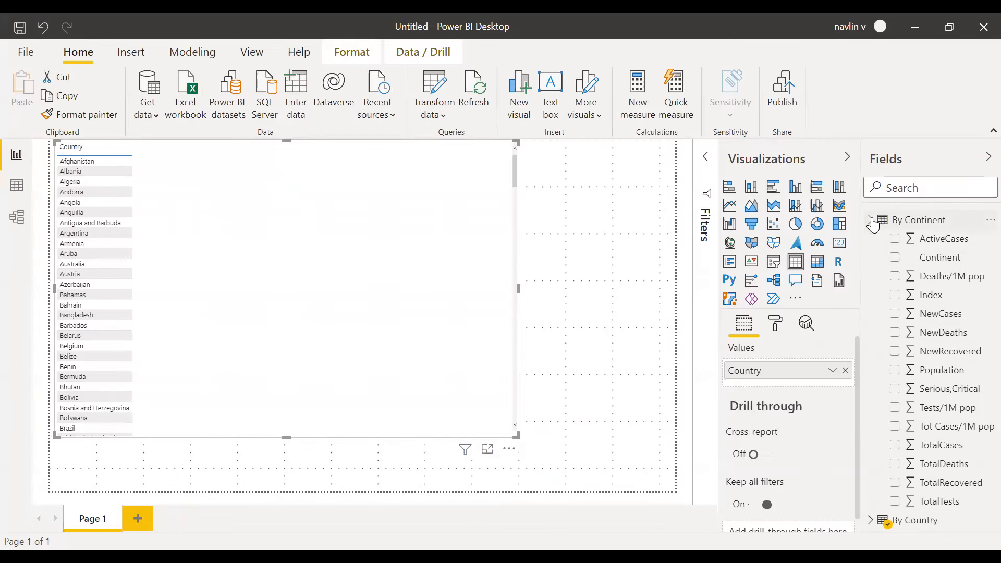
left_click(870, 220)
left_click(871, 239)
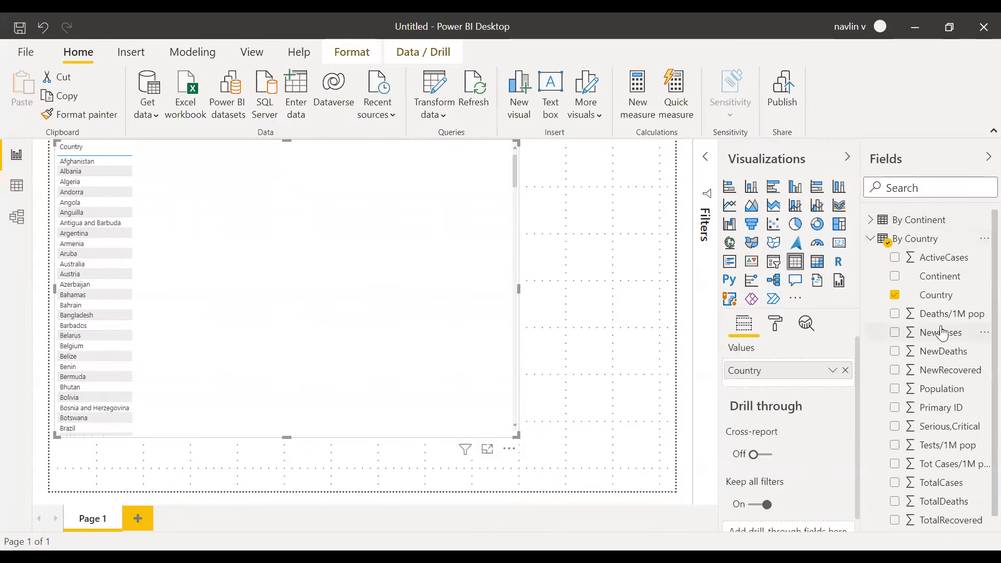
scroll(942, 338, "down", 1)
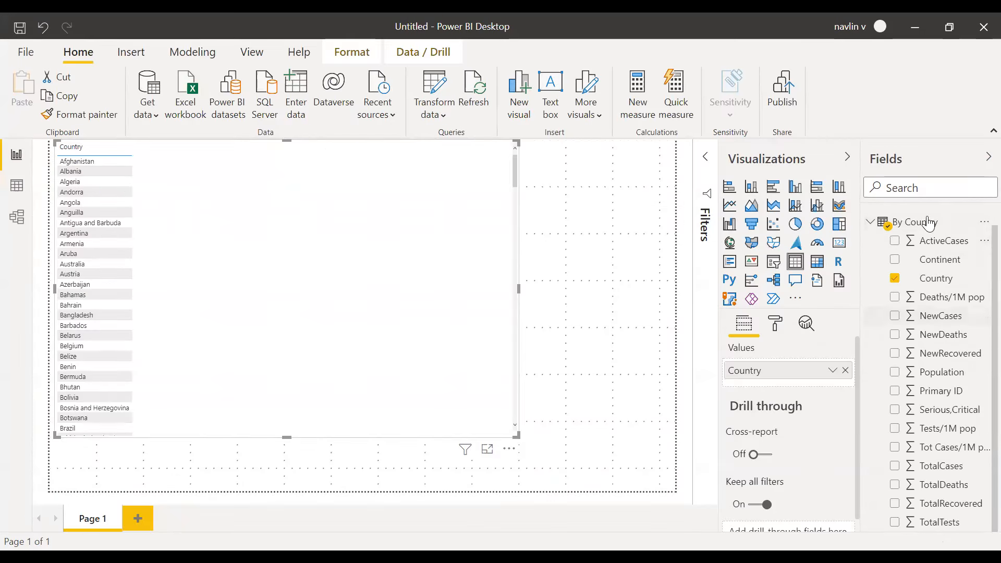
Step: Find the Primary ID field with the search term "pri", add it to the table visual's values, and remove Country from them
left_click(929, 189)
type("pri")
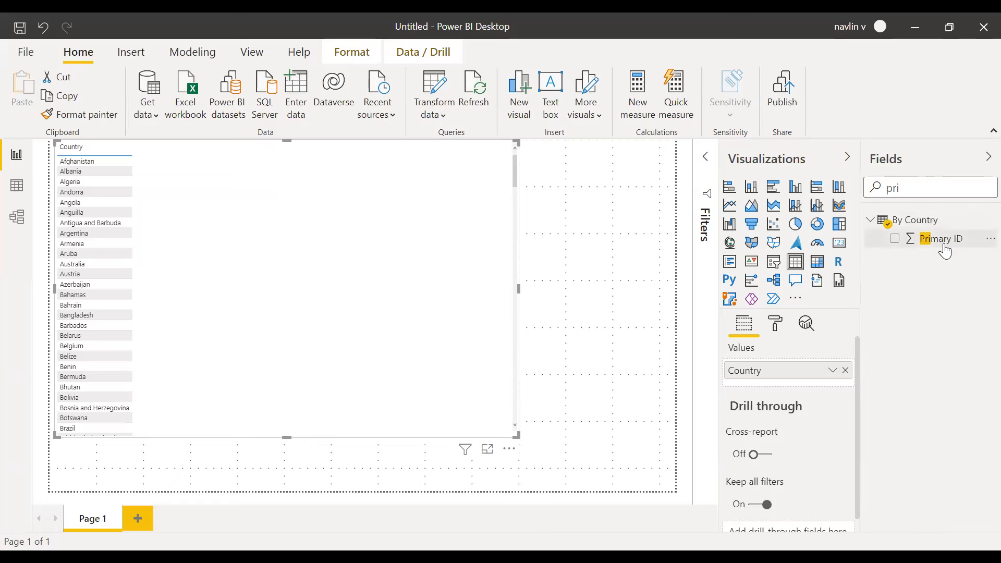
left_click_drag(944, 251, 779, 383)
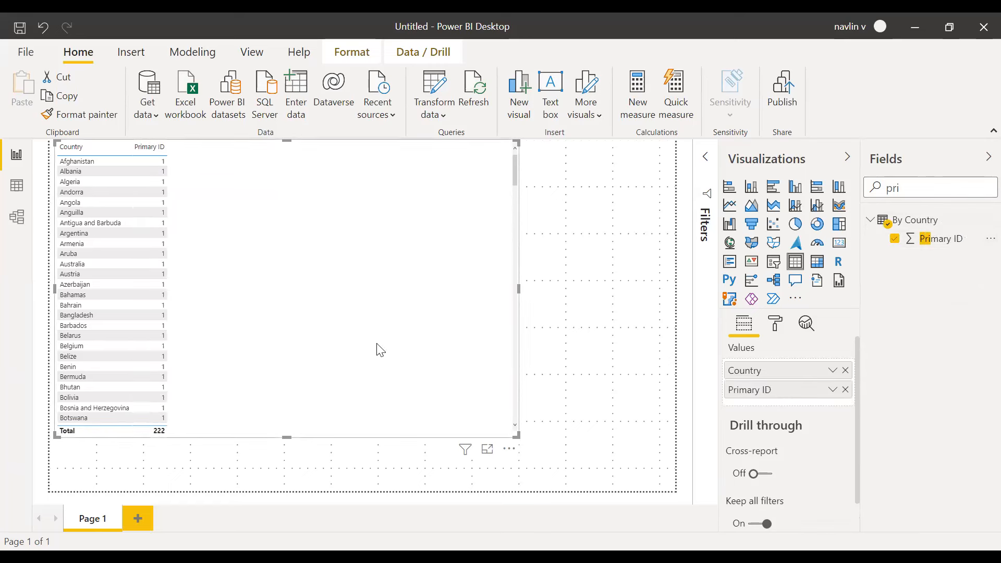
left_click(845, 370)
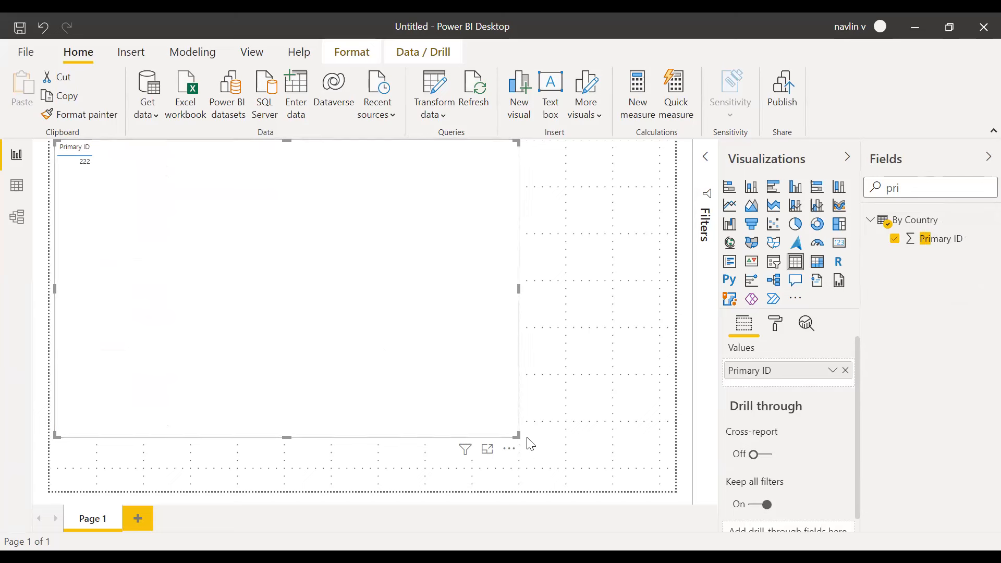
Step: Delete the table visual from the report page and clear the field search
left_click(510, 449)
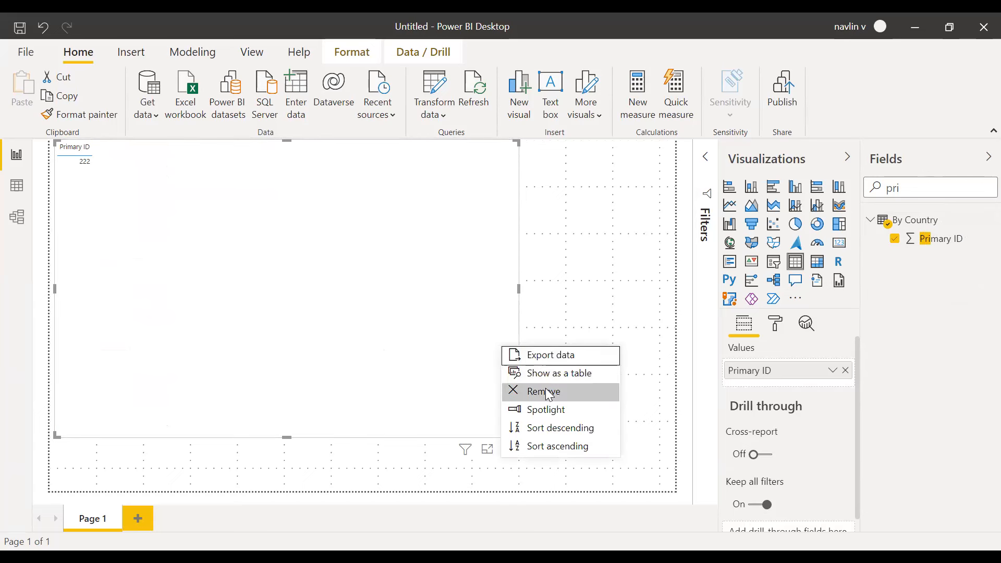
left_click(611, 395)
key("Delete")
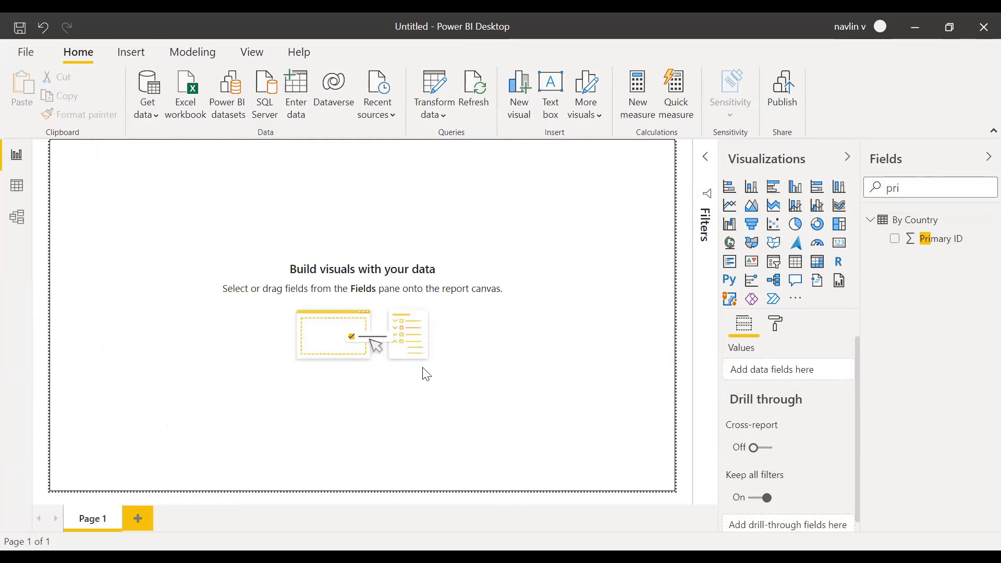
key("BackSpace")
key("BackSpace")
key("BackSpace")
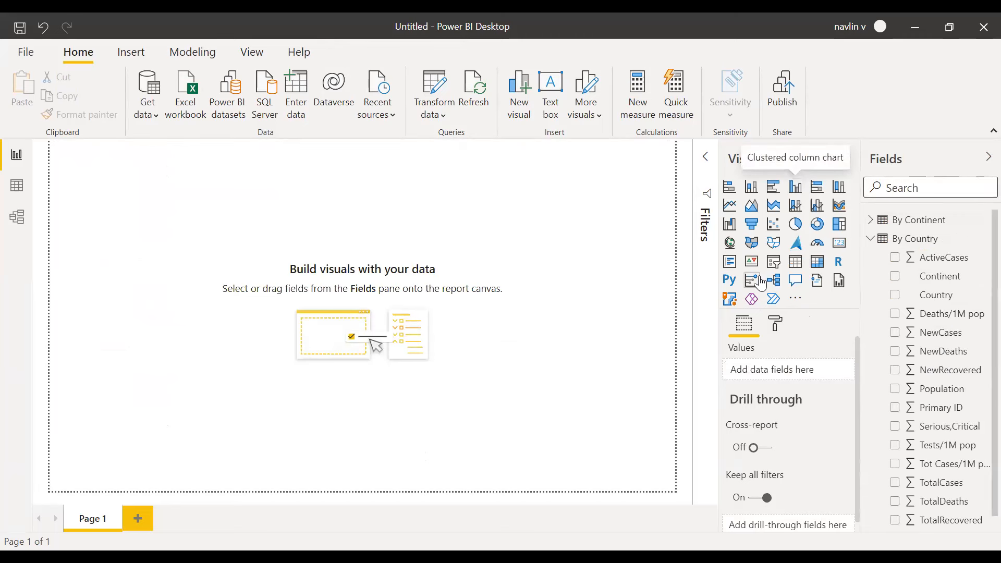
left_click(869, 239)
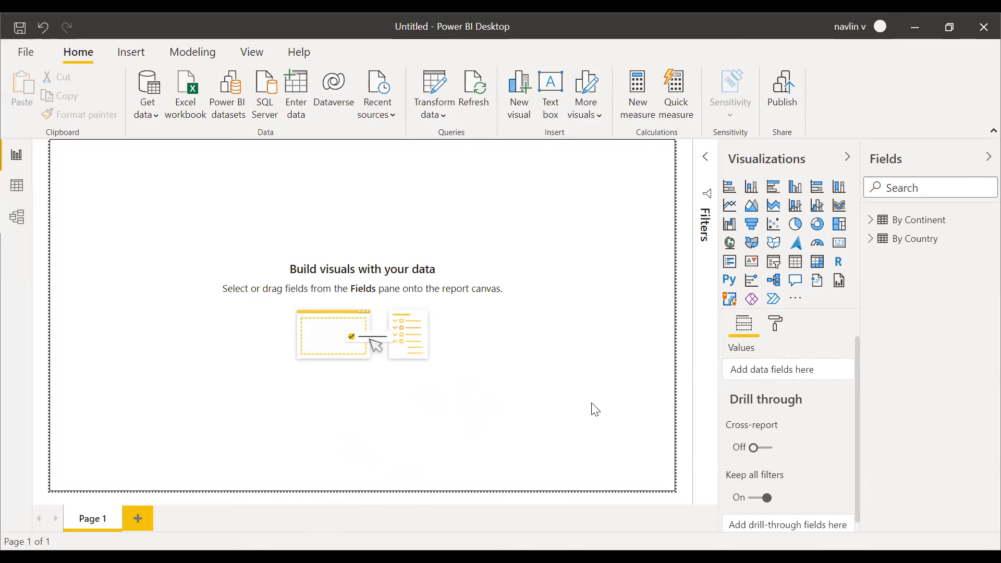
left_click(869, 223)
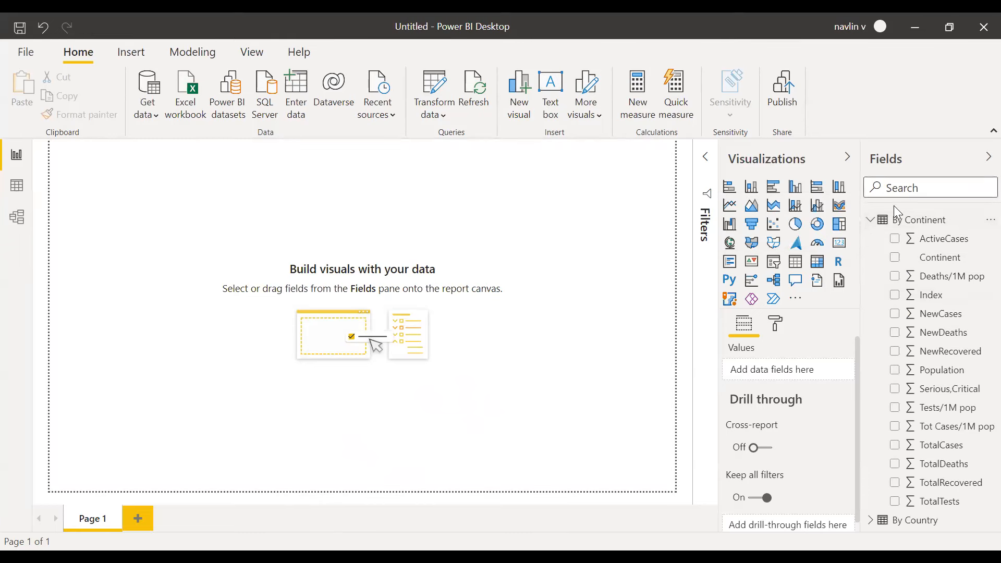
left_click(870, 223)
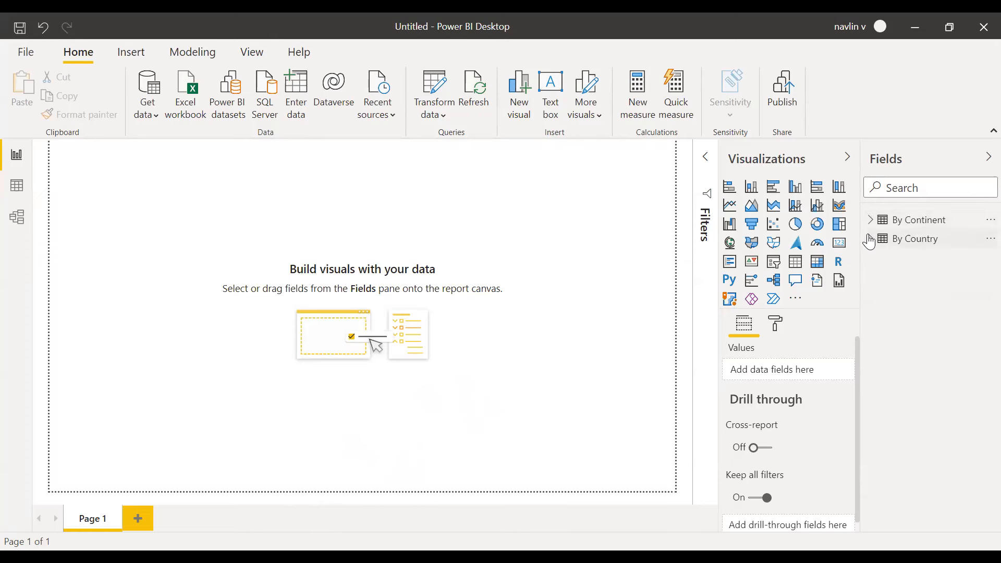
left_click(870, 240)
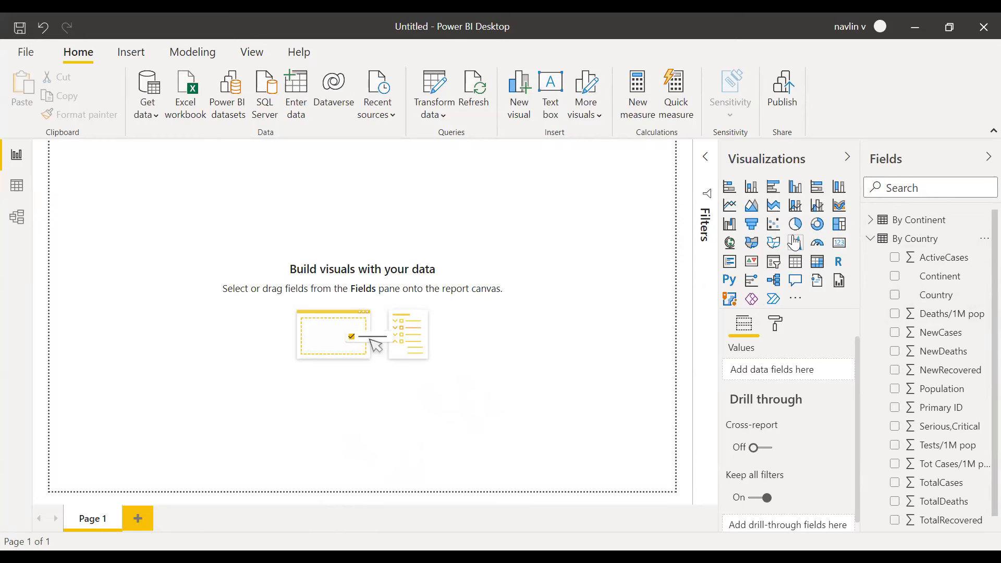
Step: Insert an empty stacked bar chart, move it down on the page and widen it to roughly twice its original width
left_click(729, 186)
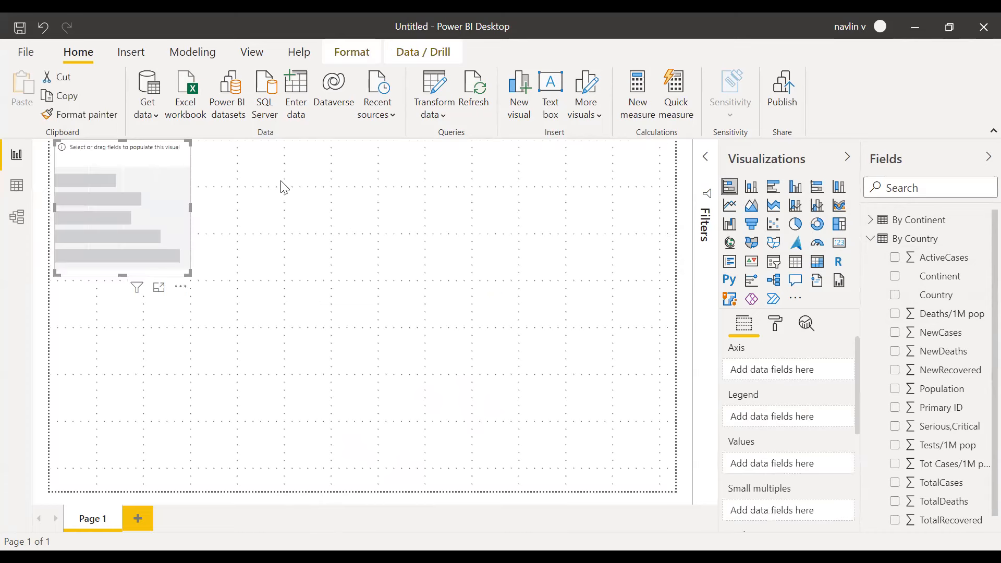
left_click_drag(92, 151, 125, 219)
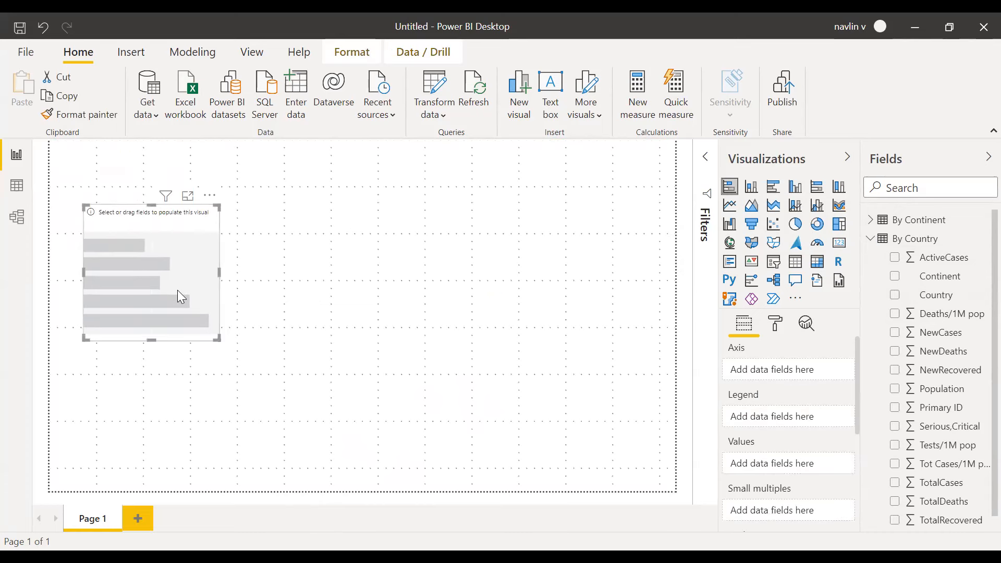
left_click_drag(217, 338, 382, 369)
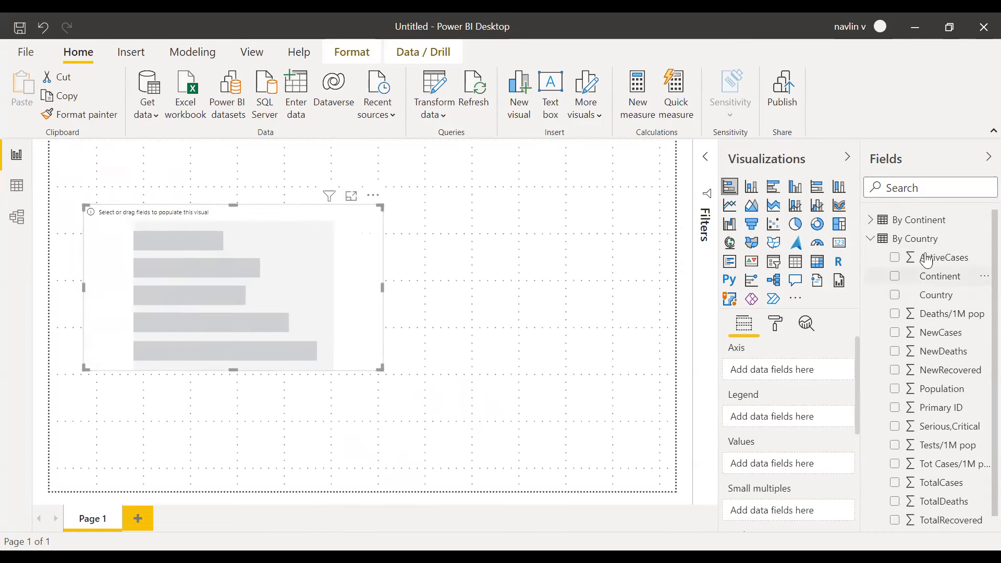
Step: Set the data category of the Continent column in the By Continent table to Continent
left_click(868, 221)
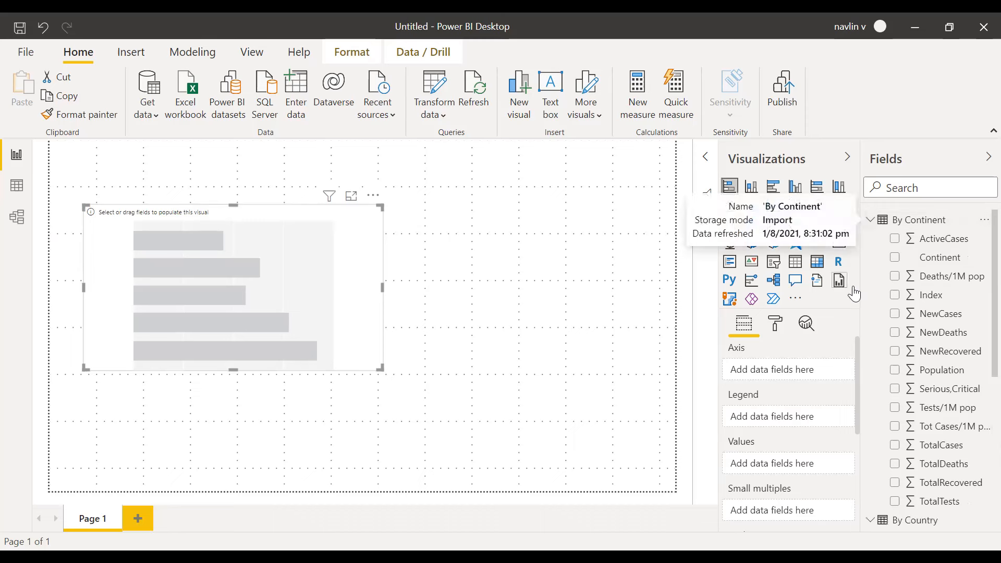
left_click(928, 262)
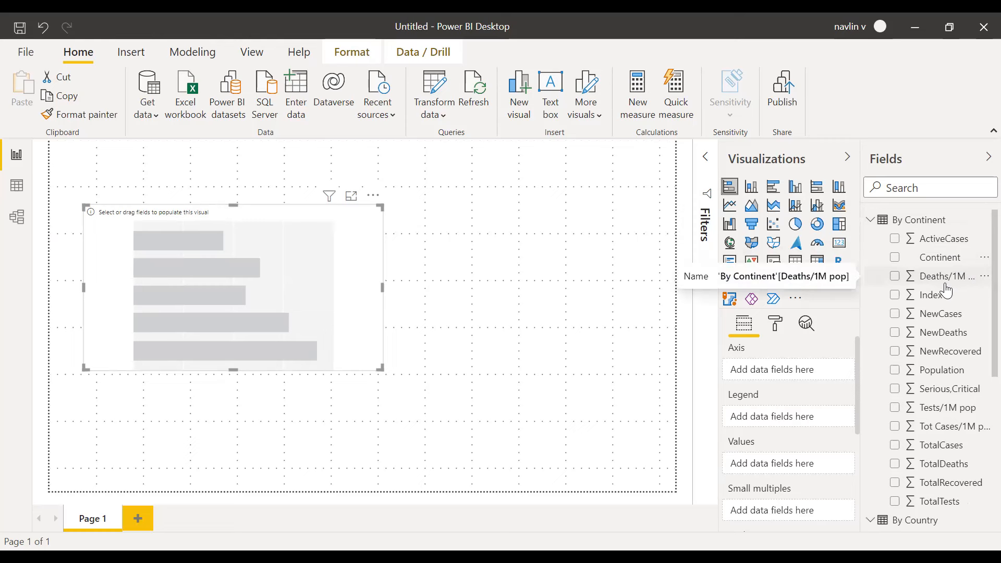
left_click(940, 262)
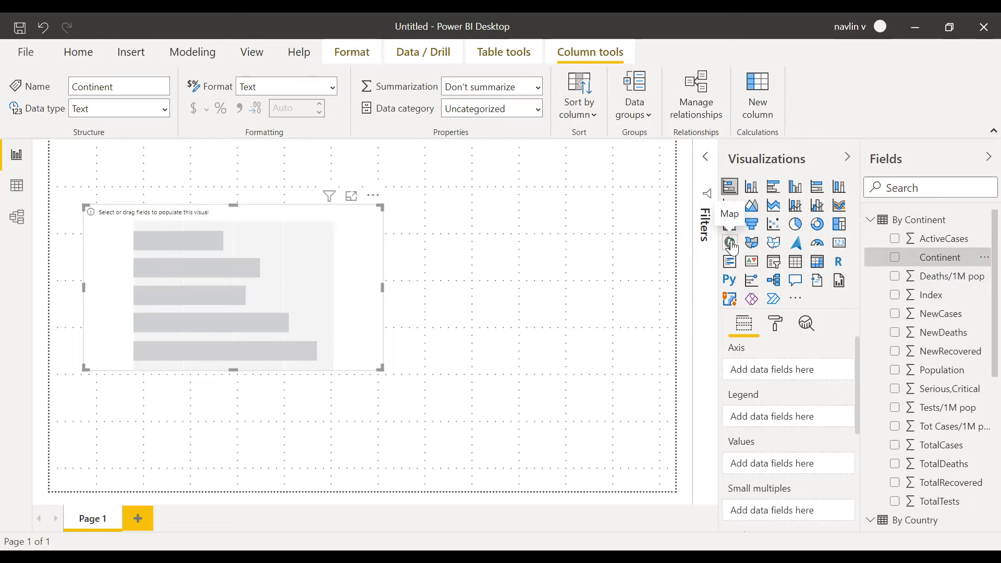
left_click(539, 112)
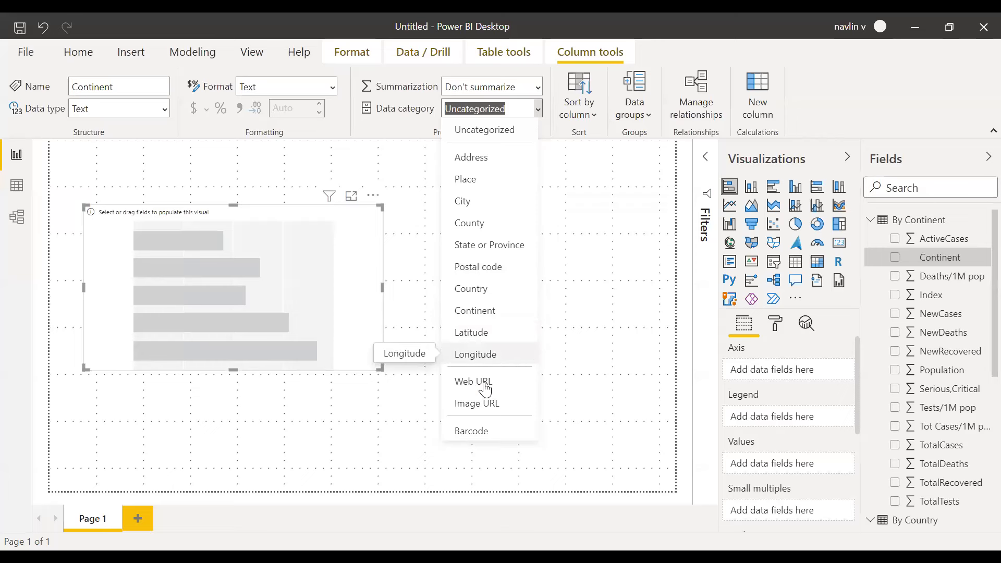
left_click(478, 312)
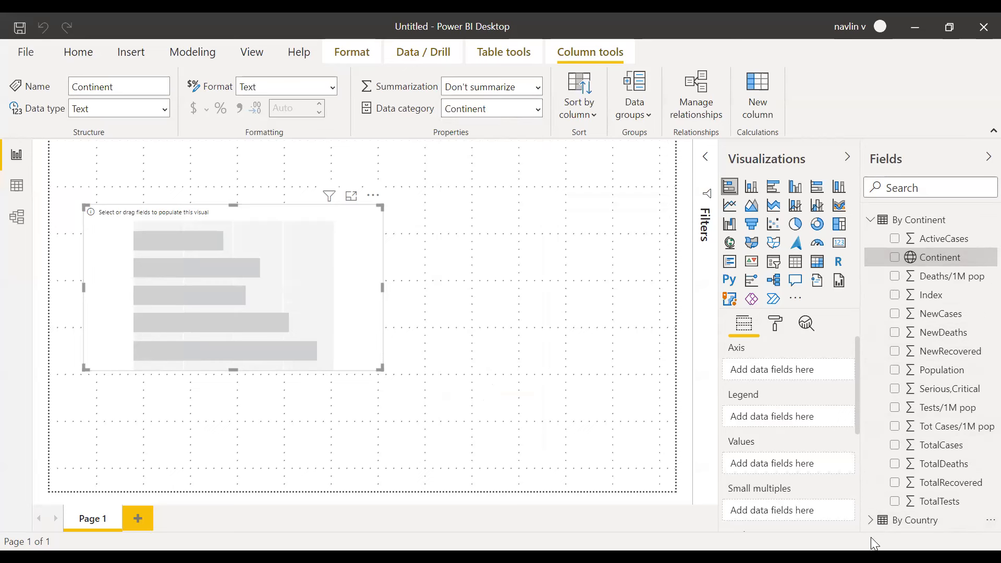
Step: Set the data category of the Country column in the By Country table to County
left_click(876, 520)
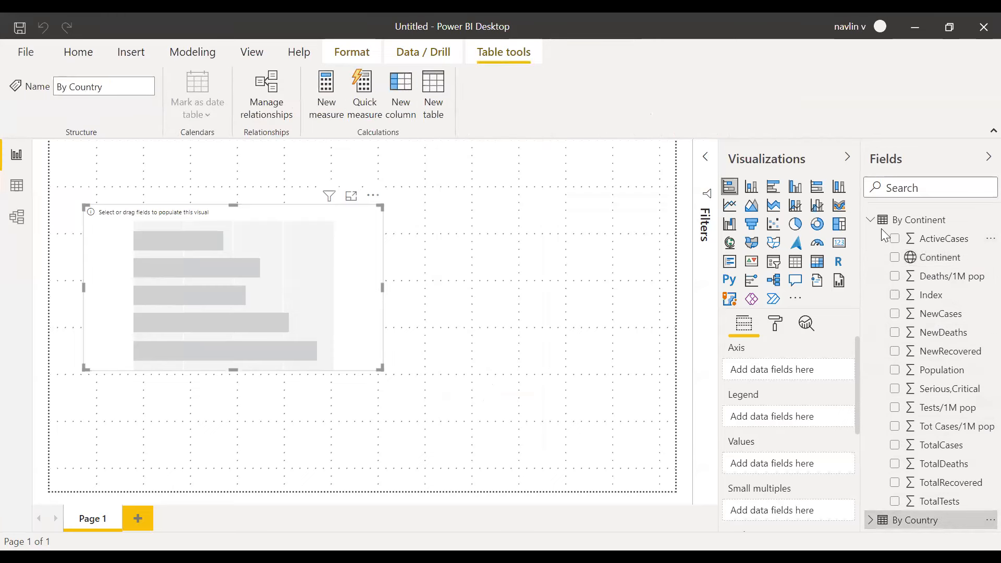
left_click(870, 220)
left_click(870, 238)
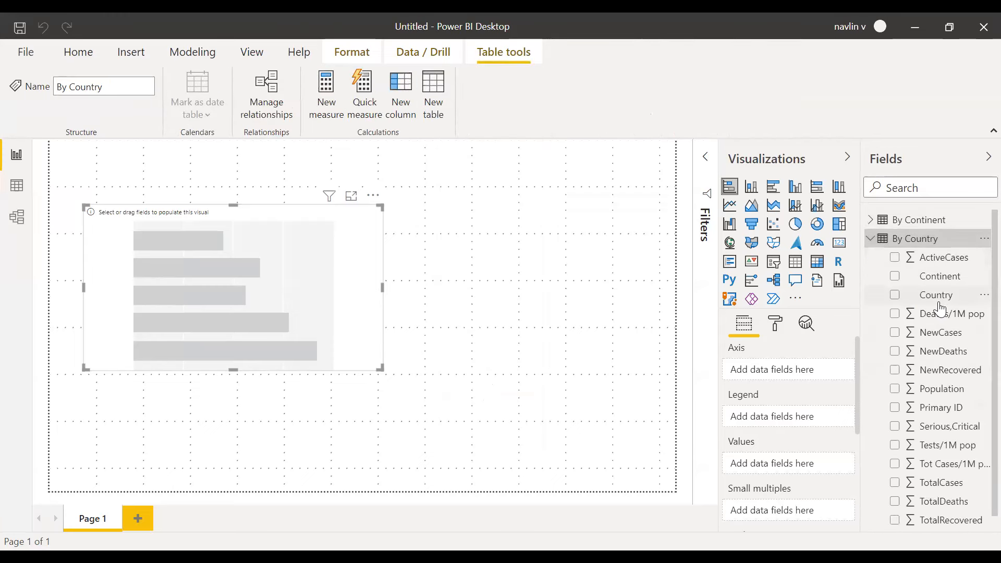
left_click(930, 295)
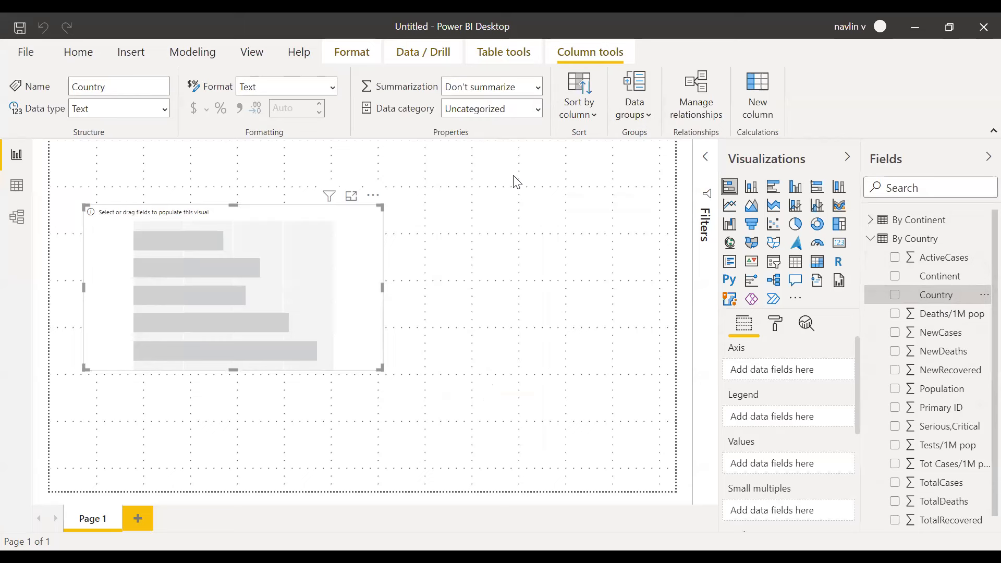
left_click(537, 109)
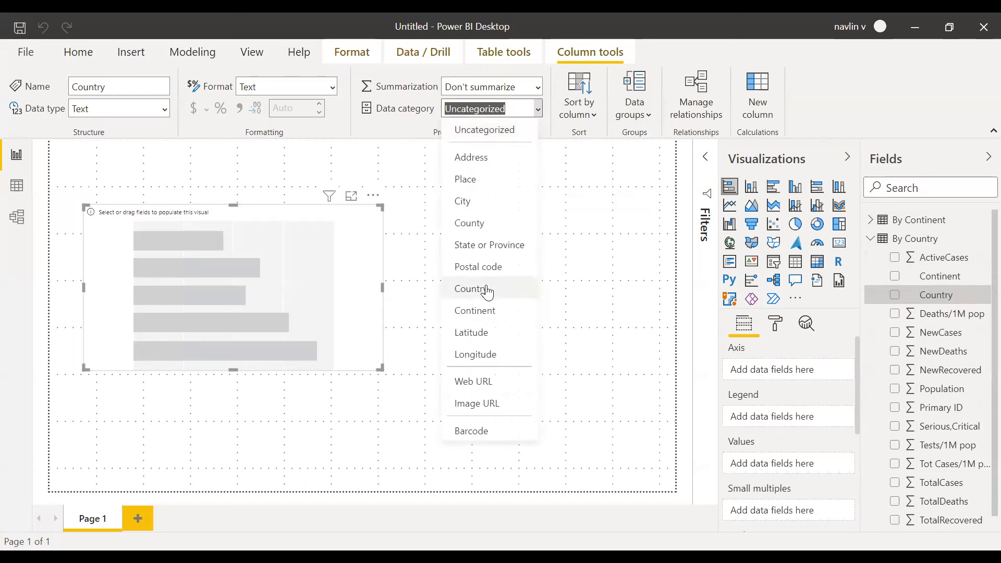
left_click(475, 228)
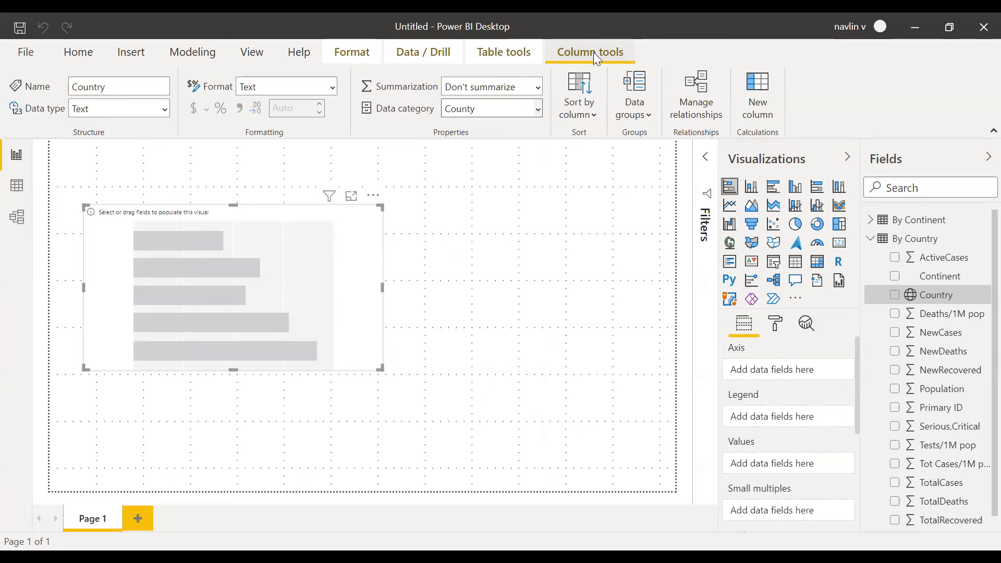
left_click(76, 53)
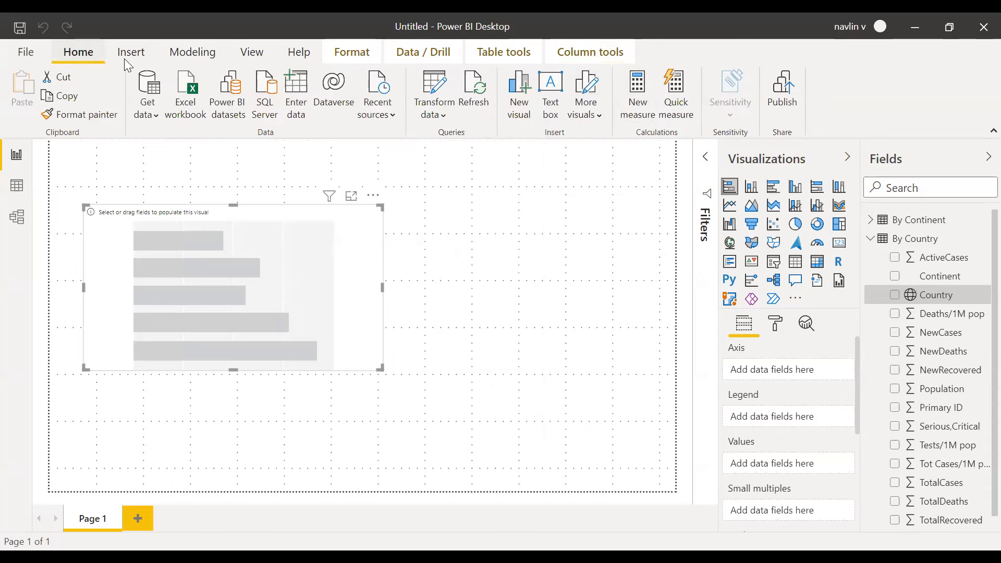
left_click(599, 54)
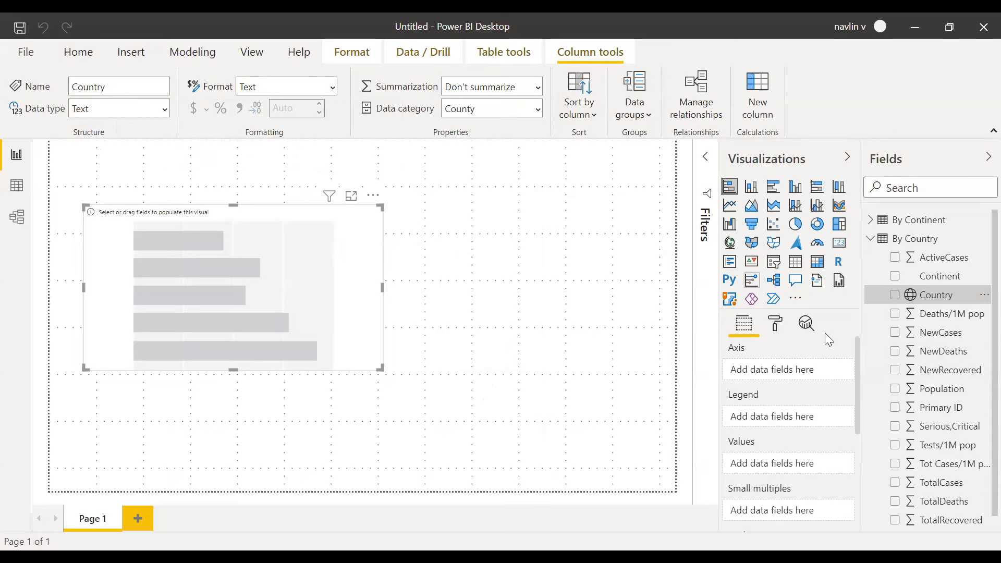
left_click(592, 116)
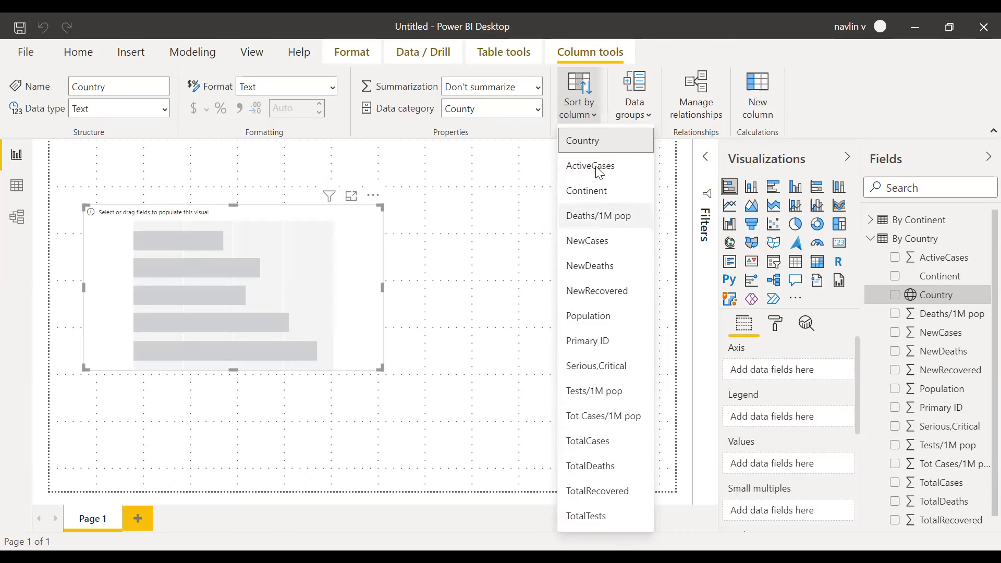
left_click(598, 347)
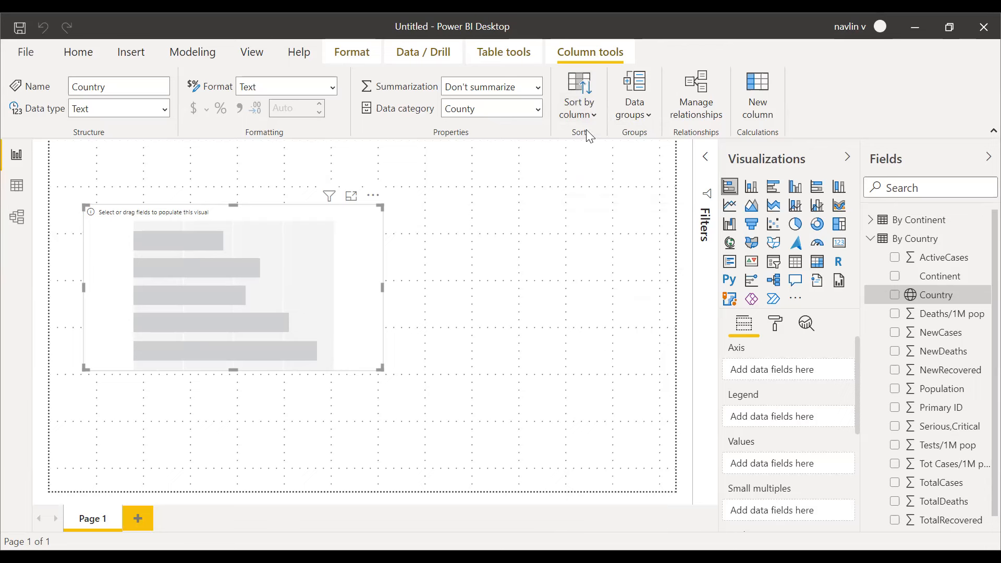
left_click(607, 242)
Step: Enlarge the empty stacked bar chart slightly and move it against the left edge of the report page
left_click(255, 207)
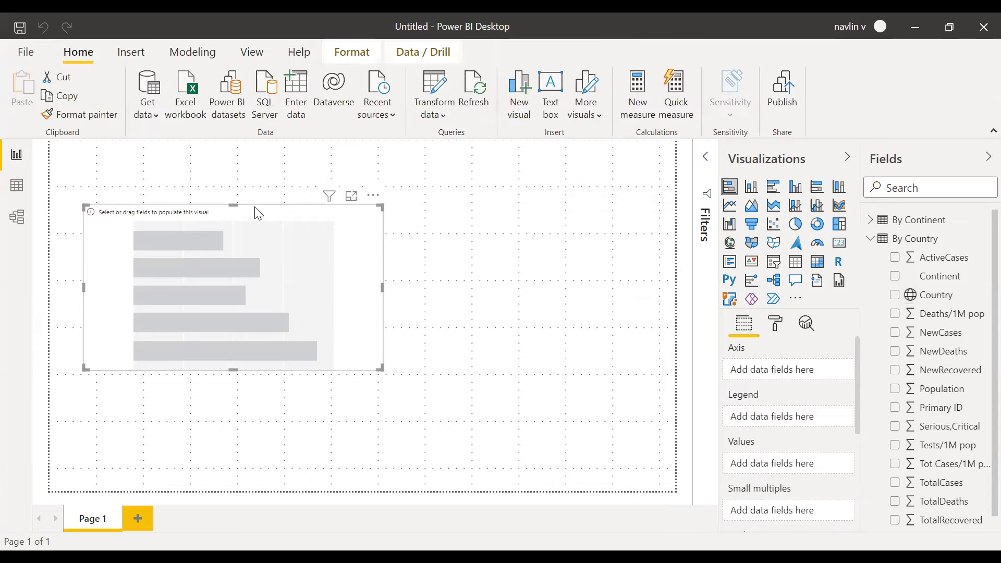
left_click_drag(383, 370, 419, 394)
left_click_drag(214, 202, 180, 211)
Step: Use Continent as the bar chart's axis and TotalCases as its values, both from the By Continent table
left_click(870, 223)
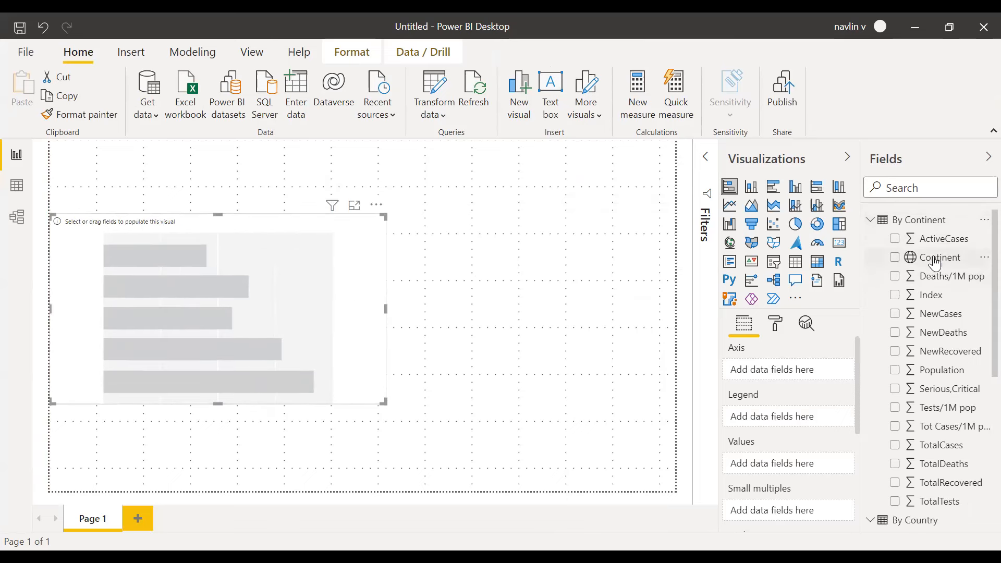
left_click_drag(803, 386, 803, 376)
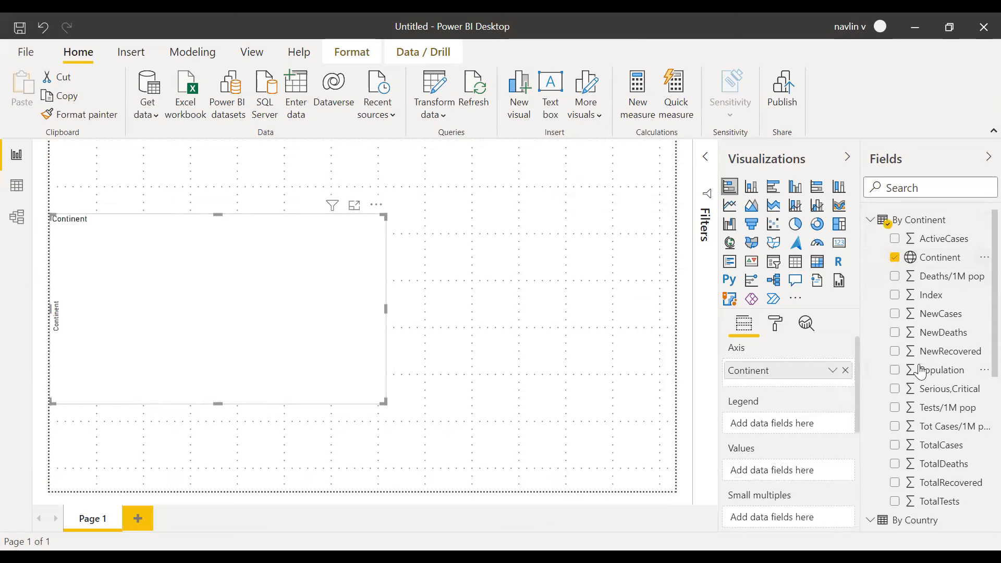
left_click_drag(934, 454, 773, 466)
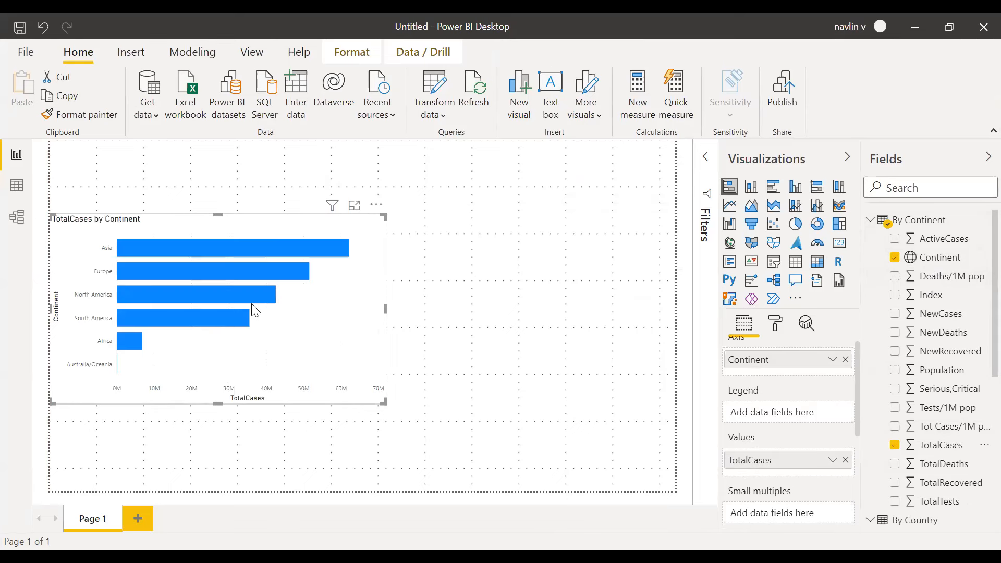
Step: Move the TotalCases by Continent bar chart slightly up and away from the page's left edge, and make it slightly smaller
left_click_drag(90, 219, 101, 200)
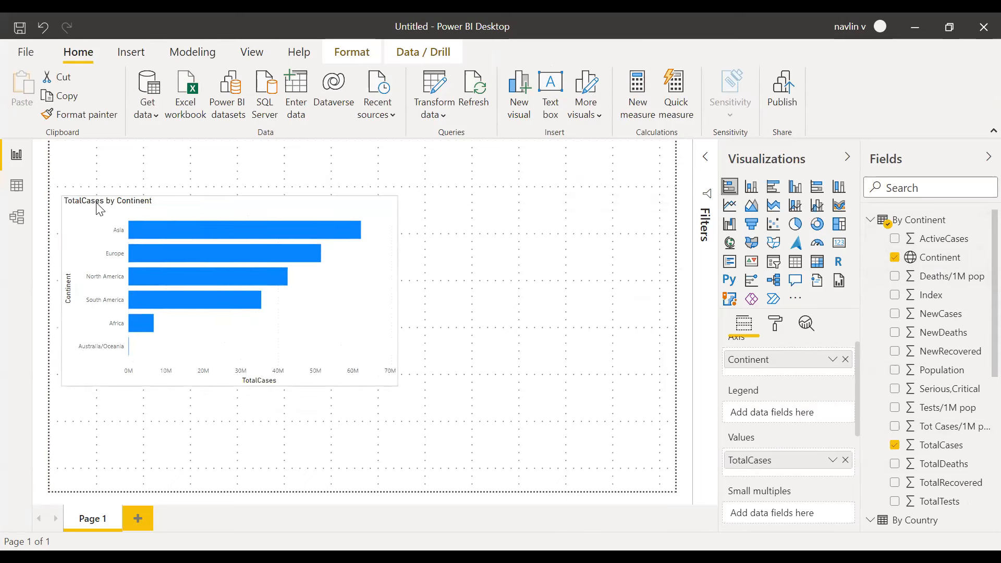
left_click_drag(396, 385, 390, 371)
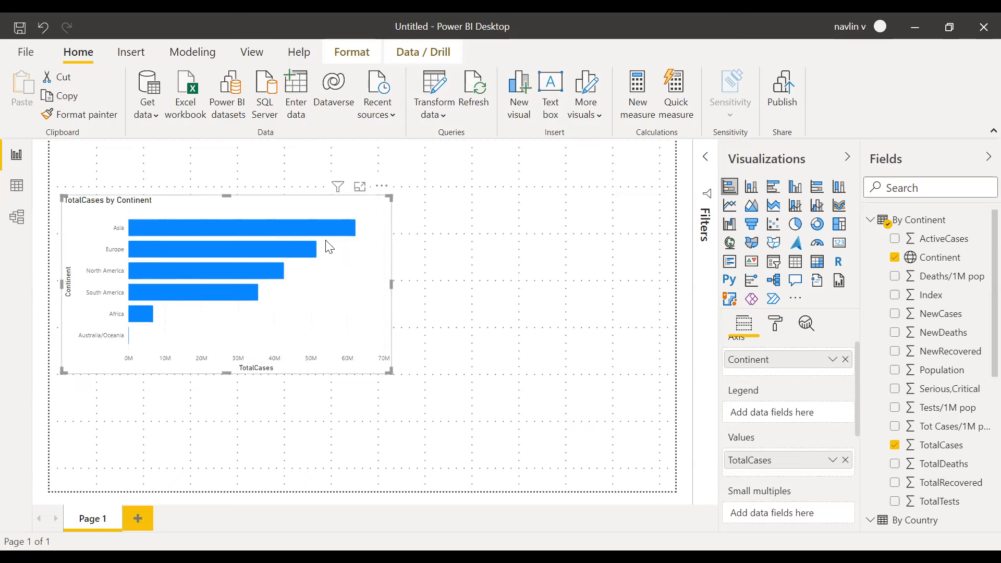
Step: Sort the continent bar chart by TotalCases and reduce its height slightly
left_click(381, 187)
mouse_move(424, 313)
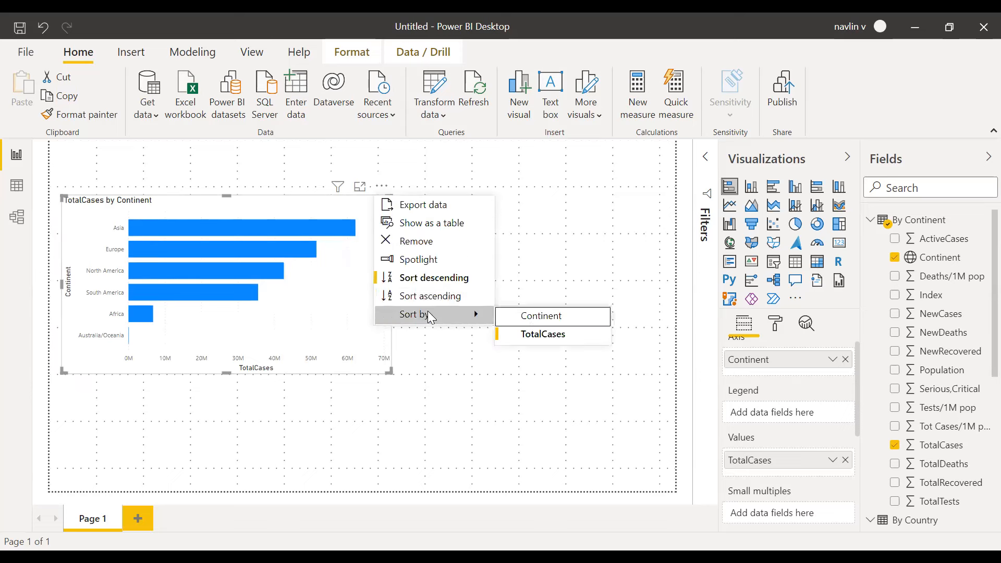
left_click(544, 336)
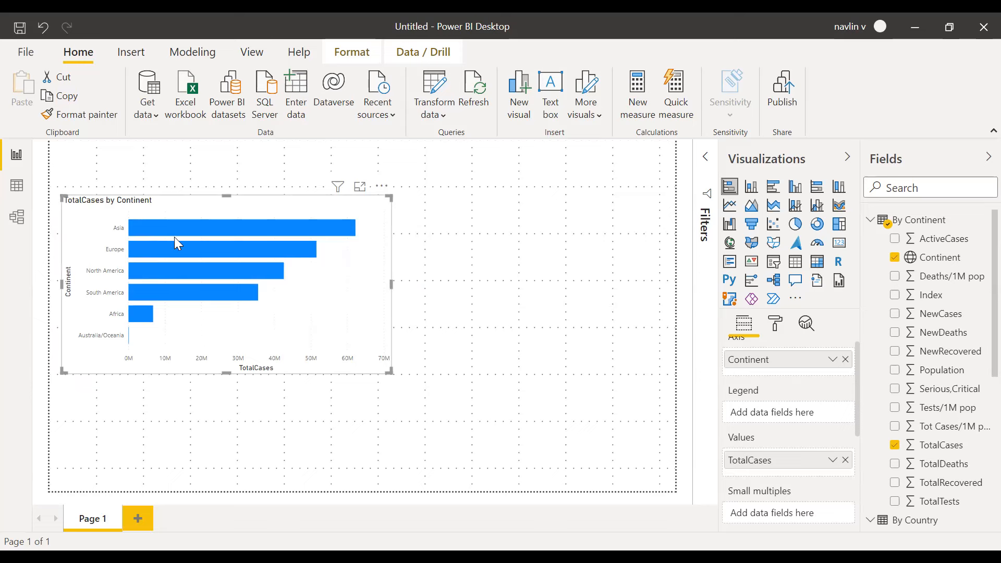
mouse_move(175, 226)
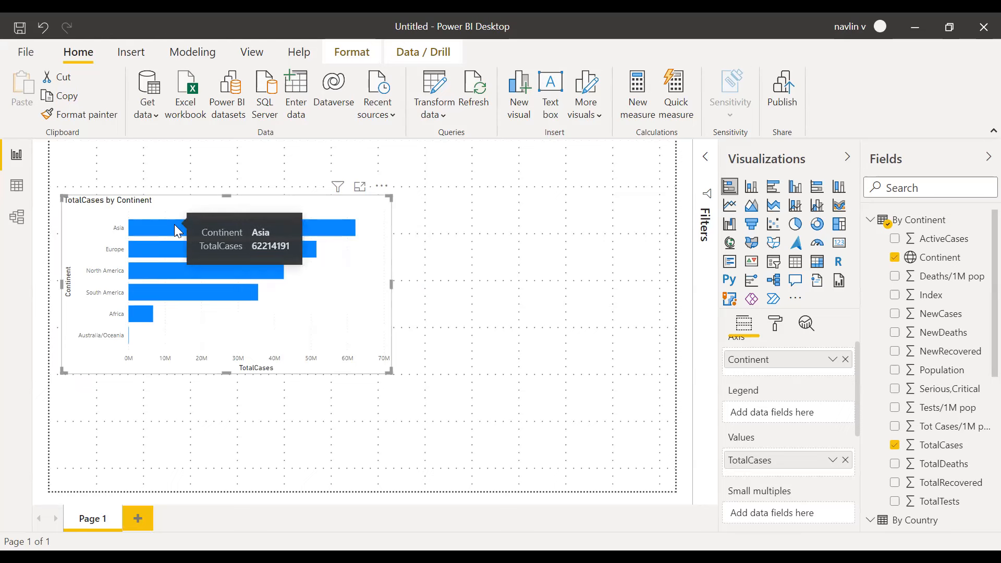
mouse_move(169, 253)
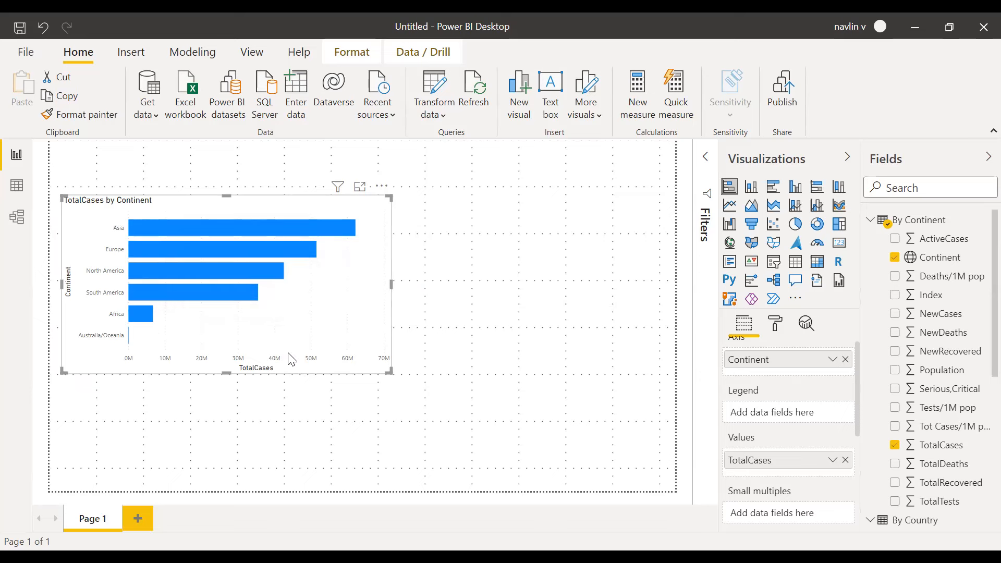
left_click_drag(388, 370, 390, 353)
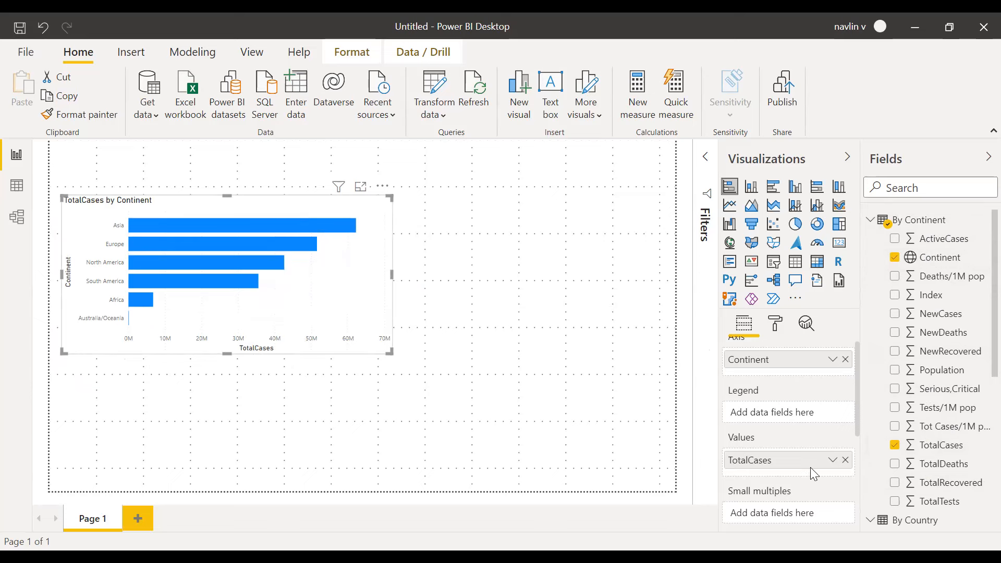
Step: Switch the aggregation of TotalCases in the continent bar chart to Count and back to Sum
left_click(832, 461)
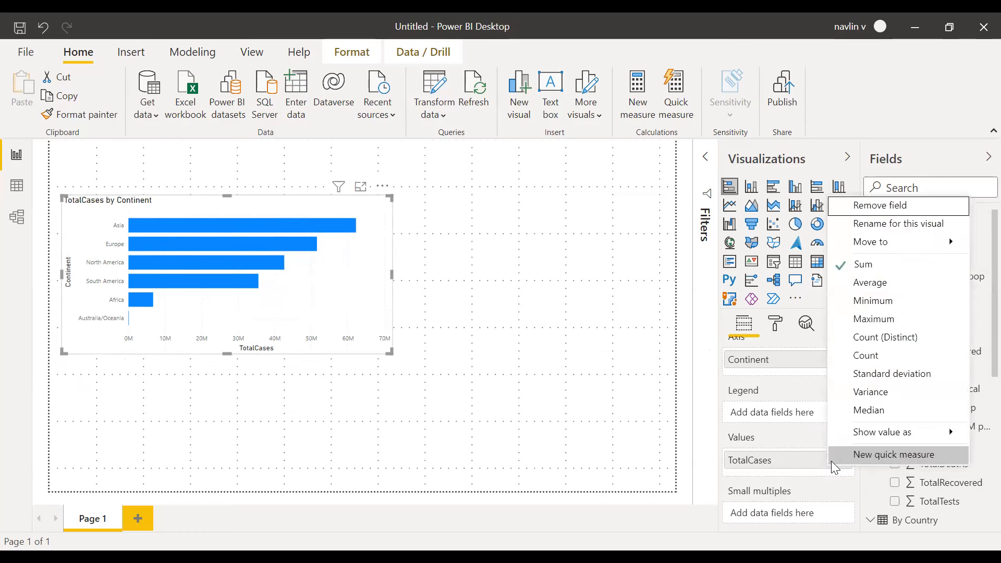
left_click(792, 481)
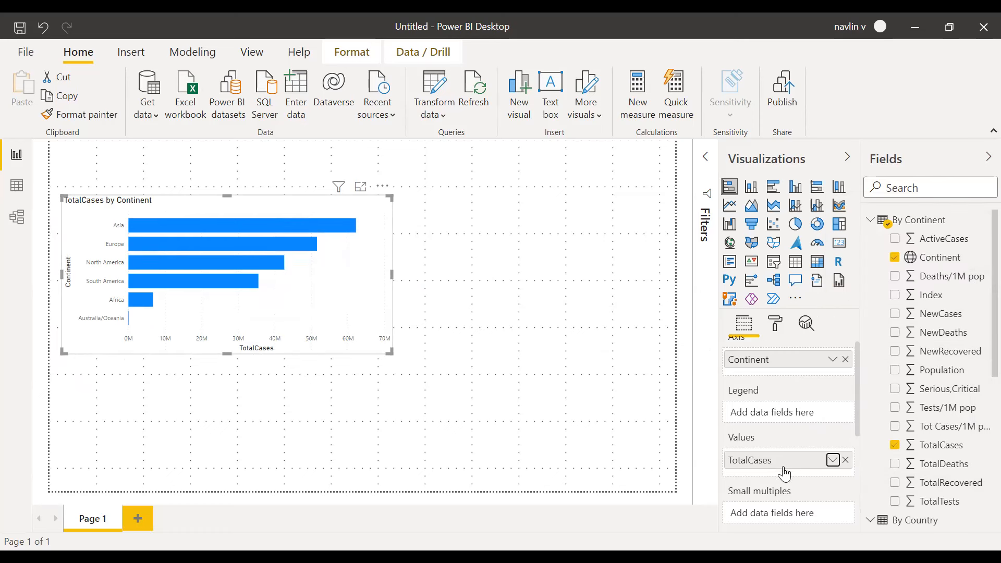
left_click(833, 460)
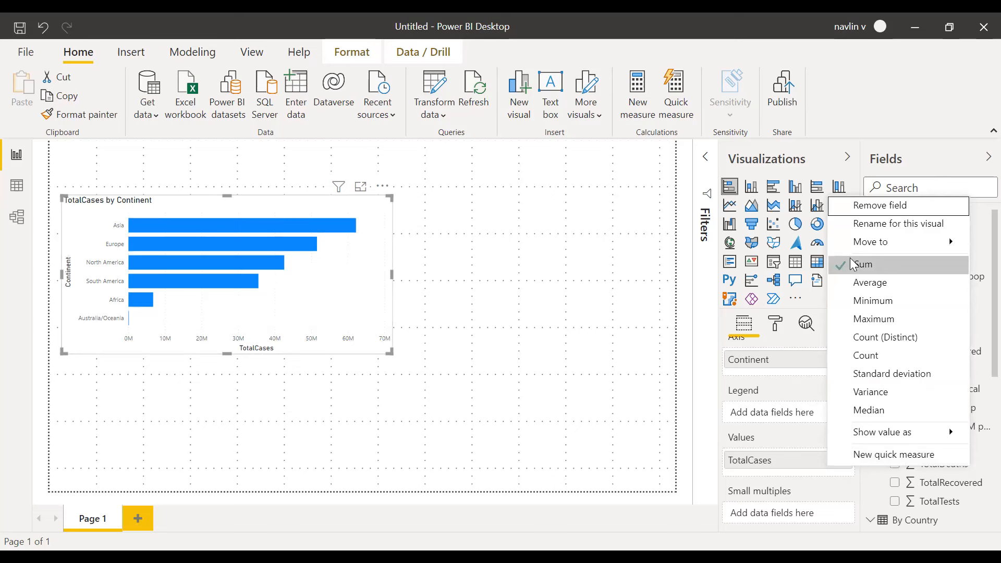
left_click(870, 360)
left_click(840, 461)
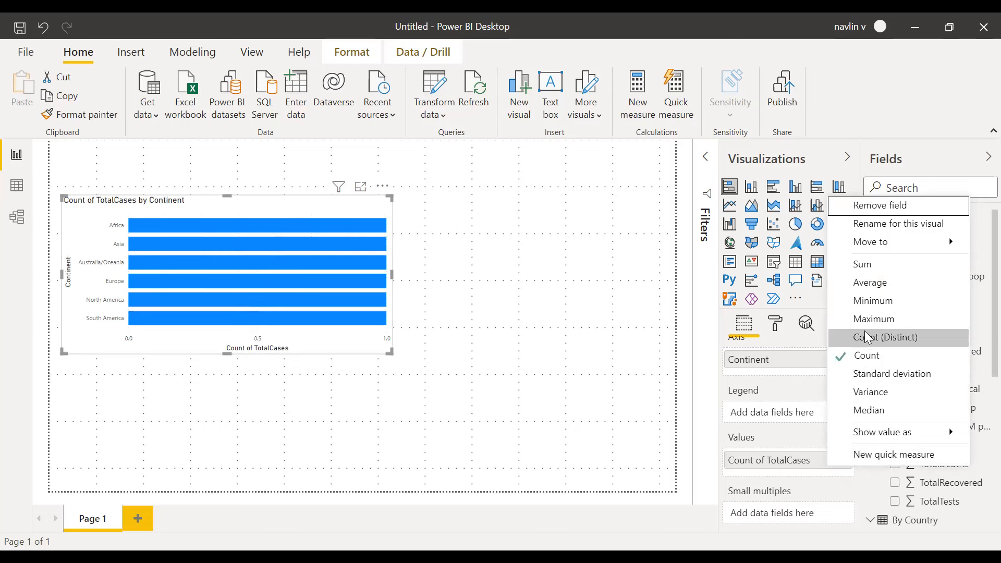
left_click(874, 260)
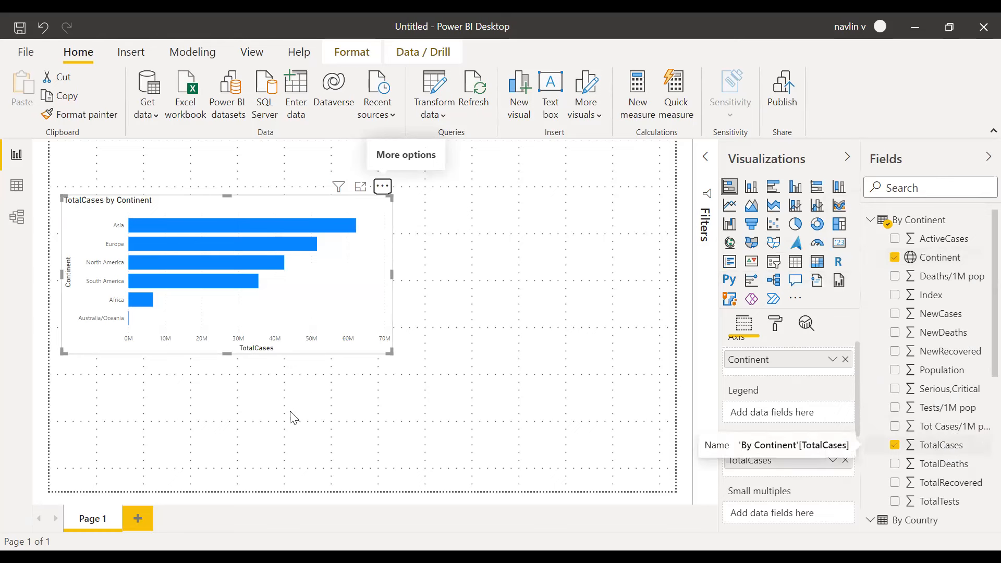
Step: Reduce the width and height of the continent bar chart slightly and deselect it
mouse_move(288, 228)
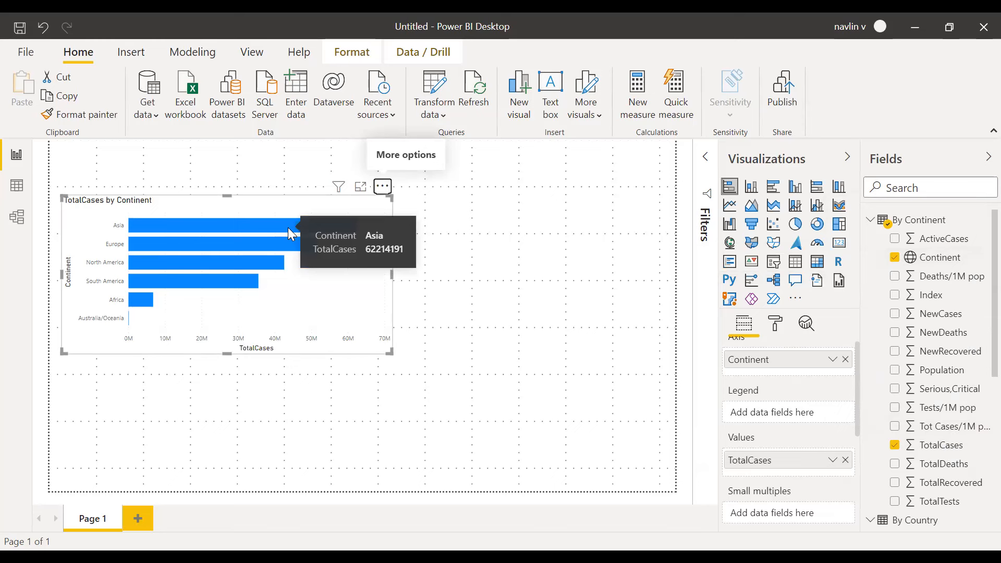
left_click_drag(391, 356, 370, 346)
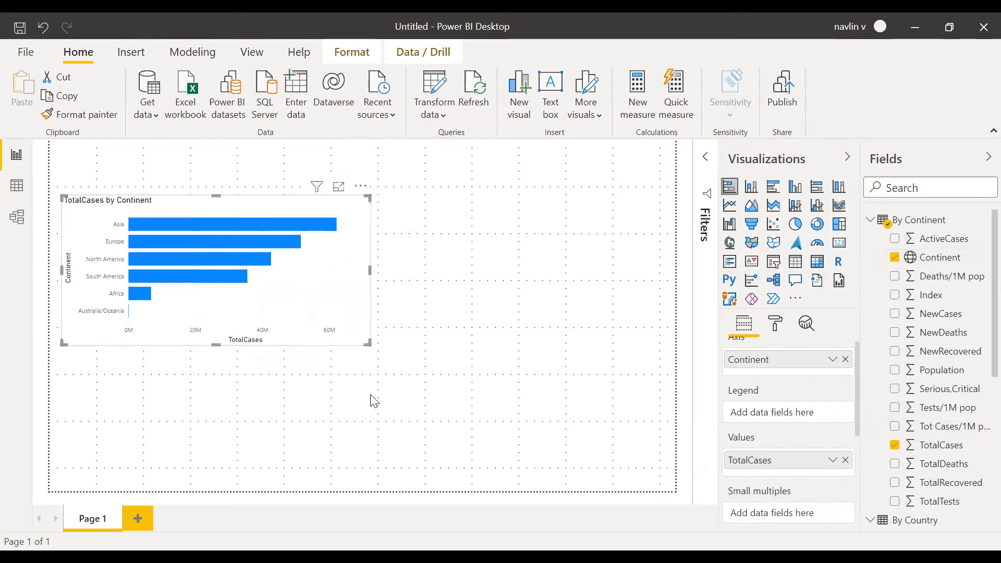
left_click(362, 415)
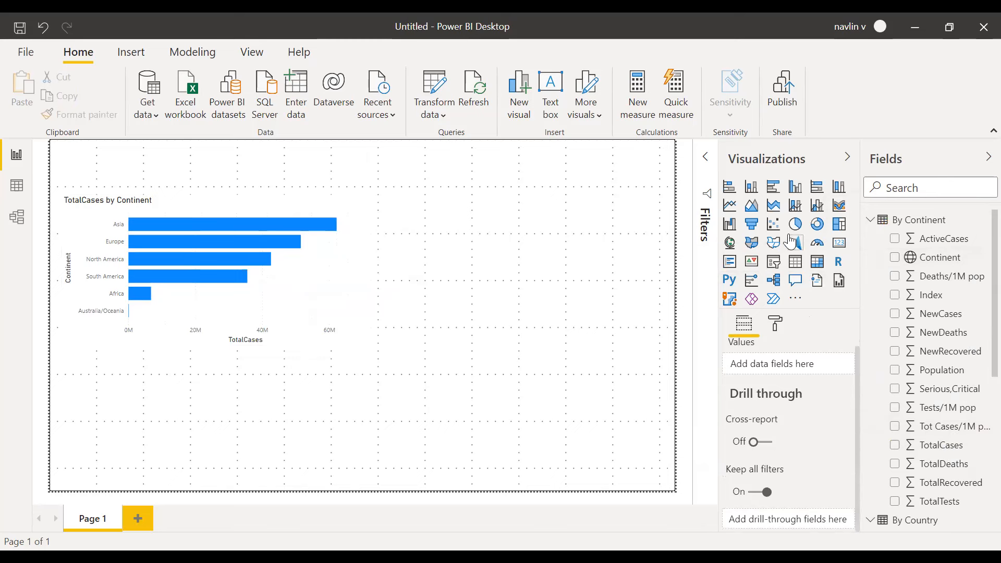
Step: Add a map below the bar chart with Country as its location and TotalCases as its bubble size, both from the By Country table
left_click(731, 243)
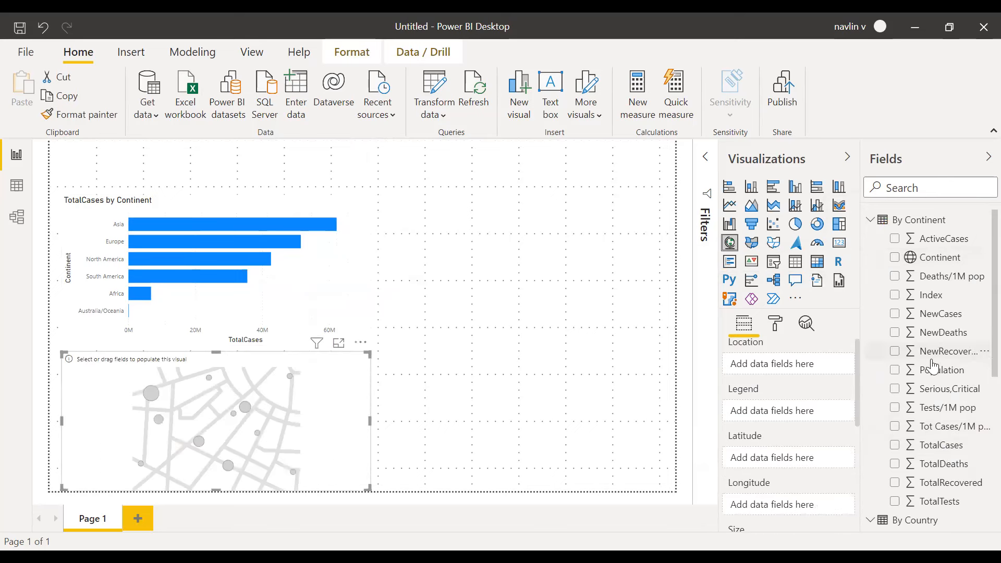
scroll(933, 365, "down", 5)
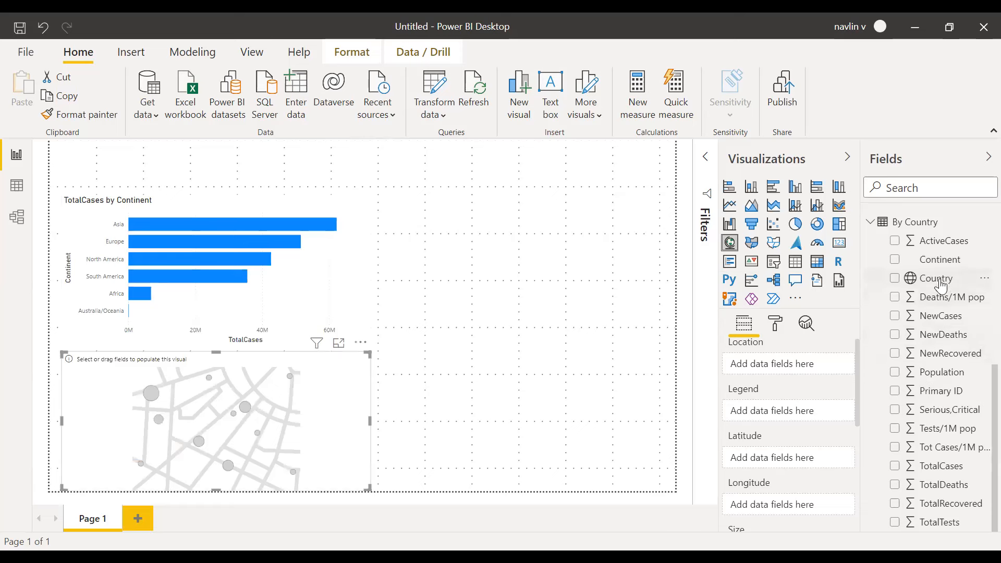
left_click_drag(812, 350, 780, 365)
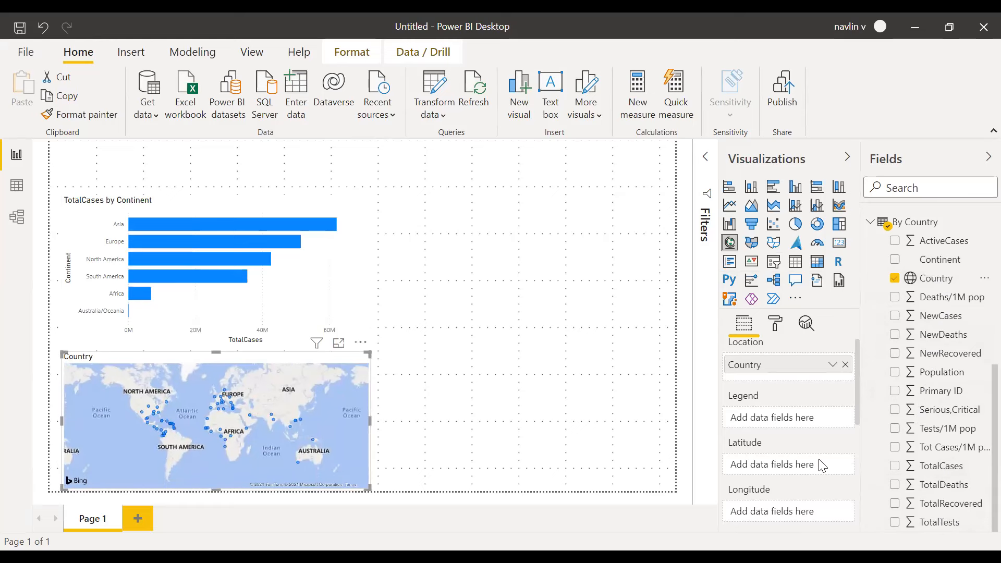
scroll(822, 465, "down", 3)
scroll(817, 464, "up", 2)
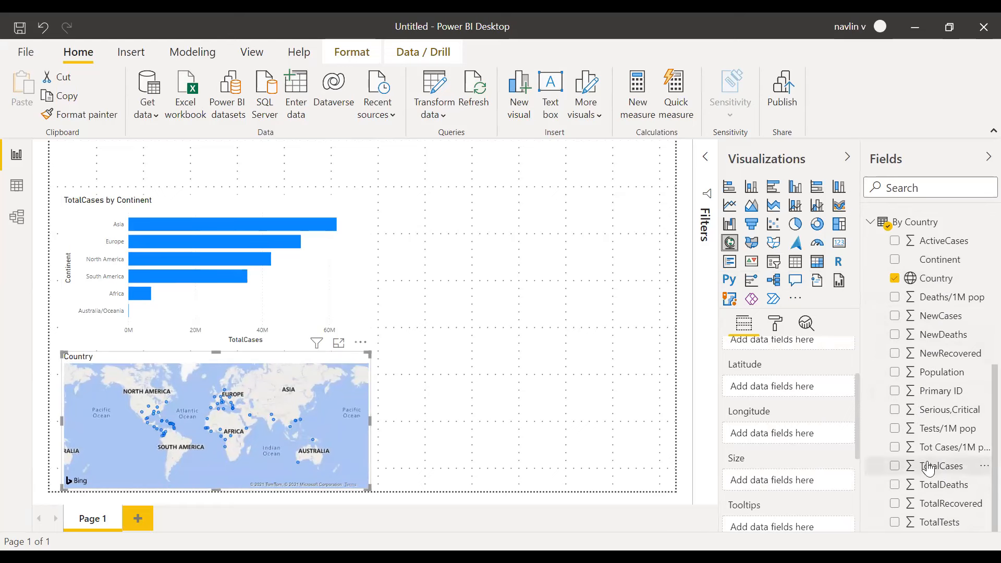
left_click_drag(928, 468, 782, 494)
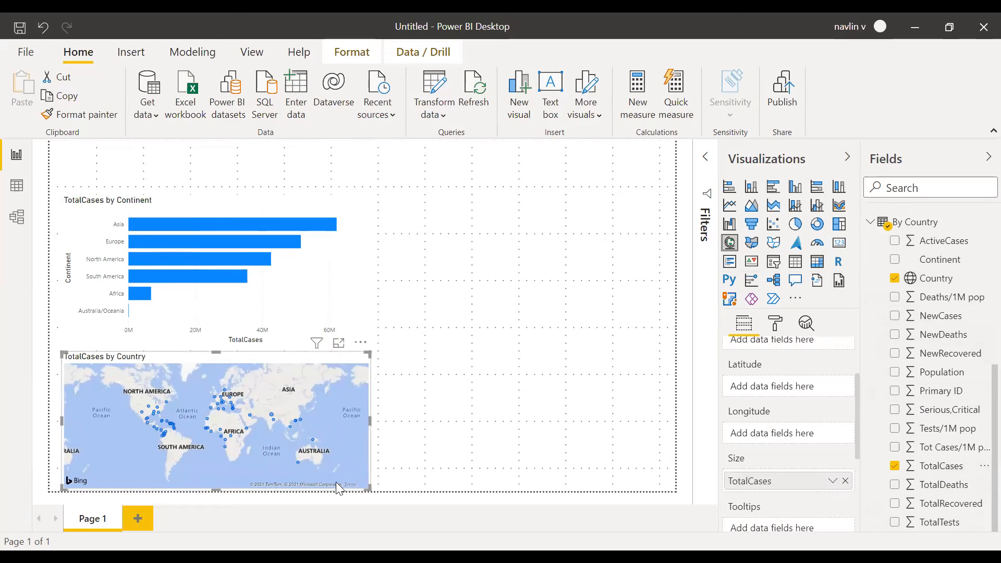
Step: Shrink the country map and the continent bar chart to similar widths in the left half of the report page
left_click_drag(368, 490, 359, 489)
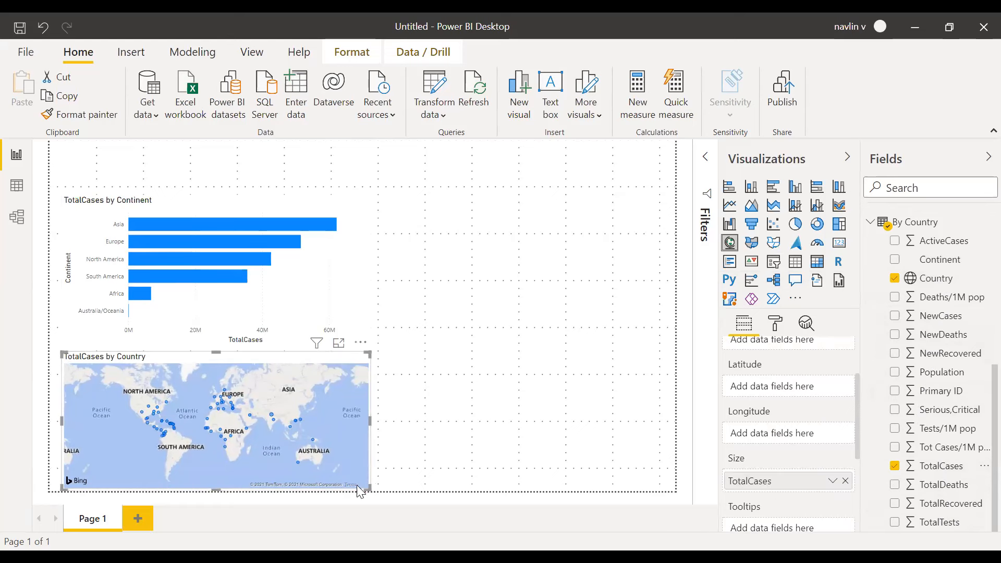
left_click(471, 412)
left_click(154, 208)
left_click_drag(368, 345, 344, 320)
left_click(413, 351)
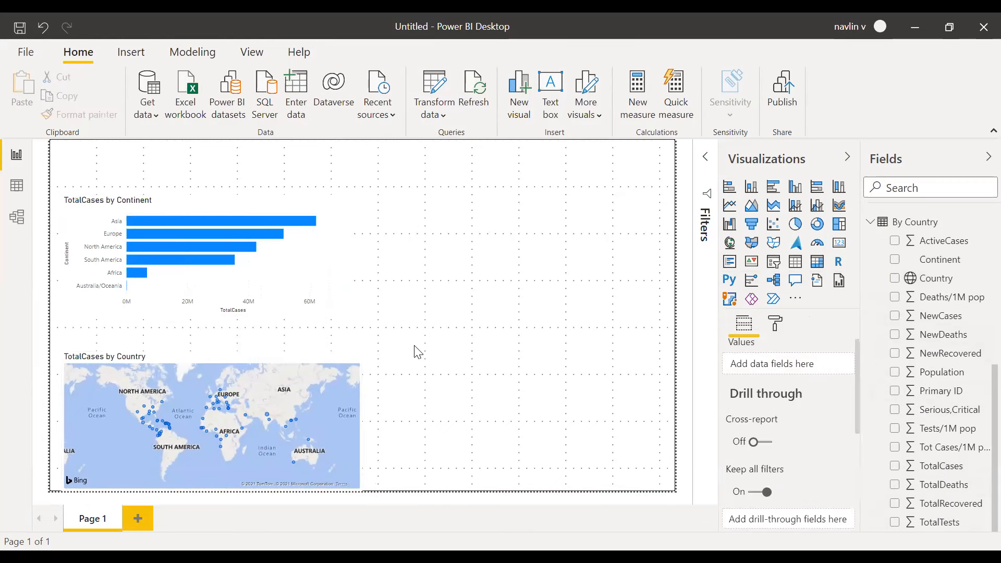
left_click(219, 359)
left_click_drag(360, 489, 339, 481)
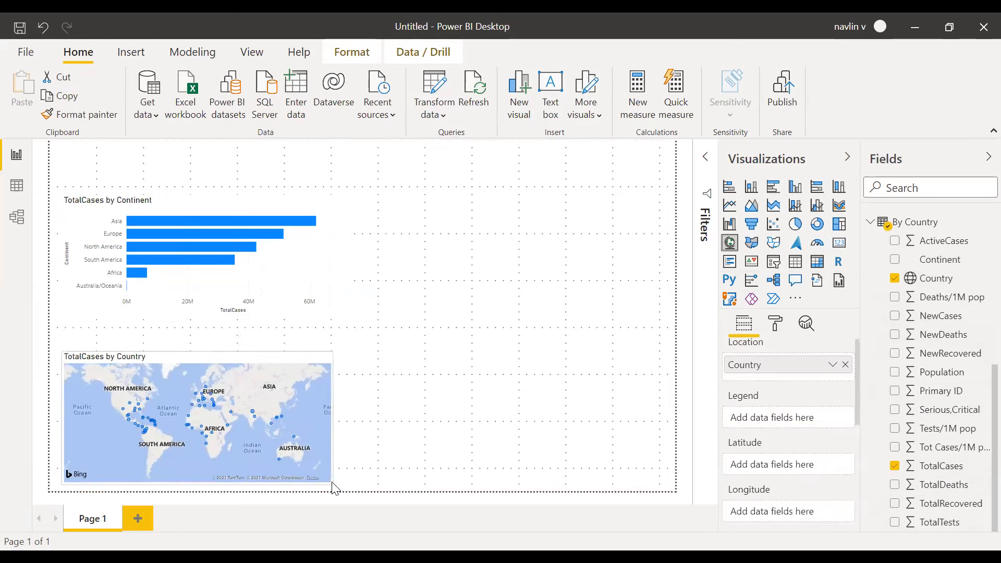
left_click(429, 445)
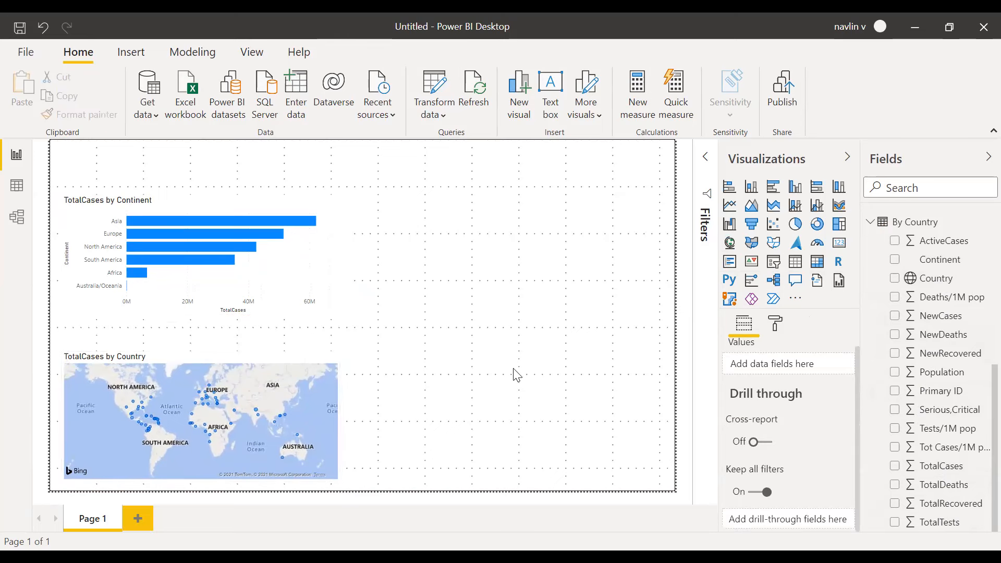
Step: Try the continent chart as a stacked column and a clustered column chart, and return it to a stacked bar chart
left_click(176, 208)
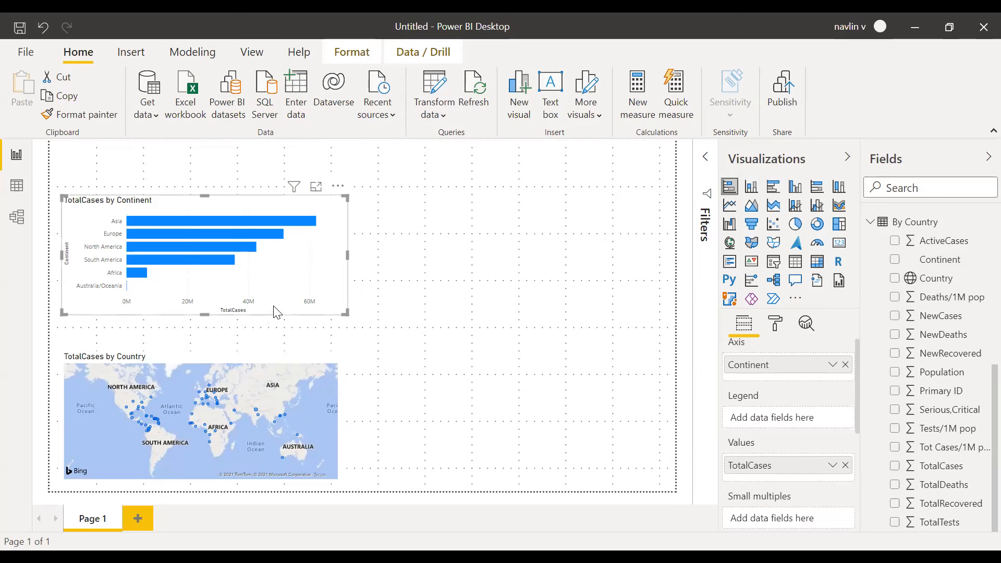
left_click(751, 189)
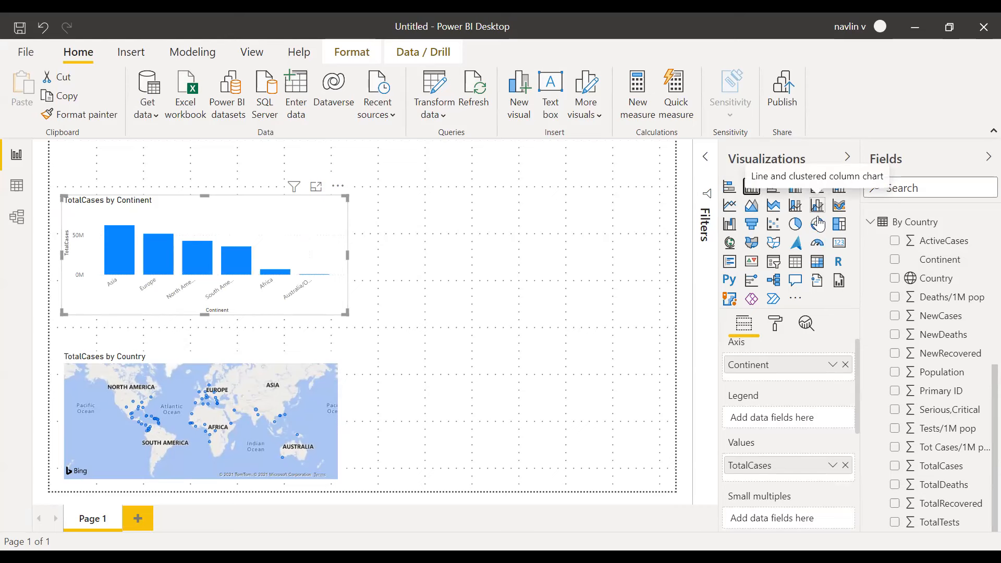
left_click(796, 192)
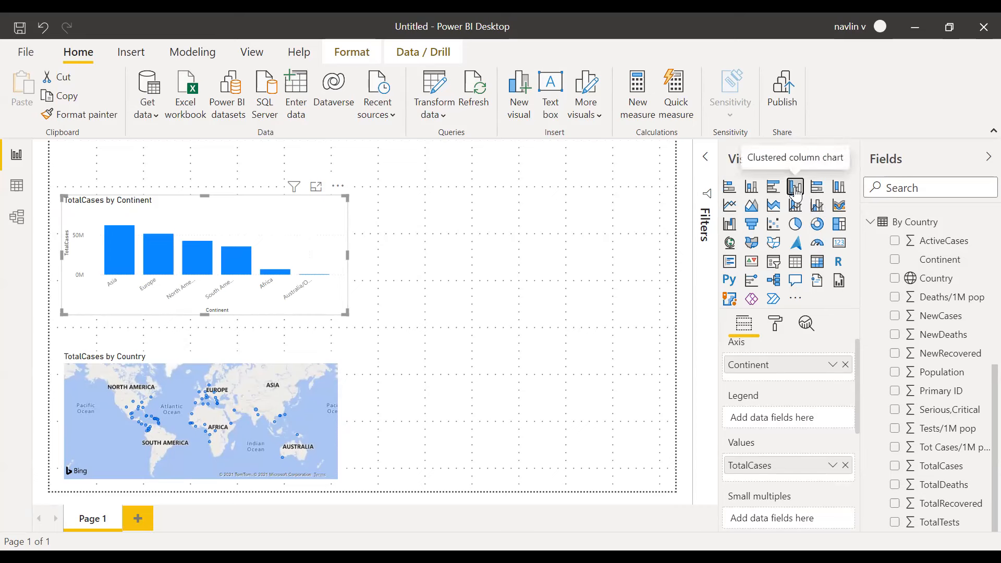
left_click(729, 191)
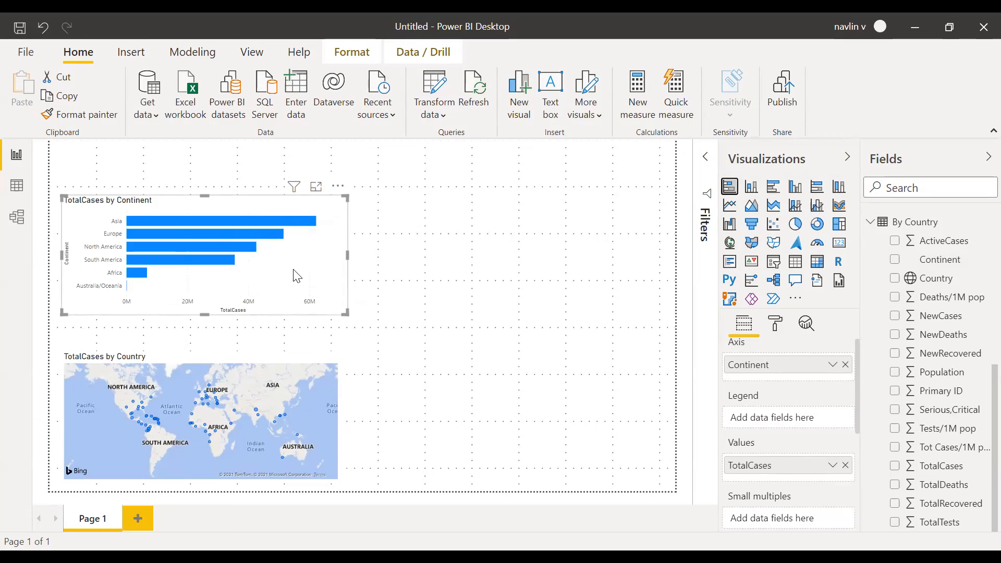
Step: Make the continent bar chart slightly narrower and extend its upper edge upward a little
left_click_drag(345, 313, 330, 323)
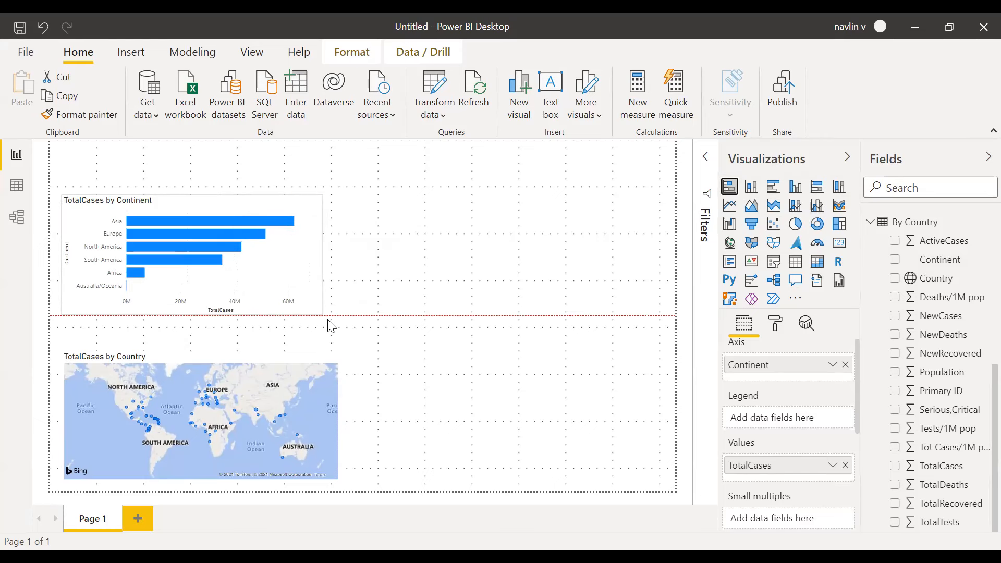
left_click_drag(138, 196, 139, 192)
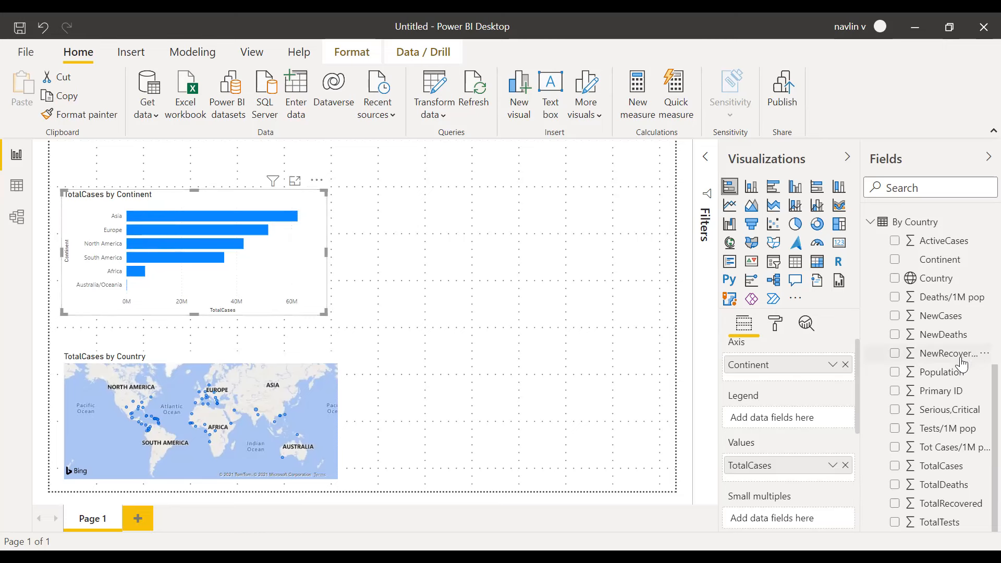
scroll(960, 359, "up", 3)
scroll(960, 360, "up", 3)
scroll(960, 359, "down", 5)
scroll(960, 359, "up", 5)
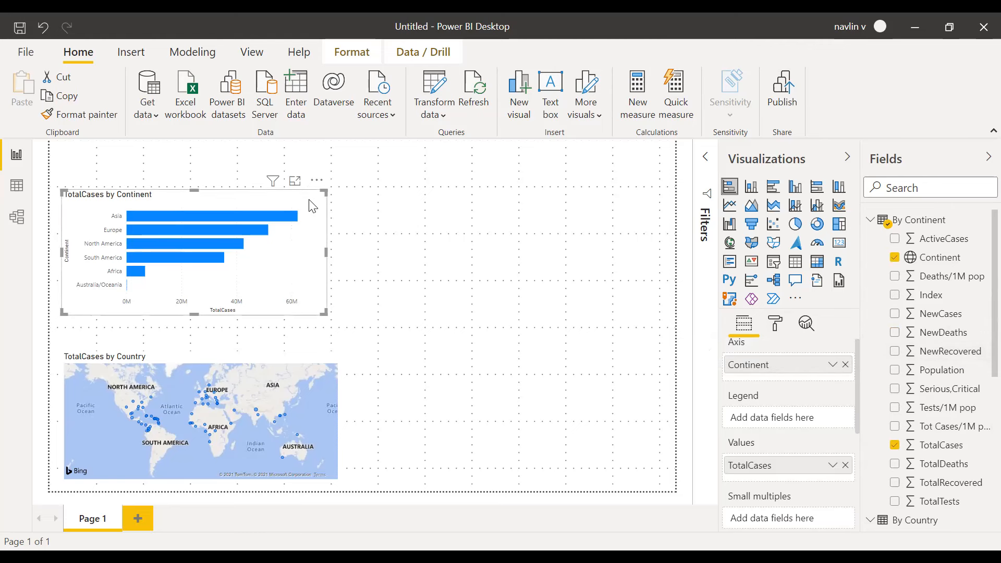
Step: Duplicate the TotalCases by Continent bar chart and place the copy in the empty right half of the page
key("ctrl+c")
left_click(539, 259)
key("ctrl+v")
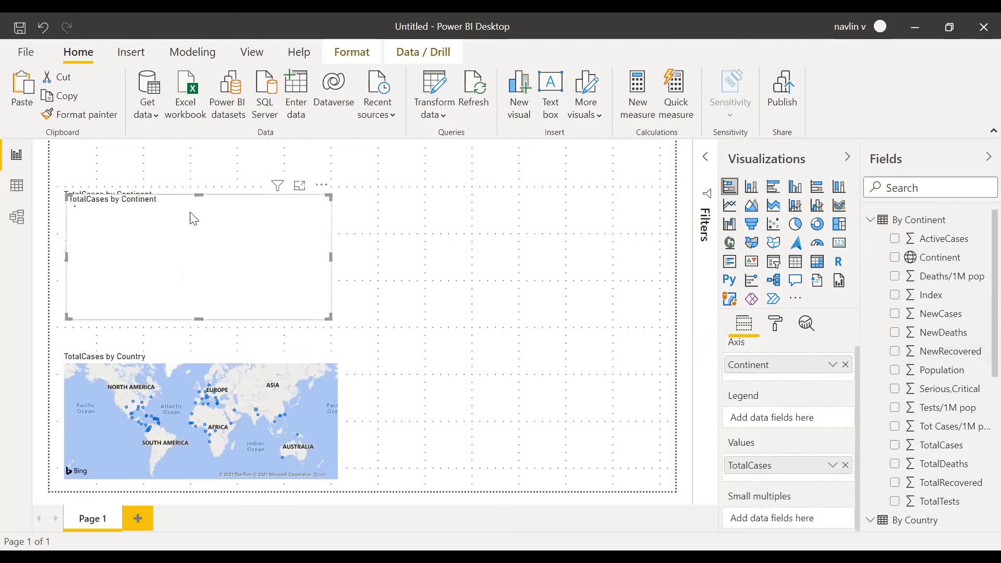
left_click_drag(193, 206, 509, 213)
Step: Remove Continent from the axis and TotalCases from the values of the copied bar chart
scroll(936, 443, "down", 5)
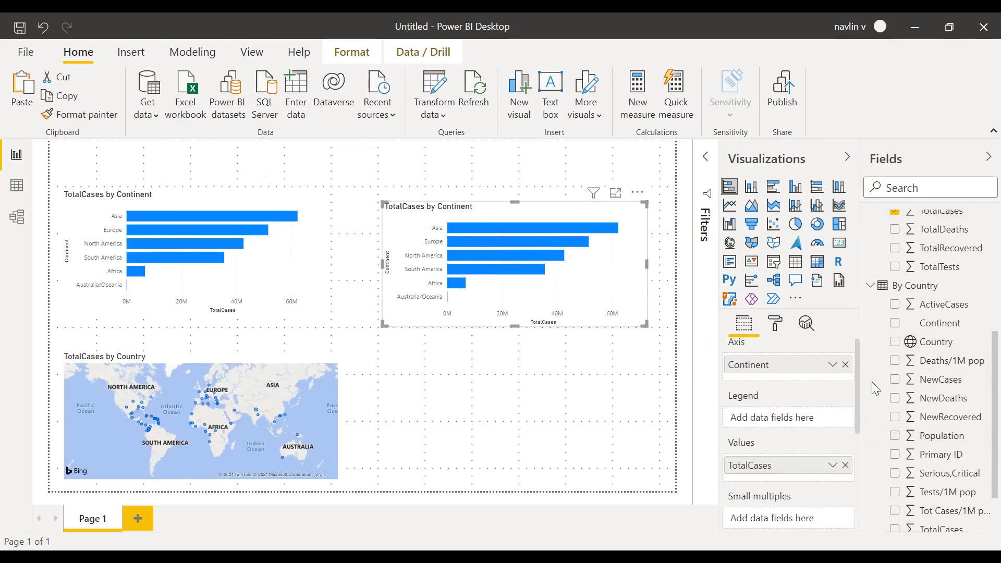
left_click(846, 365)
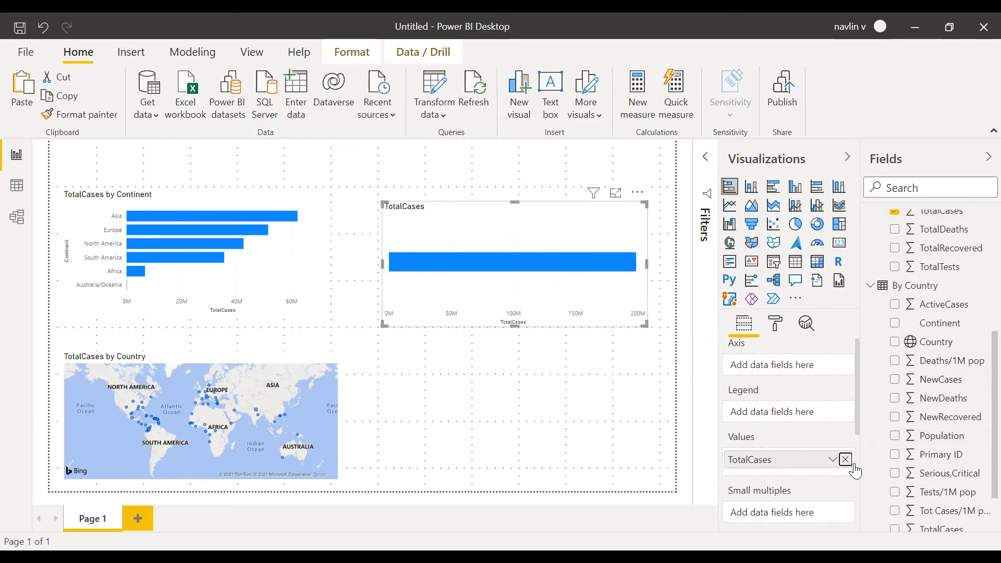
left_click(845, 459)
scroll(918, 377, "up", 5)
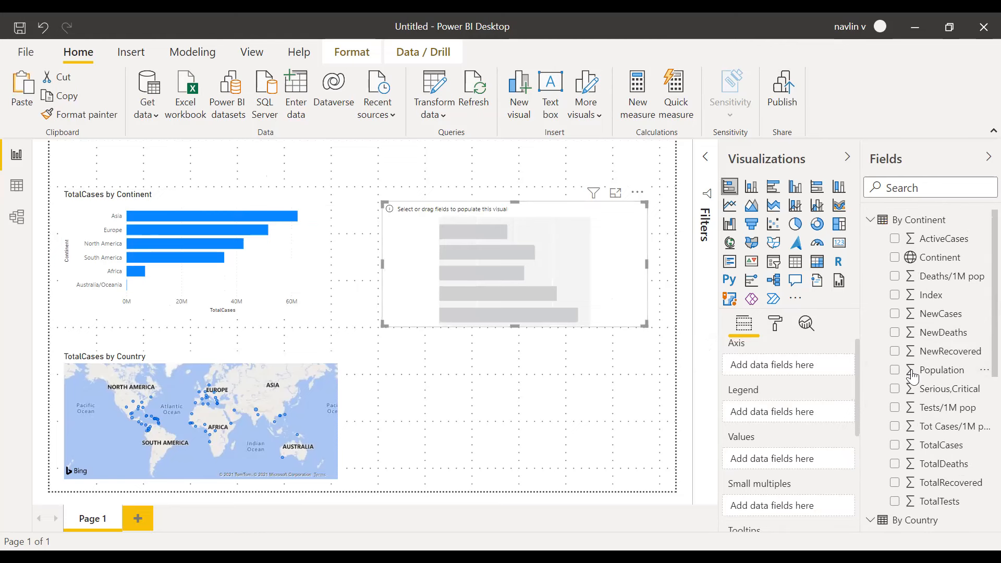
scroll(912, 421, "down", 5)
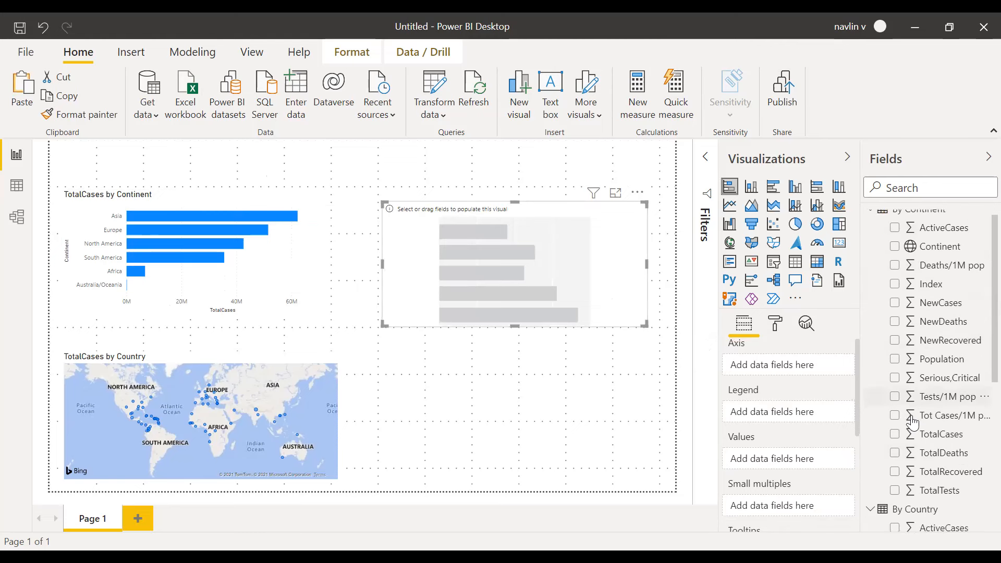
scroll(912, 421, "up", 5)
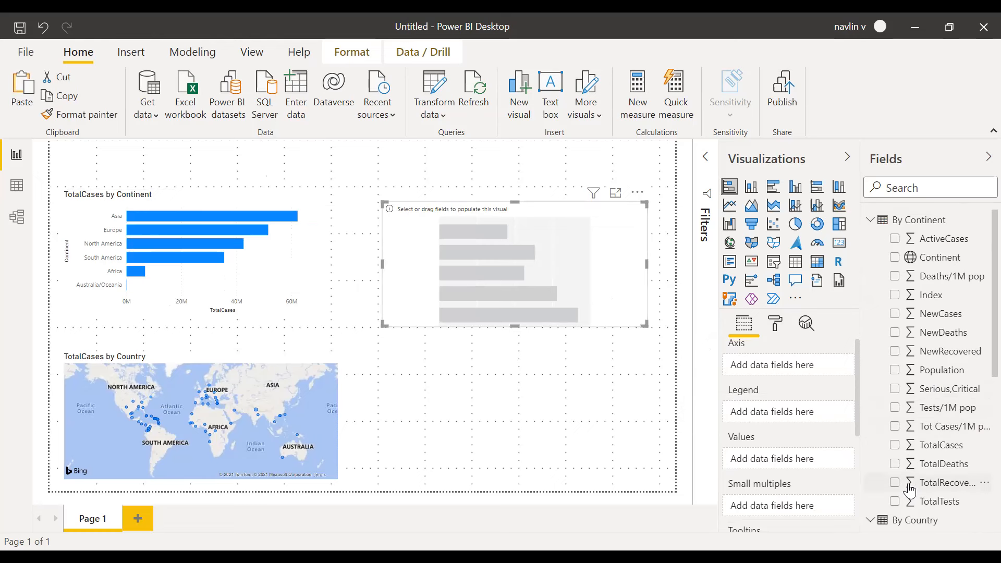
scroll(909, 492, "down", 5)
scroll(909, 492, "up", 3)
scroll(910, 492, "up", 2)
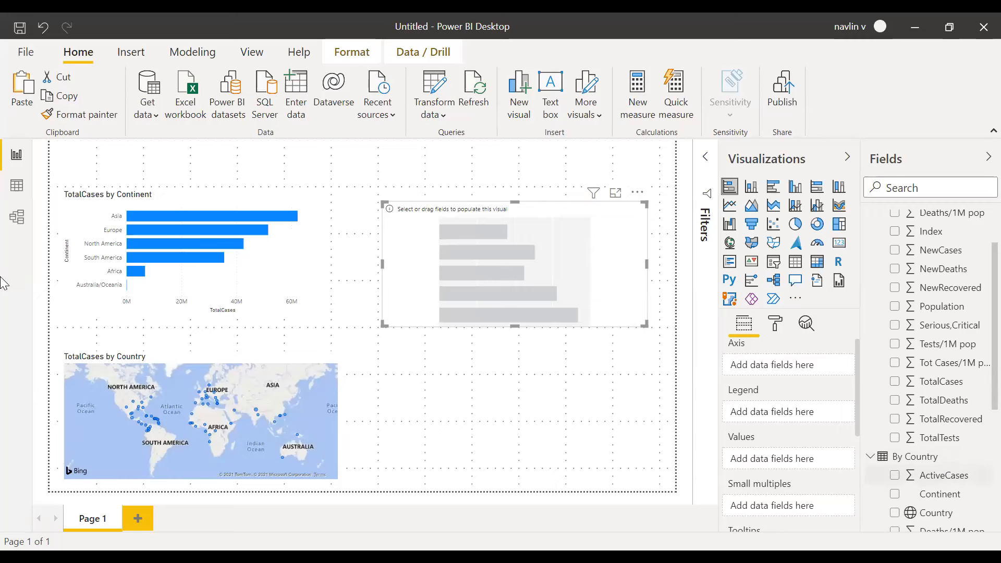
Step: Show the data model and move the By Country table closer to the By Continent table so both fit in view
left_click(15, 228)
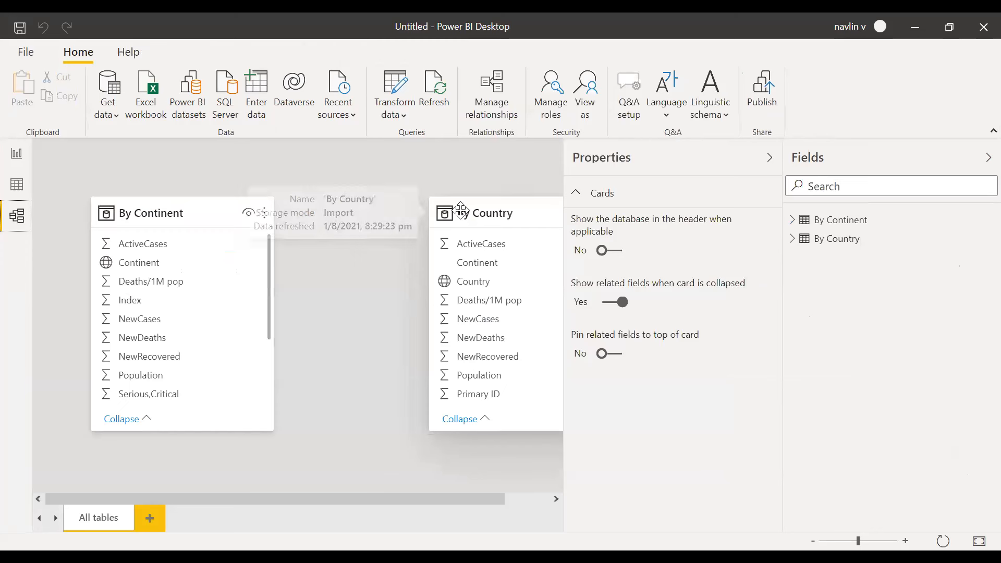
left_click_drag(459, 210, 412, 210)
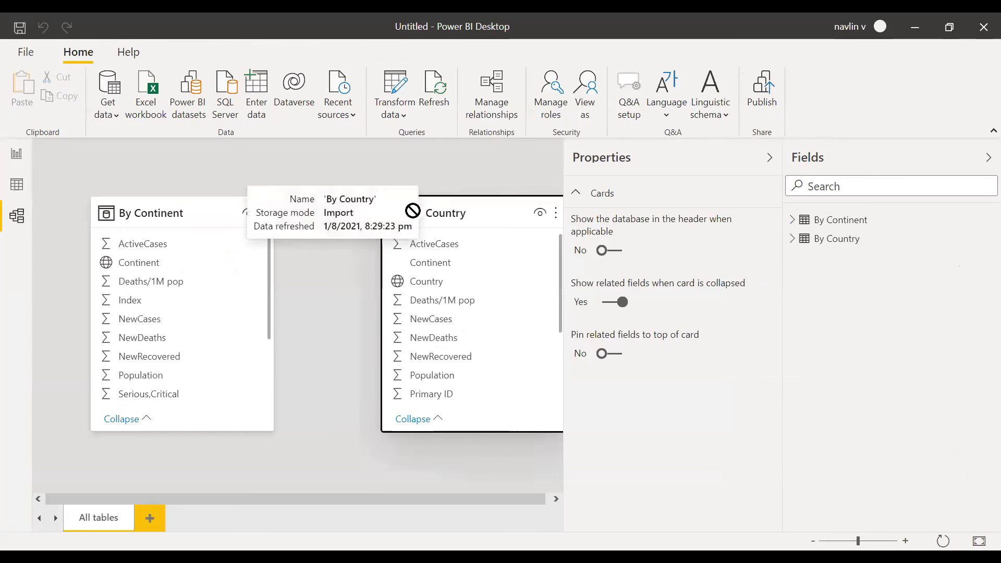
left_click(268, 323)
scroll(268, 323, "down", 2)
scroll(270, 345, "up", 2)
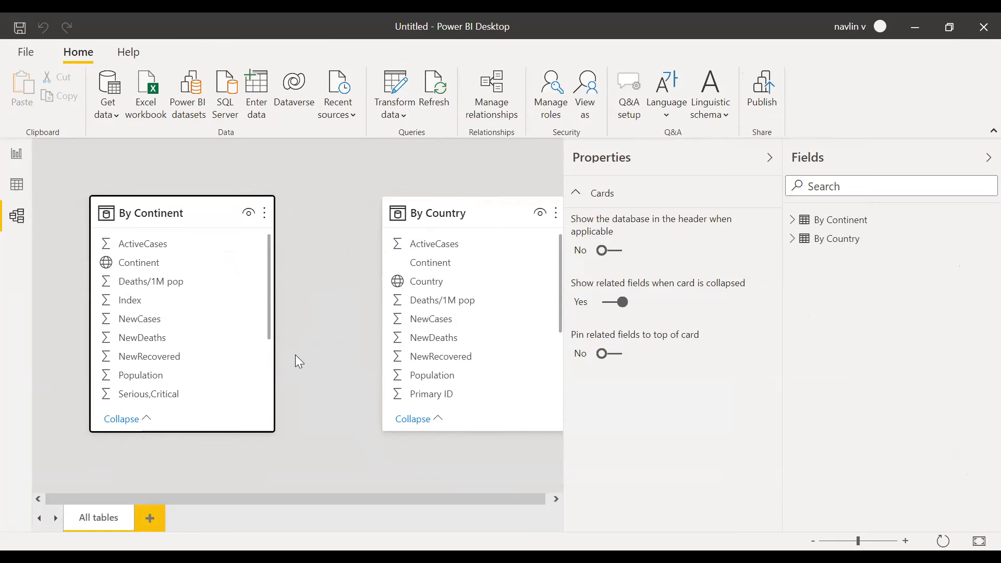
left_click_drag(426, 206, 390, 206)
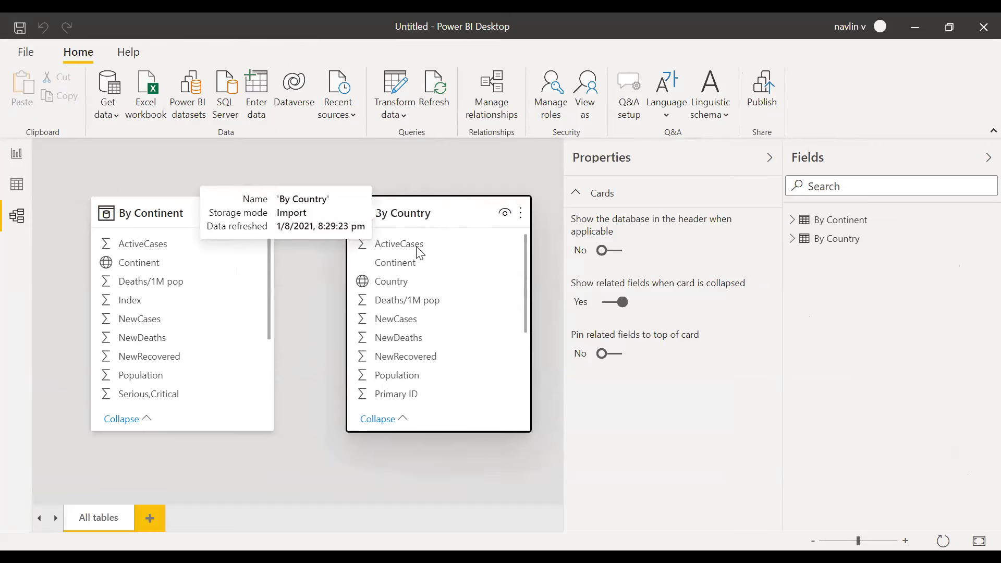
left_click(522, 287)
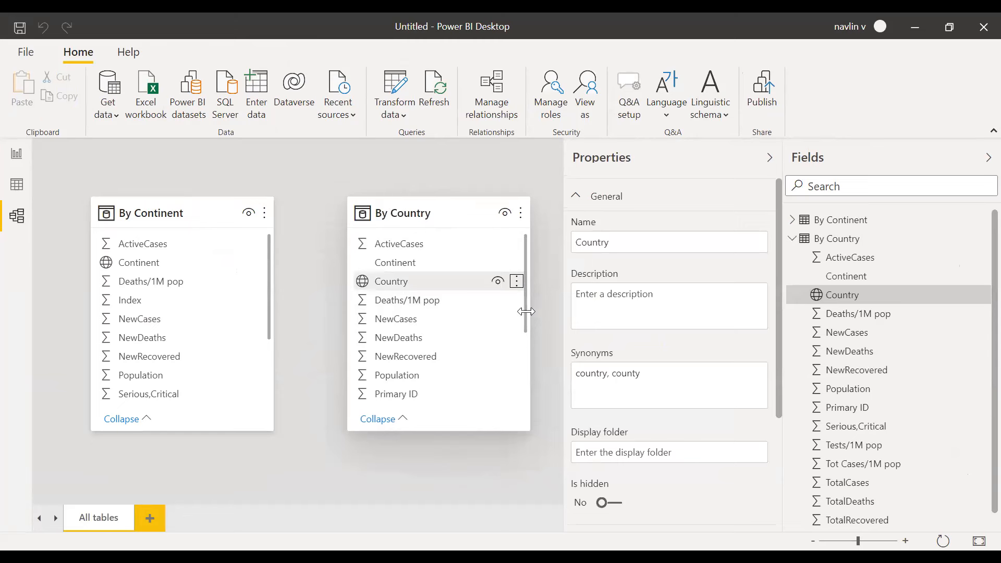
left_click_drag(524, 311, 532, 290)
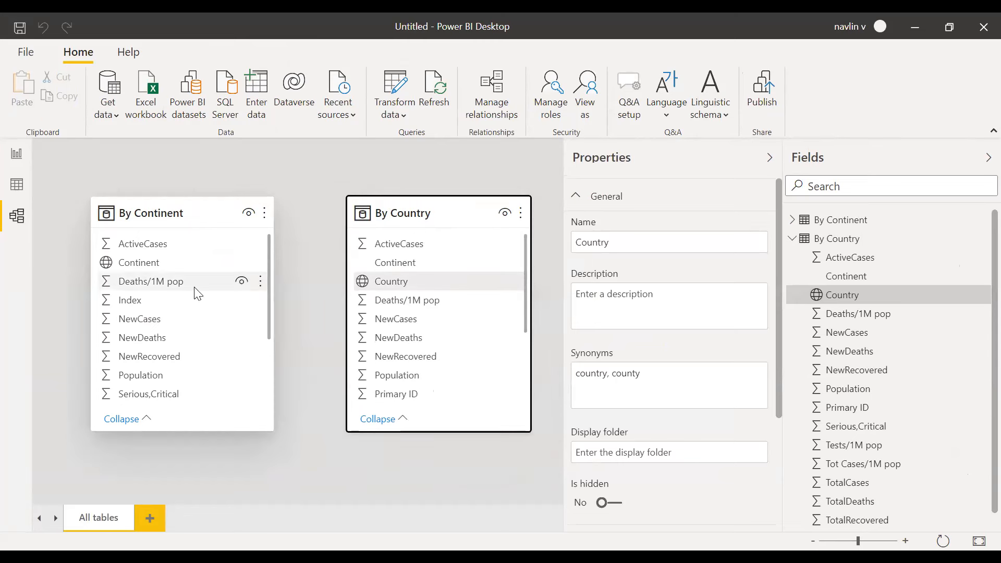
Step: Create a relationship in the data model between the Continent columns of the By Continent and By Country tables
left_click(407, 266)
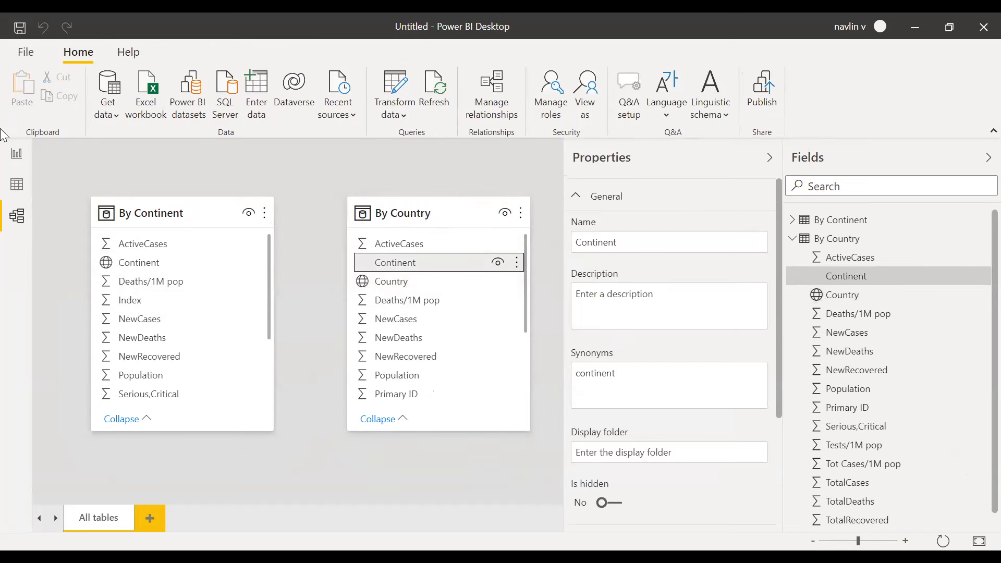
left_click(17, 154)
scroll(884, 450, "down", 5)
scroll(884, 449, "up", 5)
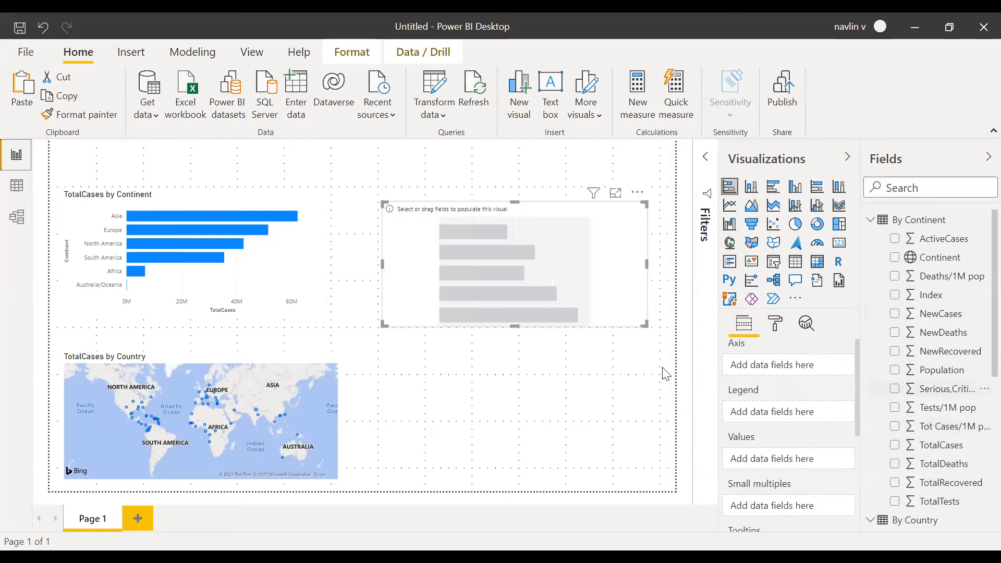
left_click(17, 216)
left_click(209, 263)
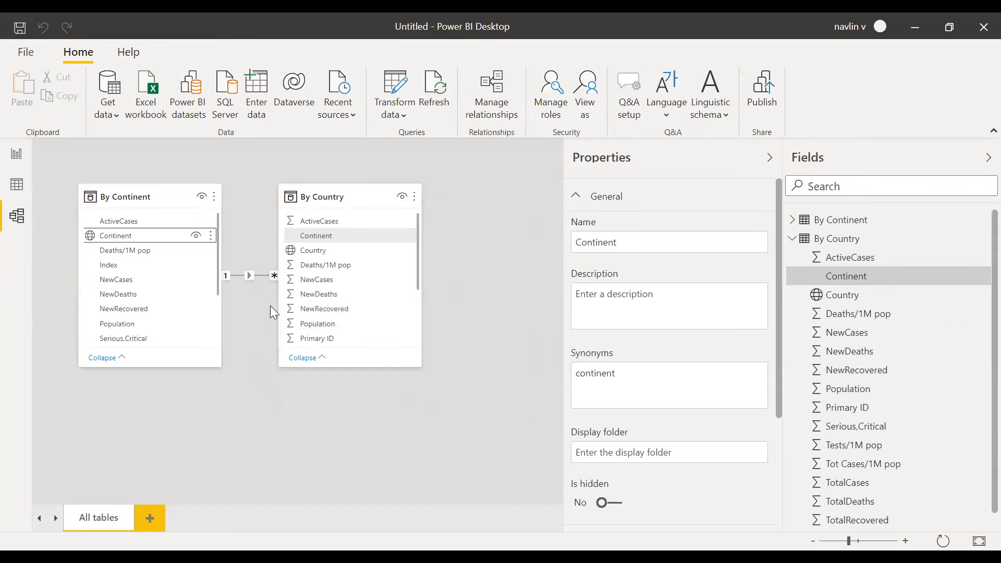
Step: Review the settings of the Continent relationship without changing them, and move the By Country table farther from By Continent
double_click(248, 276)
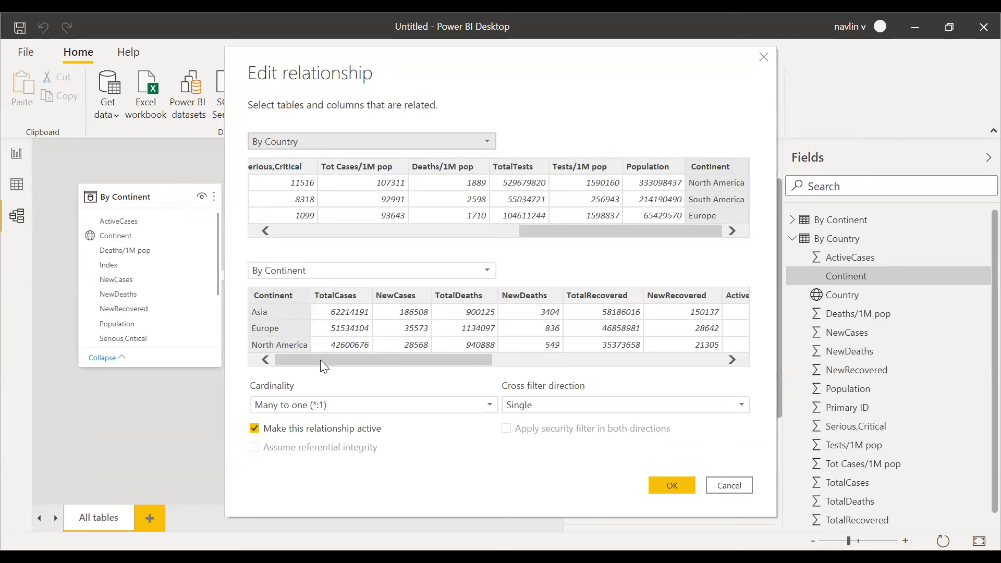
left_click(736, 486)
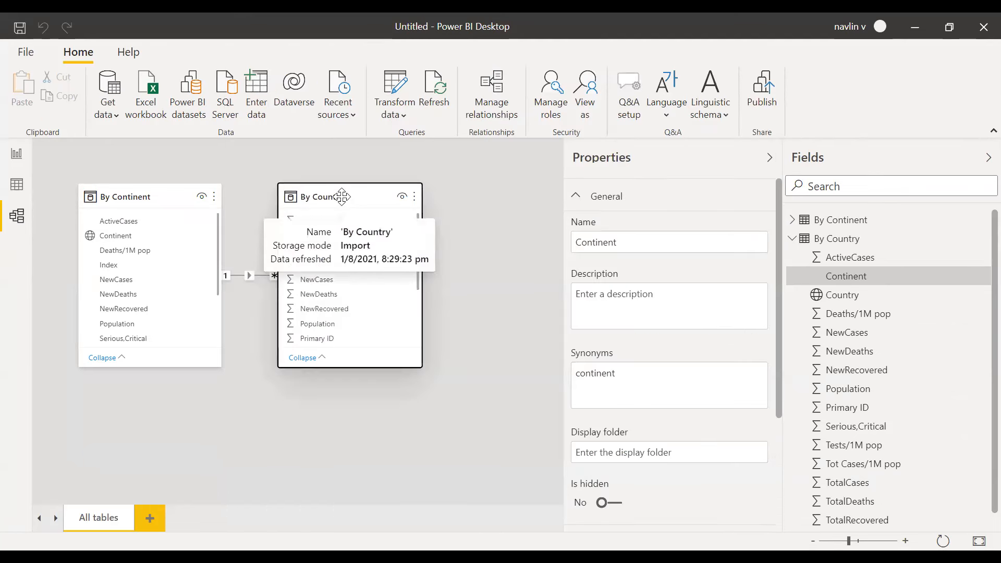
left_click(339, 196)
left_click_drag(339, 197, 378, 197)
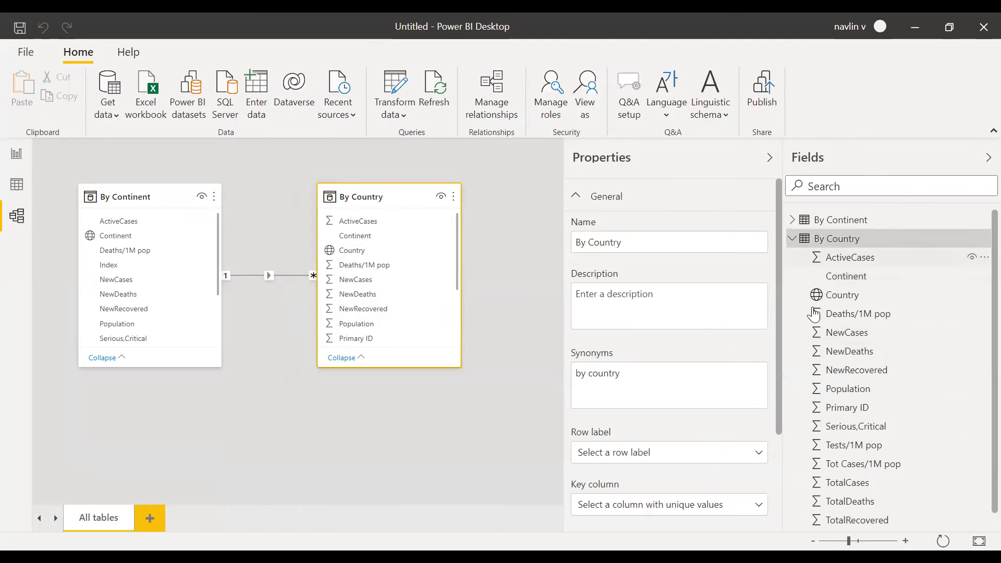
scroll(838, 378, "down", 1)
scroll(838, 378, "up", 1)
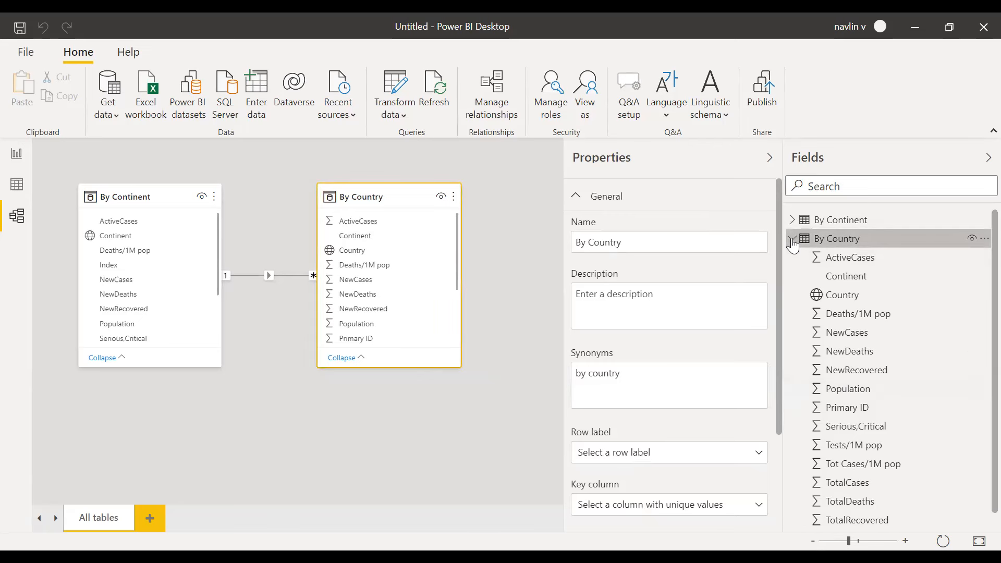
Step: Set the data category of the Continent column in the By Country table to Continent
left_click(845, 276)
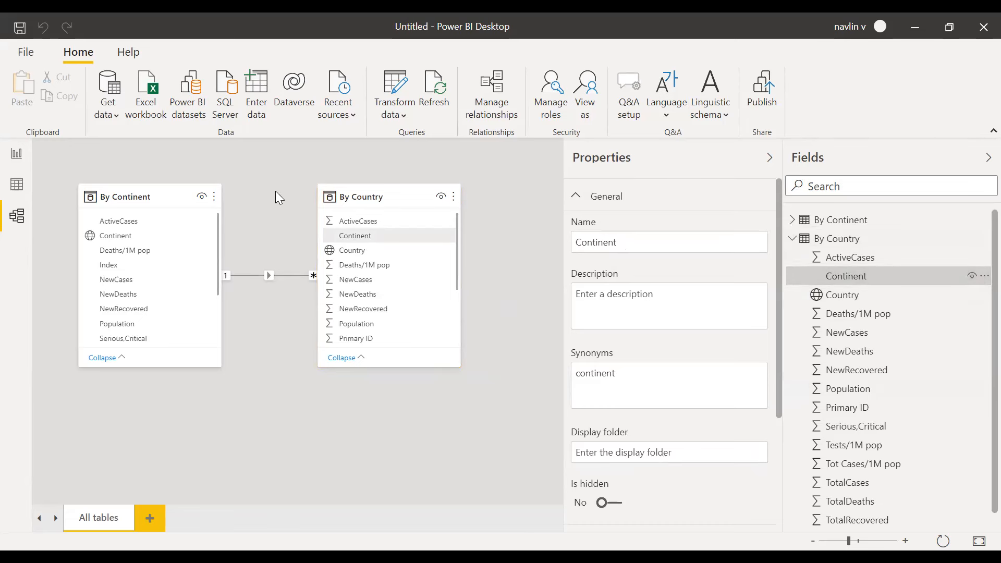
left_click(18, 155)
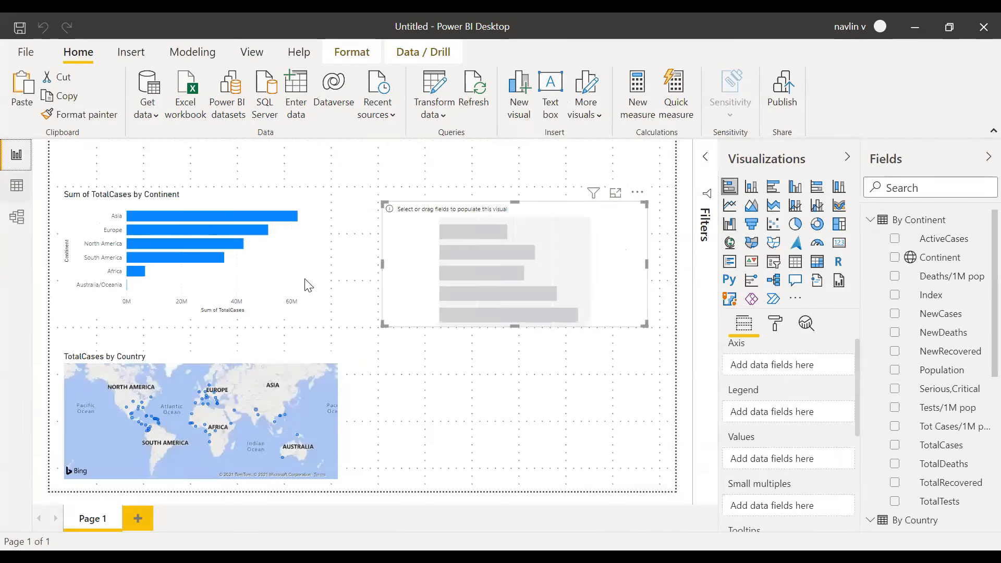
scroll(926, 300, "down", 4)
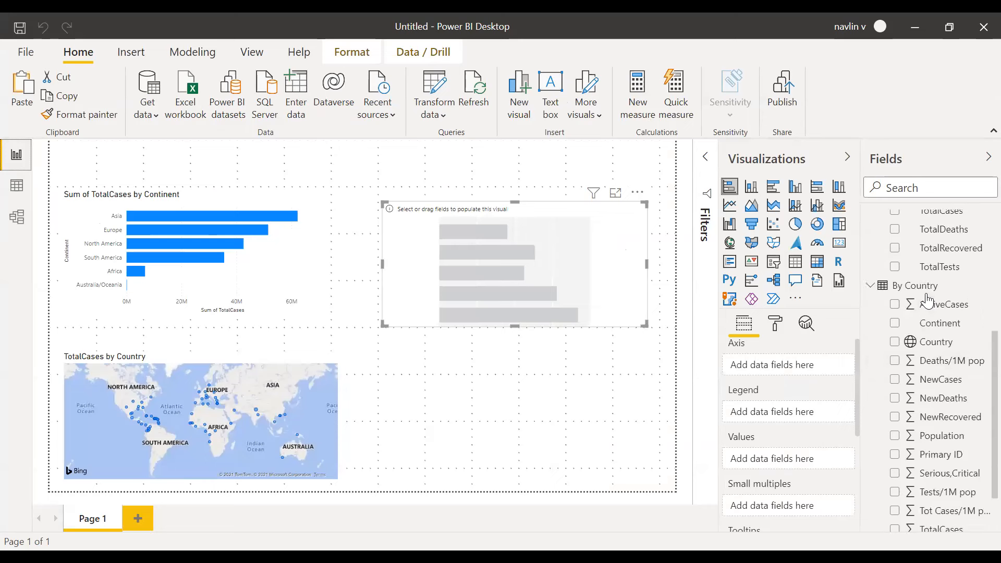
left_click(927, 323)
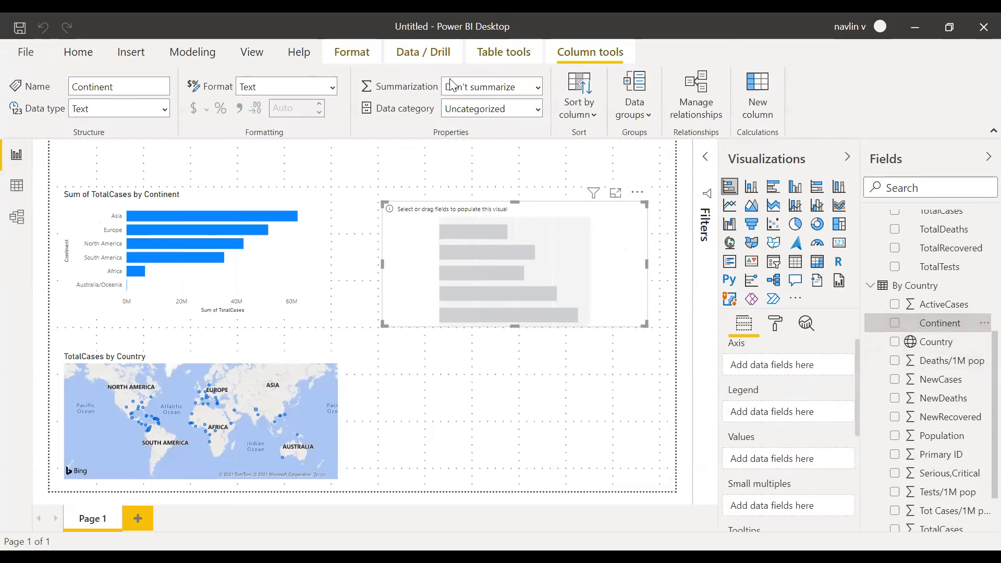
left_click(538, 110)
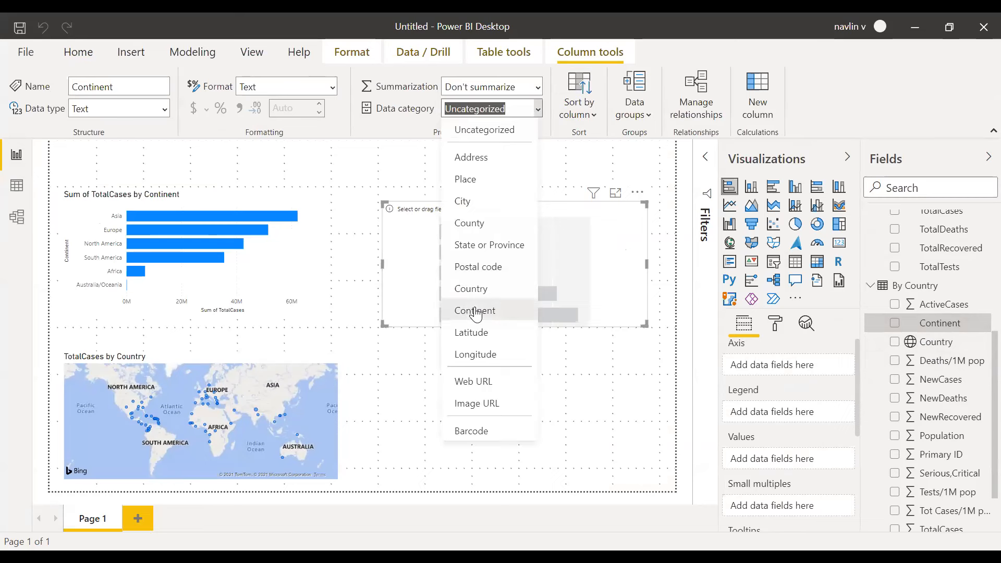
left_click(475, 311)
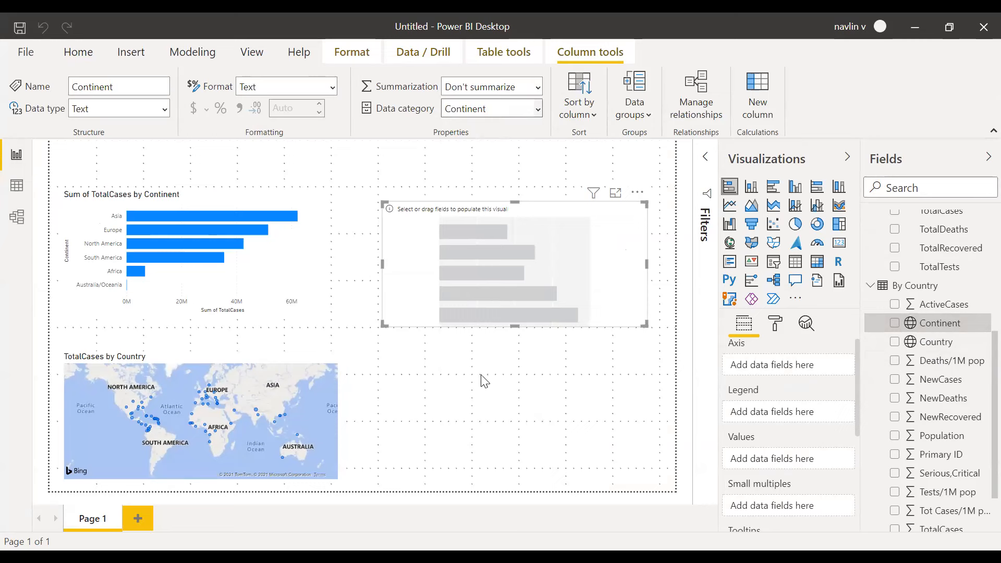
Step: Fill the empty bar chart from the By Country table with Continent and Country on the axis and TotalCases as values
left_click(492, 210)
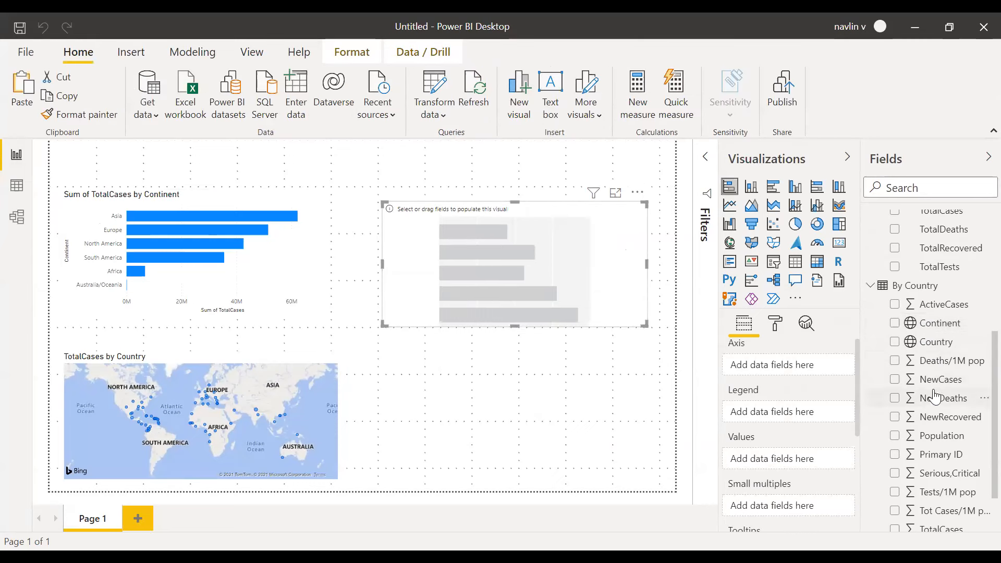
scroll(906, 401, "up", 5)
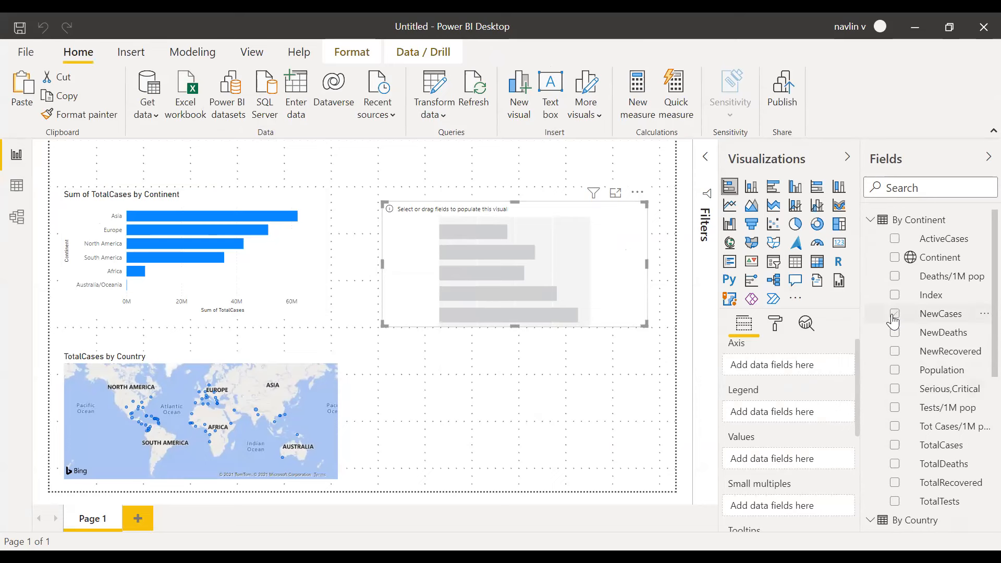
scroll(897, 323, "down", 5)
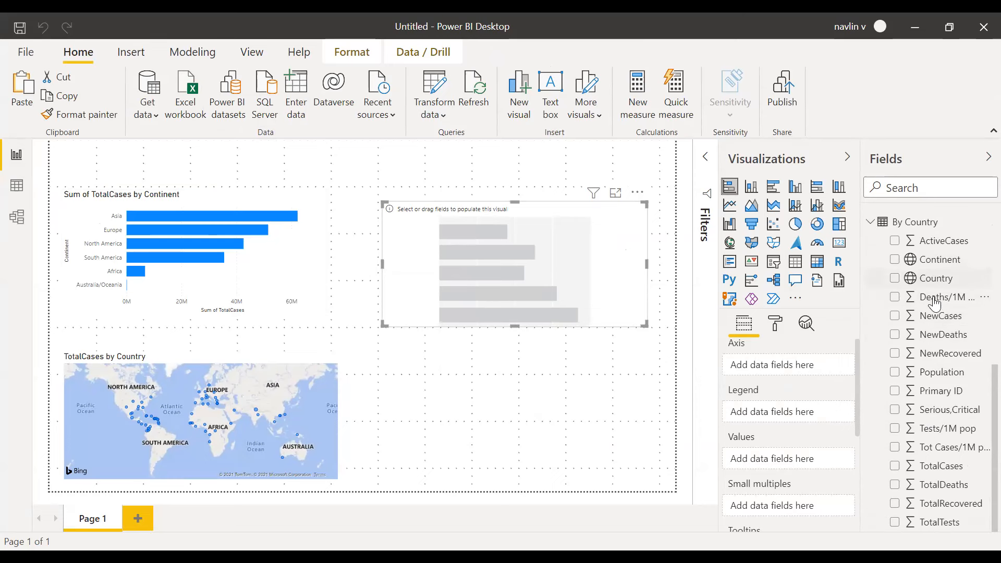
left_click_drag(932, 263, 790, 378)
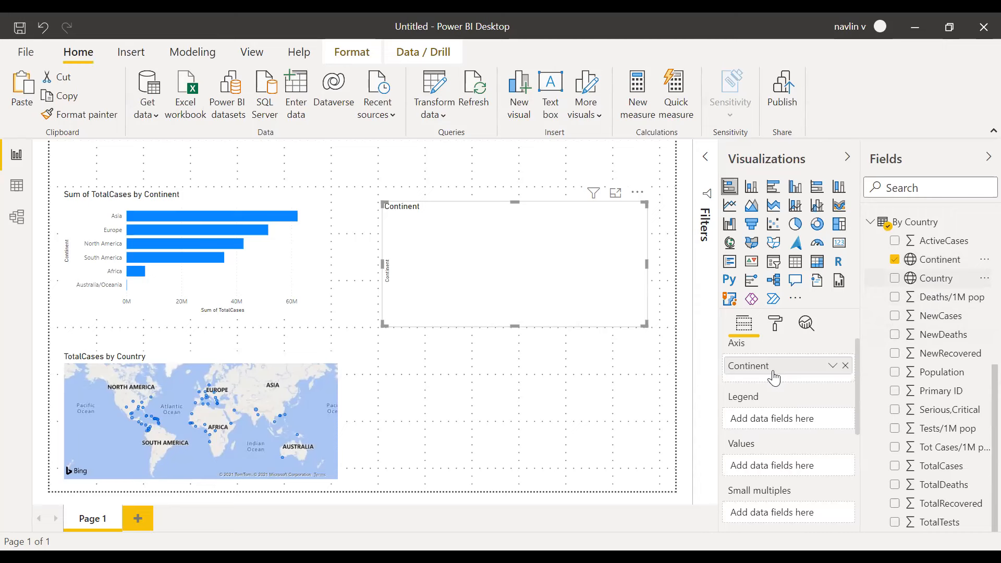
left_click_drag(774, 377, 775, 385)
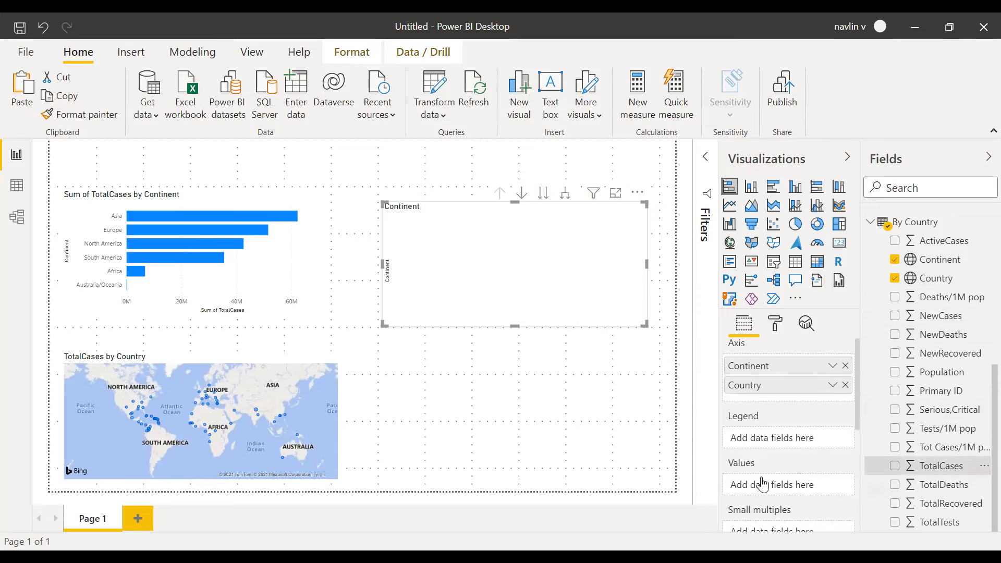
left_click_drag(763, 483, 762, 485)
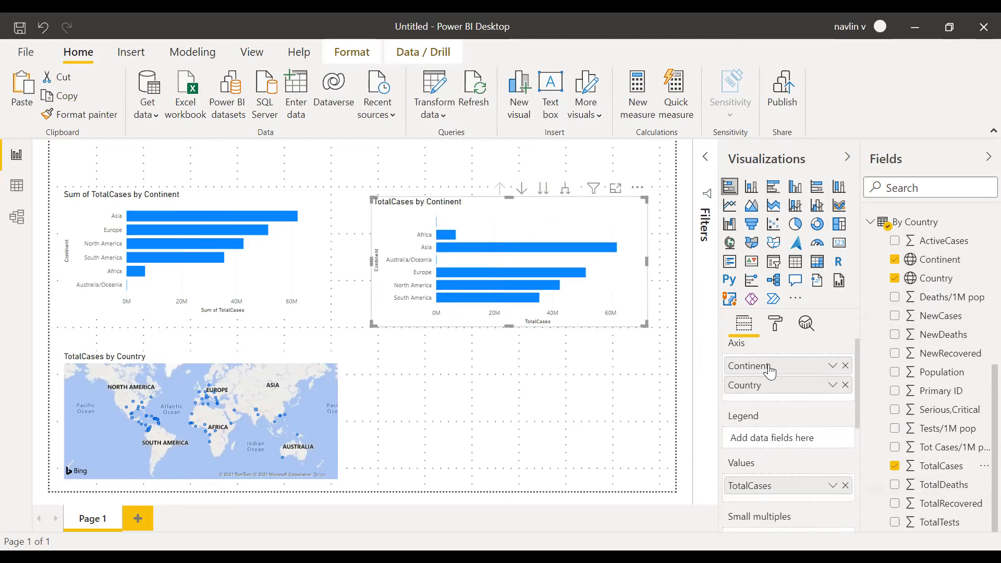
Step: Use Continent as the legend instead of an axis field and enlarge the chart to fill most of the page's right half
left_click_drag(770, 371, 770, 436)
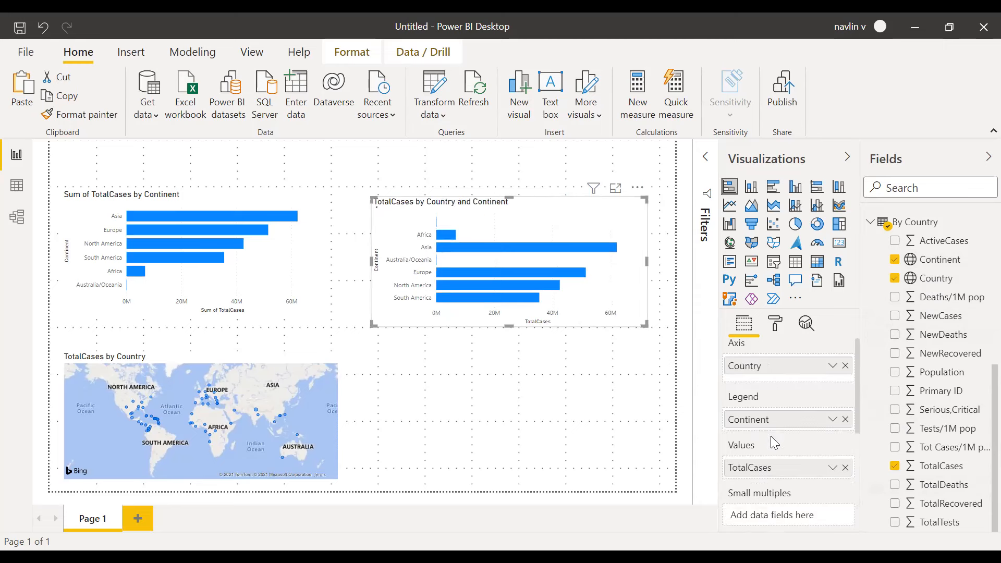
left_click_drag(644, 324, 659, 462)
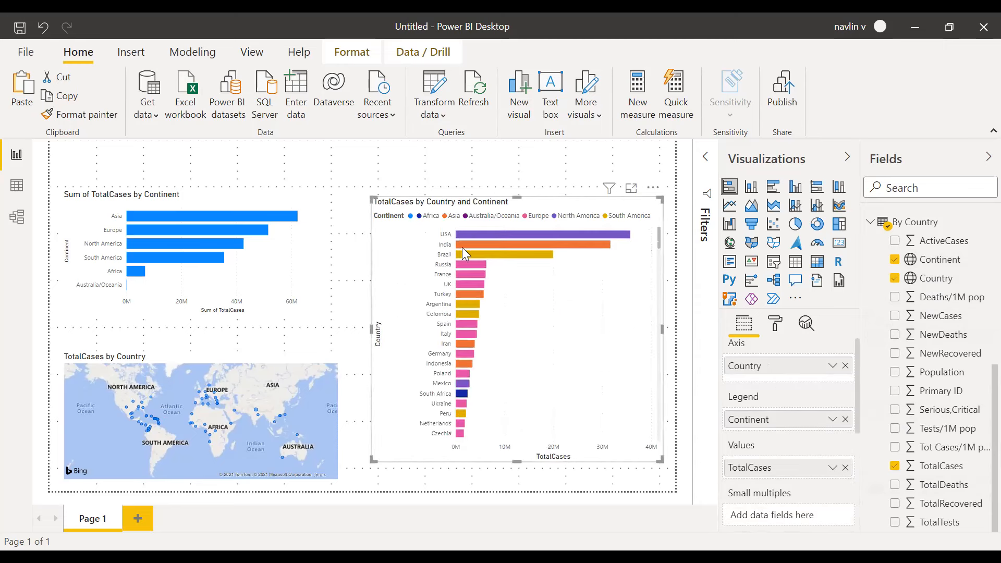
left_click_drag(374, 199, 364, 191)
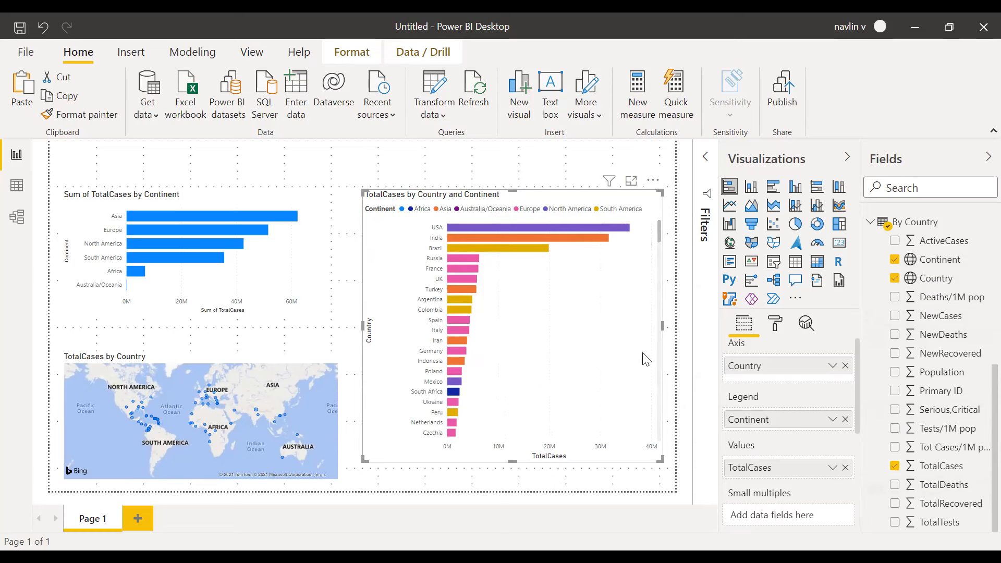
left_click(652, 183)
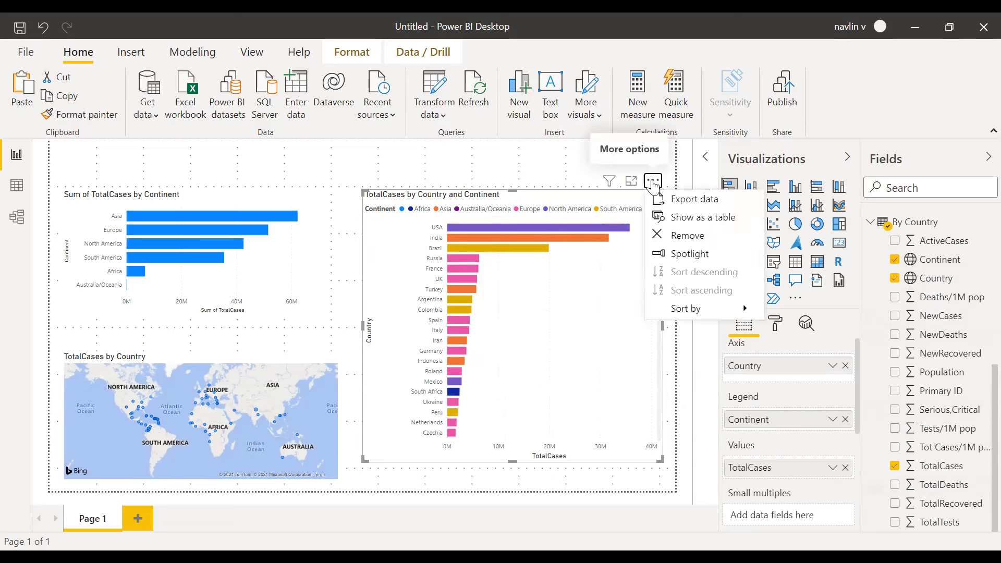
key("Escape")
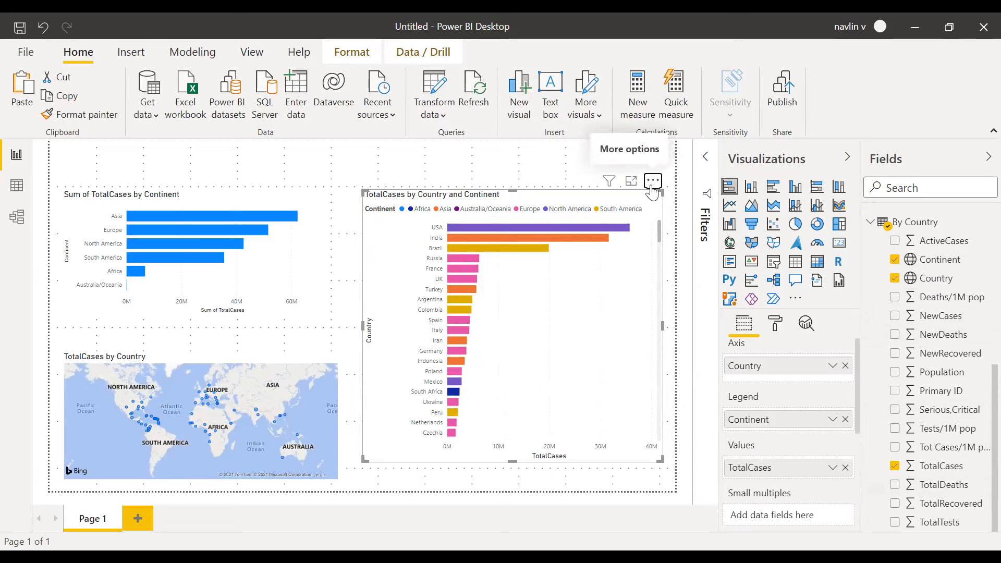
left_click(653, 181)
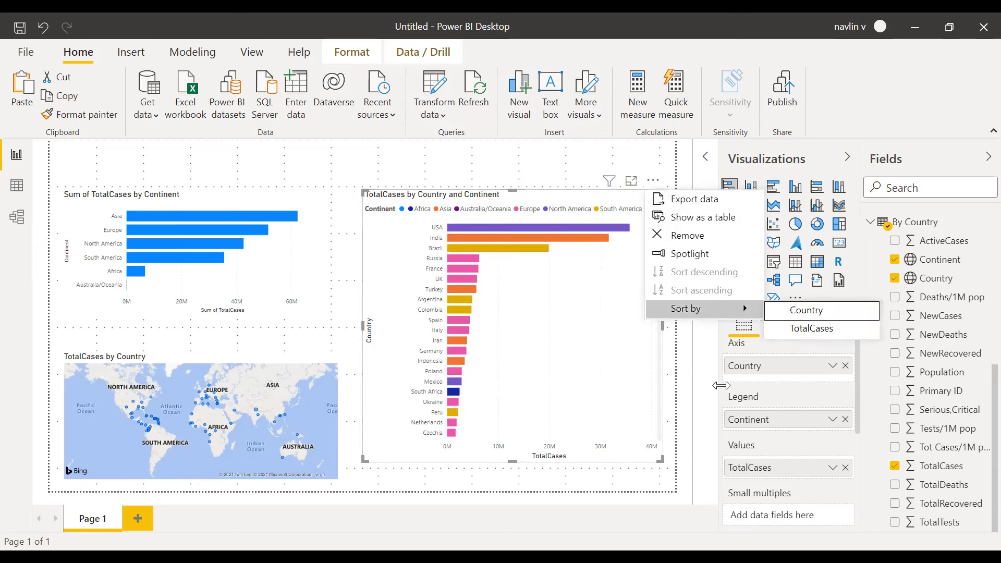
left_click(719, 385)
Step: Remove TotalCases, Continent and Country from the country bar chart and widen the emptied chart slightly
left_click(846, 468)
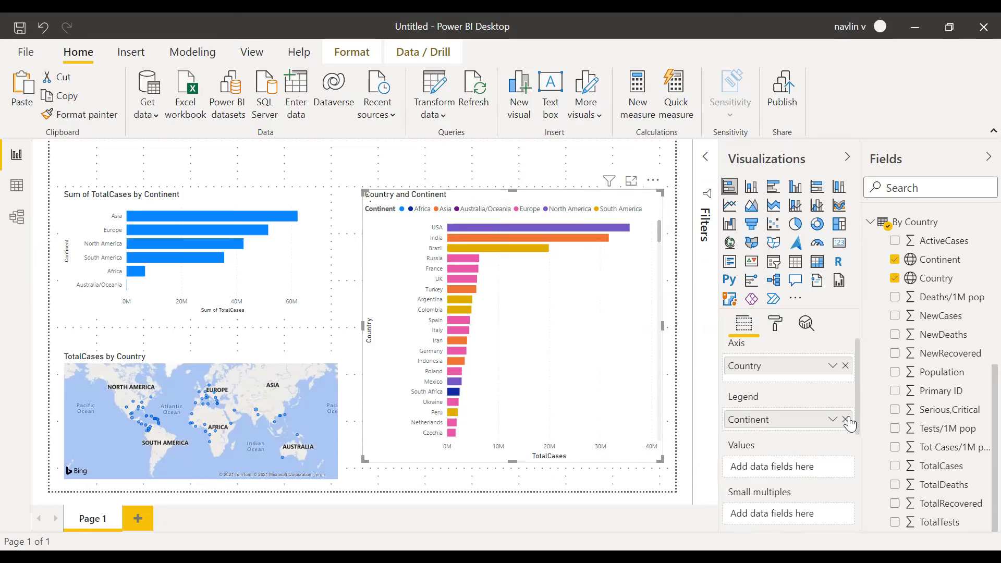
left_click(845, 419)
left_click(845, 365)
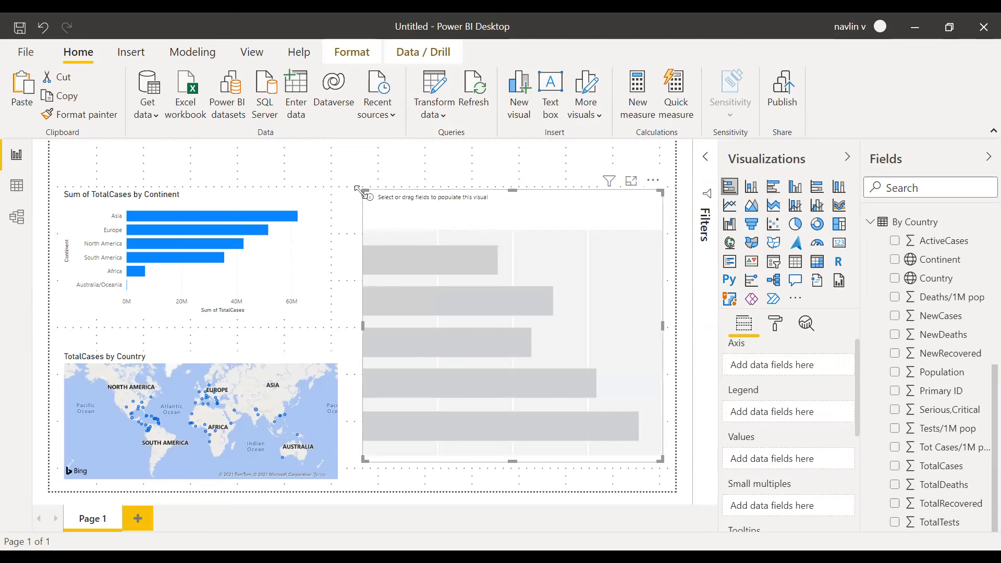
left_click_drag(363, 192, 355, 191)
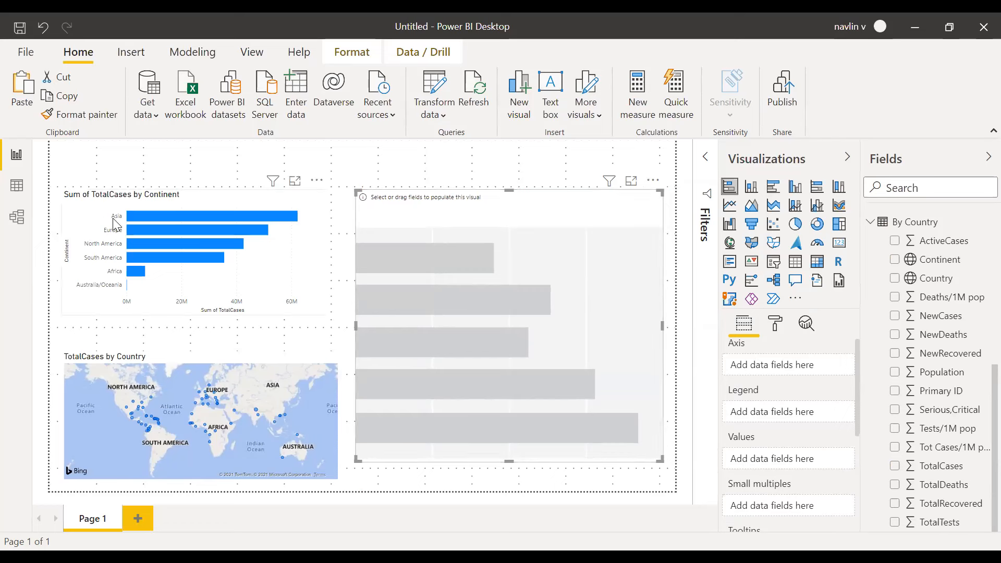
Step: Refill the empty bar chart from the By Country table with Country on the axis, TotalCases as values and Continent as legend
mouse_move(145, 214)
left_click_drag(931, 282, 773, 378)
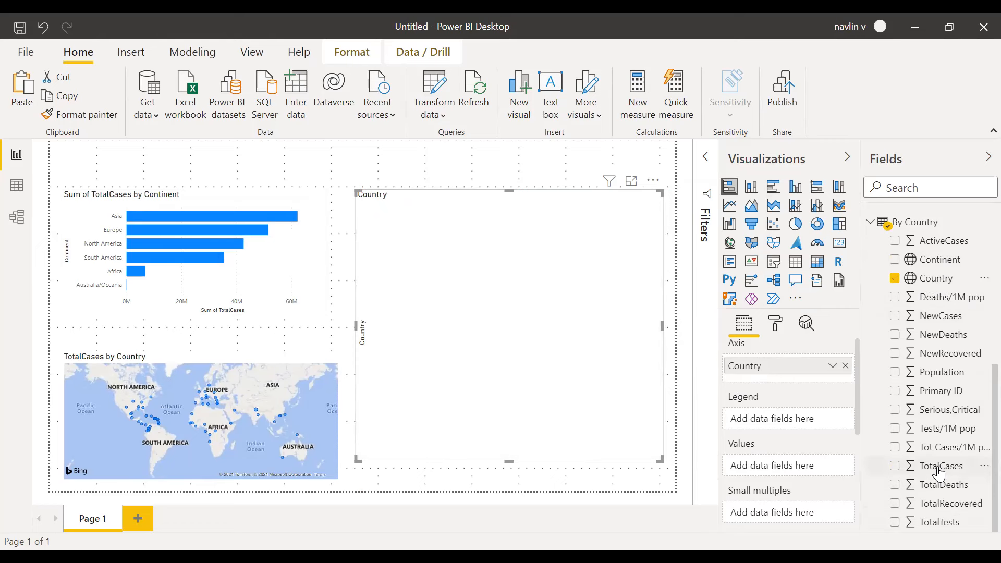
left_click(915, 472)
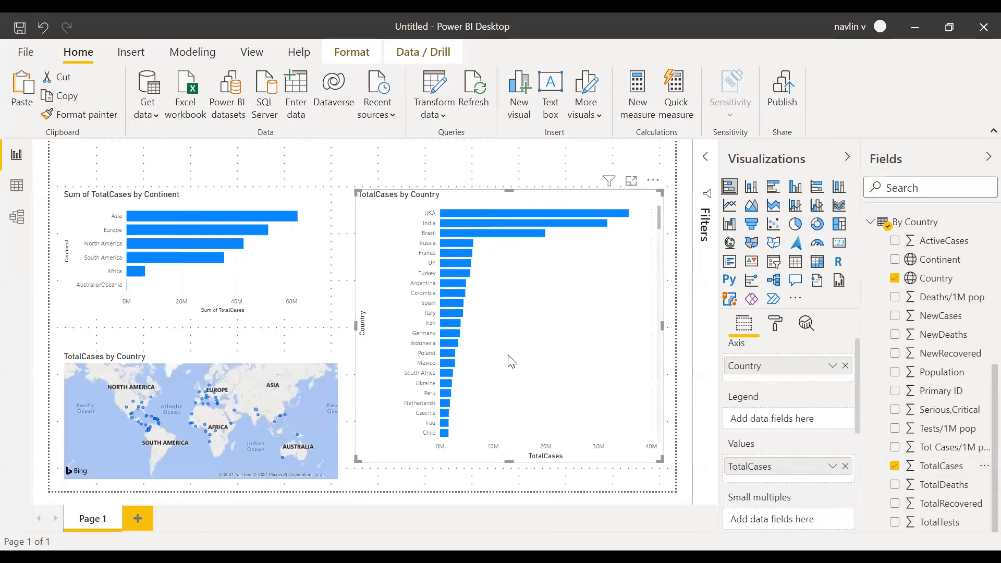
mouse_move(494, 240)
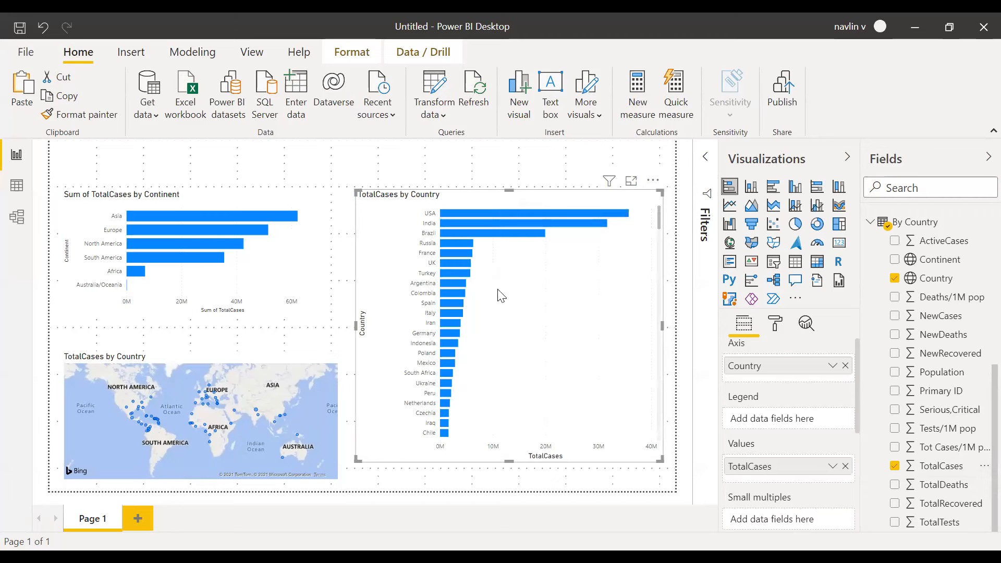
mouse_move(504, 210)
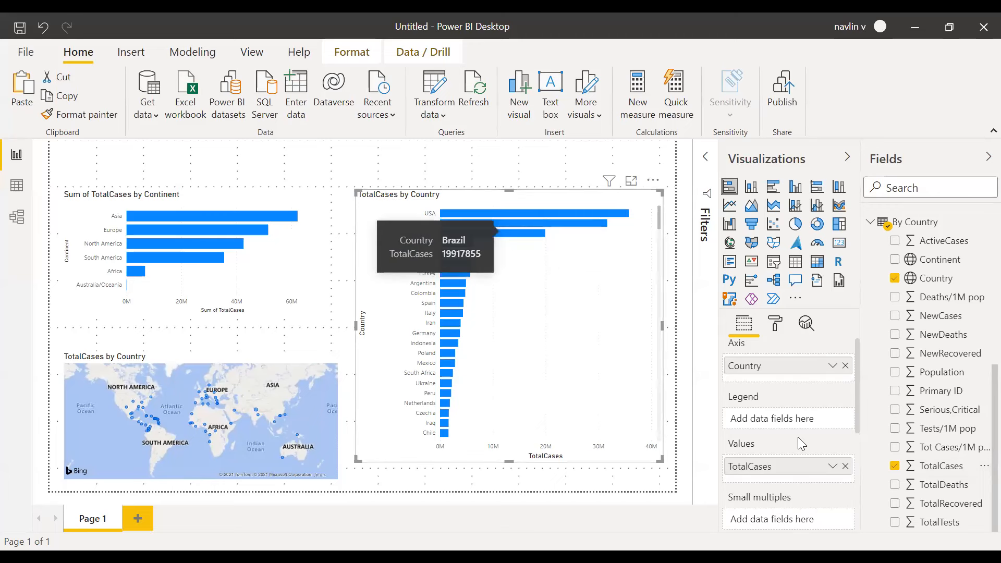
left_click_drag(930, 271, 784, 425)
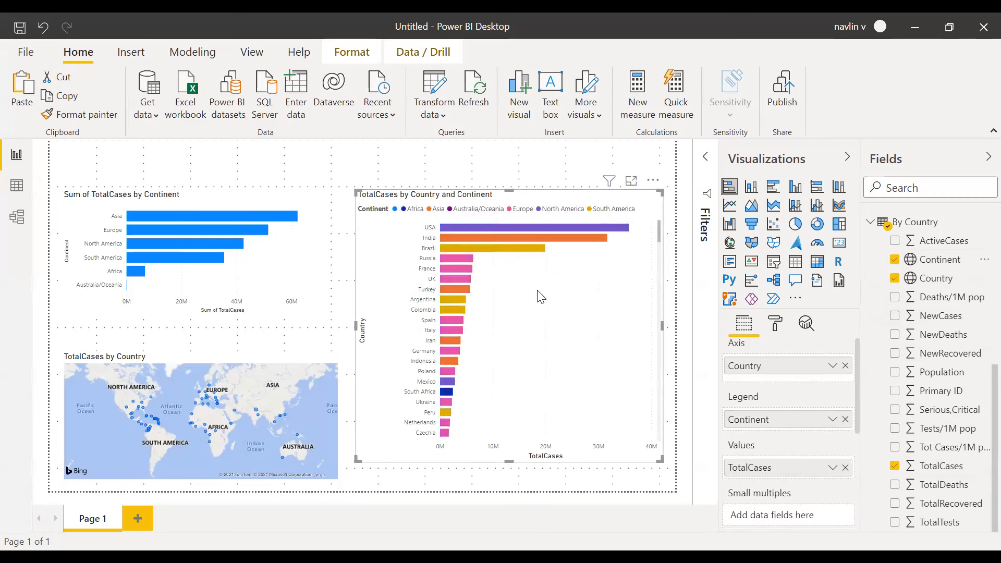
Step: Highlight Asia, Australia/Oceania, Europe, North America and South America one by one in the country chart's legend, and clear the highlighting
left_click(434, 211)
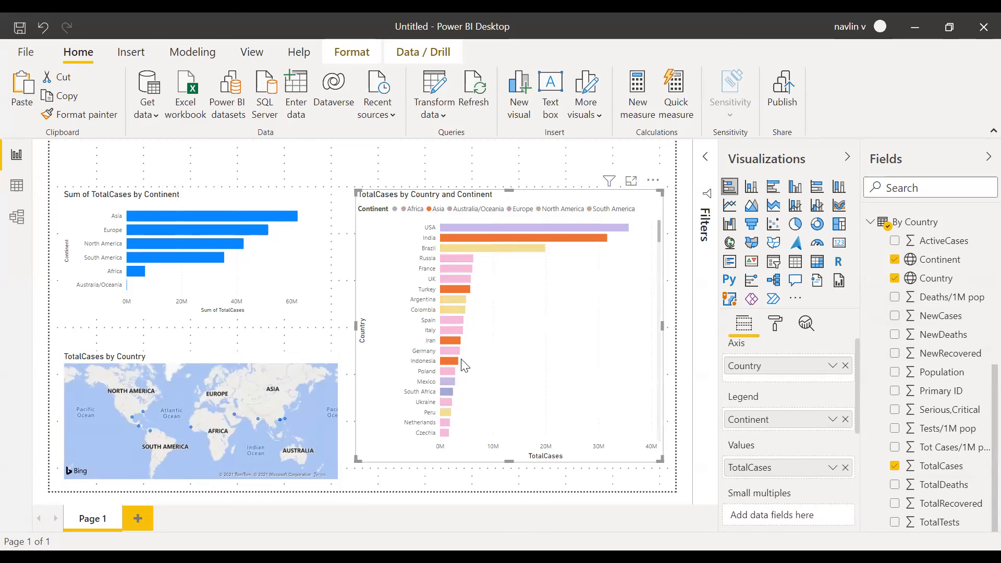
scroll(492, 394, "down", 3)
scroll(492, 394, "down", 5)
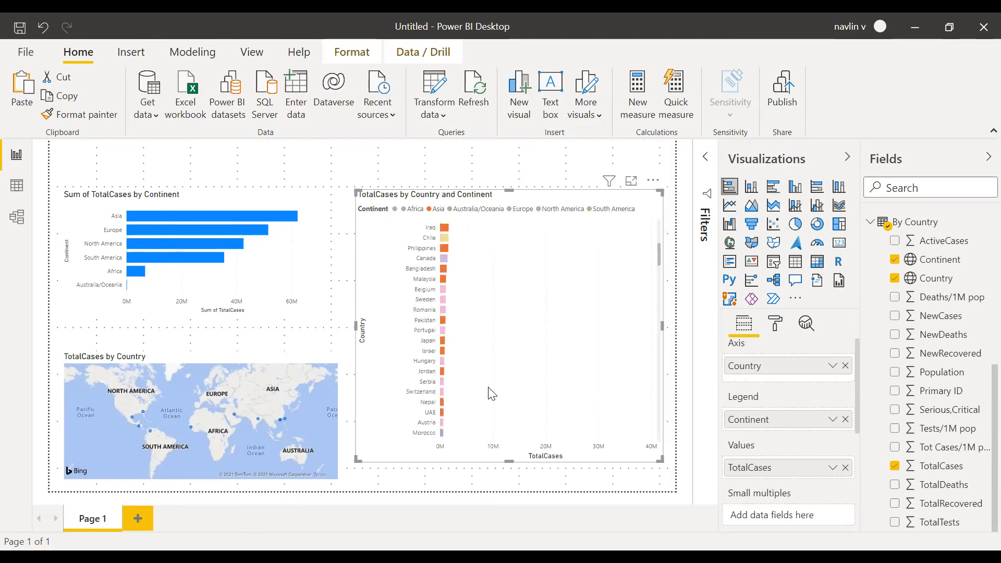
scroll(492, 395, "up", 10)
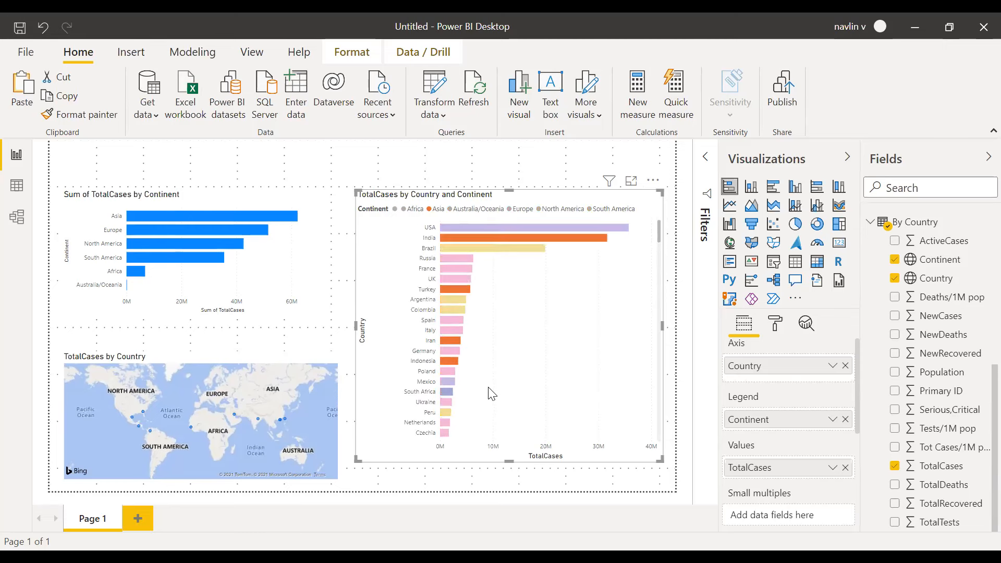
left_click(469, 209)
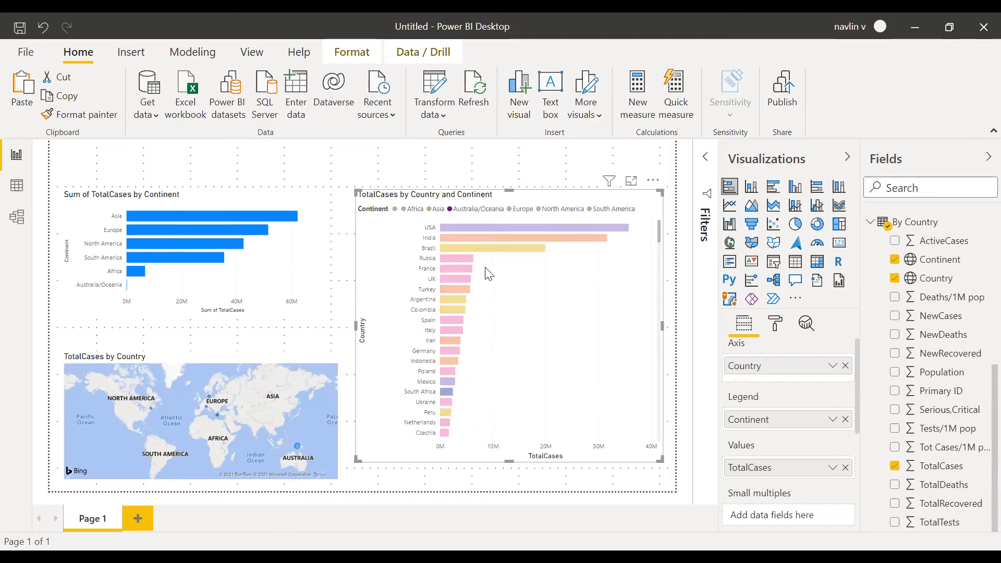
scroll(519, 330, "down", 5)
scroll(519, 330, "up", 5)
left_click(523, 209)
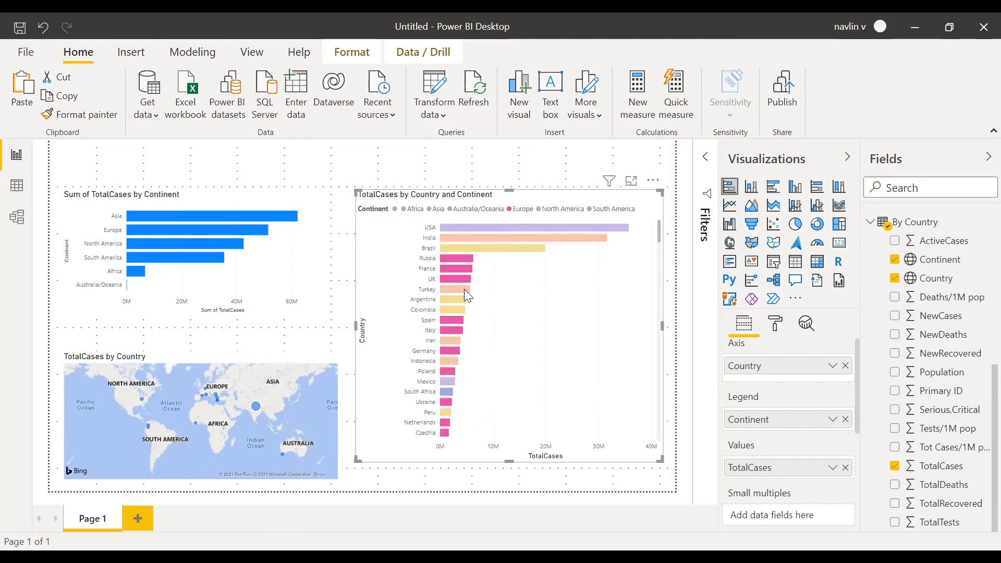
left_click(563, 209)
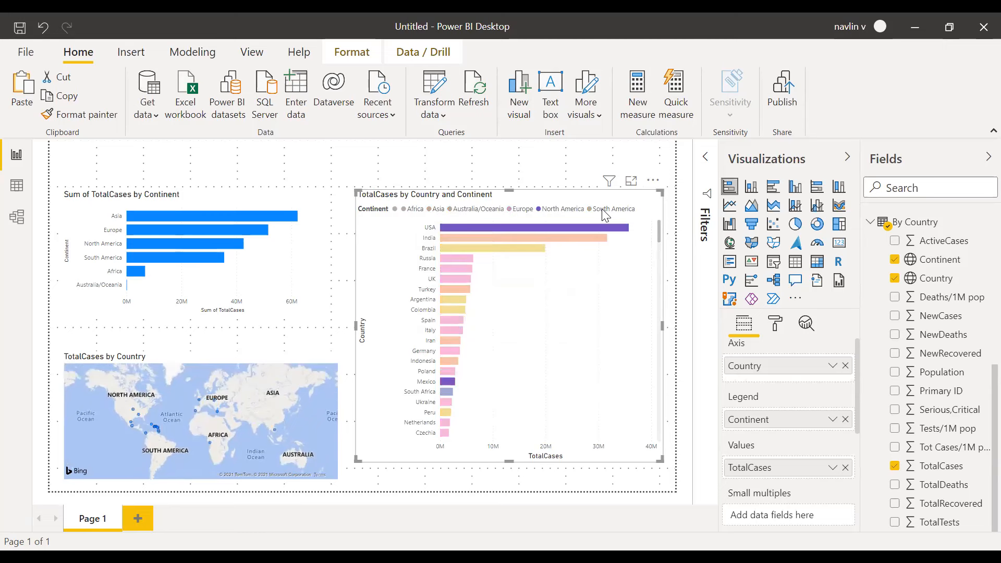
left_click(603, 210)
left_click(604, 210)
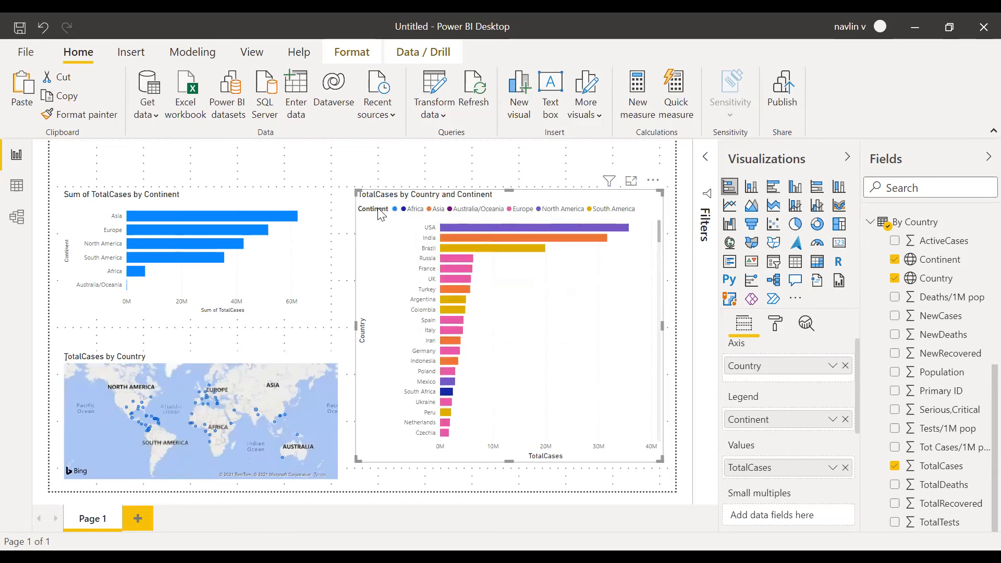
Step: Try the country chart as a pie chart, return it to a stacked bar chart and reduce its height to leave space above
mouse_move(356, 186)
left_mouse_down()
mouse_move(364, 212)
mouse_move(356, 206)
left_mouse_up()
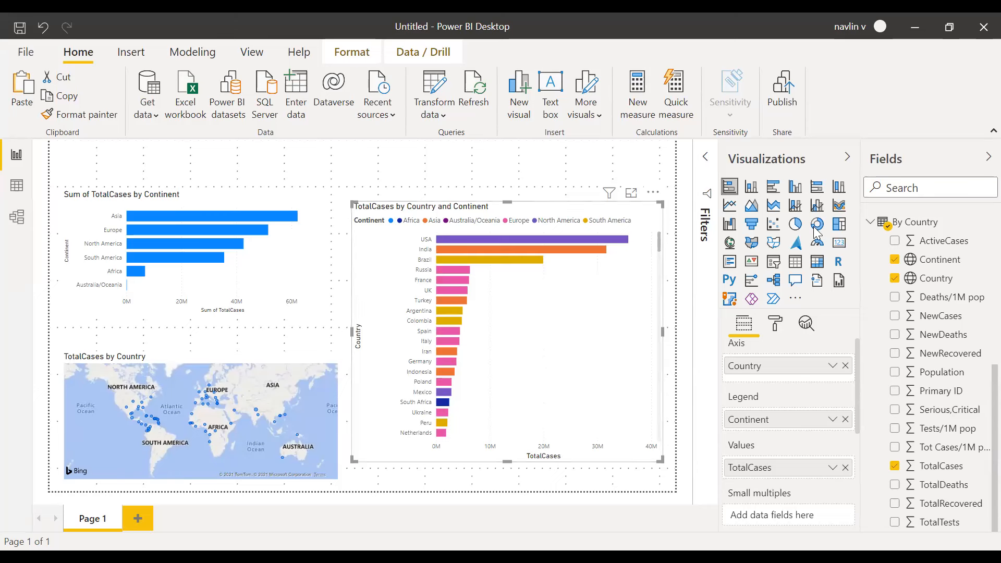
left_click(794, 229)
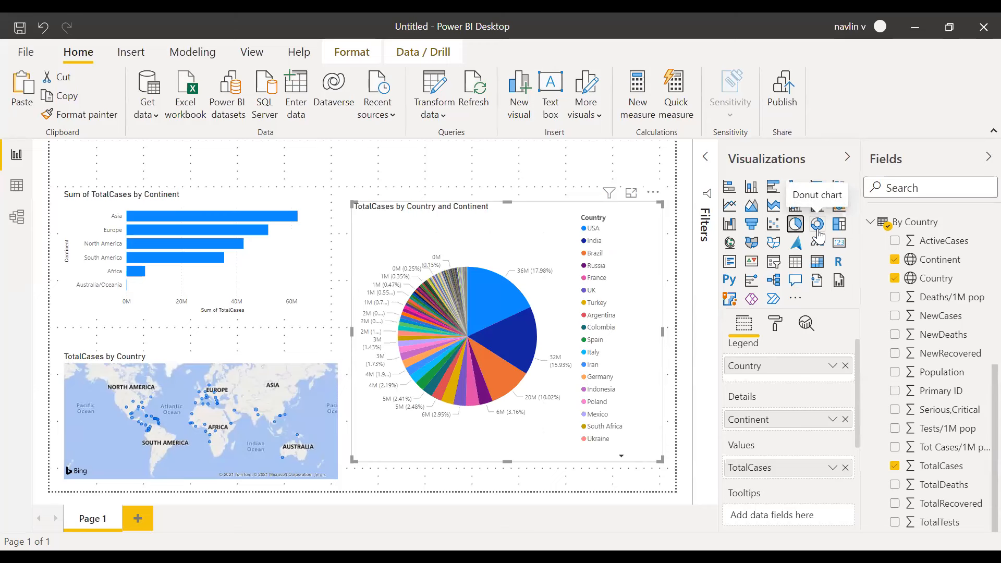
left_click_drag(354, 200, 371, 236)
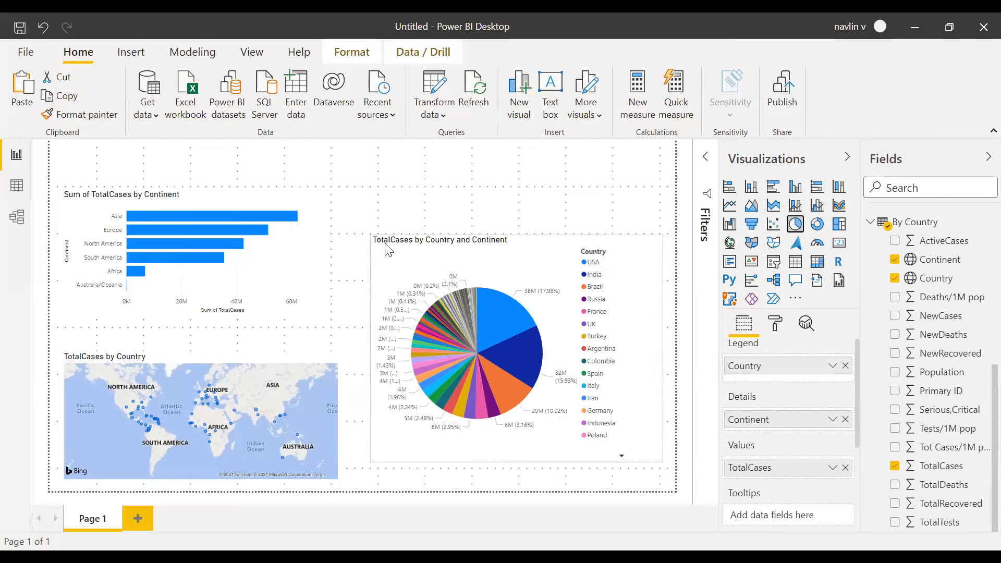
left_click(729, 186)
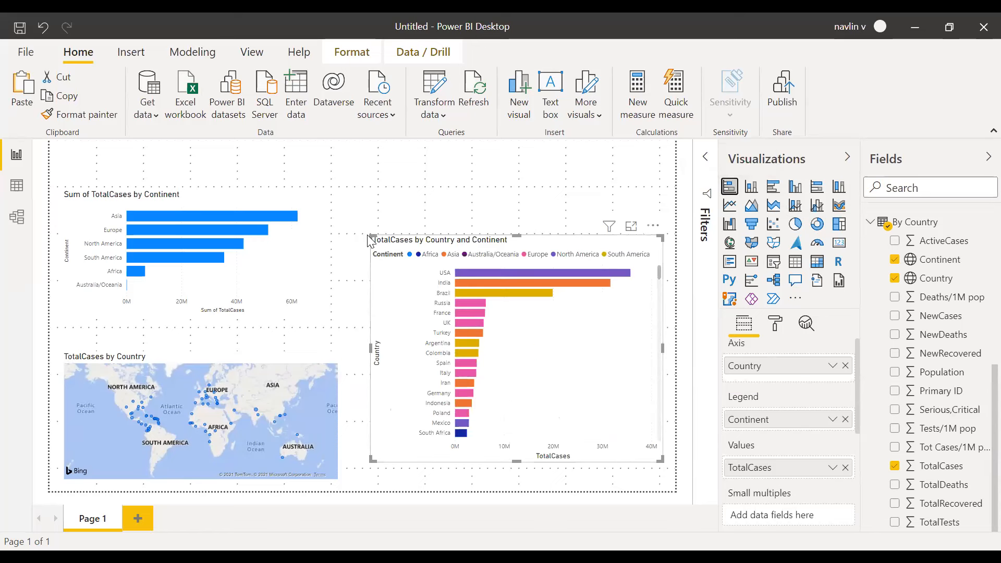
left_click_drag(372, 236, 351, 211)
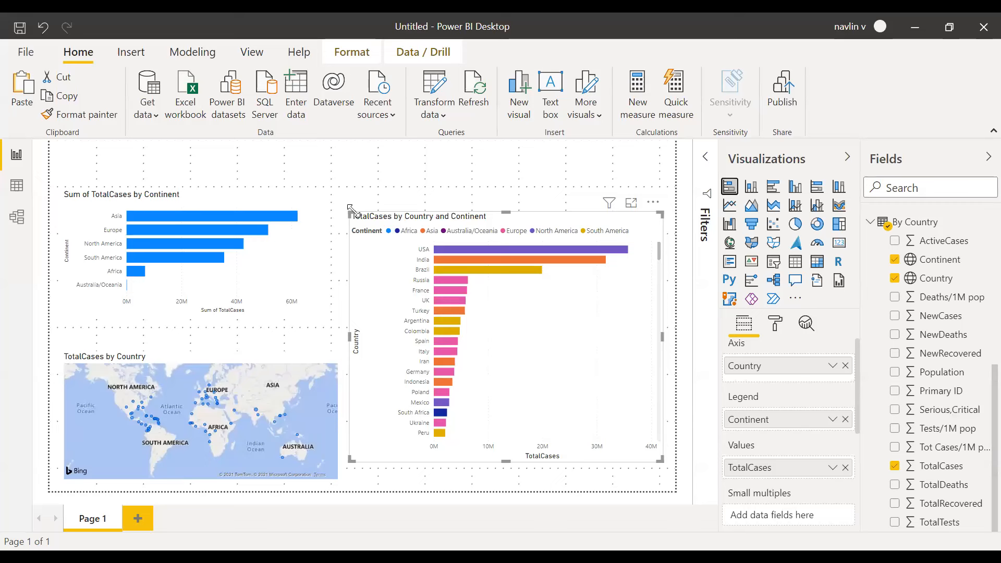
Step: Rename the report page as Summary
double_click(90, 518)
type("Summary")
key("Return")
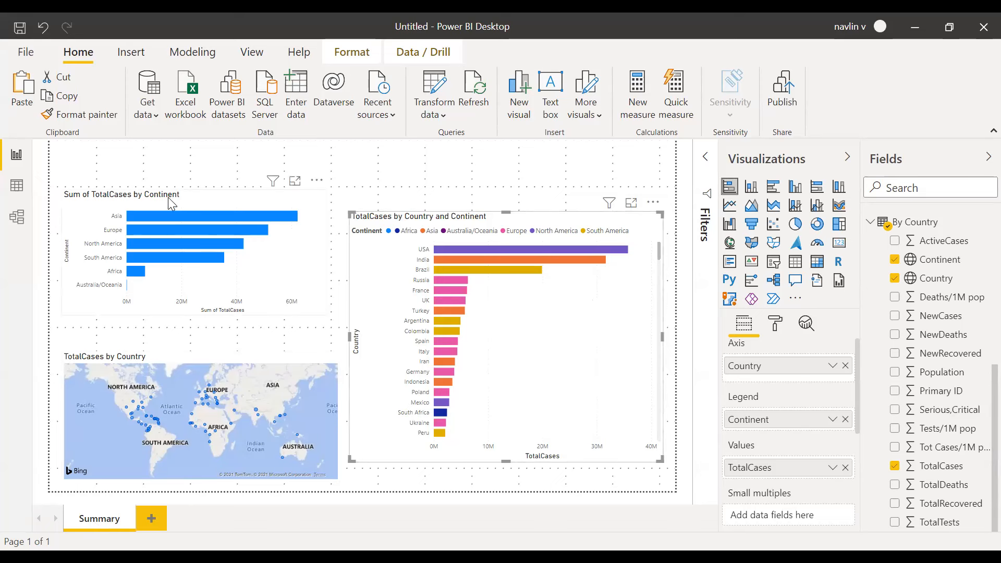
Step: Move the continent bar chart down until its top is level with the country chart, and clear the selection
left_click_drag(172, 204, 160, 213)
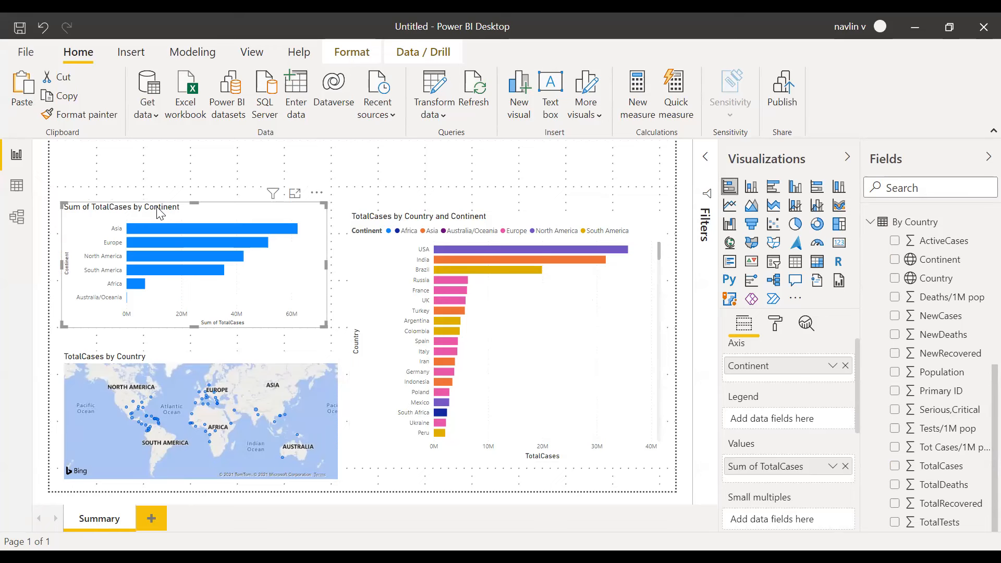
left_click_drag(160, 214, 159, 222)
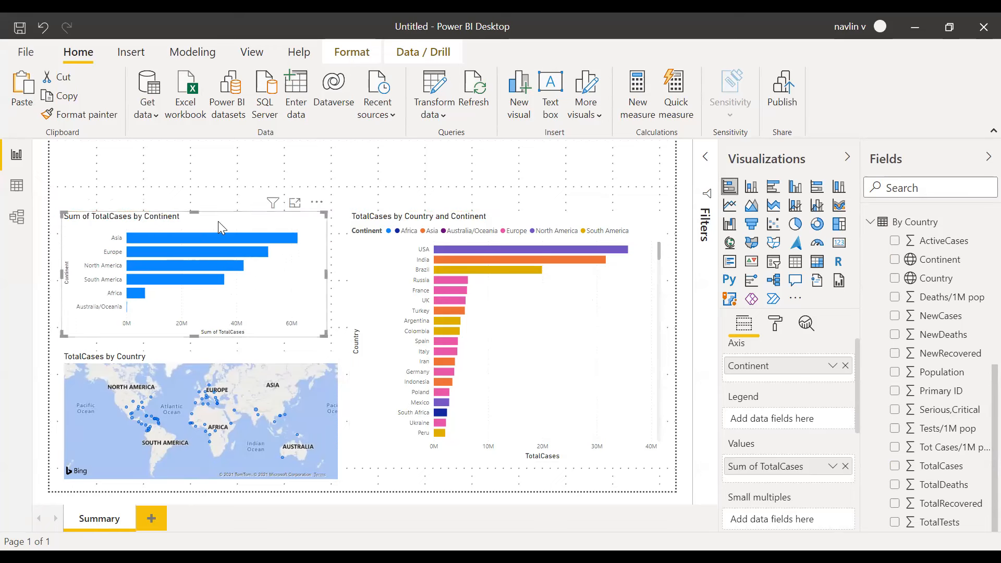
left_click(191, 179)
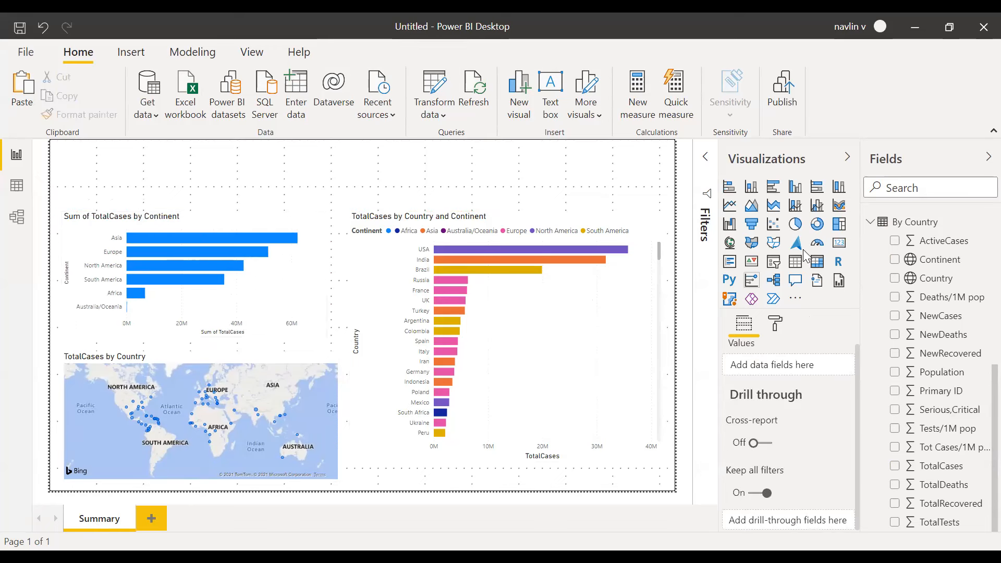
Step: Add an empty card visual above the continent bar chart and resize it to a short, wide rectangle
left_click(839, 242)
left_click_drag(142, 239, 115, 198)
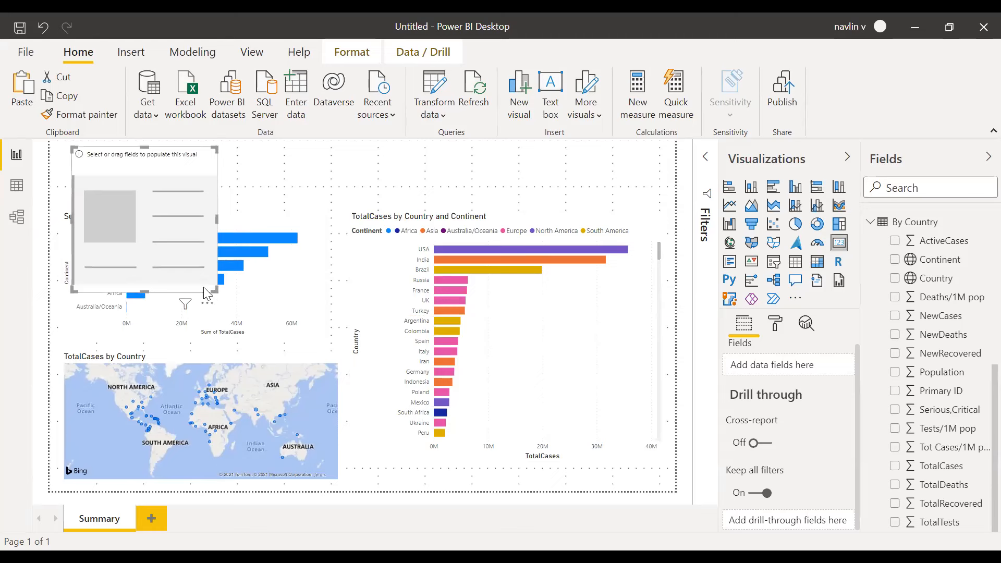
left_click_drag(215, 290, 238, 200)
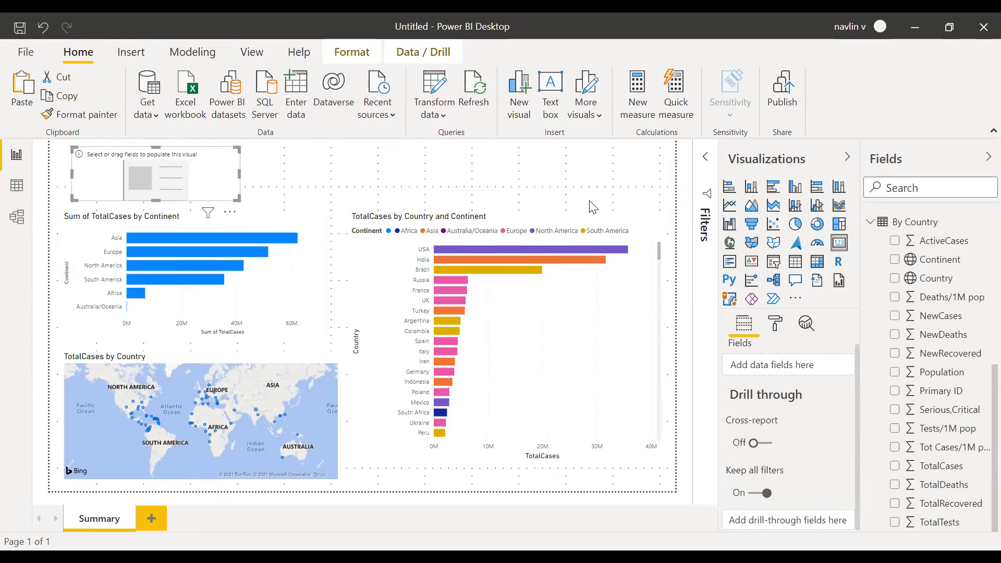
Step: Create a new measure in the By Country table and begin its formula with SUM(
scroll(947, 331, "up", 5)
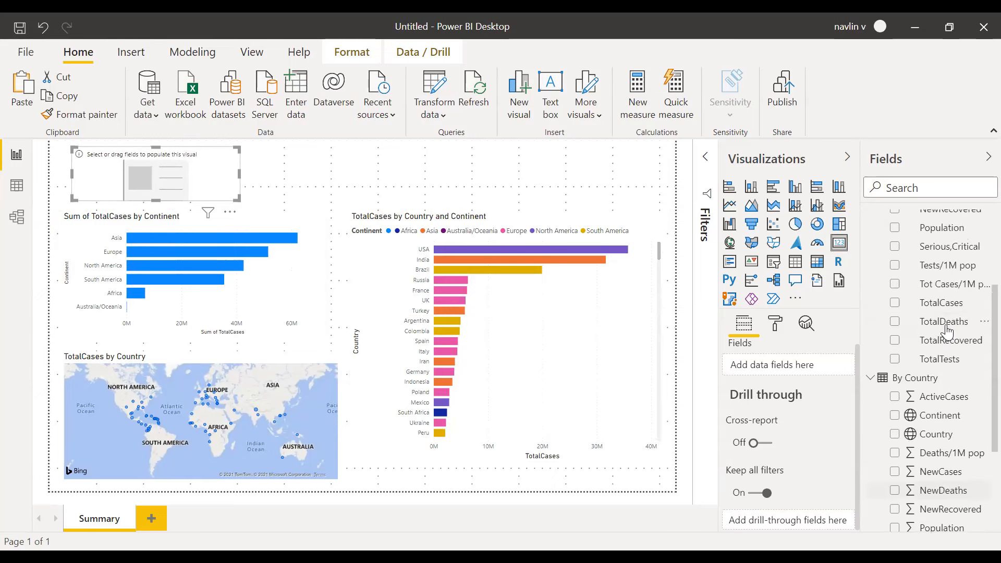
scroll(912, 383, "down", 4)
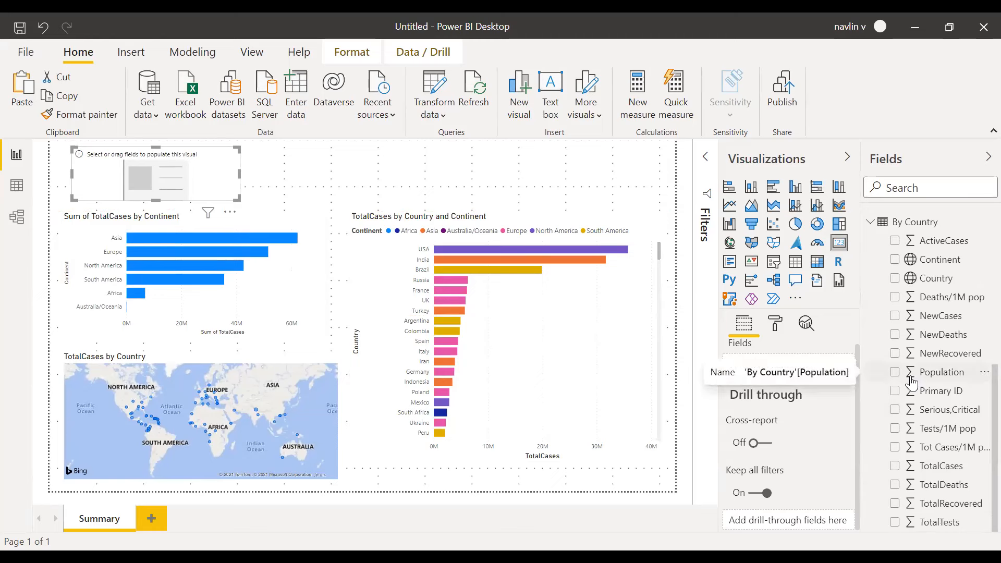
scroll(911, 382, "up", 3)
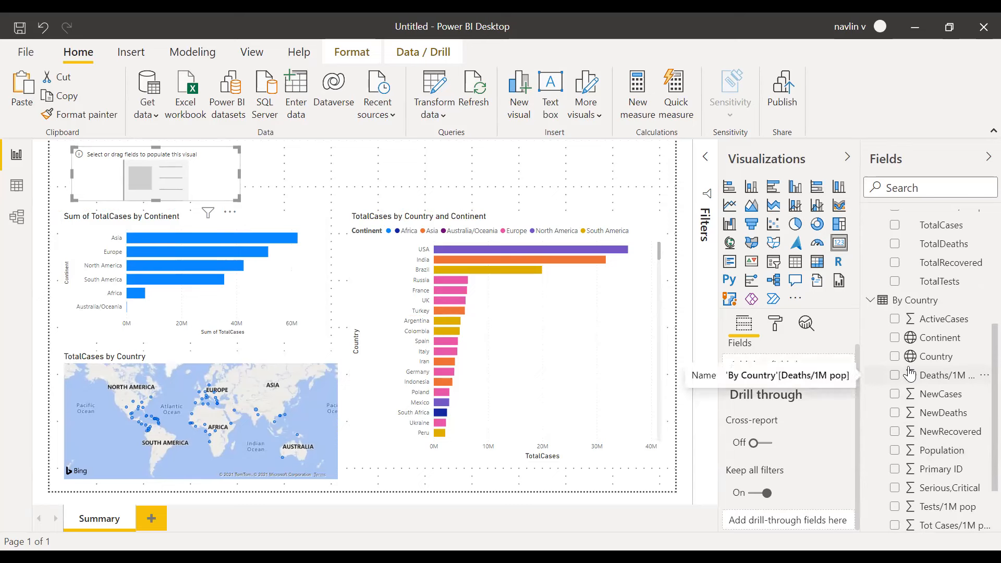
right_click(925, 308)
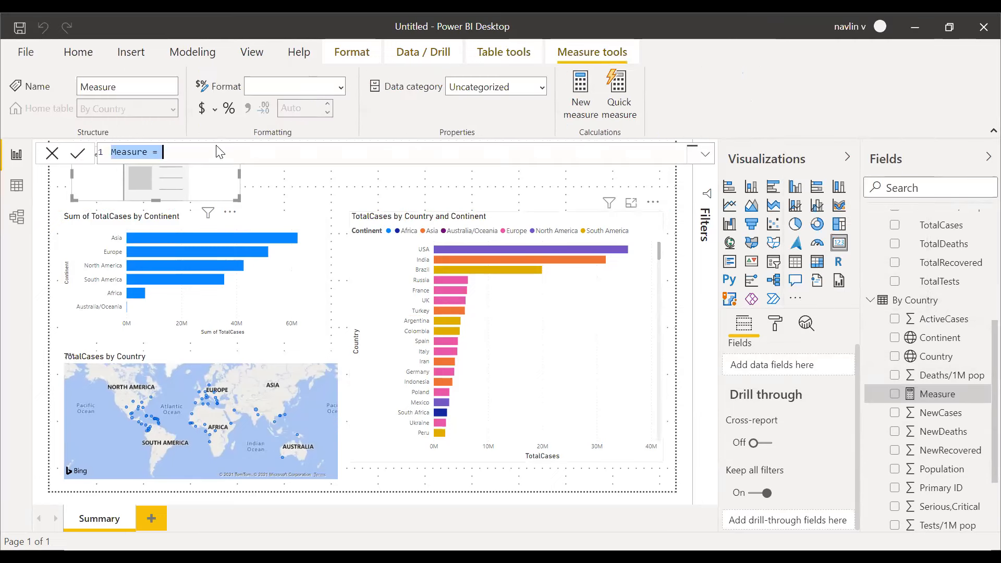
left_click(213, 149)
type("SUM(")
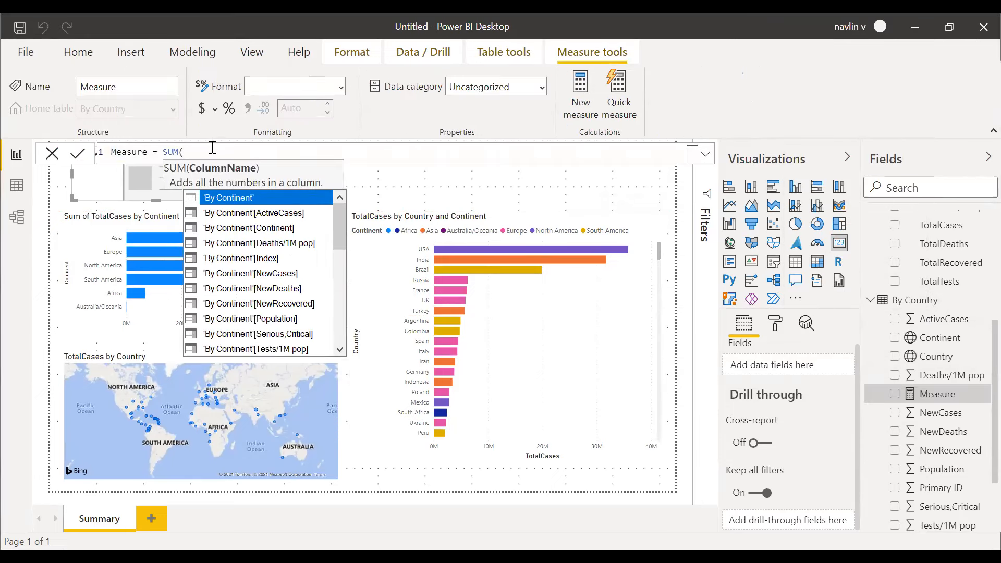
type("by c")
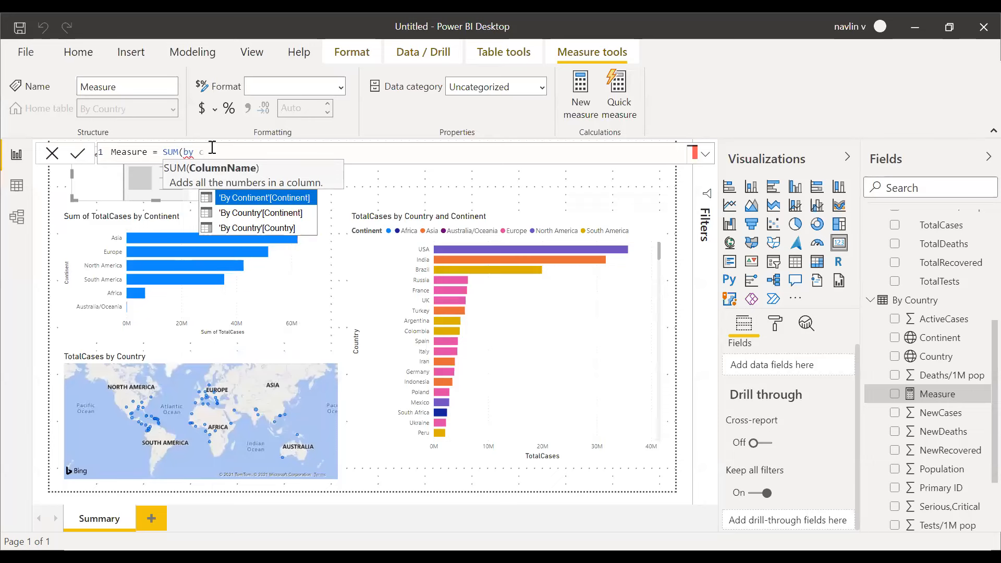
key("BackSpace")
key("BackSpace")
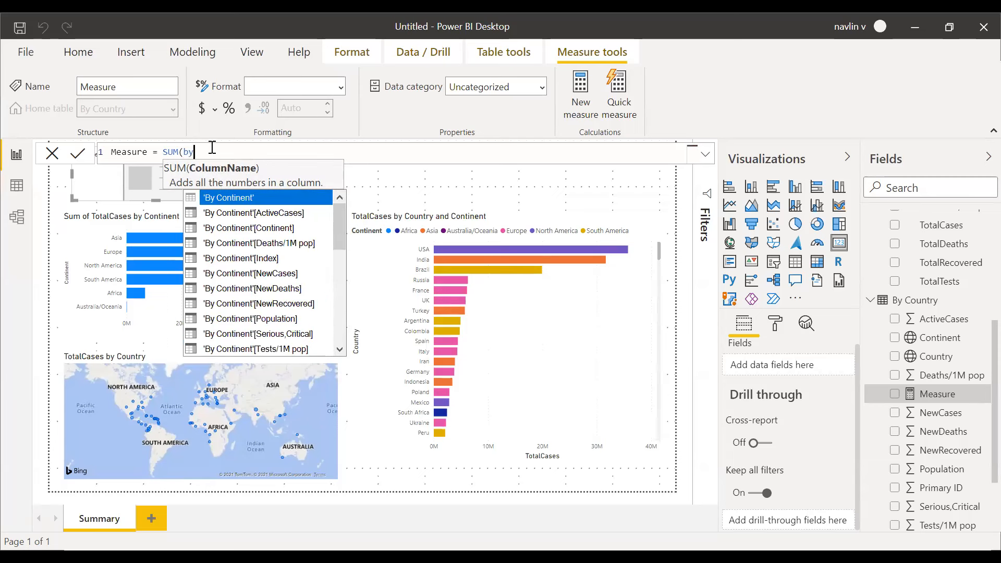
type("c")
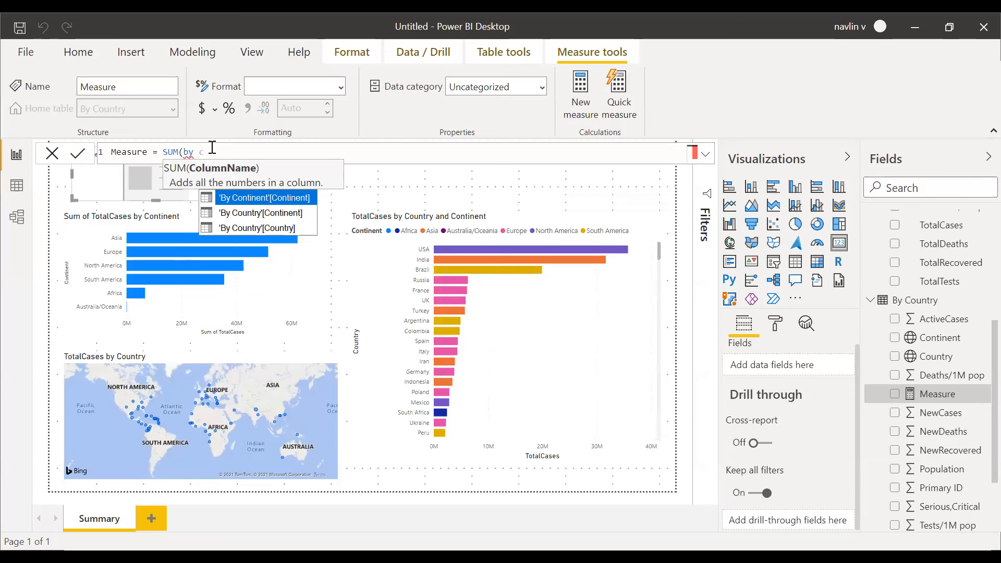
key("BackSpace")
key("BackSpace")
key("BackSpace")
key("BackSpace")
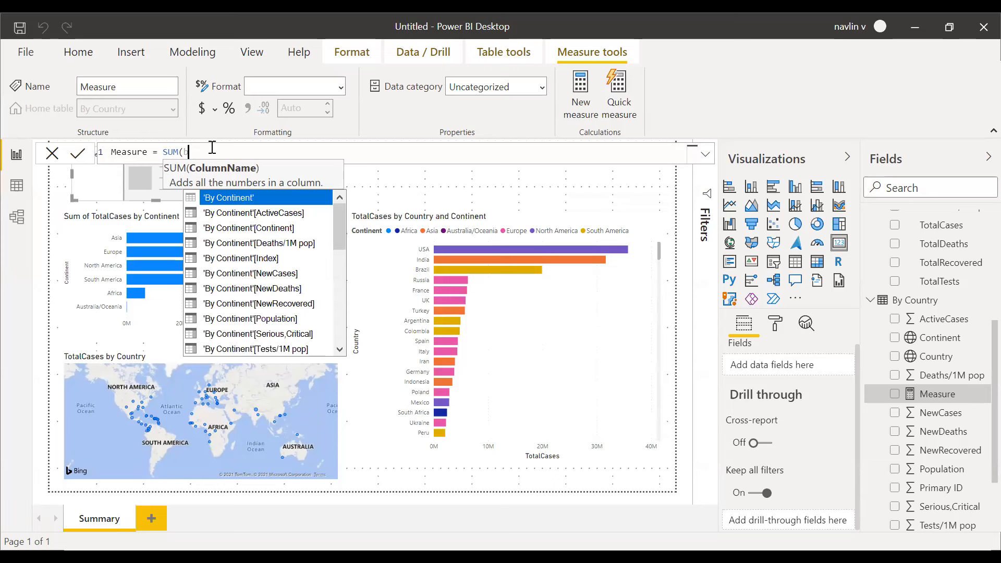
Step: Complete the measure's SUM formula with the TotalCases column of the By Country table
type("coun")
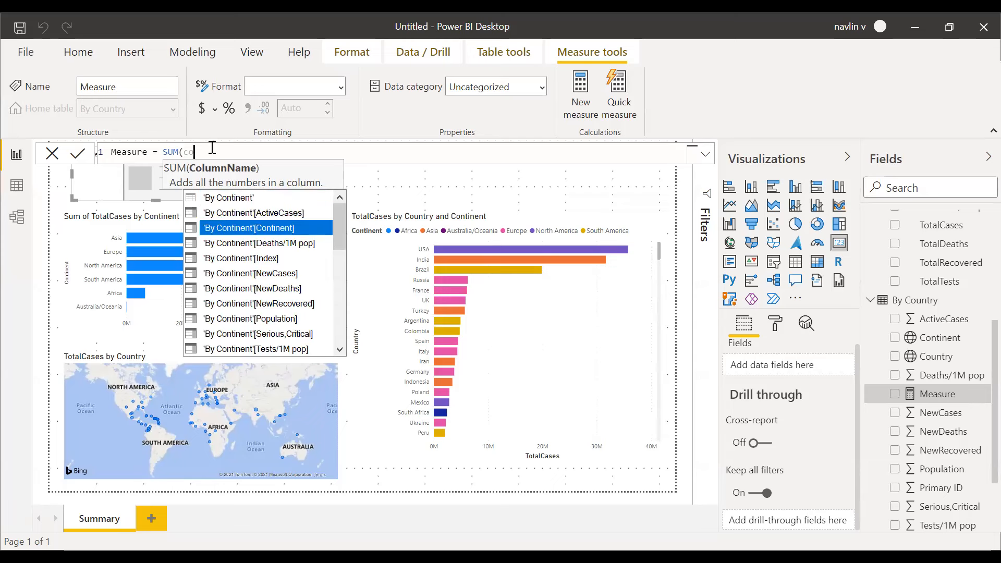
key("Up")
key("Up")
key("Up")
key("Tab")
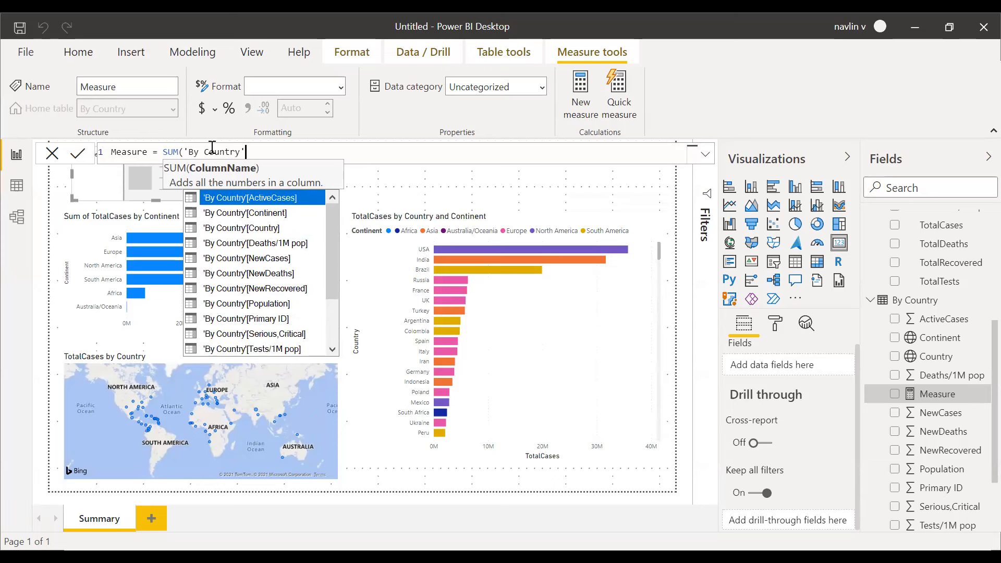
type("[tot")
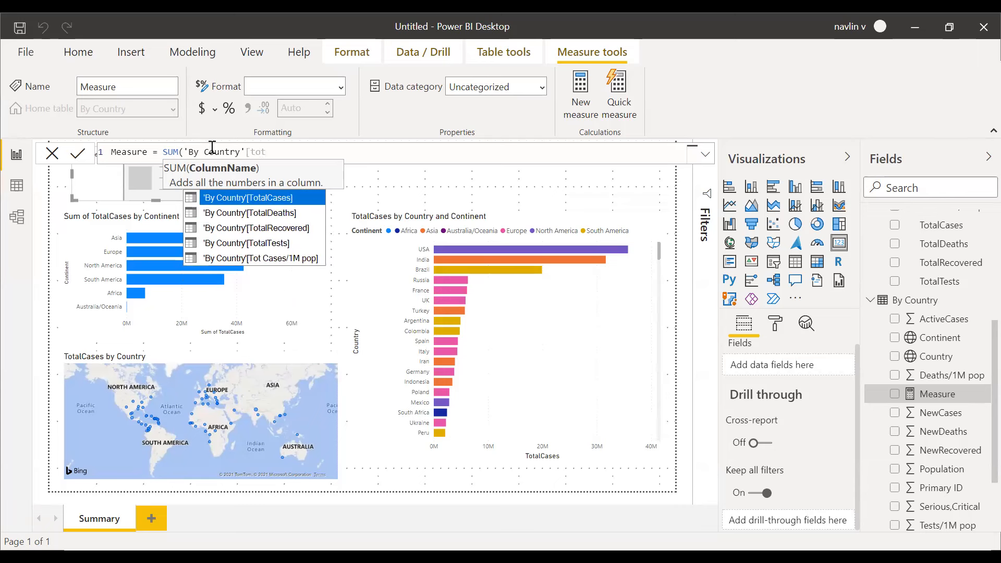
key("Tab")
type(")")
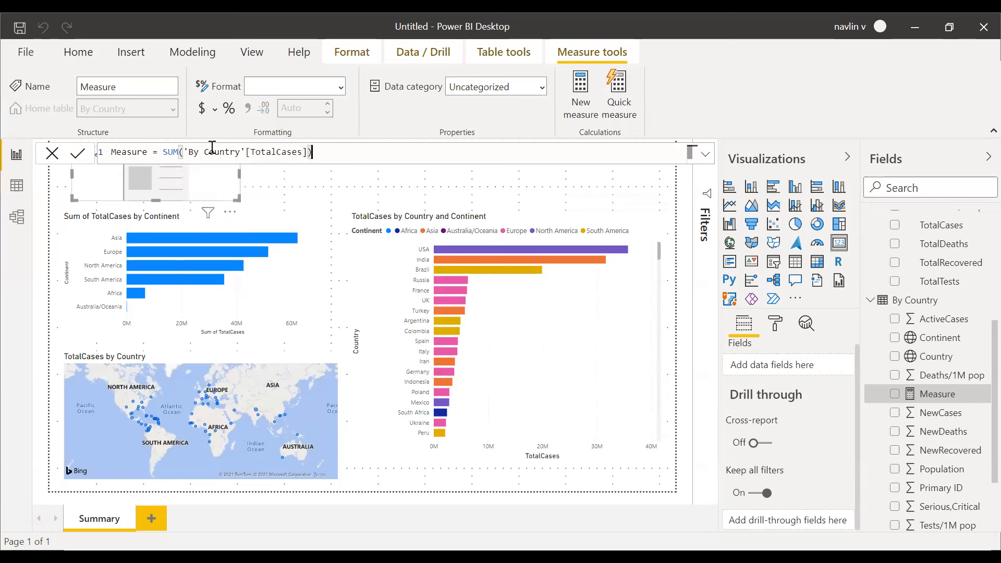
Step: Name the measure "# Total Cases" in its formula and commit it
left_click_drag(148, 152, 112, 143)
type("#")
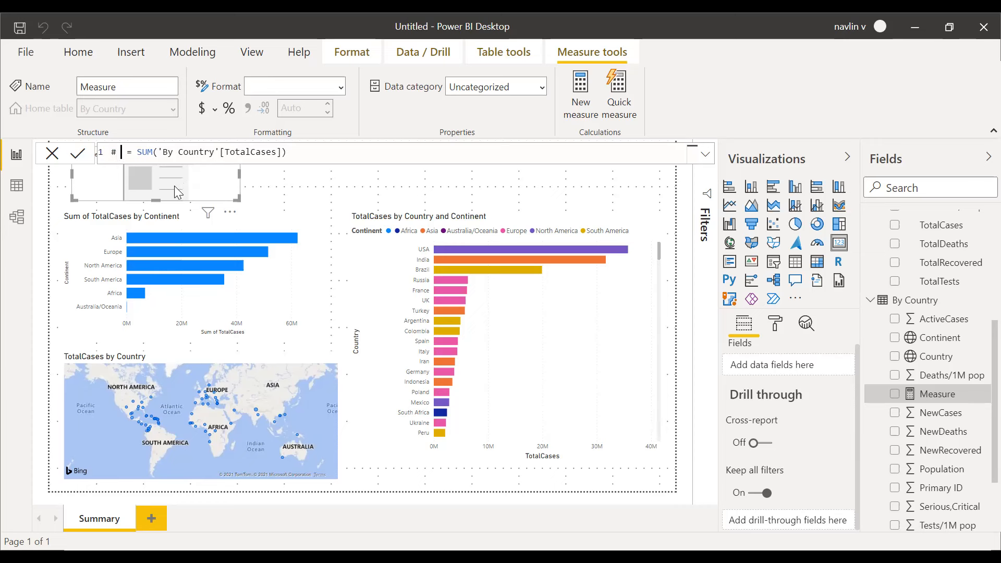
type("Total Case")
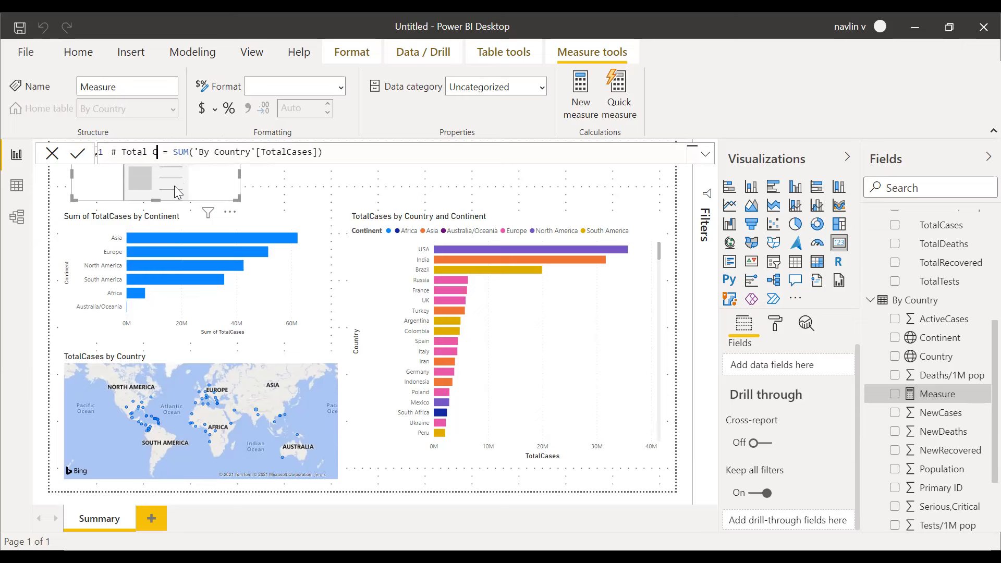
type("s")
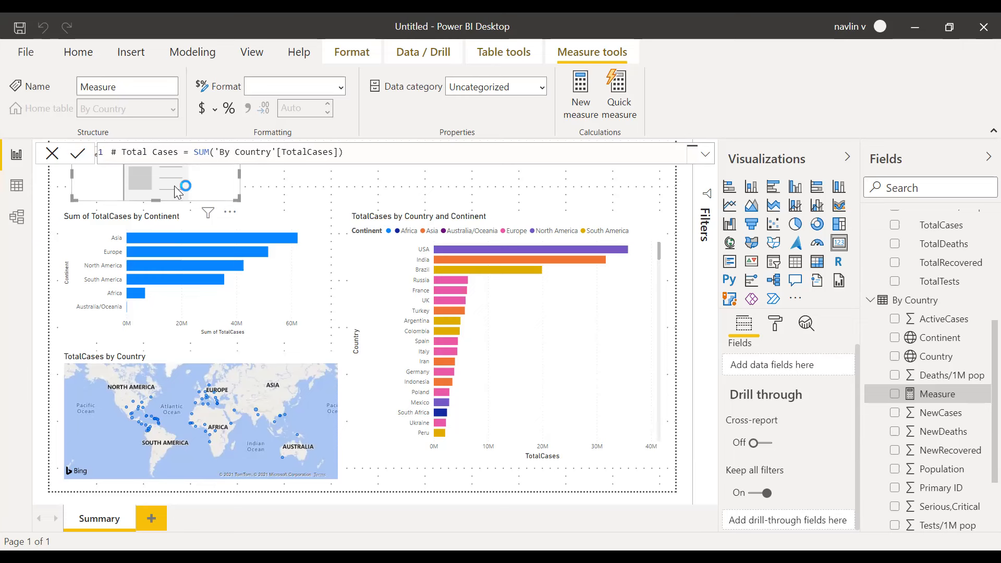
key("Return")
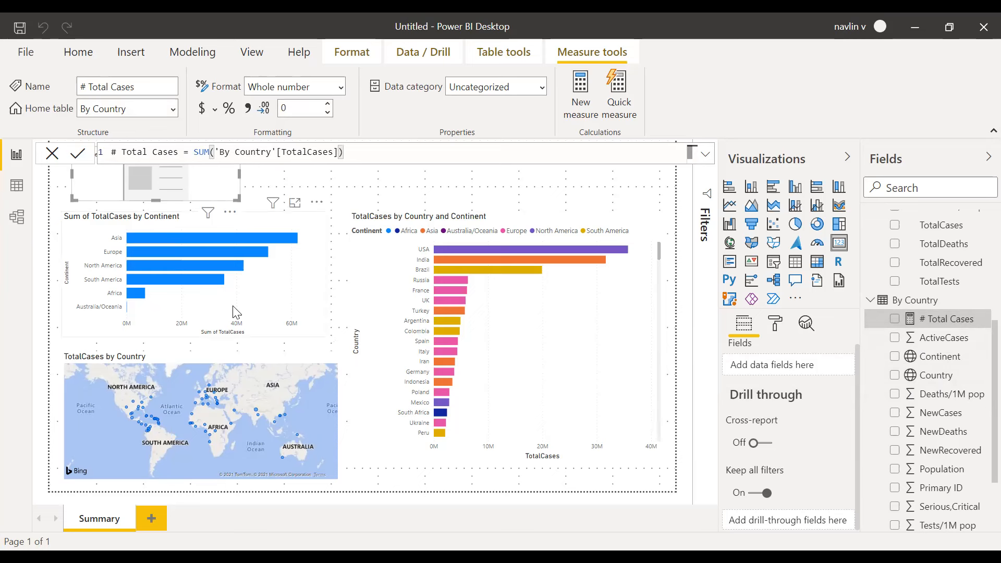
Step: Create a second measure in the By Country table and begin its formula with SUM(
right_click(936, 303)
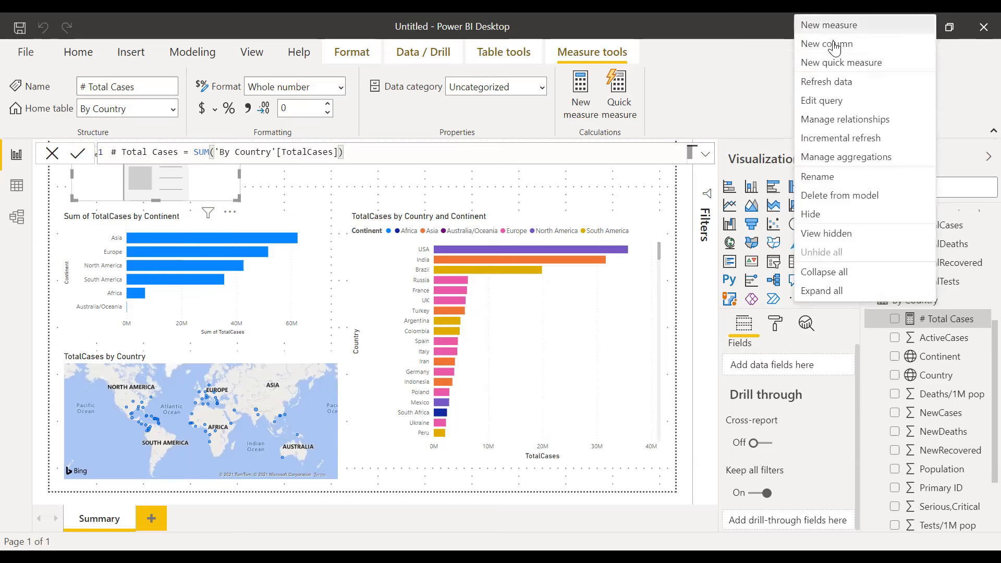
left_click(833, 27)
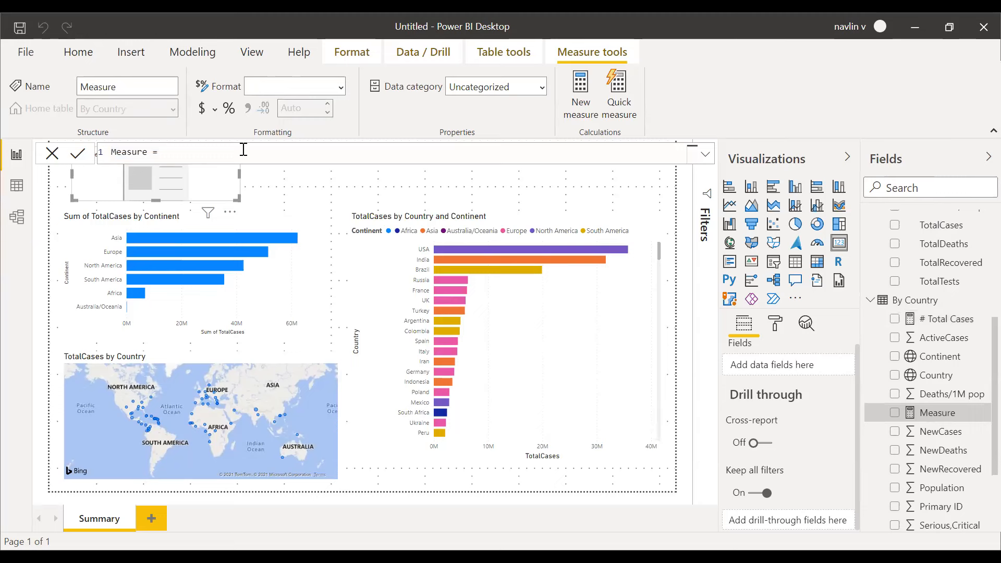
type("SUM(")
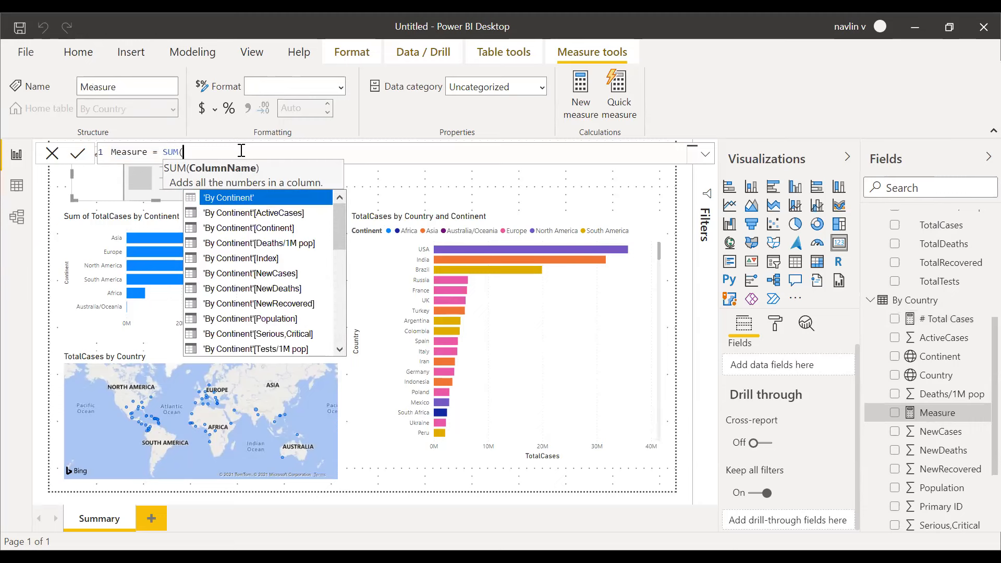
type("cu")
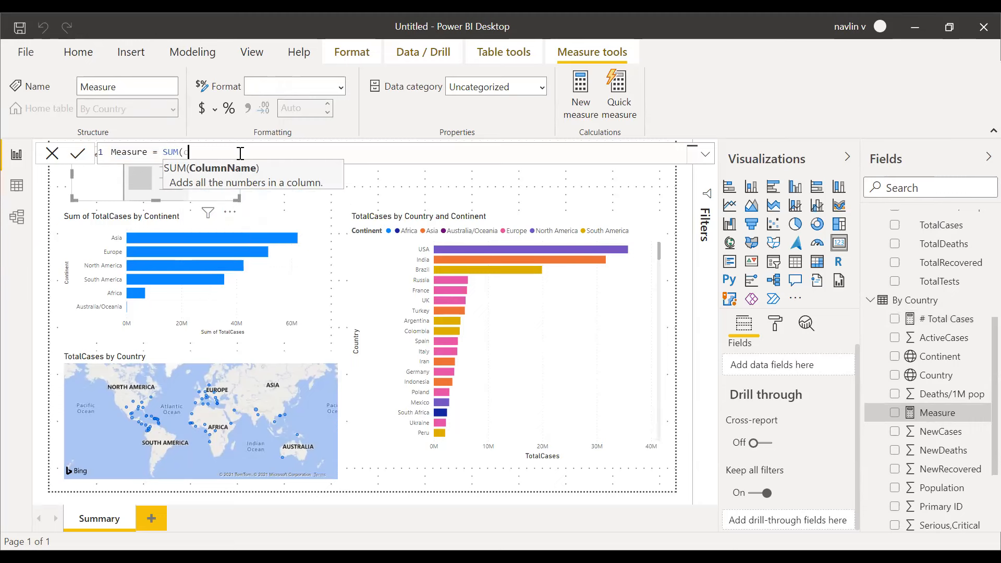
key("BackSpace")
key("BackSpace")
type("by c")
key("BackSpace")
key("BackSpace")
key("BackSpace")
key("BackSpace")
Step: Complete the second measure's SUM formula with the ActiveCases column of the By Country table
type("co")
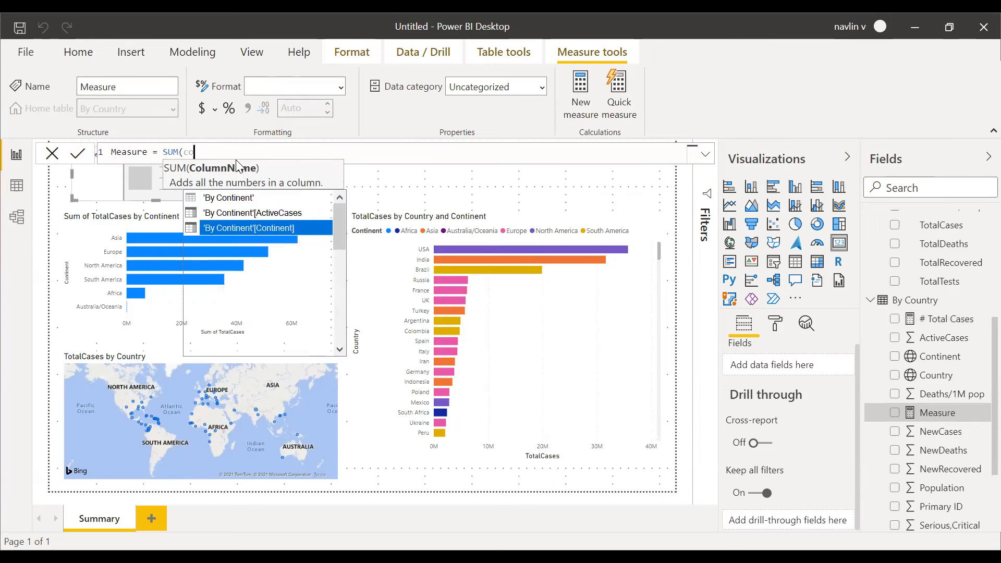
type("u")
key("Up")
key("Up")
key("Up")
key("Tab")
type("[")
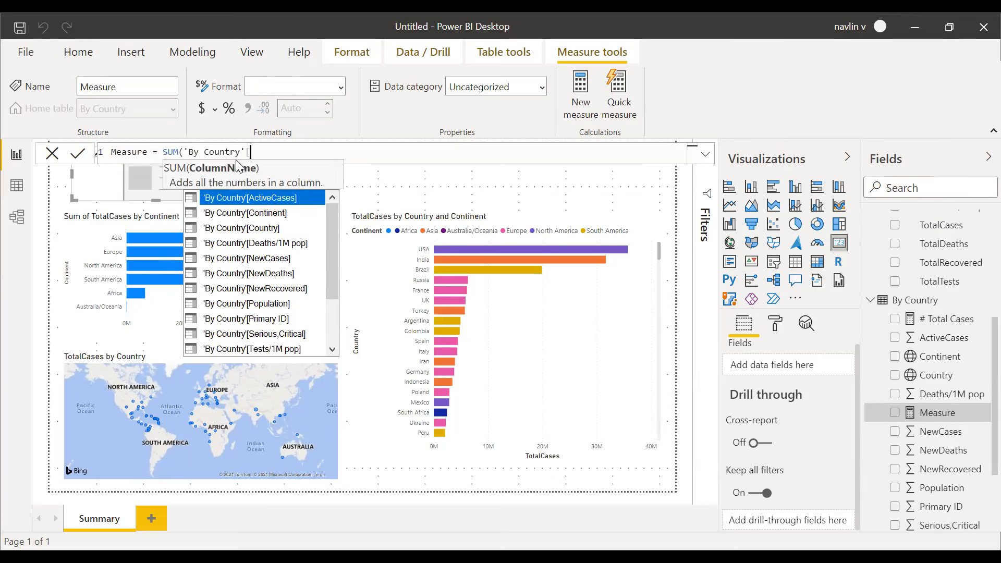
key("Tab")
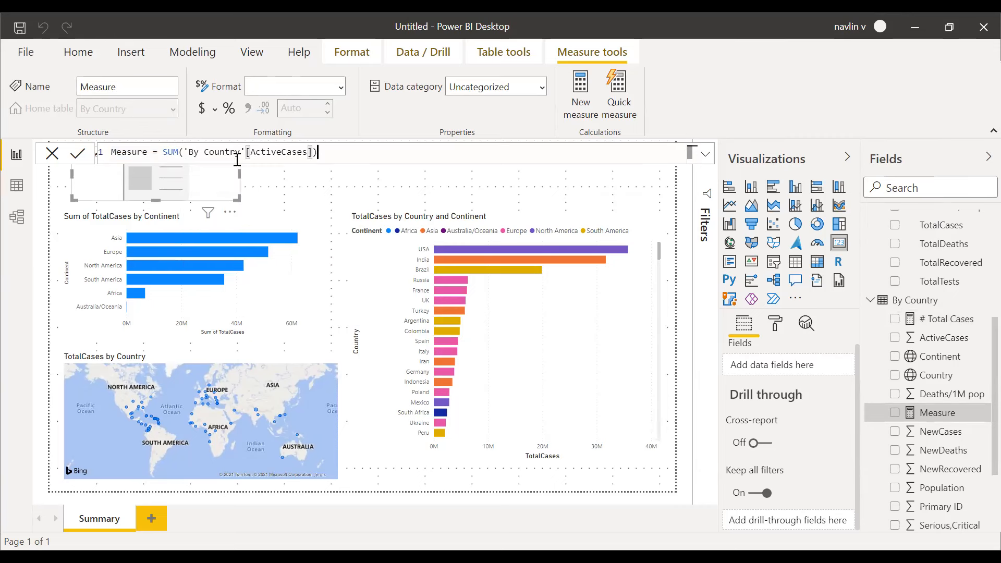
type(")")
Step: Name the measure "# Total Active Cases" in its formula and commit it
double_click(126, 152)
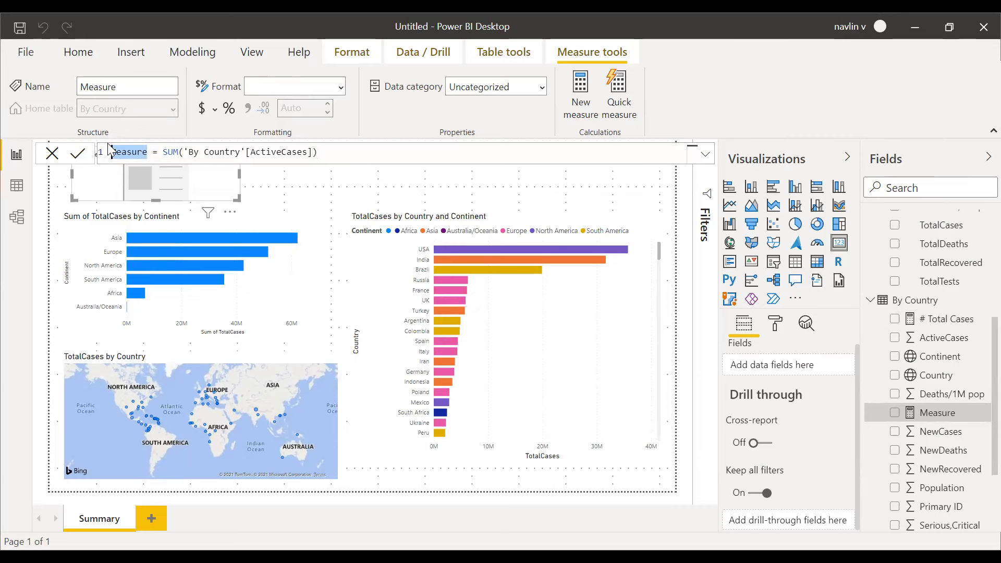
type("Total ")
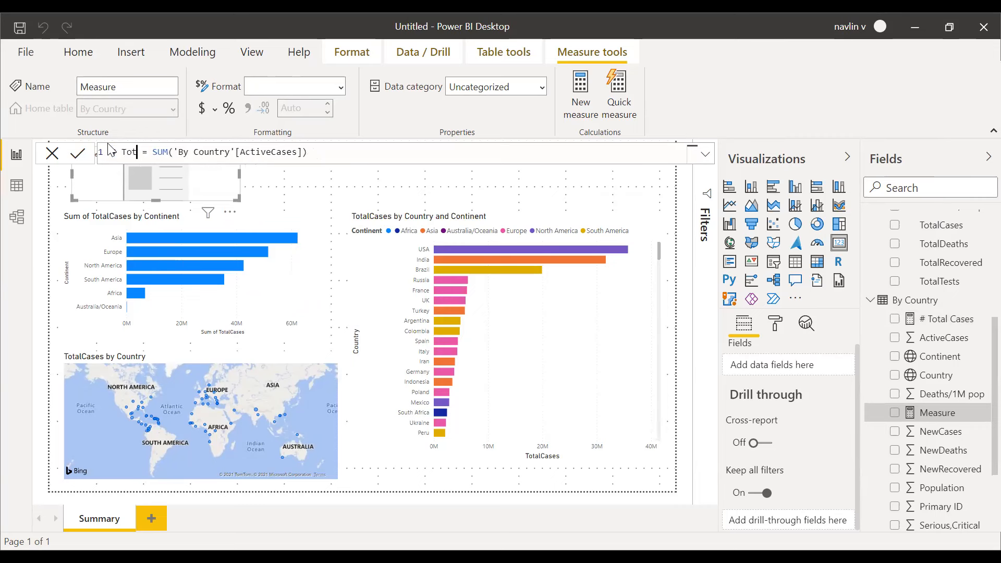
type("Active Cases")
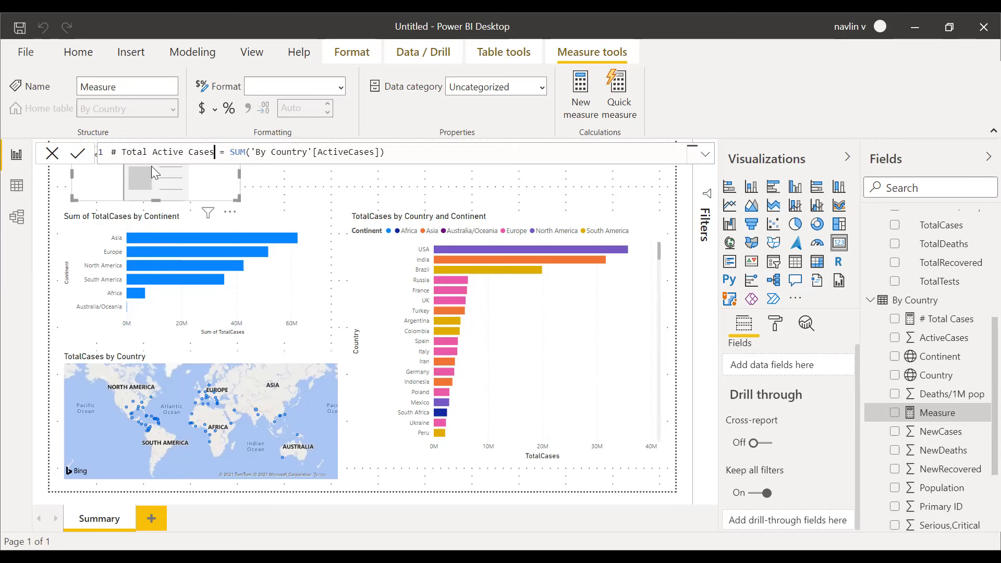
left_click(407, 155)
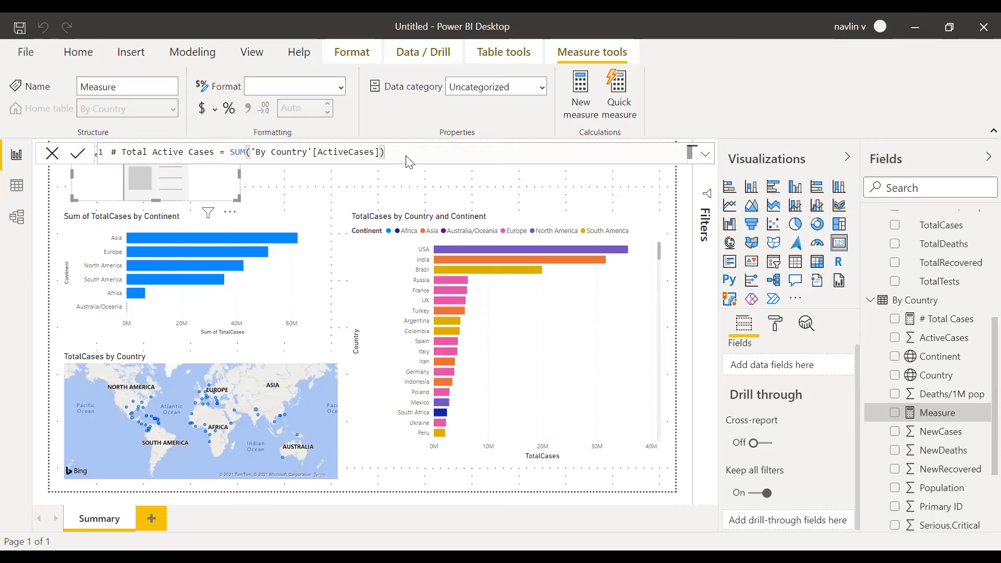
key("Return")
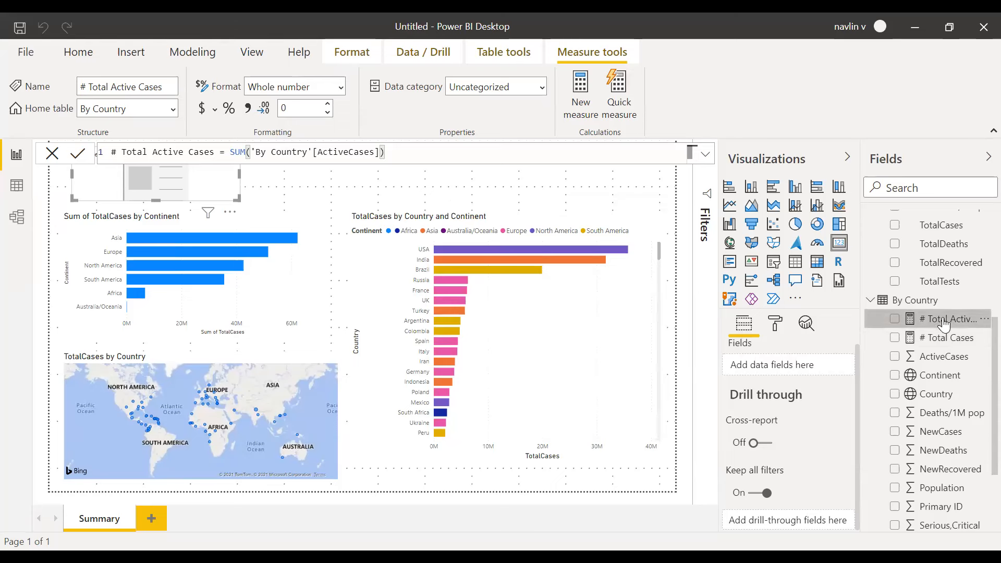
Step: Create a third measure in the By Country table and begin its formula with SUM(
right_click(925, 313)
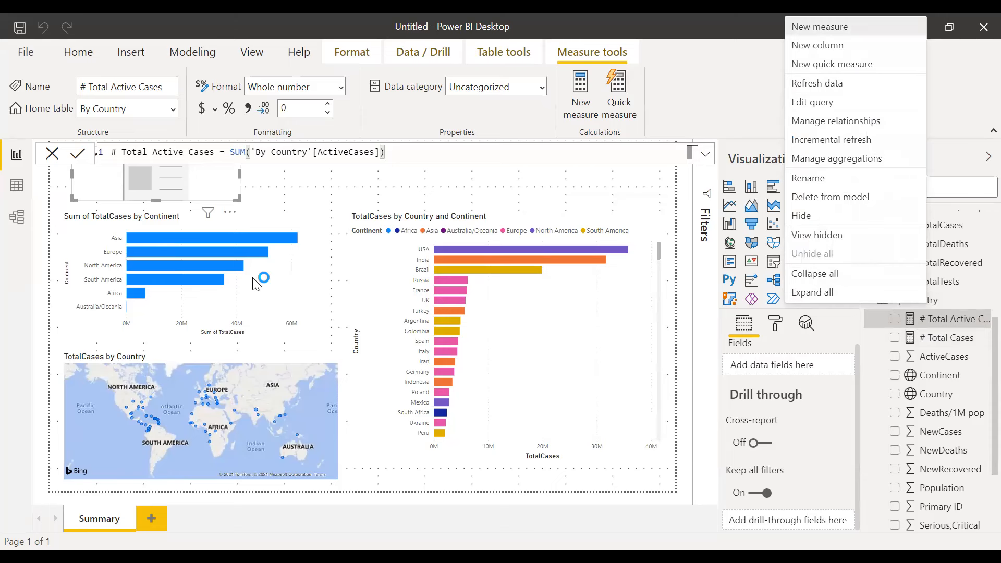
left_click(231, 154)
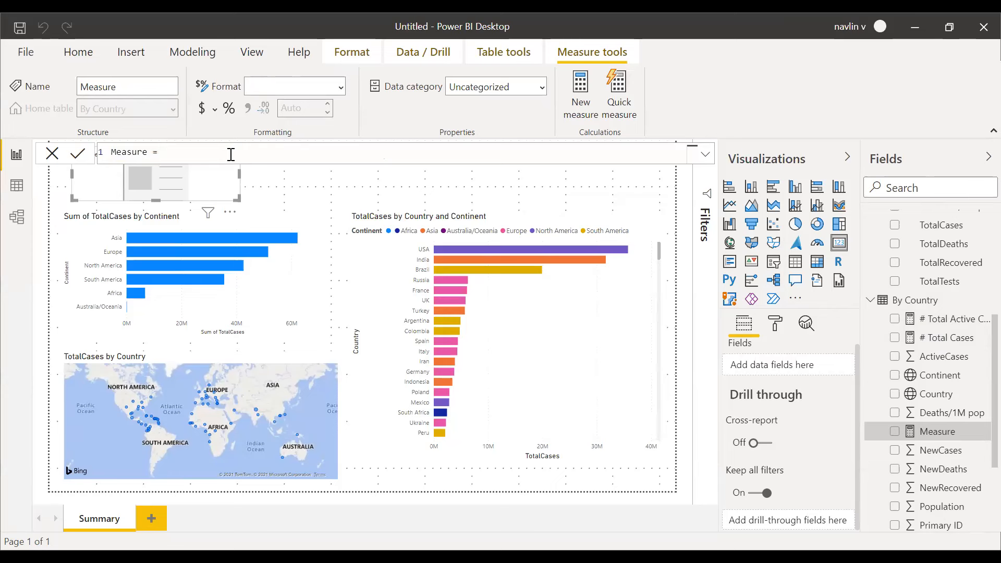
type("SUM(")
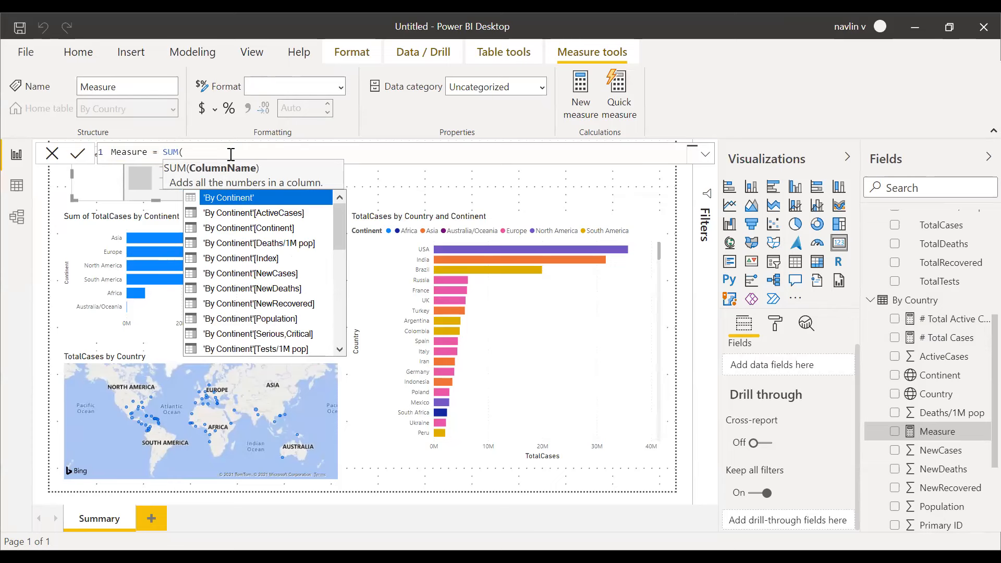
type("#")
key("BackSpace")
type("c")
key("BackSpace")
type("by c")
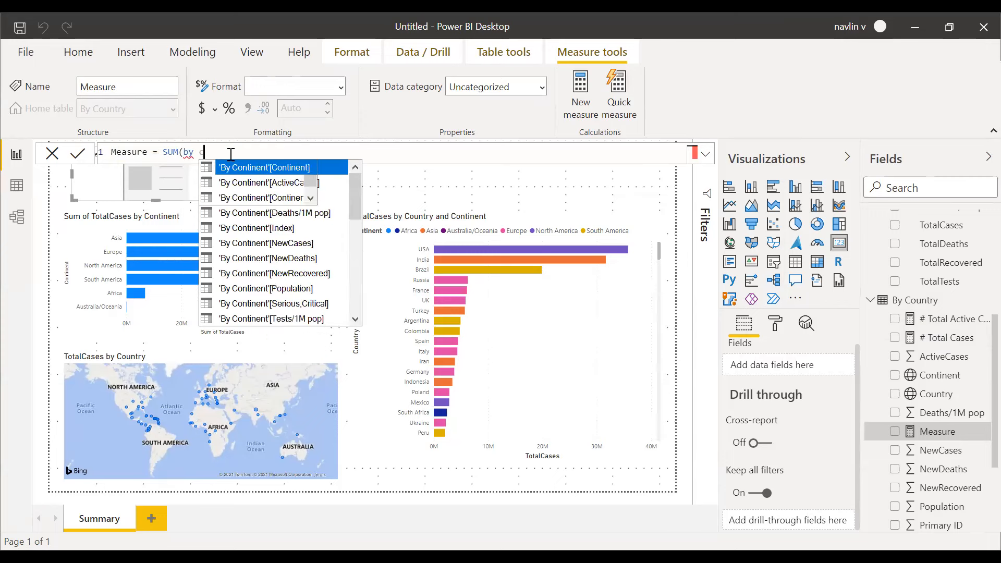
key("BackSpace")
key("BackSpace")
key("BackSpace")
key("BackSpace")
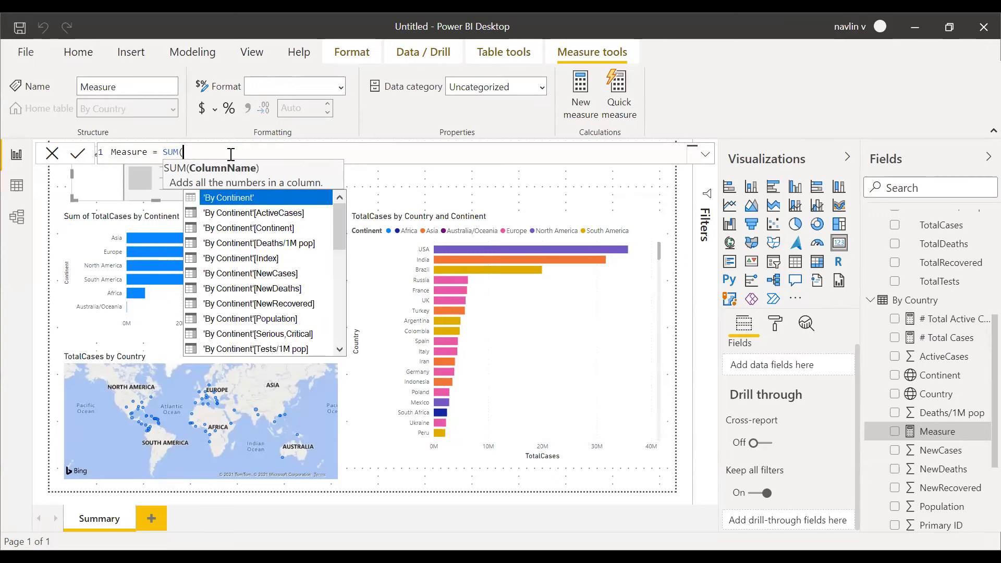
Step: Complete the third measure's SUM formula with the Deaths/1M pop column of the By Country table
type("cou")
key("Up")
key("Up")
key("Up")
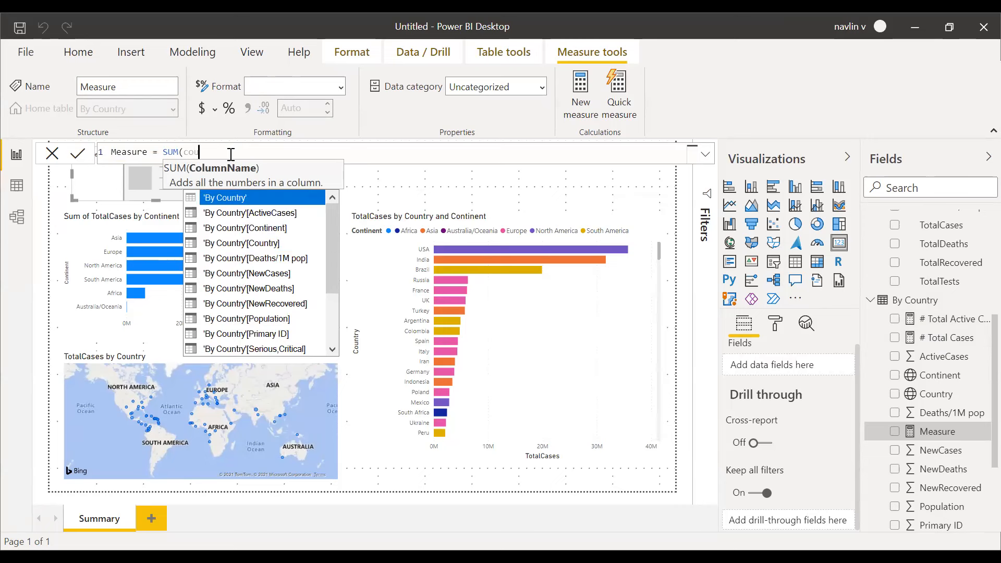
key("Tab")
type("[")
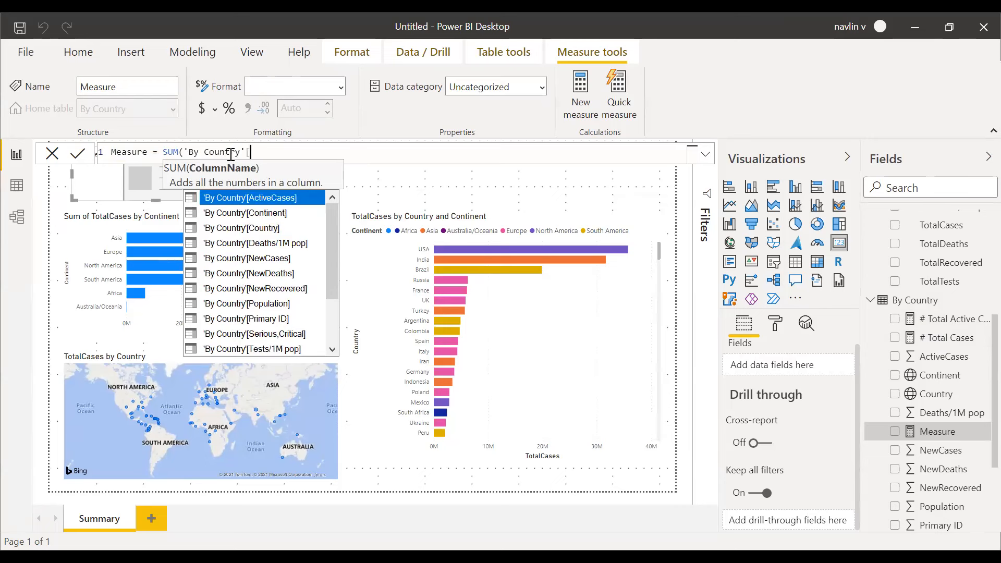
type("de")
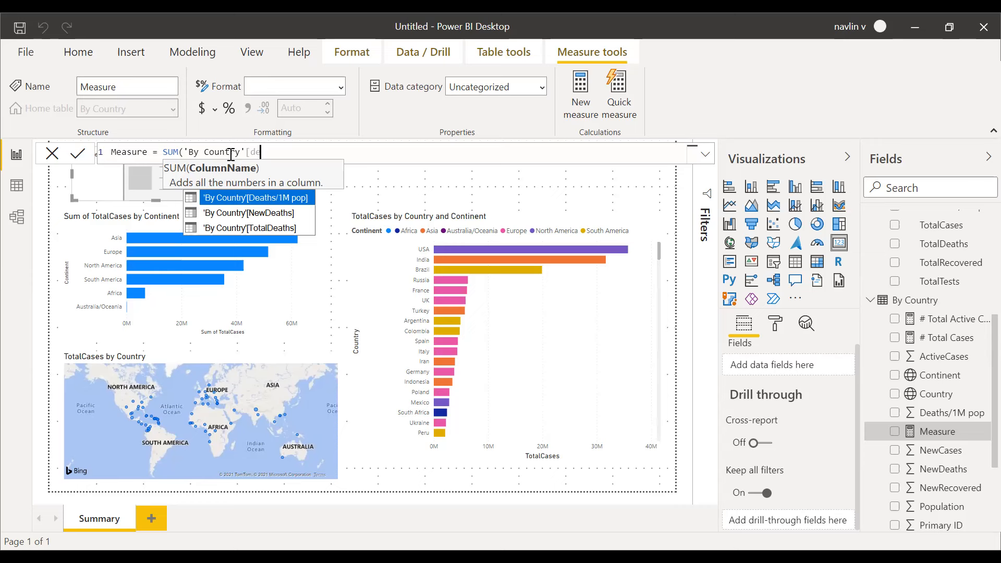
key("Tab")
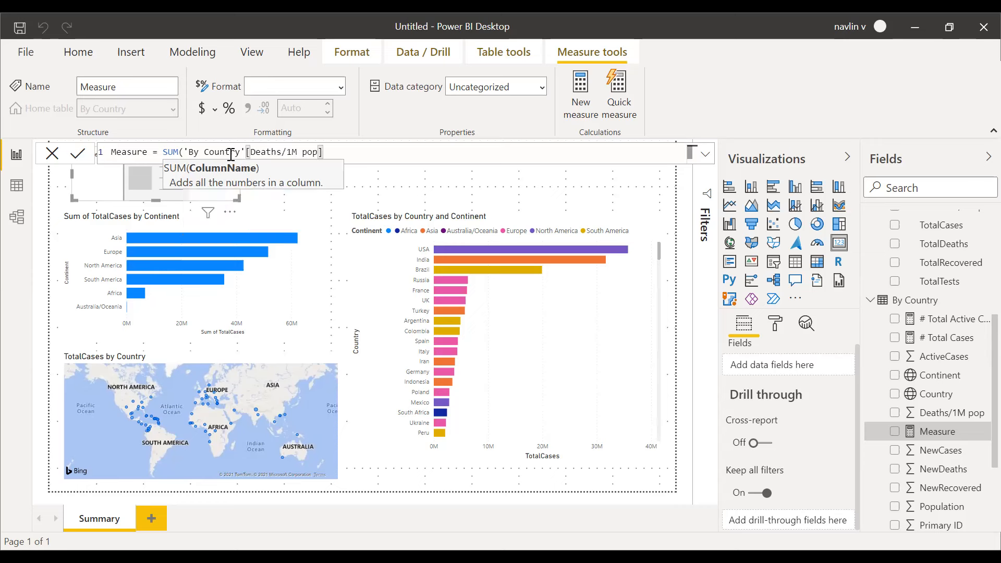
type(")")
Step: Name the third measure "# Total Deaths" in its formula and commit it
double_click(135, 151)
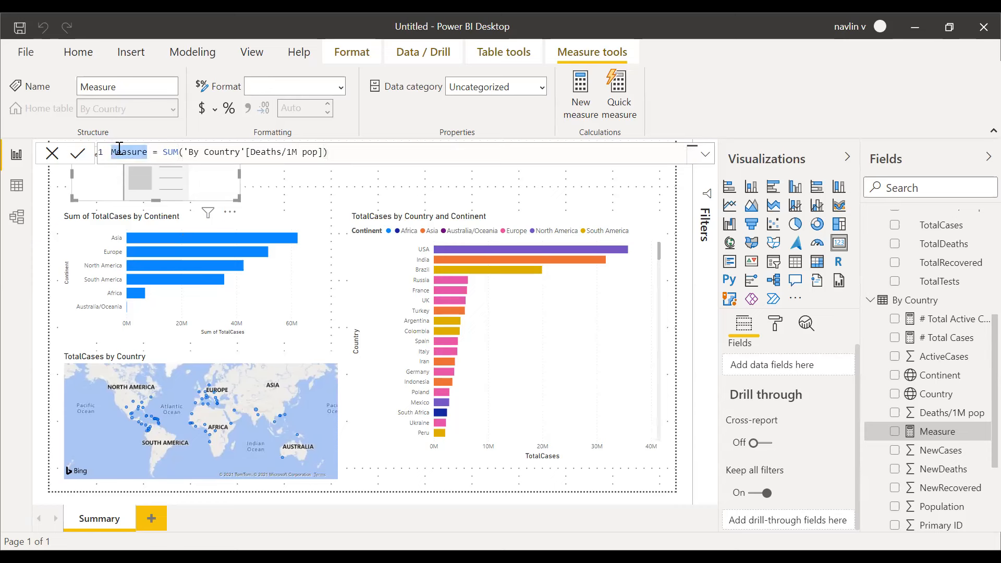
type("# ")
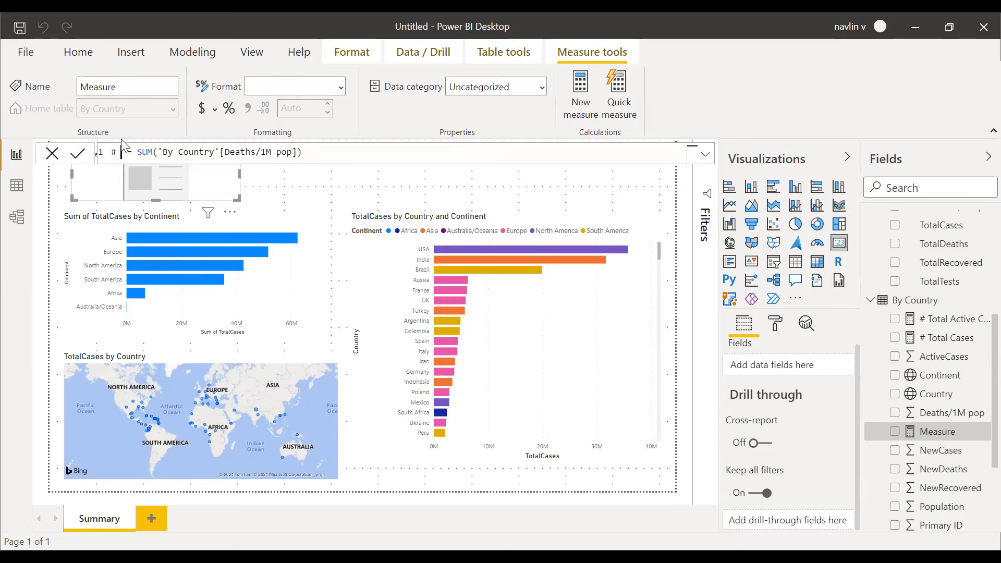
type("total")
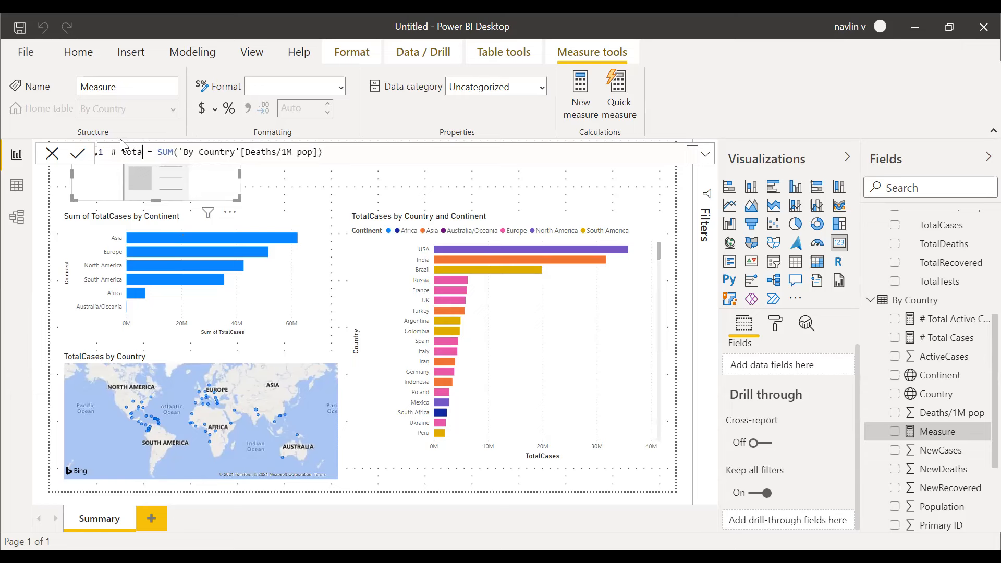
double_click(128, 152)
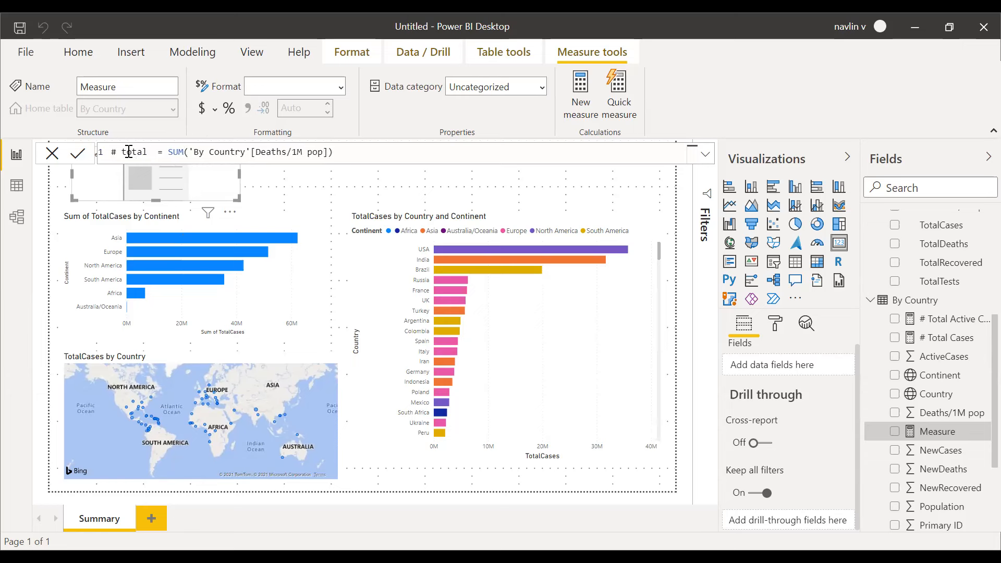
type("Total Deaths")
key("Delete")
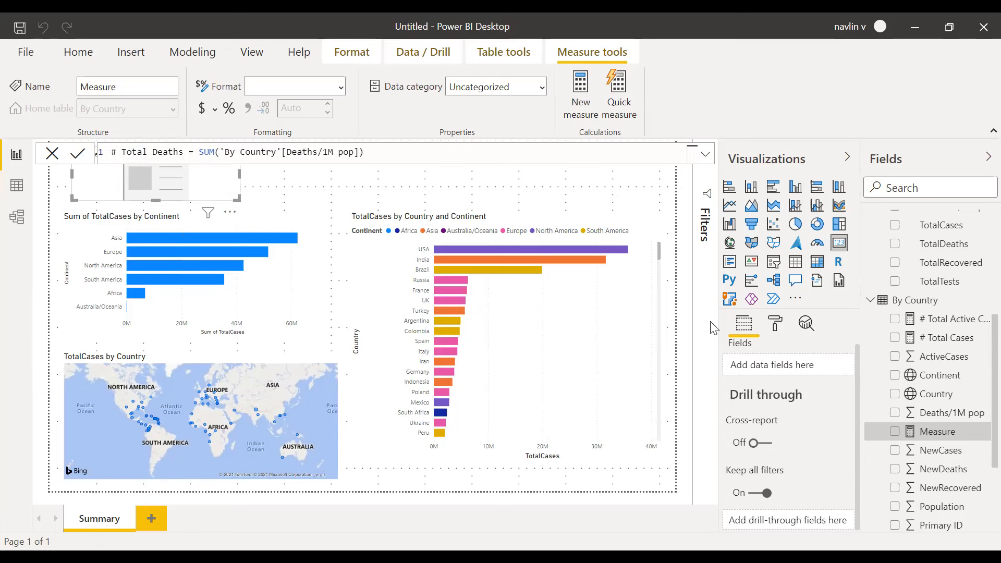
left_click(357, 202)
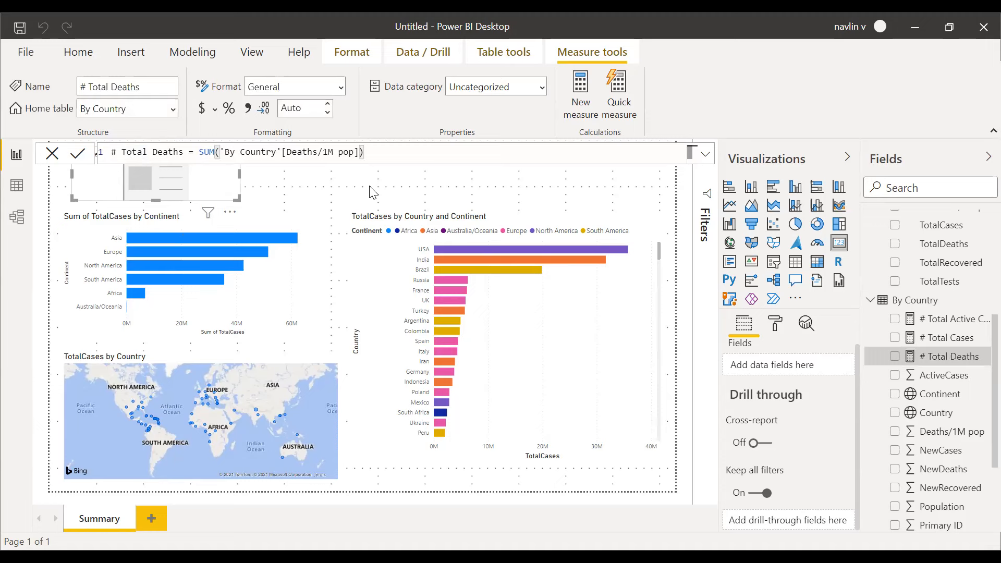
Step: Make the empty card above the continent chart slightly narrower and assign the # Total Cases measure to it
left_click(133, 154)
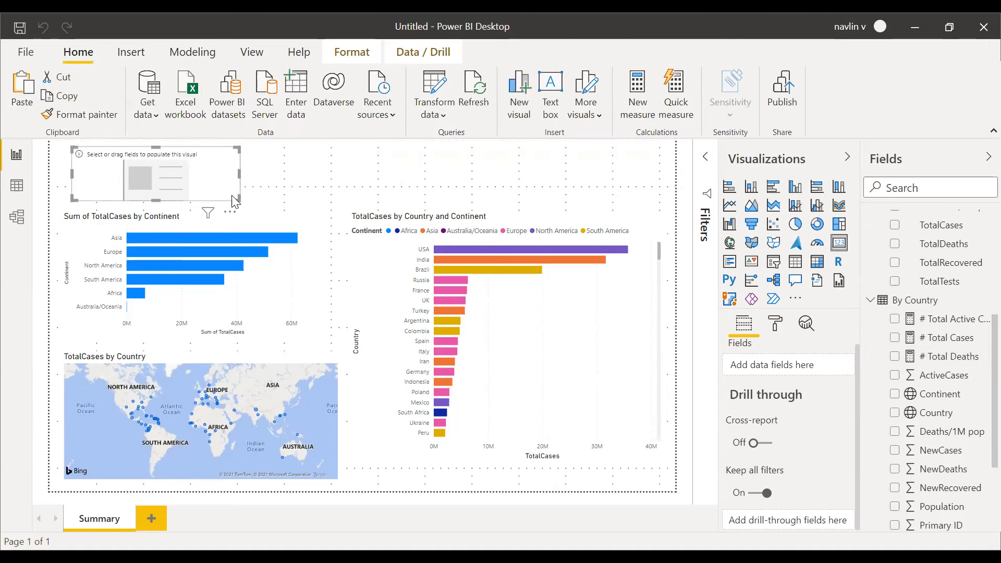
left_click_drag(232, 196, 220, 198)
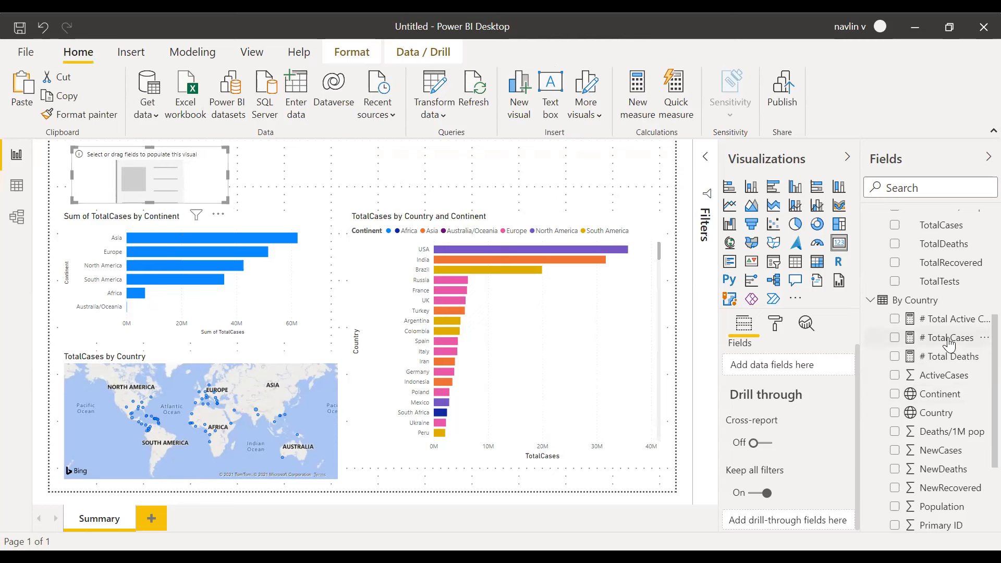
left_click_drag(948, 344, 793, 361)
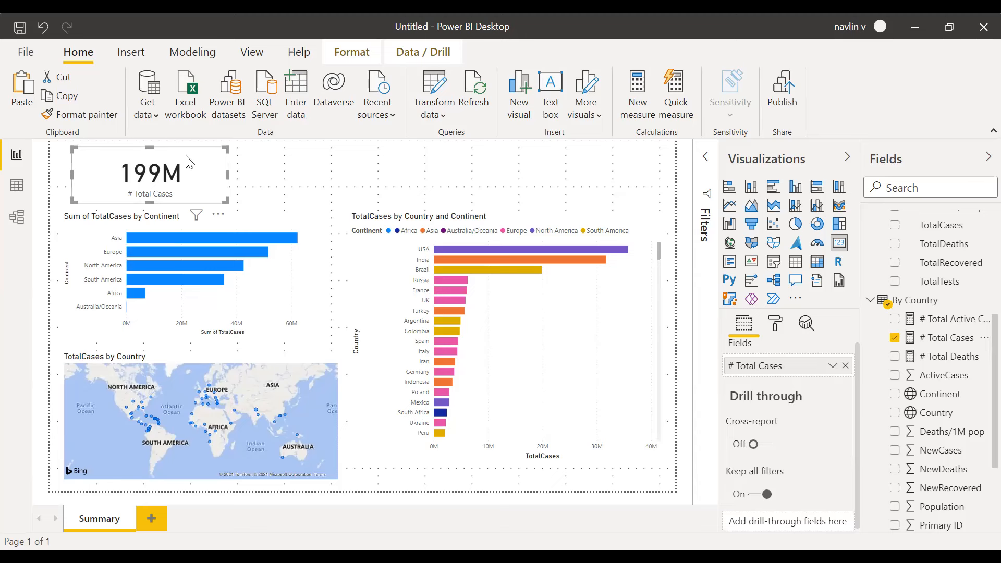
Step: Duplicate the # Total Cases card, place the copy beside the original, and replace its measure with # Total Deaths
left_click(383, 168)
key("ctrl+v")
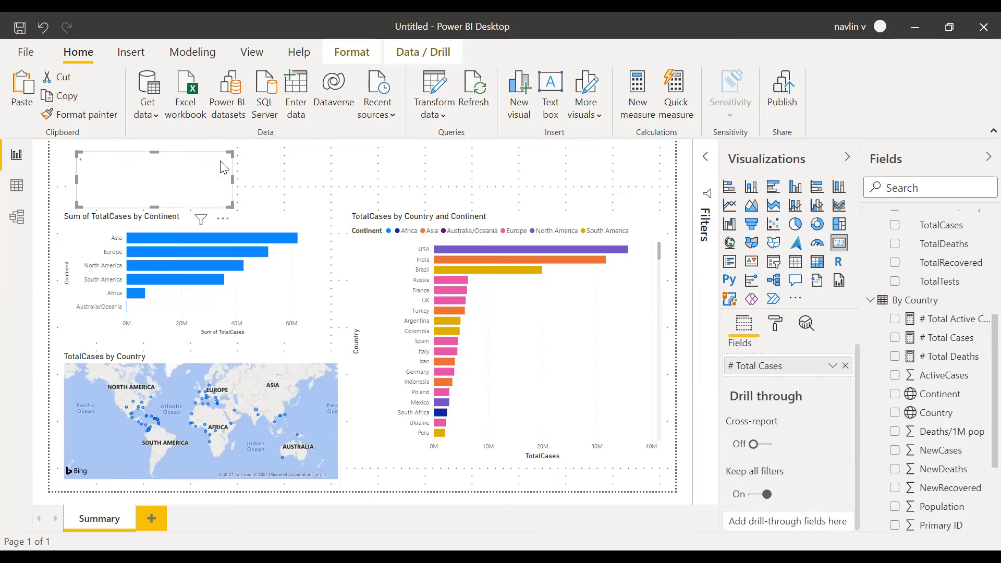
left_click_drag(125, 169, 298, 166)
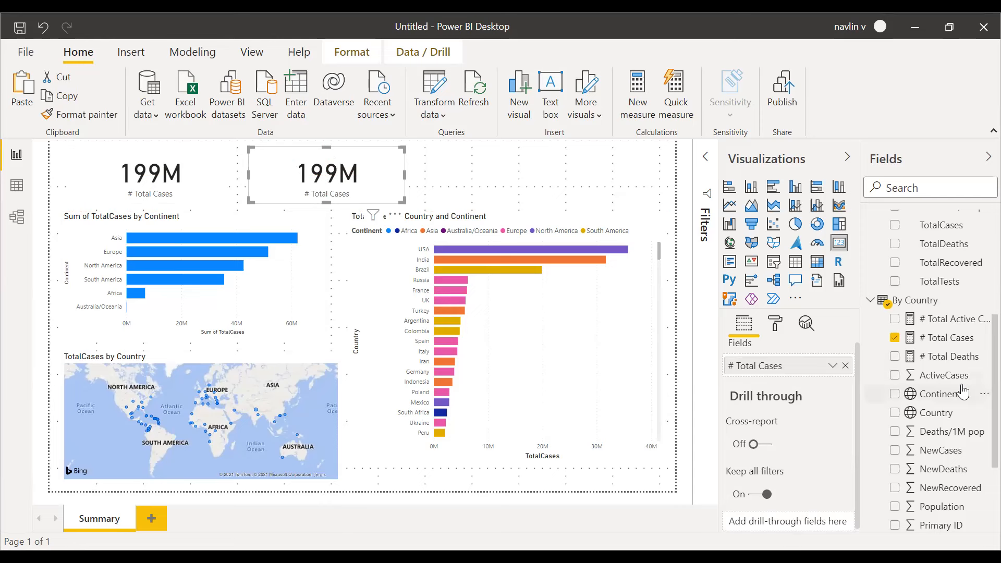
left_click_drag(937, 356, 771, 365)
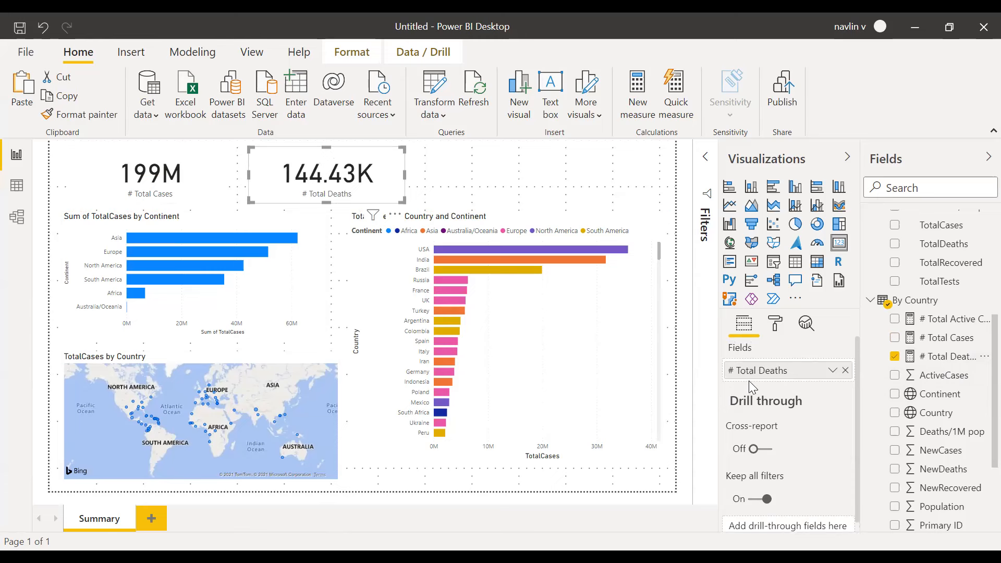
left_click_drag(298, 169, 296, 171)
left_click(473, 486)
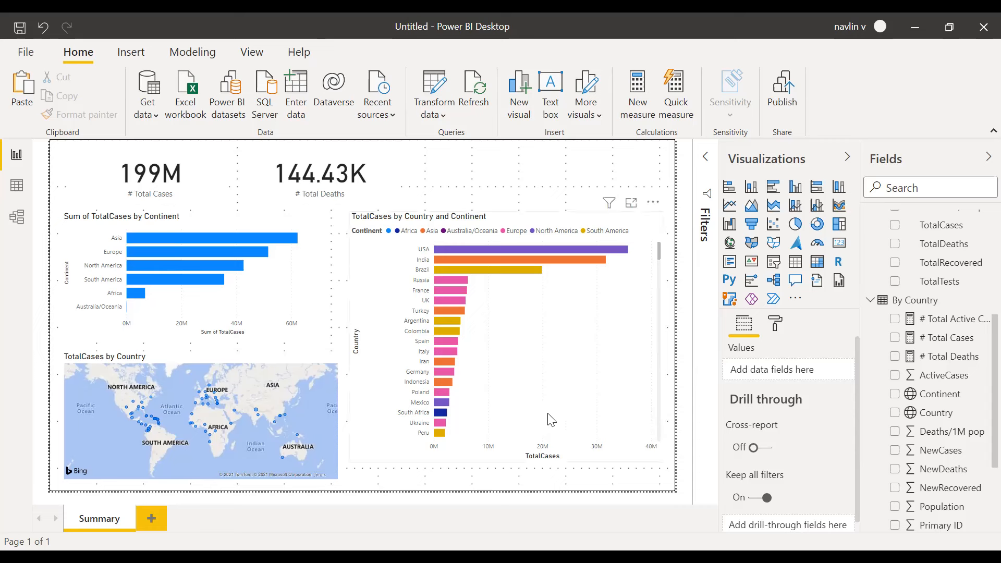
Step: Try the Custom page size type for the Summary page and set it back to 16:9
left_click(776, 327)
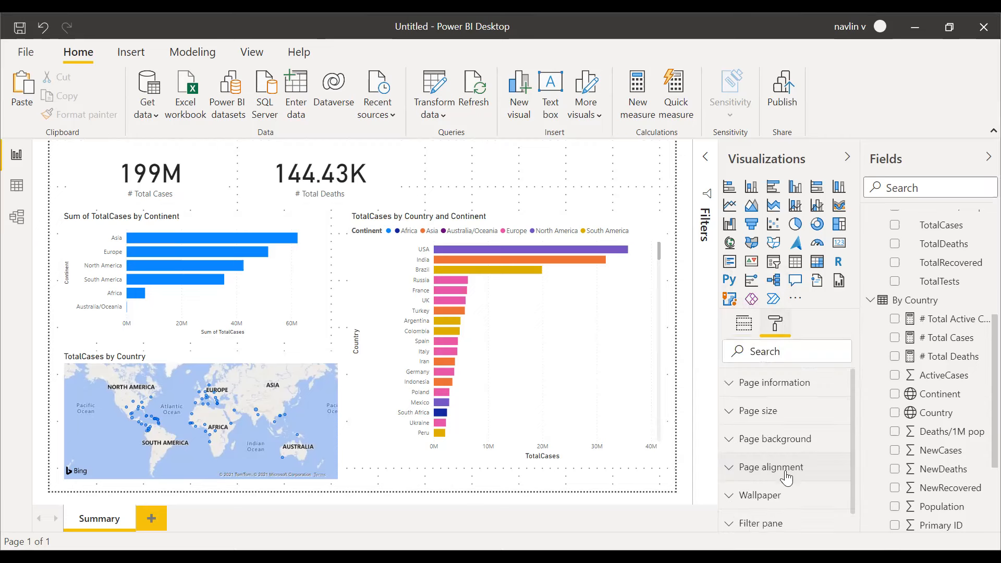
left_click(750, 413)
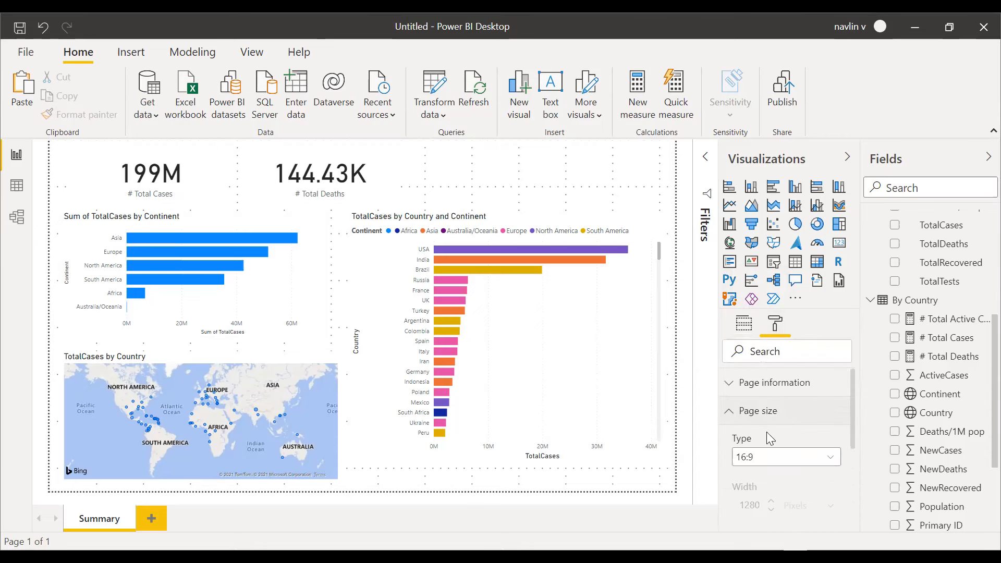
left_click(766, 462)
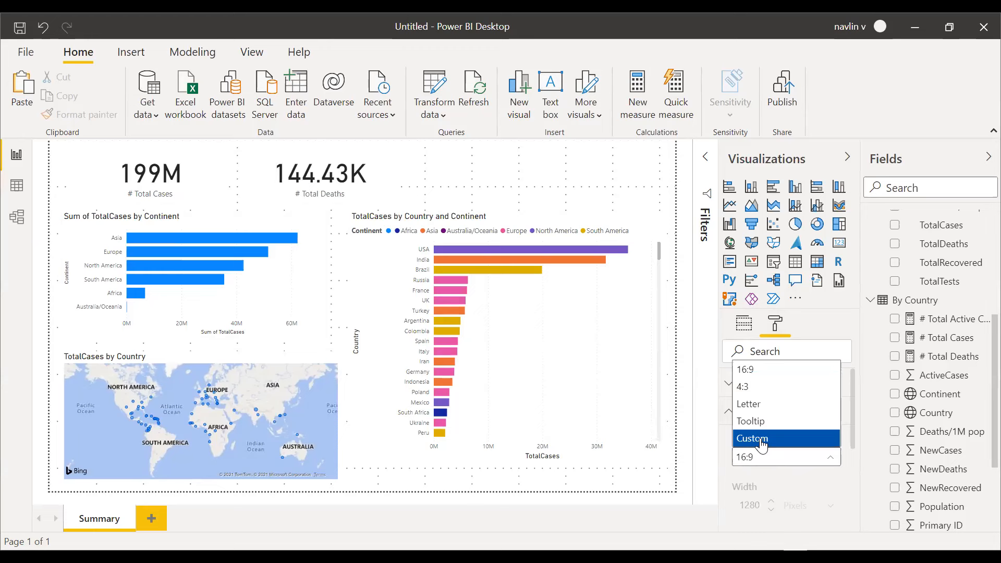
left_click(761, 442)
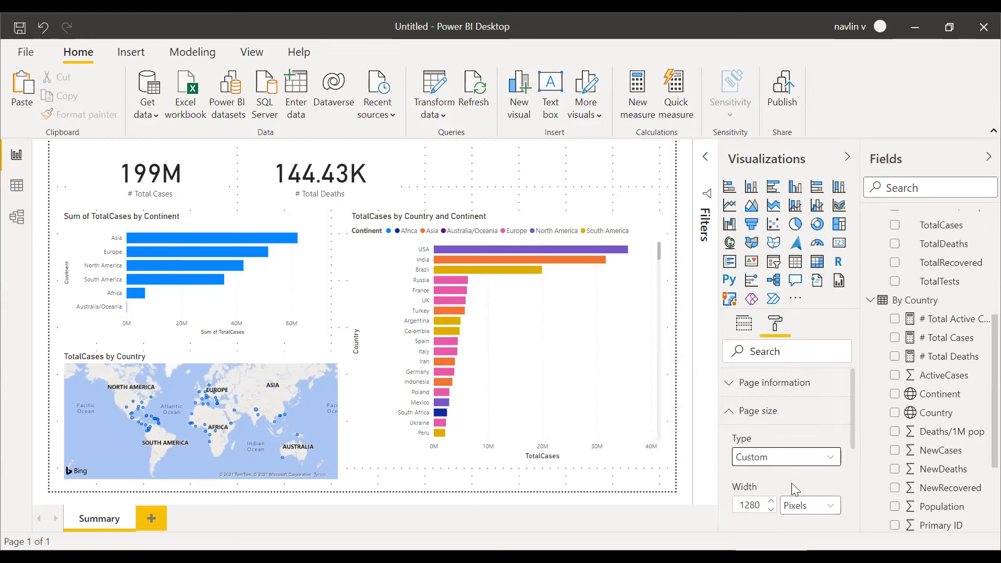
scroll(791, 482, "down", 3)
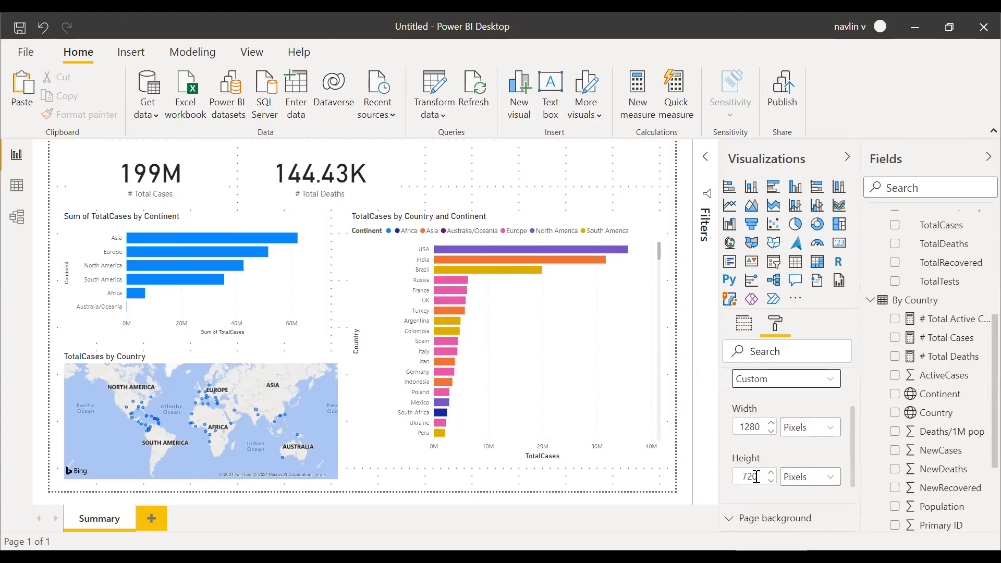
left_click(765, 381)
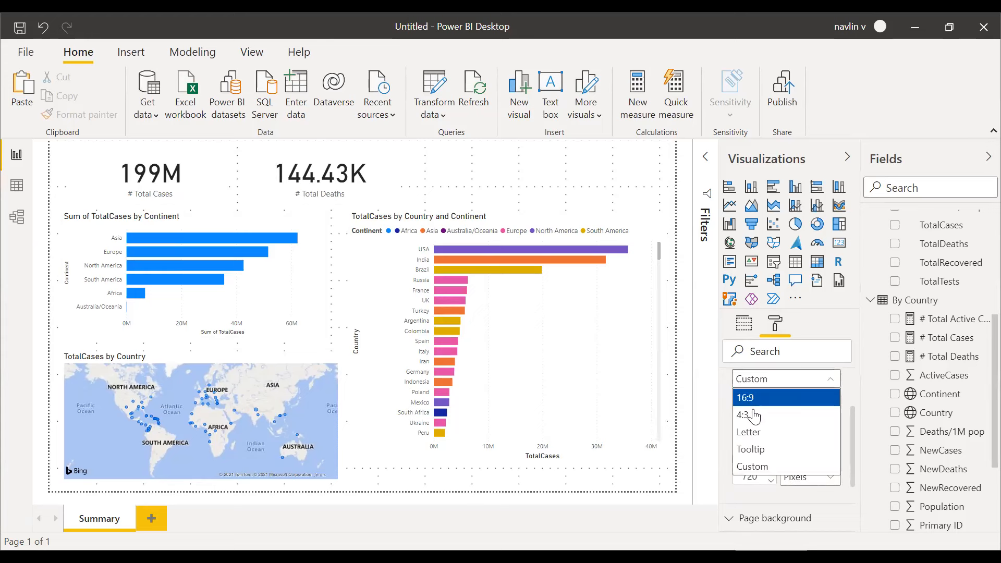
left_click(765, 402)
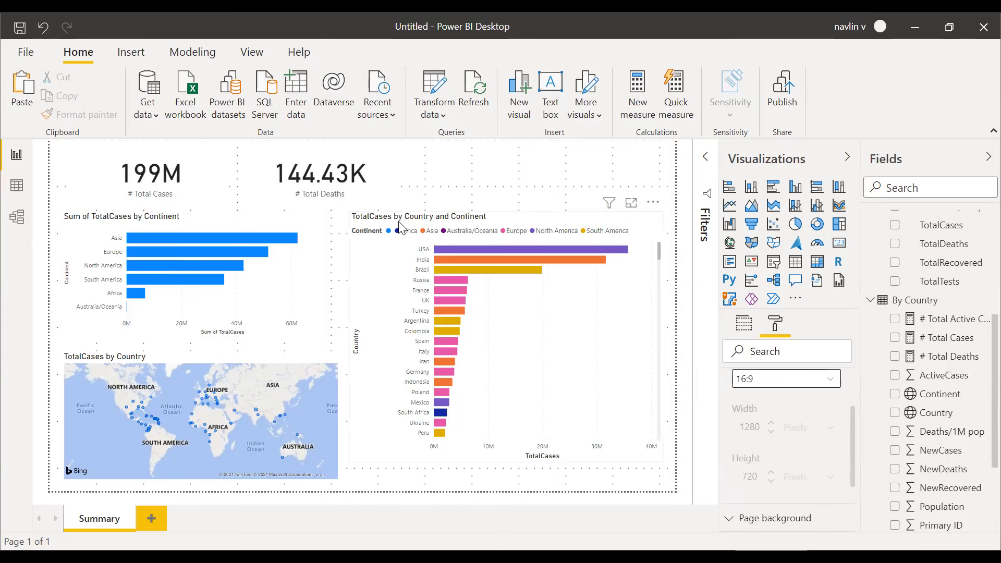
left_click(401, 478)
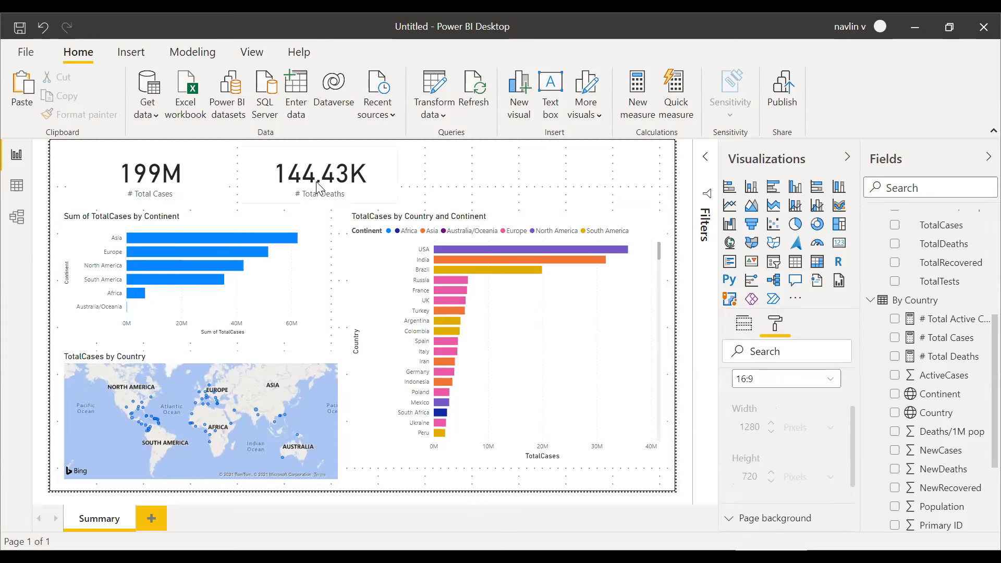
Step: Set the Summary page's background color to a light-to-medium grey from the theme's white shades
left_click(472, 189)
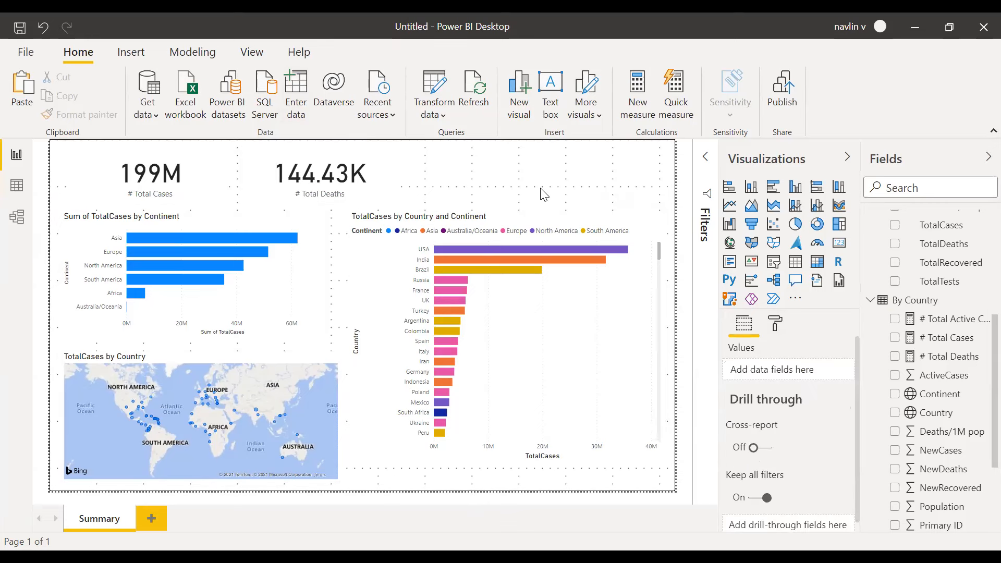
left_click(775, 324)
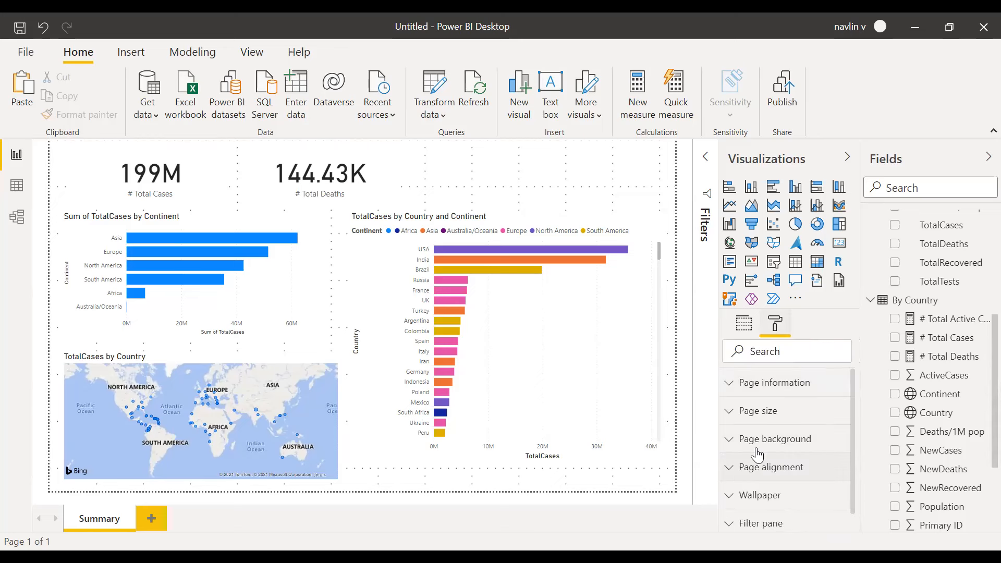
left_click(761, 439)
scroll(777, 469, "down", 1)
scroll(773, 459, "down", 1)
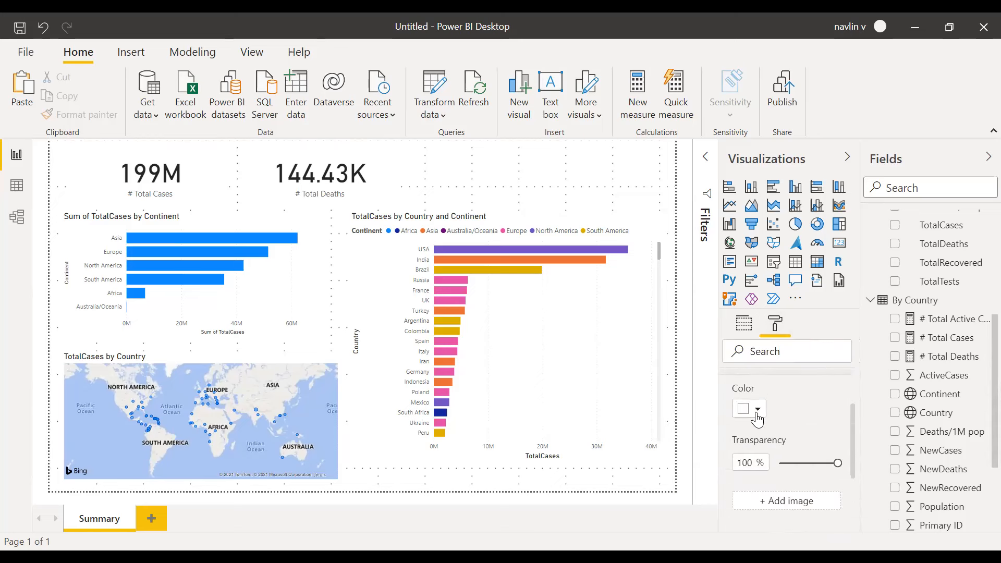
left_click(753, 410)
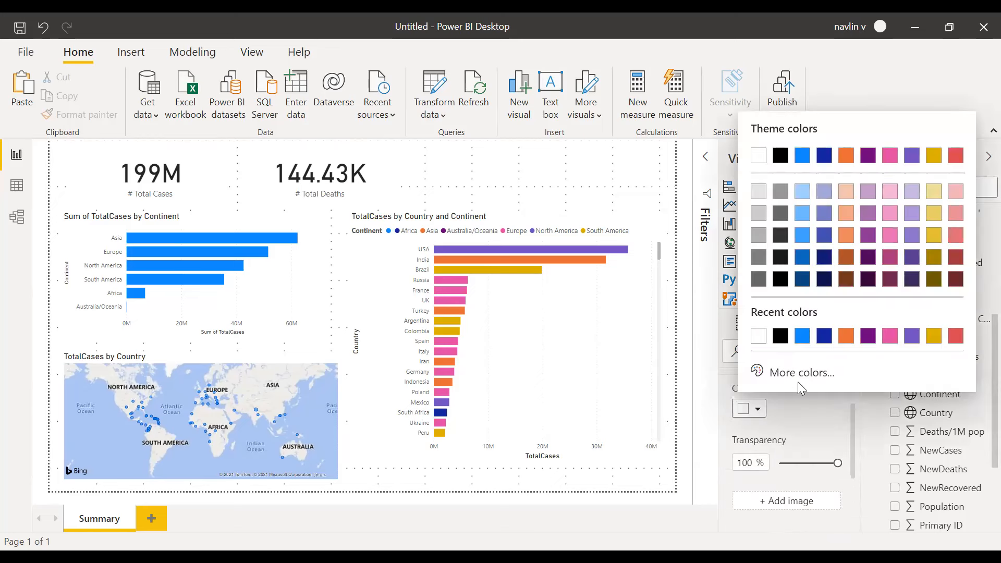
left_click(758, 235)
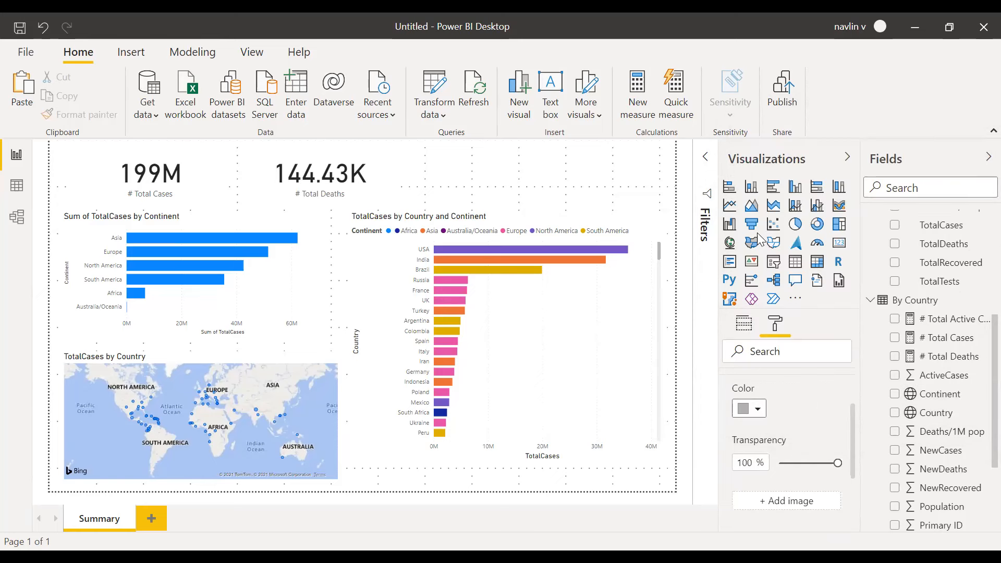
scroll(799, 441, "up", 3)
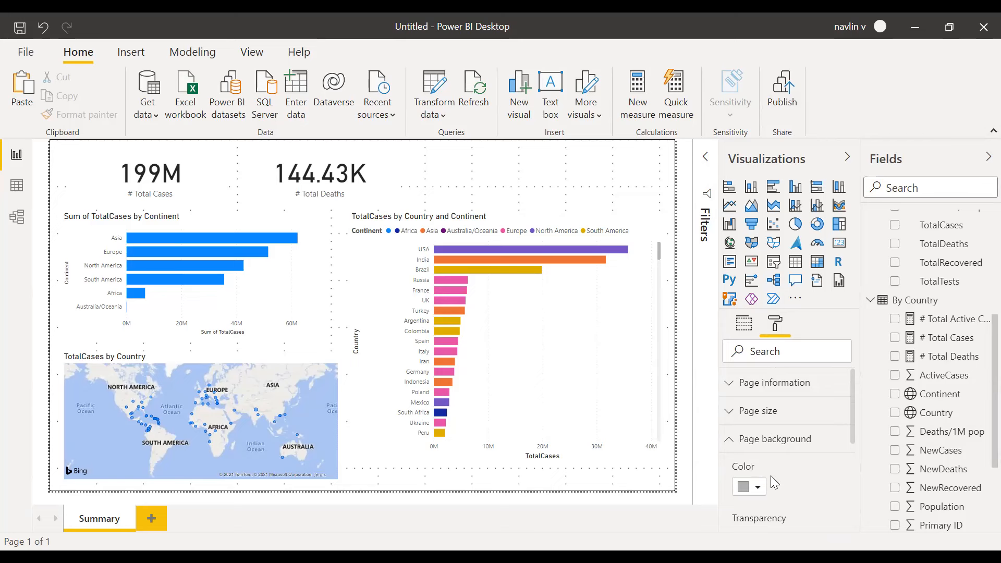
left_click(754, 490)
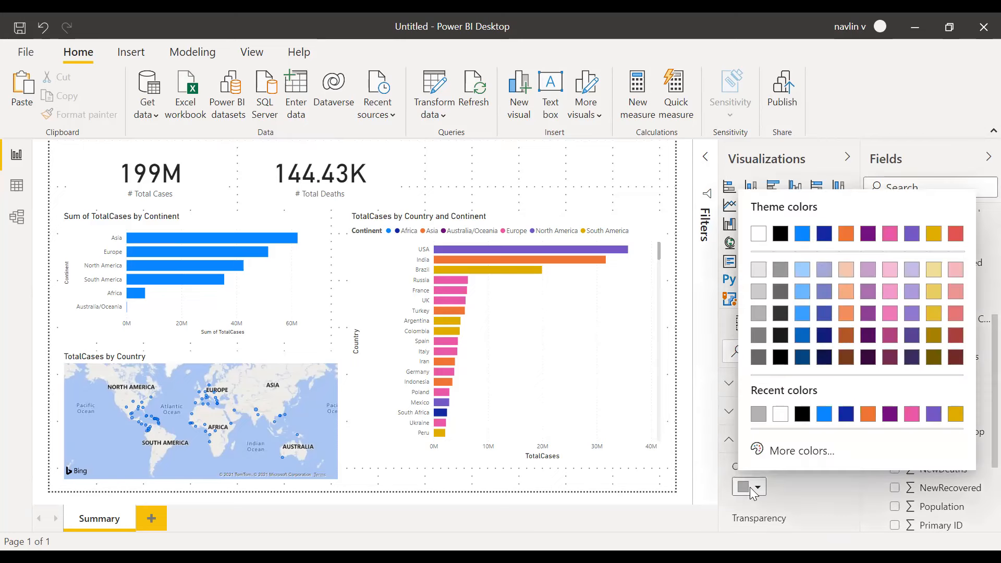
left_click(758, 315)
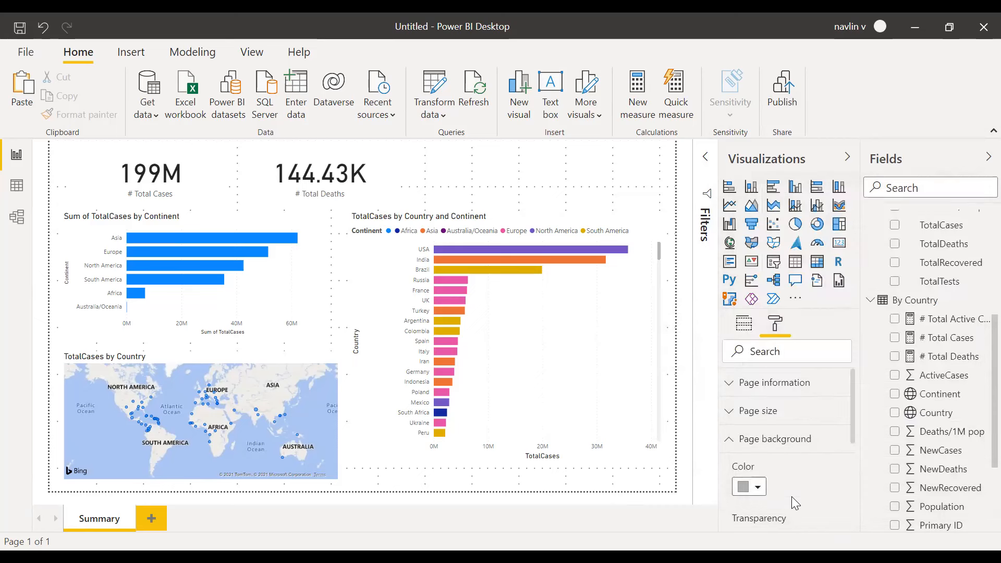
Step: Lower the page background's transparency to 37%
scroll(798, 469, "down", 3)
scroll(790, 433, "up", 1)
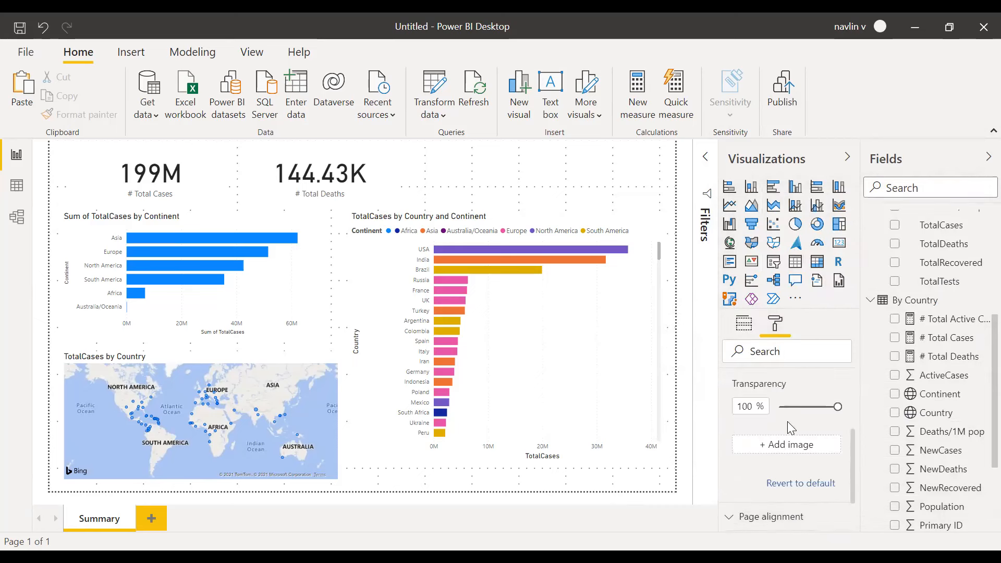
left_click_drag(837, 462, 795, 463)
left_click(801, 464)
left_click(529, 480)
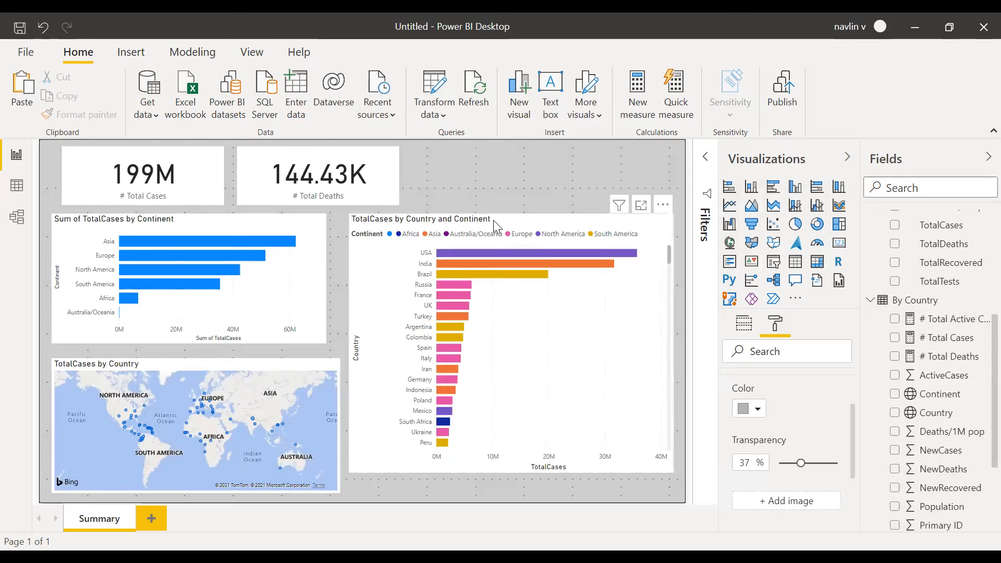
Step: Move the TotalCases by Country and Continent chart down and shorten it from its upper edge, freeing space above it
left_click_drag(493, 220, 487, 242)
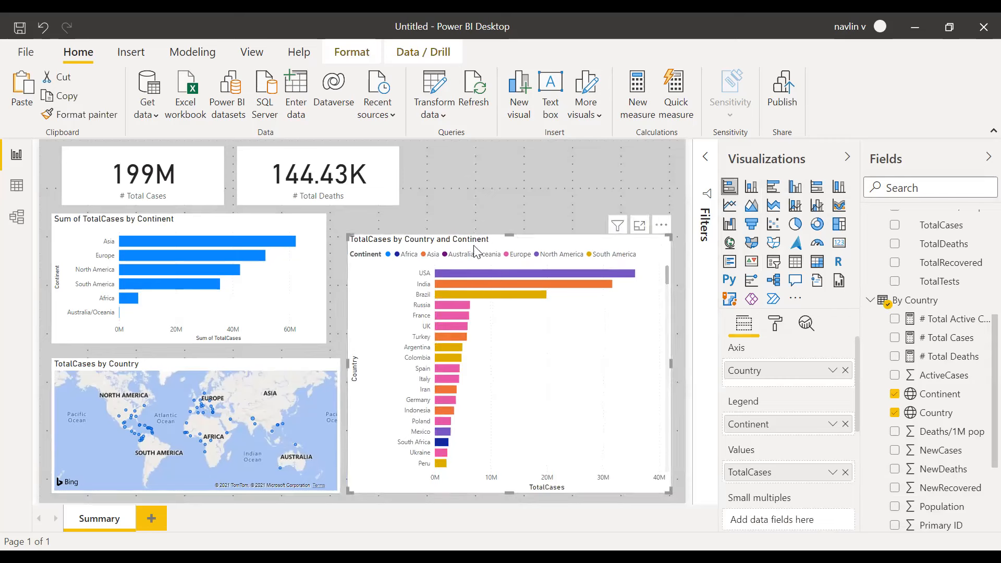
left_click_drag(347, 235, 349, 307)
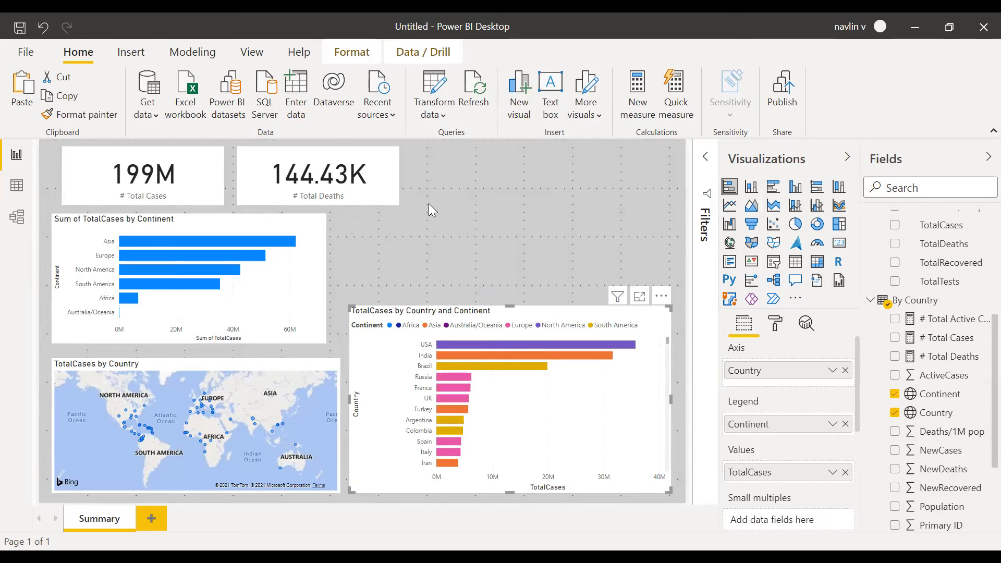
left_click(315, 367)
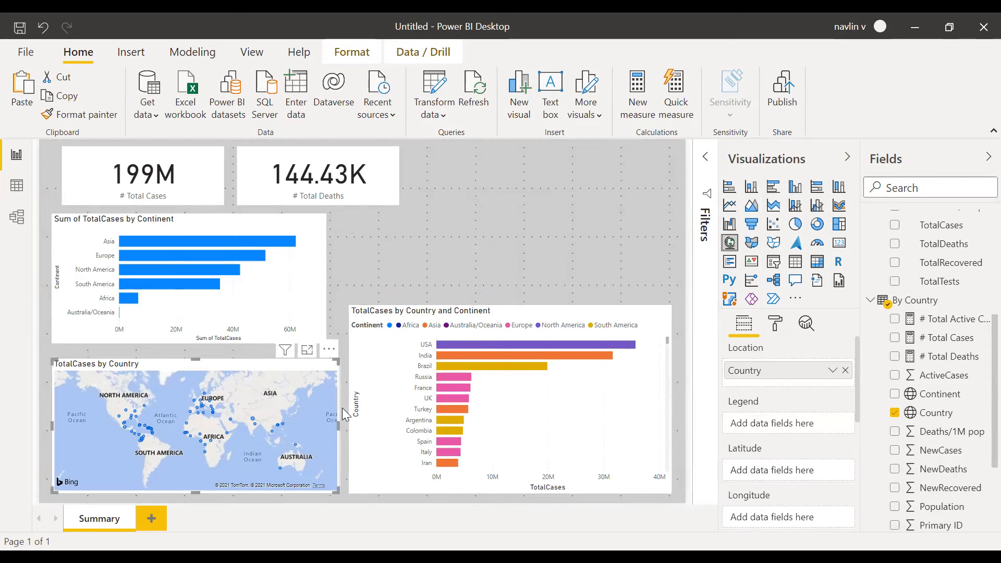
left_click(383, 247)
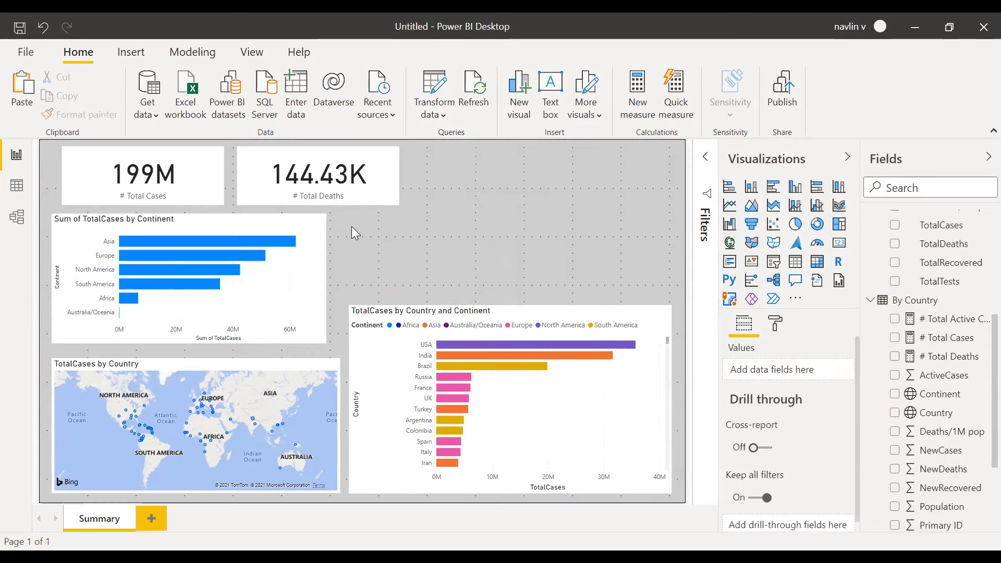
Step: Duplicate the # Total Deaths card, place the copy beside it, and switch its measure to # Total Active Cases
left_click(294, 167)
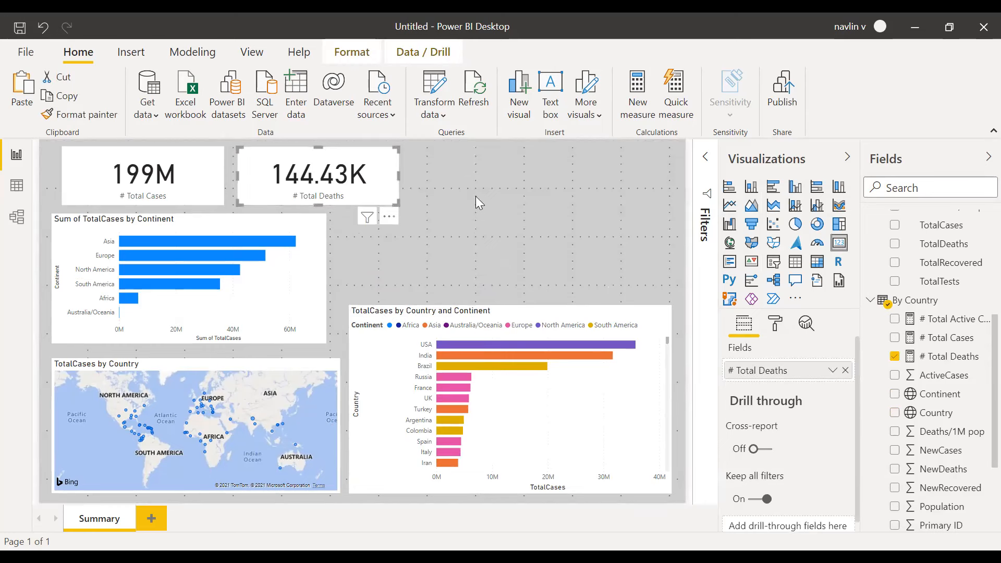
key("ctrl+v")
left_click_drag(290, 157, 462, 154)
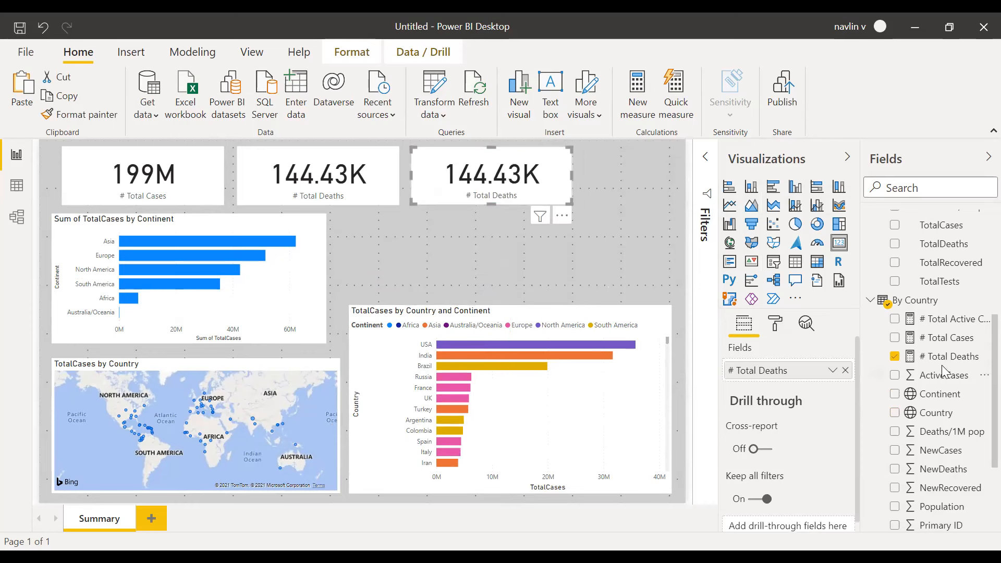
left_click(920, 325)
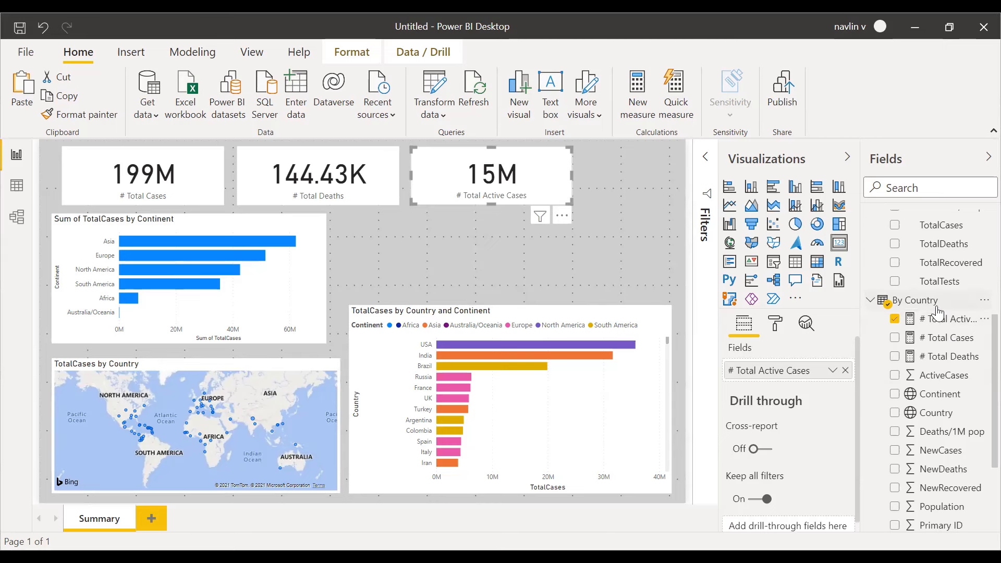
Step: Create a new measure in the By Country table with the formula SUM('By Country'[TotalRecovered])
right_click(901, 302)
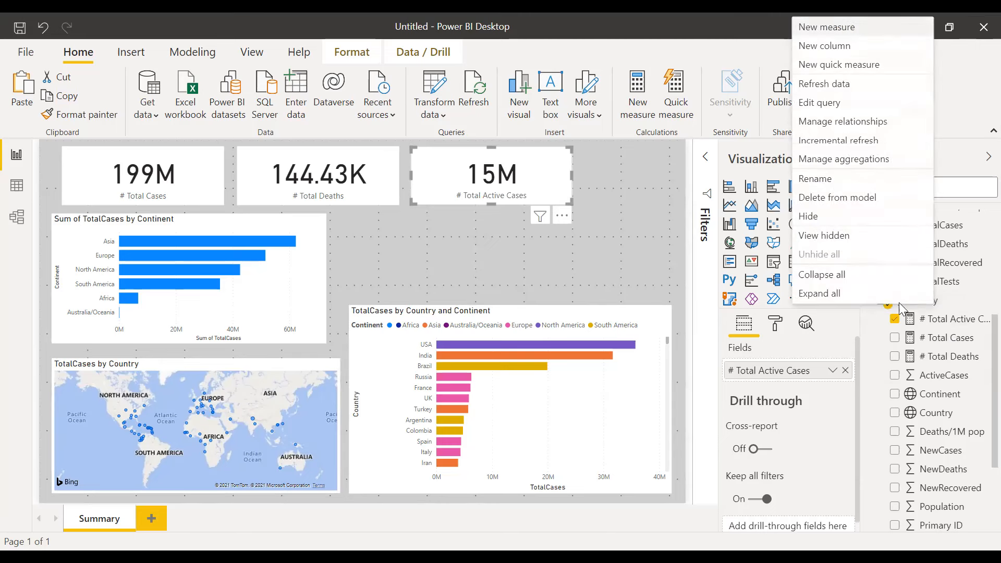
left_click(814, 44)
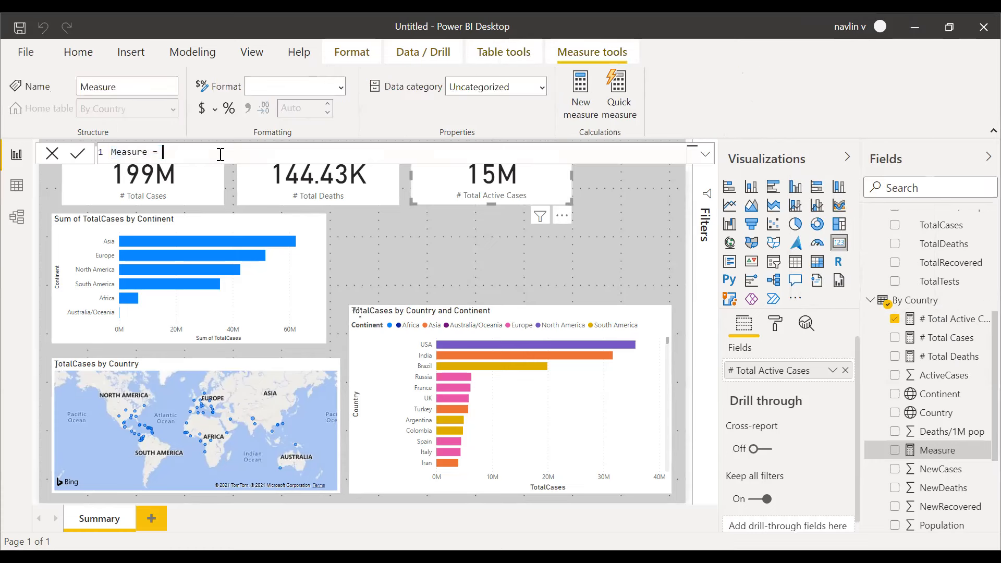
type("SUM(")
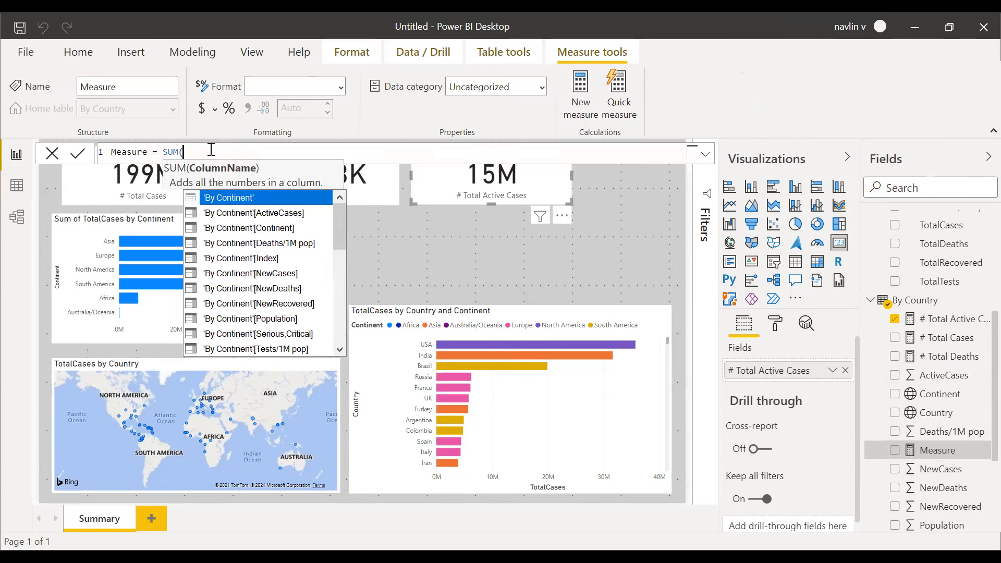
type("cou")
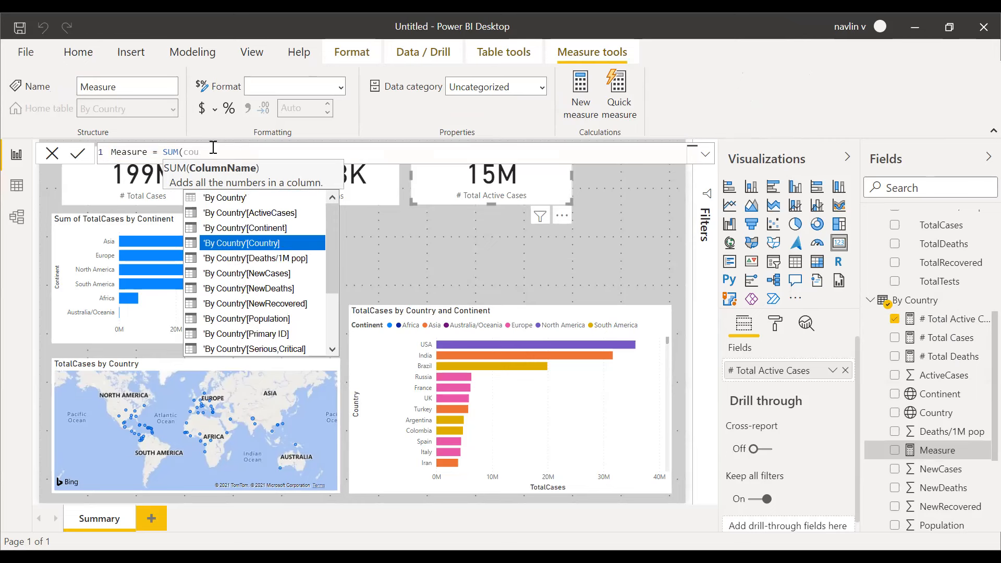
key("Up")
key("Up")
key("Up")
key("Tab")
type("[")
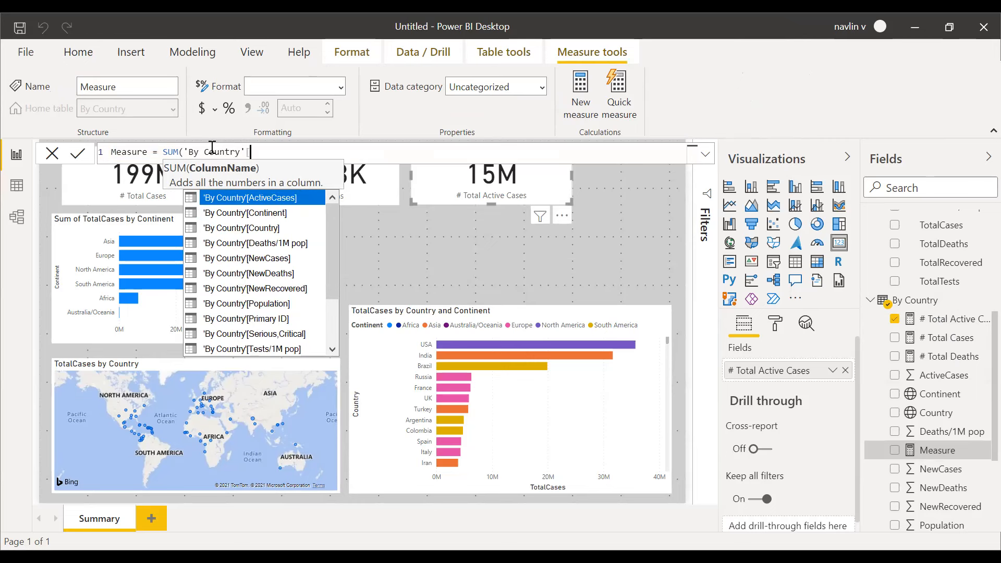
type("to")
key("BackSpace")
key("BackSpace")
type("rec")
key("Down")
key("Tab")
type(")")
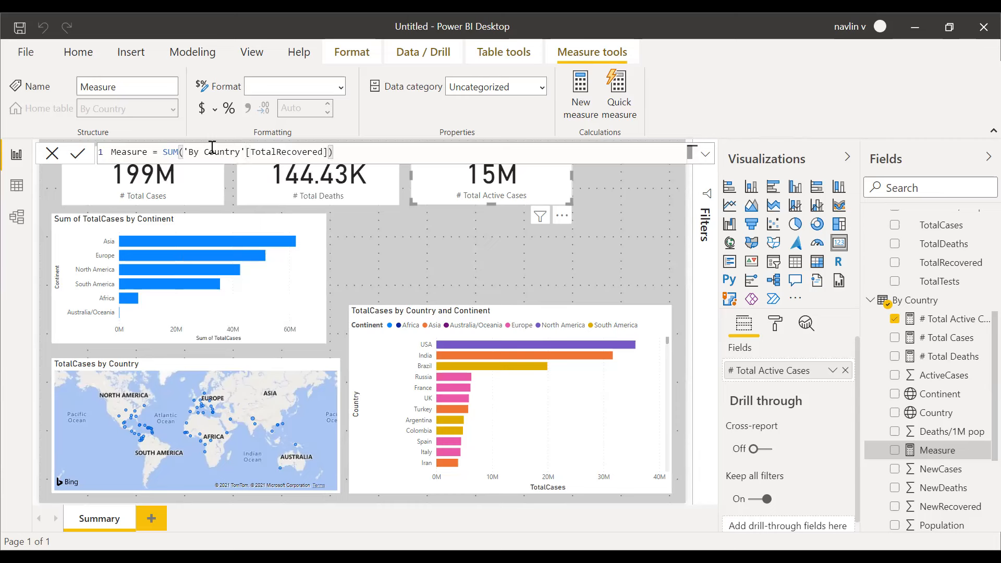
Step: Name the new measure # Total Recovered and commit its formula
left_click_drag(148, 152, 113, 150)
type("#")
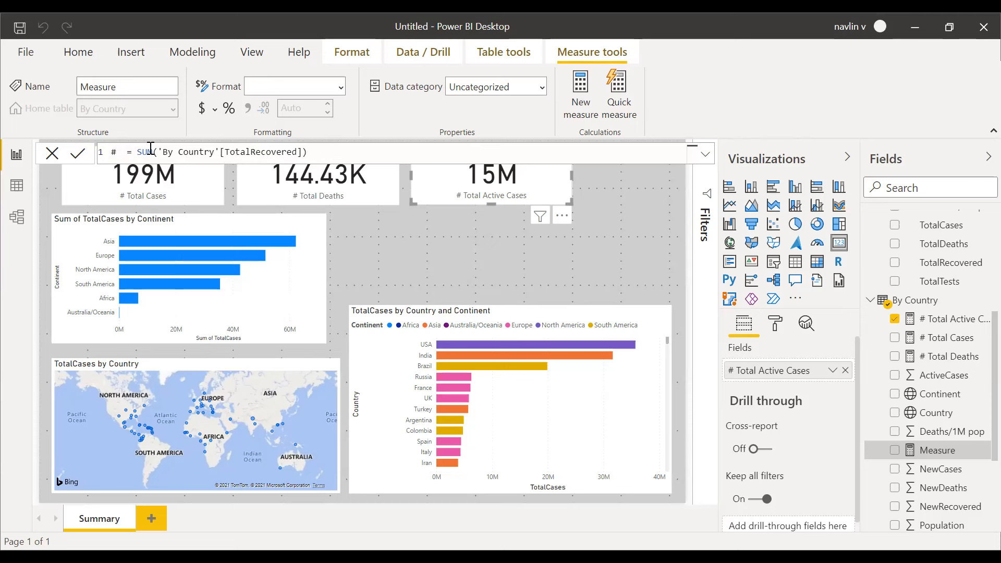
type(" Total")
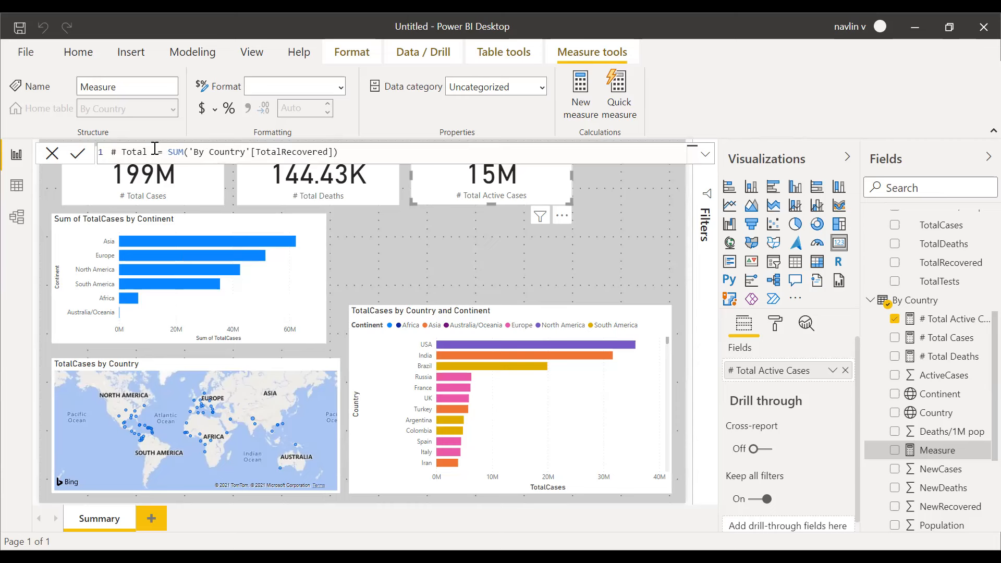
type(" Recovered")
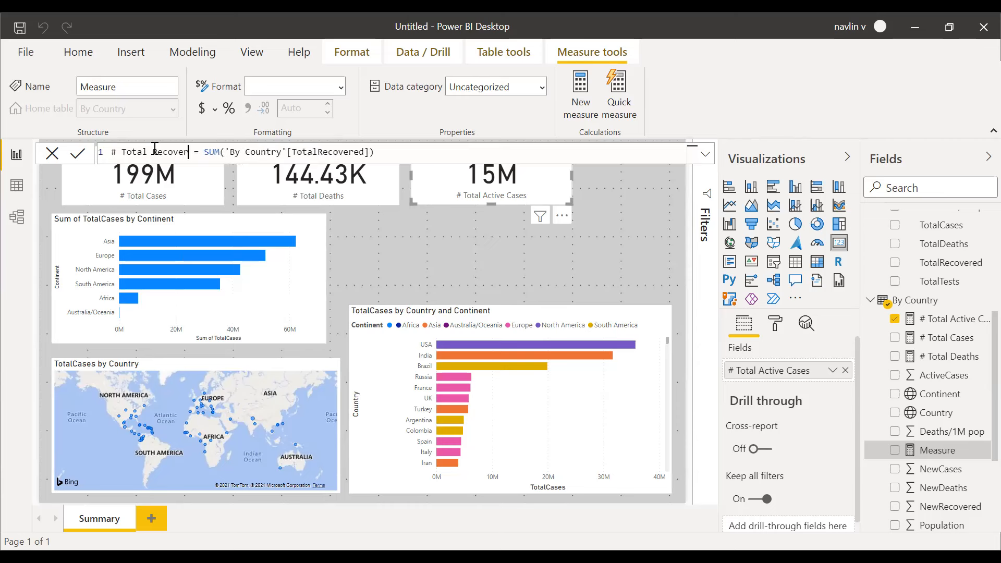
key("BackSpace")
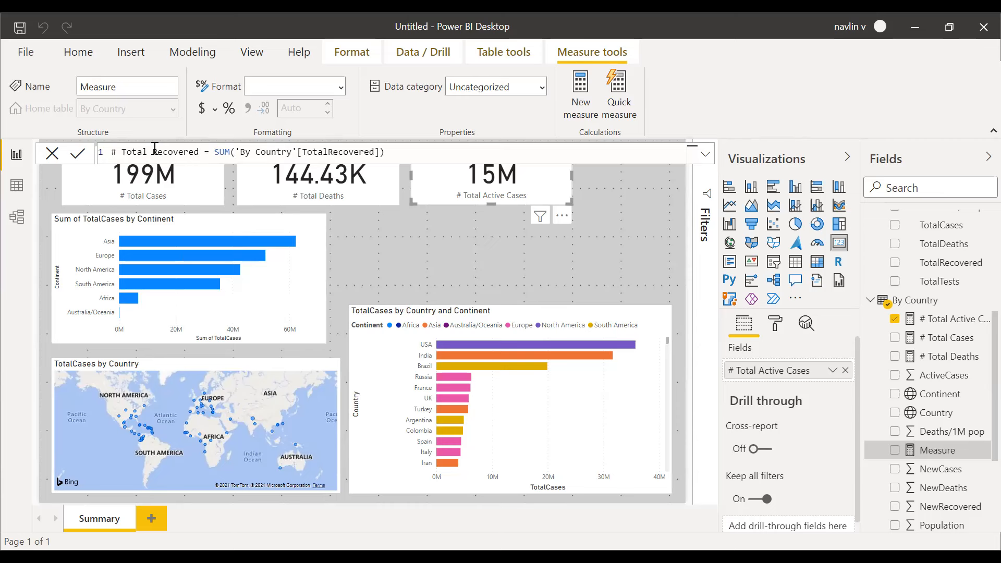
key("Return")
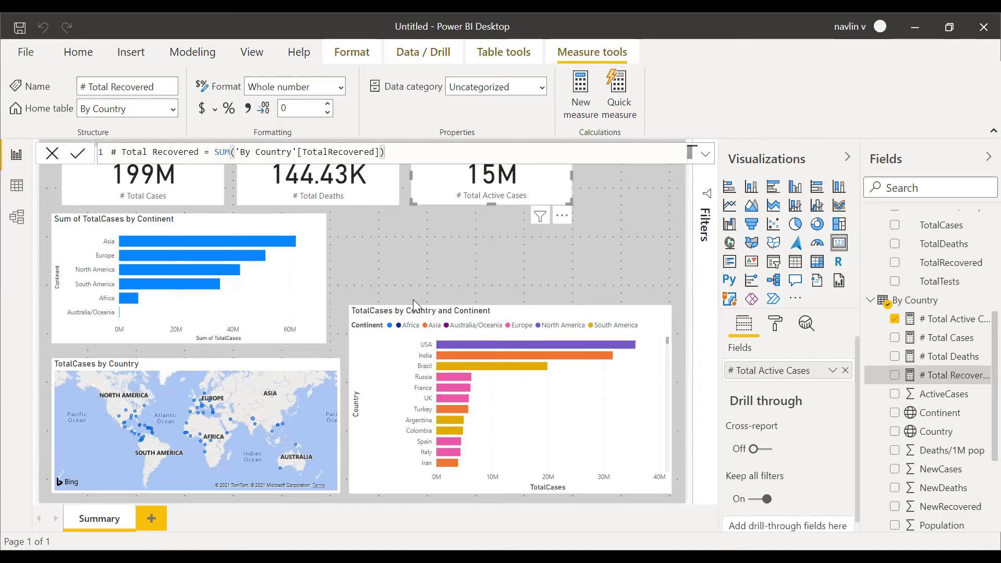
left_click(495, 275)
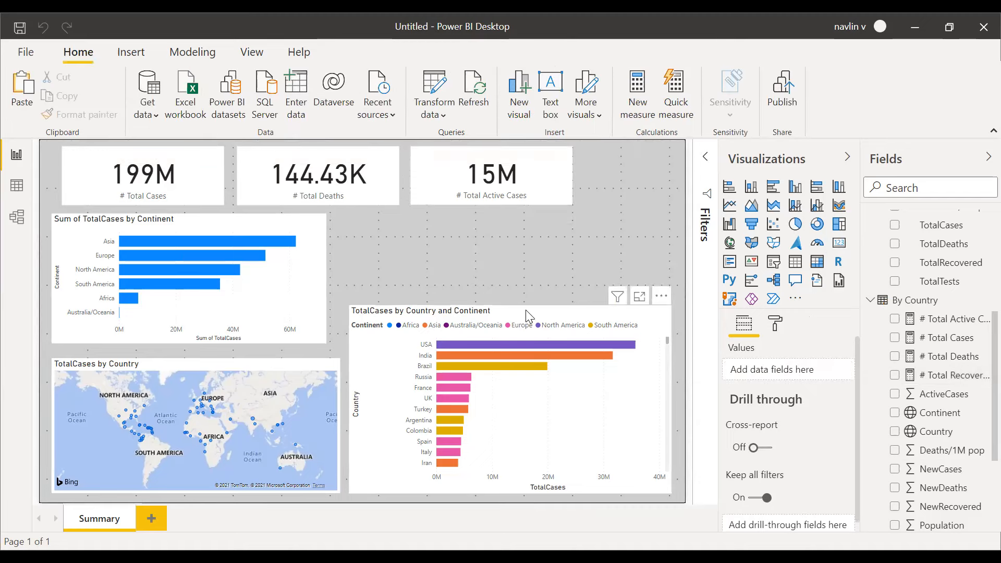
Step: Shrink the TotalCases by Country and Continent chart slightly from its upper-left corner
left_click(373, 319)
left_click_drag(348, 310, 360, 328)
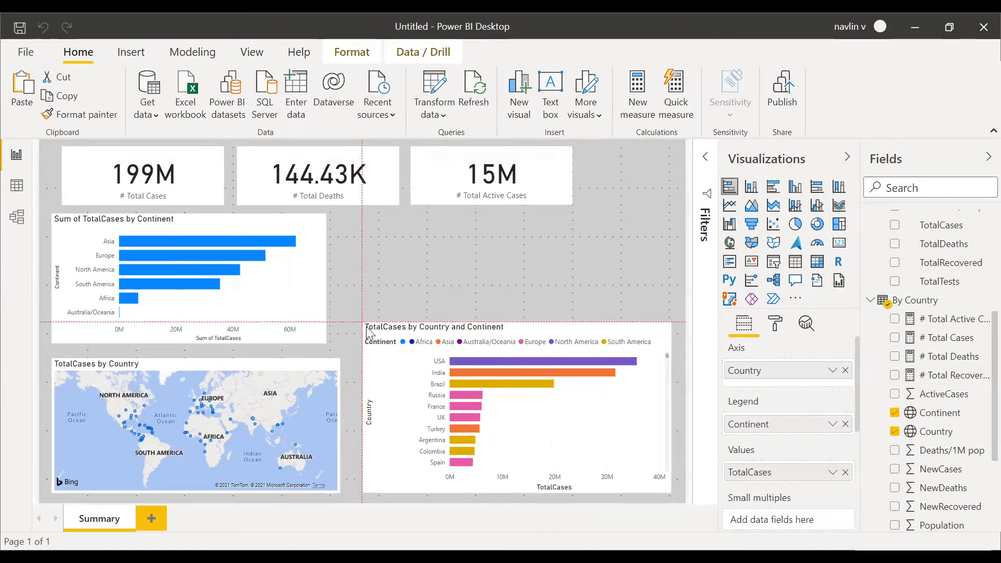
left_click(486, 278)
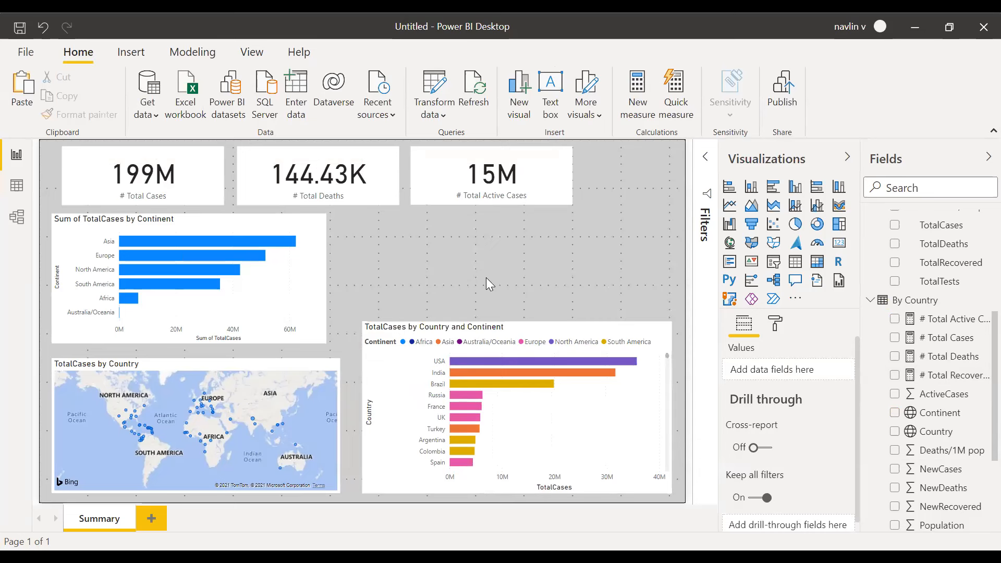
left_click(499, 172)
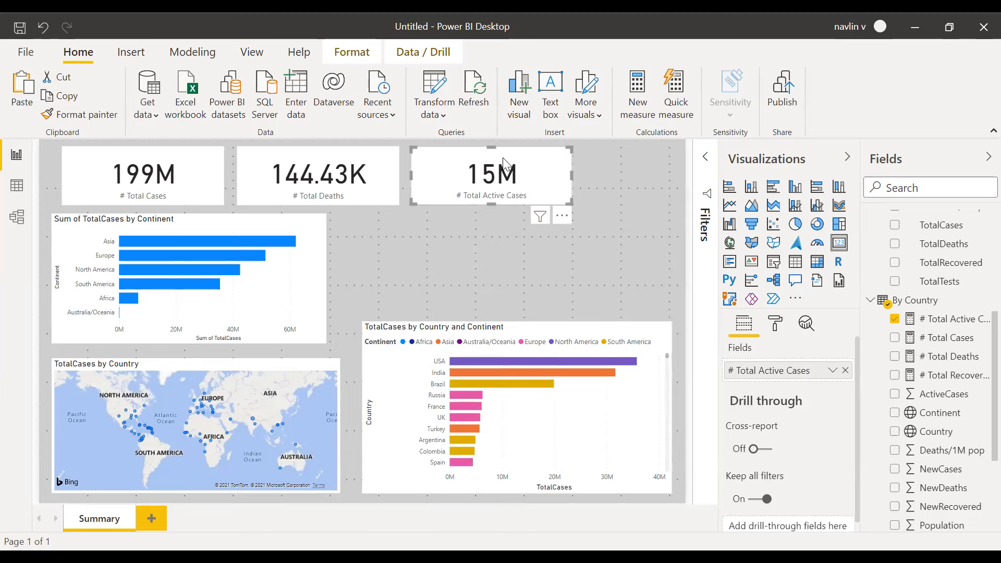
left_click(620, 223)
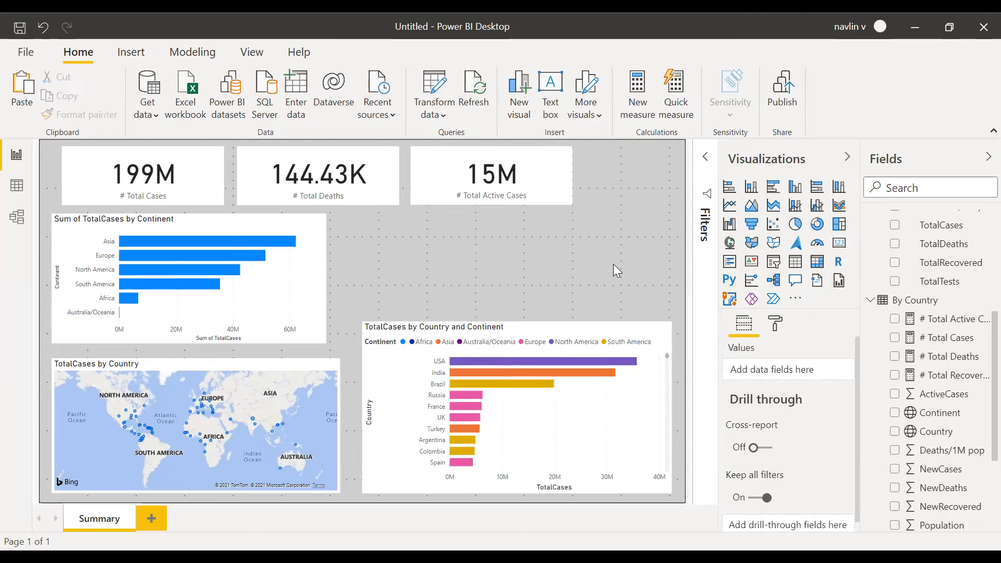
left_click(839, 242)
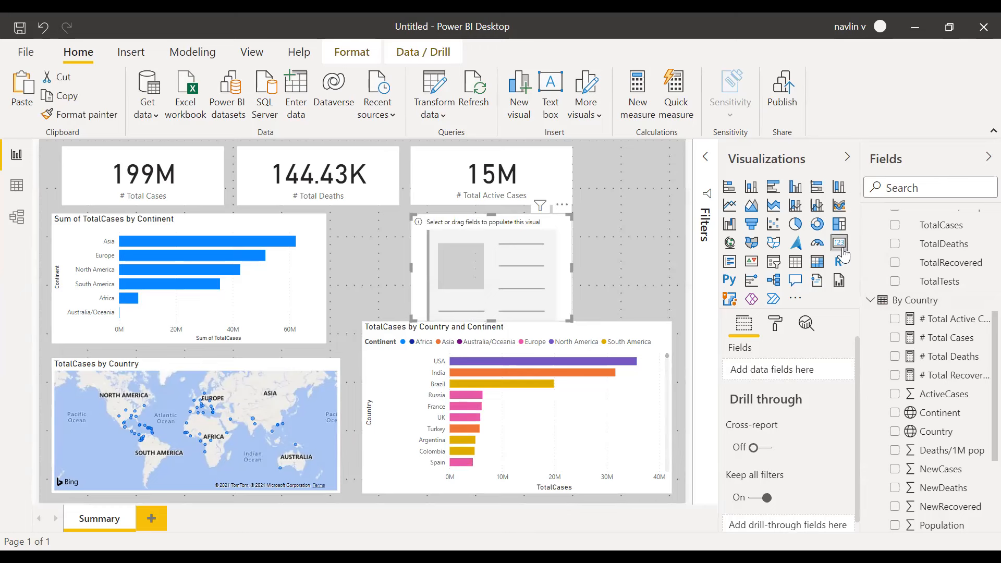
left_click(564, 206)
left_click(586, 223)
left_click(606, 253)
Step: Shift the # Total Deaths and # Total Active Cases cards rightward and place a duplicate # Total Active Cases card at the row's right end
left_click_drag(482, 159, 544, 163)
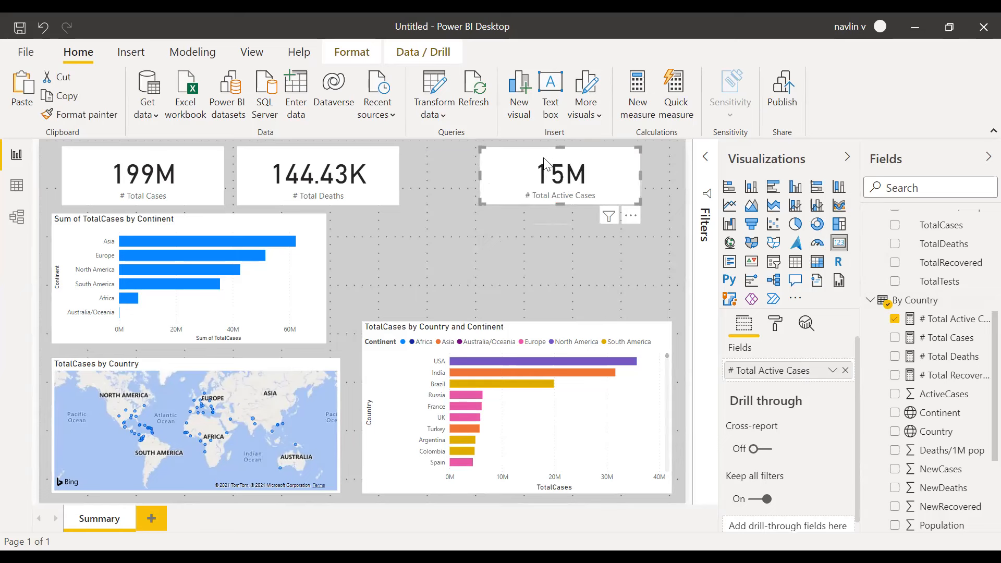
left_click(308, 165)
left_click_drag(324, 169, 339, 168)
left_click(521, 167)
left_click_drag(525, 164, 577, 193)
left_click(586, 265)
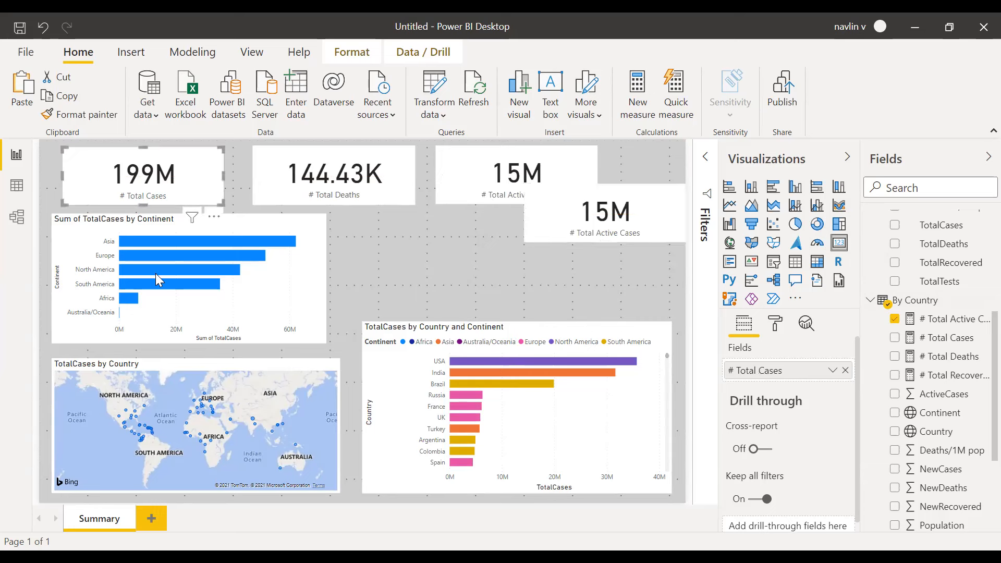
Step: Narrow the Sum of TotalCases by Continent chart and shrink the TotalCases by Country and Continent chart further from its upper-left corner
left_click(166, 224)
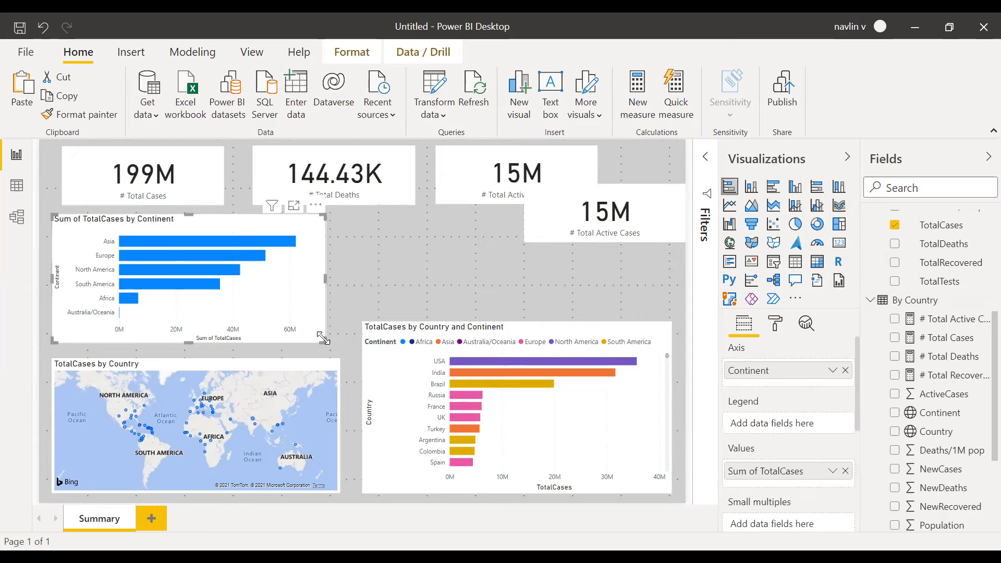
left_click_drag(324, 341, 315, 345)
left_click(490, 333)
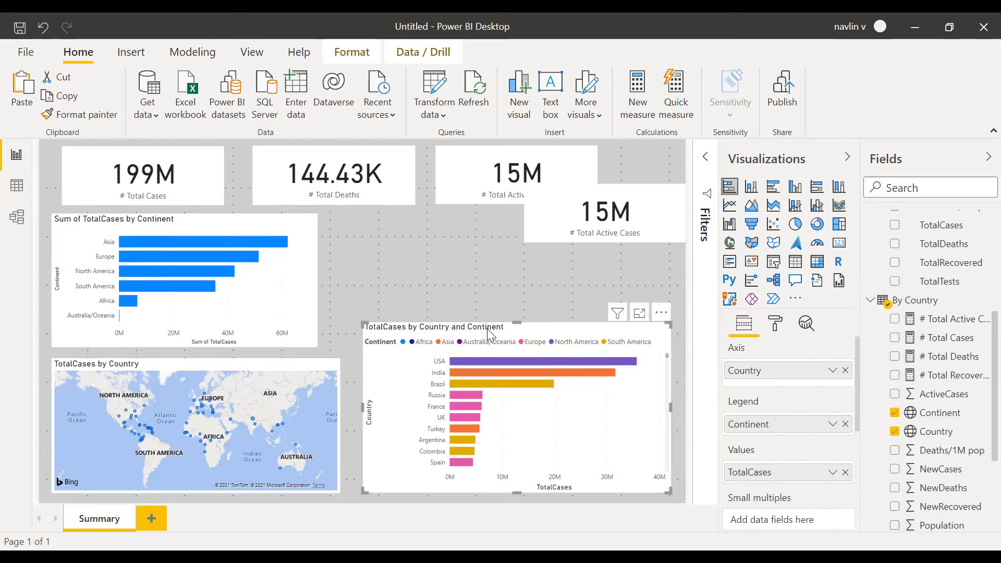
left_click_drag(364, 324, 374, 348)
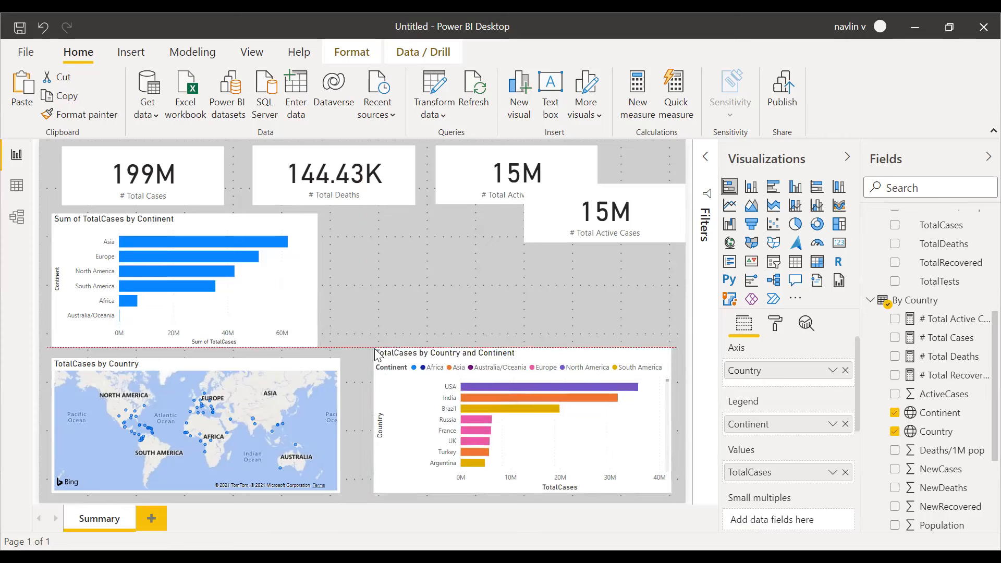
left_click(380, 277)
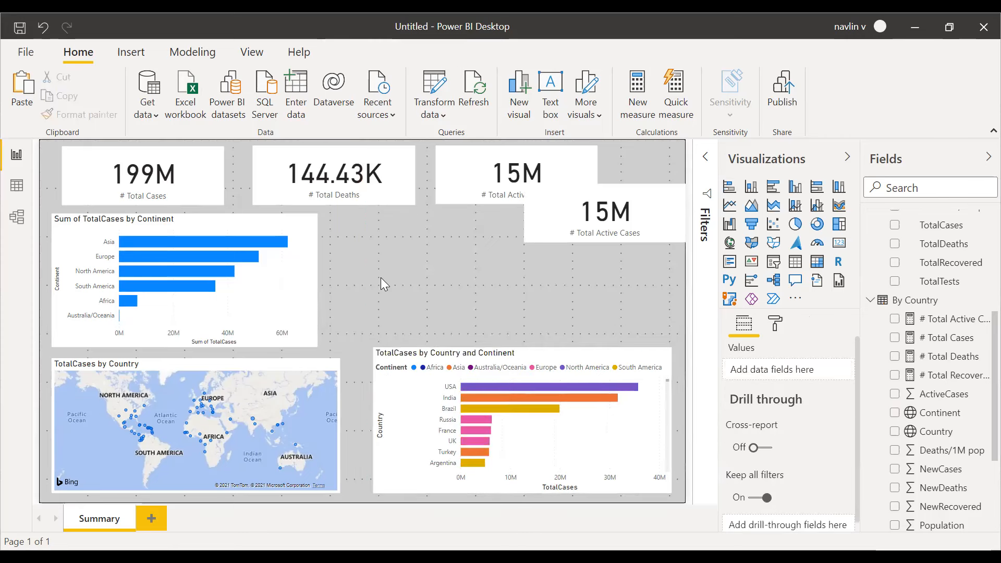
Step: Shrink the TotalCases by Country map from its upper-right corner and move the Sum of TotalCases by Continent chart down toward it
left_click(254, 361)
left_click_drag(340, 359, 317, 372)
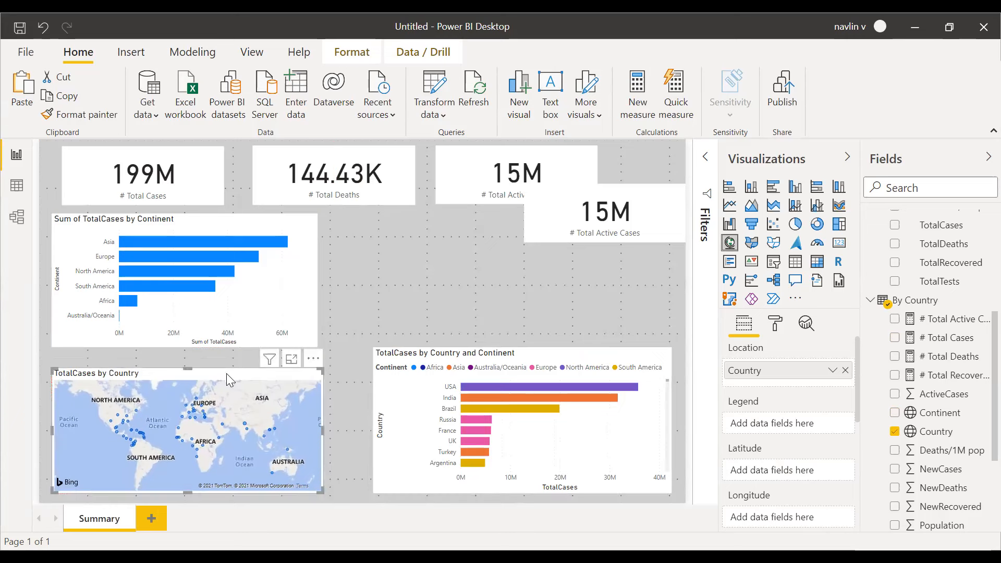
left_click(216, 220)
left_click_drag(199, 221, 189, 200)
Step: Narrow the # Total Cases card, lower it slightly, and move the # Total Deaths card closer, level with it
left_click(189, 184)
left_click_drag(105, 169, 105, 177)
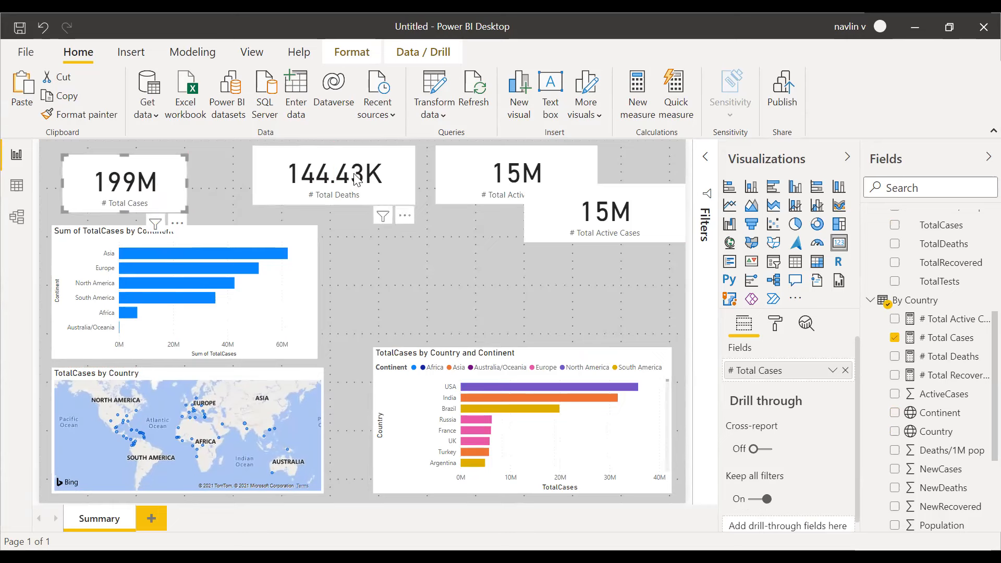
left_click(329, 169)
left_click_drag(284, 177, 241, 185)
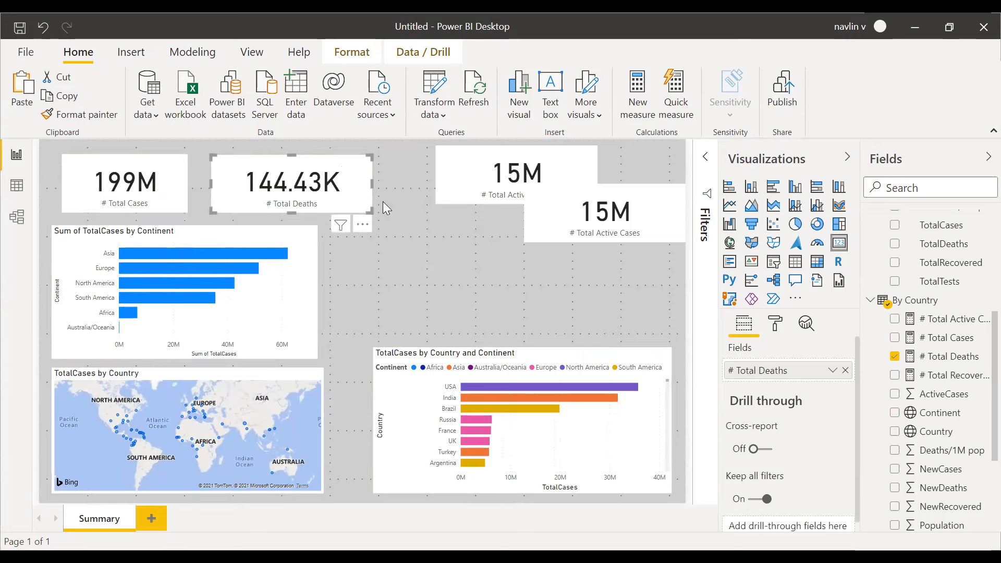
Step: Move the original # Total Active Cases card next to the # Total Deaths card, level with it, and narrow it
left_click(484, 164)
left_click_drag(483, 165, 436, 173)
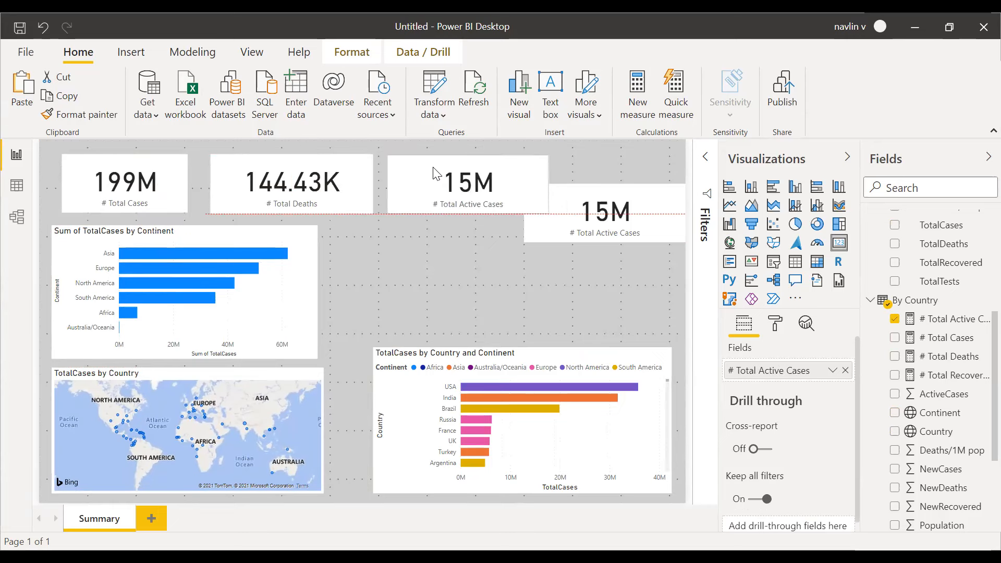
left_click_drag(548, 211, 503, 212)
Step: Move the duplicate # Total Active Cases card to the right end of the card row and reduce its width and height
left_click(563, 197)
left_click_drag(563, 197, 555, 168)
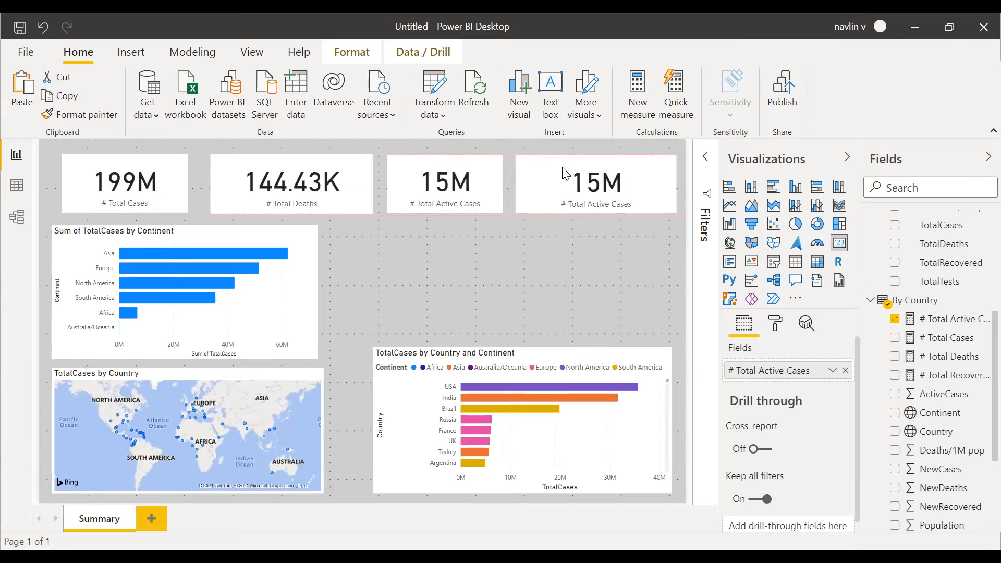
left_click_drag(674, 208, 653, 213)
left_click_drag(578, 182, 602, 193)
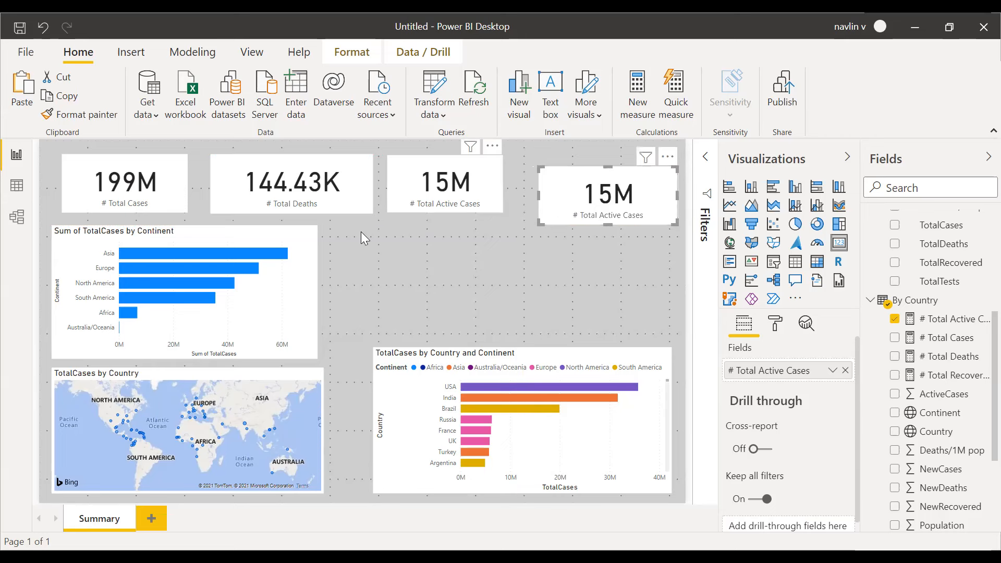
left_click(217, 234)
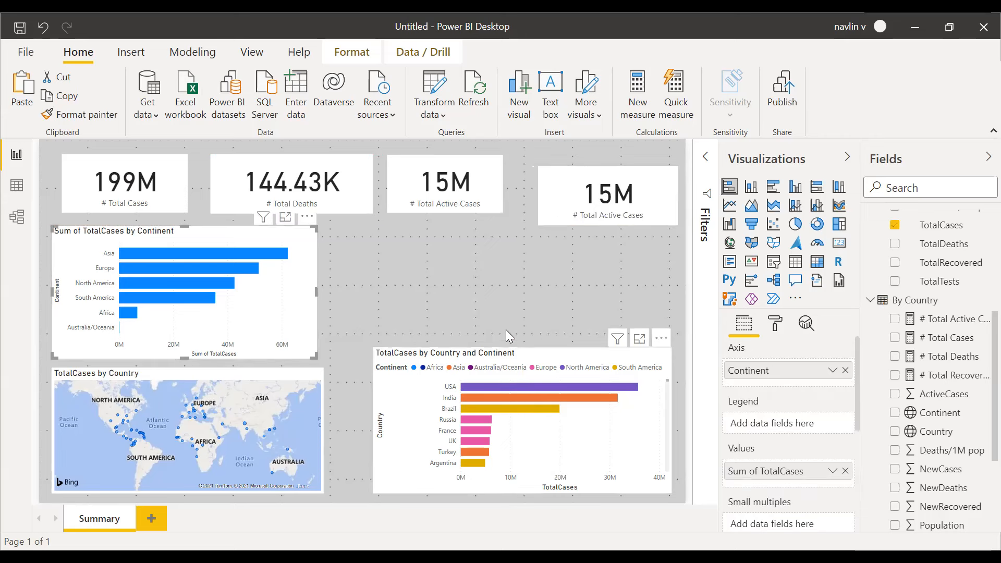
left_click(494, 236)
left_click(588, 197)
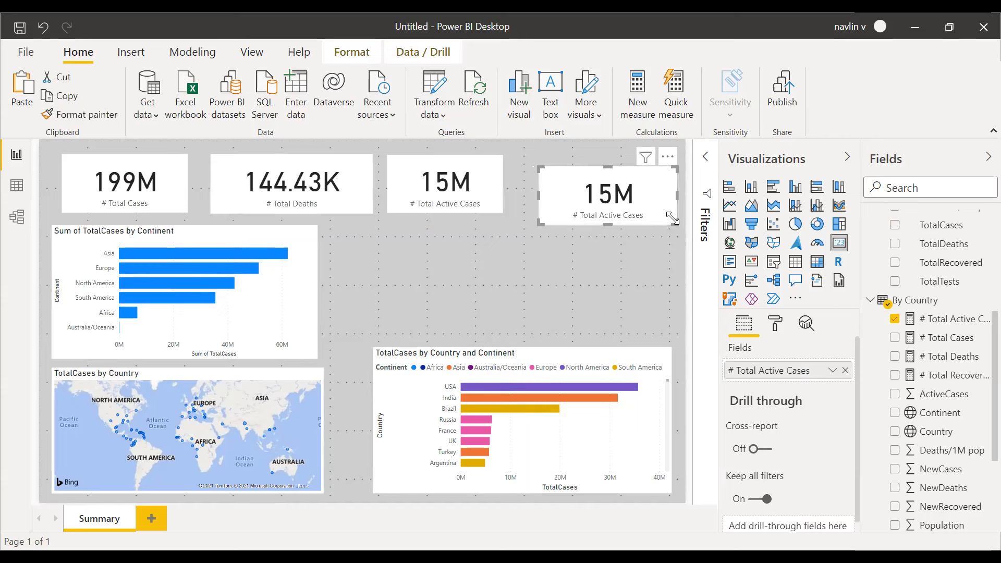
left_click_drag(675, 223, 647, 213)
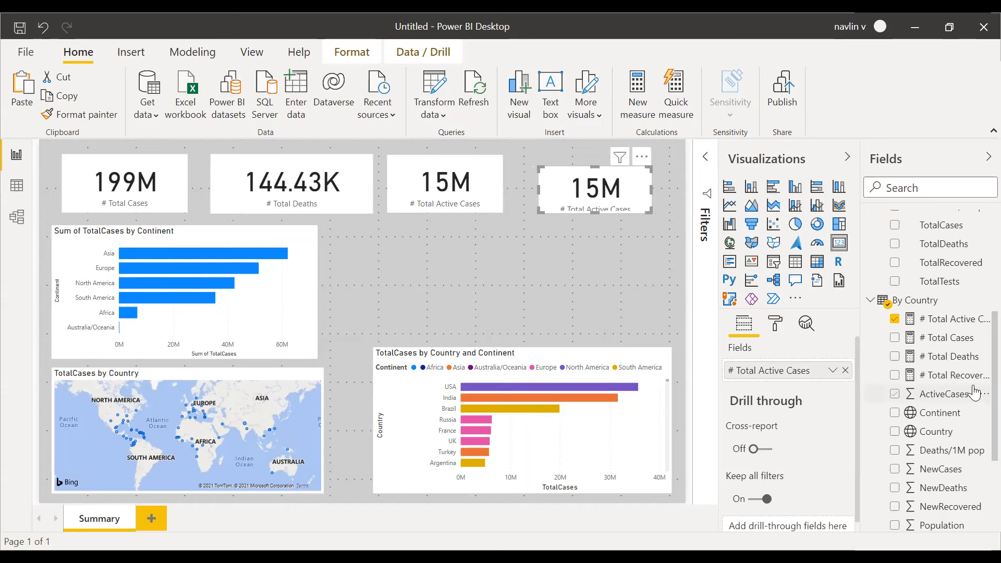
Step: Replace the measure in the duplicate # Total Active Cases card with # Total Recovered from the By Country table
right_click(921, 301)
left_click(817, 26)
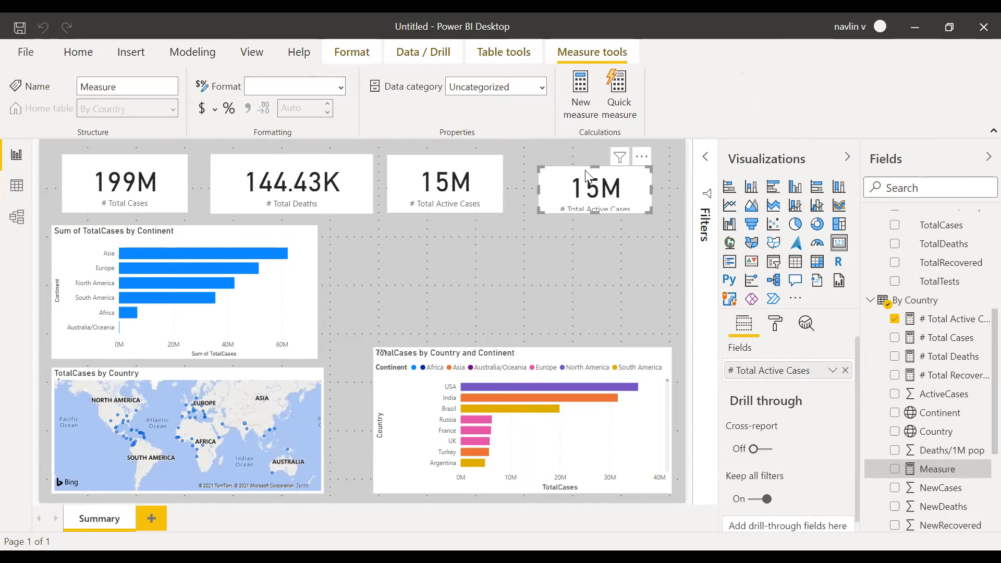
left_click_drag(946, 384, 796, 369)
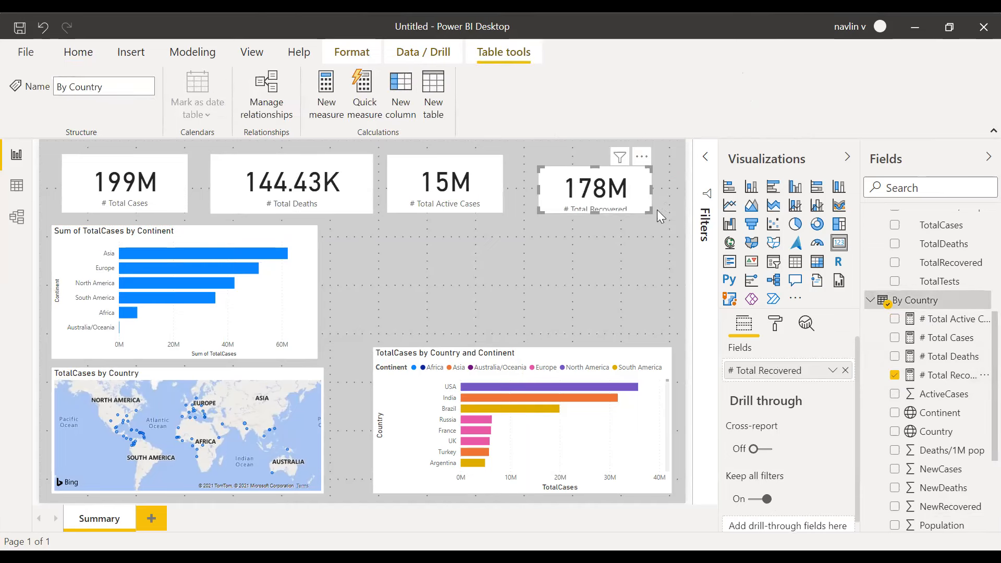
Step: Enlarge the # Total Recovered card level with its neighbours and shift it and the # Total Active Cases card closer to the other cards
left_click_drag(650, 212, 664, 224)
left_click_drag(576, 185, 568, 174)
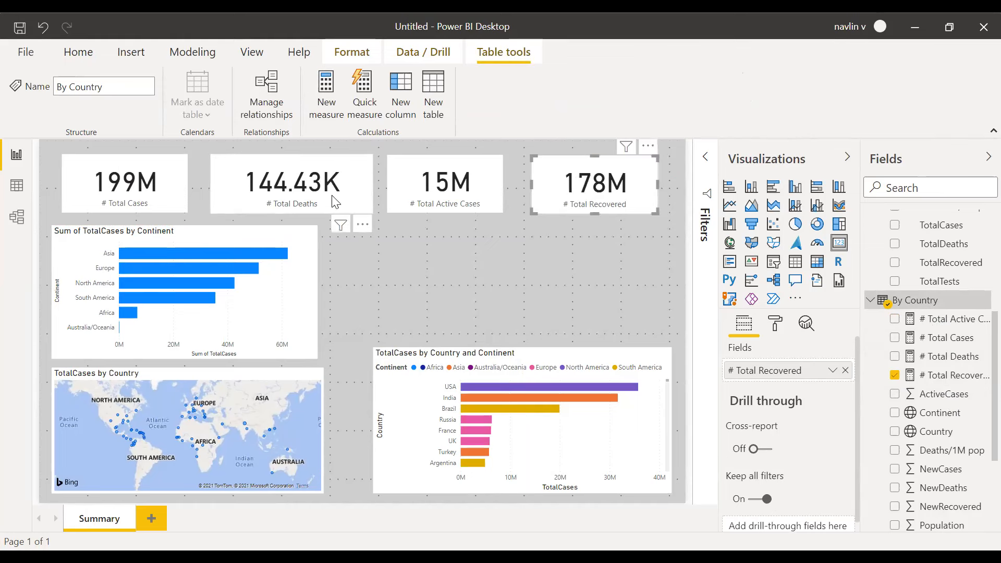
left_click_drag(410, 164, 402, 166)
left_click(553, 168)
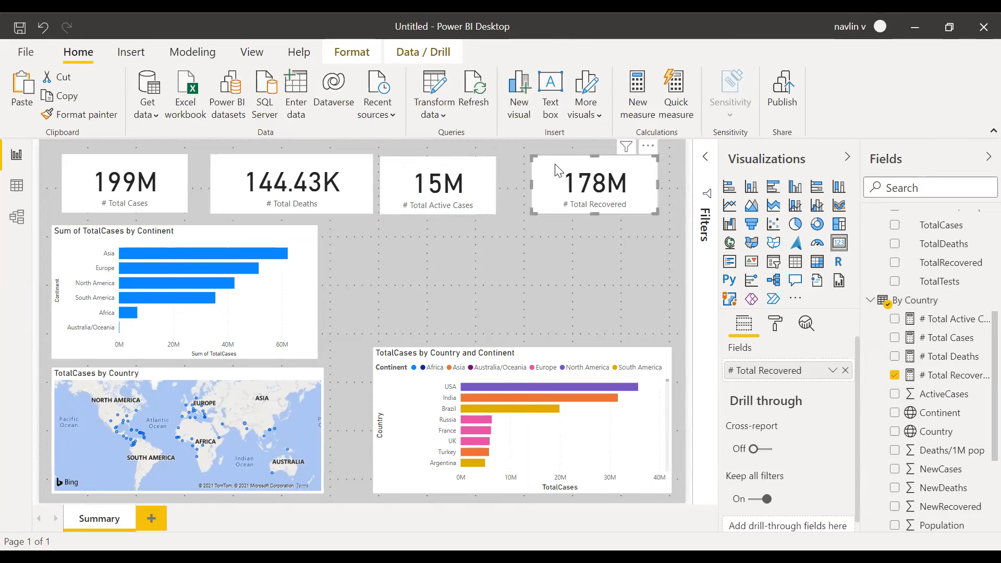
left_click_drag(556, 168, 537, 168)
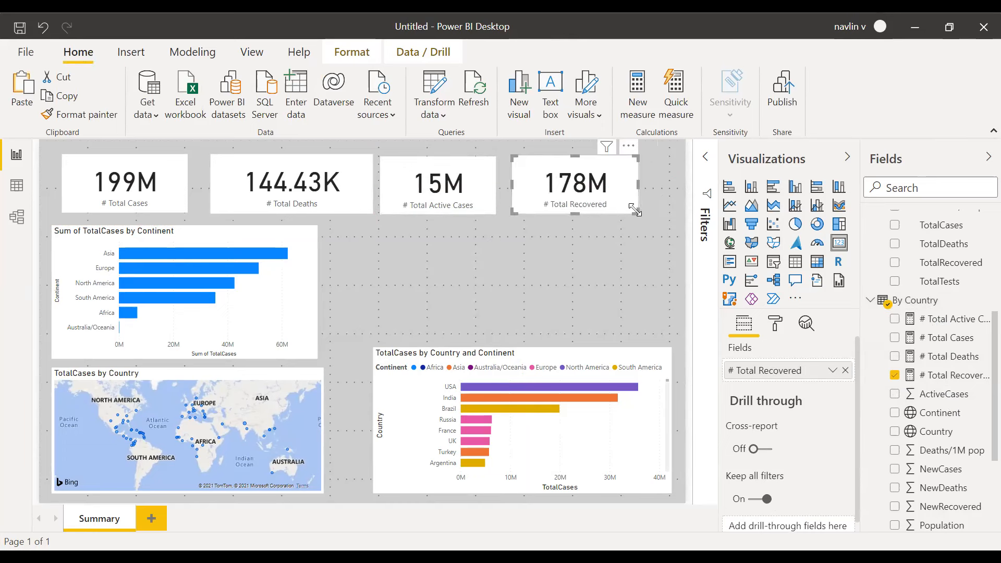
left_click(557, 264)
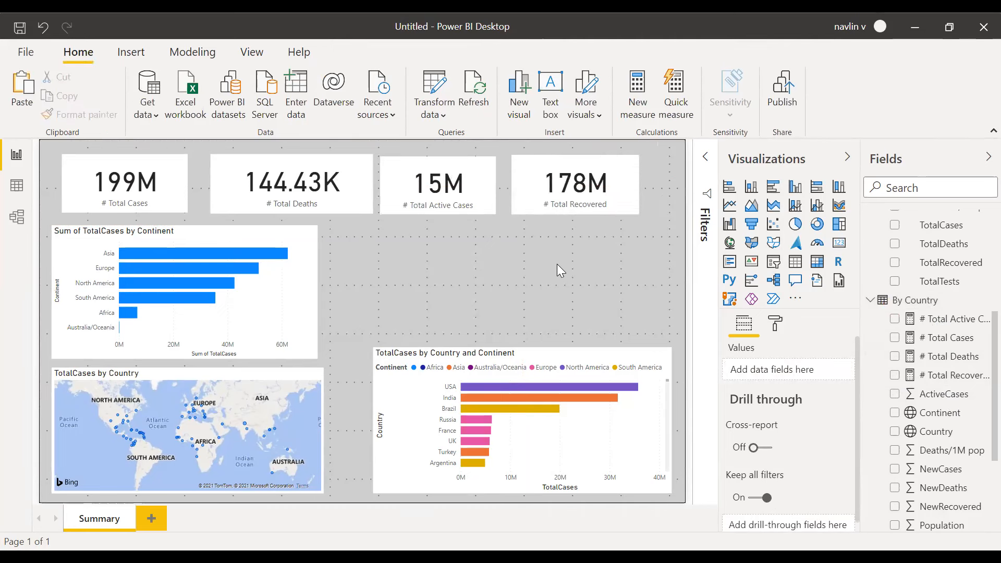
Step: Widen the TotalCases by Country and Continent chart slightly and move it up beneath the cards, level with the Sum of TotalCases by Continent chart
left_click(479, 360)
left_click_drag(374, 355, 365, 356)
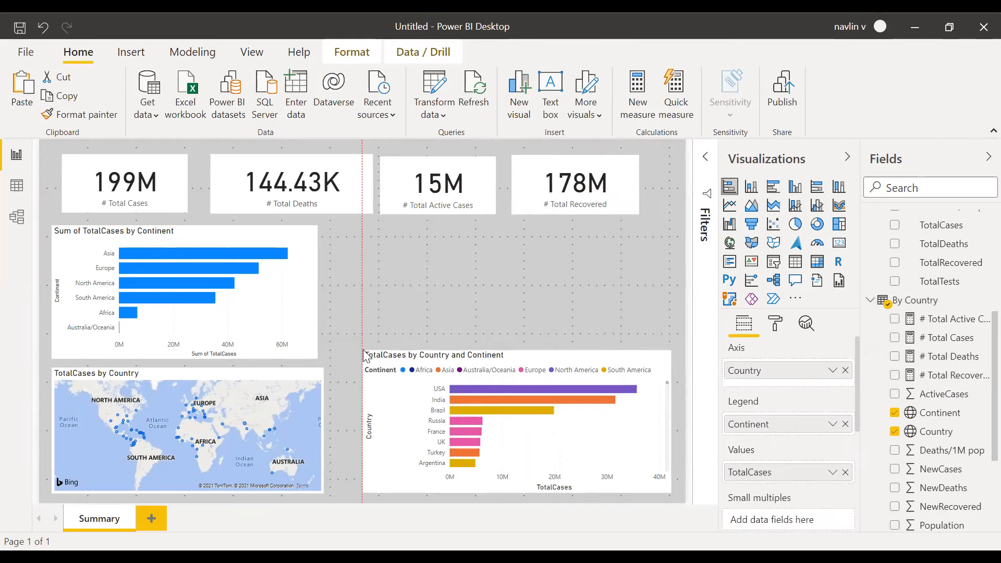
left_click(390, 282)
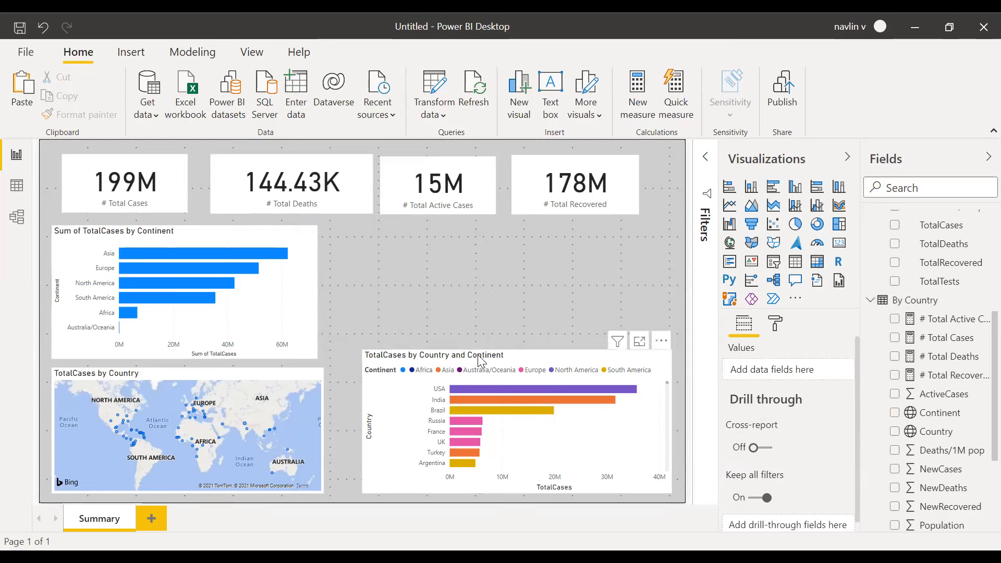
left_click_drag(480, 359, 464, 235)
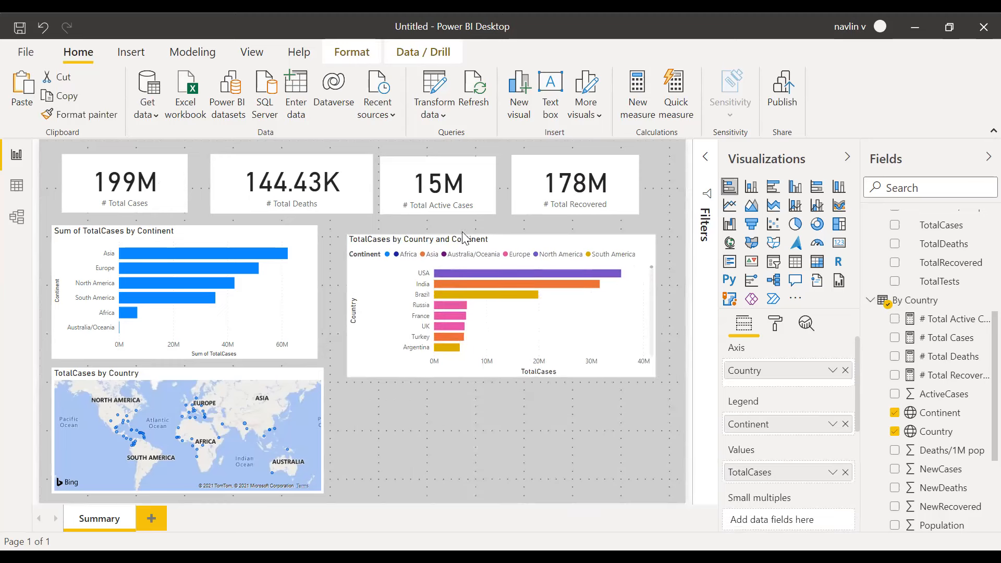
left_click(459, 401)
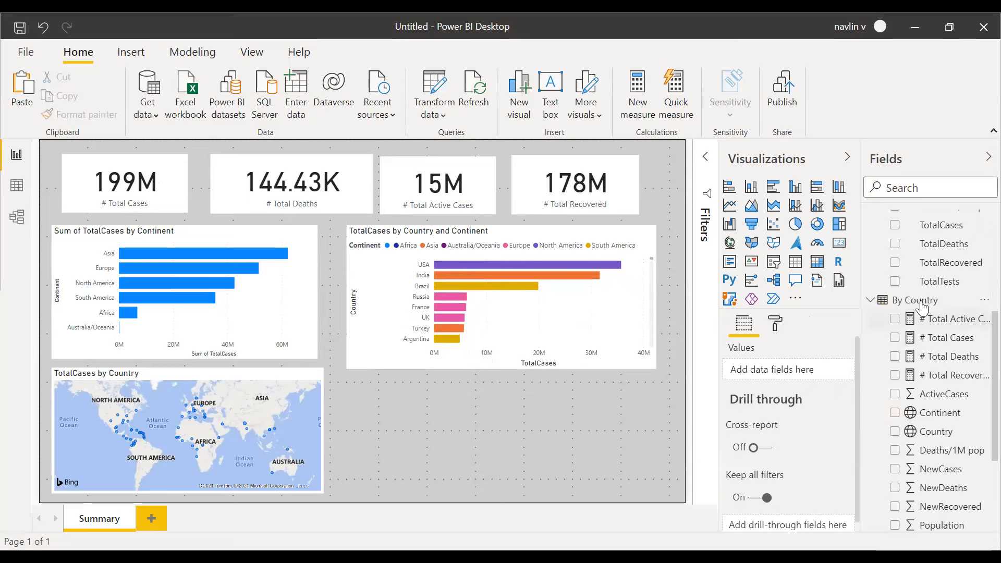
Step: Create a new measure in the By Country table and begin its formula with the DIVIDE function
right_click(920, 300)
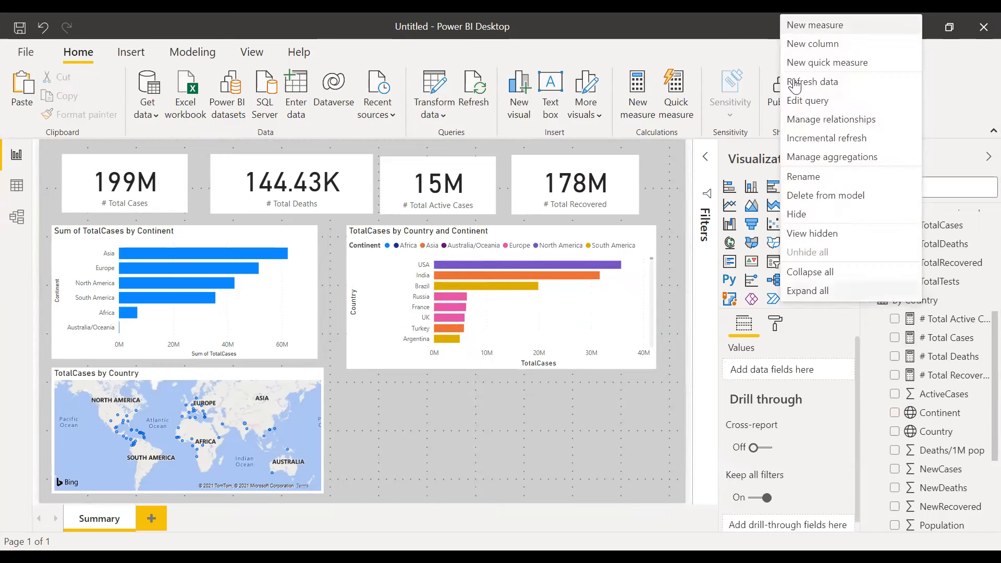
left_click(830, 45)
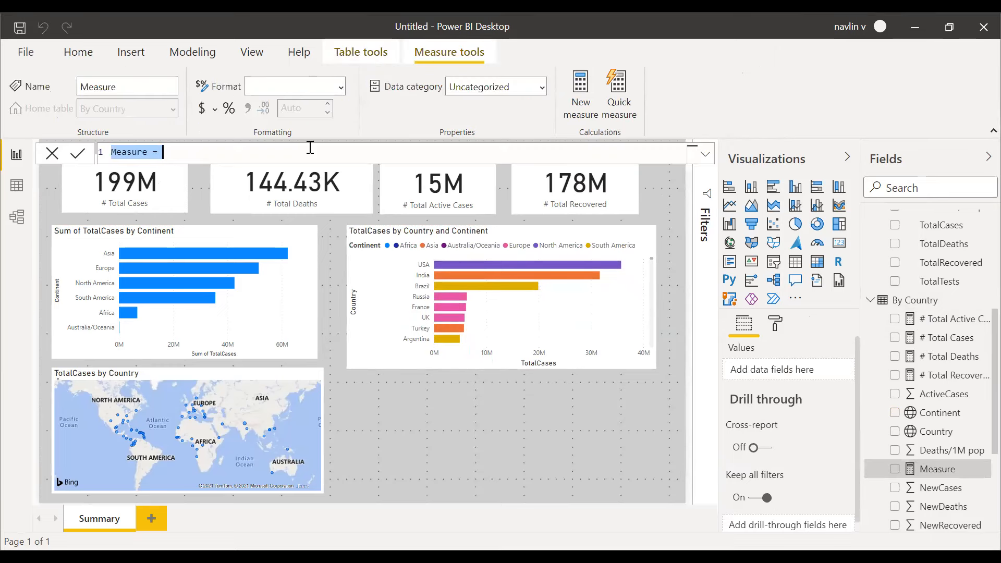
left_click(310, 147)
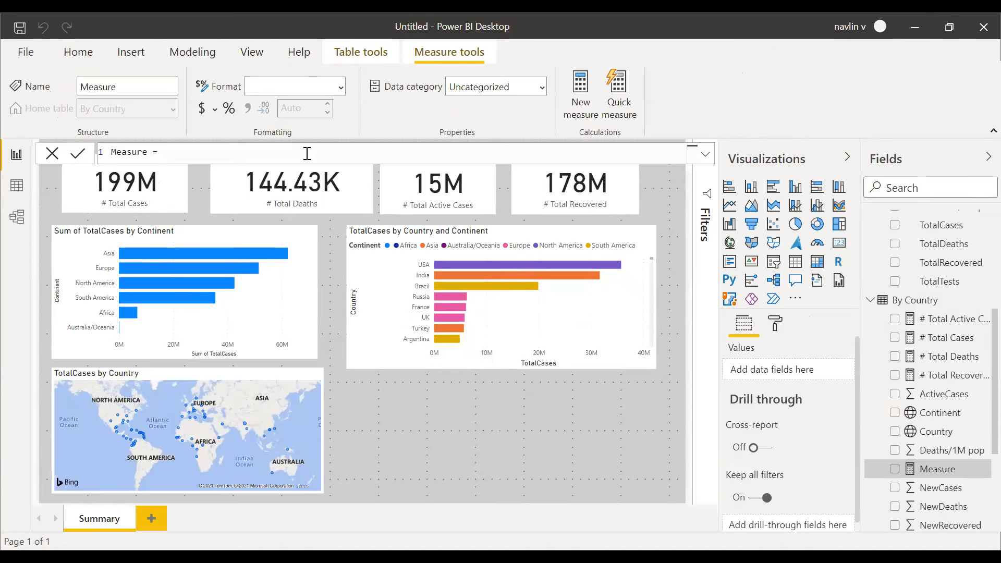
type("DIVIDE(")
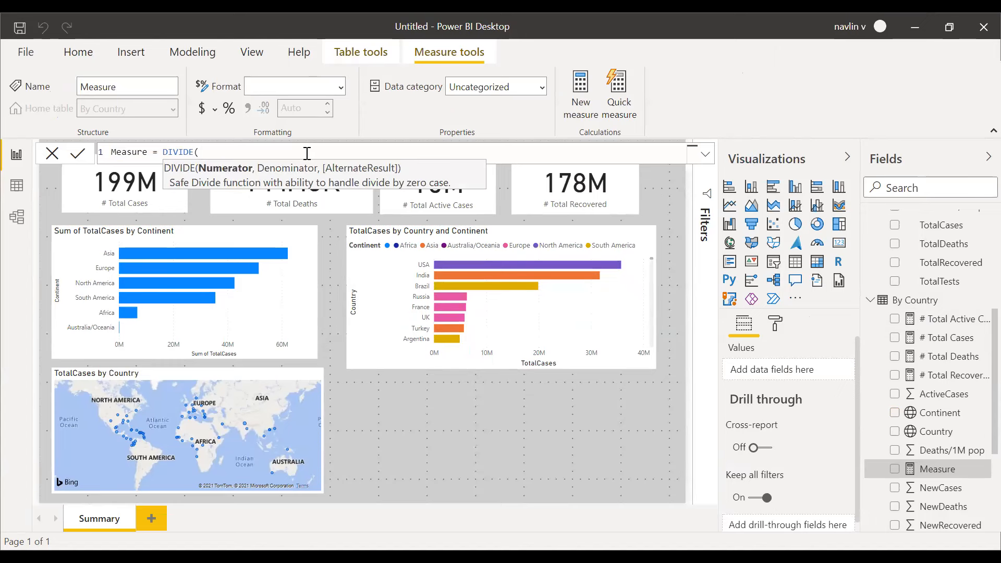
type("SUM(")
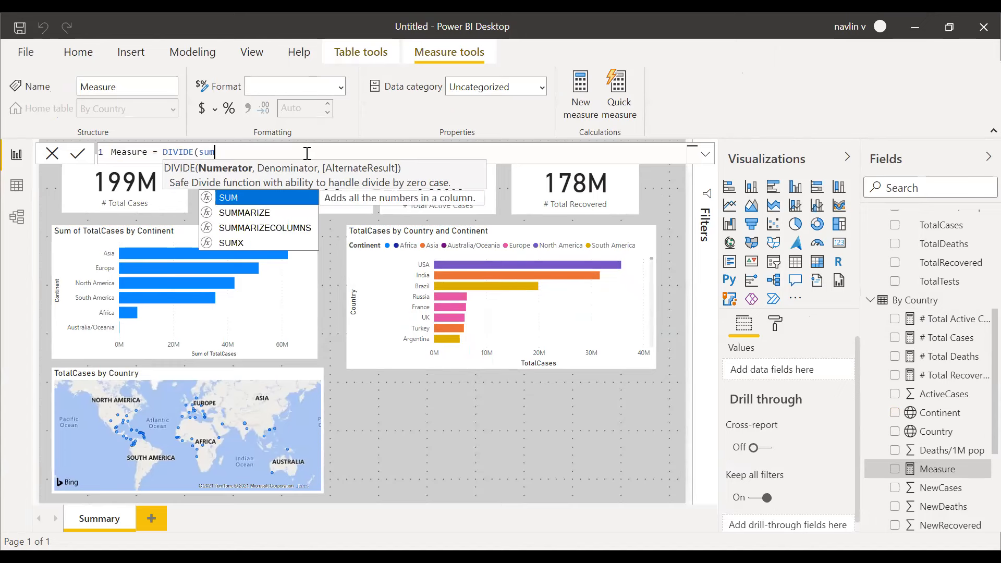
key("BackSpace")
key("BackSpace")
key("BackSpace")
key("BackSpace")
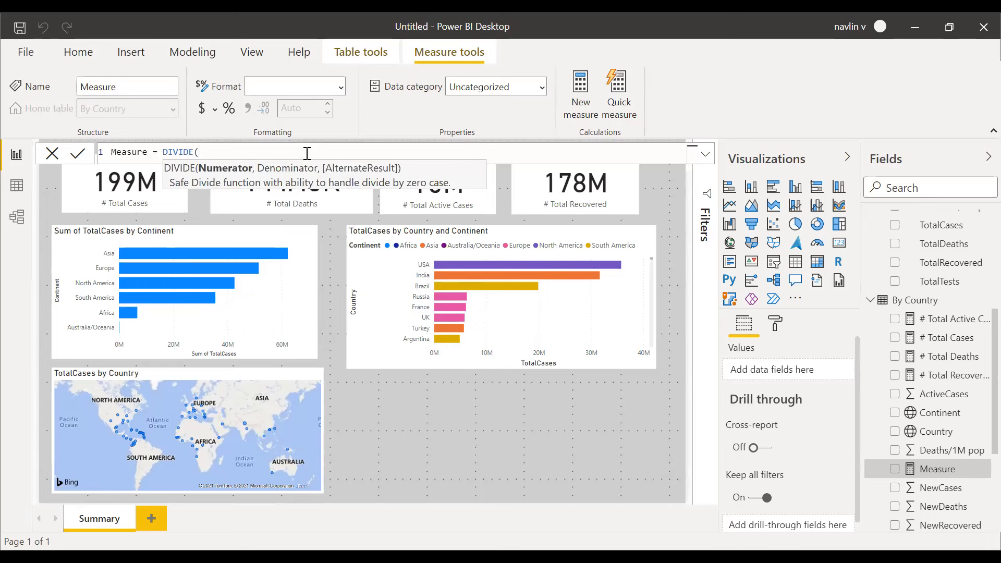
type("t")
key("BackSpace")
Step: Enter the [# Total Active Cases] measure as the numerator of the DIVIDE formula
type("to")
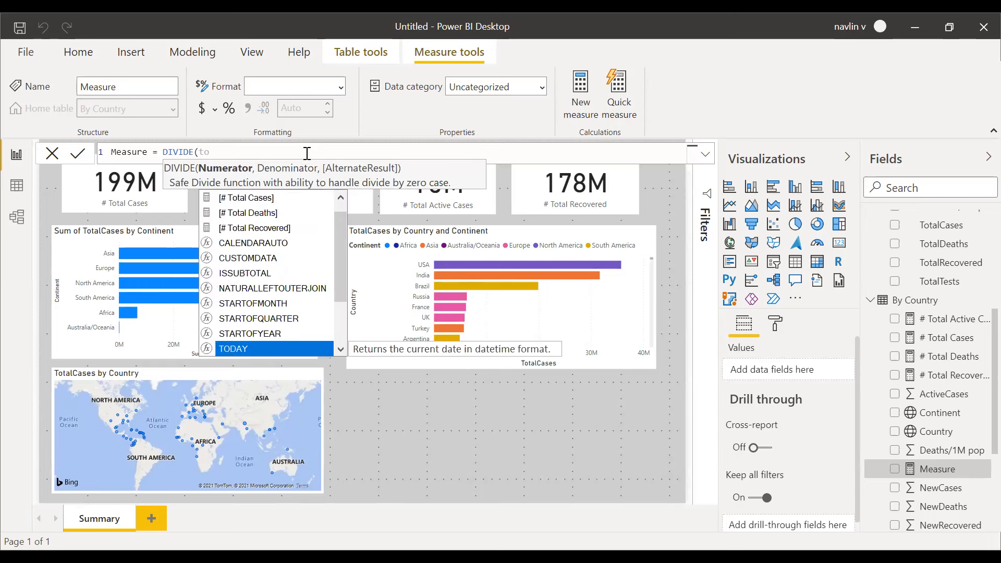
key("Up")
key("Up")
key("Up")
key("Up")
key("Up")
key("Up")
key("Up")
key("Up")
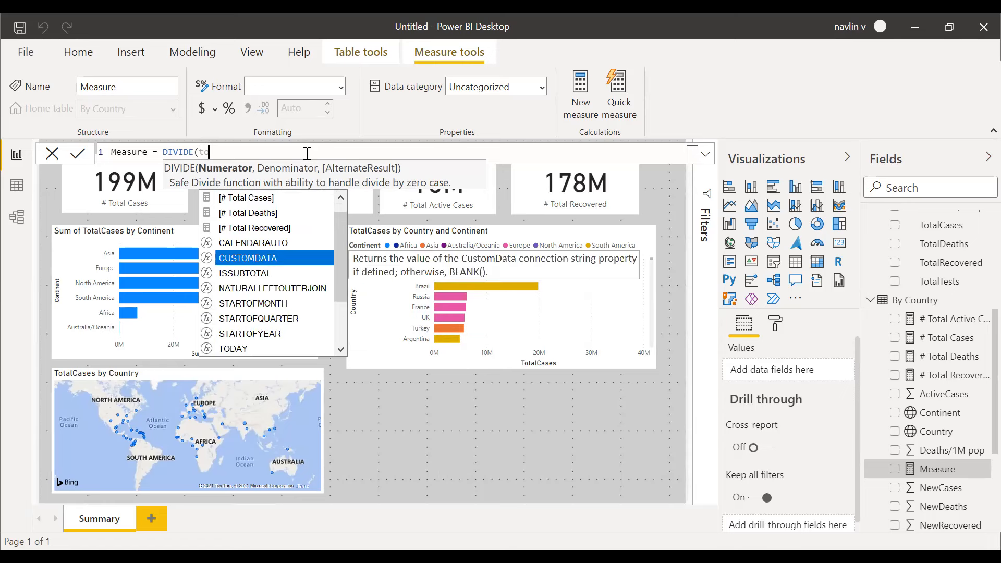
key("Up")
key("Up")
key("Up")
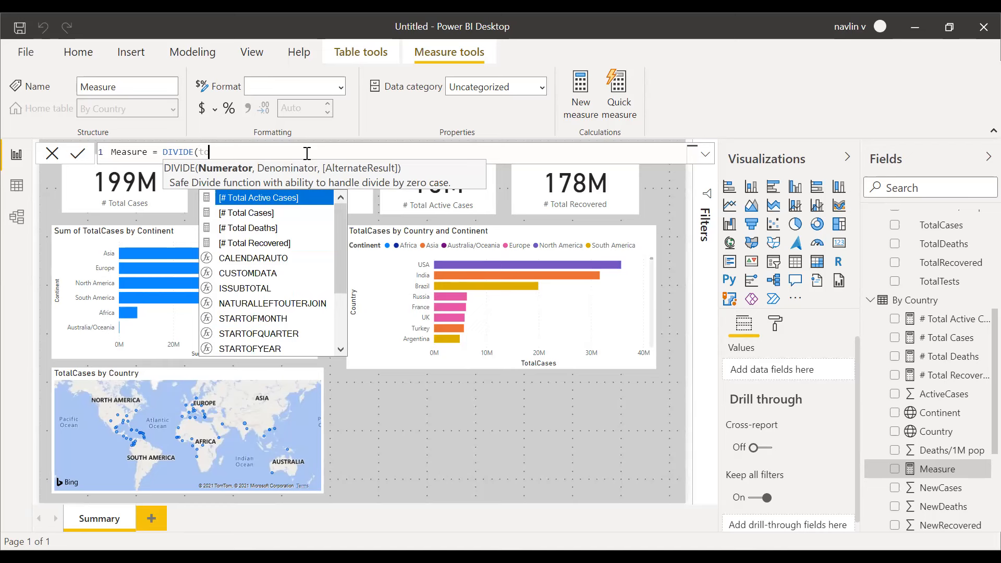
key("Tab")
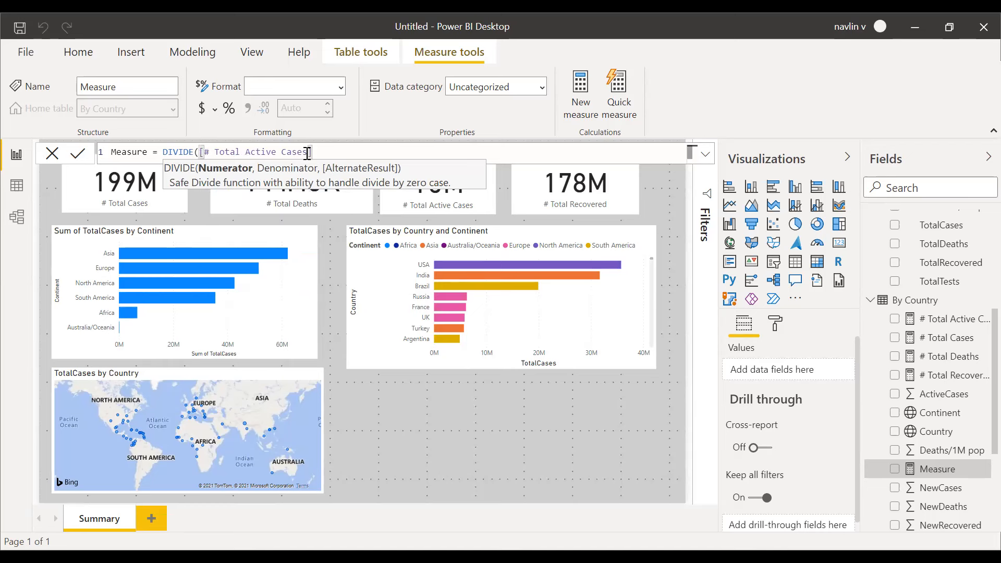
type(",")
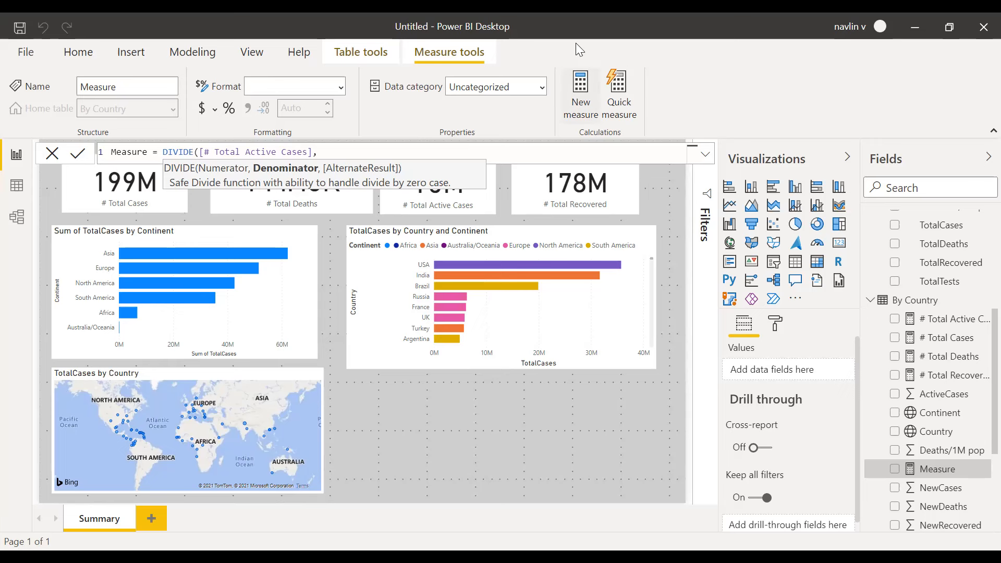
Step: Enter the [# Total Cases] measure as the denominator and close the DIVIDE formula
type(",#")
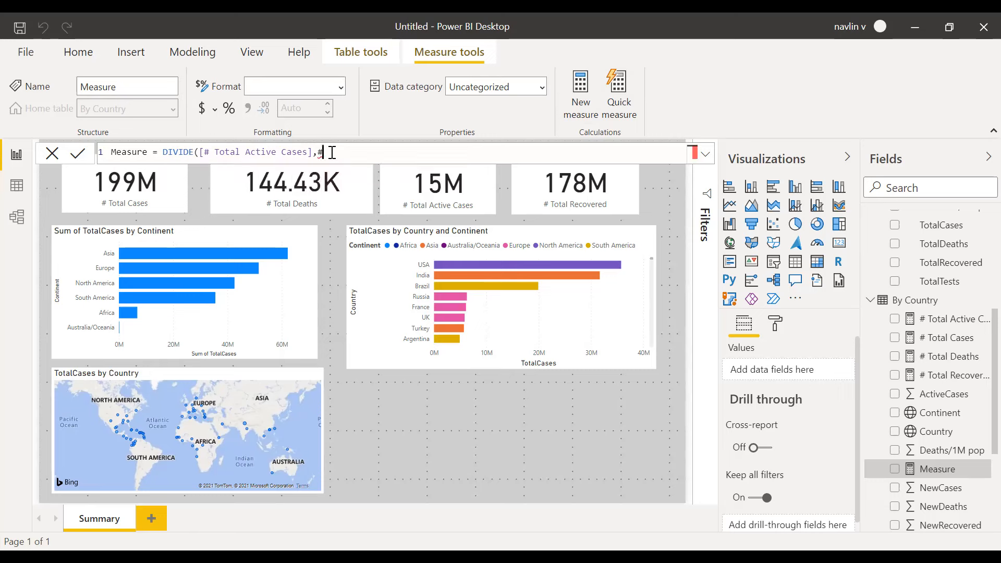
key("BackSpace")
type("to")
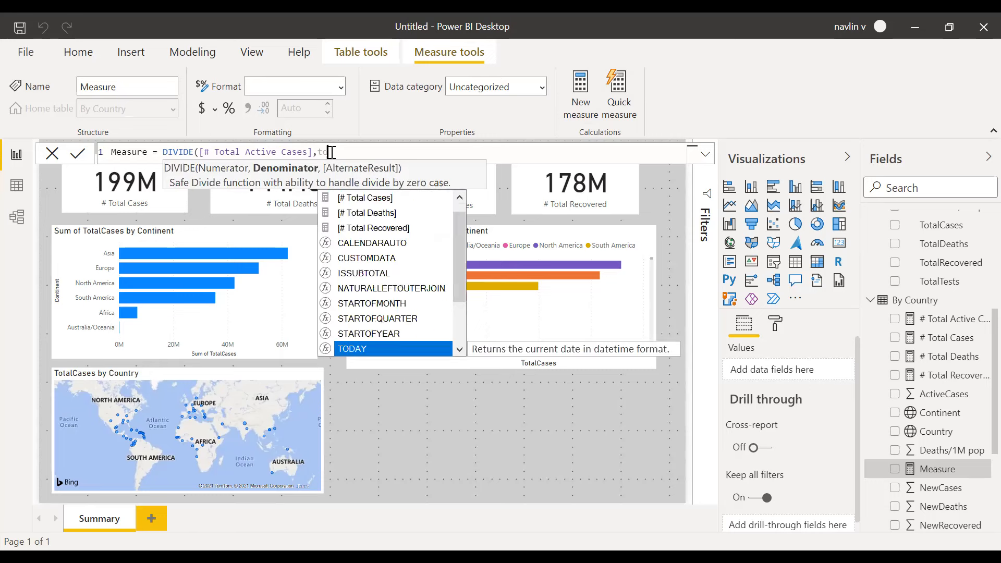
key("Up")
key("Up")
key("Up")
key("Up")
key("Up")
key("Up")
key("Up")
key("Up")
key("Up")
key("Up")
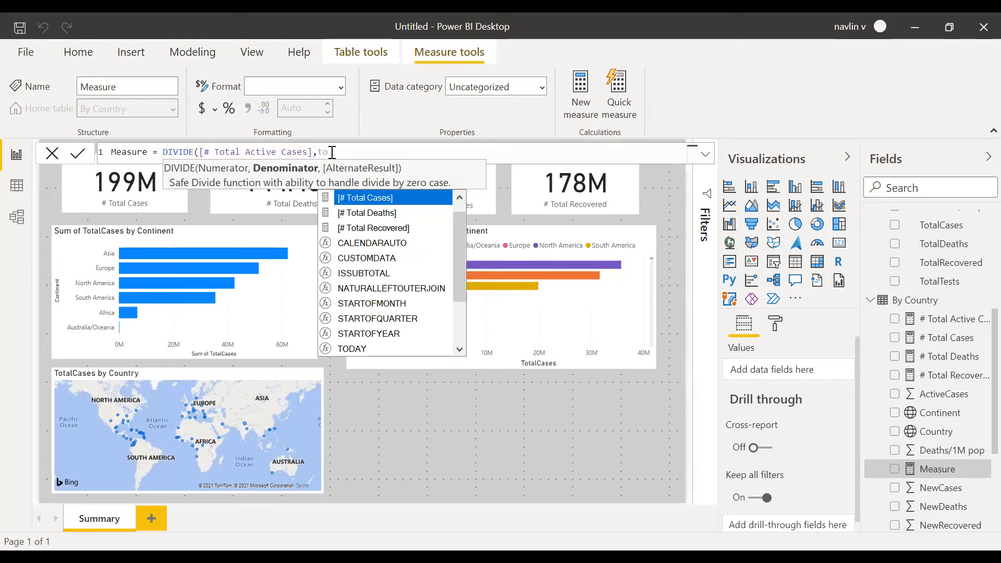
key("Tab")
type(")")
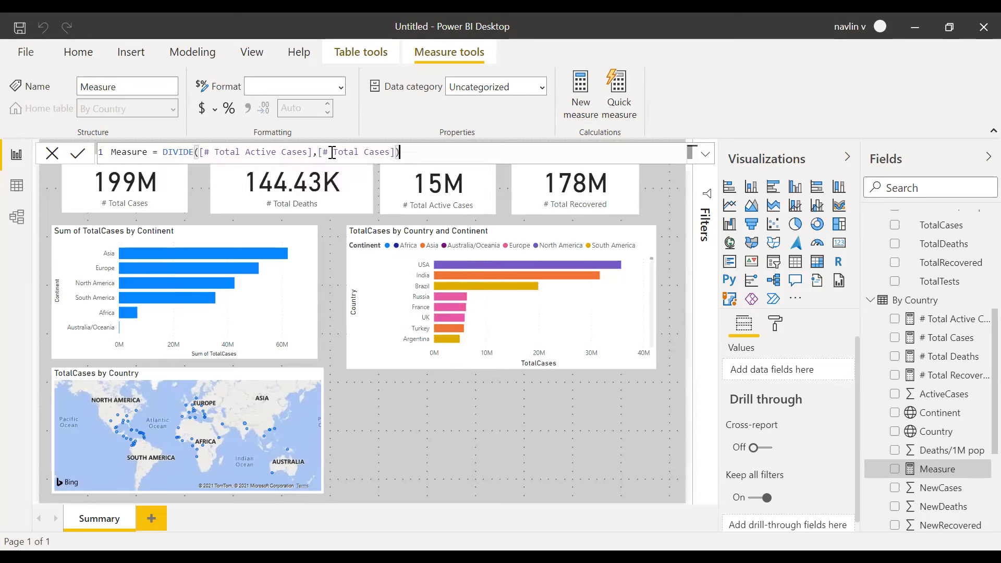
Step: Name the new measure % Total Active Cases in its formula and commit it
left_click(147, 152)
key("BackSpace")
key("BackSpace")
key("BackSpace")
key("BackSpace")
key("BackSpace")
key("BackSpace")
key("BackSpace")
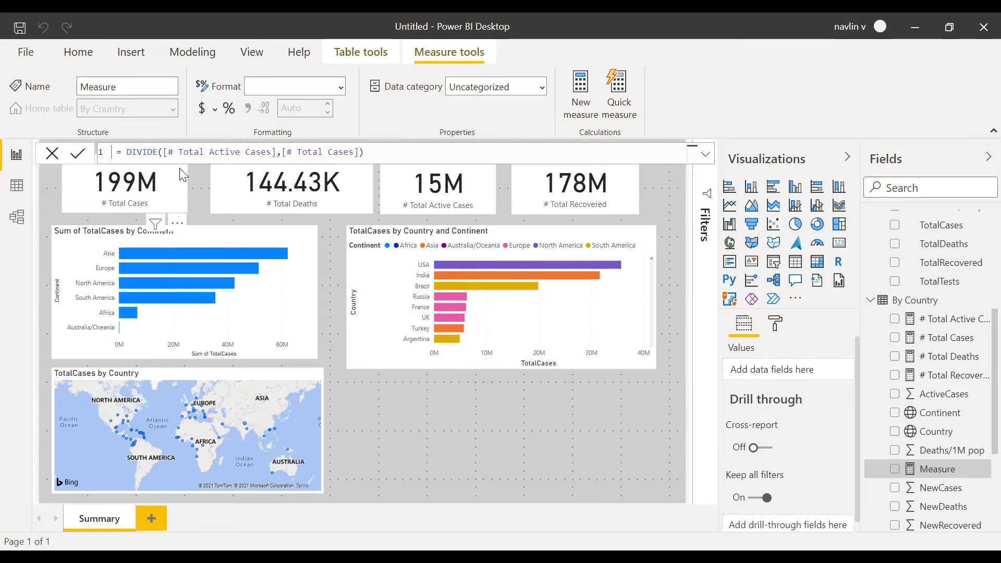
type("%")
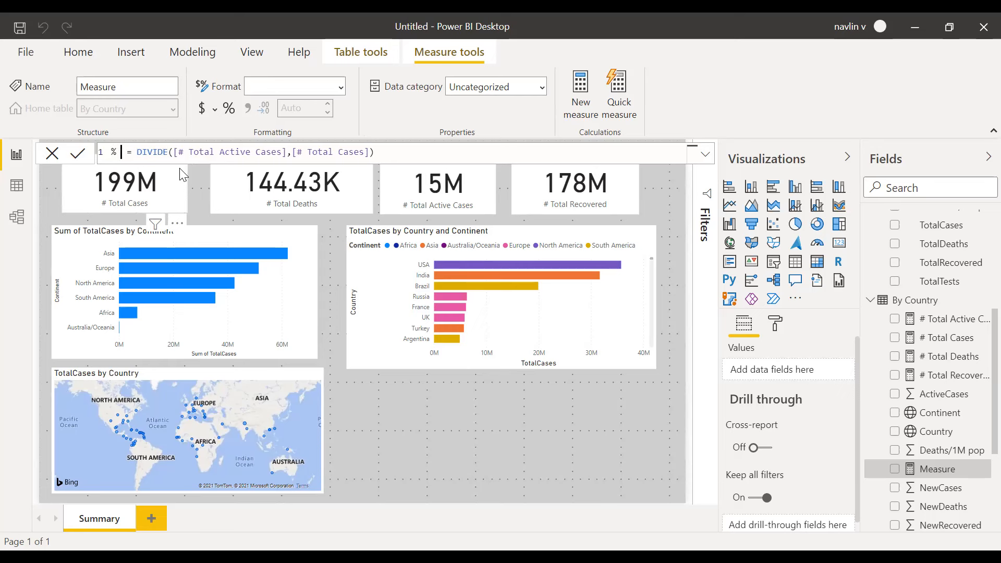
type(" Total Active Cases")
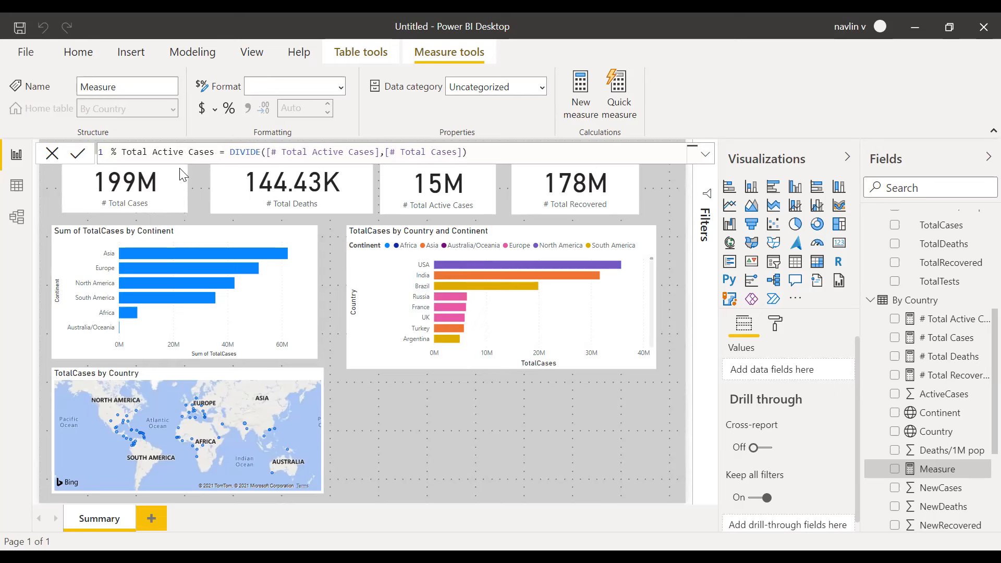
key("Return")
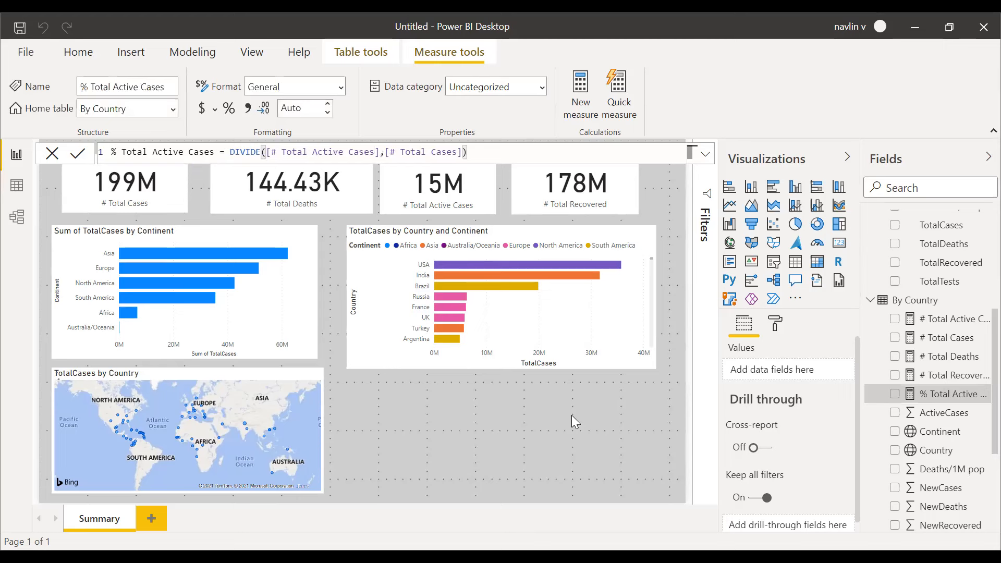
left_click(571, 414)
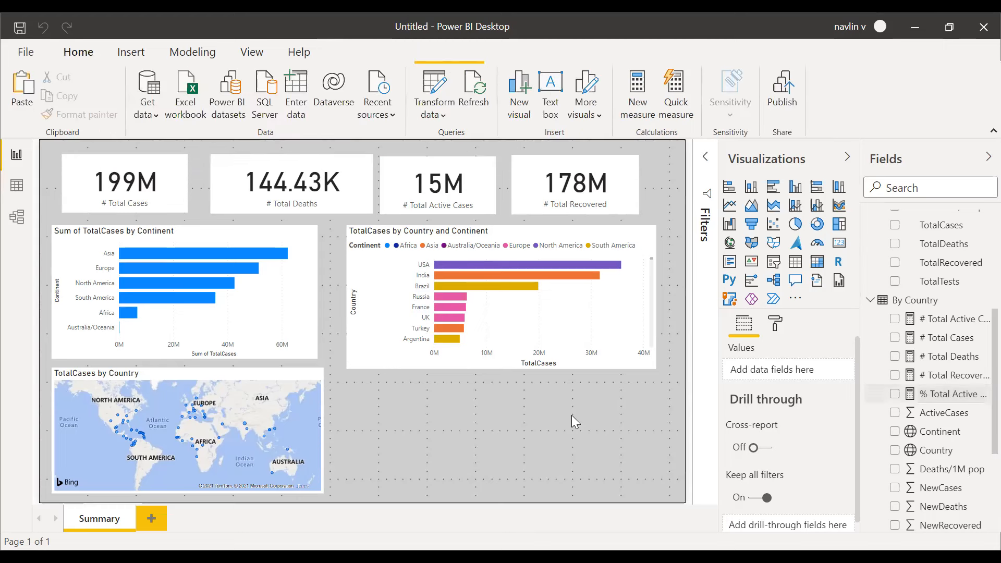
Step: Duplicate the # Total Recovered card and place the copy beneath the TotalCases by Country and Continent chart, aligned with its left edge
left_click(592, 167)
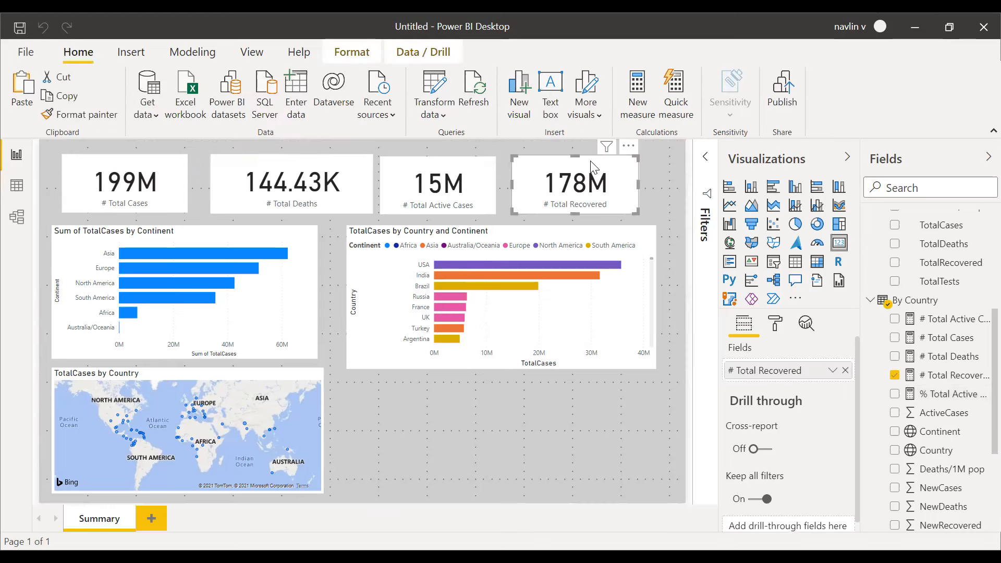
left_click(564, 404)
left_click(554, 178)
key("ctrl+c")
key("ctrl+v")
left_click_drag(449, 403, 380, 391)
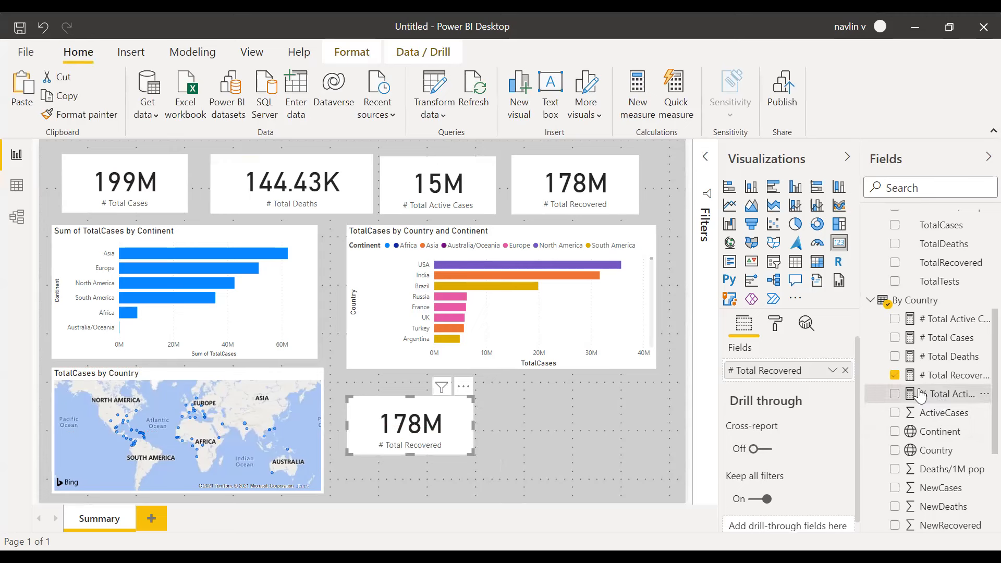
Step: Switch the copied card's measure to % Total Active Cases and format that measure as a percentage
left_click(893, 394)
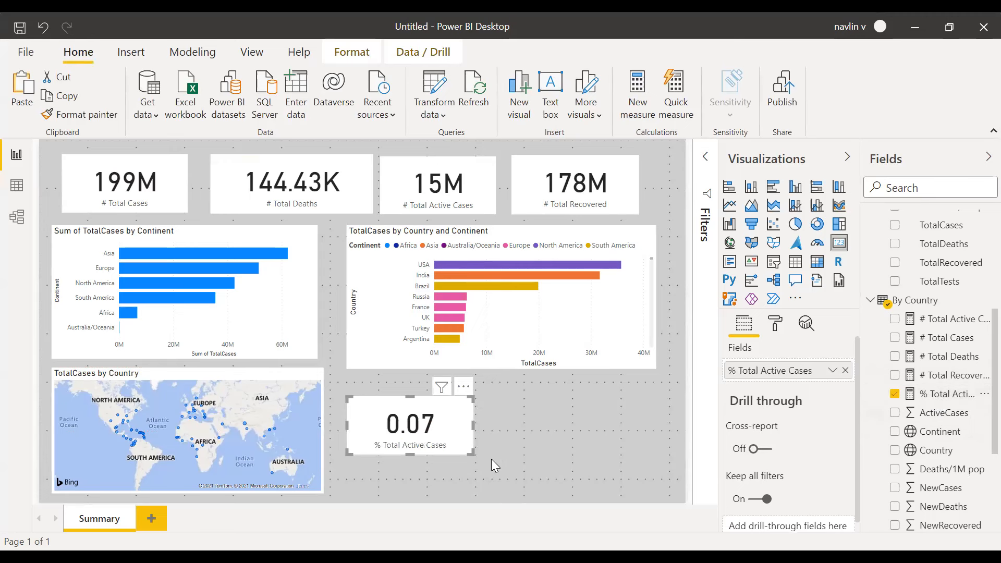
left_click(936, 396)
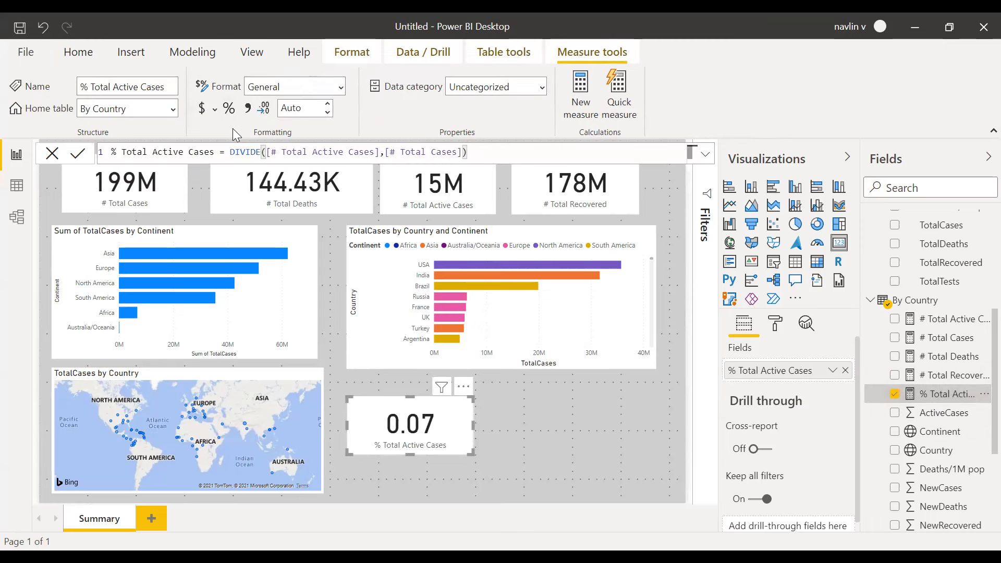
left_click(229, 108)
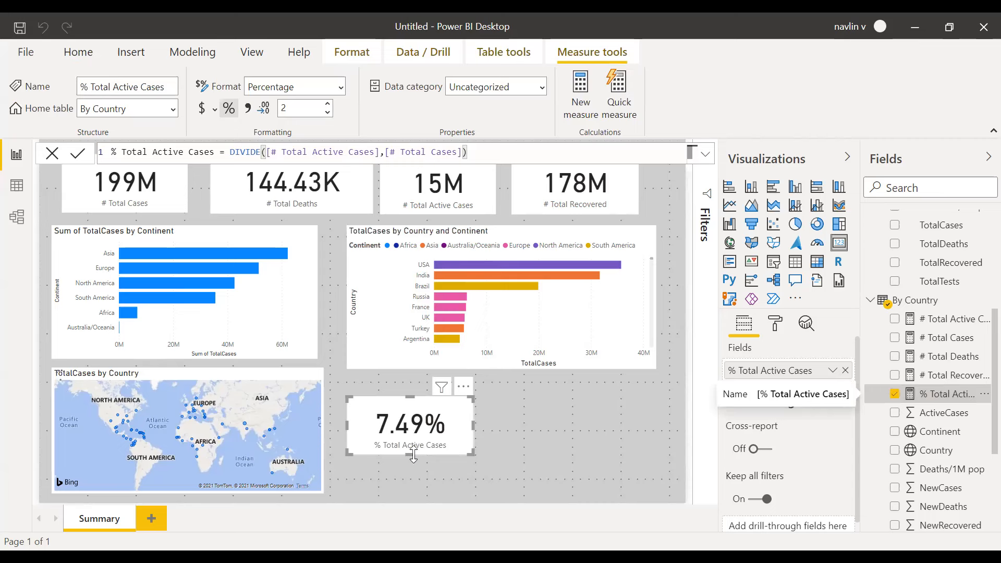
Step: Reposition the % Total Active Cases card beside the map, make it taller, and place a copy of it to its right
left_click_drag(392, 413, 380, 405)
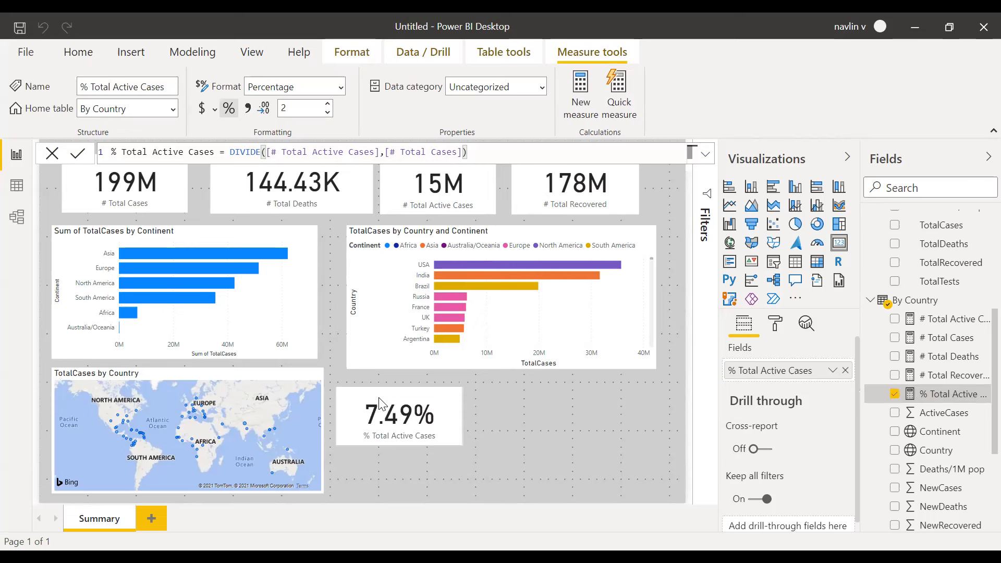
left_click_drag(458, 439, 456, 460)
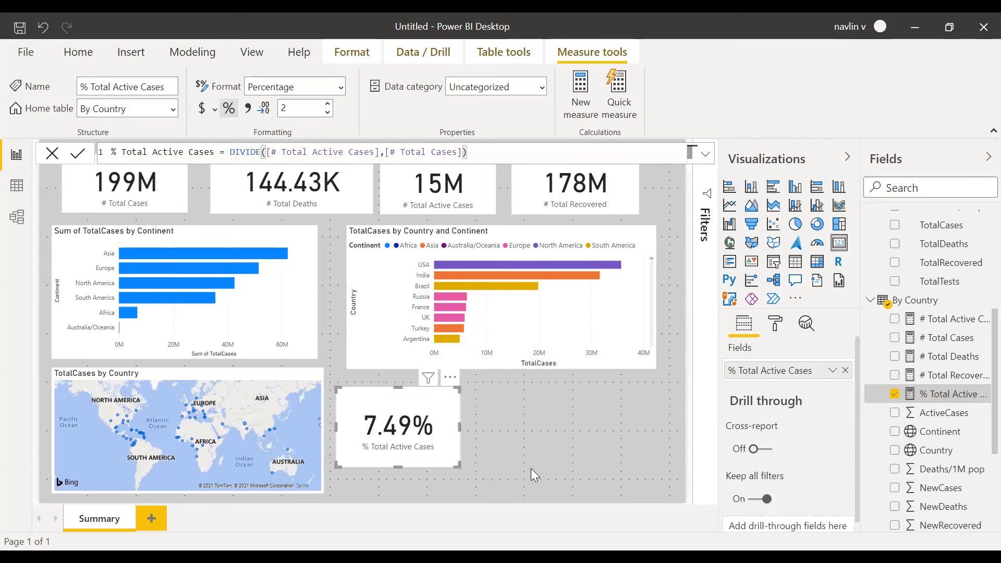
left_click(562, 444)
left_click_drag(374, 401, 518, 397)
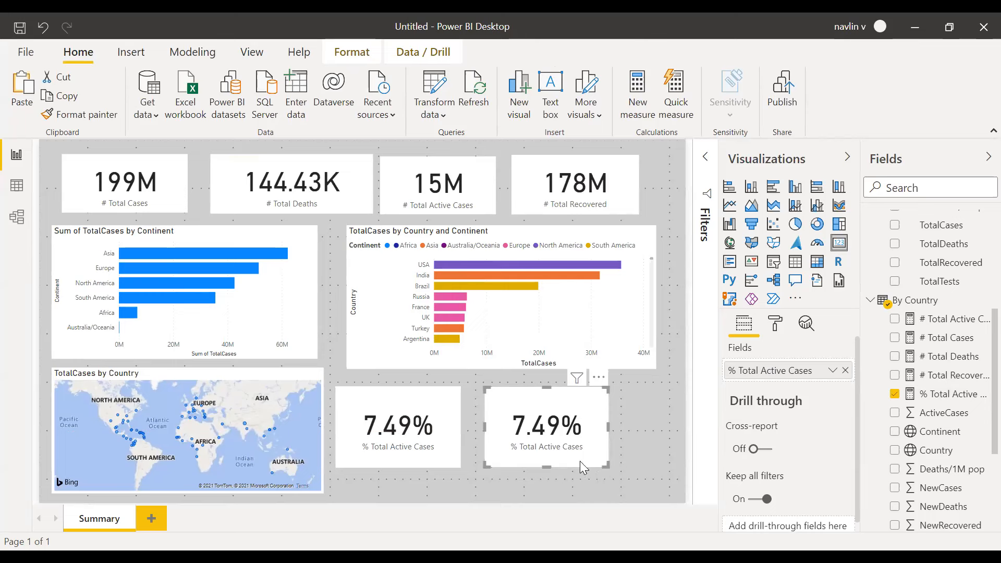
Step: Add a new measure to the By Country table and start its formula with the DIVIDE function
right_click(934, 298)
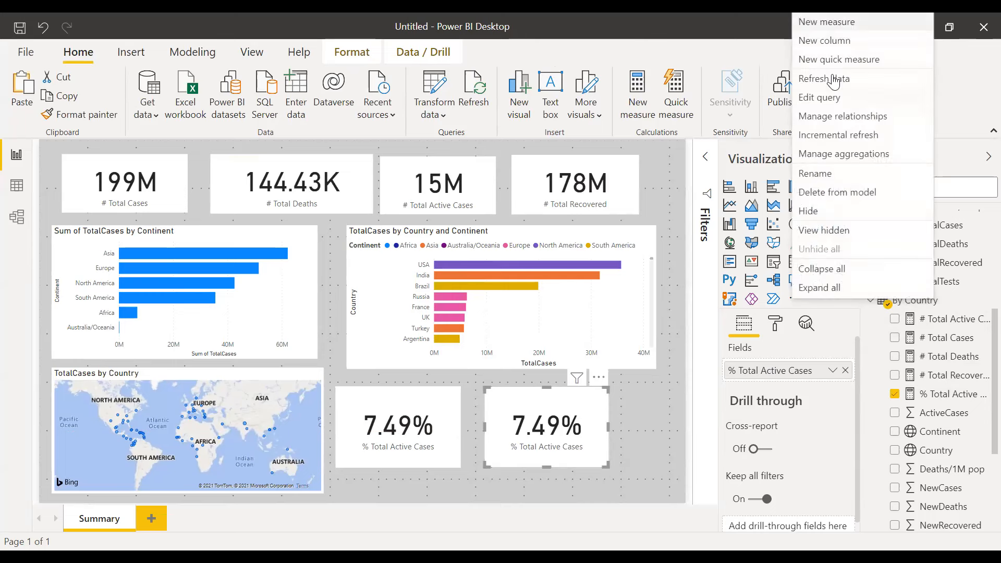
left_click(822, 61)
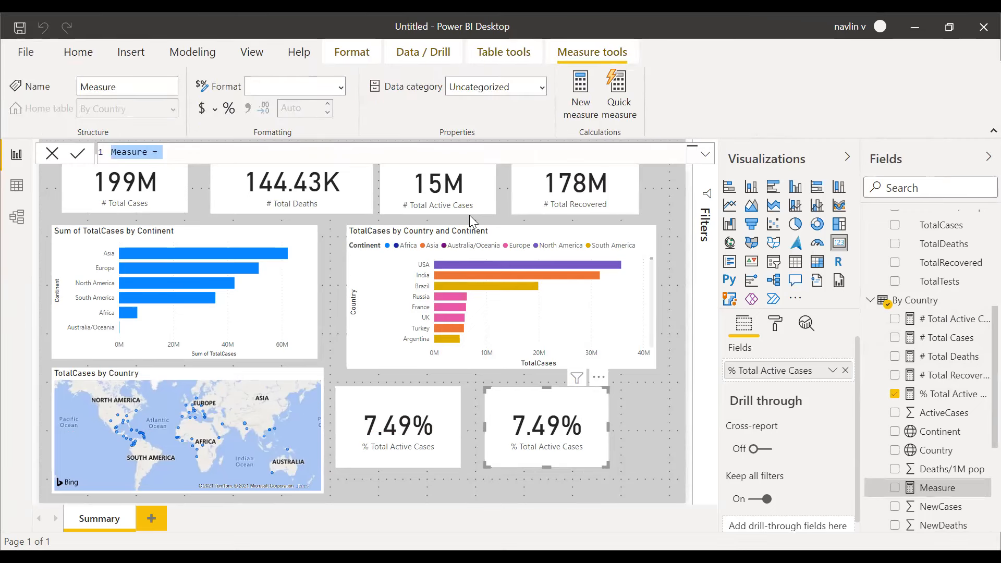
left_click(280, 157)
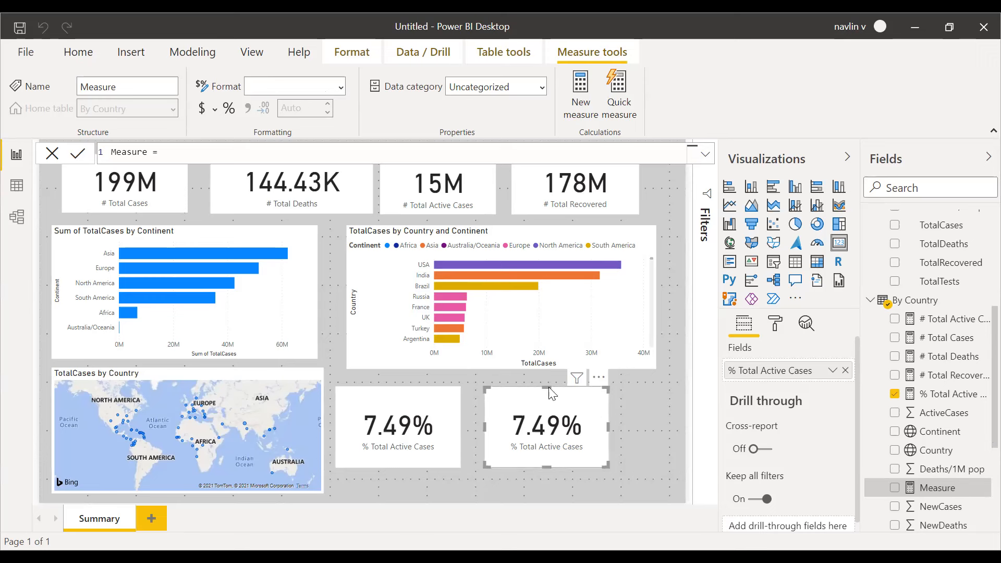
left_click_drag(518, 394, 515, 394)
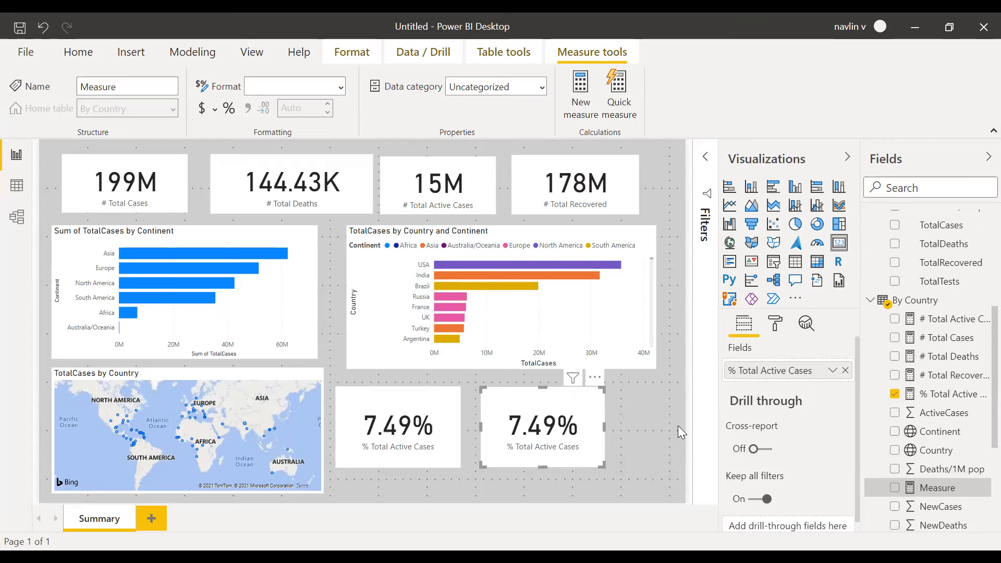
right_click(932, 301)
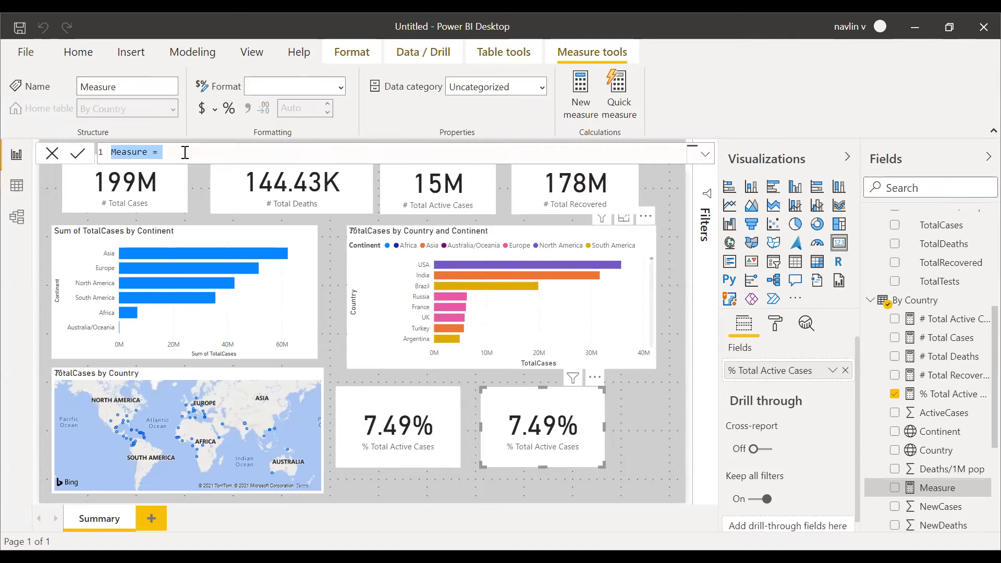
left_click(177, 154)
type("DIVIDE(")
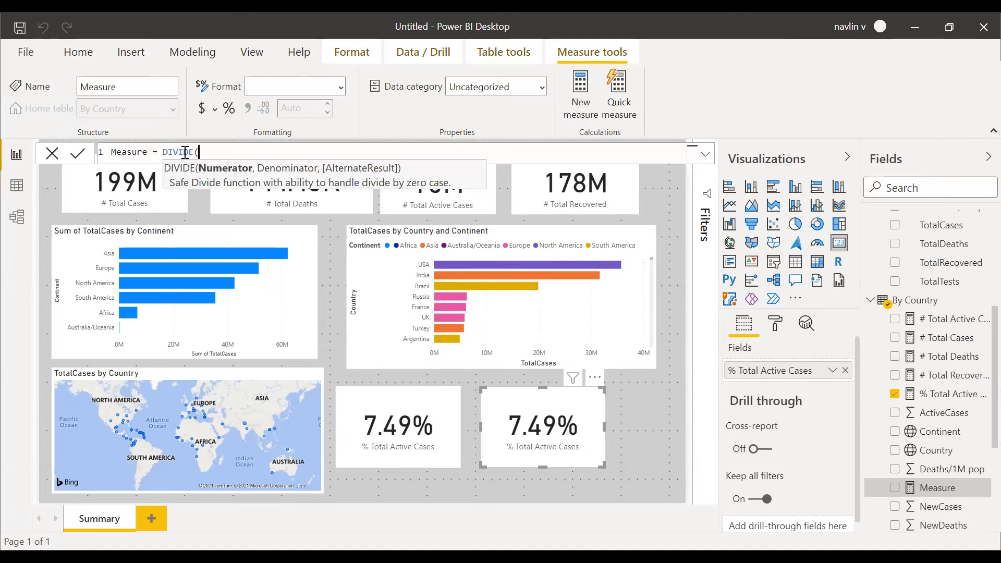
Step: Enter the [# Total Deaths] measure as the numerator of the DIVIDE formula
type("tot")
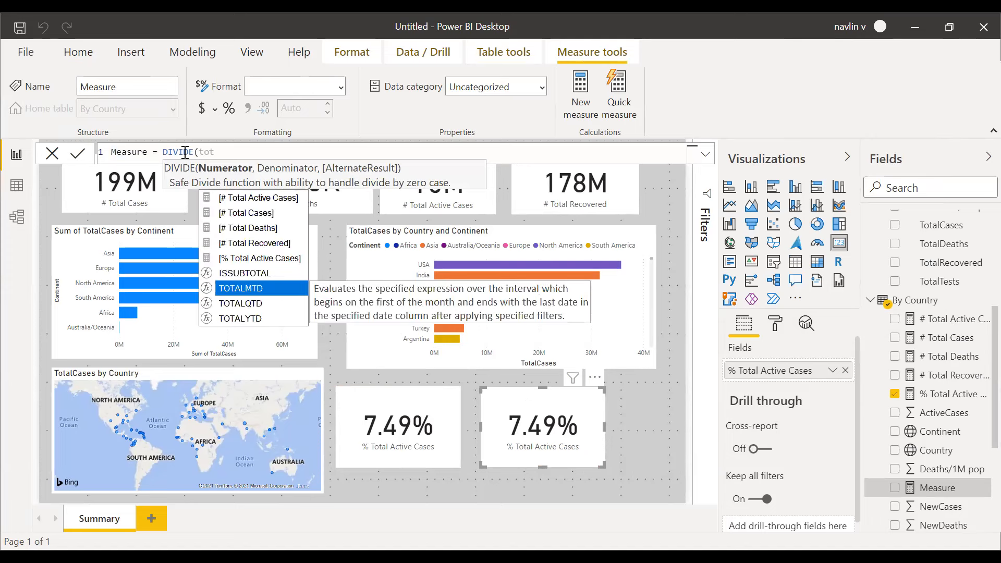
key("Up")
key("Up")
key("Up")
key("Up")
key("Tab")
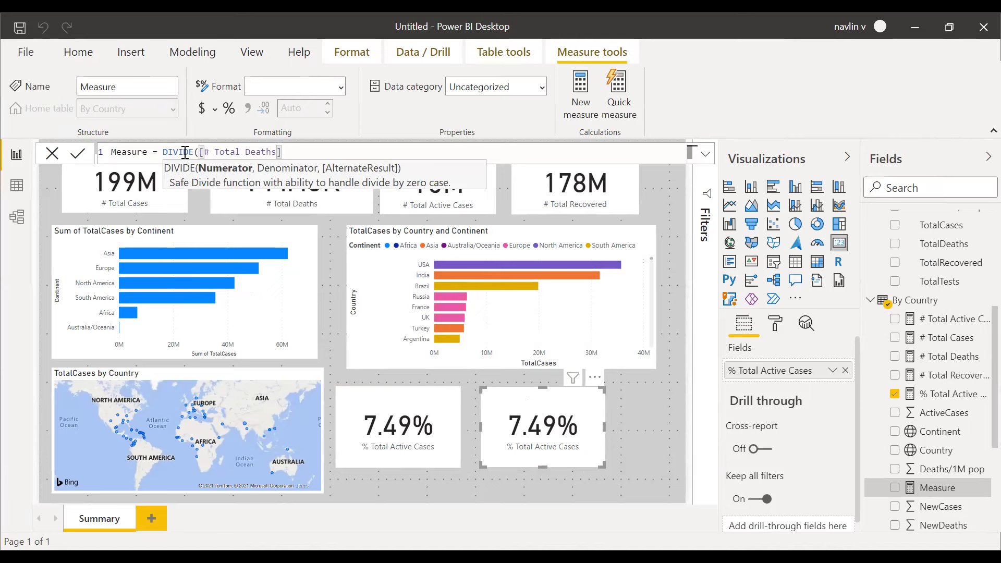
Step: Enter [# Total Cases] as the denominator after [# Total Deaths] and close the DIVIDE formula
type(",")
type("tot")
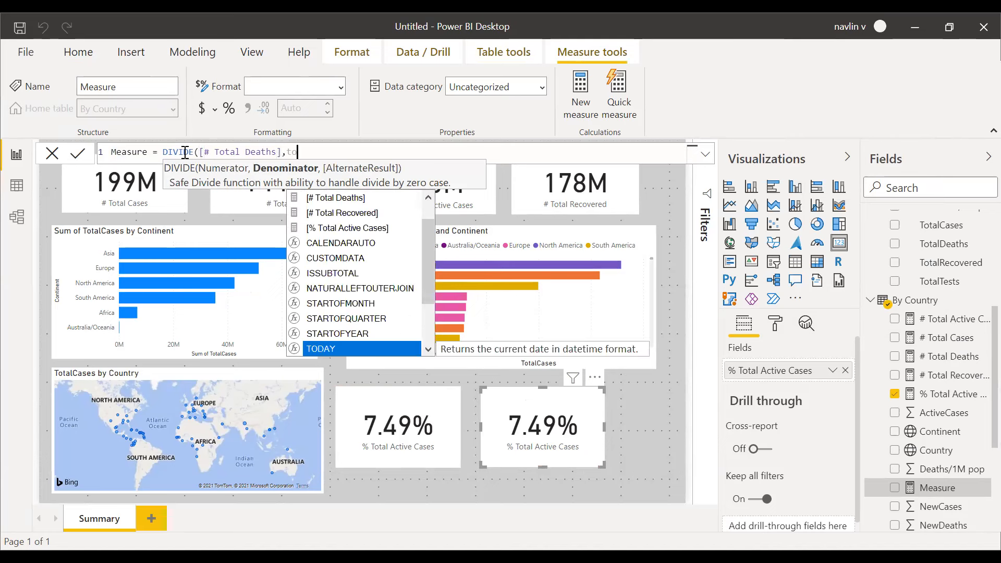
key("Up")
key("Up")
key("Up")
key("Up")
key("Up")
key("Tab")
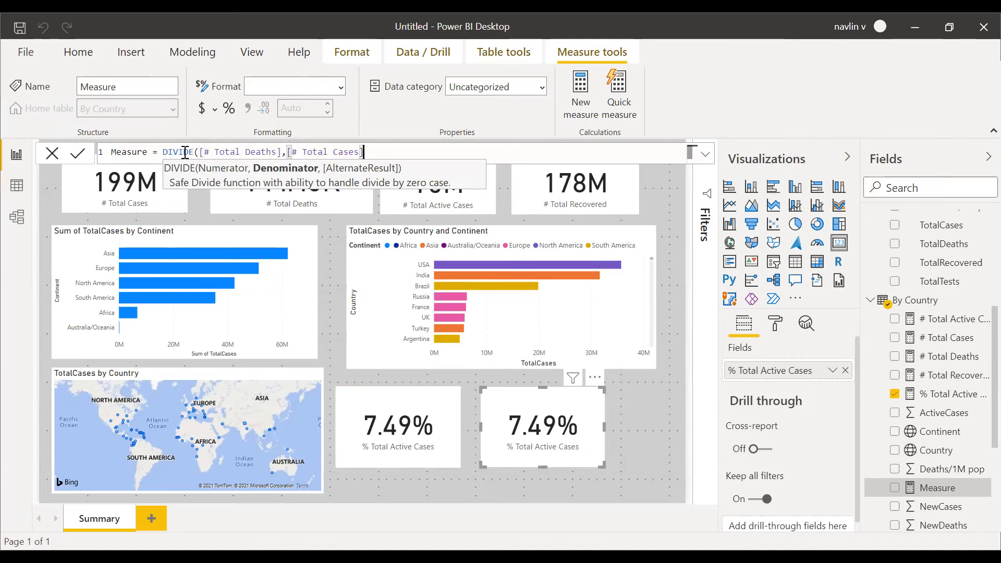
type(")")
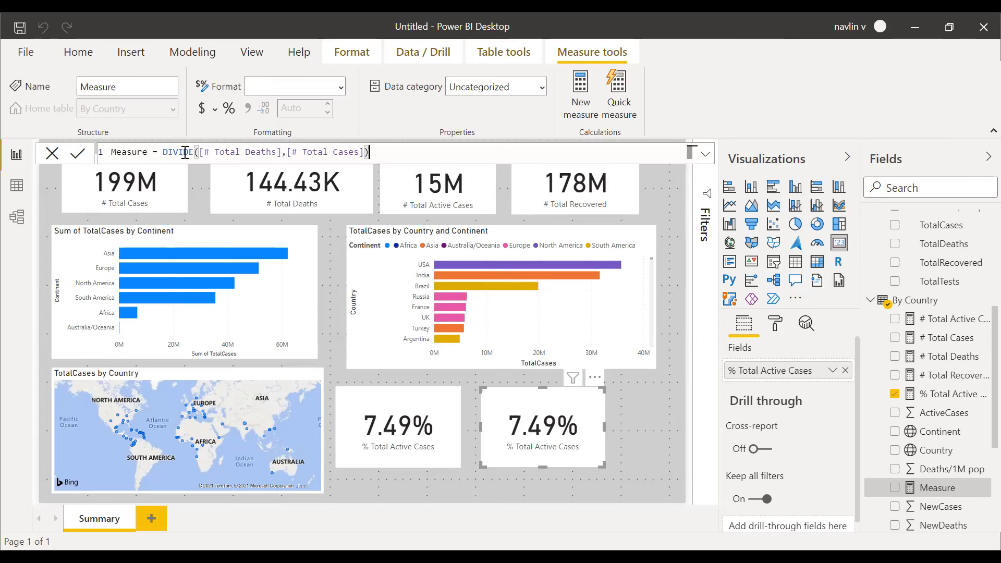
Step: Name the new measure % Total Deaths in its formula and commit it
left_click(154, 152)
double_click(118, 152)
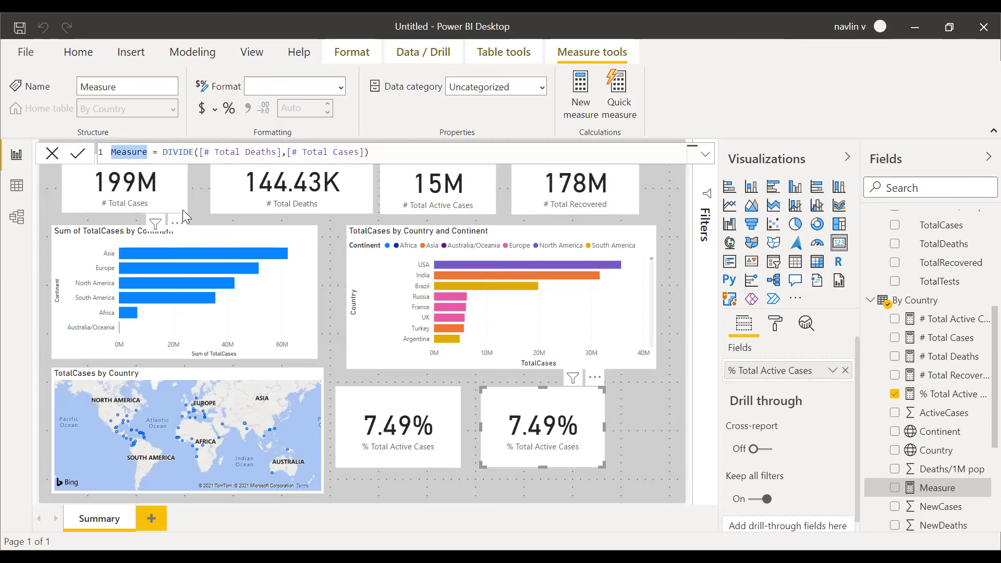
type("#")
key("BackSpace")
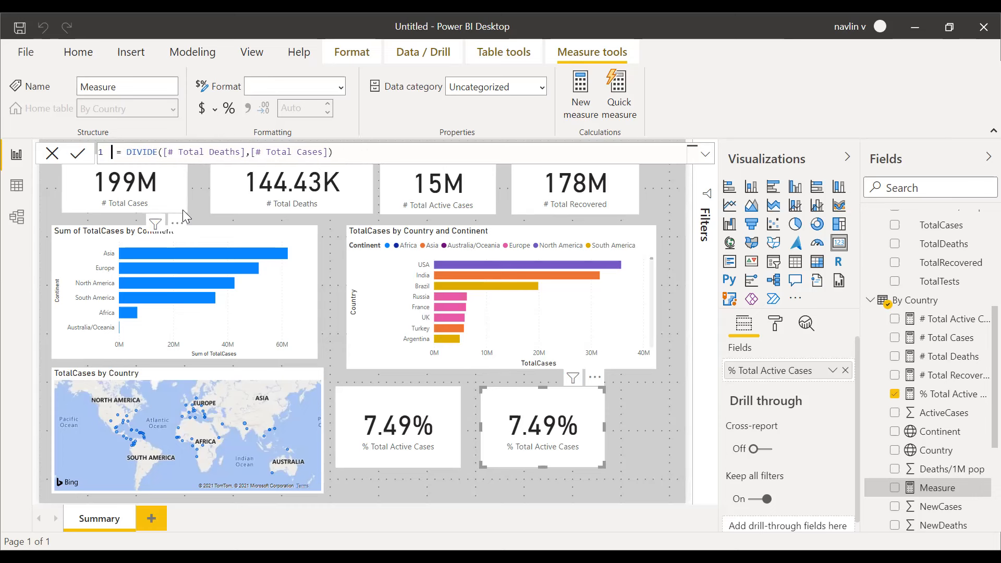
type("%")
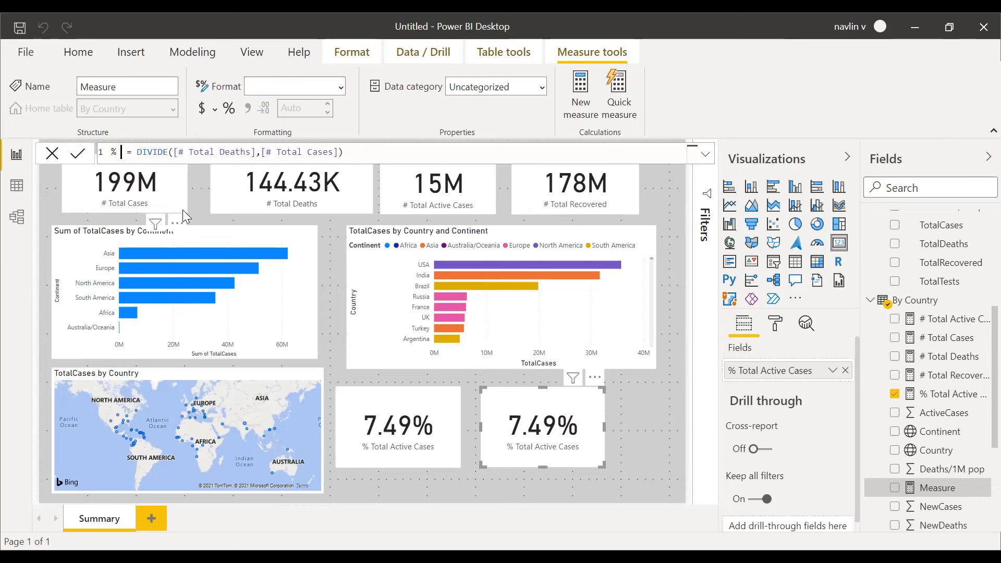
type(" Tota")
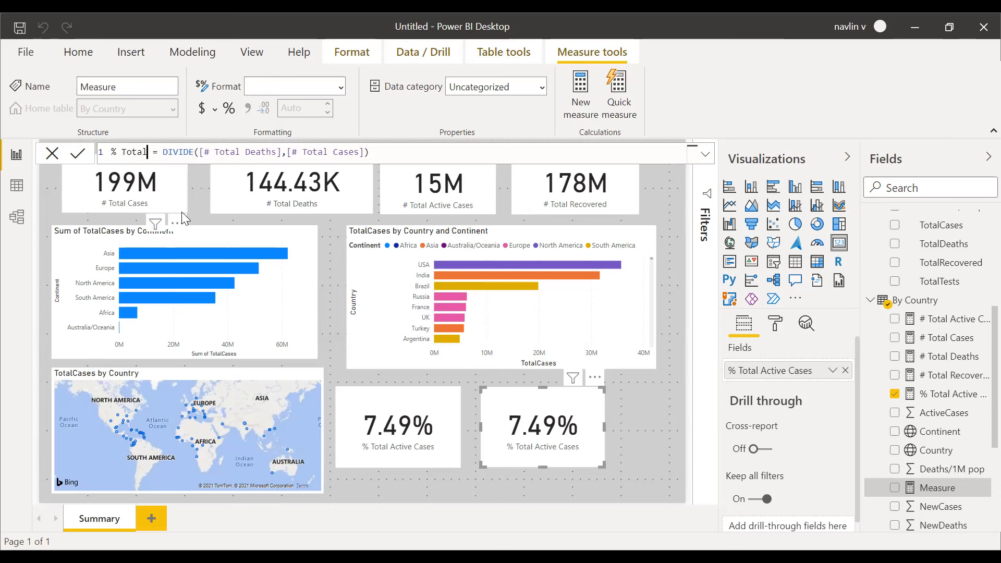
type("l Deaths")
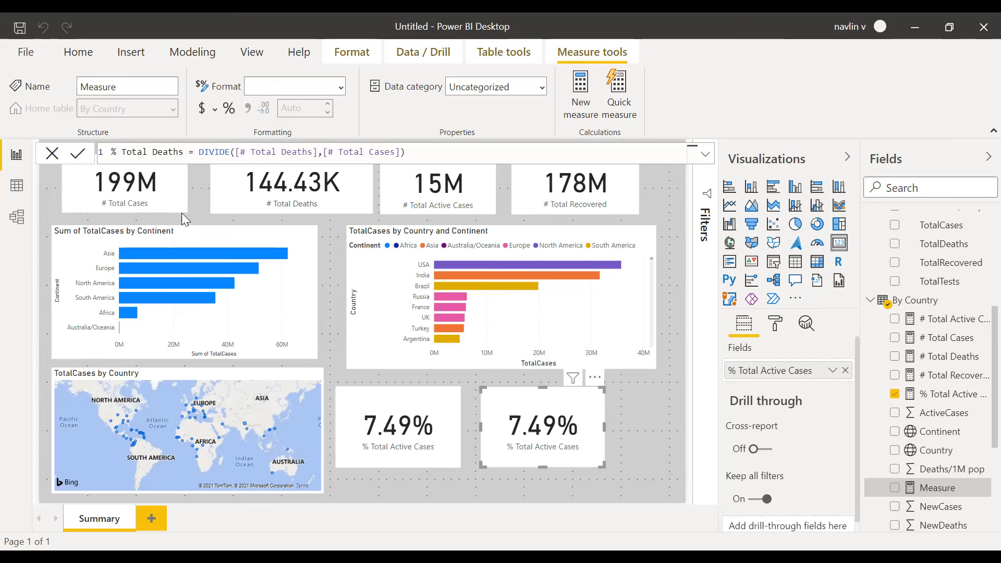
key("Return")
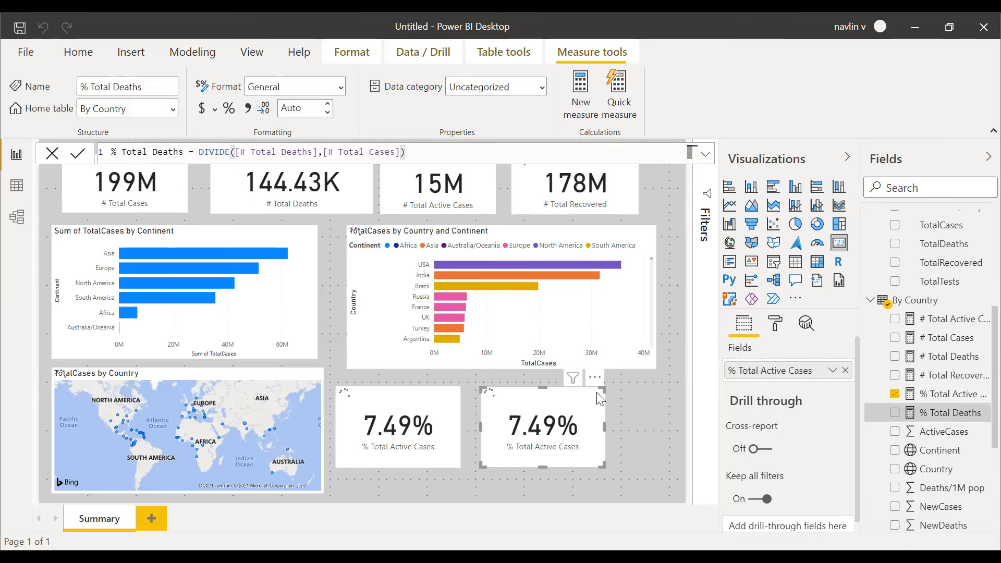
Step: Replace the copied card's measure with % Total Deaths and format that measure as a percentage
left_click_drag(917, 416, 797, 404)
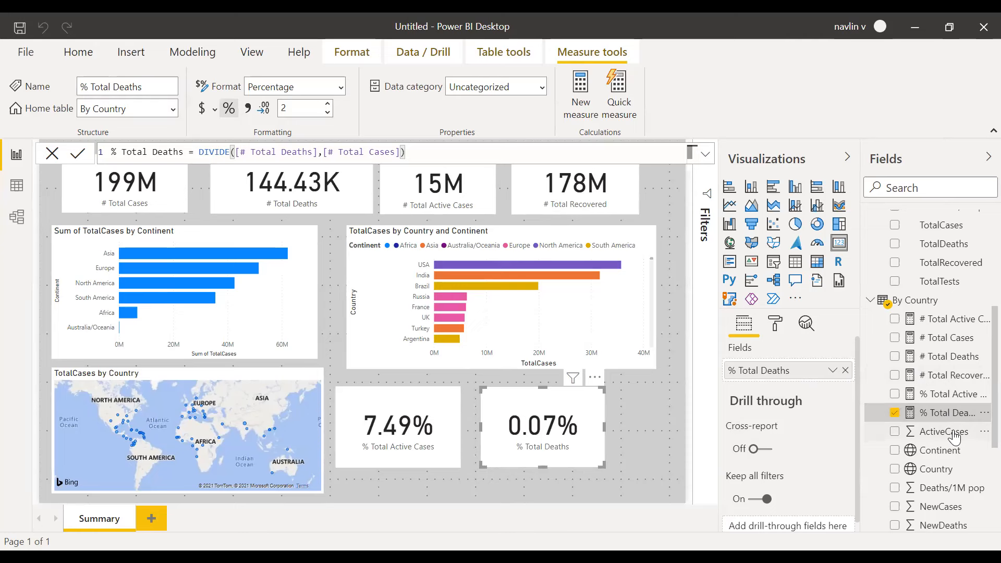
Step: Examine the # Total Active Cases formula and the values of the ActiveCases column in the By Country data table, searching fields for "act"
left_click(936, 326)
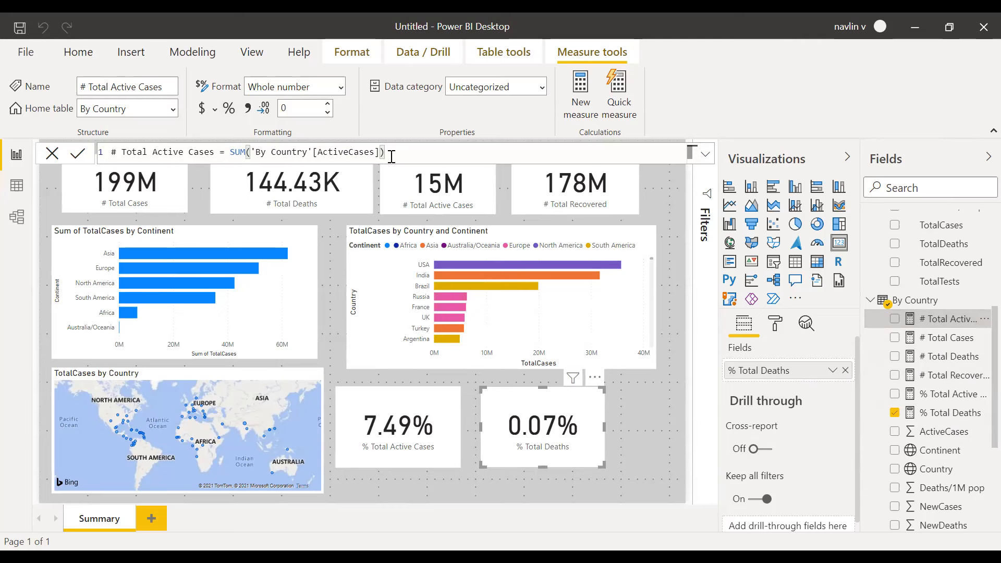
left_click(16, 185)
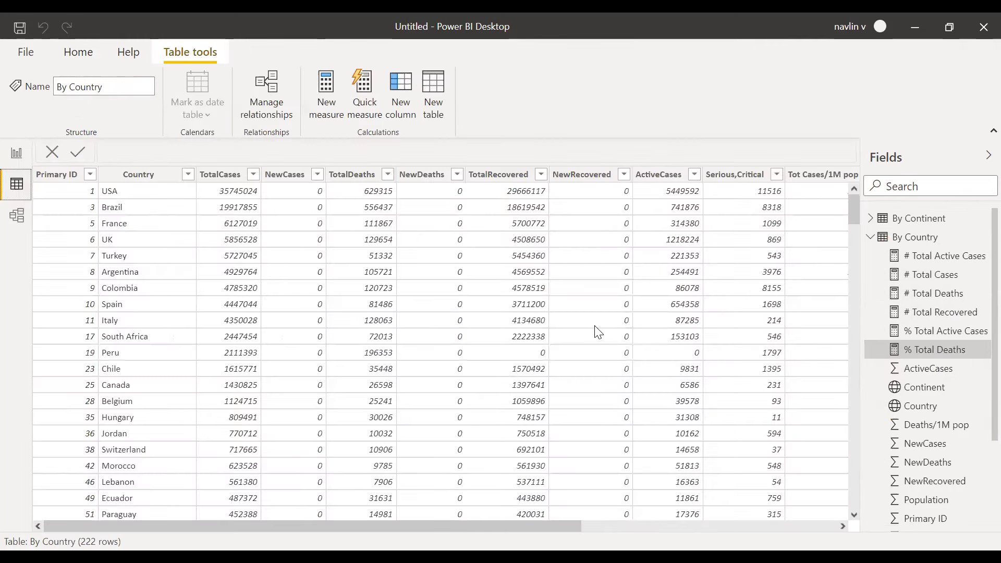
scroll(938, 360, "down", 3)
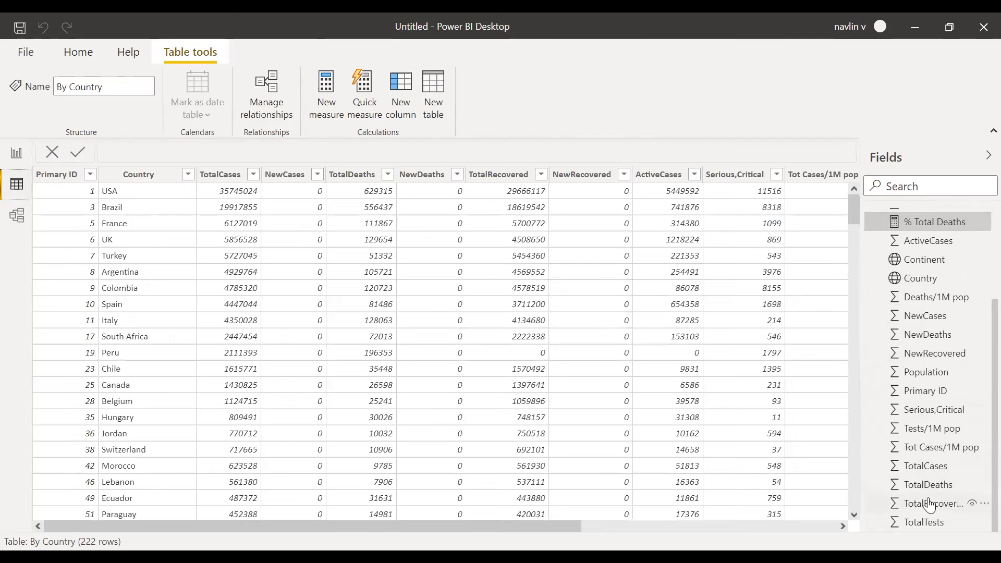
left_click(913, 184)
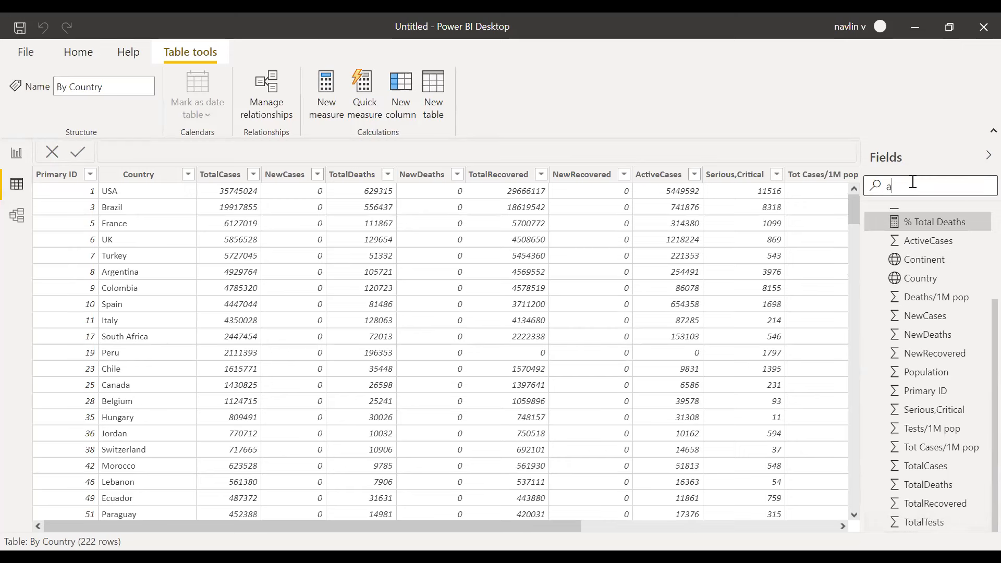
type("act")
left_click(927, 313)
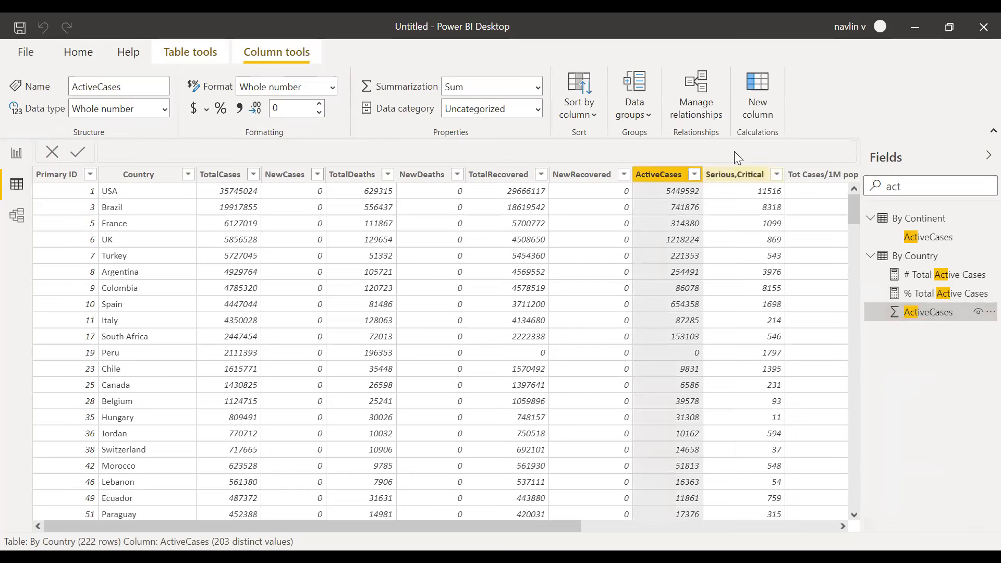
left_click(693, 176)
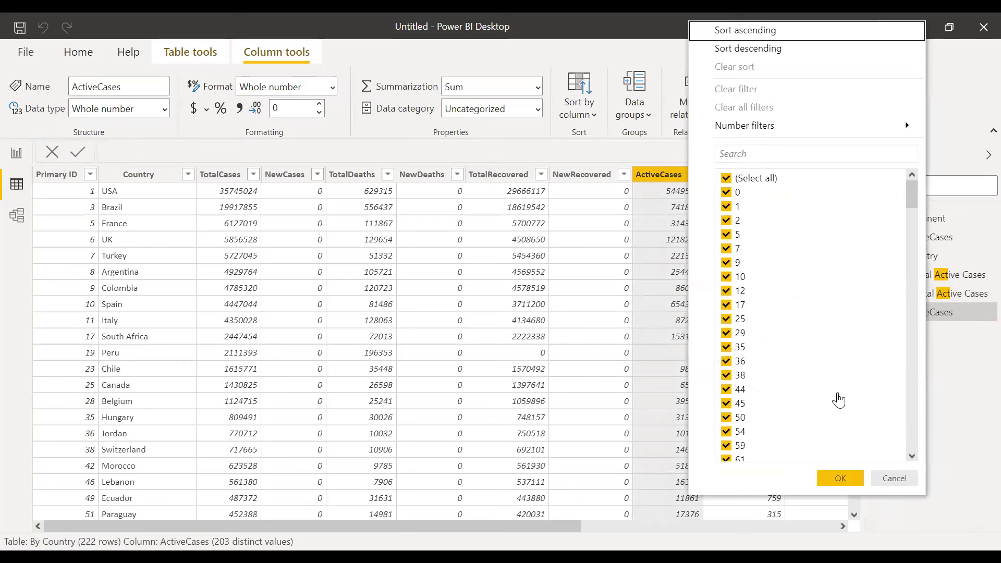
left_click(880, 479)
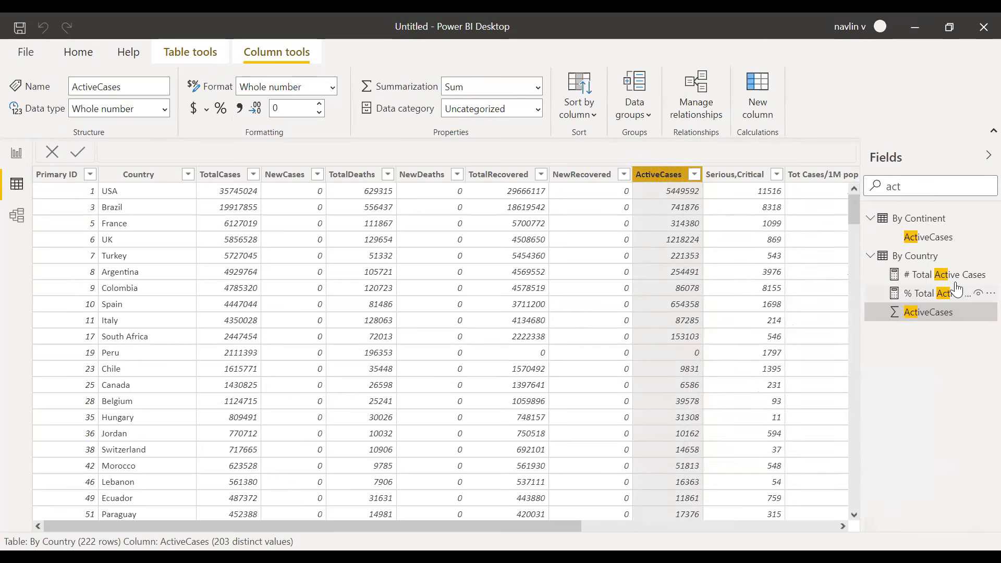
Step: Open the By Country query in the Power Query Editor and check the ActiveCases column's data type
right_click(911, 261)
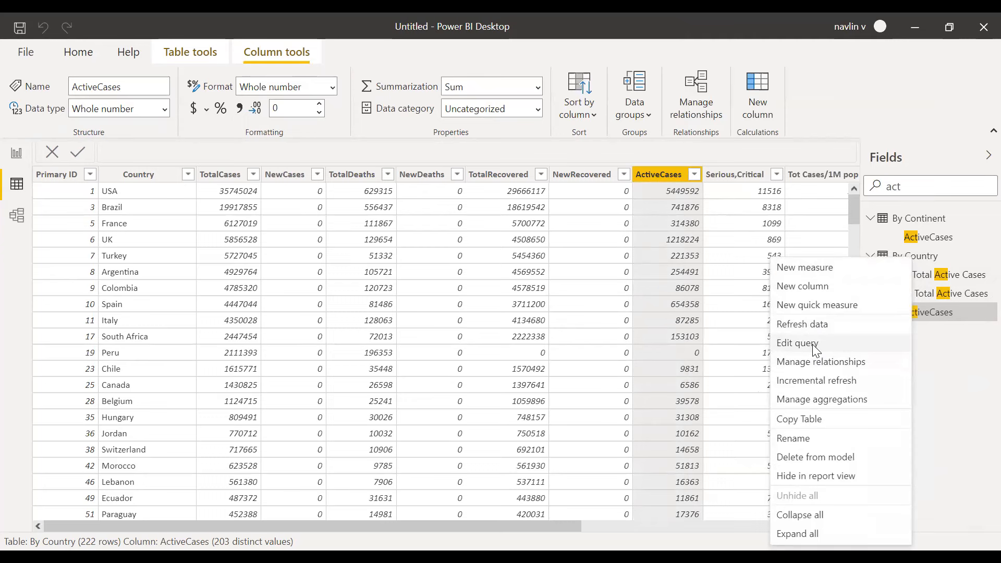
left_click(798, 340)
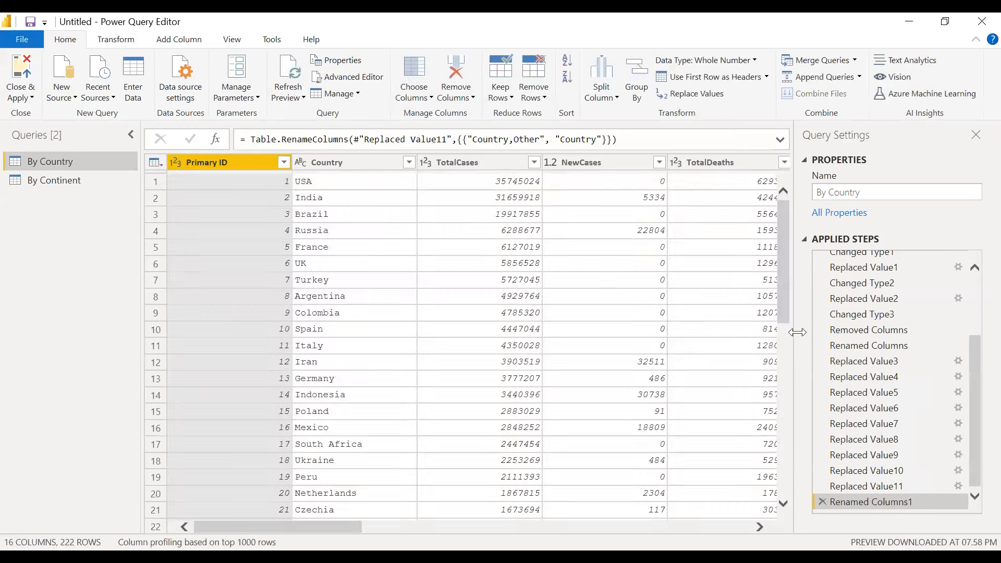
left_click_drag(283, 527, 478, 531)
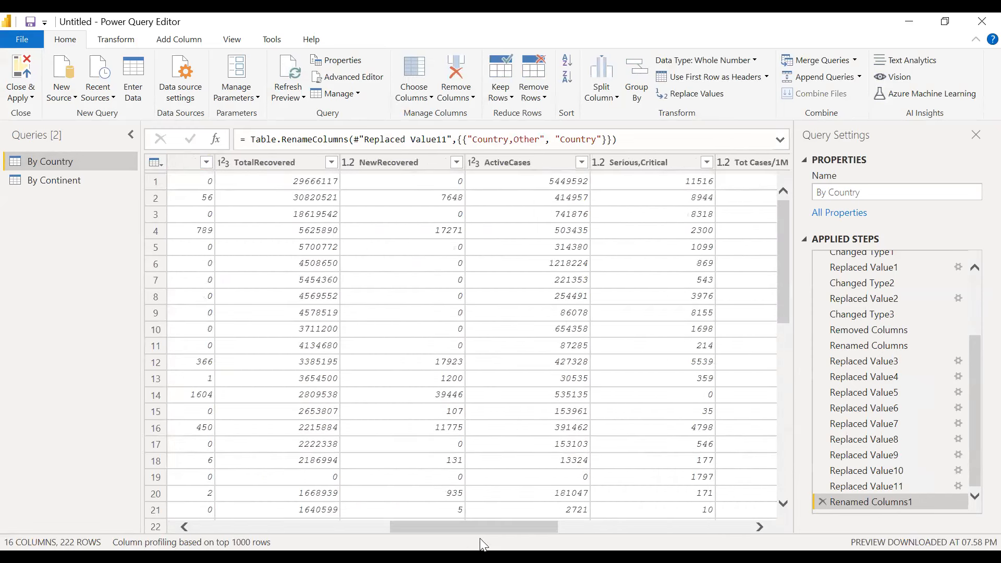
left_click(474, 163)
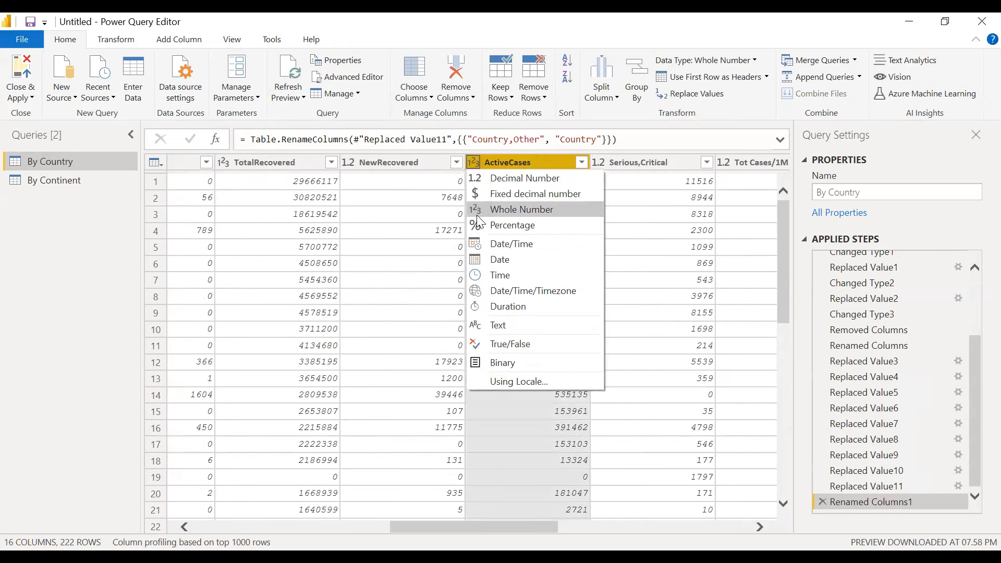
left_click(663, 42)
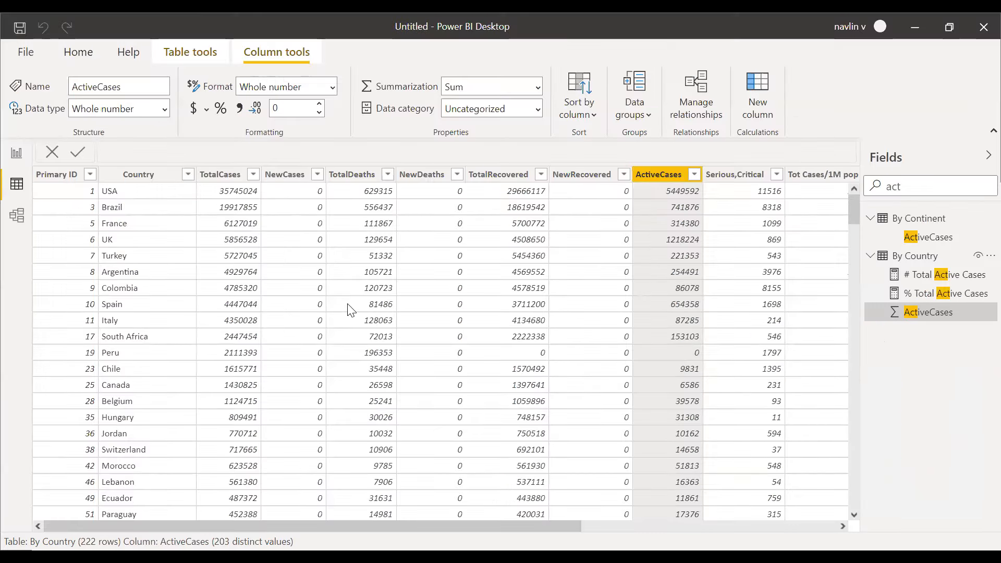
Step: Return to the report page, move the % Total Deaths card further right, and make the % Total Active Cases card taller
left_click(15, 154)
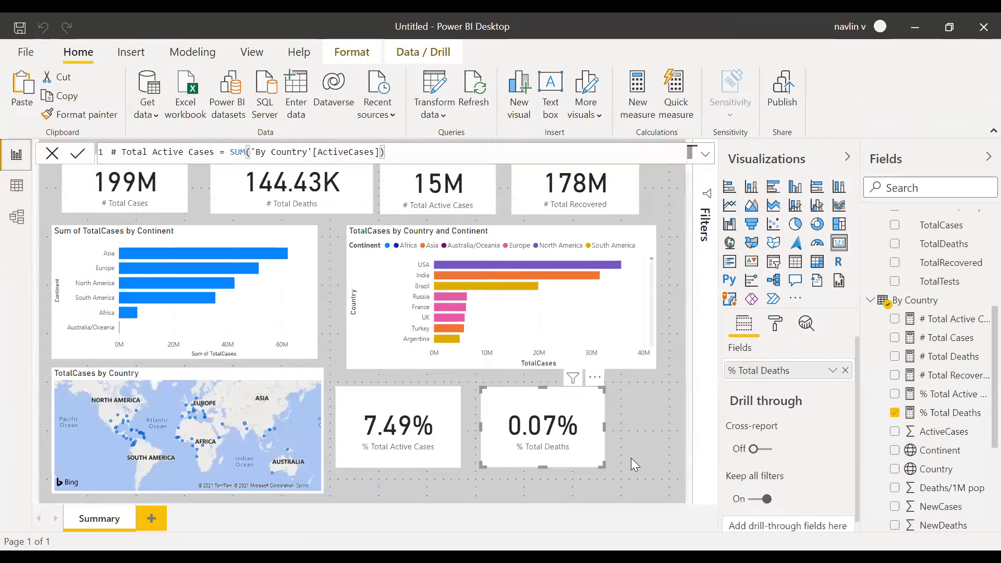
mouse_move(517, 398)
left_mouse_down()
mouse_move(536, 405)
mouse_move(499, 400)
left_mouse_up()
left_click_drag(386, 399, 334, 394)
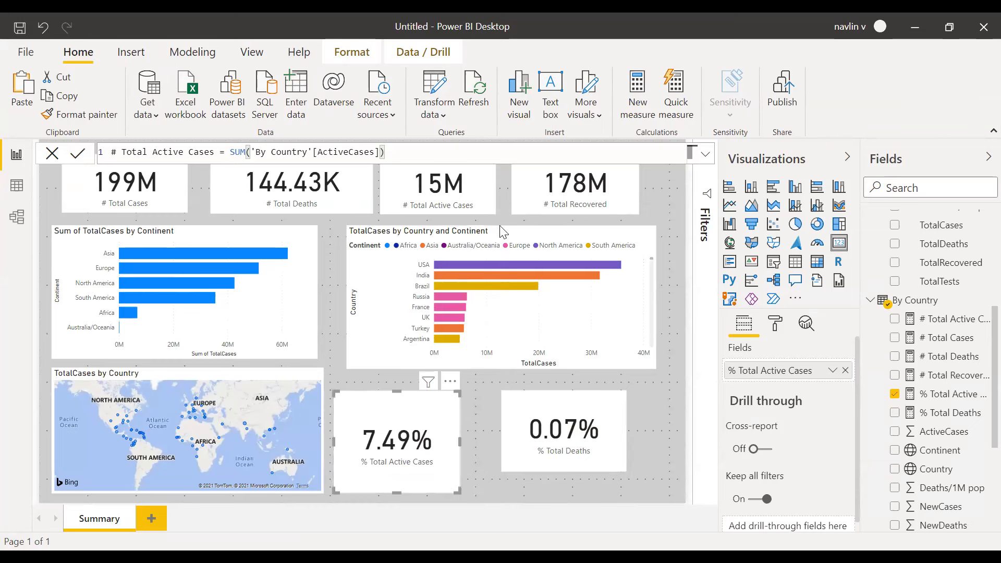
Step: Widen the TotalCases by Country and Continent chart, then shrink it from its upper-left corner to leave gaps around it
left_click(472, 237)
left_click_drag(470, 232, 458, 231)
left_click_drag(641, 365, 661, 366)
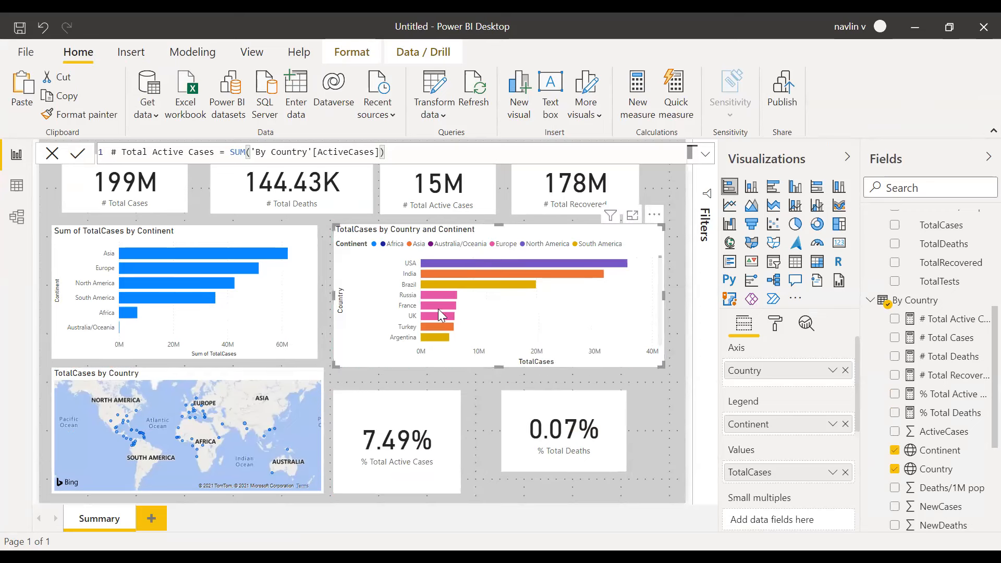
left_click(666, 184)
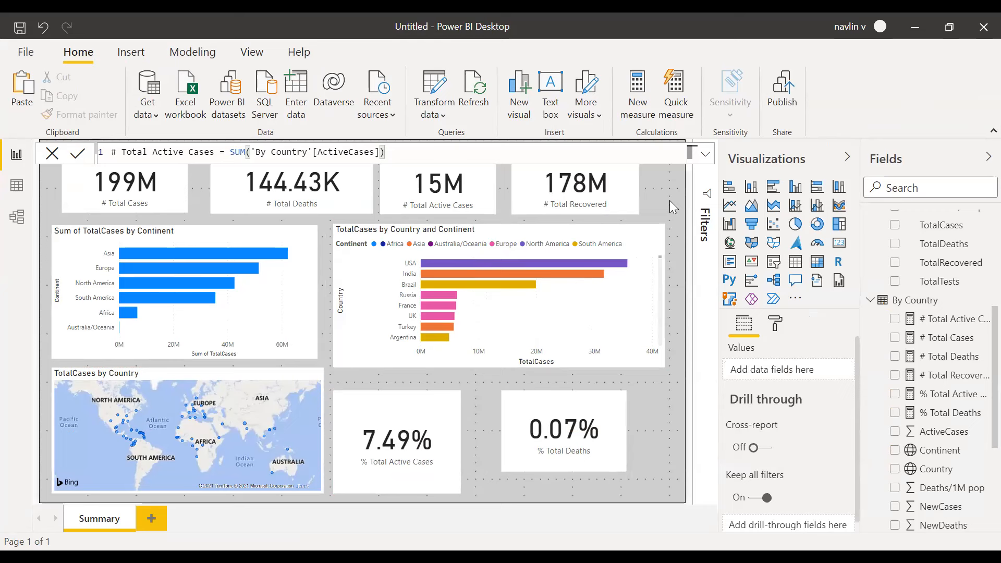
left_click(527, 152)
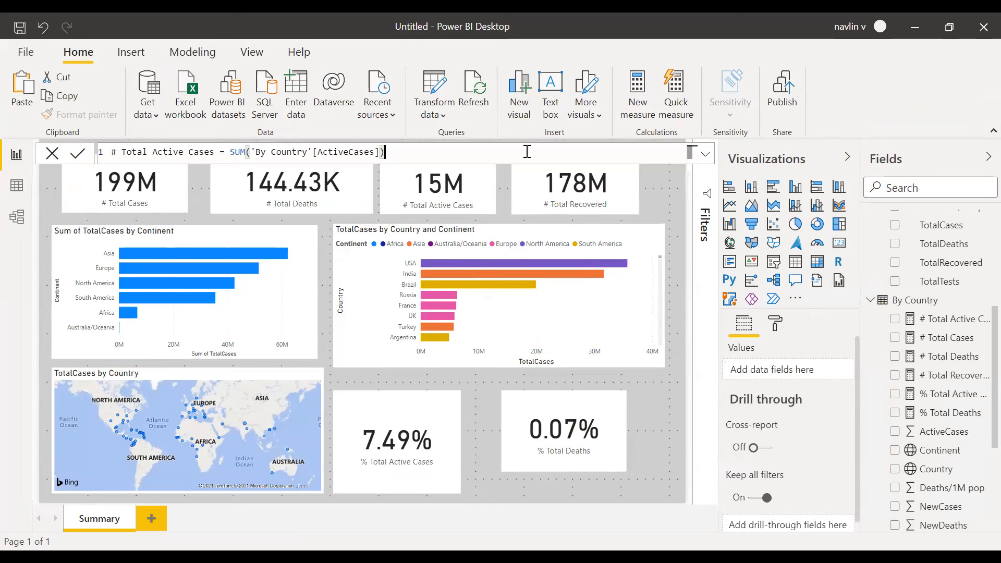
left_click(668, 190)
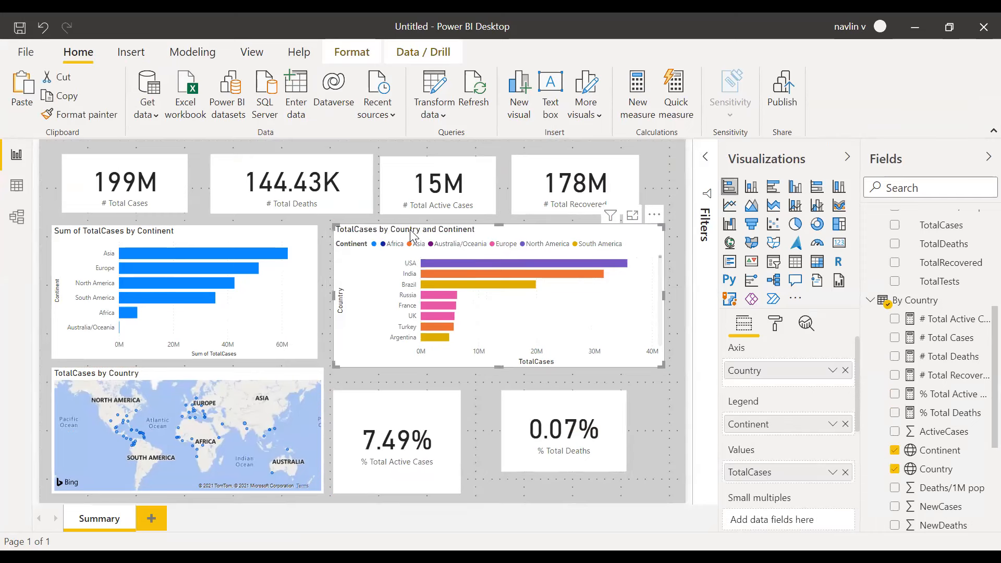
left_click_drag(335, 226, 363, 249)
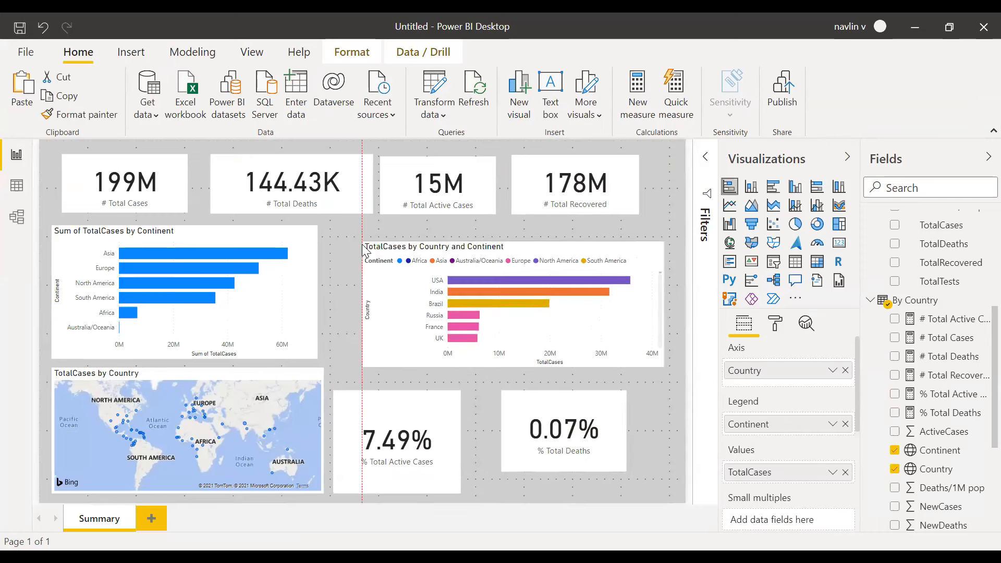
Step: Reduce the heights of the % Total Active Cases card and the TotalCases by Country map from their upper edges
left_click(267, 373)
left_click(334, 396)
mouse_move(333, 395)
left_mouse_down()
mouse_move(350, 399)
mouse_move(325, 403)
left_mouse_up()
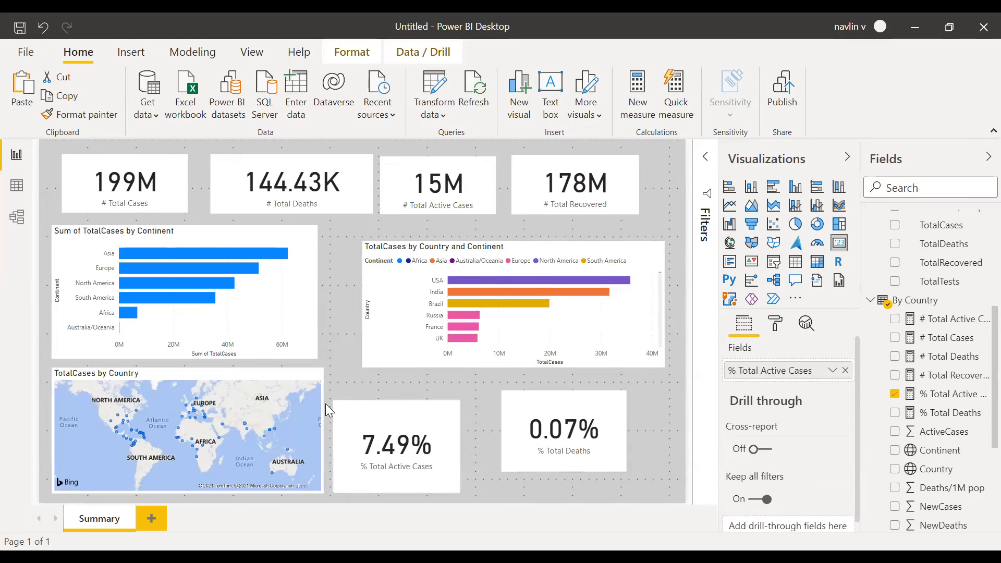
left_click(235, 371)
left_click_drag(186, 369, 181, 383)
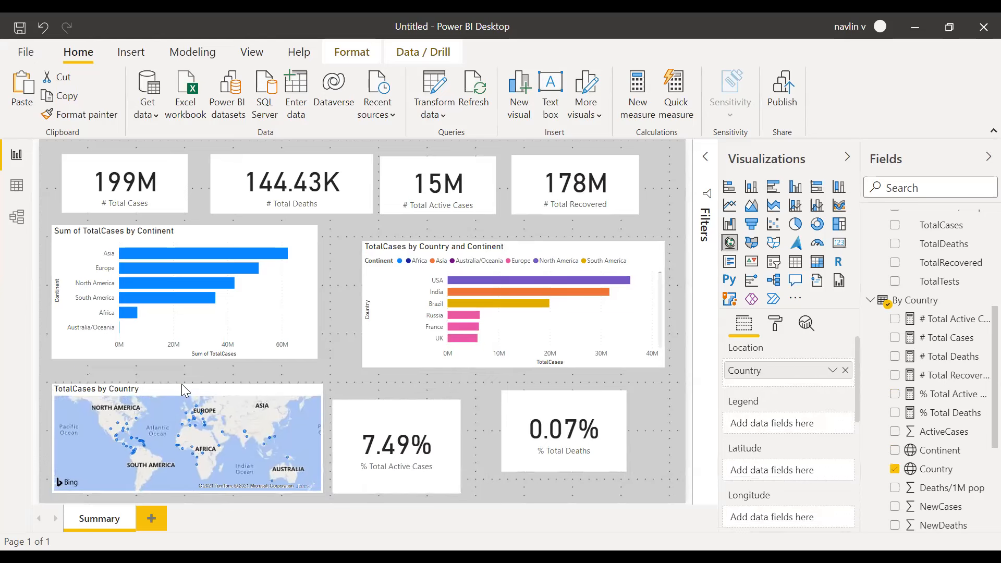
Step: Move the % Total Deaths card next to the % Total Active Cases card and enlarge it to the same height
left_click(400, 414)
left_click_drag(556, 398, 527, 409)
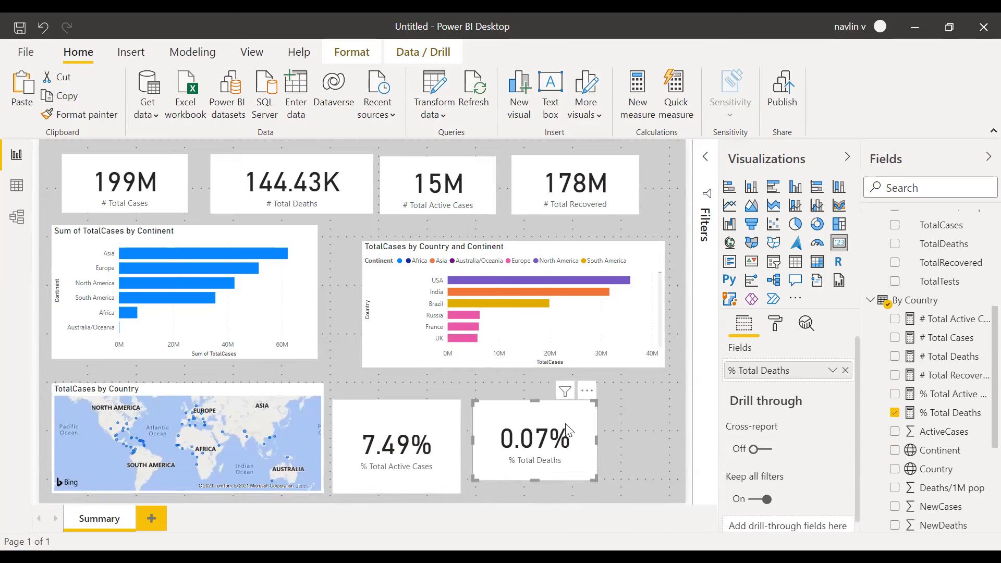
mouse_move(566, 392)
left_click_drag(593, 478, 603, 490)
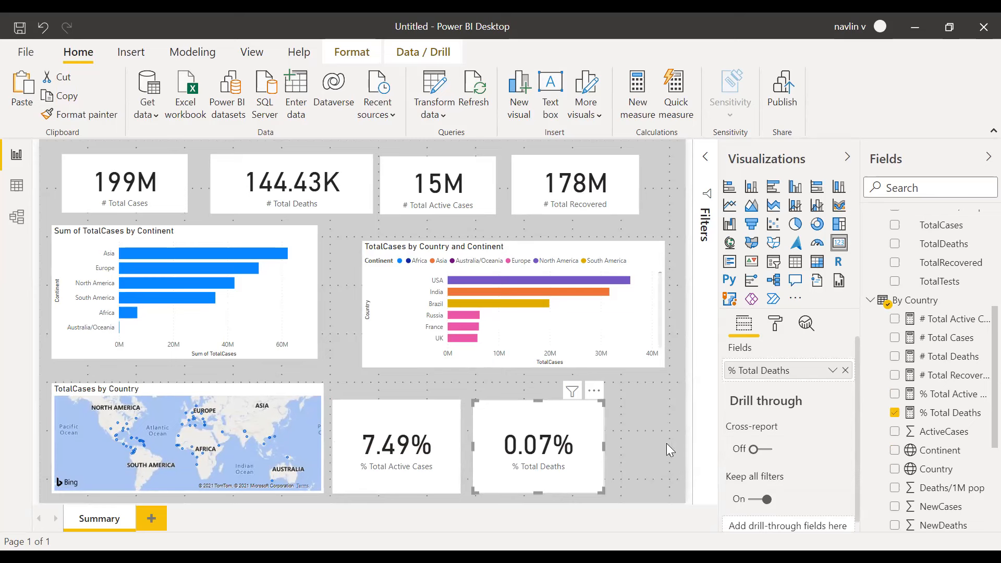
left_click_drag(597, 488, 604, 491)
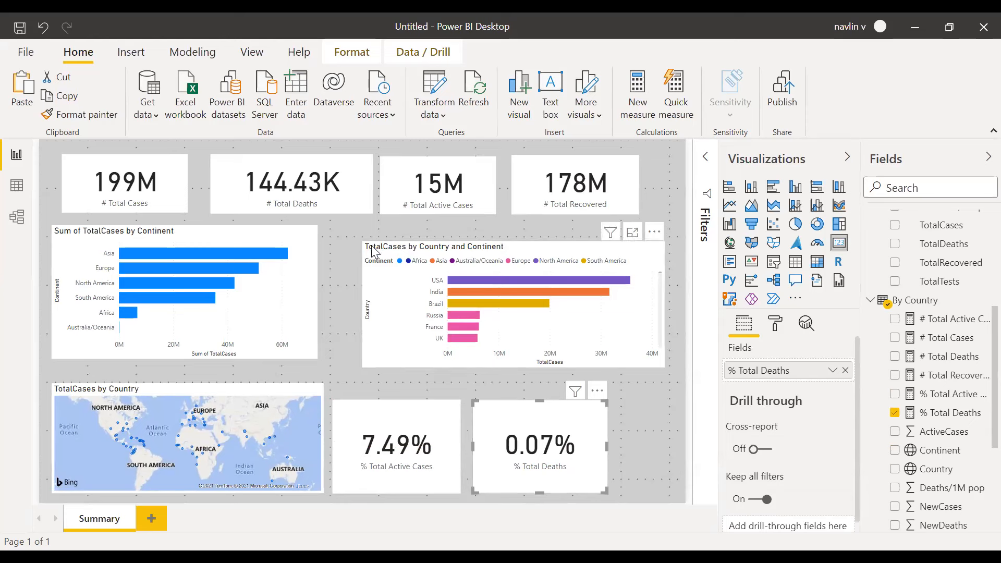
Step: Shift the TotalCases by Country and Continent chart up and left, enlarge it slightly, and narrow the map to the continent chart's width
left_click_drag(381, 249, 364, 238)
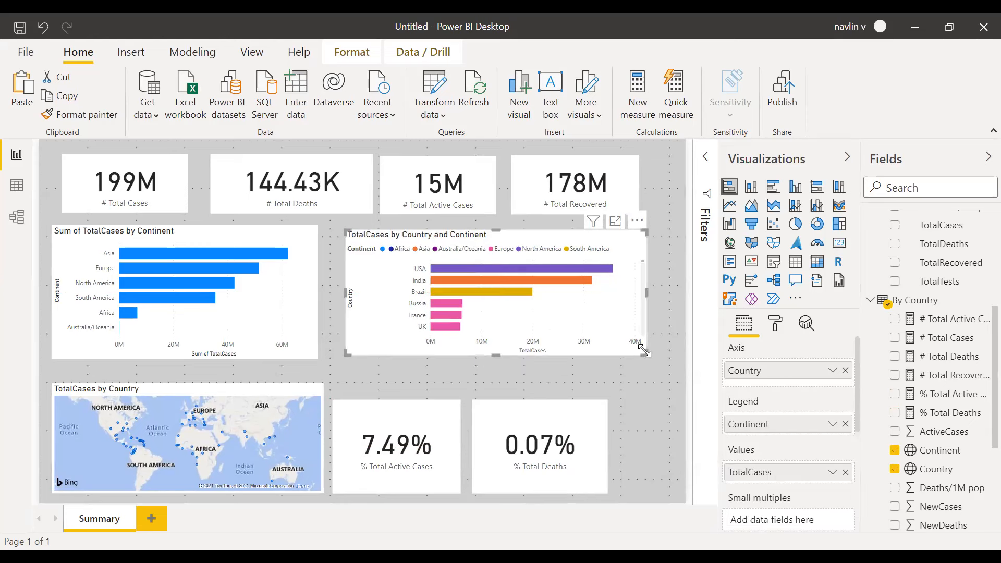
left_click_drag(650, 359, 656, 364)
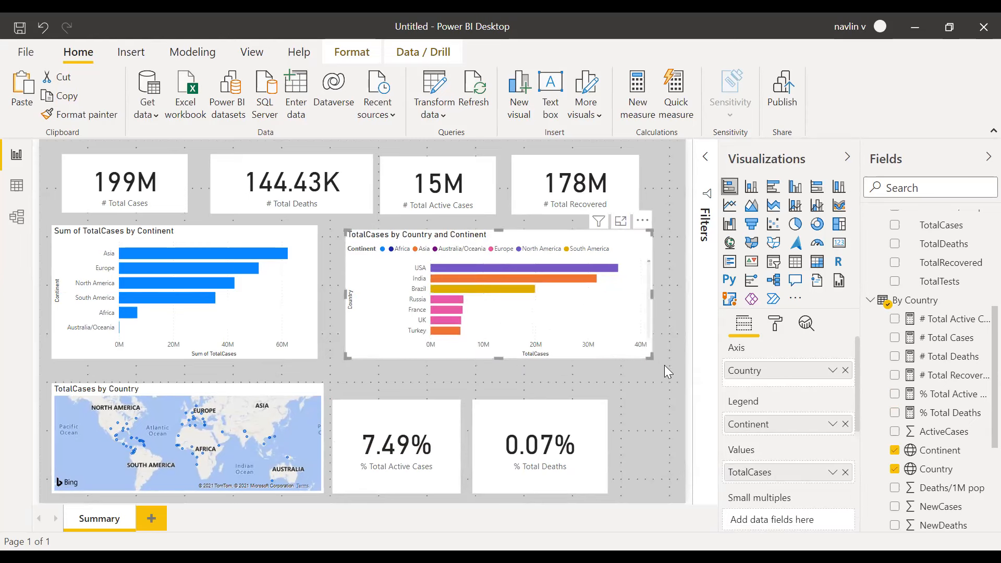
left_click_drag(470, 239, 468, 236)
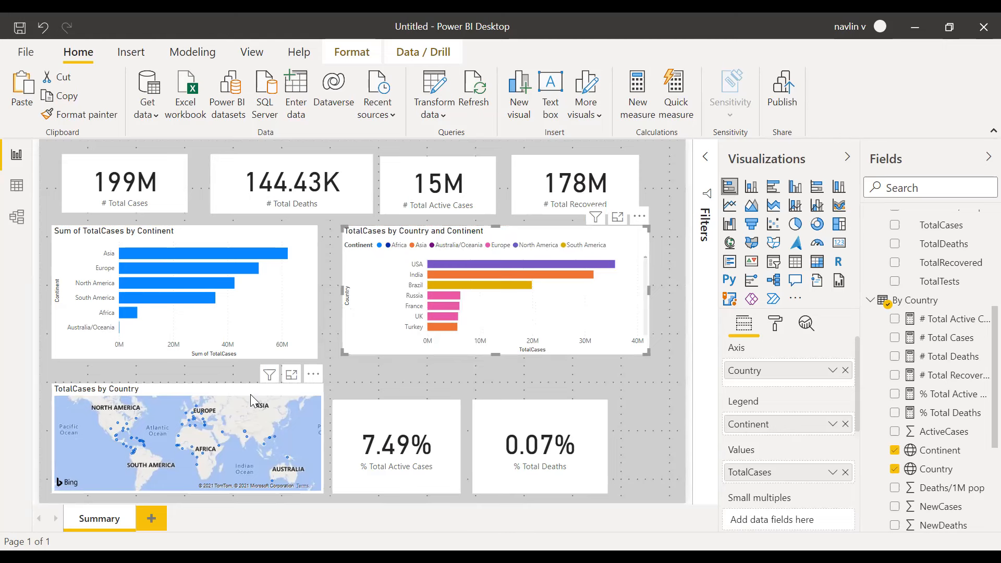
left_click(291, 440)
mouse_move(318, 488)
left_mouse_down()
mouse_move(302, 487)
mouse_move(314, 487)
left_mouse_up()
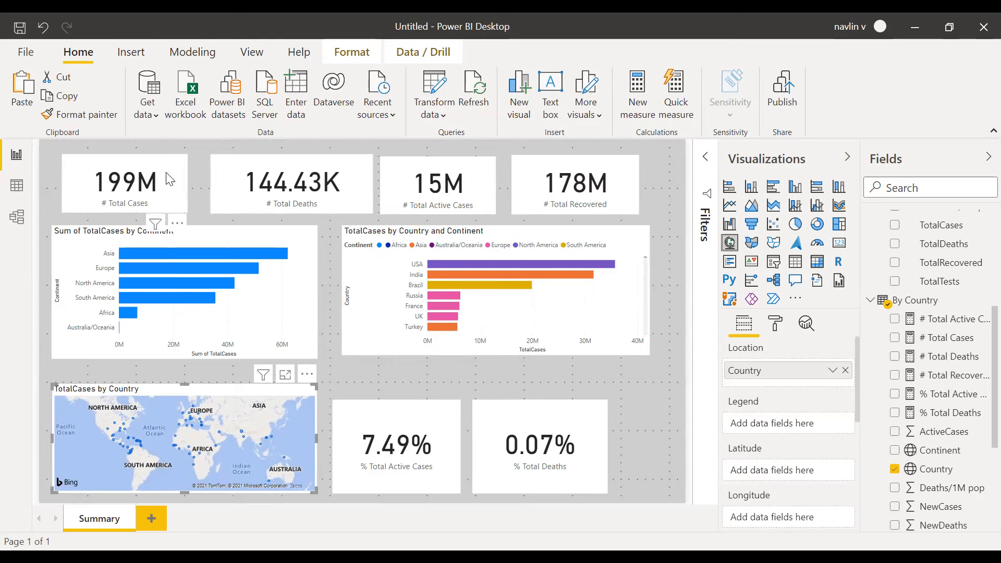
Step: Nudge the # Total Cases card and move both bar charts down to widen the gap below the total cards
left_click(128, 176)
left_click_drag(122, 179, 119, 183)
left_click(146, 236)
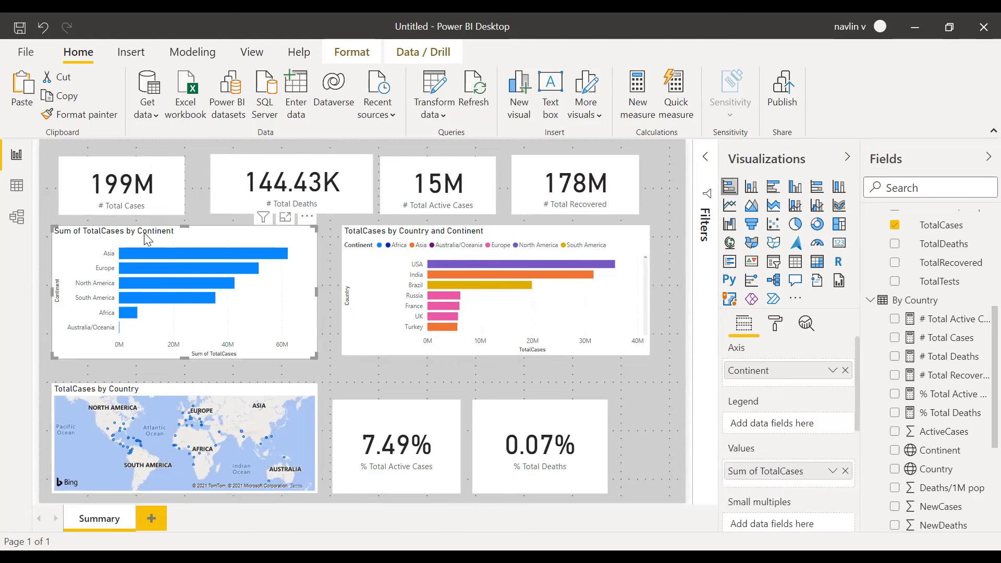
left_click_drag(137, 253, 138, 271)
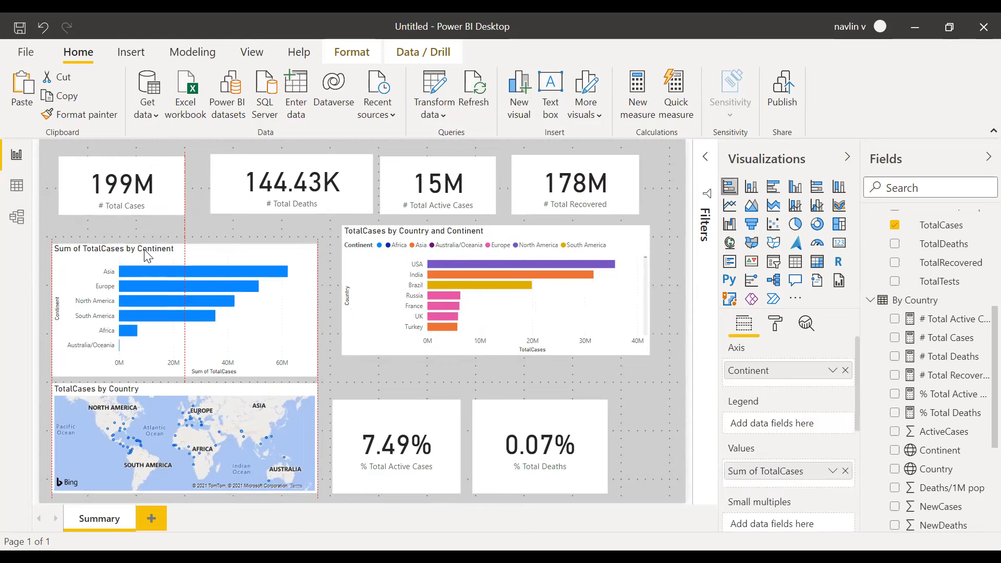
left_click(386, 242)
left_click_drag(439, 230, 440, 266)
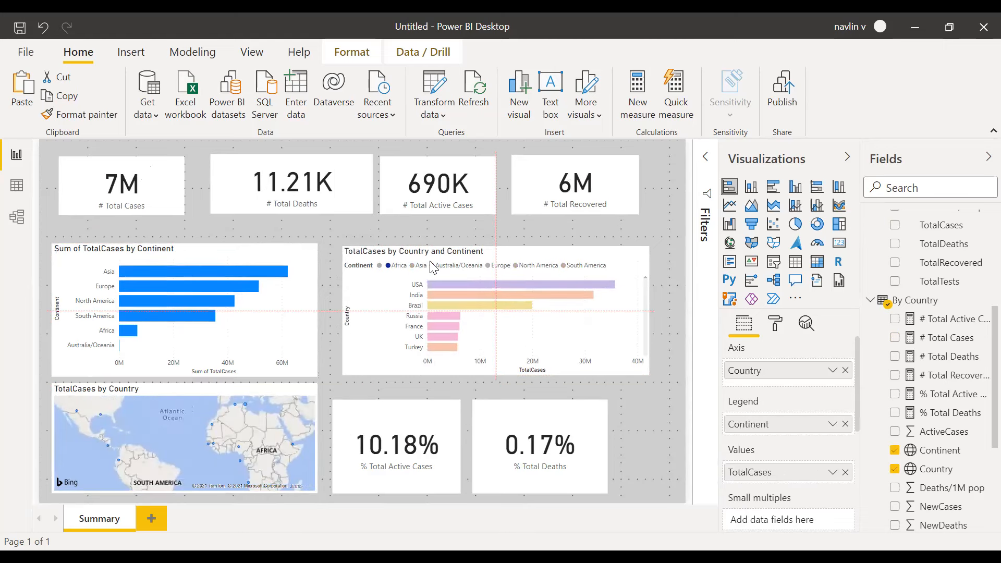
Step: Turn off the title of the Sum of TotalCases by Continent bar chart
left_click(167, 251)
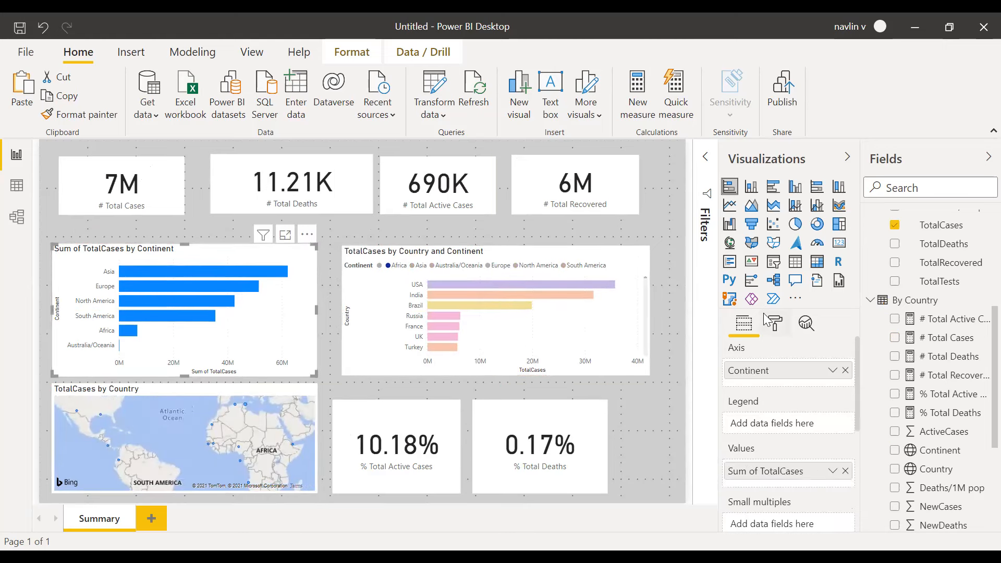
left_click(775, 323)
scroll(812, 458, "down", 3)
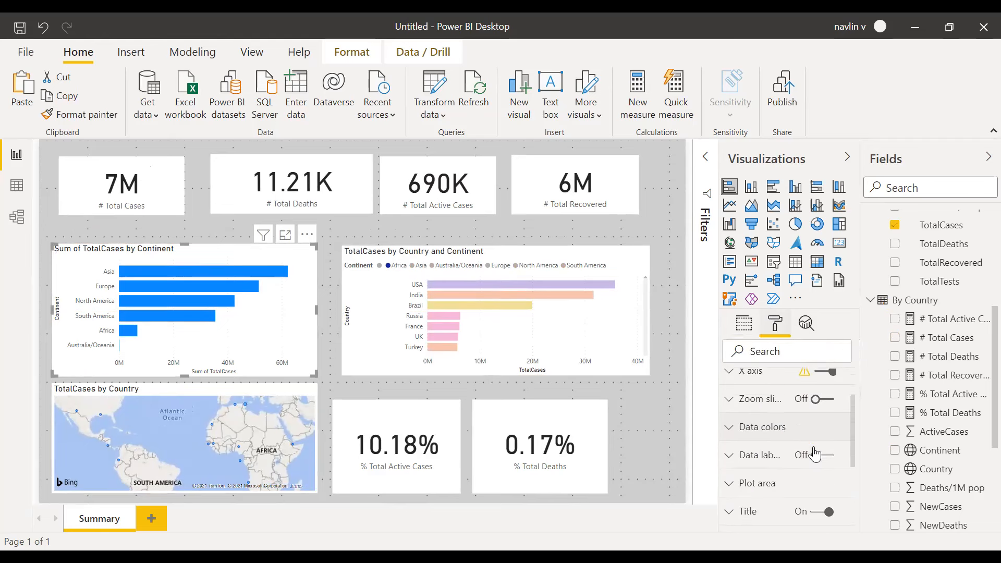
scroll(812, 459, "down", 2)
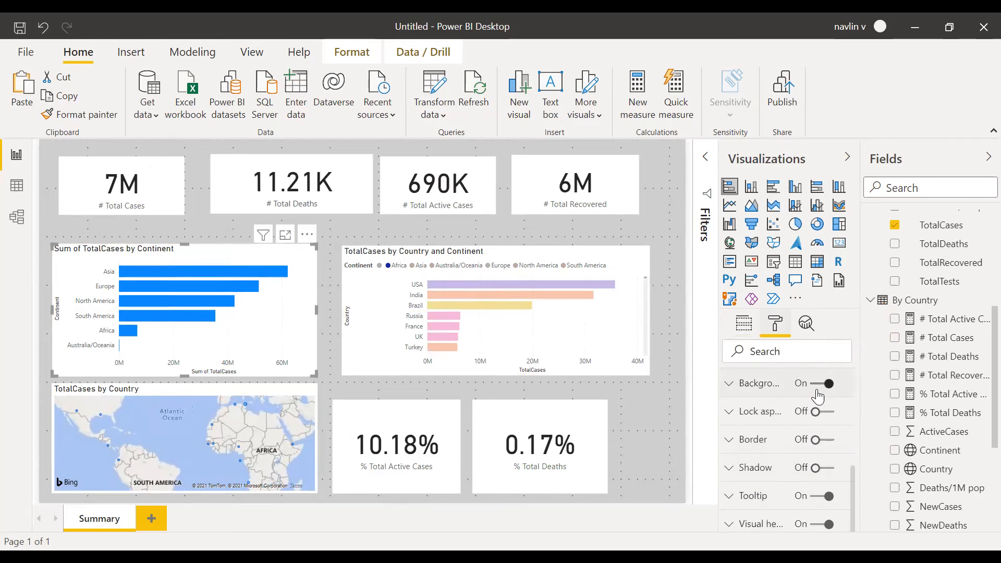
scroll(815, 414, "up", 1)
scroll(815, 422, "up", 1)
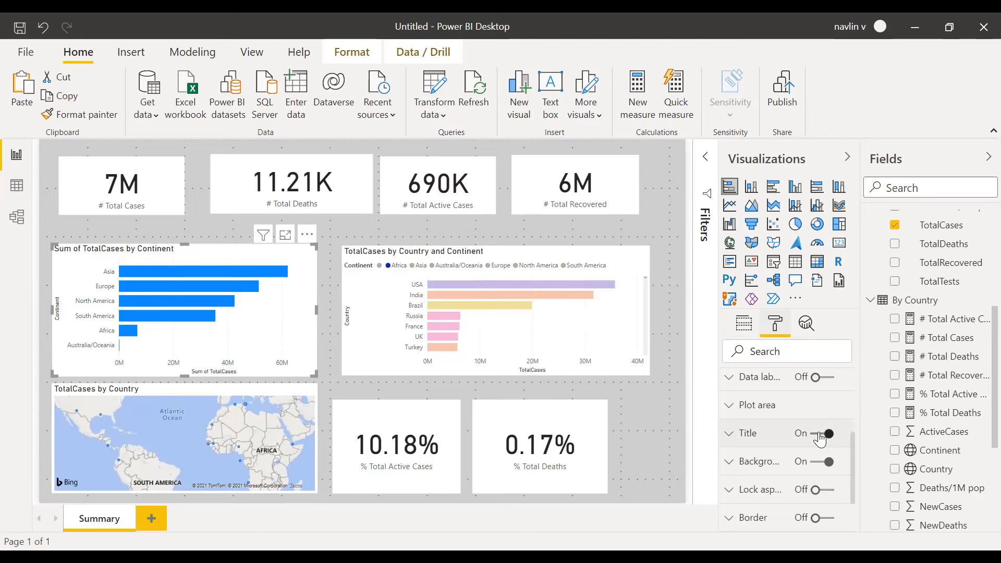
left_click(818, 435)
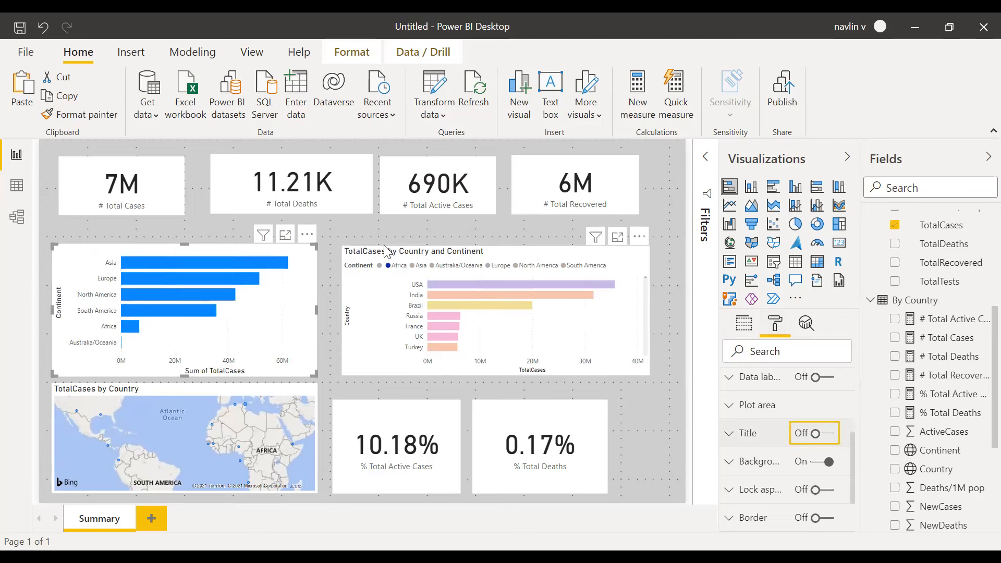
Step: Move the four total-count cards down and slightly left so they sit just above the bar charts
left_click_drag(110, 169, 95, 191)
left_click_drag(274, 165, 265, 184)
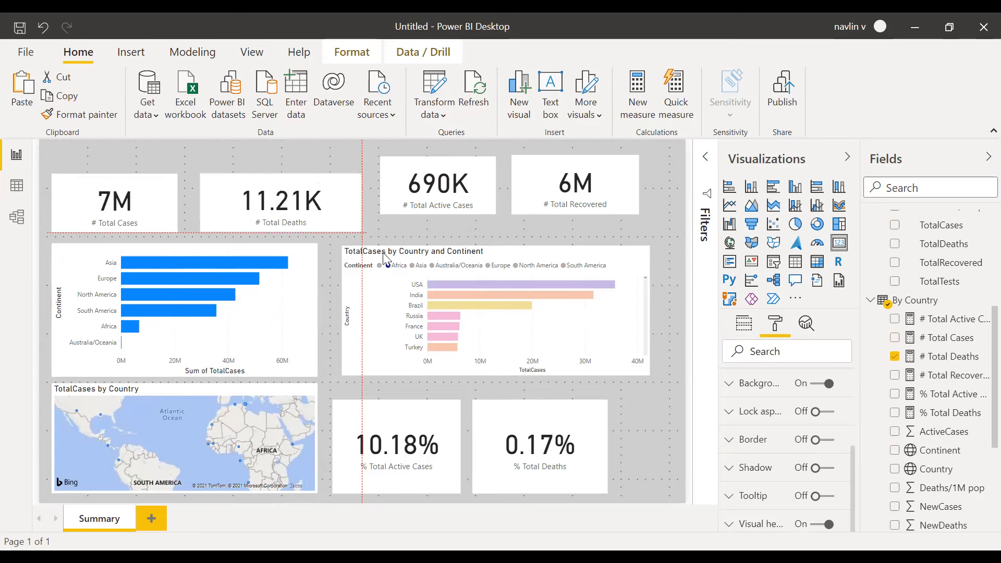
left_click_drag(413, 179, 406, 198)
left_click_drag(559, 160, 553, 181)
left_click(656, 215)
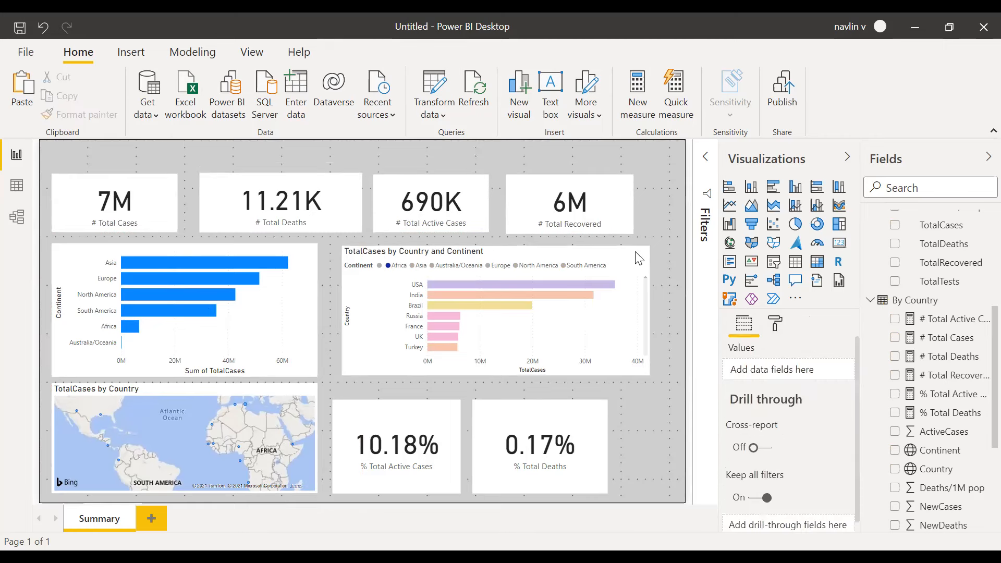
Step: Widen the TotalCases by Country and Continent chart slightly and align the % Total Deaths card with its right edge
left_click(636, 369)
left_click_drag(649, 375, 655, 376)
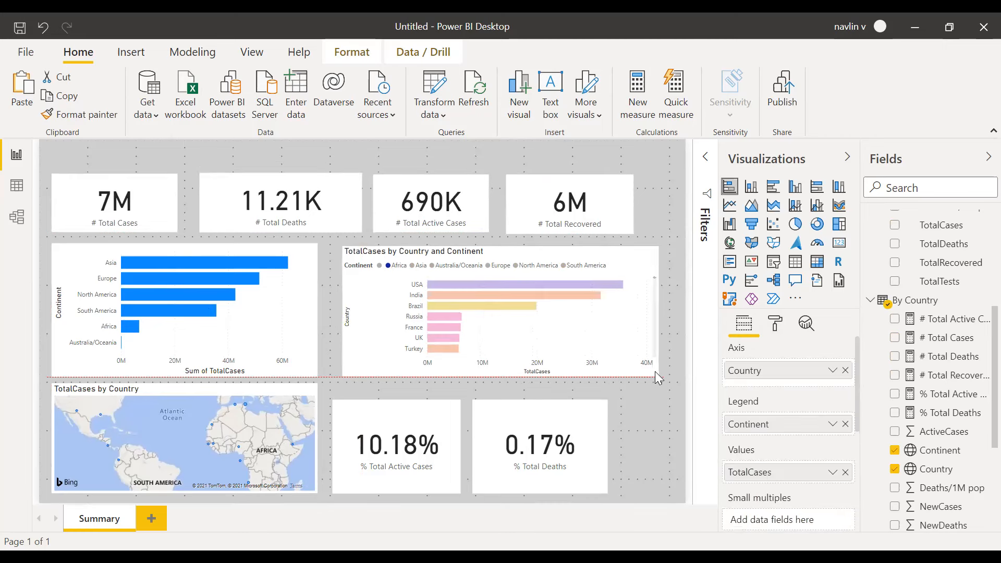
left_click(541, 410)
left_click_drag(541, 410, 586, 415)
Step: Widen the % Total Active Cases card and move it up slightly
left_click(442, 466)
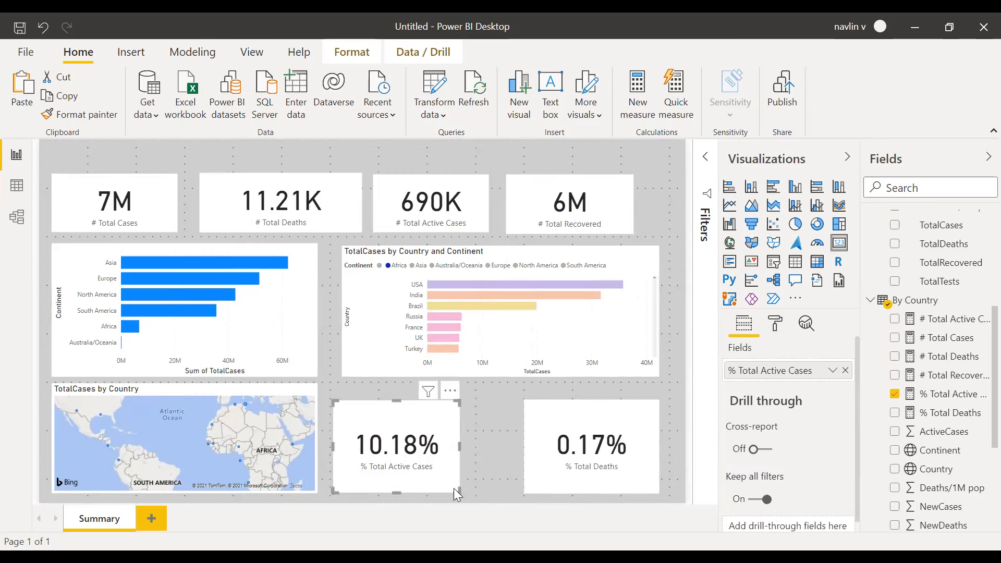
left_click_drag(458, 491, 473, 490)
left_click_drag(360, 411, 359, 404)
left_click(346, 151)
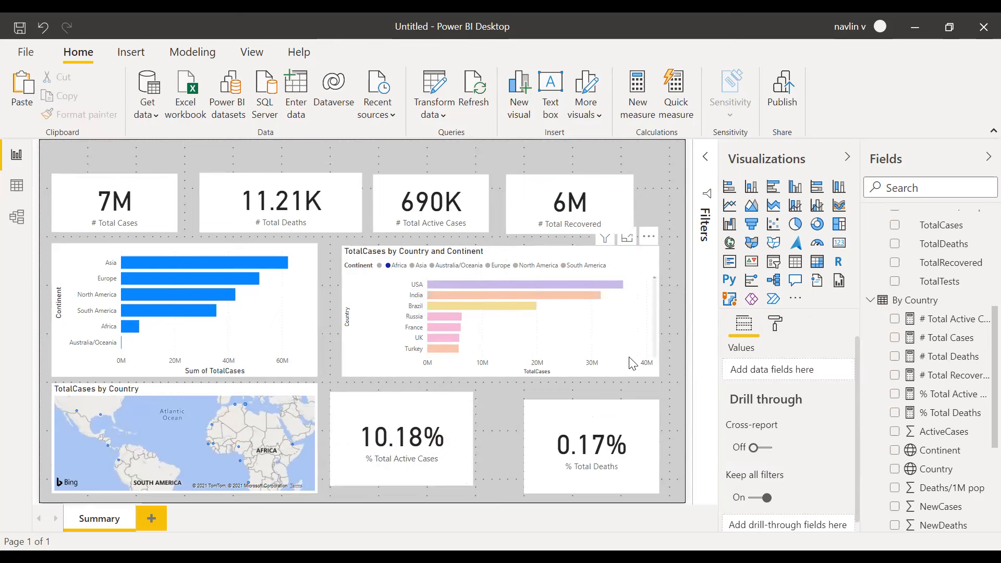
Step: Clear the Africa cross-filter from the report visuals and collapse the By Country and By Continent tables
left_click(652, 373)
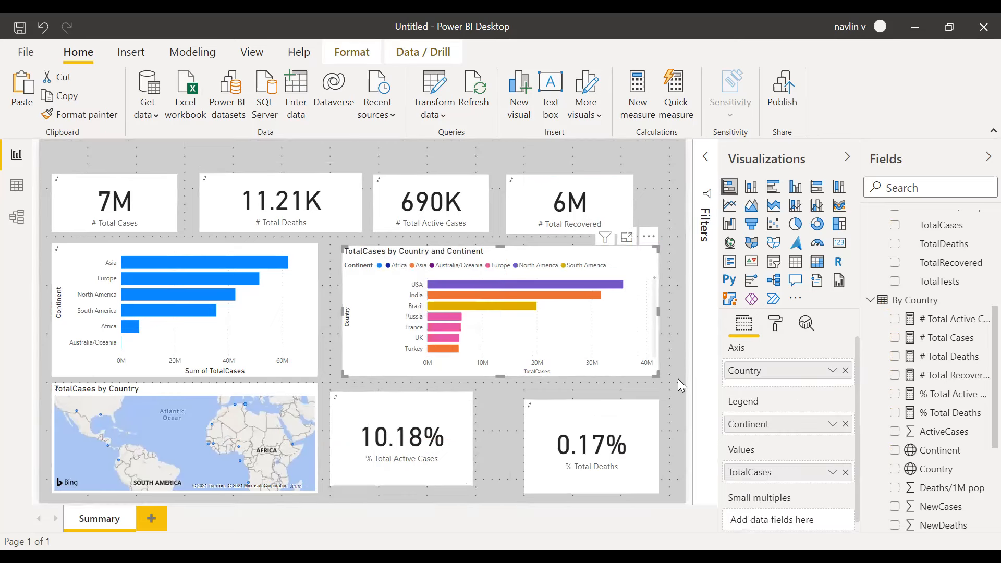
left_click(672, 374)
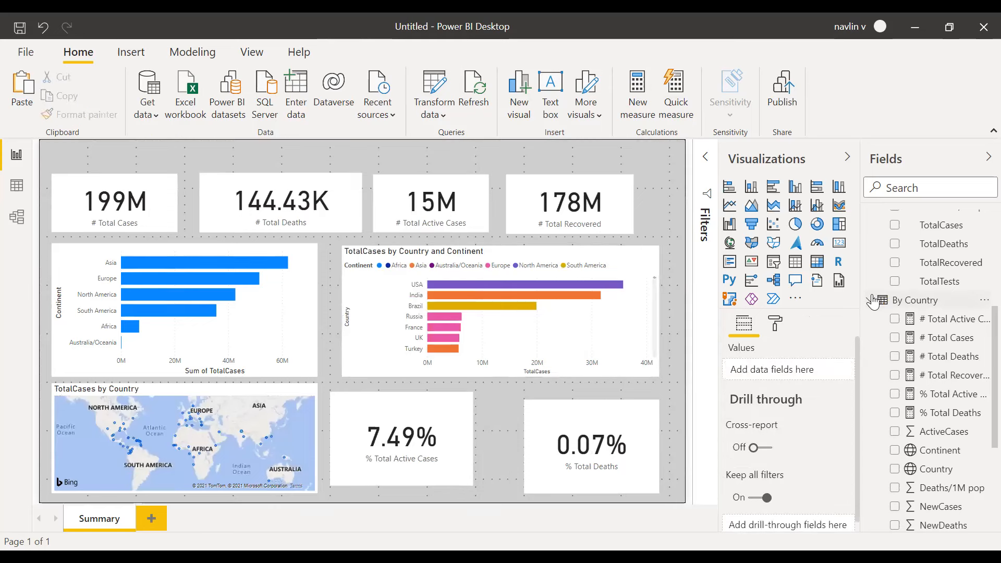
left_click(870, 300)
left_click(870, 220)
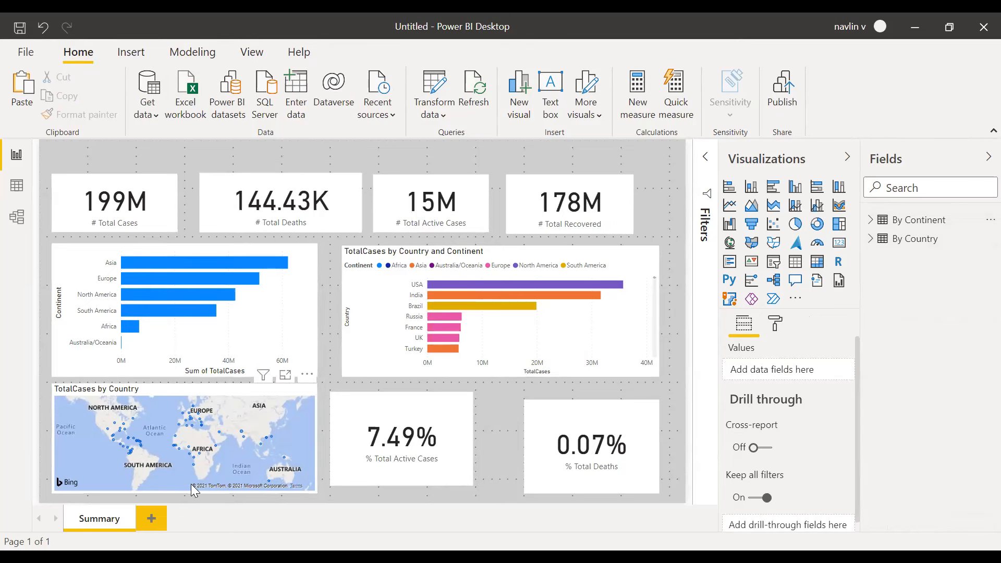
Step: Add a new report page with an empty table visual, enlarge it, and position it near the page's upper-left area
left_click(157, 517)
left_click(795, 261)
left_click_drag(128, 153, 236, 193)
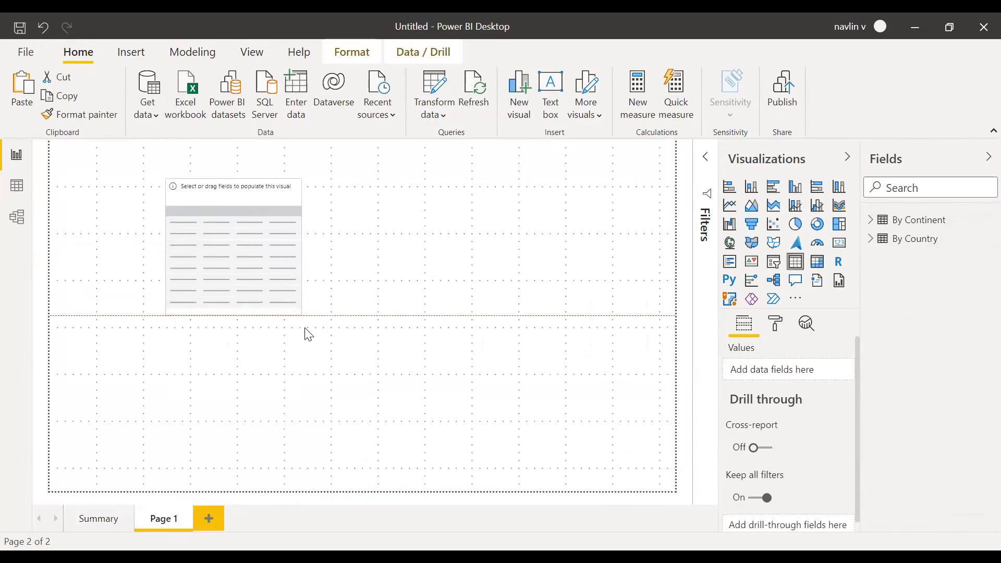
left_click_drag(294, 312, 364, 346)
left_click_drag(227, 196, 181, 190)
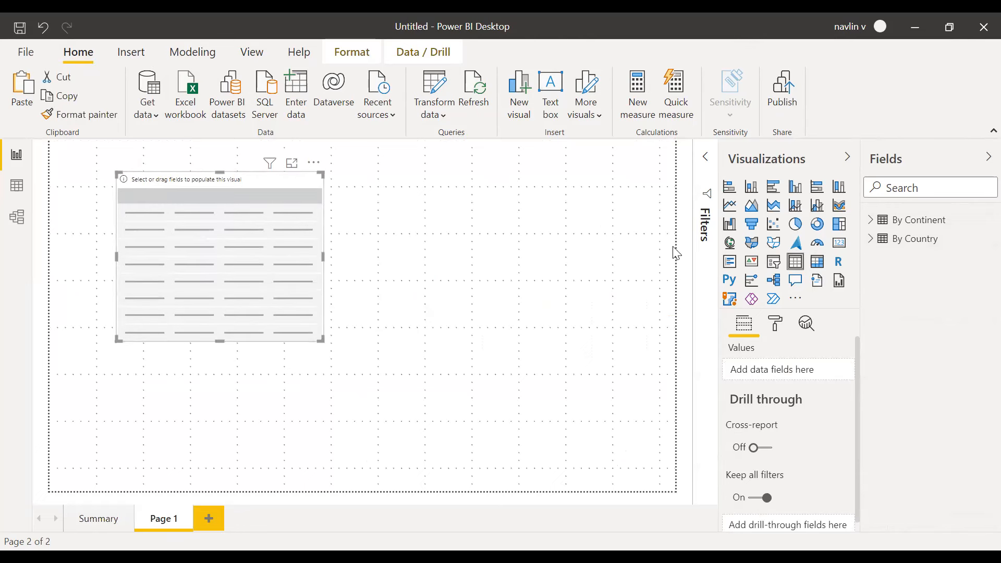
Step: Add the Continent and TotalCases fields from By Continent to the table visual and enlarge the table
left_click(870, 220)
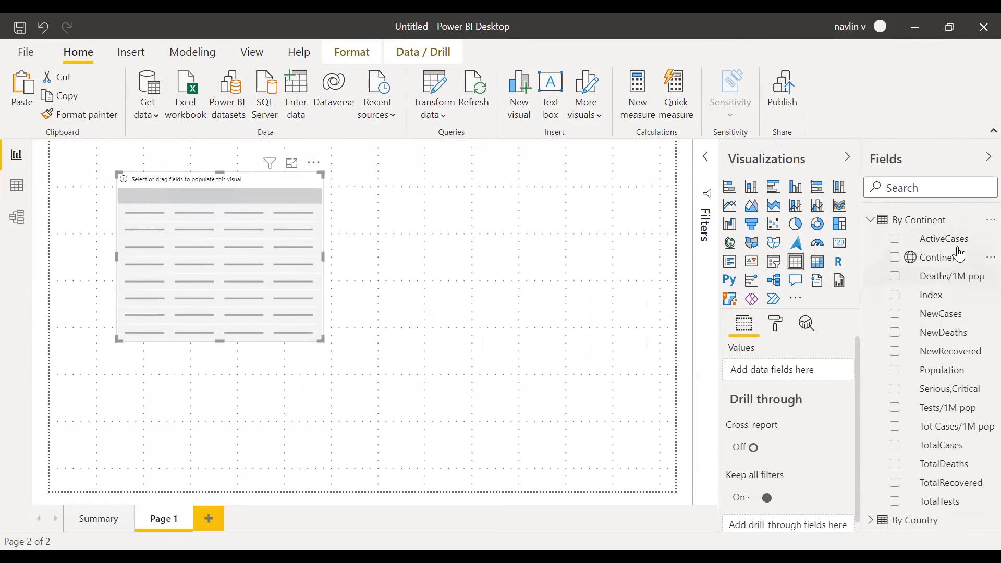
left_click_drag(933, 258, 784, 363)
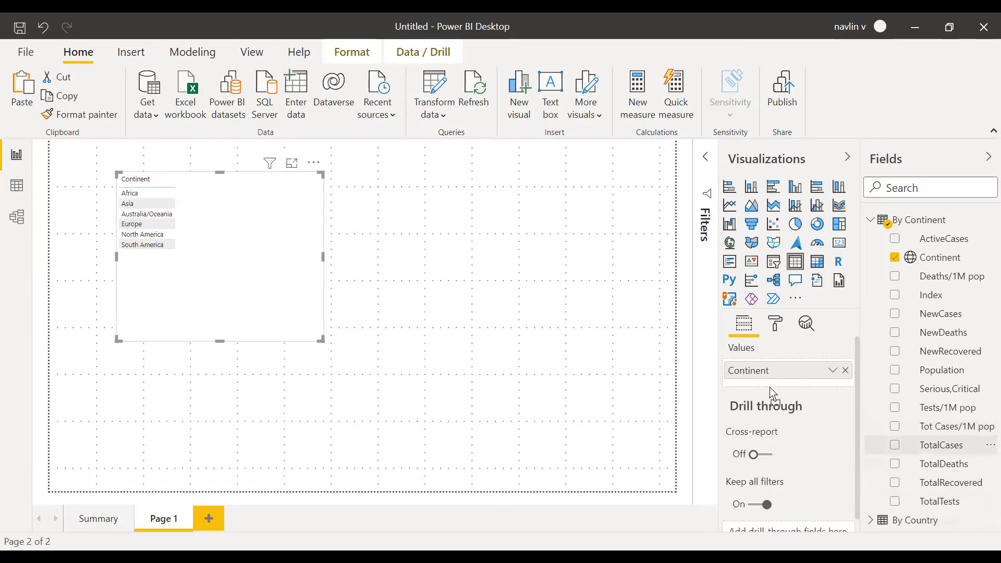
left_click_drag(774, 394, 773, 394)
left_click_drag(322, 339, 337, 367)
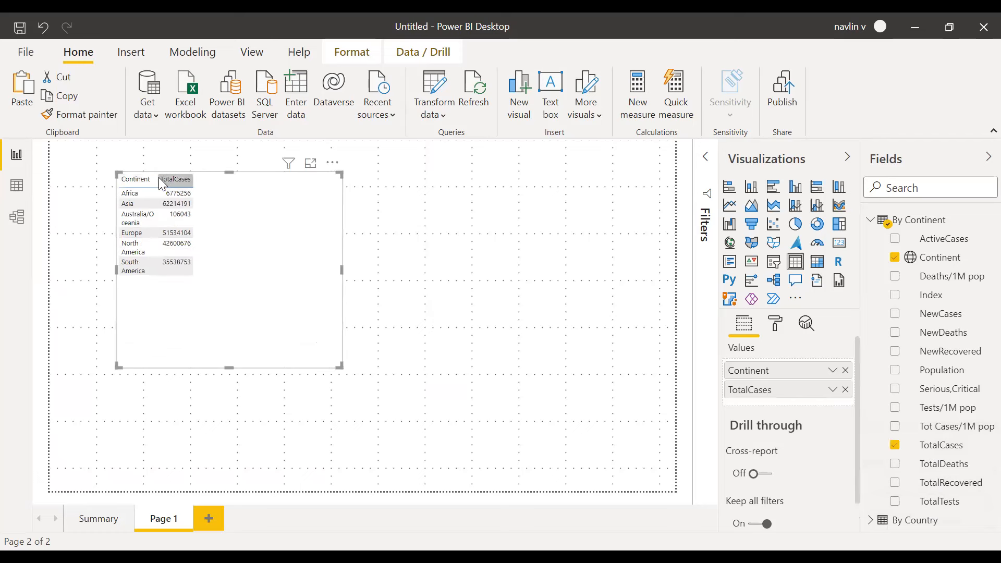
Step: Widen the Continent and TotalCases columns of the table and sort it by TotalCases in descending order
left_click_drag(157, 180, 248, 199)
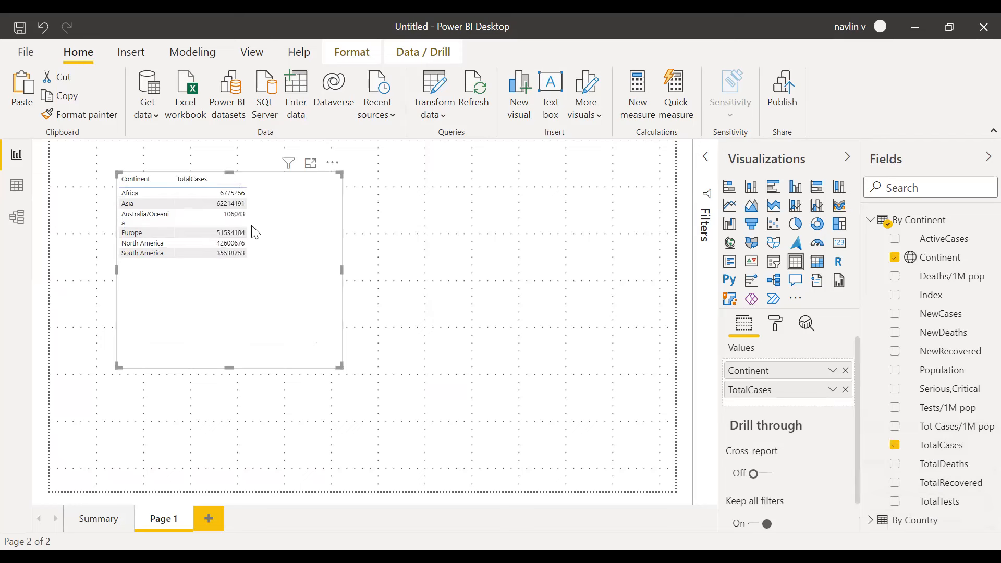
left_click(332, 163)
mouse_move(430, 310)
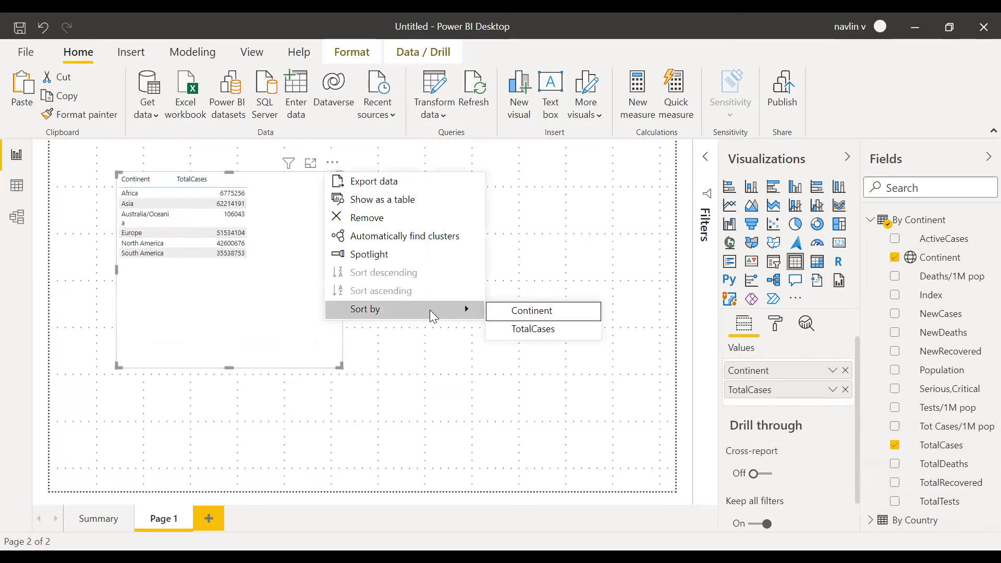
left_click(530, 334)
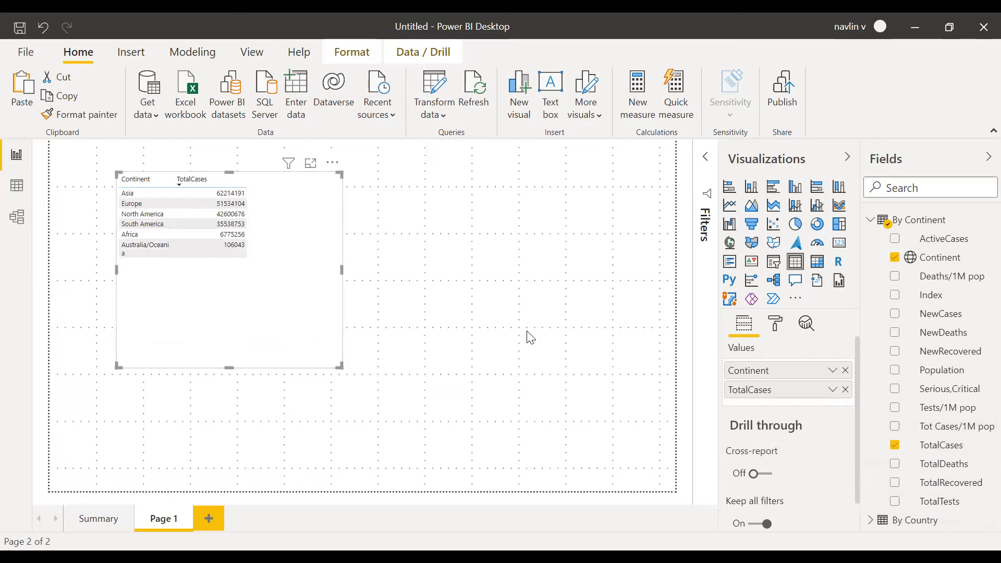
Step: Format the TotalCases field of By Continent with thousands separators and check the Asia bar's value on the Summary page
left_click(940, 452)
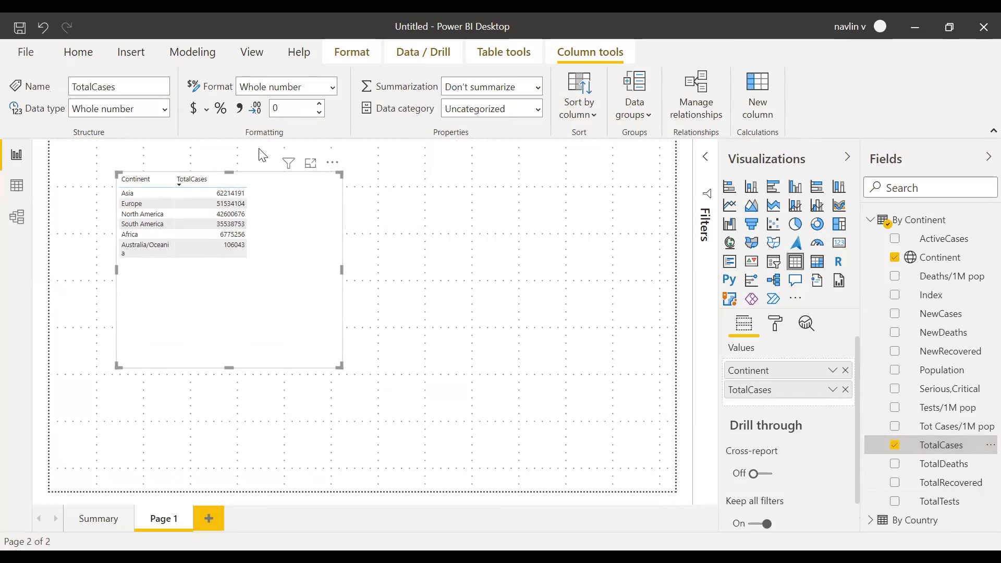
left_click(81, 520)
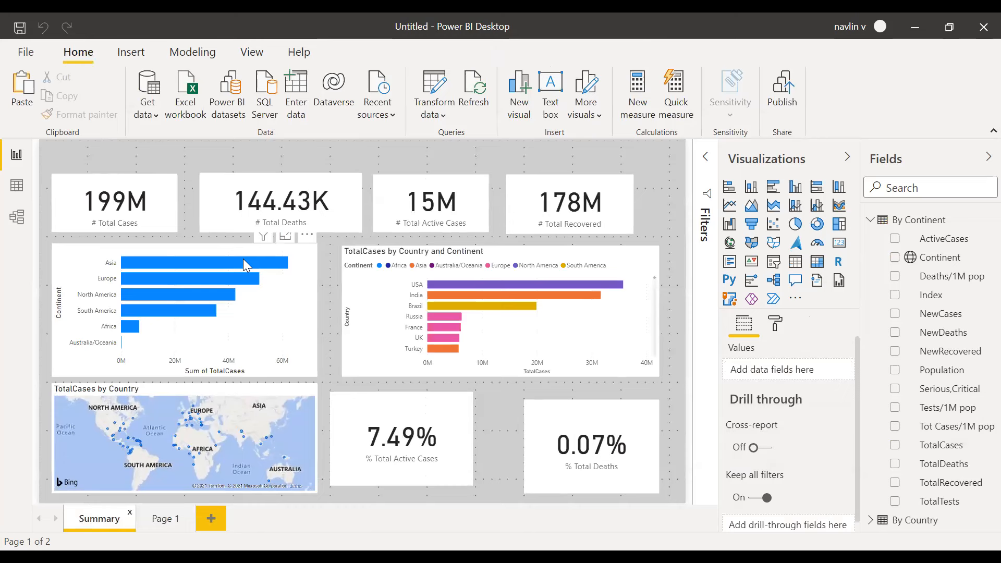
mouse_move(243, 258)
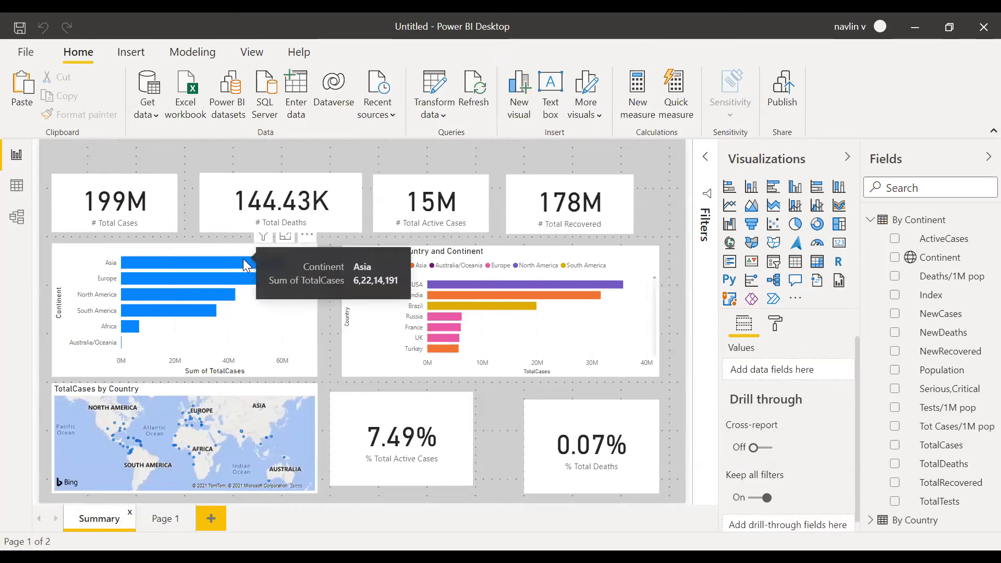
Step: Return to Page 1 and shrink the continent table visual slightly in width and height
left_click(155, 522)
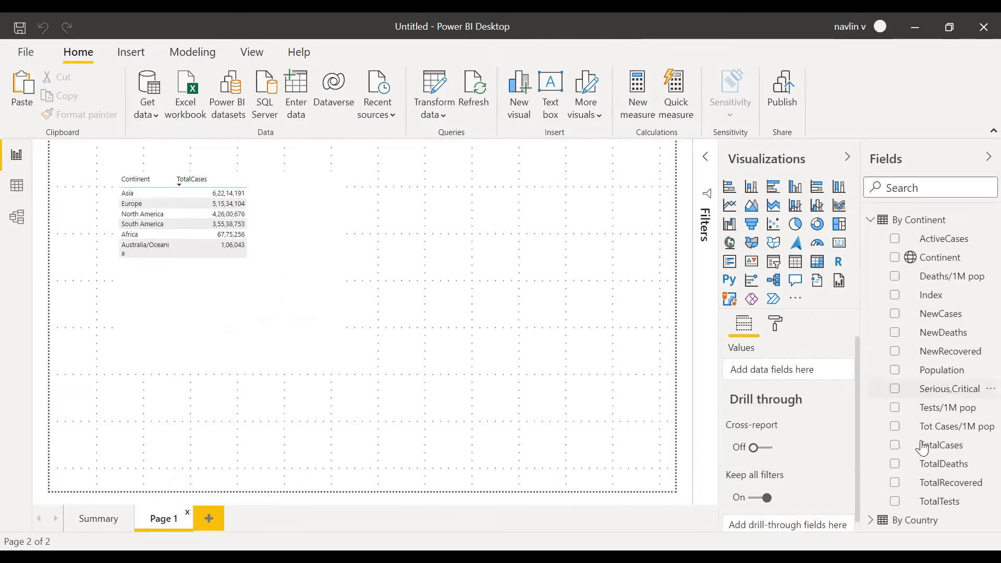
left_click(281, 188)
left_click_drag(336, 367, 306, 353)
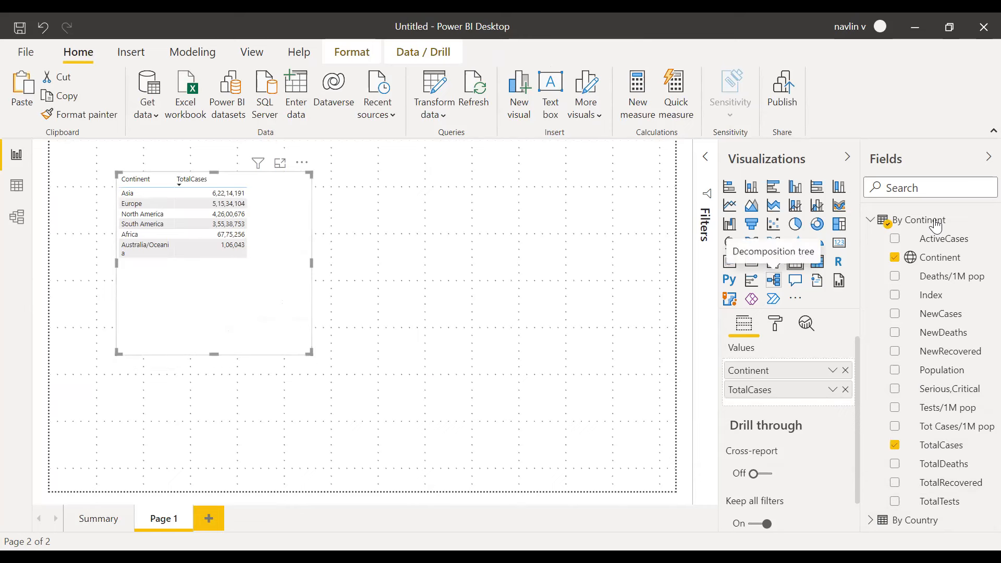
Step: Widen the table visual of continents and total cases on Page 1
right_click(932, 220)
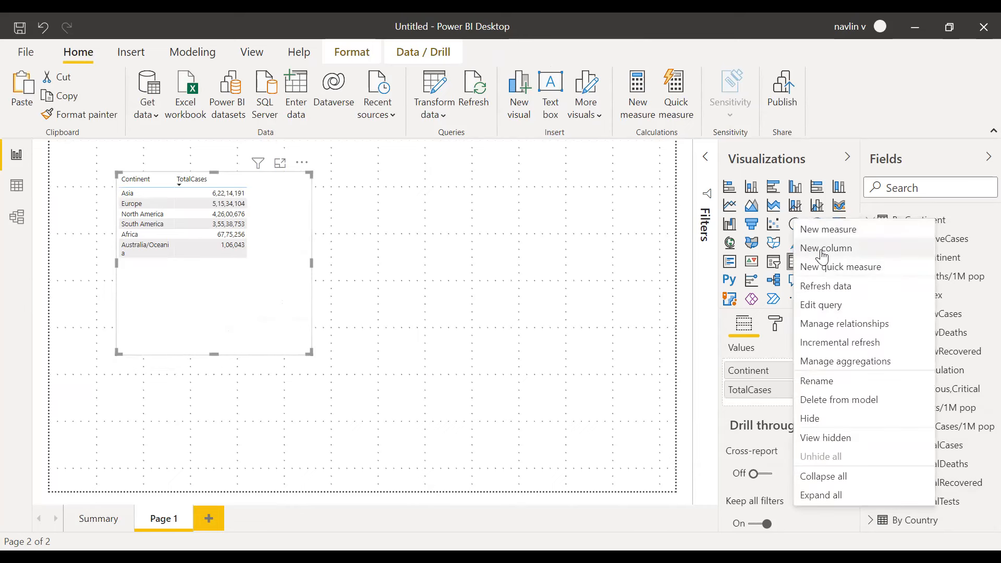
left_click(506, 301)
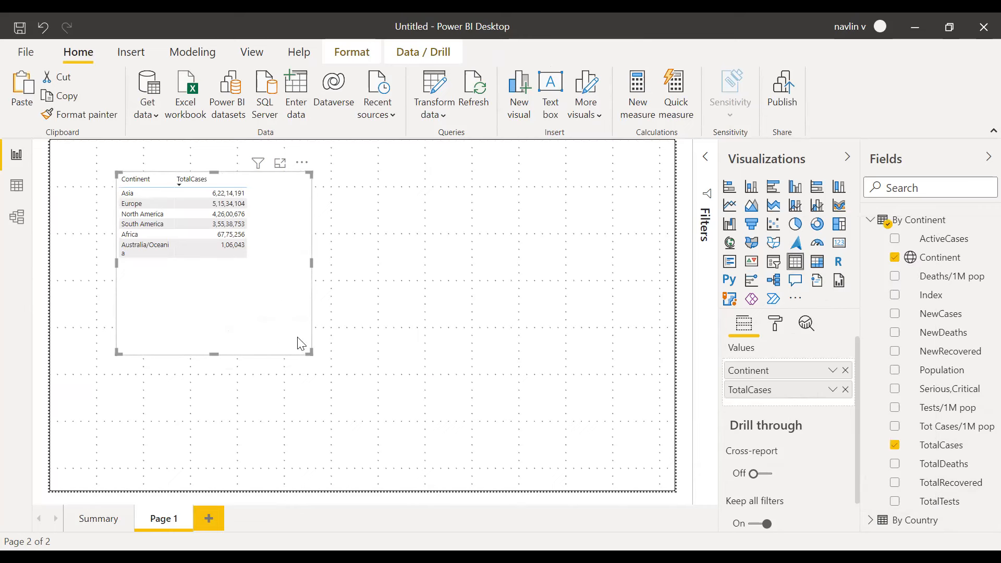
left_click_drag(311, 353, 388, 360)
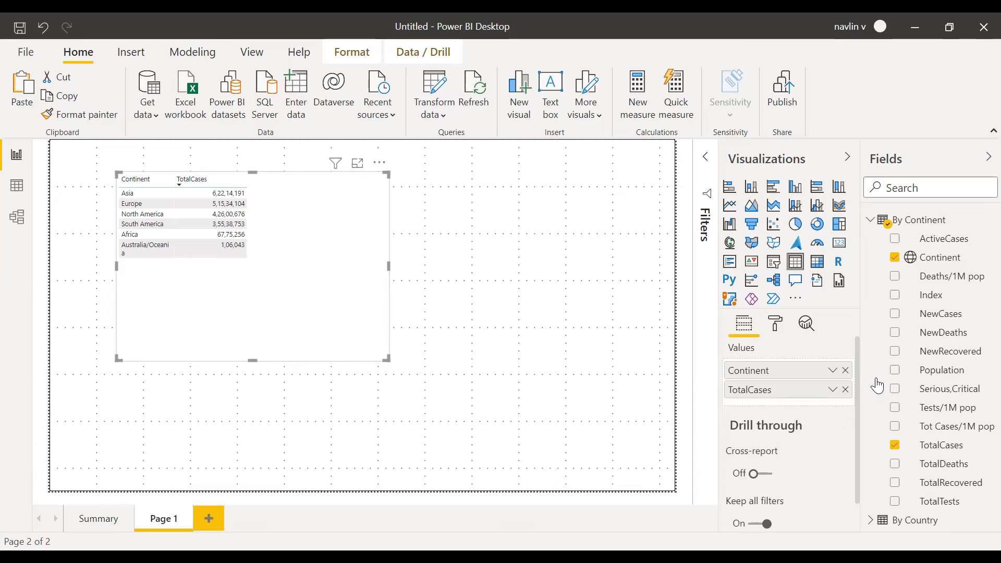
Step: Open the By Continent query in the Power Query Editor, look through its columns and return to the report
right_click(917, 228)
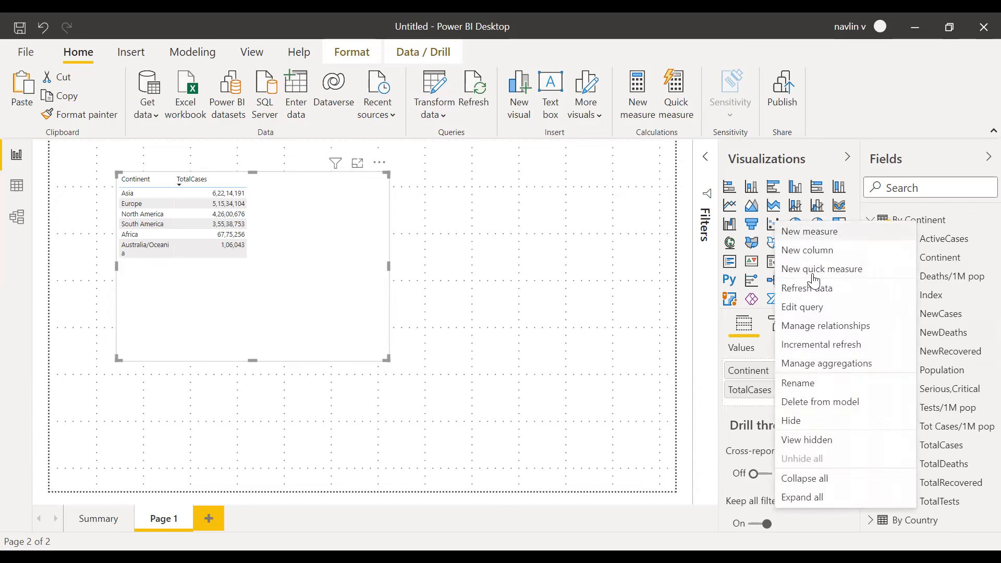
left_click(801, 313)
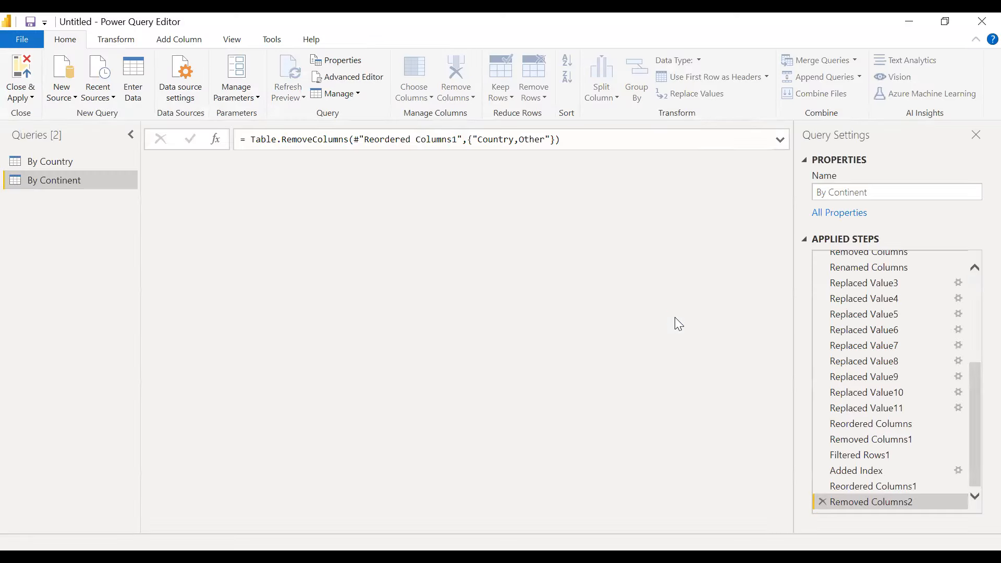
left_click(408, 527)
left_click_drag(470, 527, 230, 524)
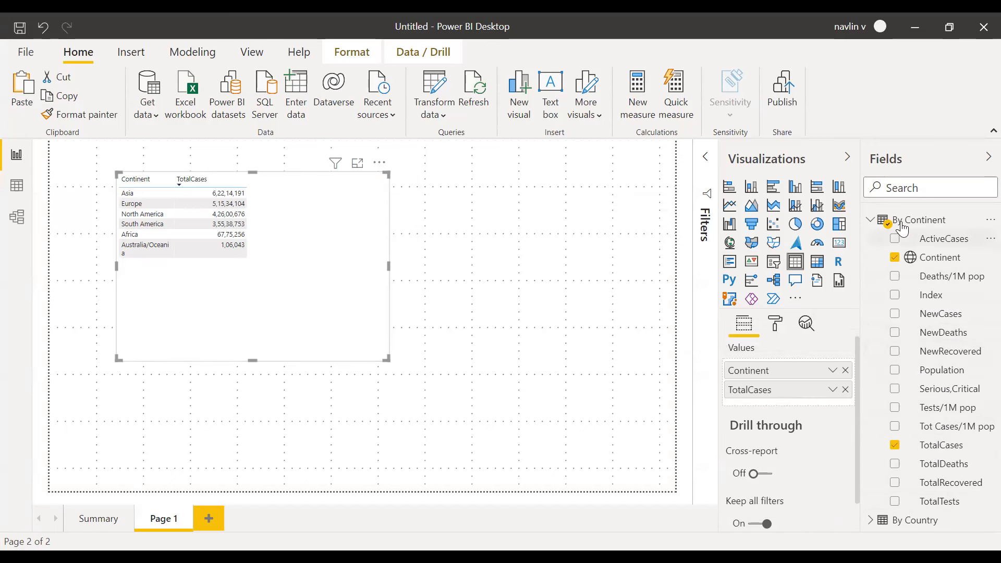
Step: Examine the available fields of the By Continent and By Country tables
left_click(870, 221)
left_click(870, 239)
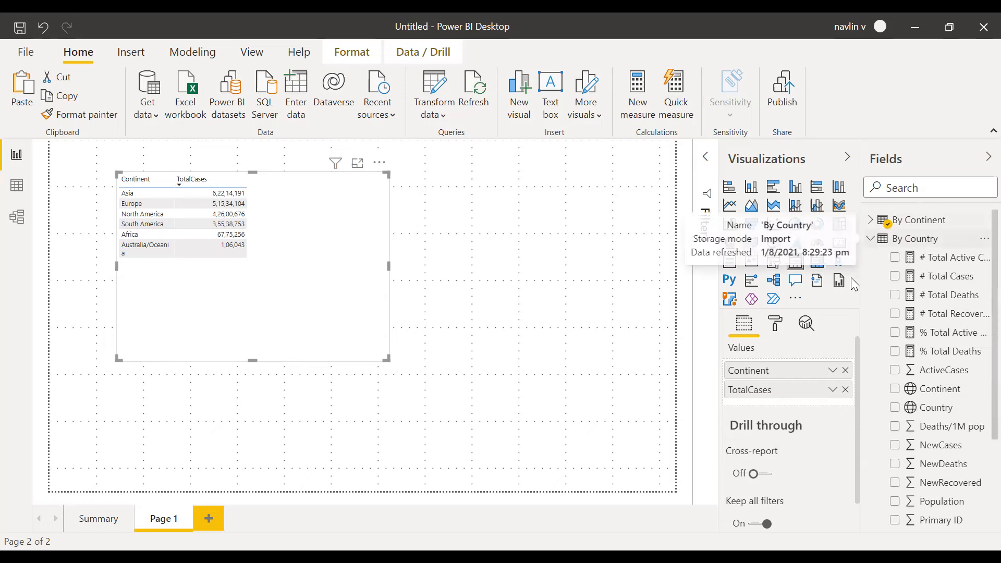
left_click(870, 220)
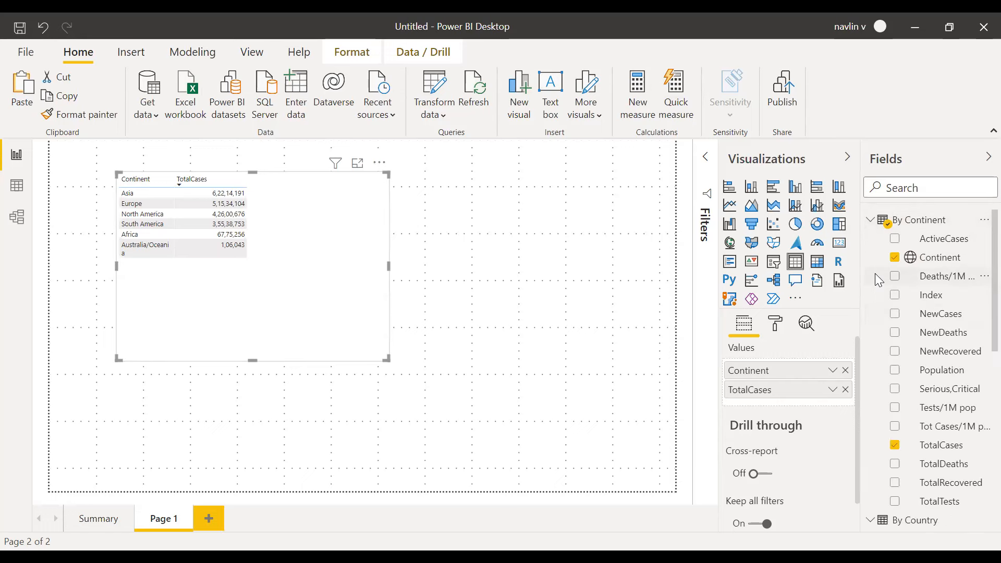
scroll(975, 313, "down", 1)
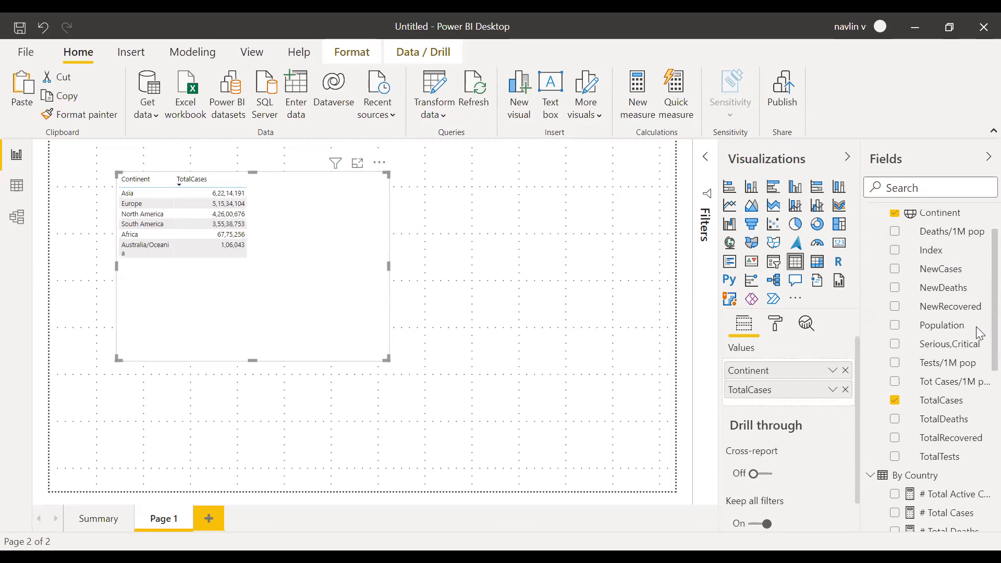
scroll(979, 320, "up", 1)
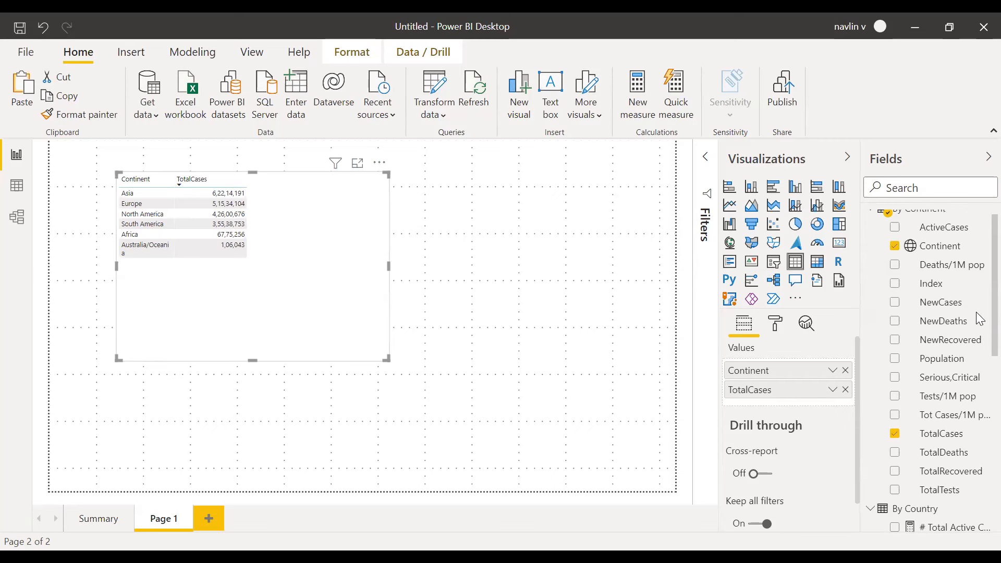
scroll(979, 319, "up", 1)
scroll(979, 307, "up", 1)
scroll(980, 312, "down", 2)
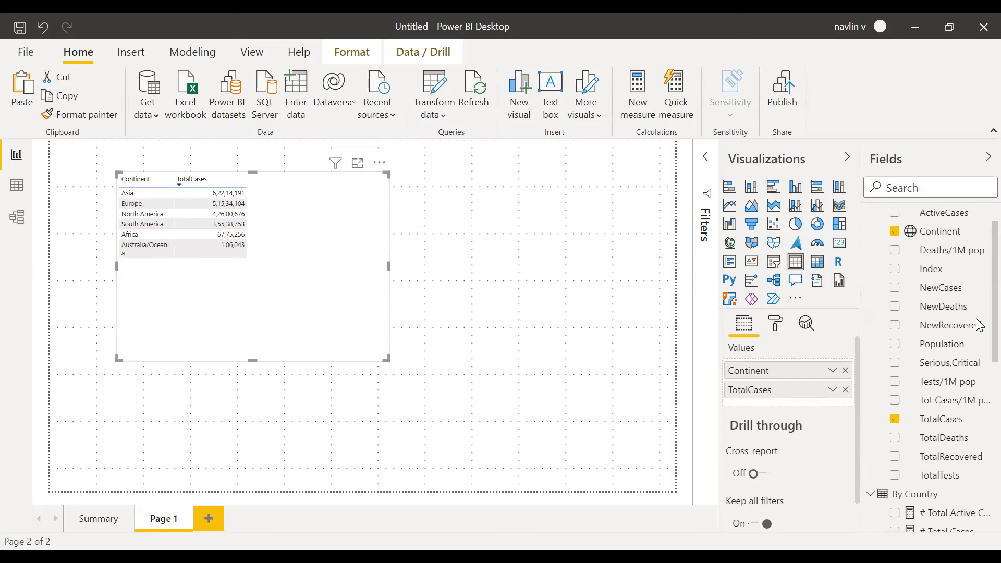
scroll(977, 307, "up", 2)
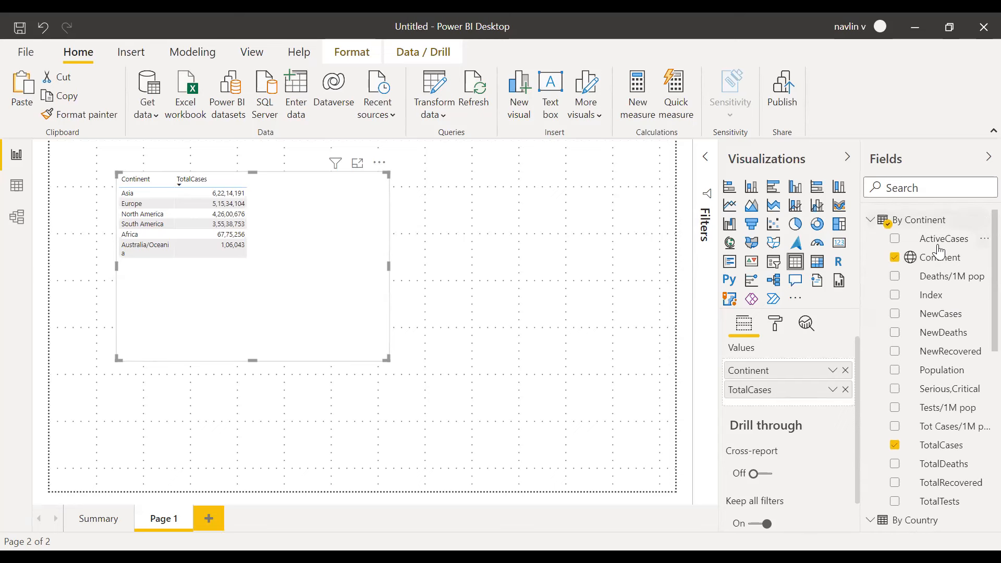
Step: Add ActiveCases from By Continent to the table visual and format it with thousands separators
left_click_drag(936, 240, 782, 405)
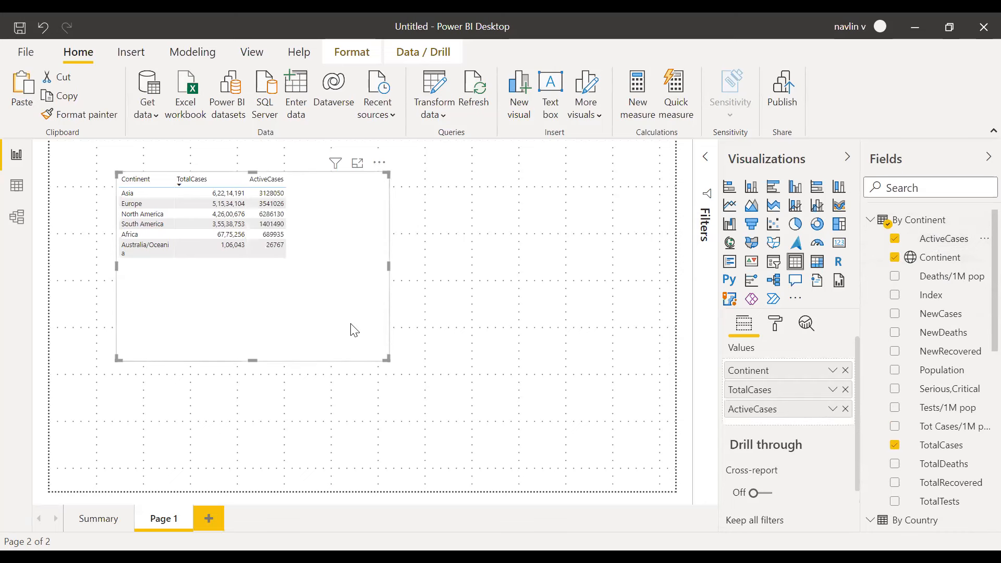
left_click(930, 245)
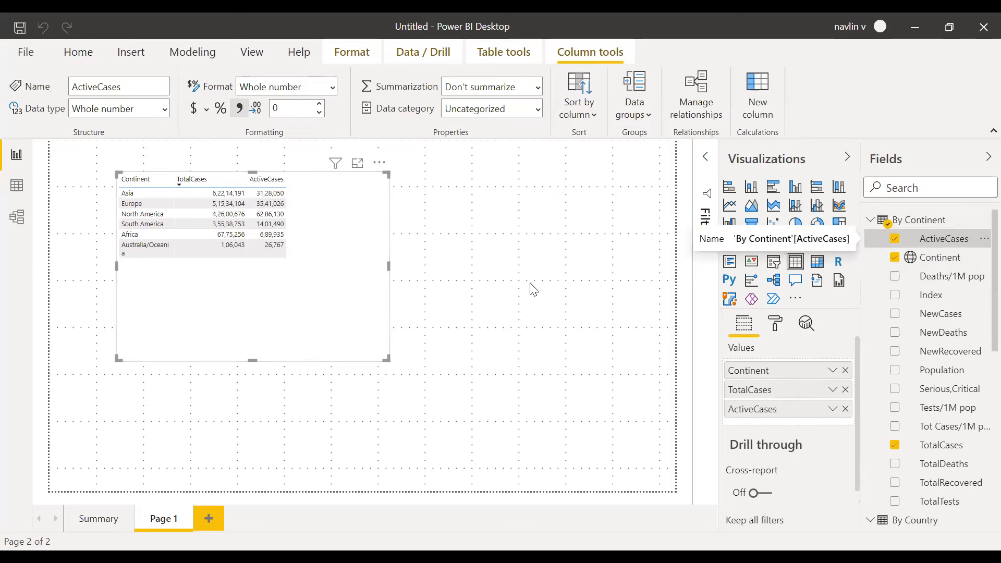
left_click(548, 253)
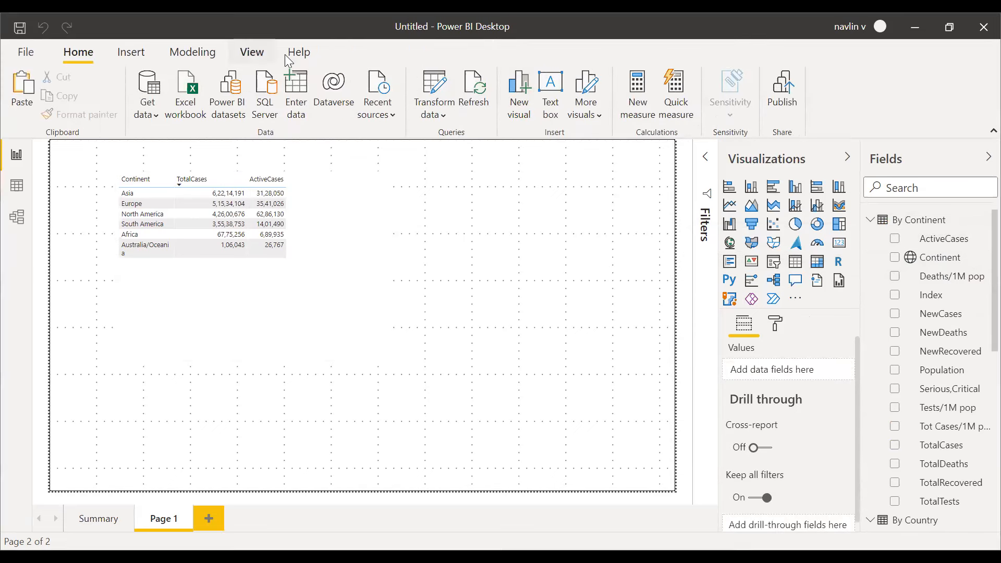
Step: Review the visuals on the Summary page and return to Page 1
left_click(258, 54)
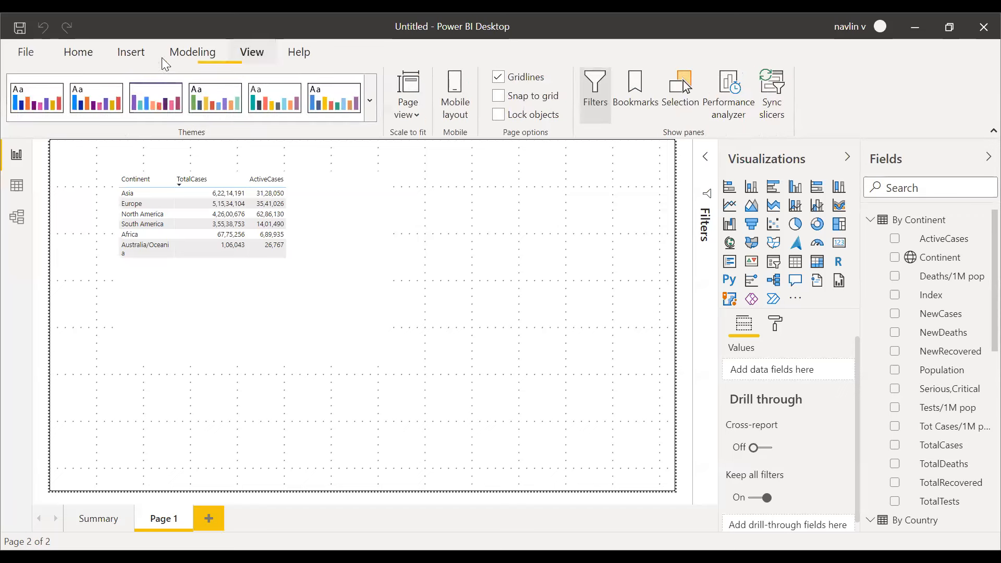
left_click(96, 47)
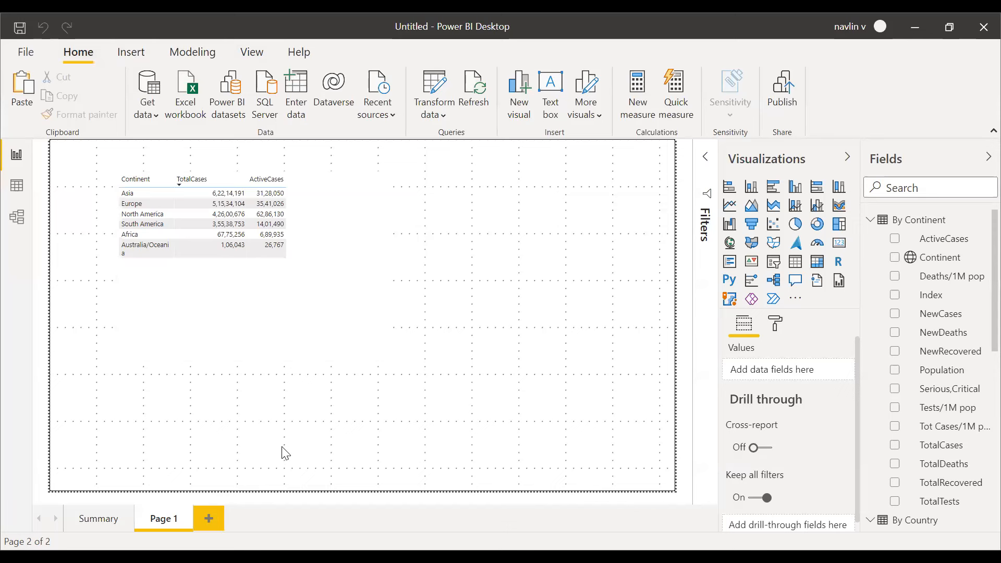
left_click(99, 519)
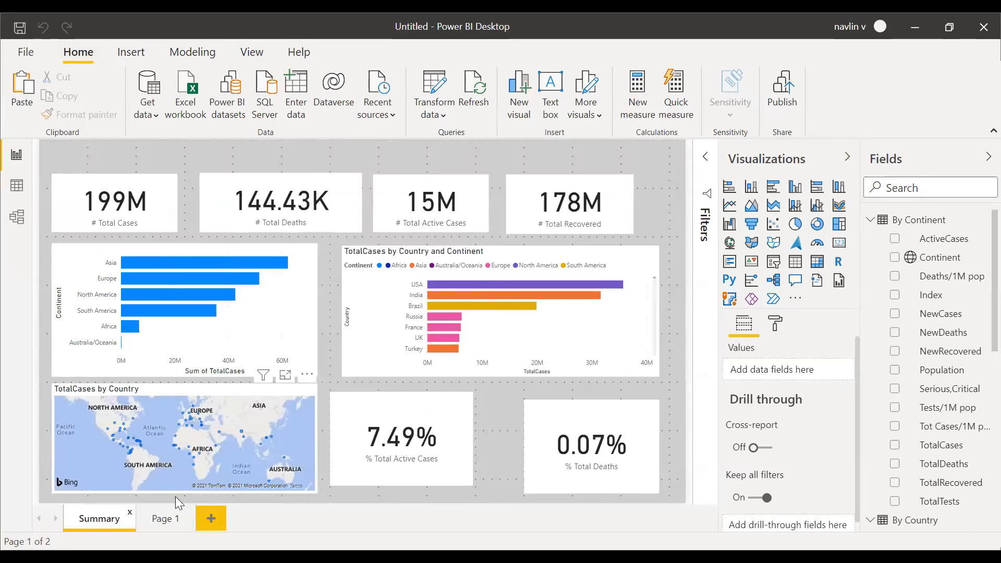
left_click(166, 520)
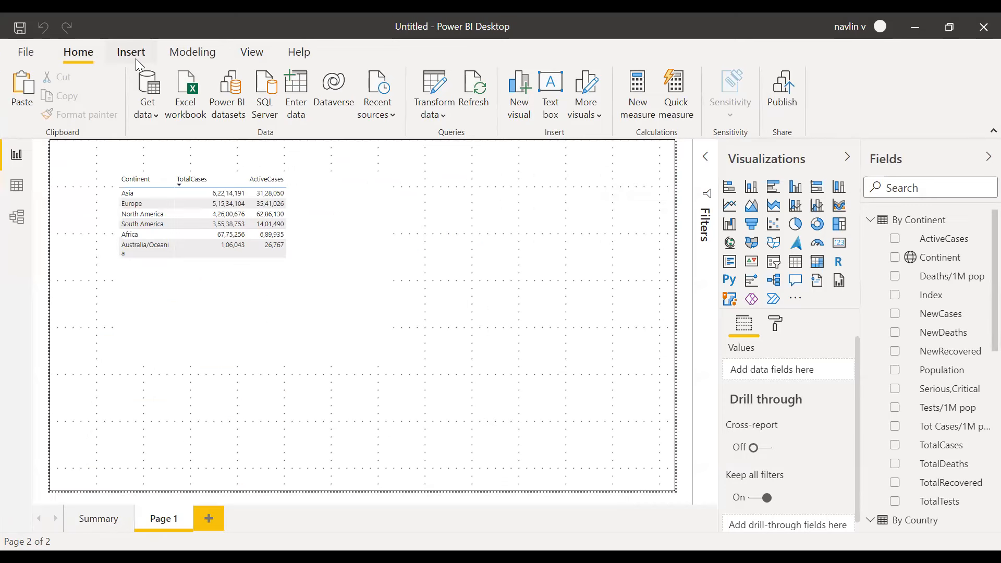
Step: Create a new calculated table and begin its formula with the SUMMARIZECOLUMNS function
left_click(193, 52)
left_click(924, 221)
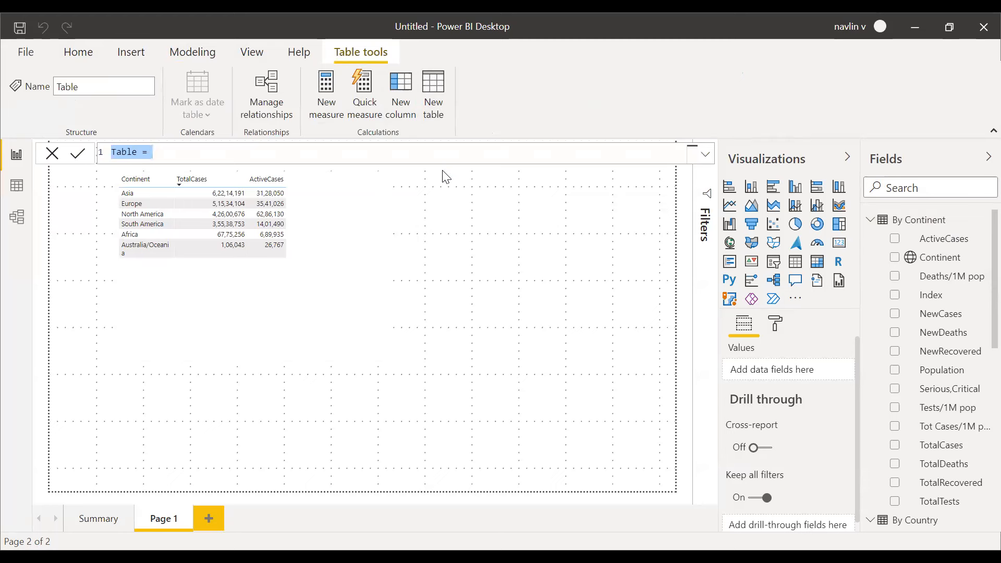
left_click(206, 149)
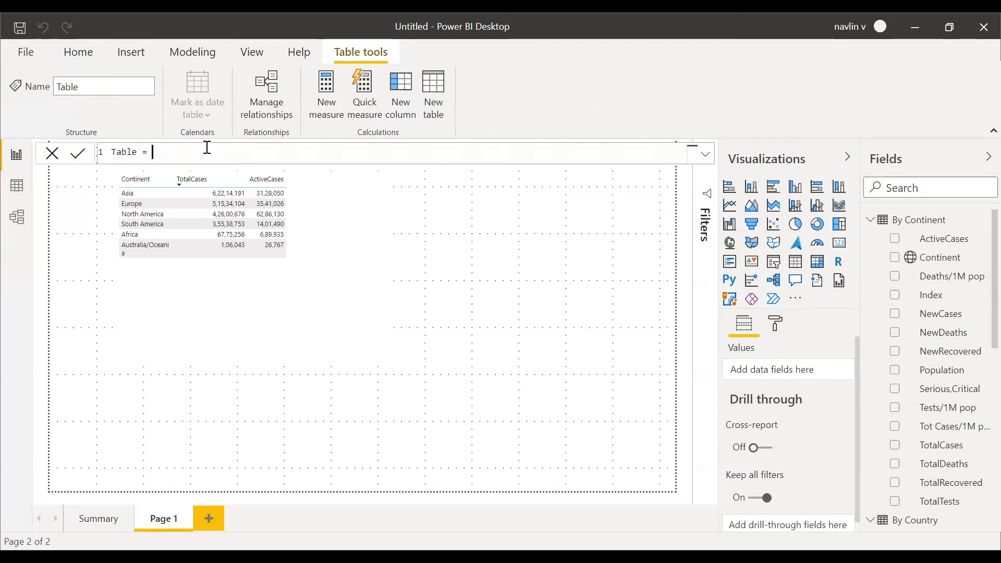
type("sum")
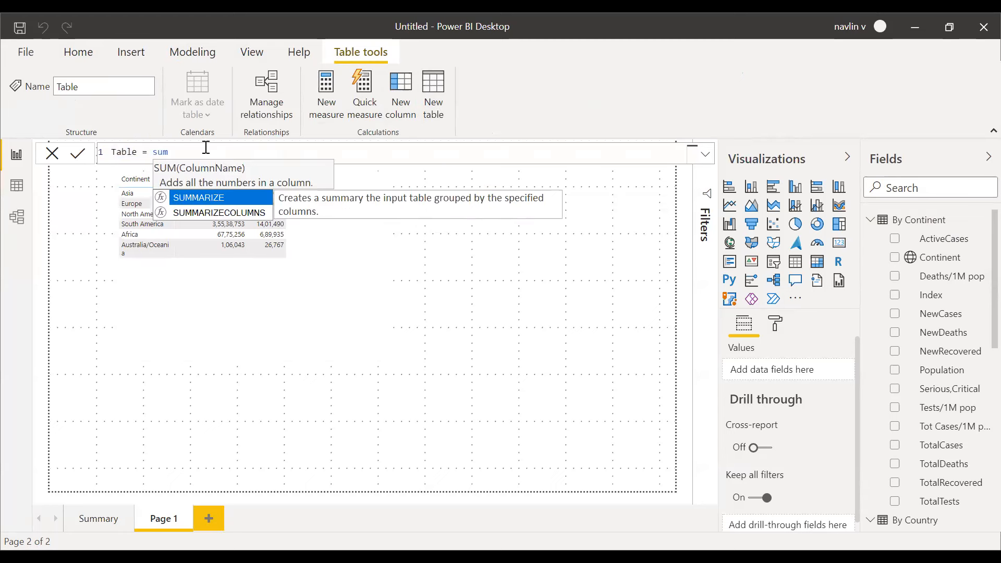
key("Down")
key("Tab")
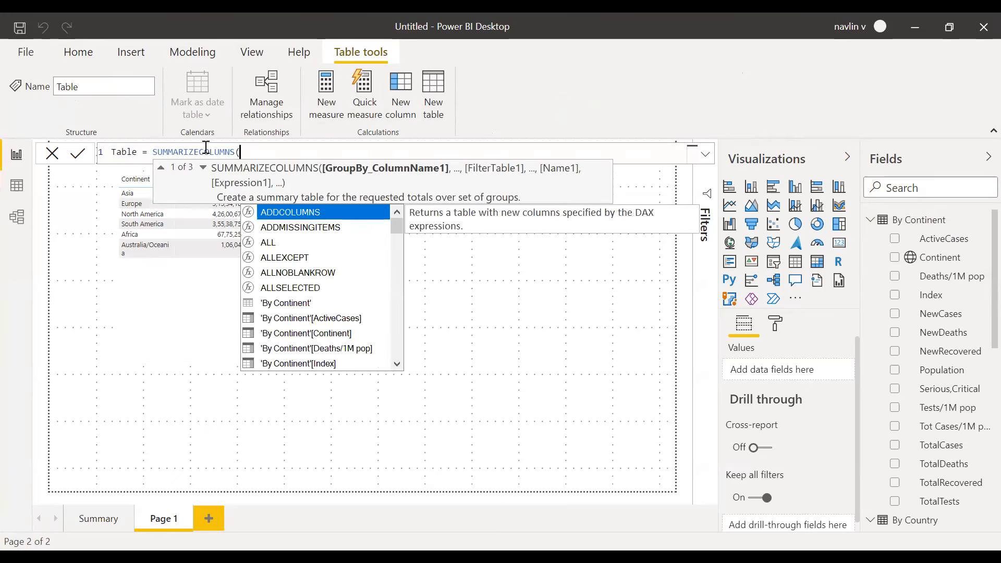
Step: Enter 'By Continent'[Continent] followed by a comma as the first group-by argument of SUMMARIZECOLUMNS
type("'")
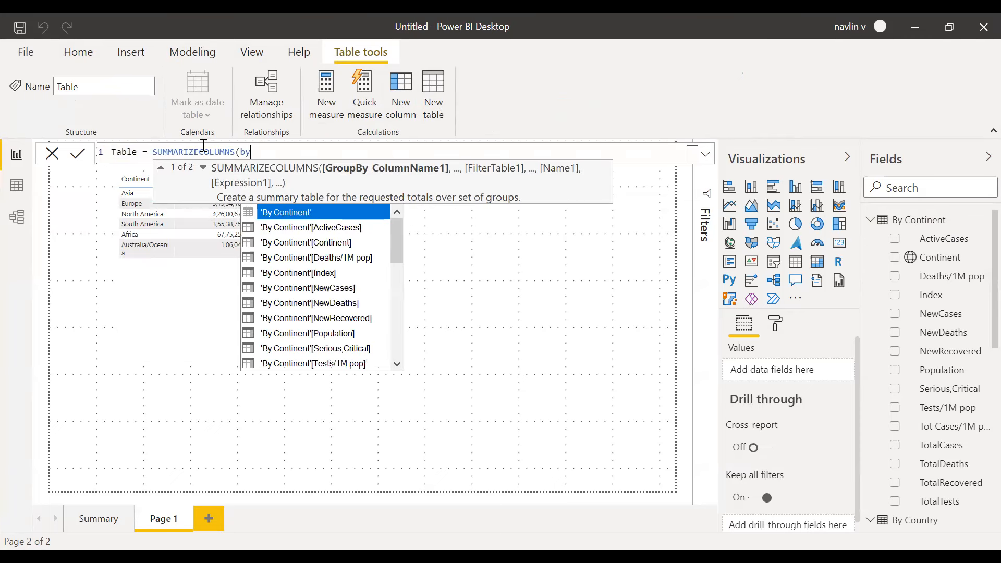
key("Tab")
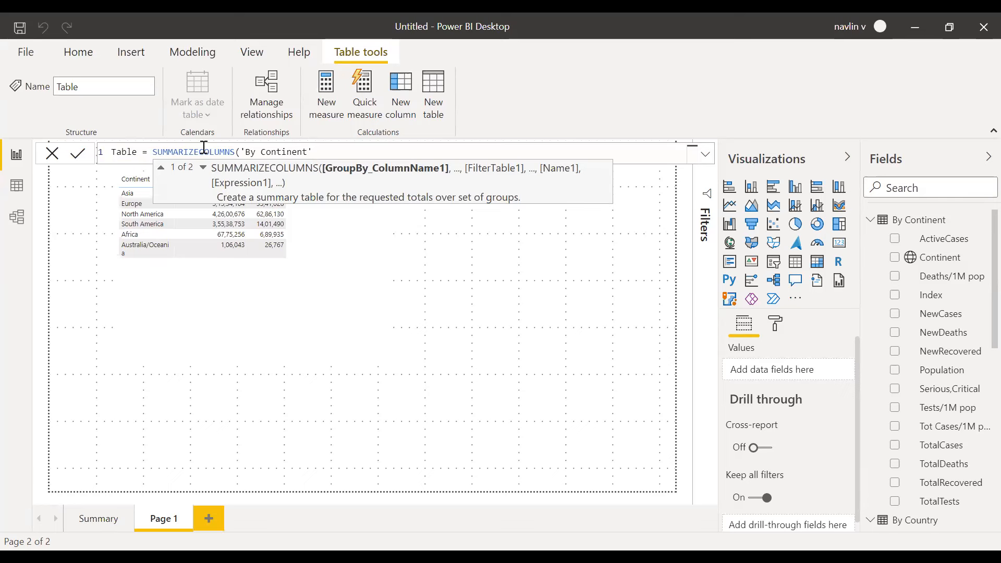
type("[c")
key("BackSpace")
key("BackSpace")
key("BackSpace")
key("BackSpace")
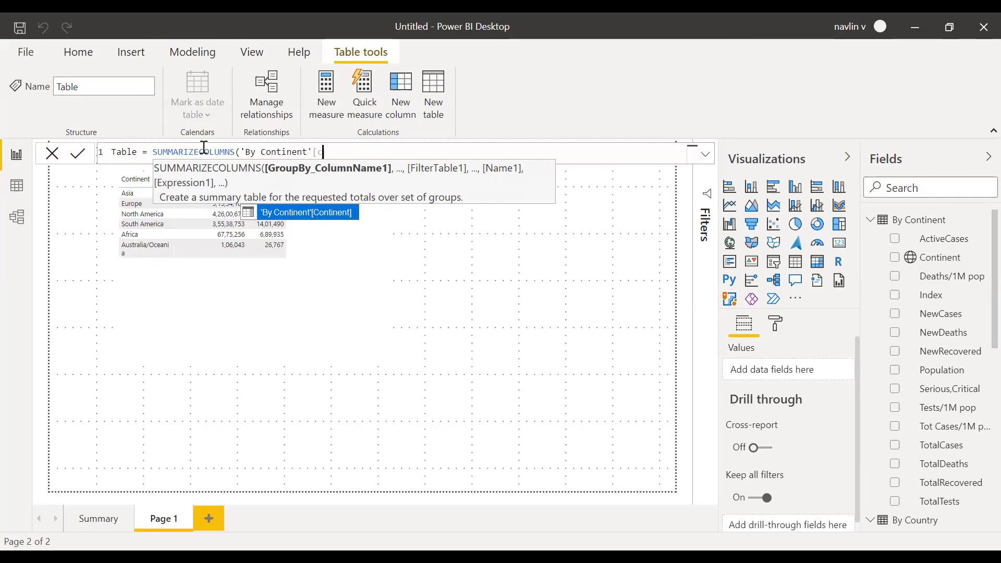
key("BackSpace")
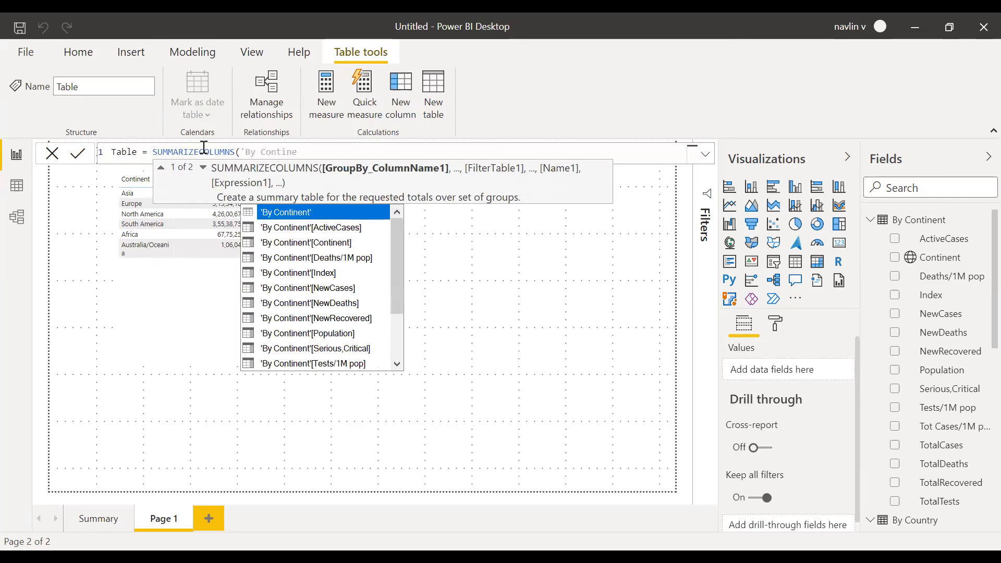
key("Tab")
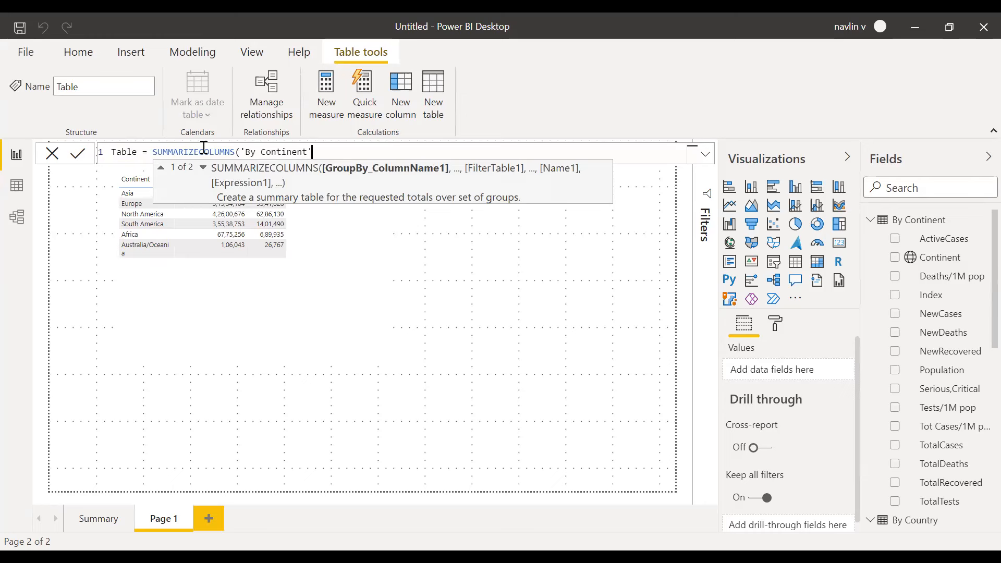
type("[c")
key("Tab")
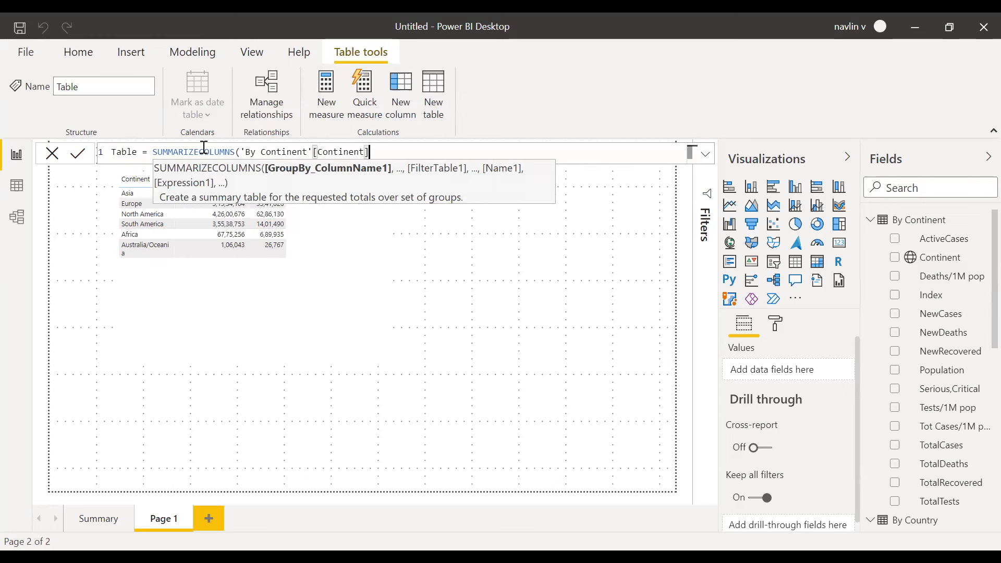
type(",")
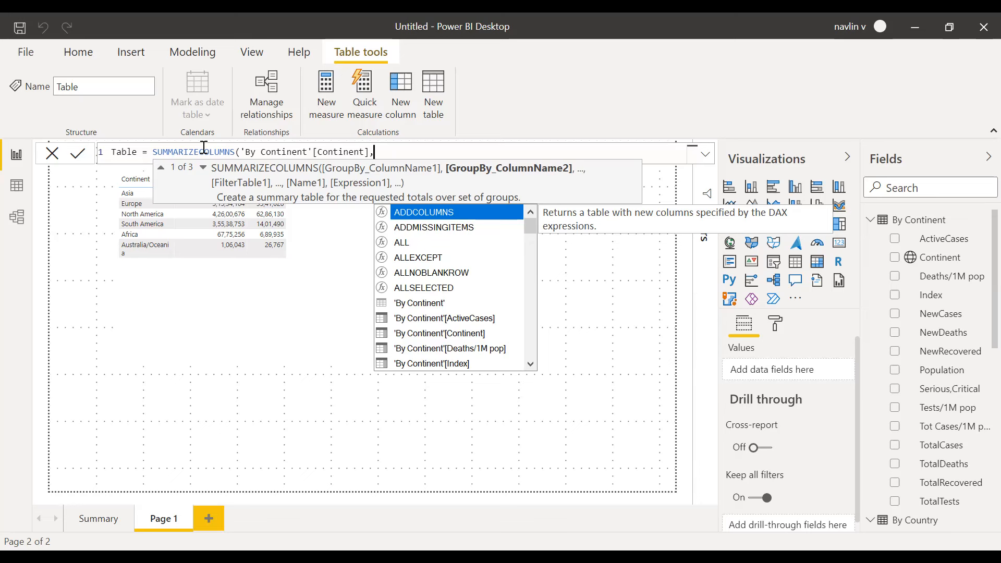
Step: Clear the group-by argument from the formula, keeping only the opening of SUMMARIZECOLUMNS
key("BackSpace")
key("BackSpace")
key("BackSpace")
key("BackSpace")
key("BackSpace")
key("BackSpace")
key("BackSpace")
key("BackSpace")
key("BackSpace")
key("BackSpace")
key("BackSpace")
key("BackSpace")
key("BackSpace")
key("BackSpace")
key("BackSpace")
key("BackSpace")
key("BackSpace")
key("BackSpace")
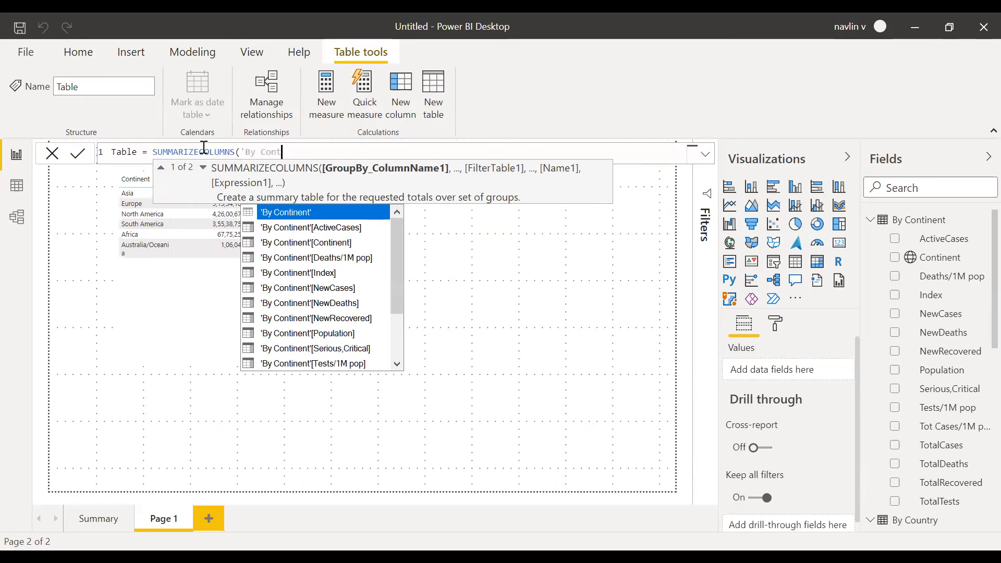
key("BackSpace")
key("BackSpace")
key("BackSpace")
key("BackSpace")
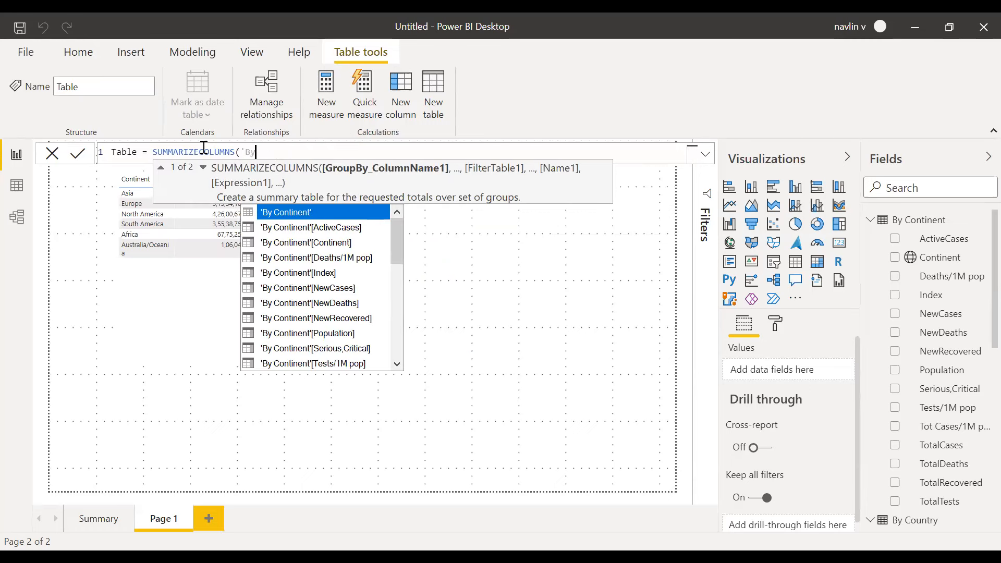
key("BackSpace")
key("BackSpace")
key("BackSpace")
type("co")
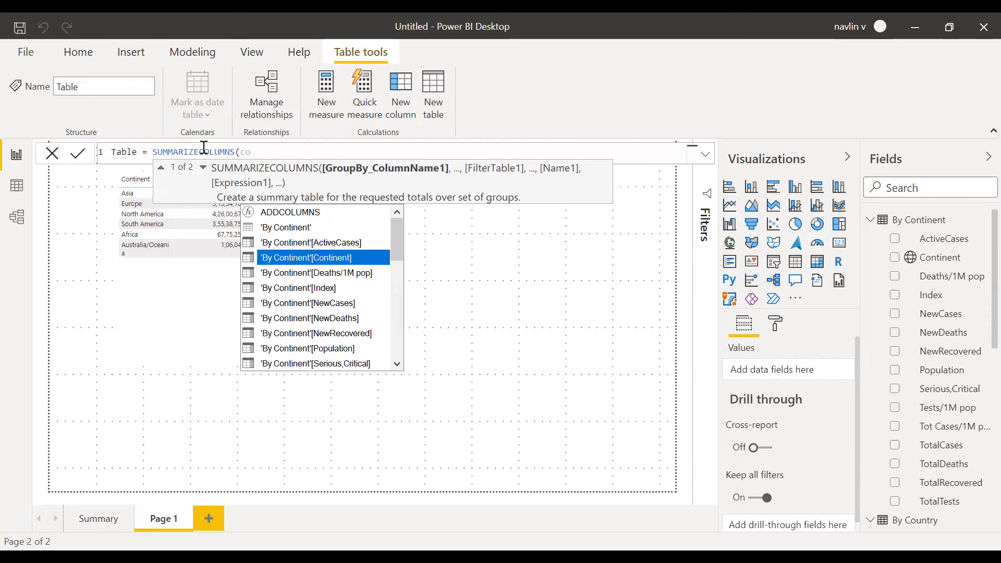
type("nt")
key("BackSpace")
key("BackSpace")
key("BackSpace")
key("BackSpace")
Step: Enter 'By Continent'[Continent] as the group-by column of SUMMARIZECOLUMNS, followed by a comma
type("by")
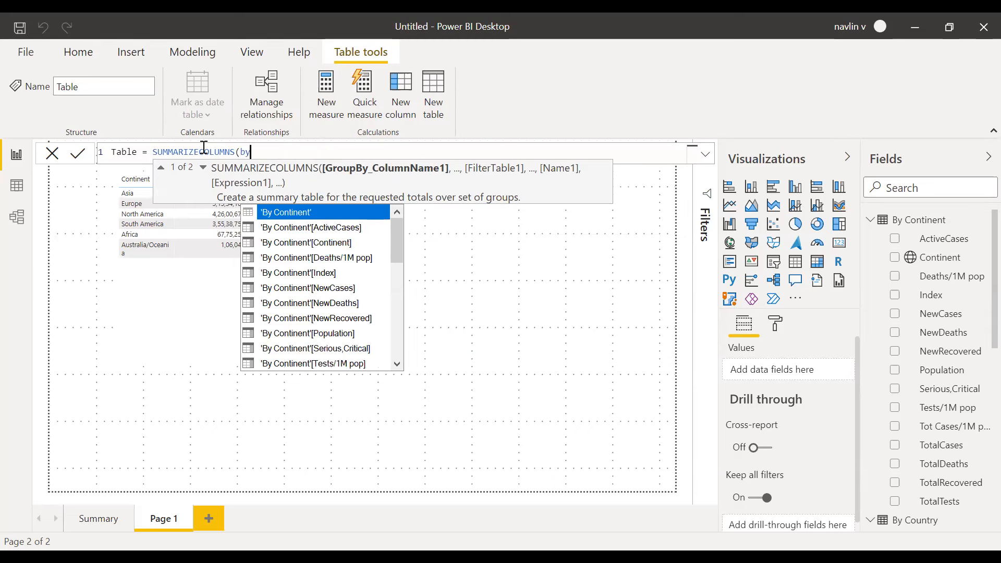
key("Tab")
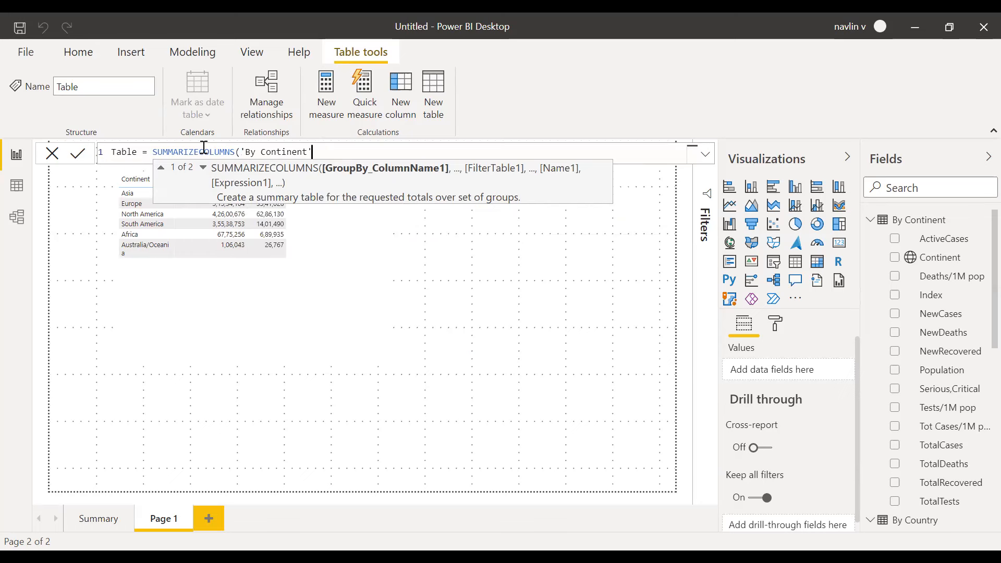
type("[cont")
key("Tab")
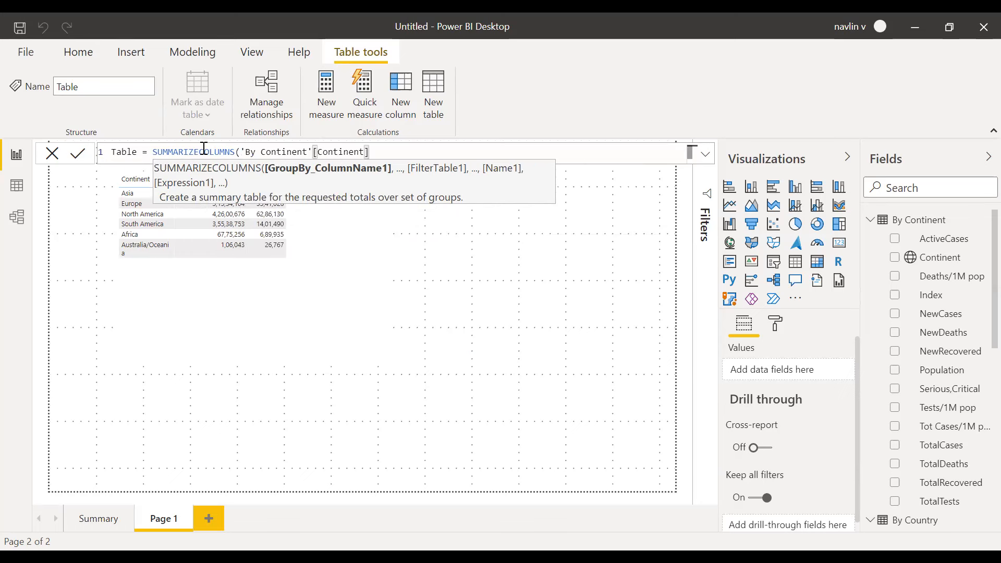
type(",")
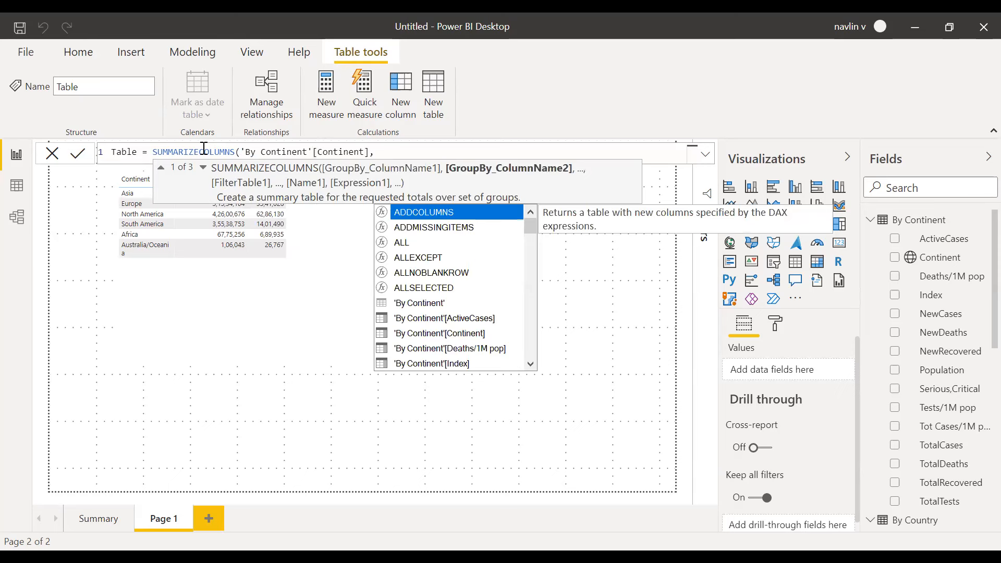
Step: Add a "Total Active Cases" column to the formula as the SUM of 'By Continent'[ActiveCases], and open the quotes for a second column name
type("\"\"")
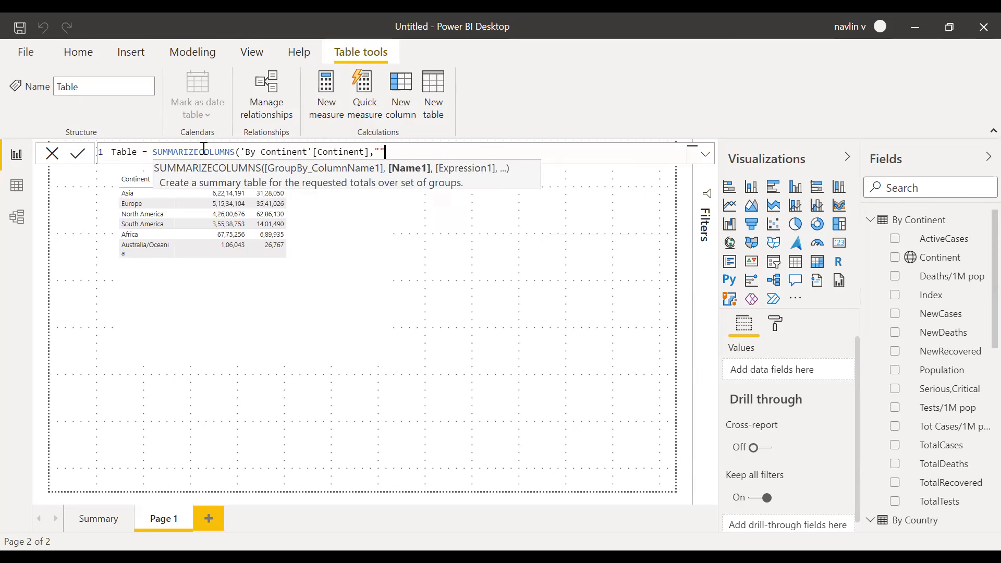
type("Total Active c")
key("BackSpace")
type("Cases")
key("Right")
type(",sum")
key("Tab")
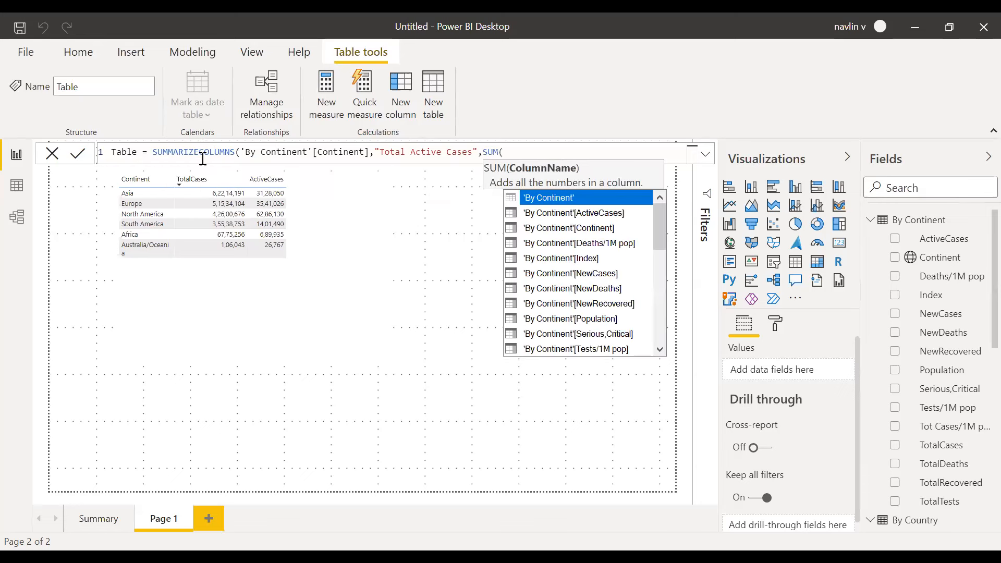
key("Tab")
key("Tab")
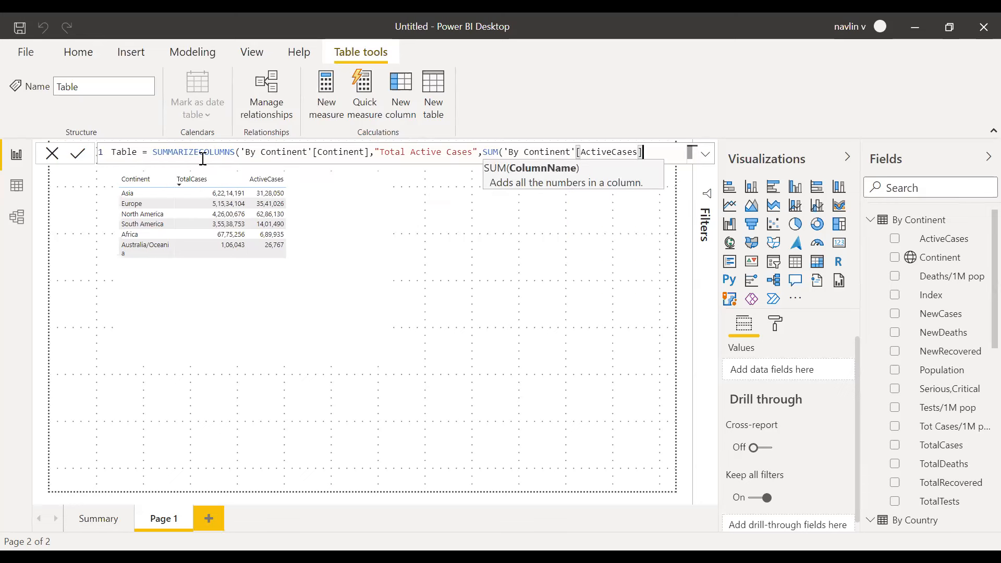
type(")")
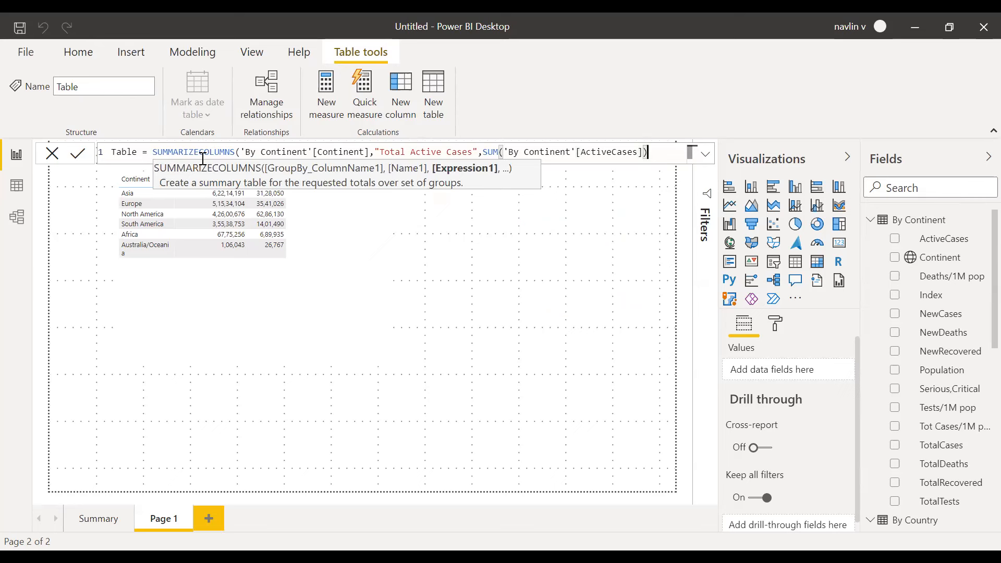
type(",")
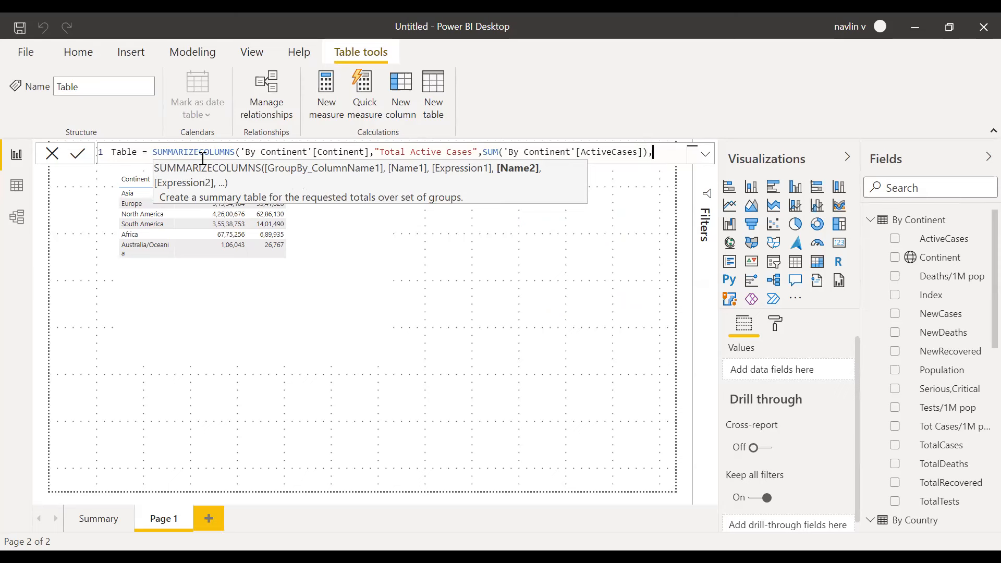
type("\"")
type("Crossee")
key("BackSpace")
key("BackSpace")
key("BackSpace")
key("BackSpace")
key("BackSpace")
key("BackSpace")
key("BackSpace")
Step: Name the formula's second calculated column "More no of cases" and begin its expression with the IF function
type("More_")
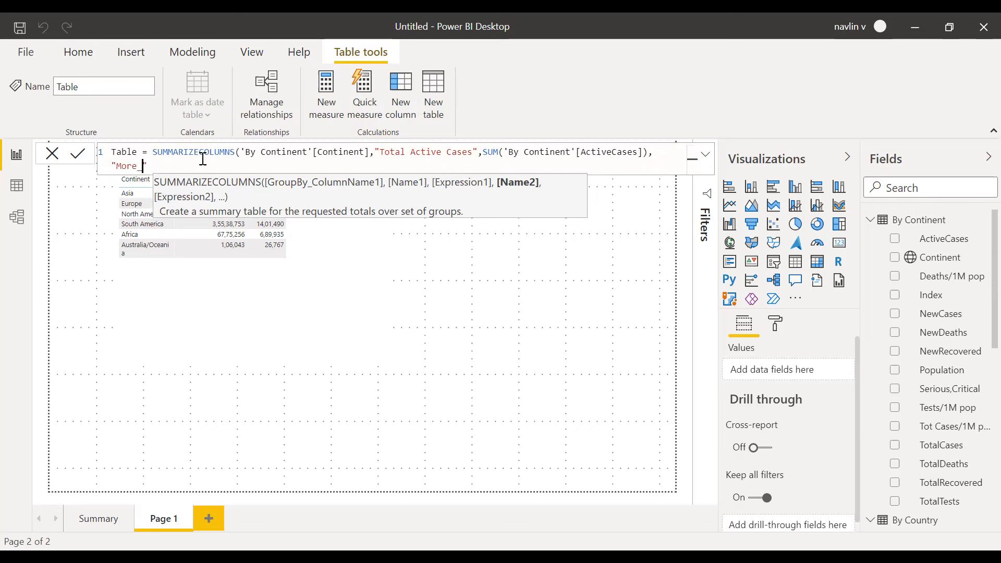
key("BackSpace")
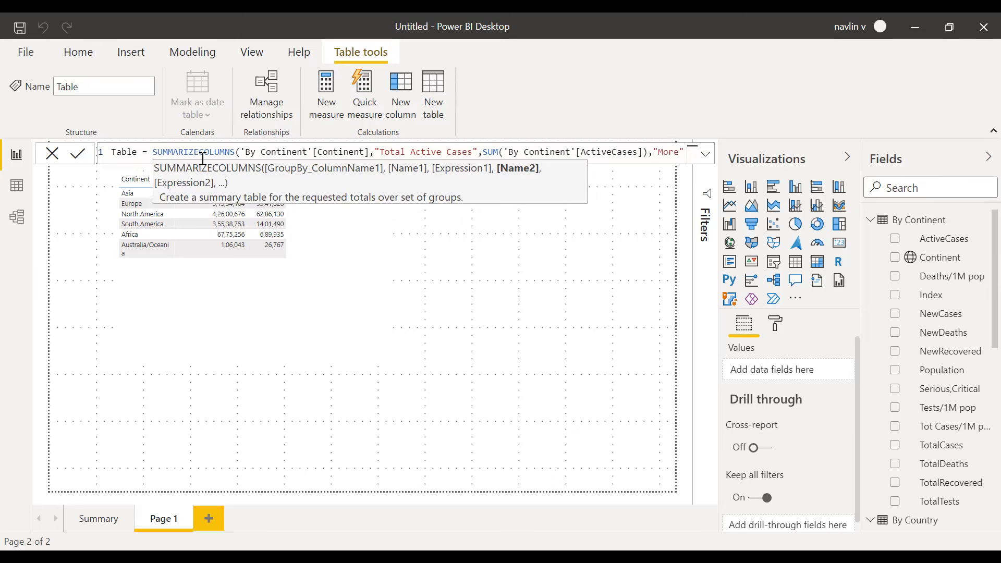
type("noofcases")
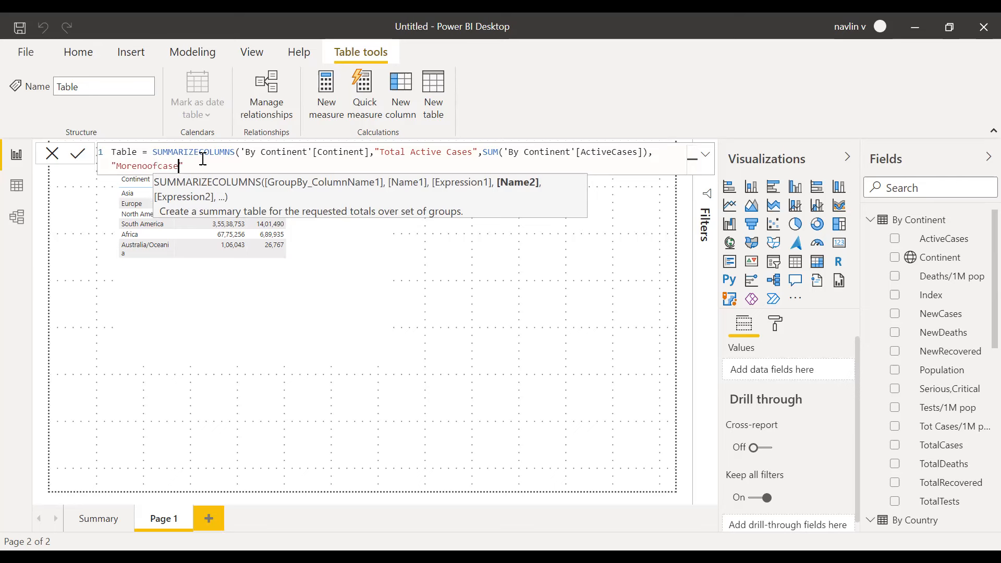
key("Left")
key("Left")
key("Left")
key("Left")
key("Left")
key("Left")
key("Left")
key("Left")
key("Left")
key("Left")
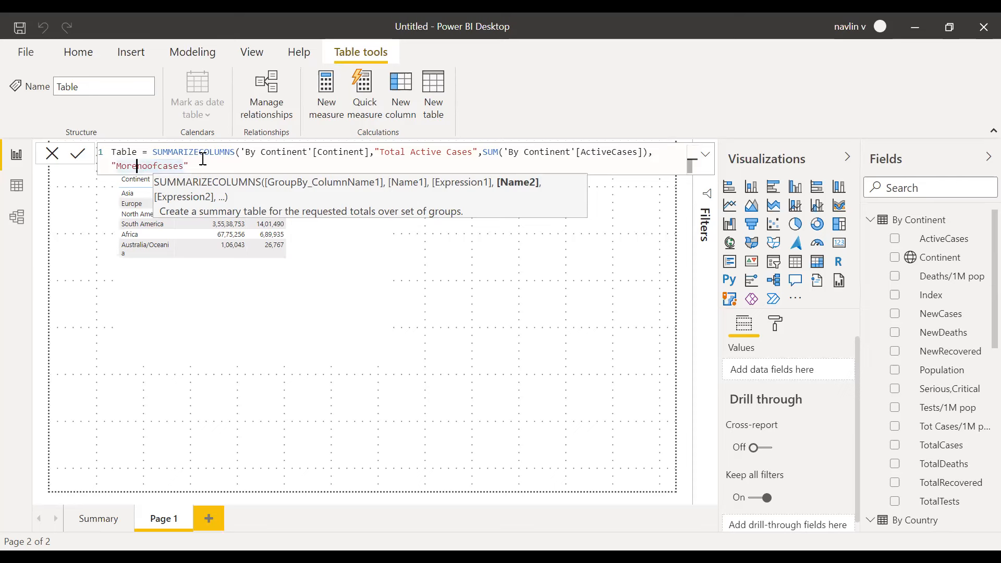
key("Right")
key("Right")
key("Right")
key("Right")
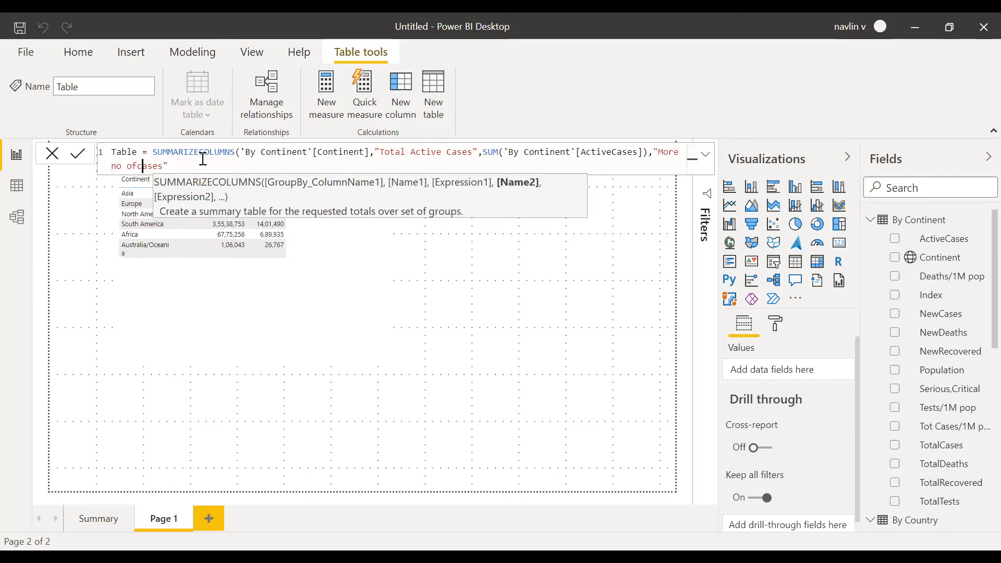
key("Right")
key("Right")
key("Right")
key("Right")
key("Right")
key("Right")
type(",")
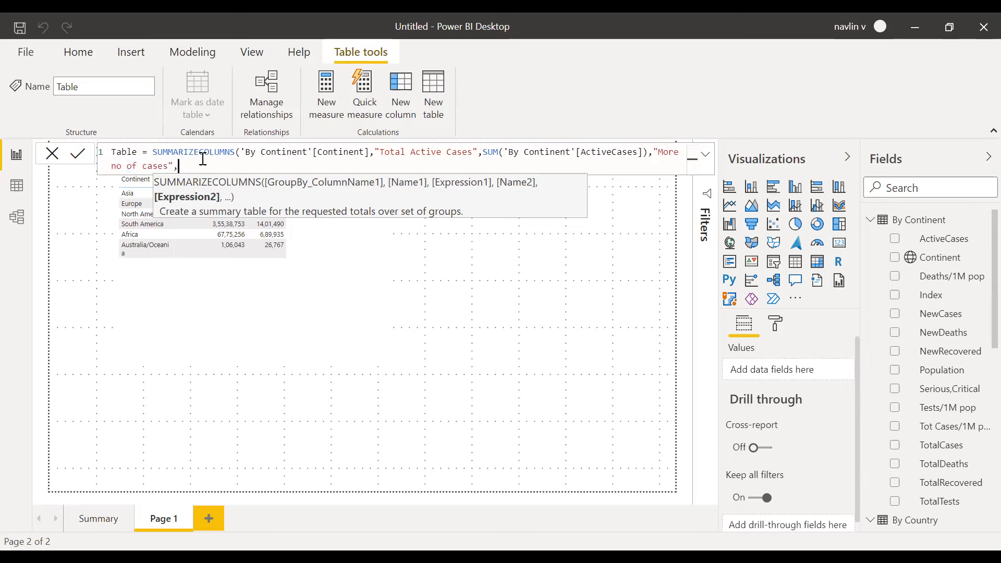
type("if")
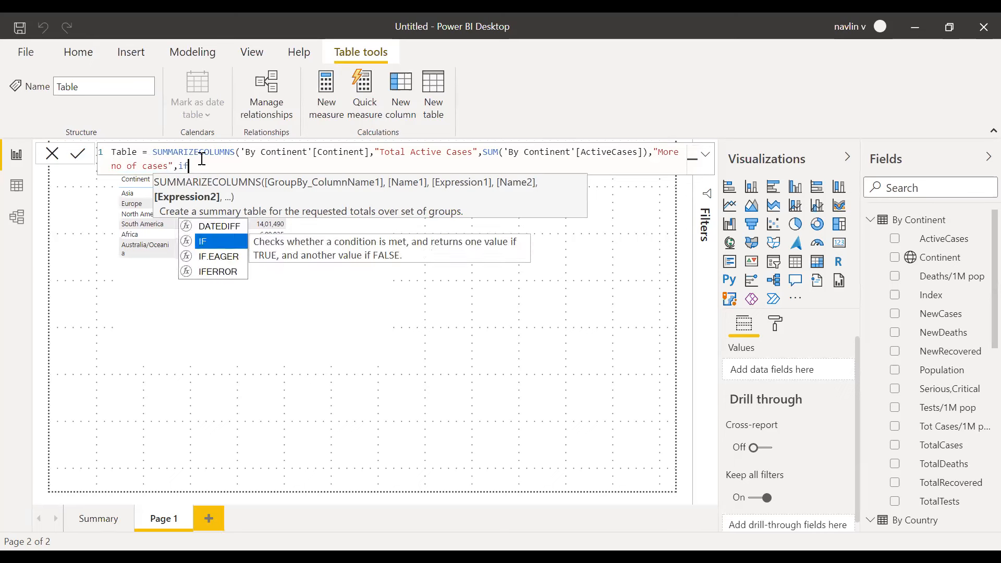
key("Tab")
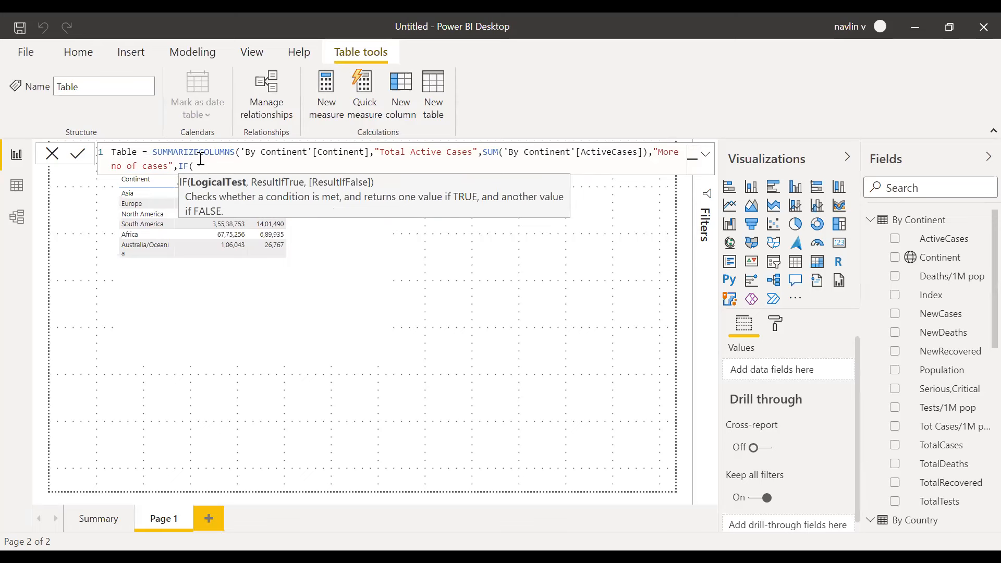
type("by")
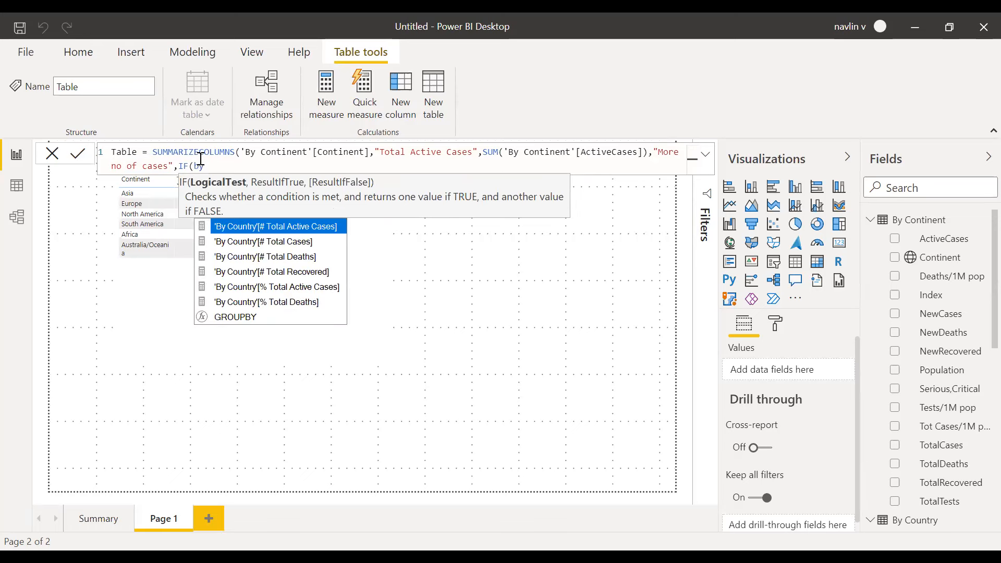
key("BackSpace")
key("BackSpace")
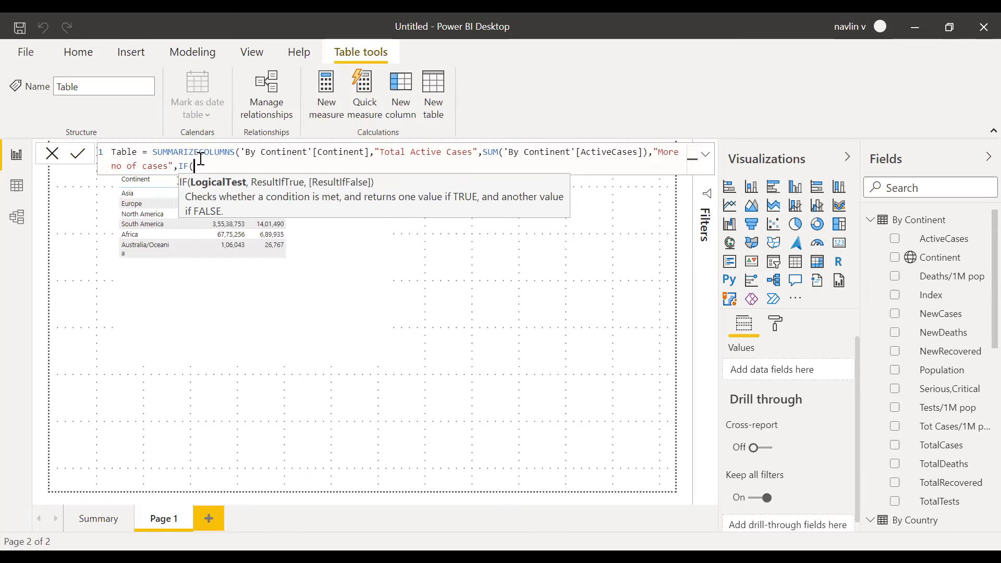
type("con")
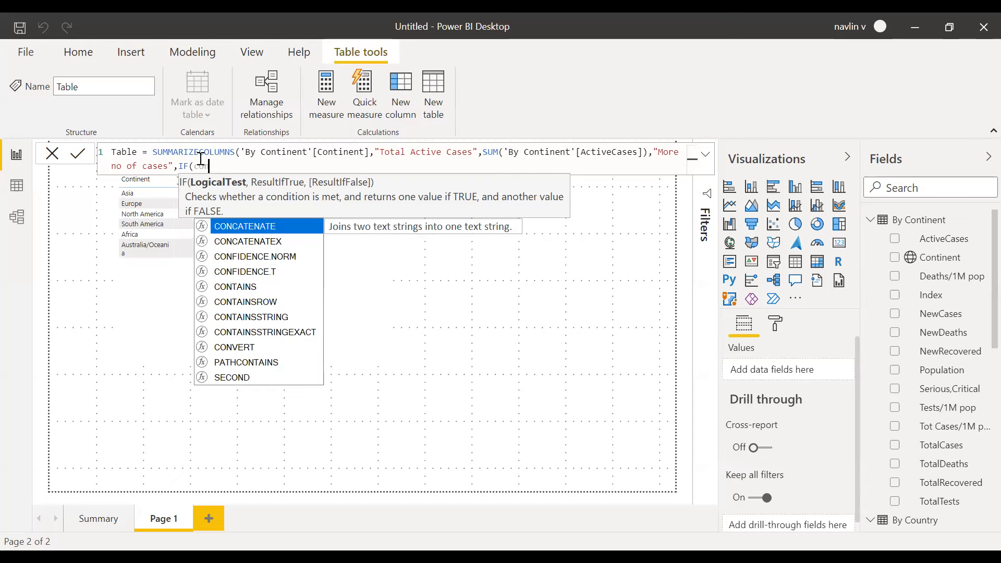
type("t")
key("BackSpace")
key("BackSpace")
key("BackSpace")
key("BackSpace")
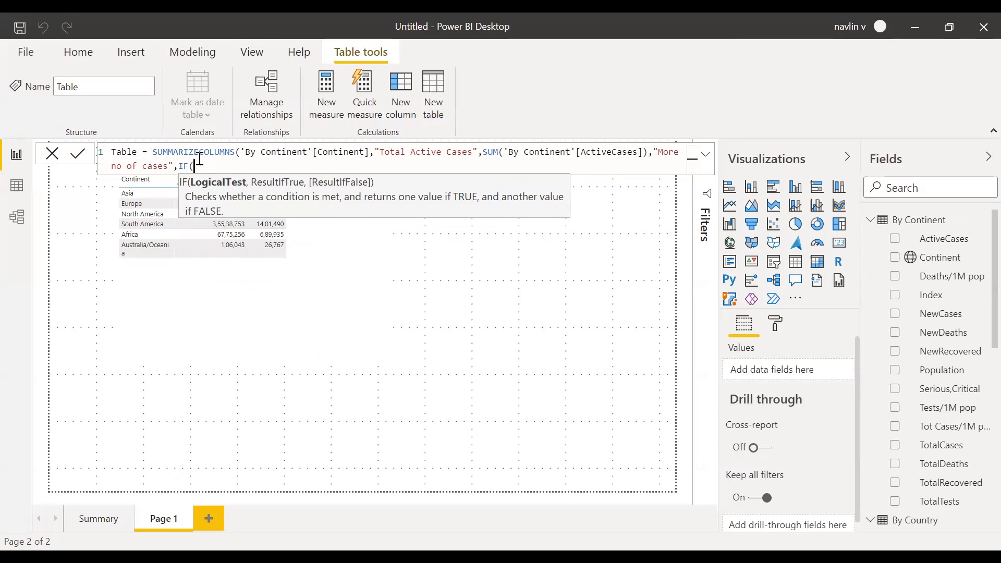
type("co")
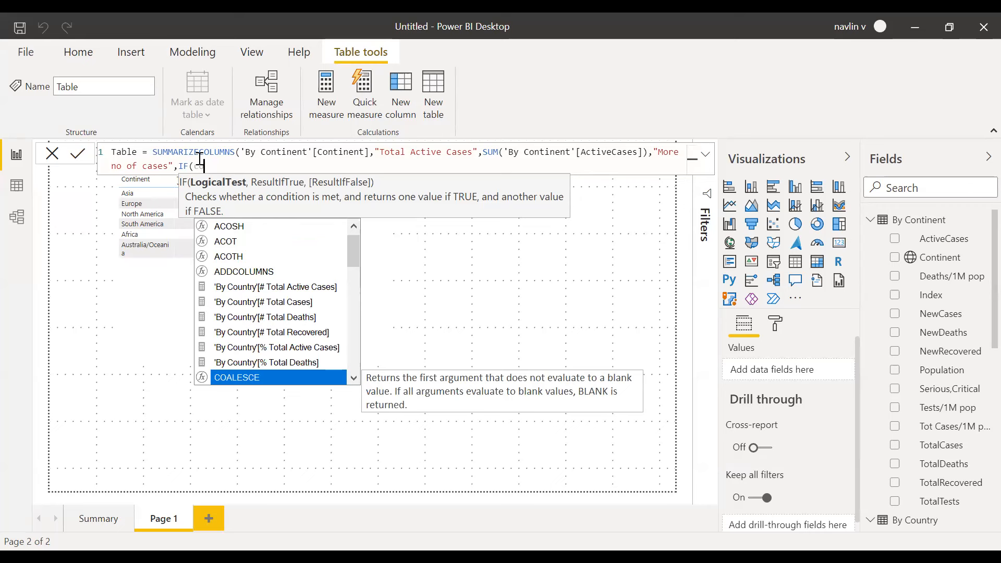
key("Up")
key("Up")
key("Up")
key("Up")
key("Up")
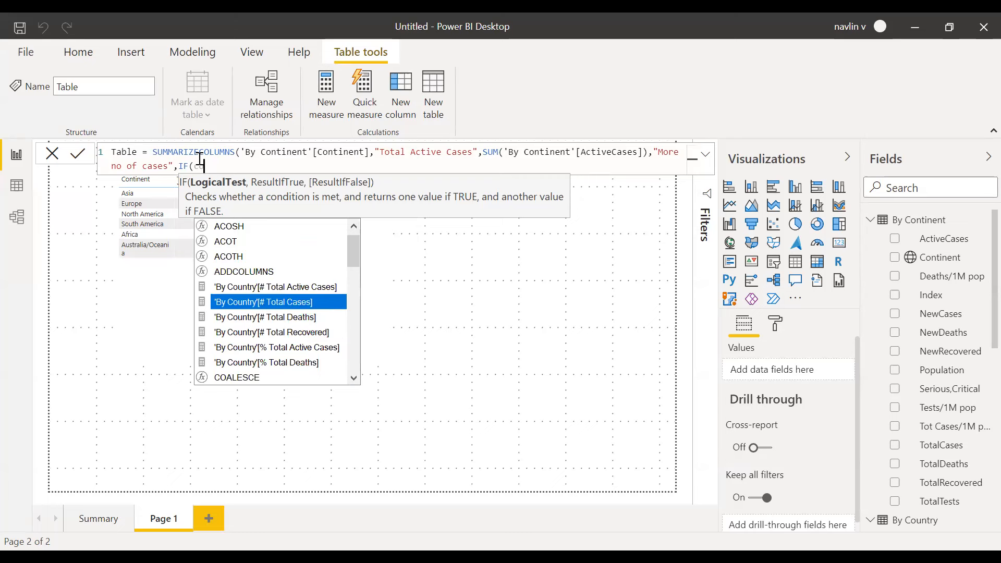
key("BackSpace")
key("BackSpace")
Step: Complete the IF to return 1 when SUM('By Continent'[ActiveCases]) >=4000000 and 0 otherwise, closing both functions
type("SUM(")
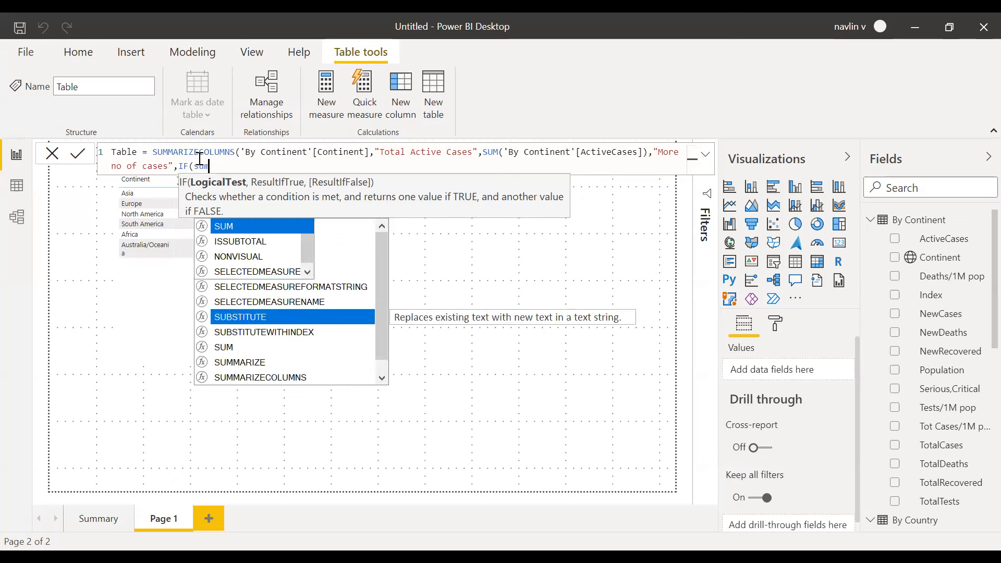
key("Tab")
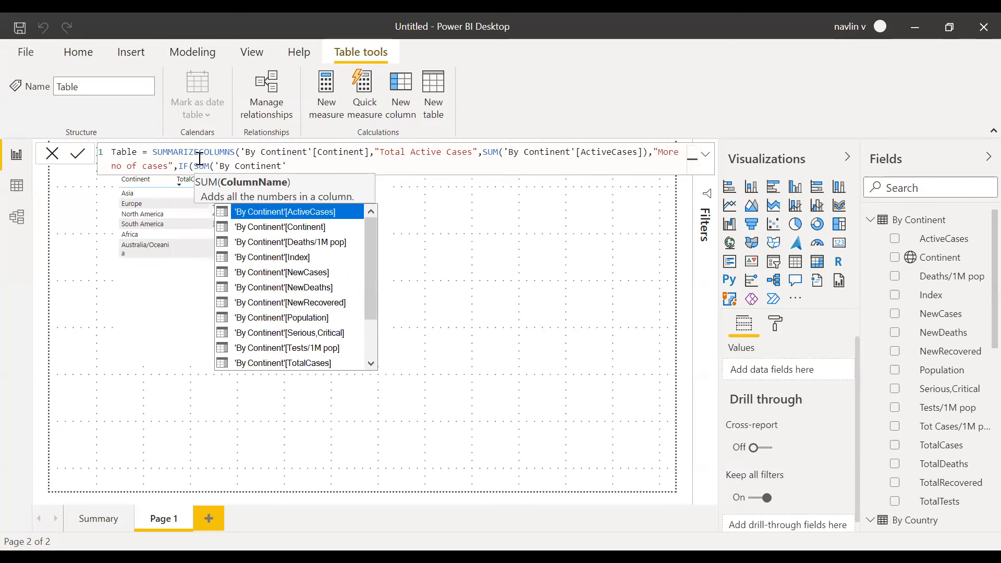
type("[")
key("Tab")
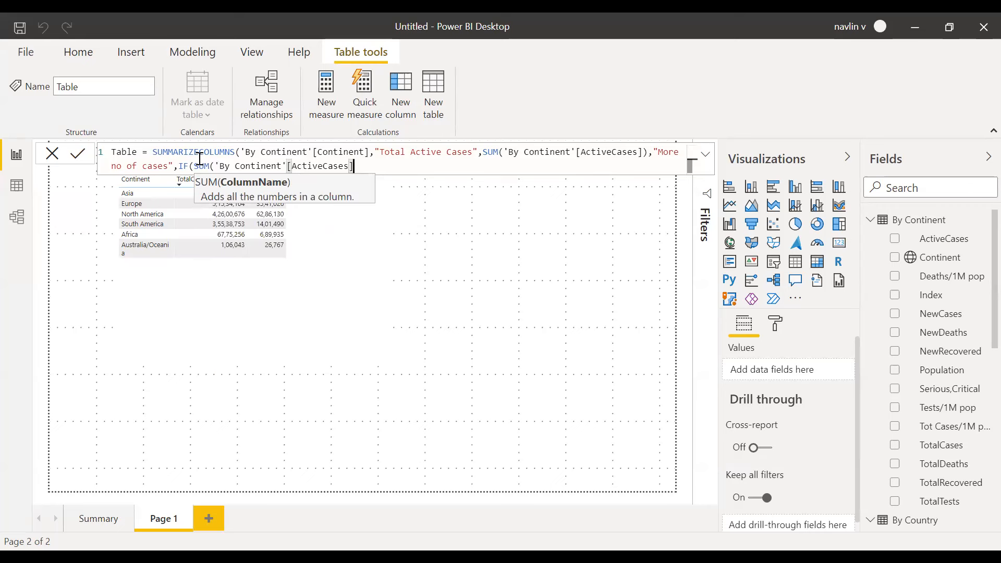
type(") ")
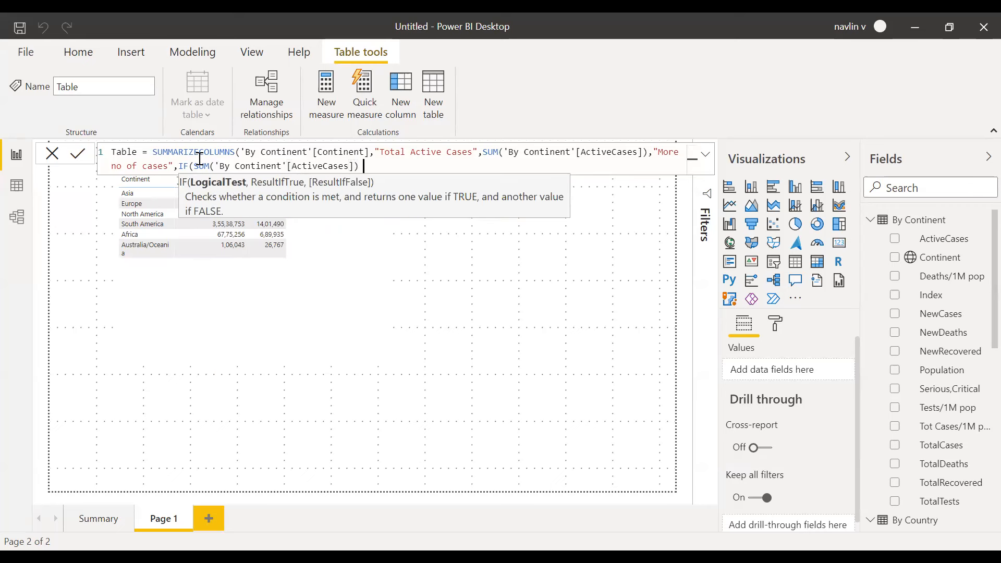
type(">=4000000,")
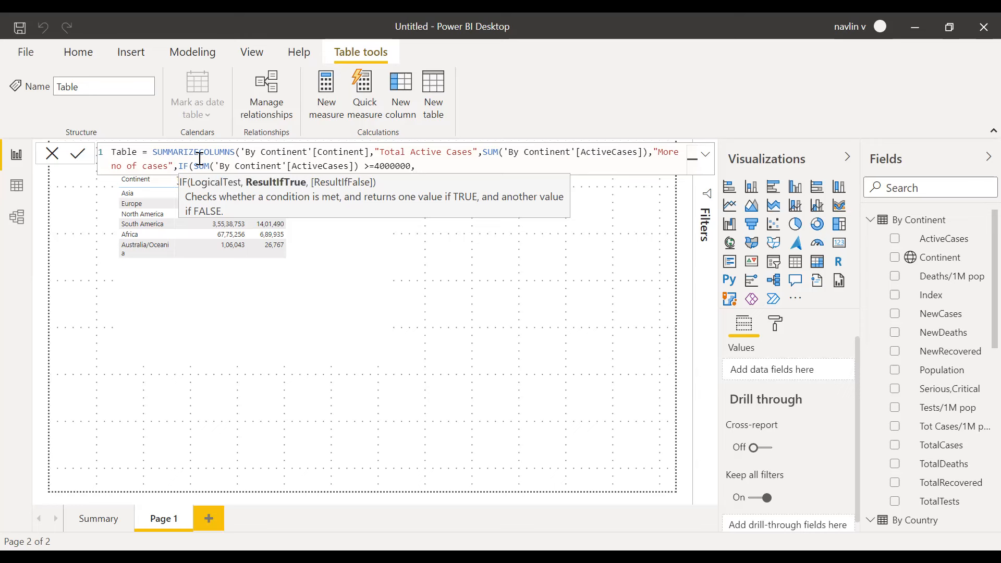
type("1,")
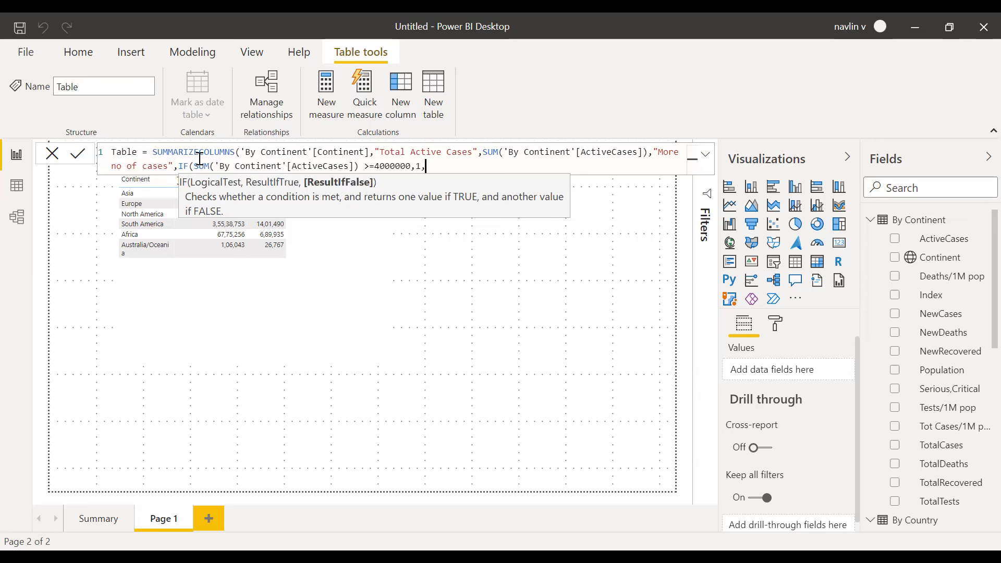
type("0))")
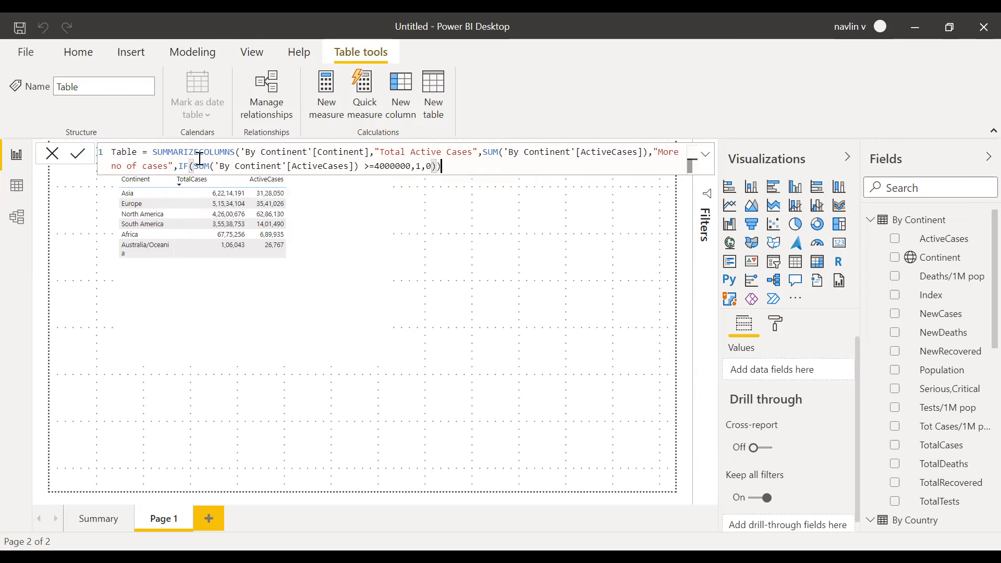
Step: Replace the default table name in the formula with Active Cases and commit the calculated table
left_click(137, 152)
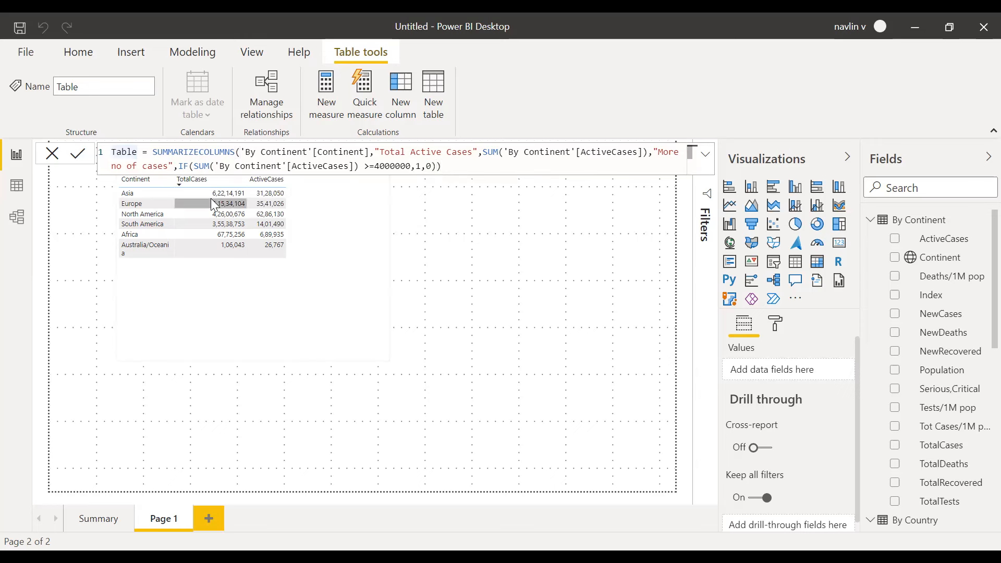
key("BackSpace")
key("BackSpace")
key("BackSpace")
key("BackSpace")
key("BackSpace")
type("Active ")
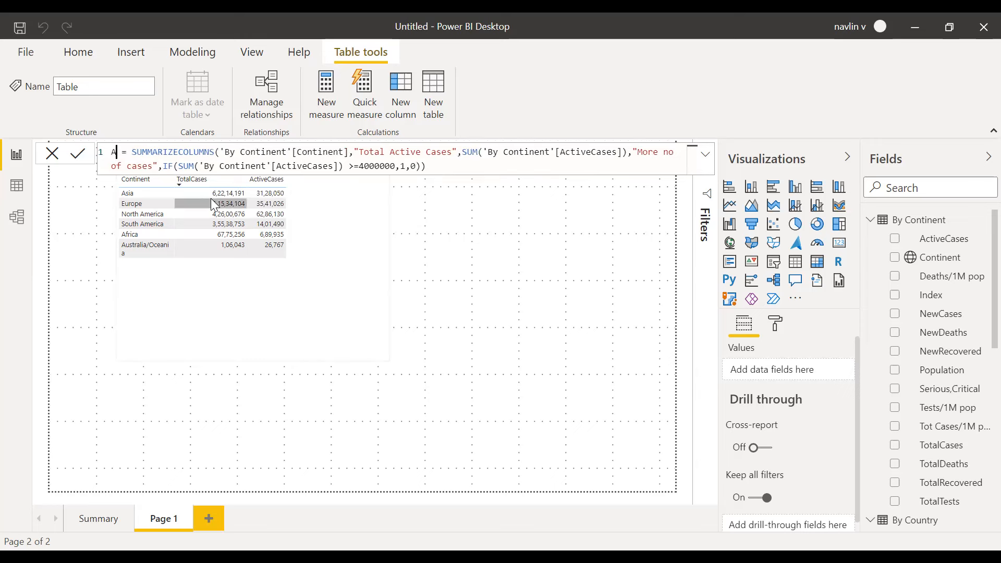
type("Cases")
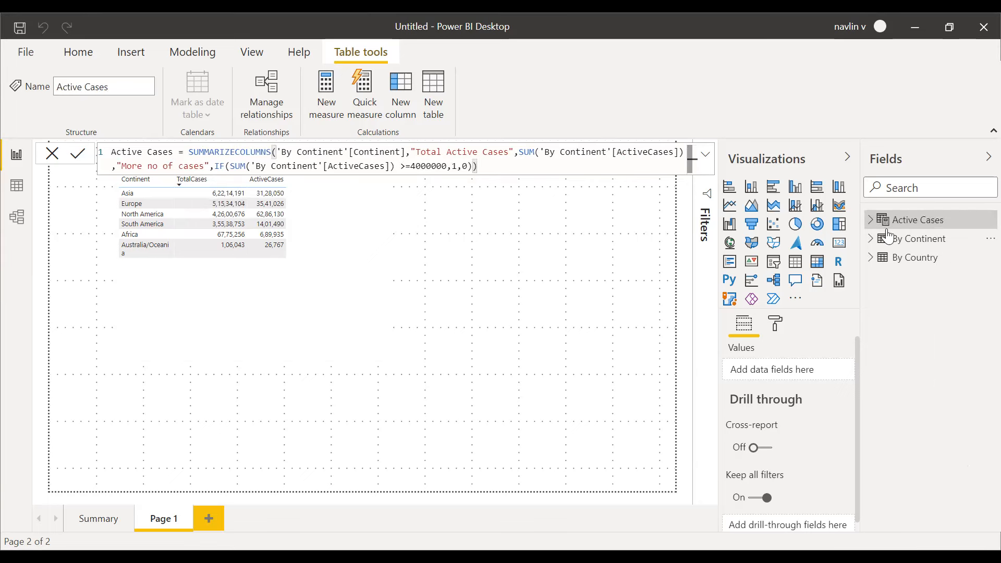
Step: Show the fields of the Active Cases table and select the continent table visual on Page 1
left_click(870, 223)
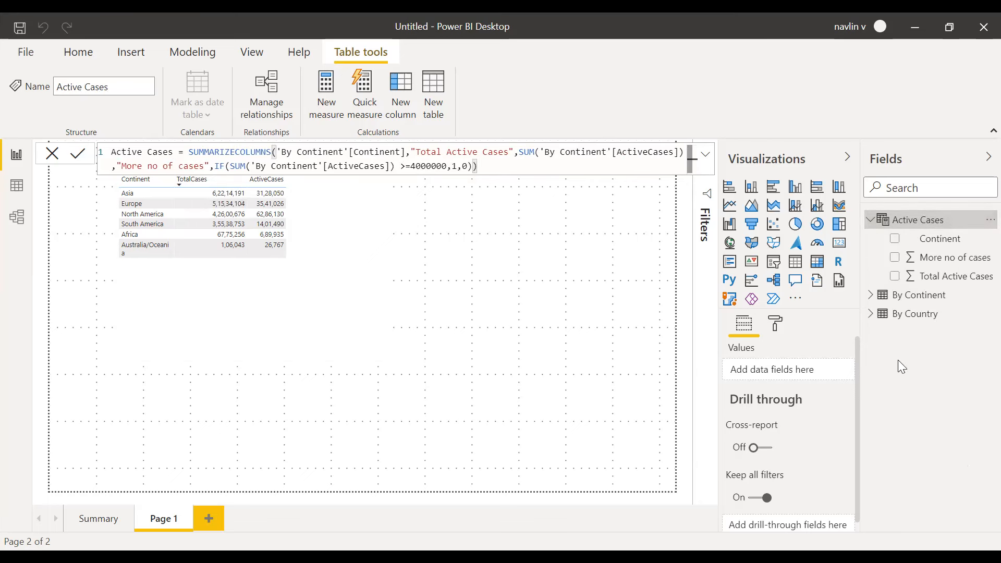
left_click(388, 267)
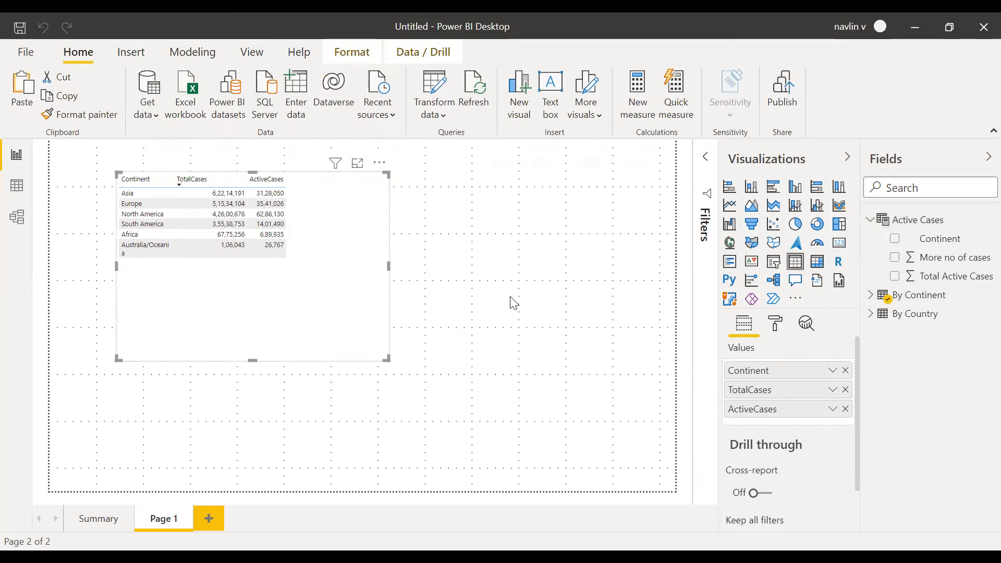
Step: Duplicate the continent table visual on Page 1 and place the copy beside the original
left_click(558, 323)
left_click_drag(335, 249, 340, 253)
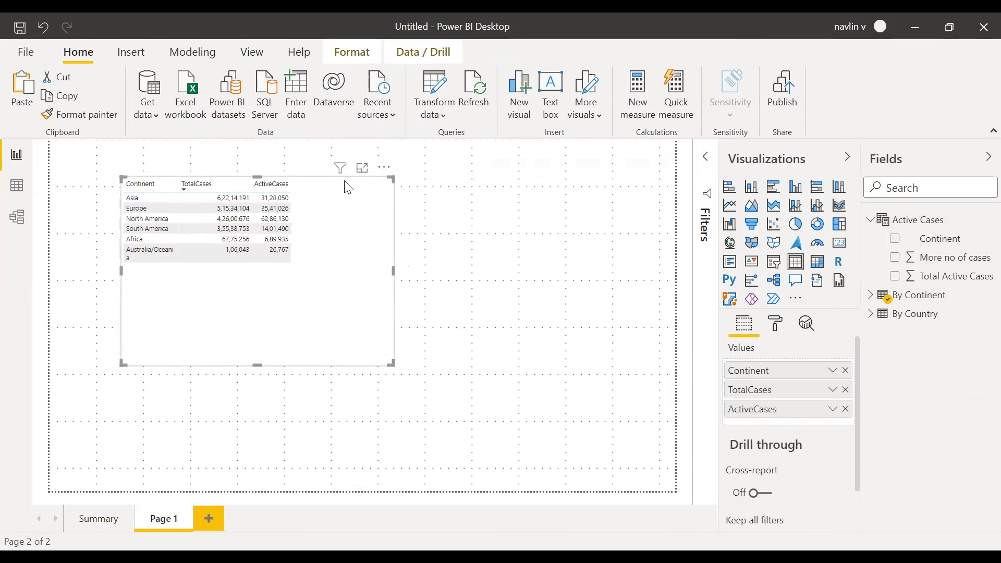
left_click_drag(311, 183, 514, 168)
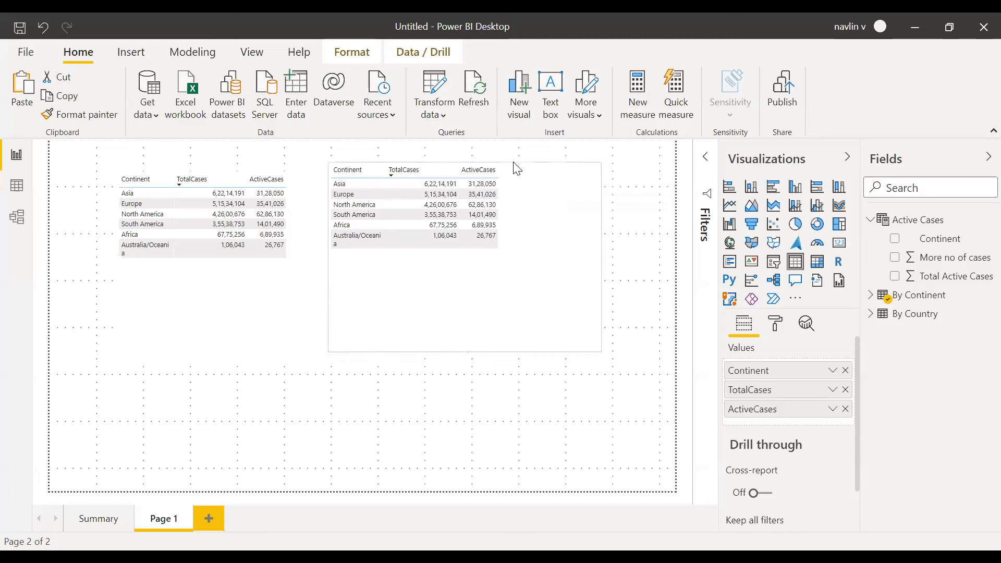
Step: Review the Active Cases table's SUMMARIZECOLUMNS formula, and look over the Summary page before returning to Page 1
left_click(912, 221)
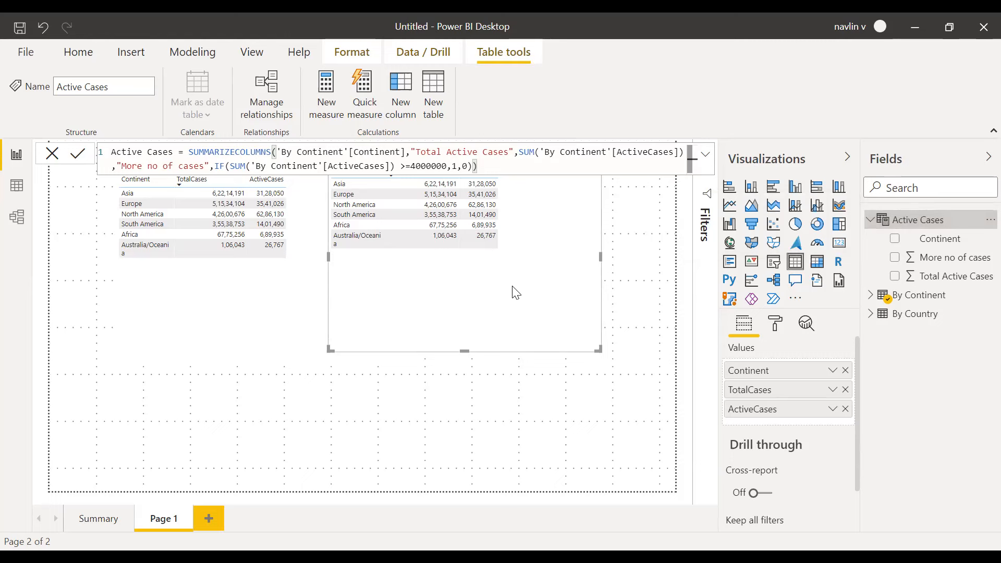
left_click(633, 310)
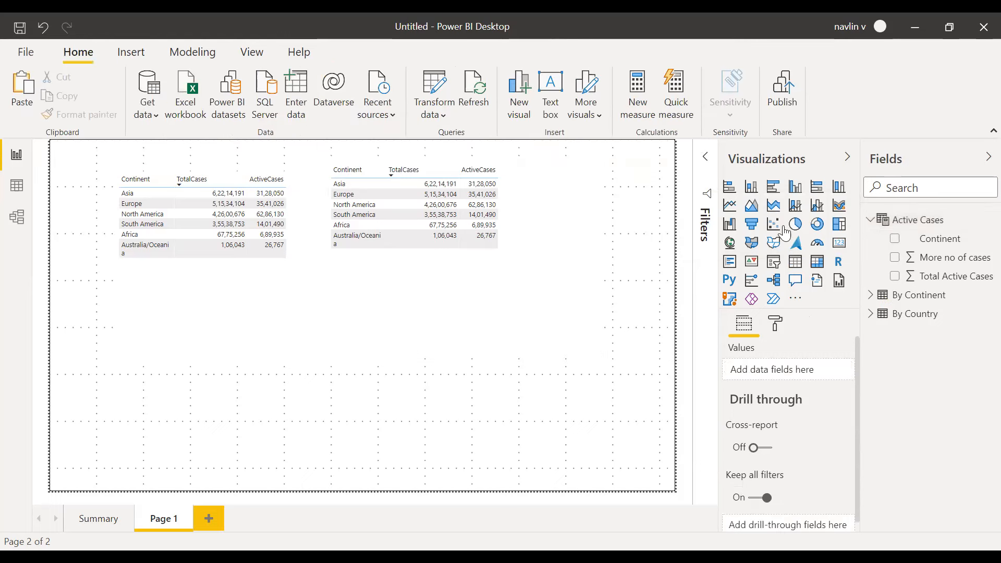
left_click(922, 298)
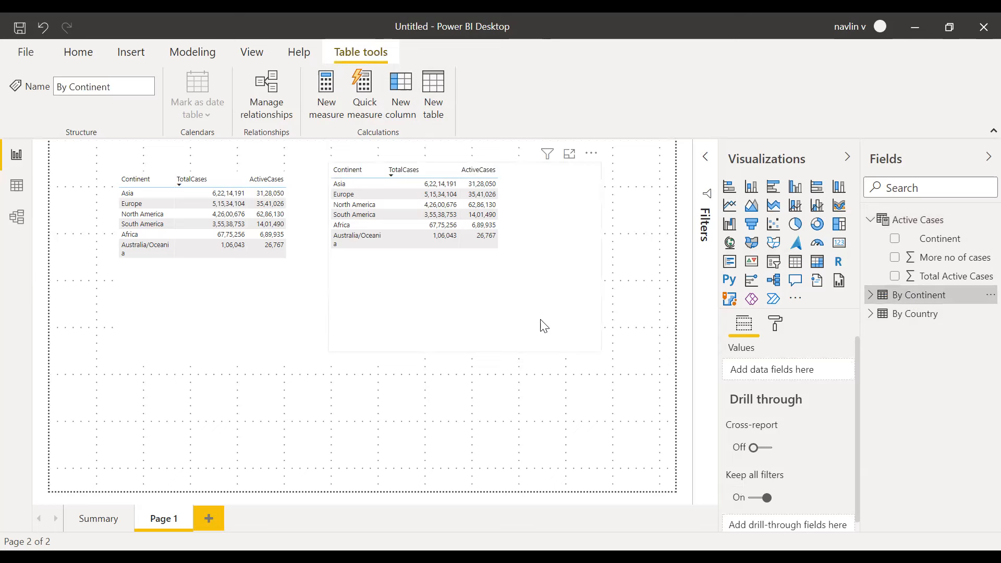
left_click(642, 292)
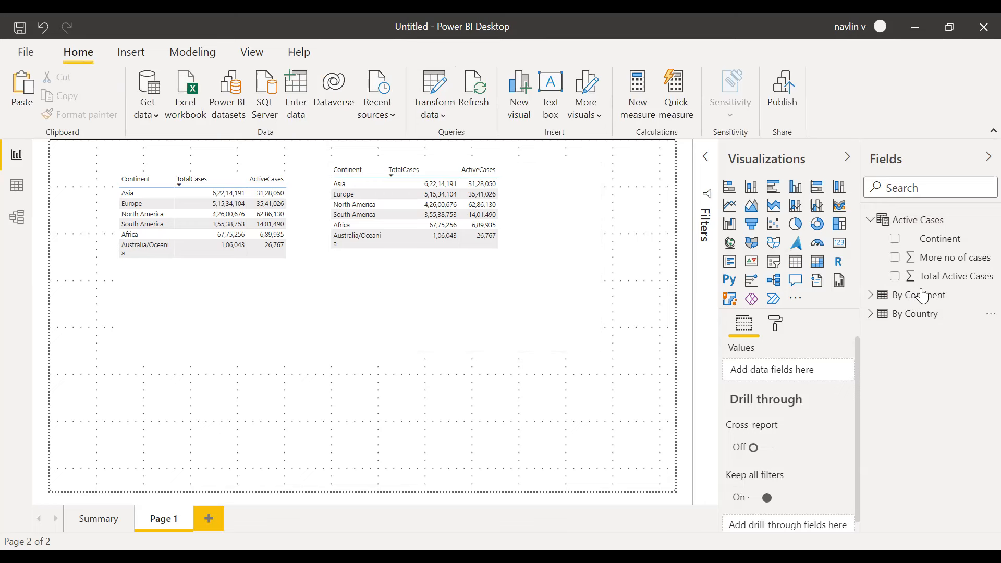
left_click(902, 226)
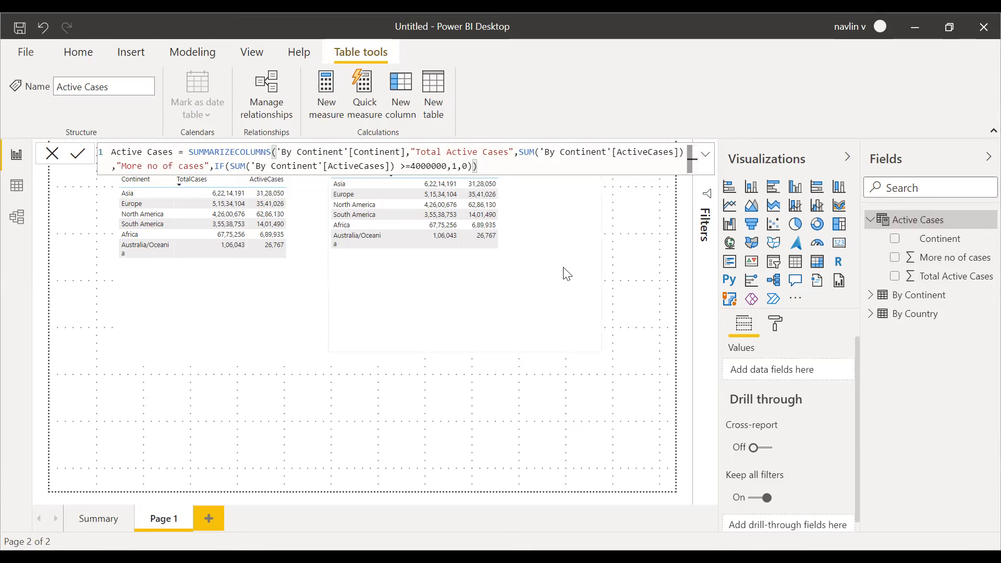
left_click(519, 271)
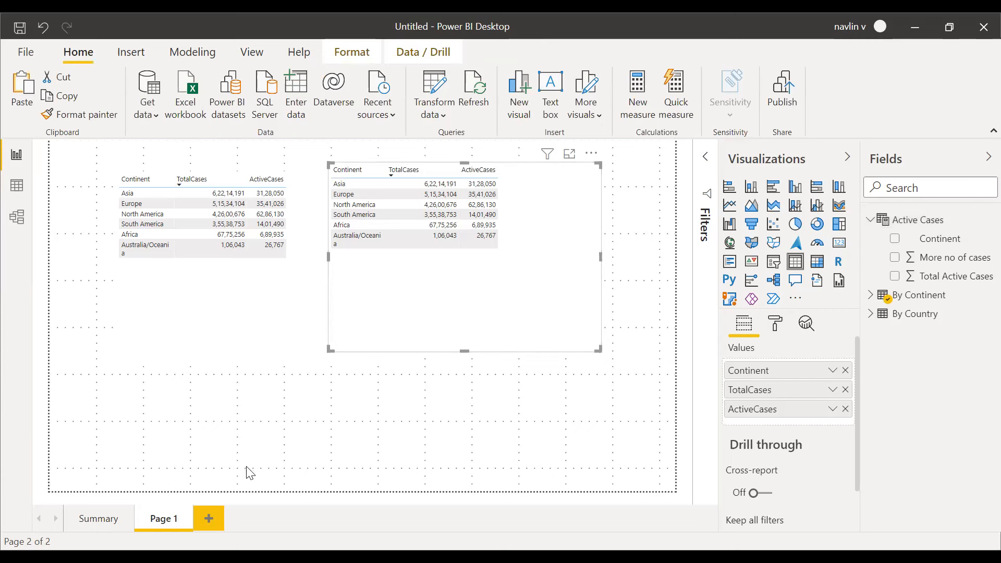
left_click(90, 523)
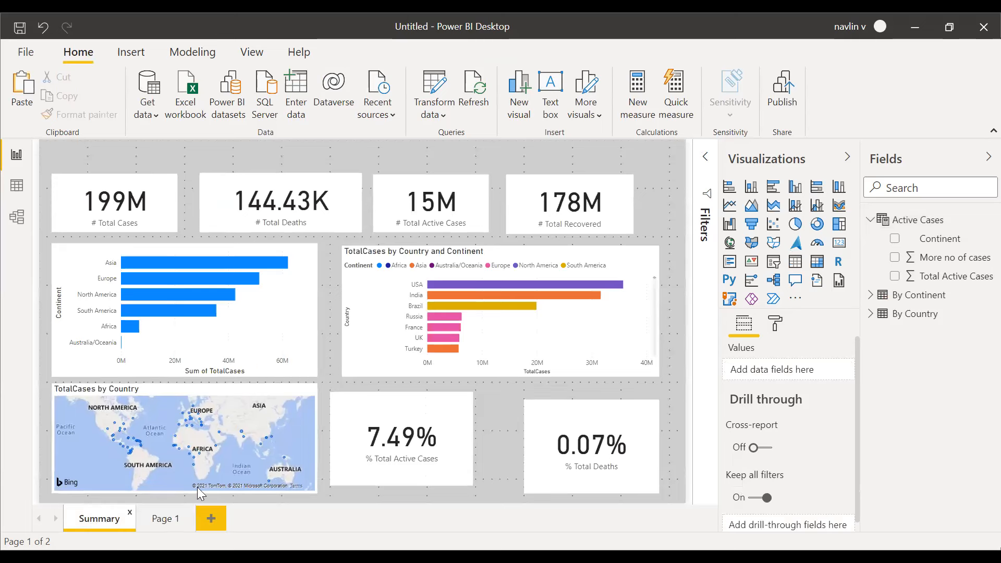
left_click(165, 519)
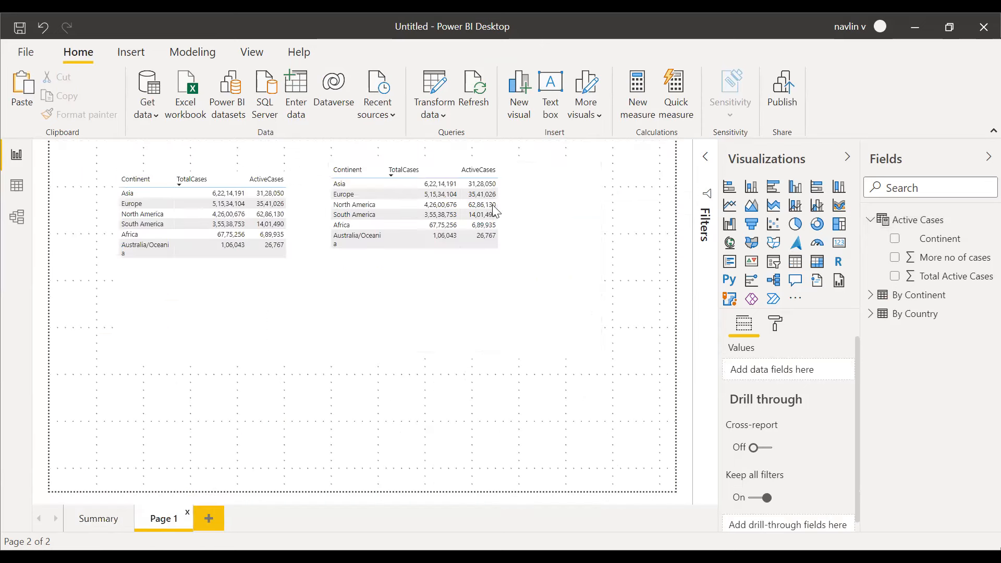
Step: Replace the copied table visual's fields with Continent, Total Active Cases and More no of cases from the Active Cases table
left_click(522, 177)
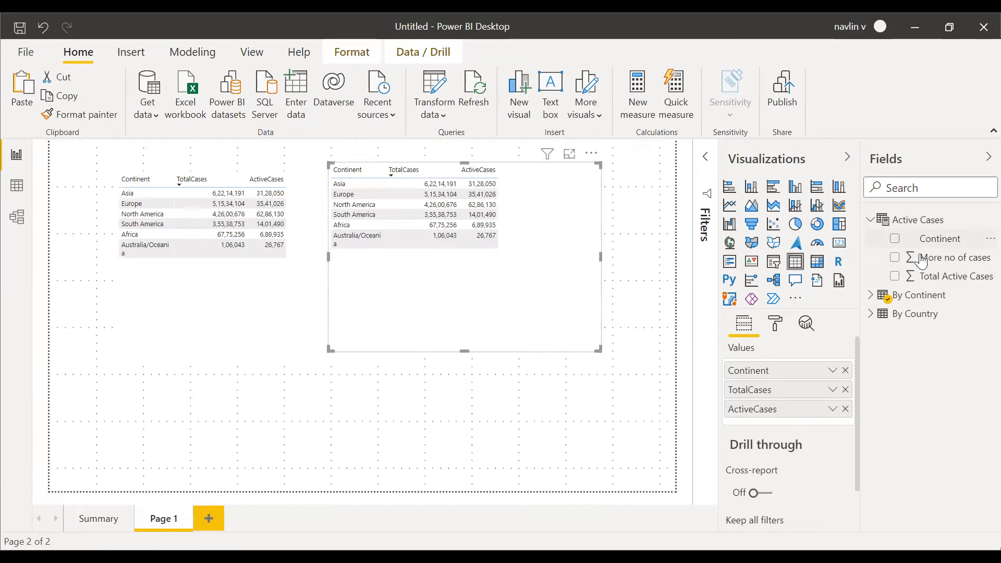
left_click(846, 370)
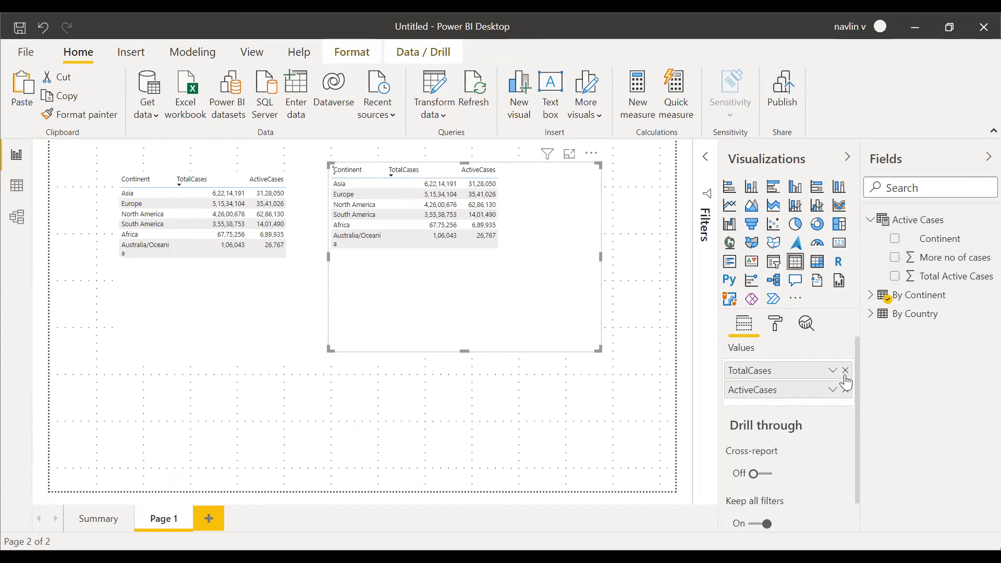
left_click(845, 370)
left_click(845, 370)
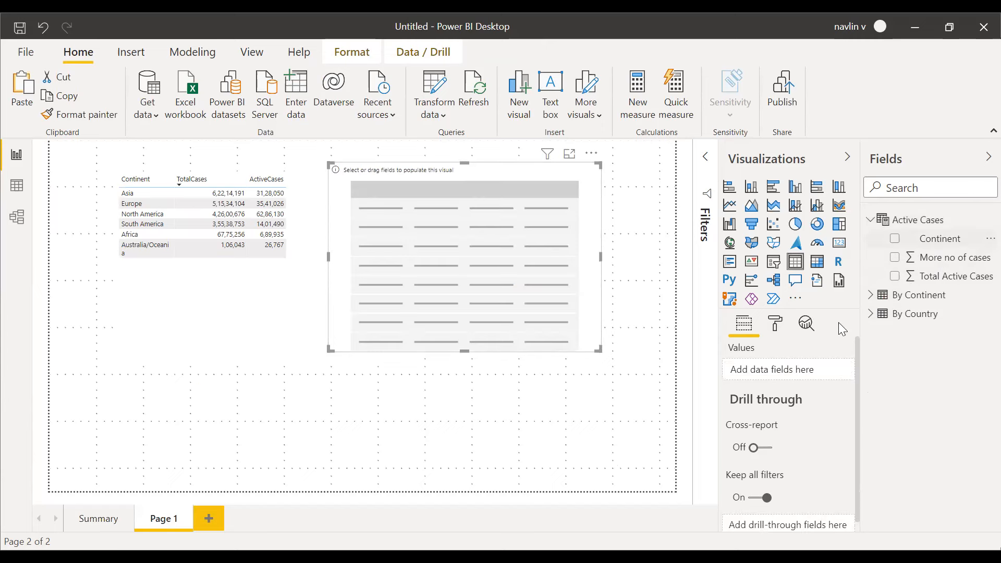
left_click_drag(781, 379, 780, 387)
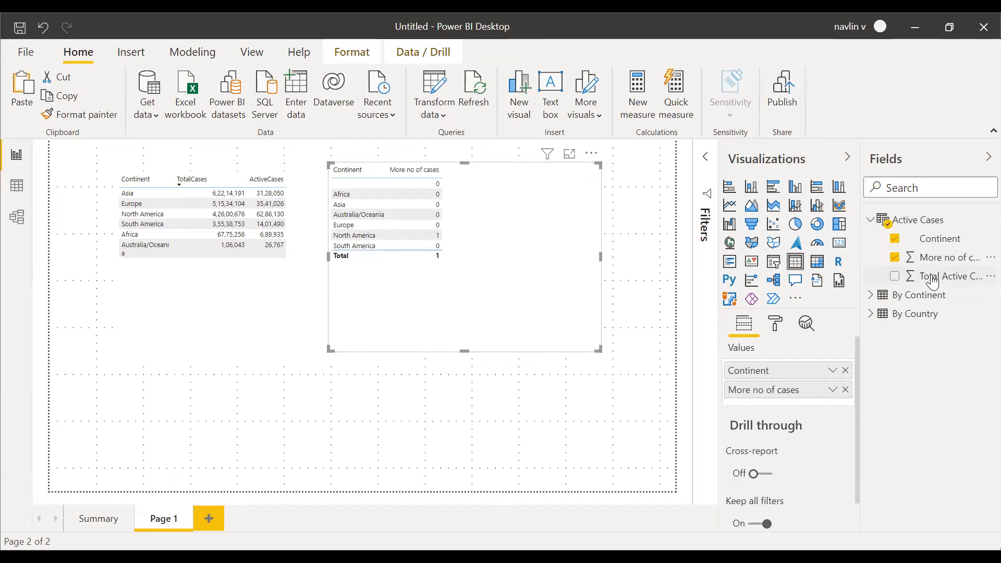
left_click_drag(913, 301, 771, 388)
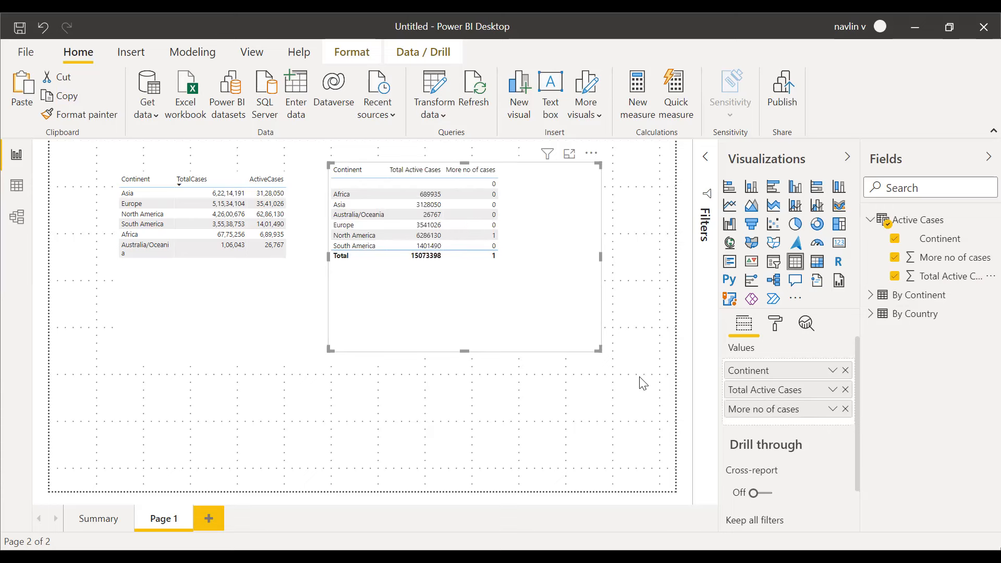
Step: Compare the Active Cases formula with the North America row in the copied table visual
left_click(921, 221)
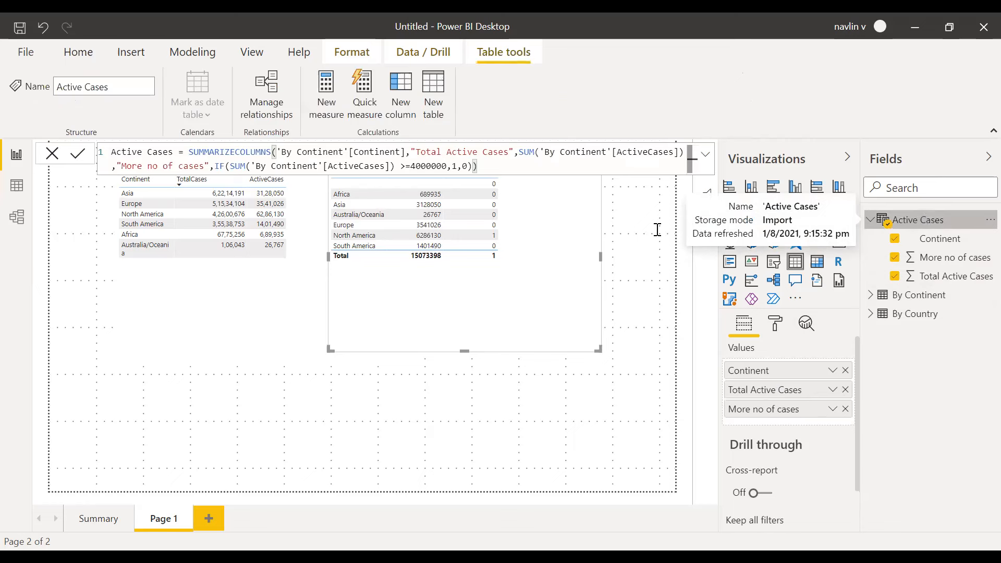
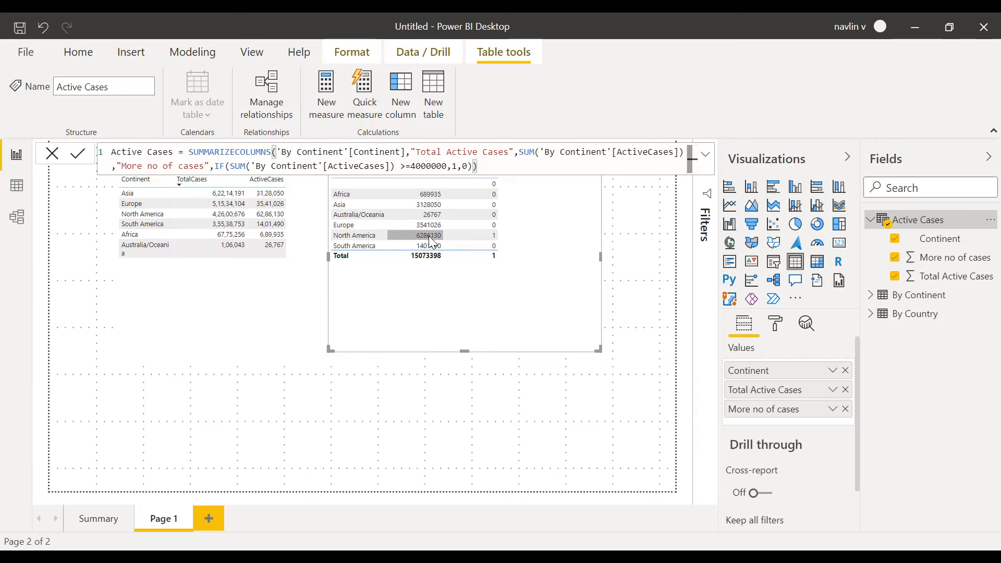
left_click(465, 236)
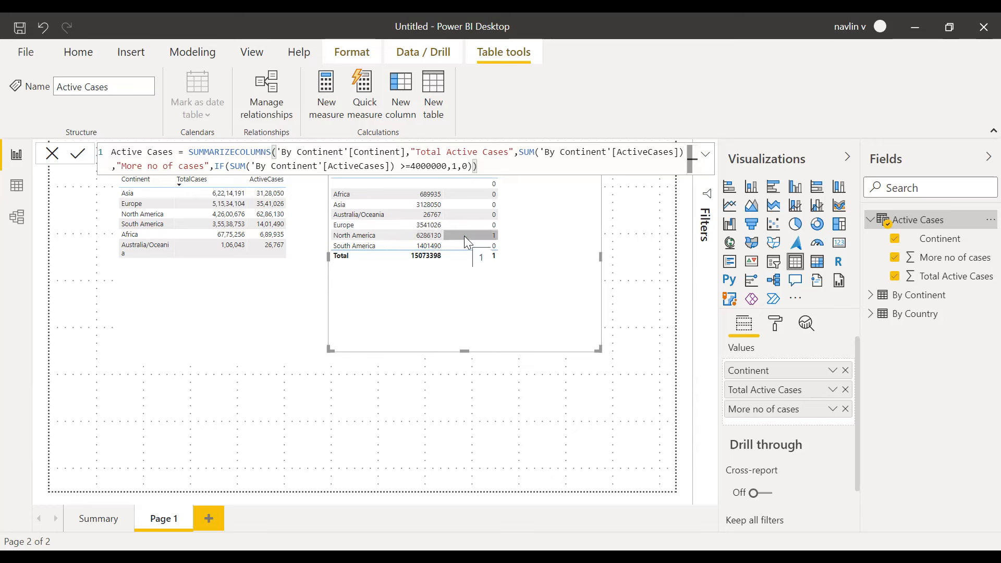
left_click(480, 275)
left_click(642, 212)
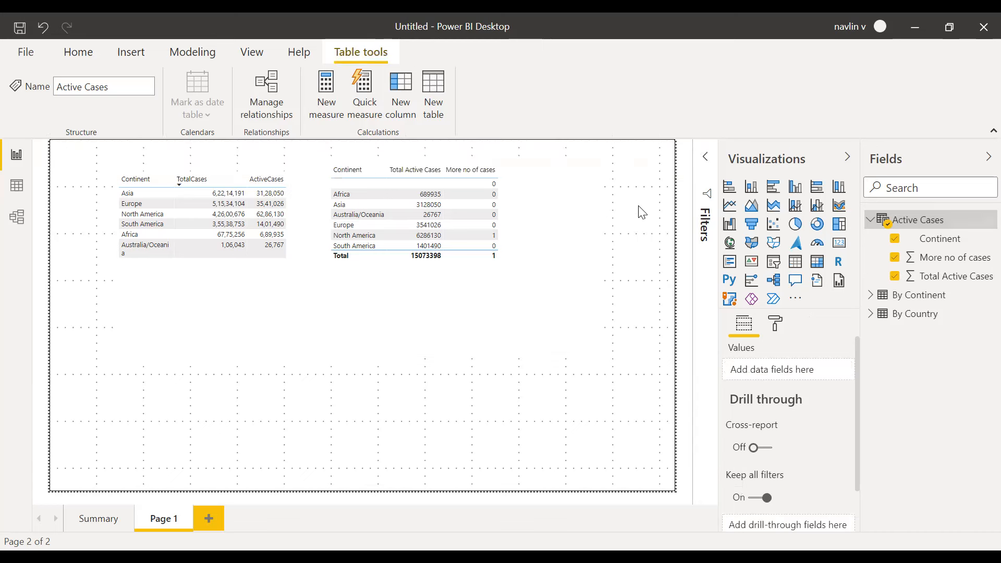
Step: Shrink the copied table visual slightly and sort it by Total Active Cases
left_click_drag(598, 349, 541, 339)
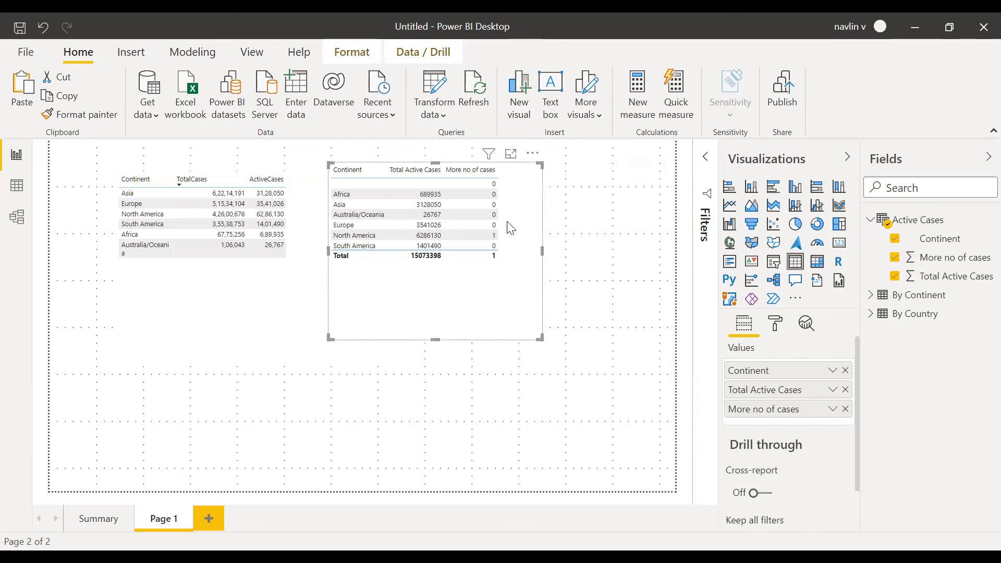
left_click(532, 153)
mouse_move(585, 305)
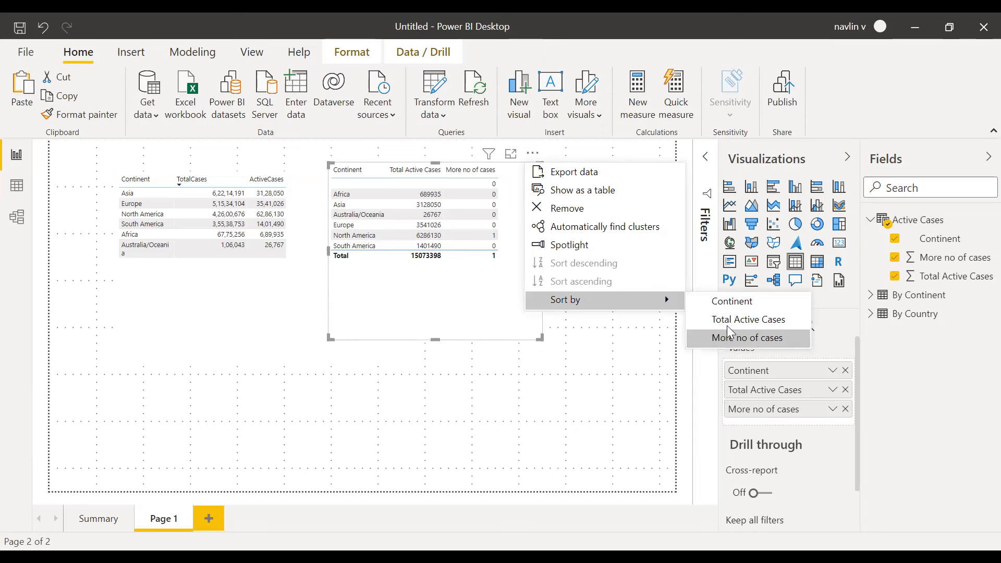
left_click(740, 319)
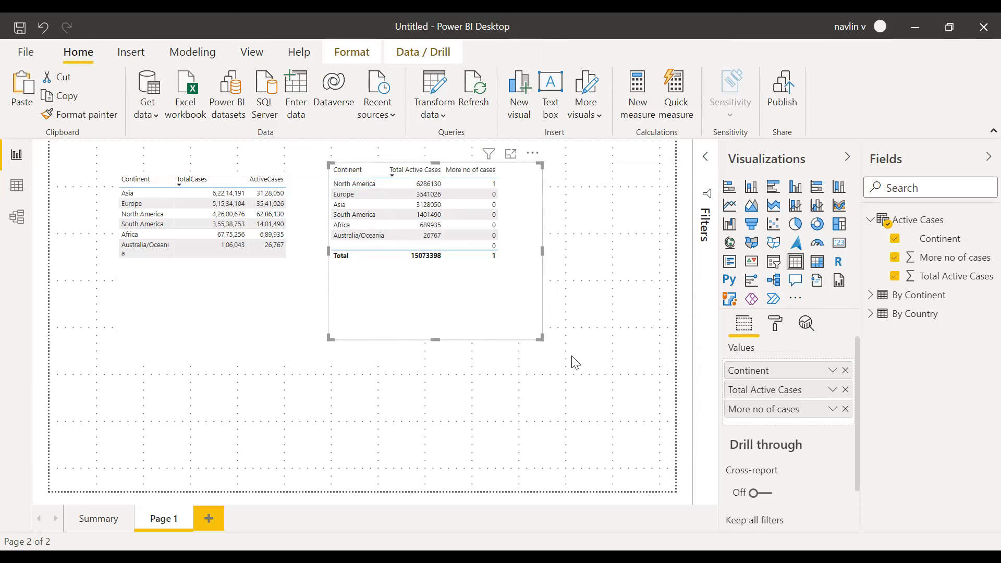
Step: Open the copied table visual's conditional formatting options and choose More no of cases as the field to format
left_click(775, 326)
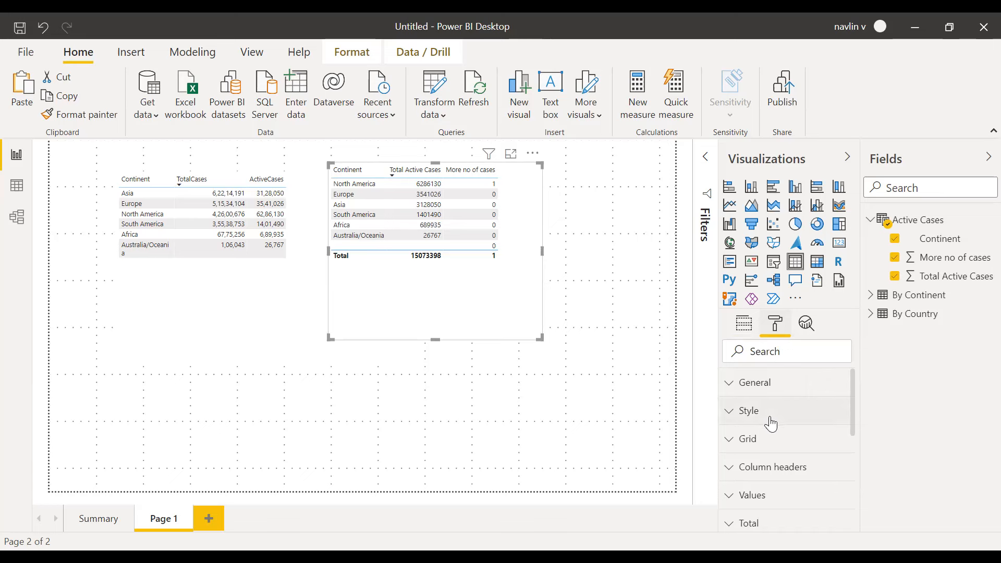
scroll(765, 412, "down", 5)
scroll(766, 412, "up", 2)
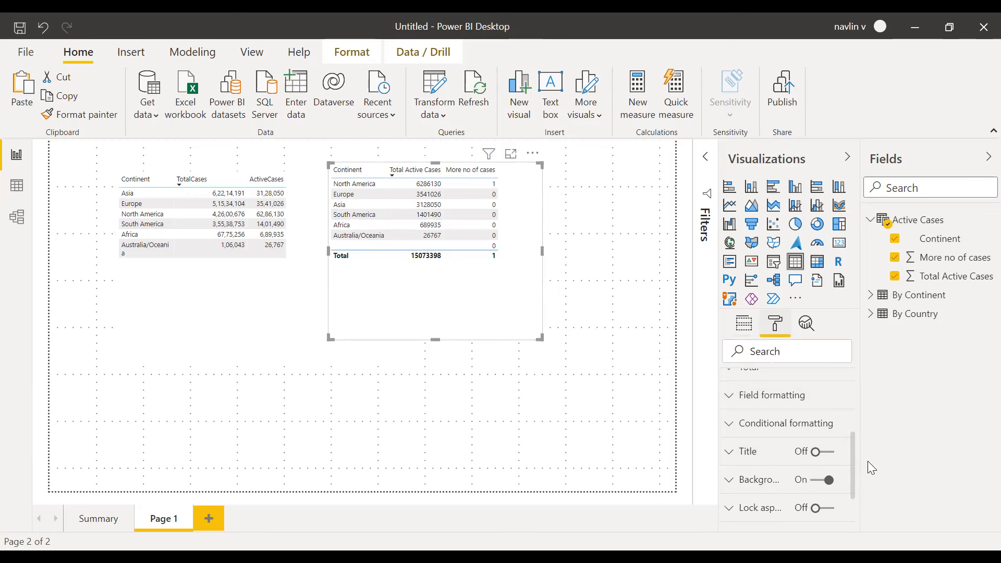
mouse_move(852, 458)
left_mouse_down()
mouse_move(852, 442)
mouse_move(853, 459)
left_mouse_up()
left_click(743, 419)
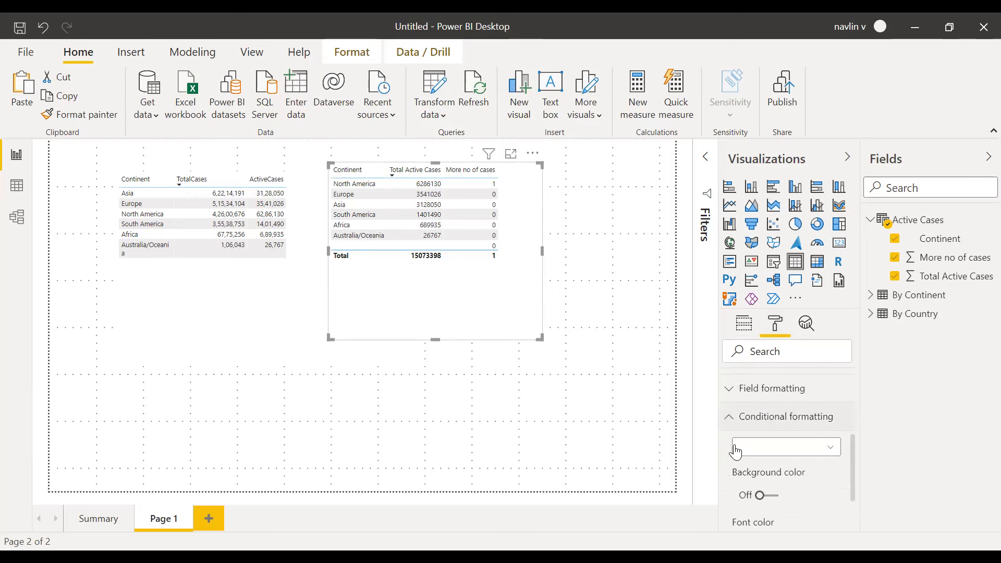
left_click(778, 456)
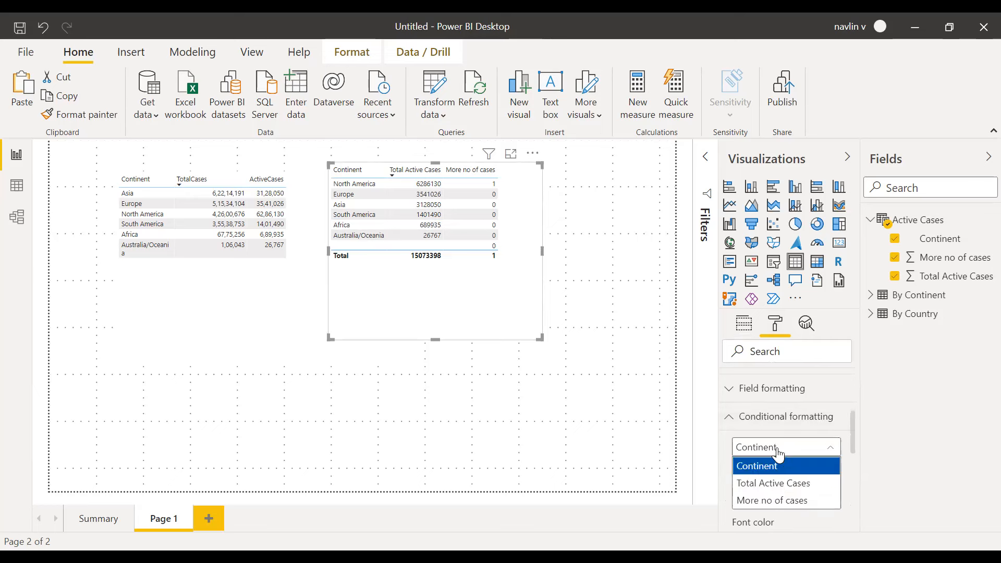
left_click(788, 495)
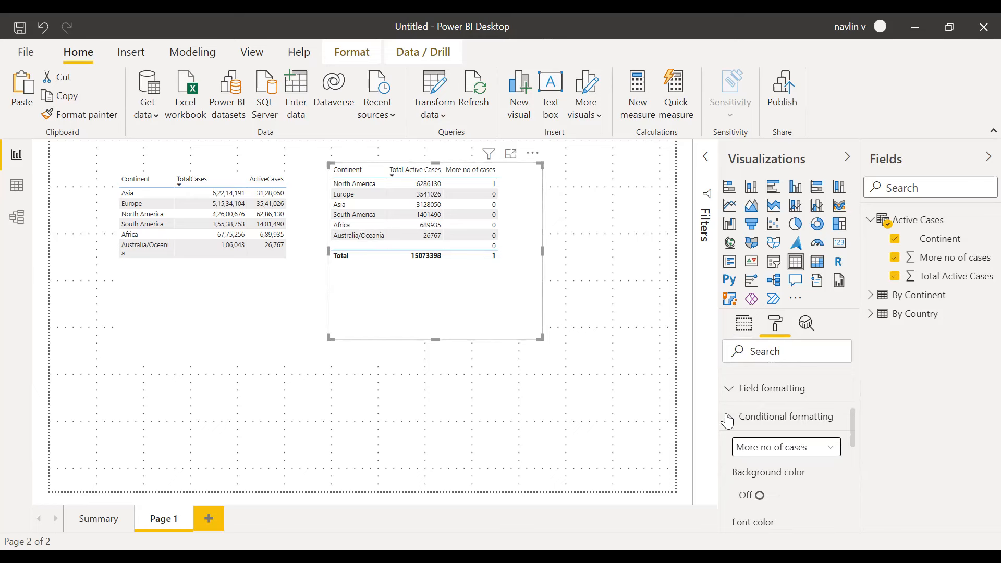
Step: Turn off the totals row in the copied table visual's formatting
scroll(787, 469, "down", 5)
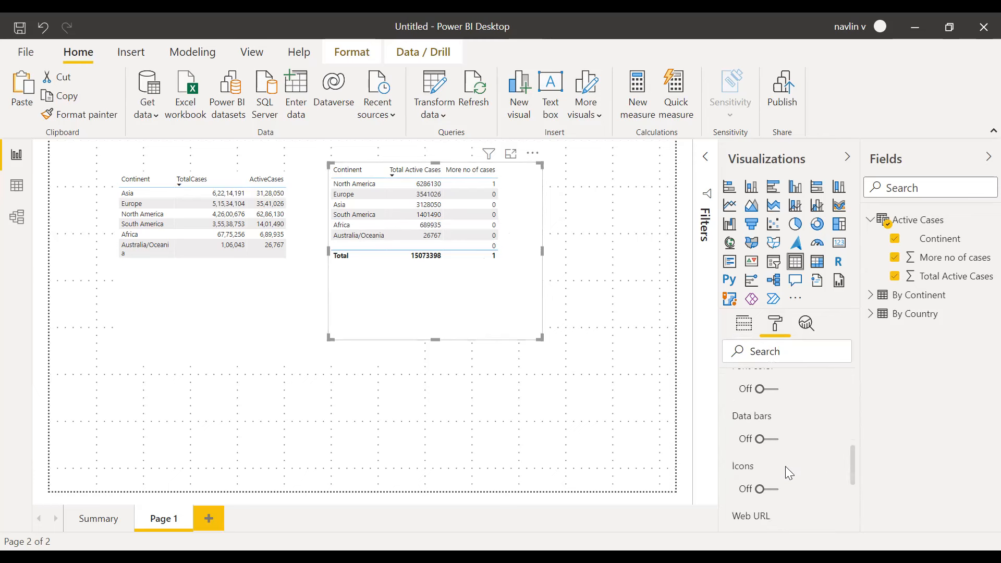
scroll(785, 466, "down", 2)
scroll(785, 465, "up", 2)
scroll(786, 468, "down", 2)
scroll(786, 467, "up", 10)
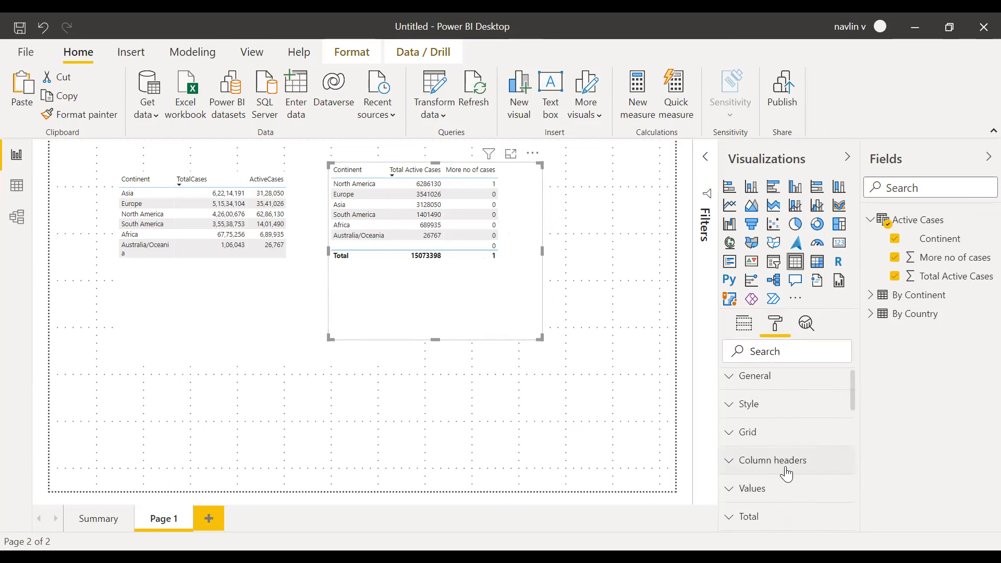
scroll(785, 469, "down", 5)
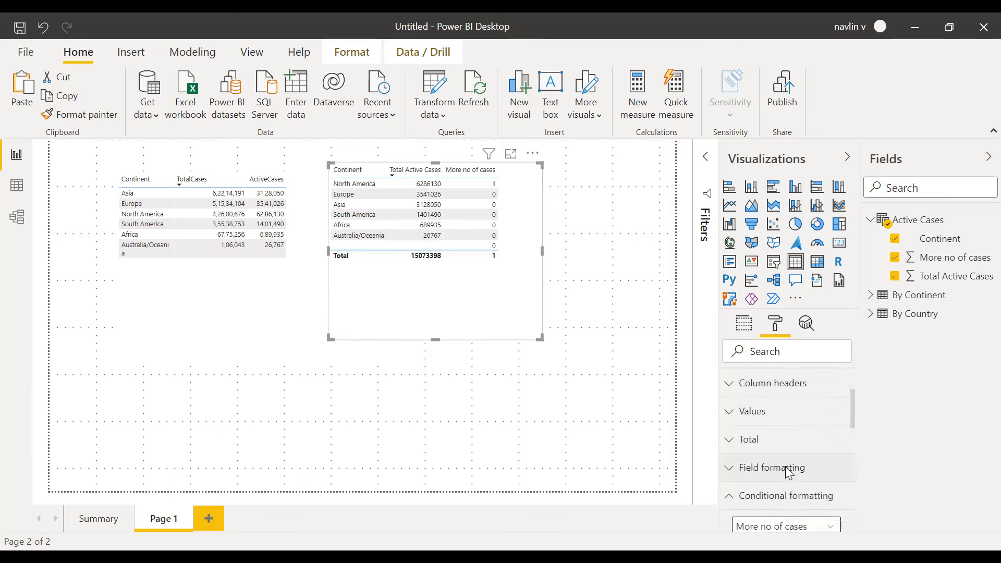
scroll(785, 467, "up", 1)
left_click(765, 449)
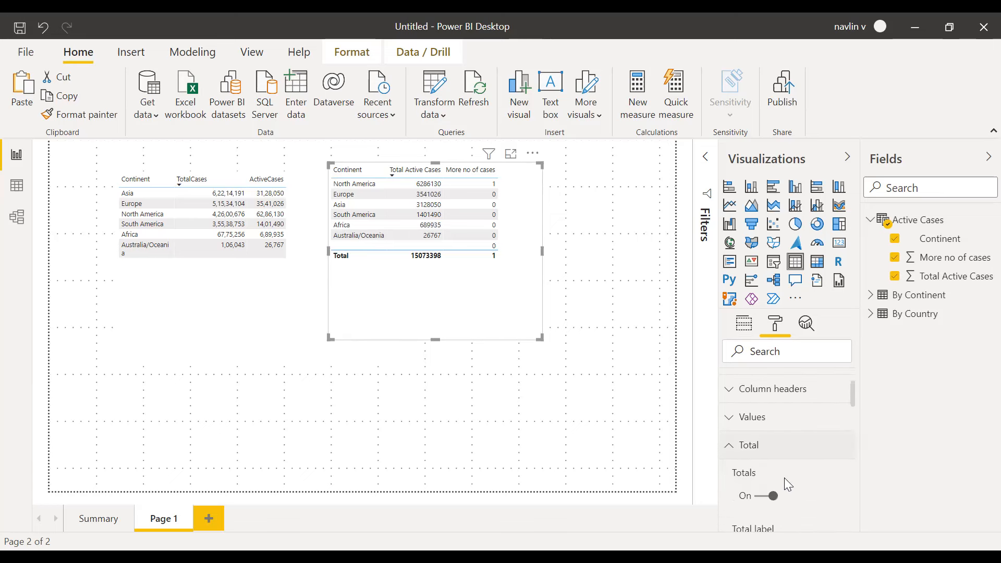
scroll(784, 477, "down", 1)
left_click(766, 419)
scroll(754, 429, "up", 2)
left_click(728, 452)
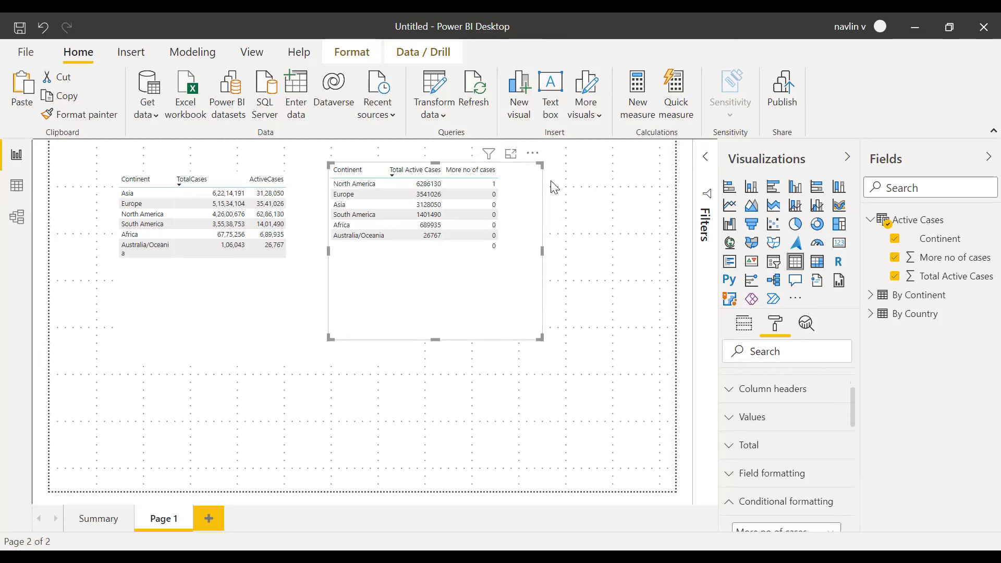
Step: Select the Active Cases table in the model and switch to the Data view
scroll(773, 463, "down", 1)
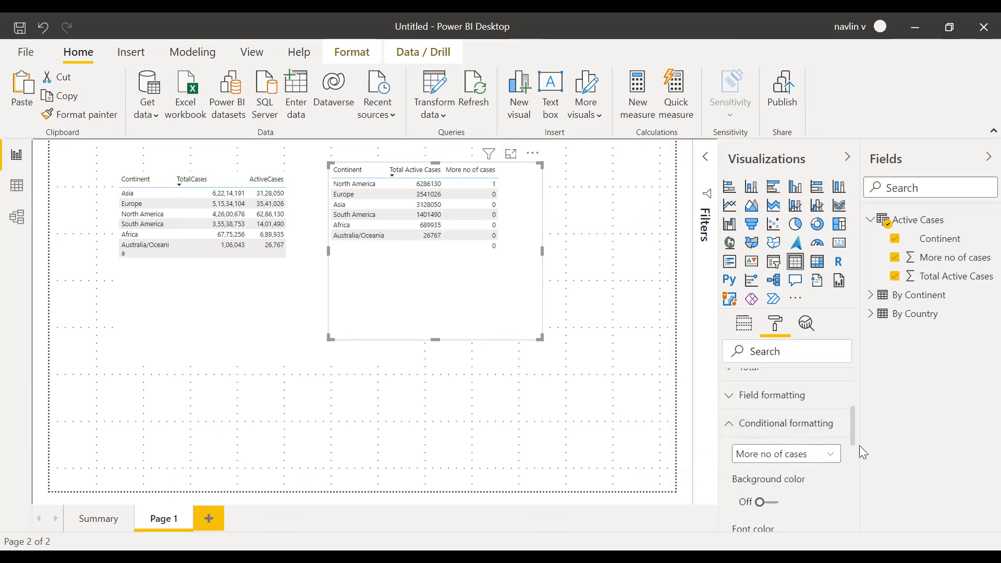
left_click(904, 224)
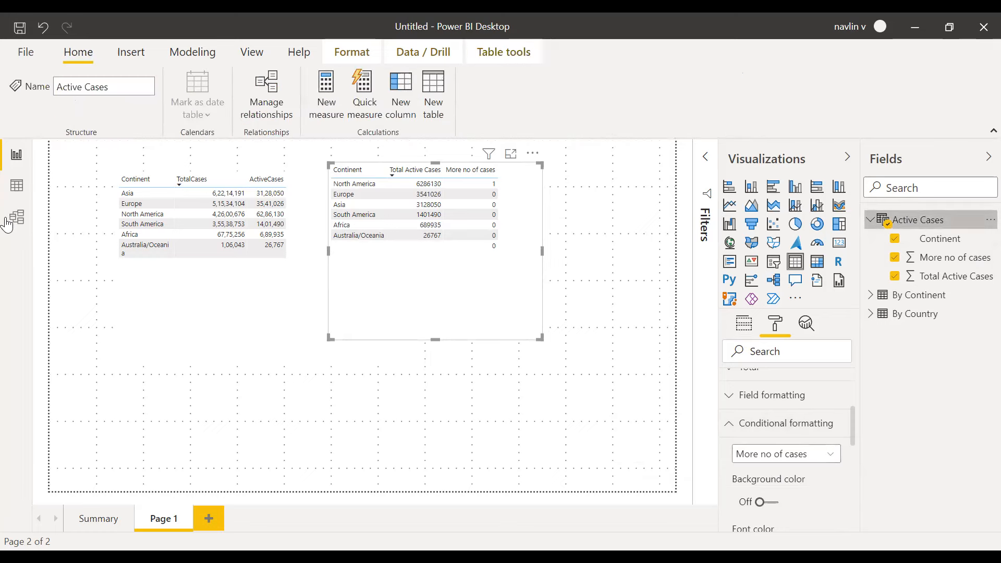
left_click(22, 194)
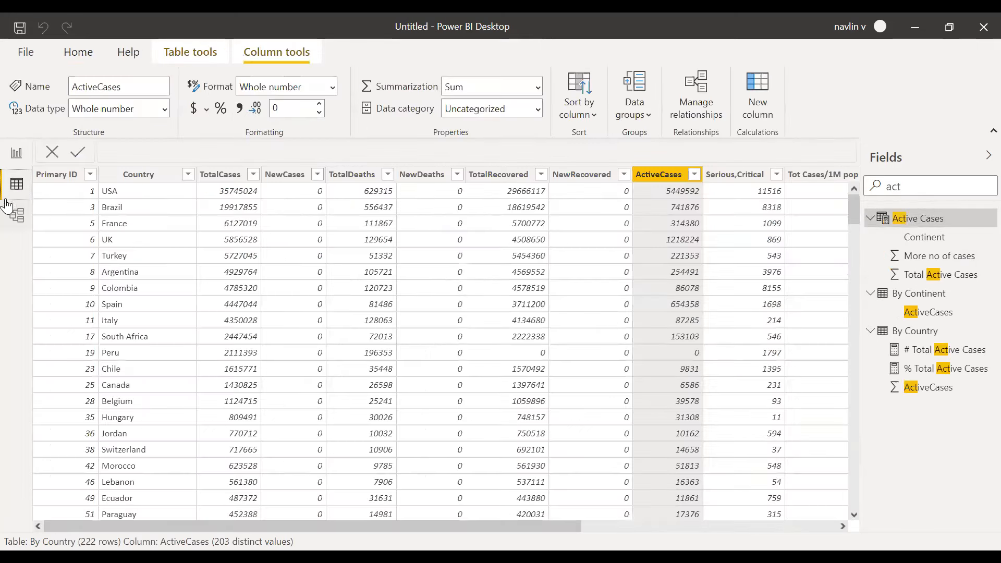
Step: Inspect the Active Cases table's rows and the values in its Continent column, and return to the report page
left_click(921, 224)
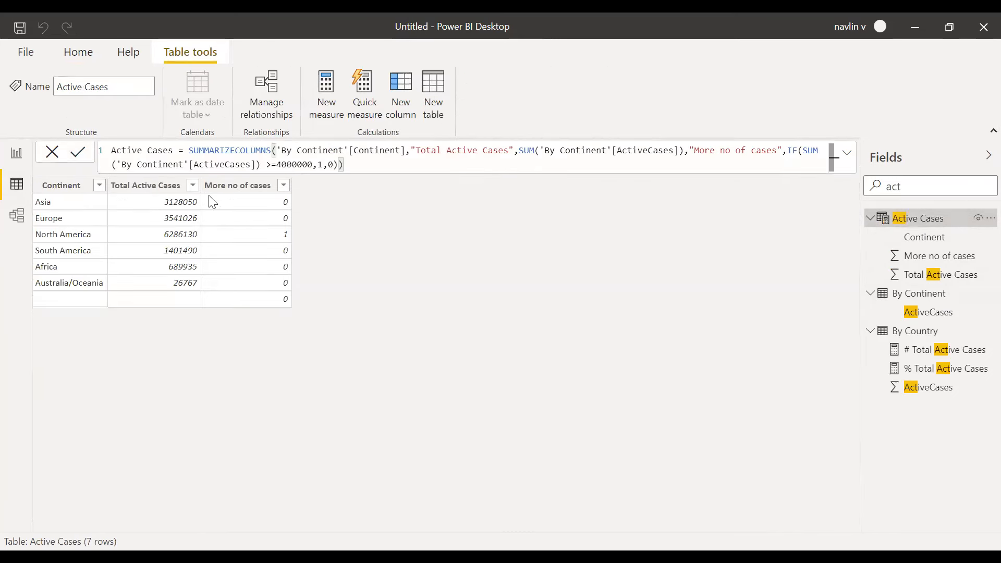
left_click(99, 185)
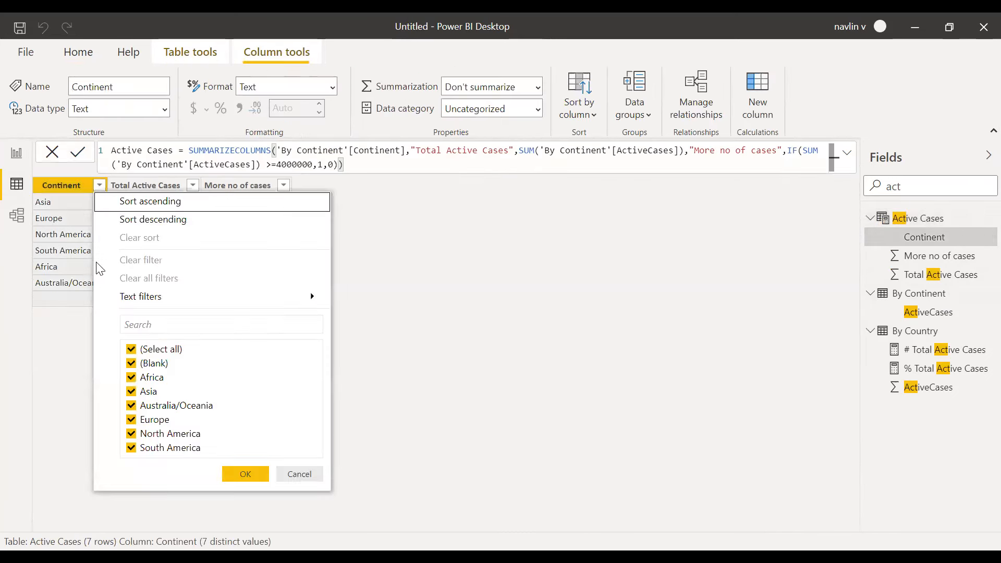
left_click(398, 379)
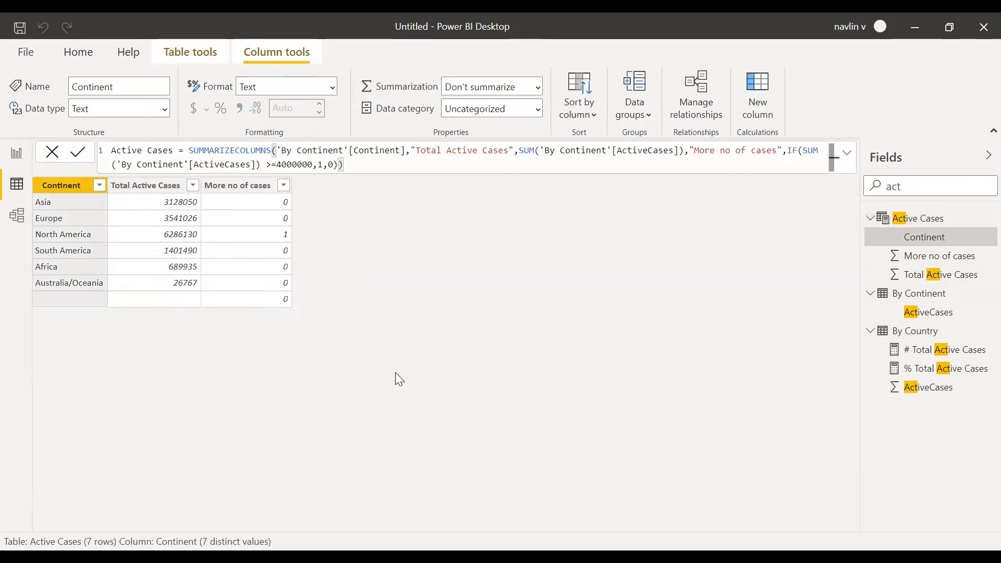
left_click(12, 159)
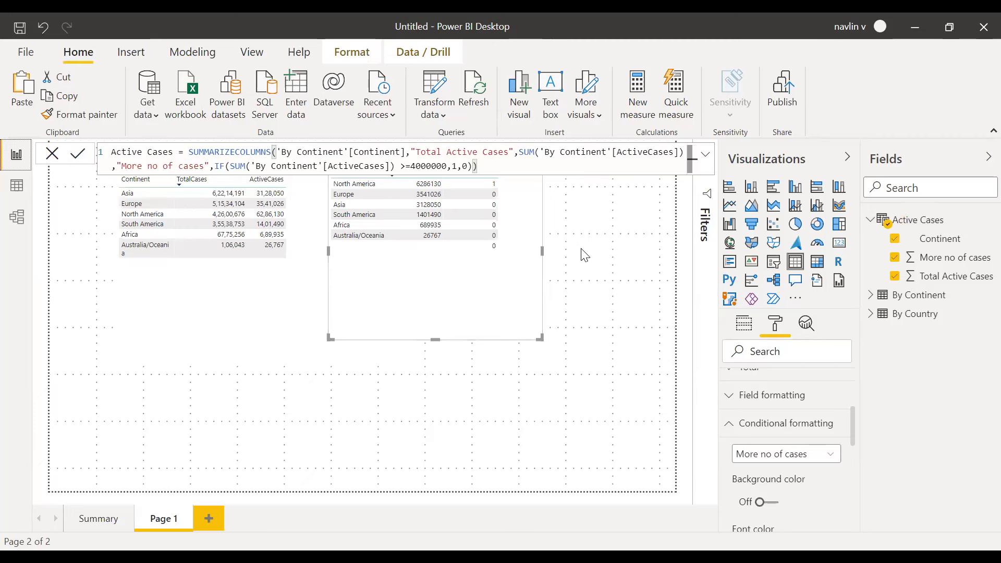
left_click(584, 255)
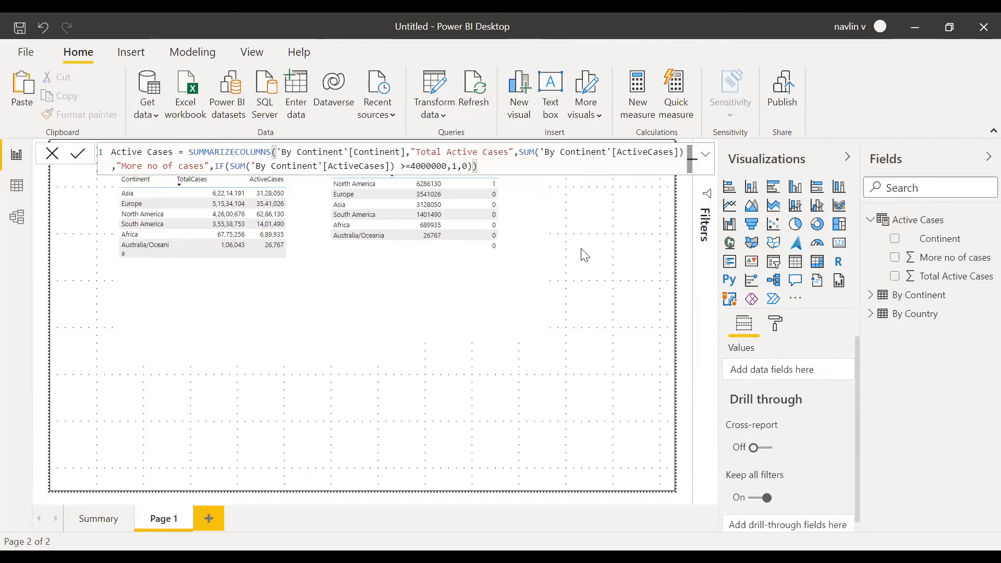
left_click(510, 212)
left_click(599, 222)
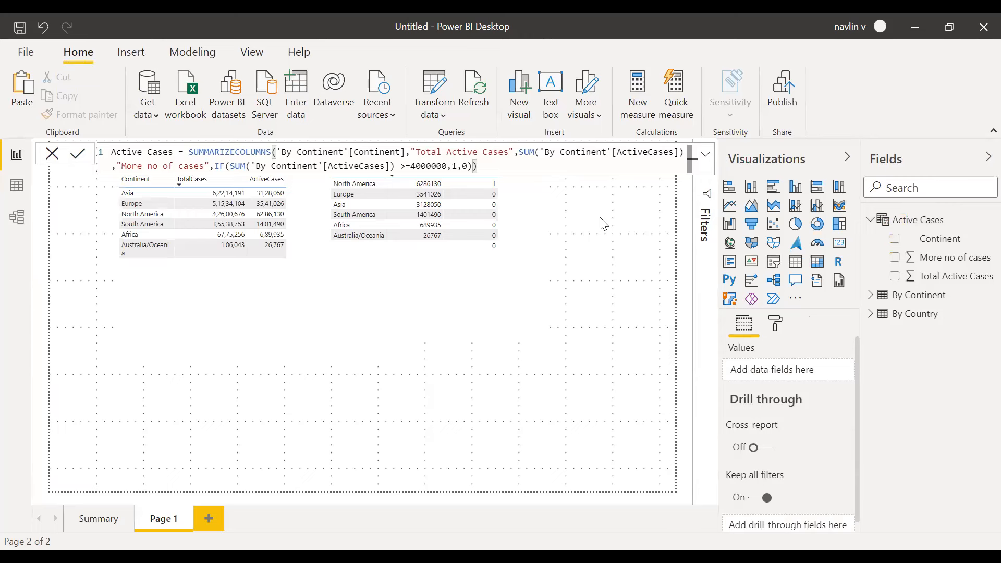
key("Return")
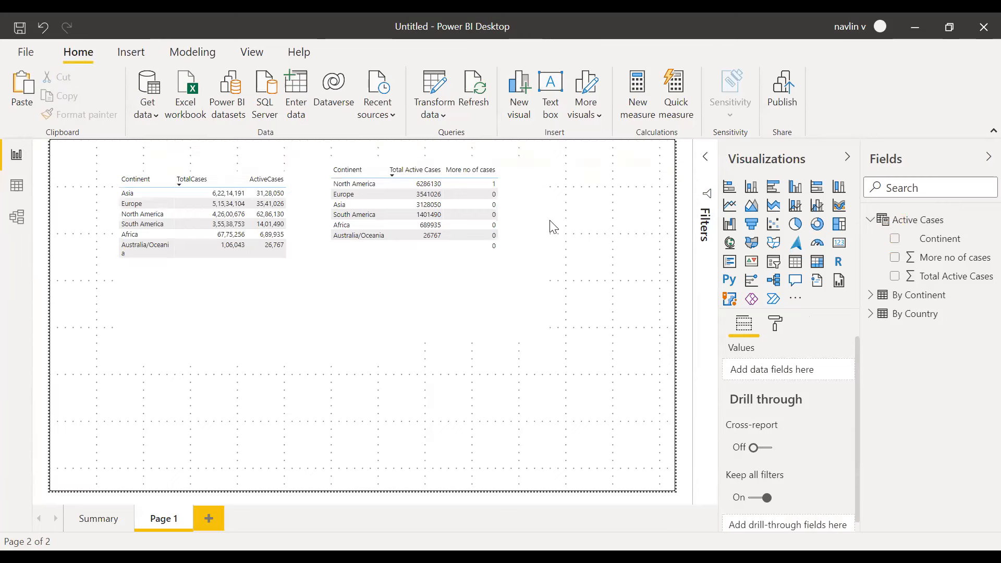
Step: Filter the Active Cases table visual with advanced filtering so that Continent is not blank
left_click(509, 171)
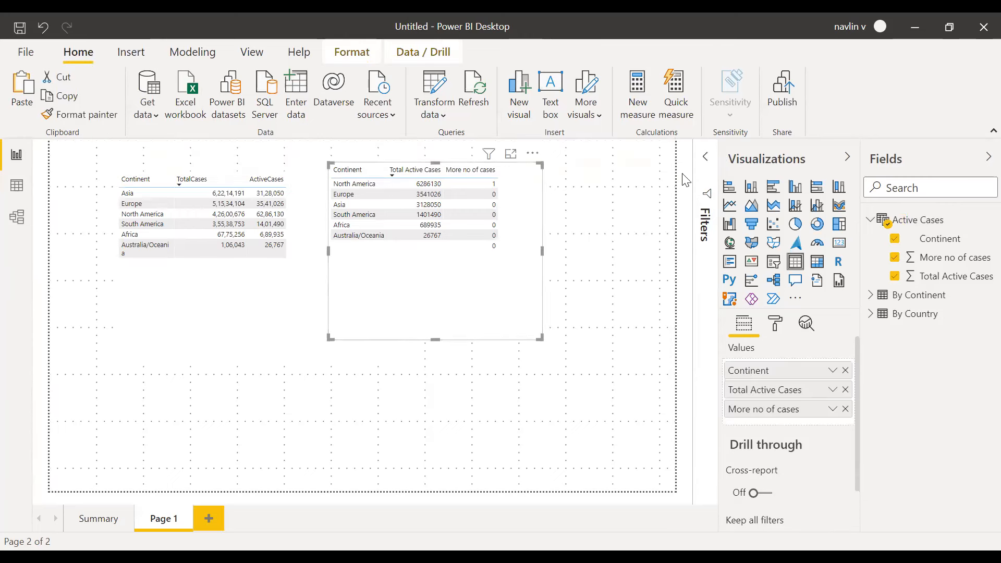
left_click(705, 156)
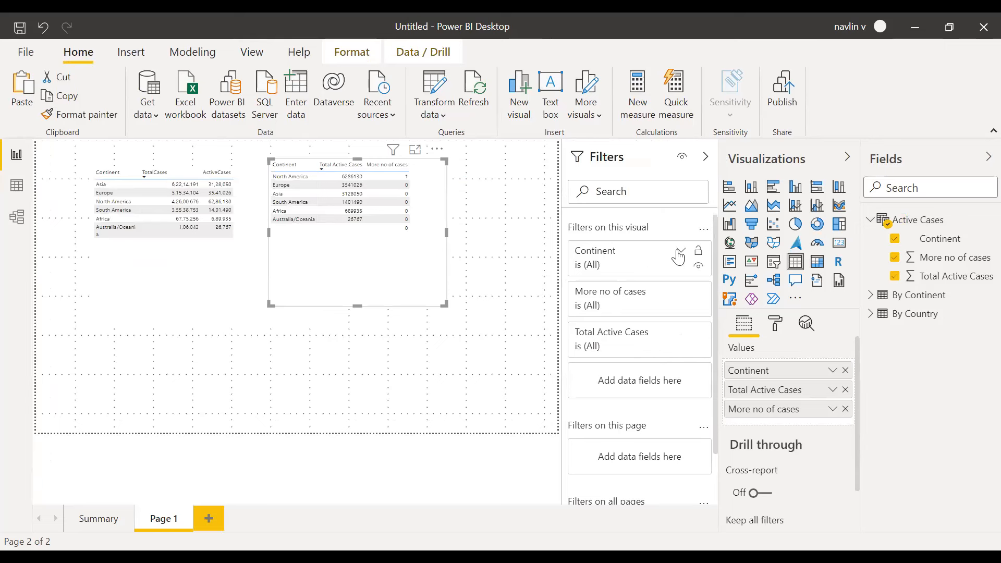
left_click(681, 252)
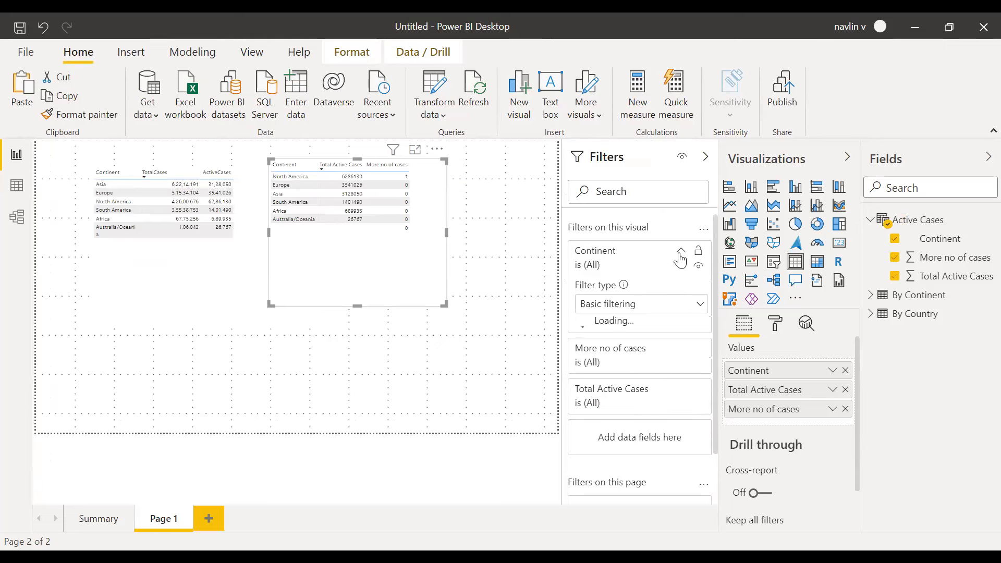
left_click(604, 309)
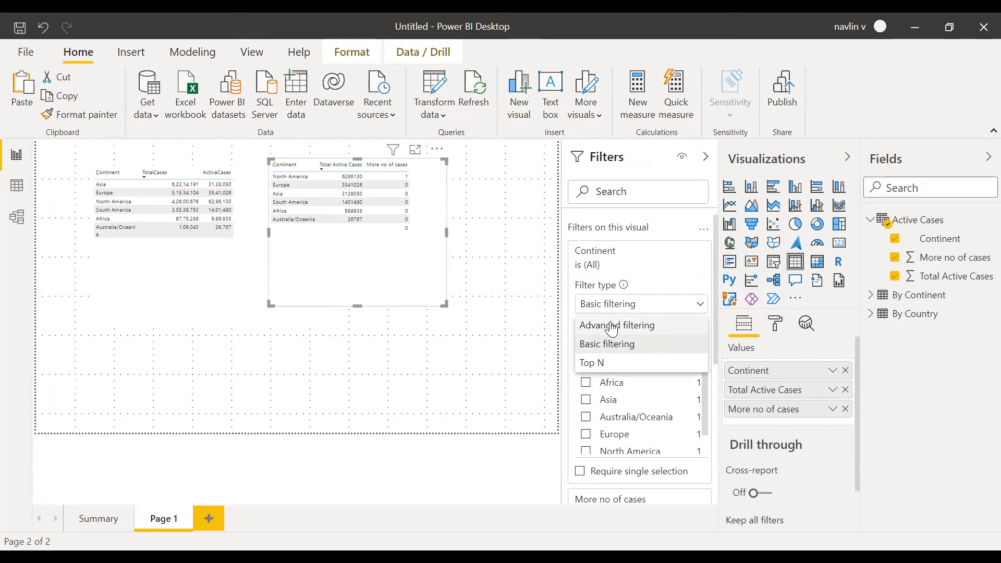
left_click(611, 327)
left_click(624, 350)
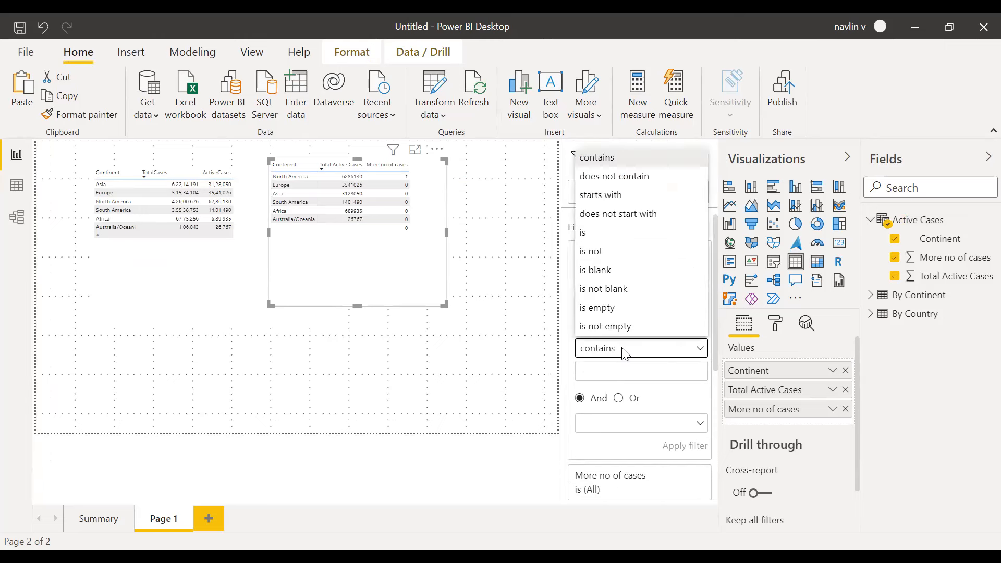
left_click(617, 288)
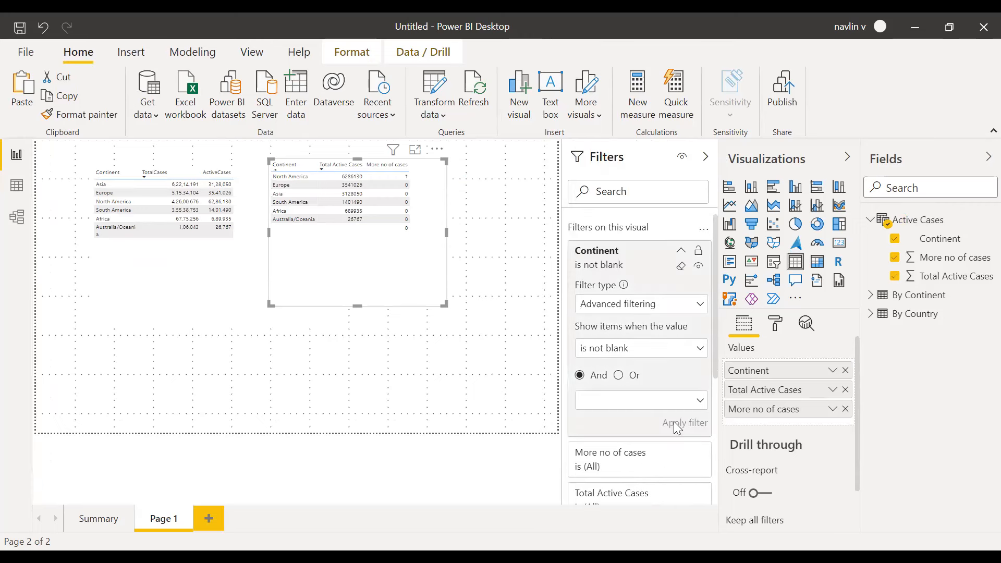
left_click(706, 156)
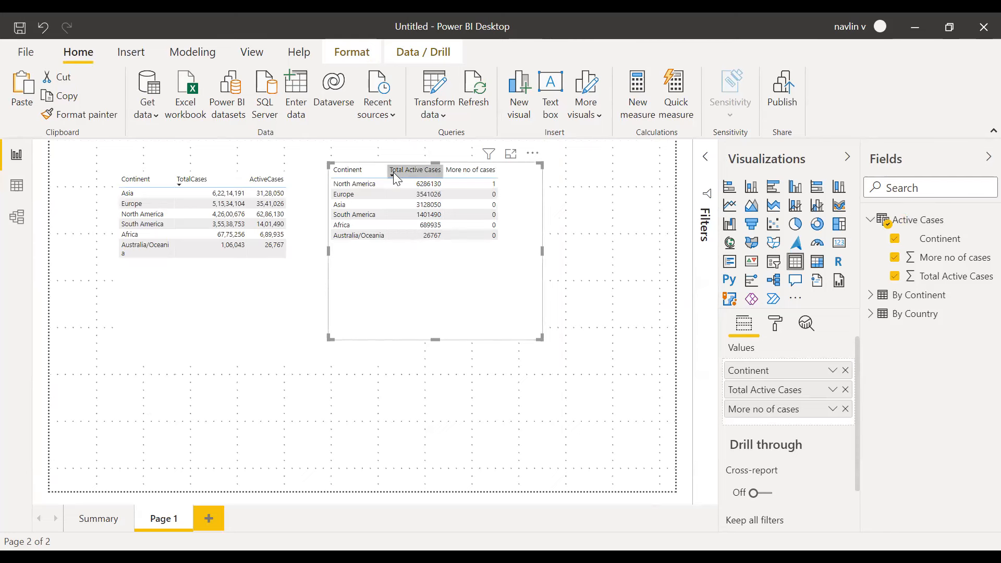
Step: Format the Total Active Cases column with a thousands separator
left_click(938, 277)
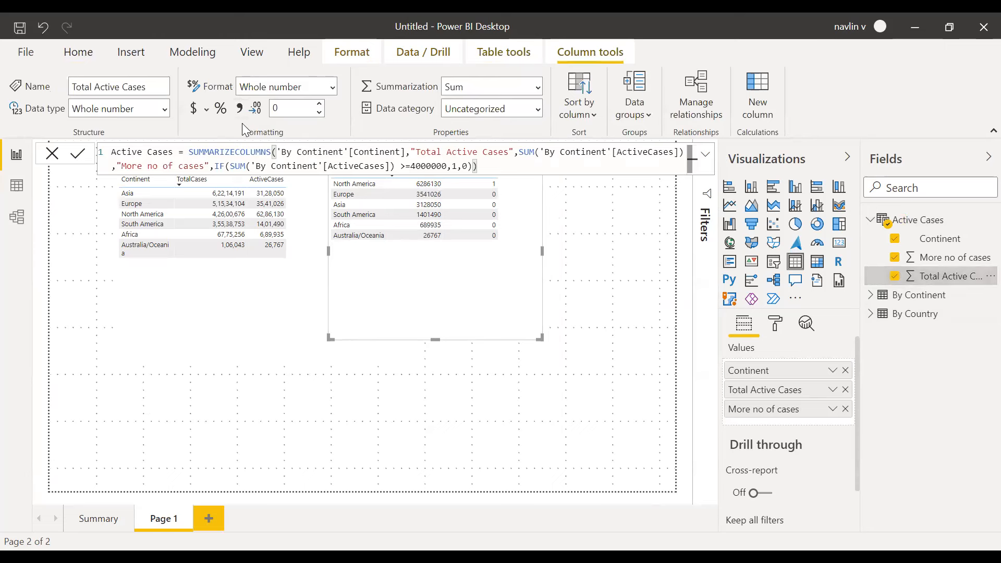
left_click(239, 108)
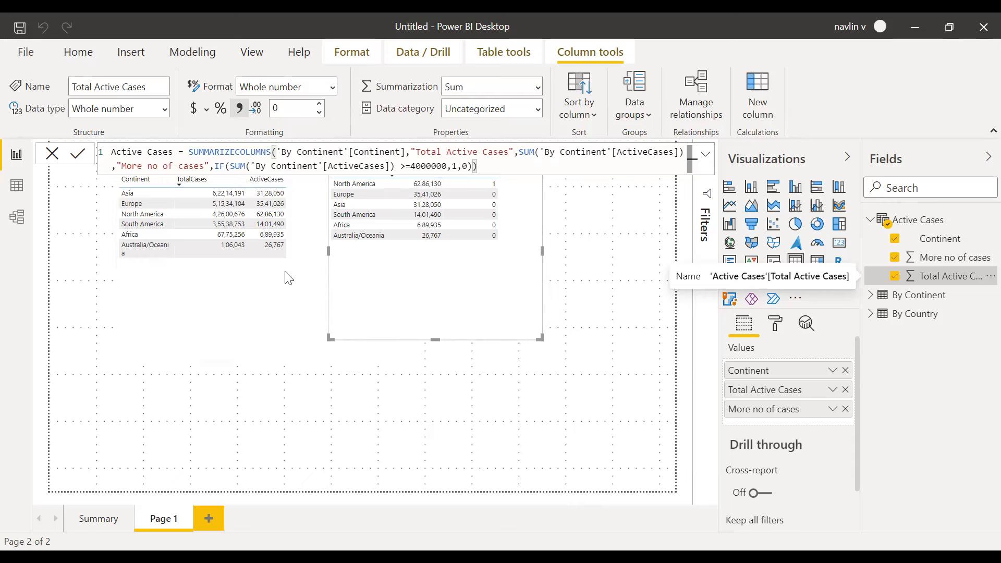
left_click(580, 293)
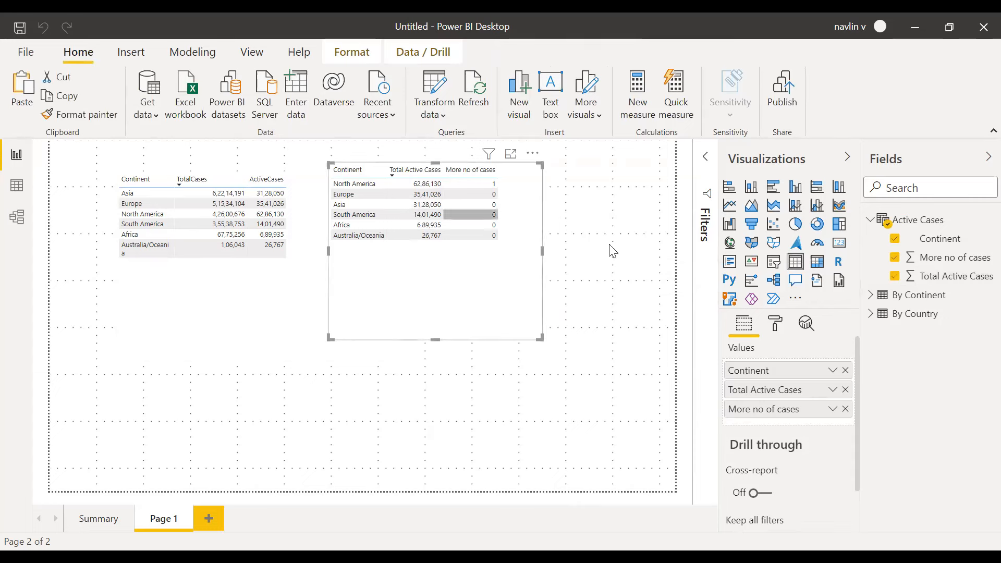
Step: Open the Active Cases table visual's conditional formatting options and choose More no of cases as the field to format
left_click(776, 329)
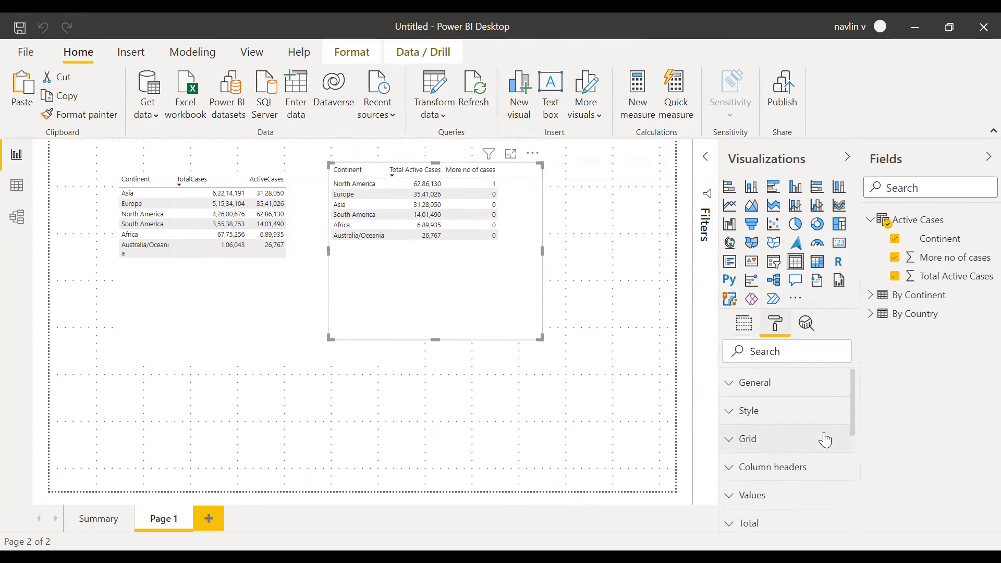
scroll(767, 470, "down", 3)
left_click(754, 426)
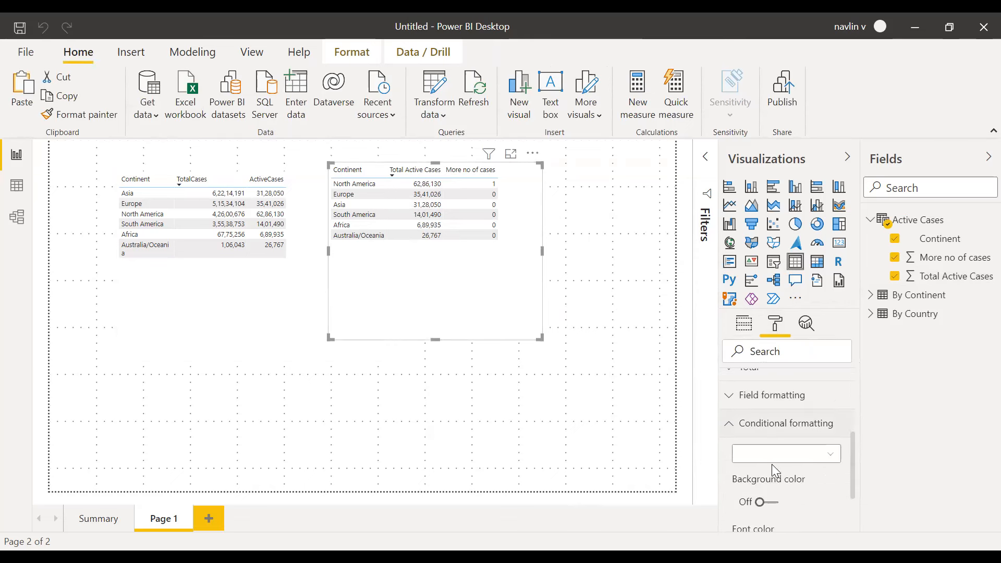
scroll(773, 461, "down", 2)
scroll(773, 460, "up", 2)
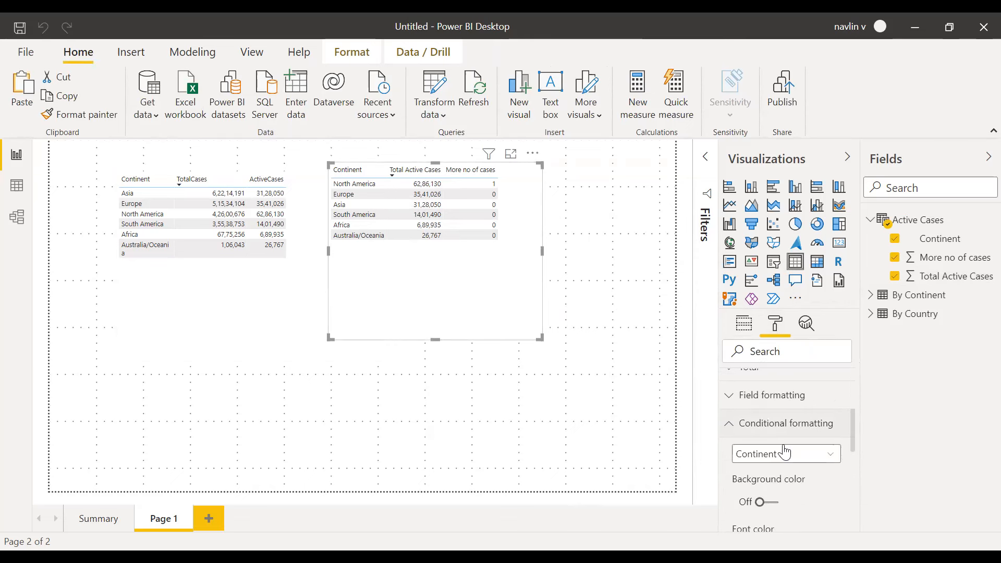
left_click(779, 453)
left_click(779, 508)
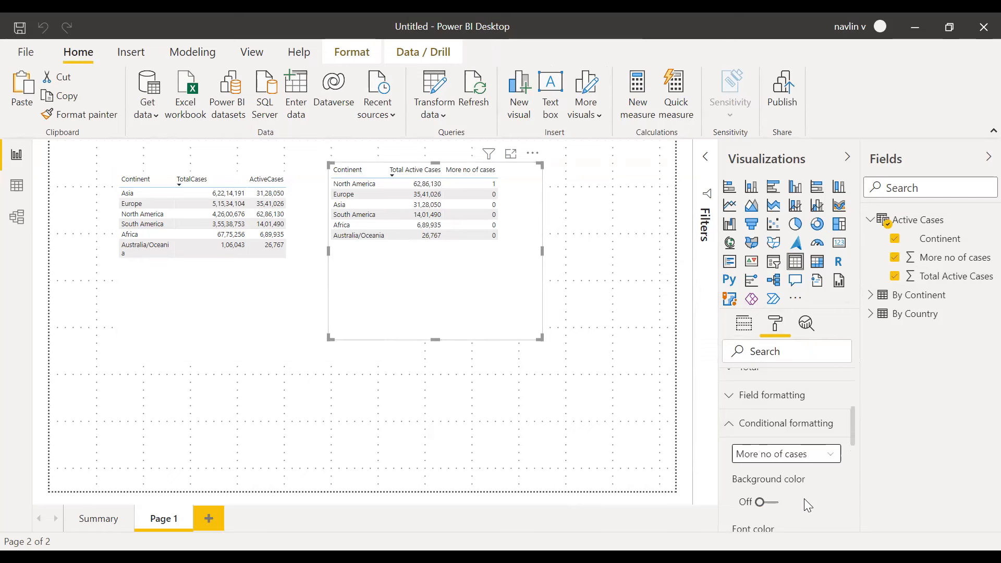
scroll(804, 499, "down", 3)
left_click(767, 395)
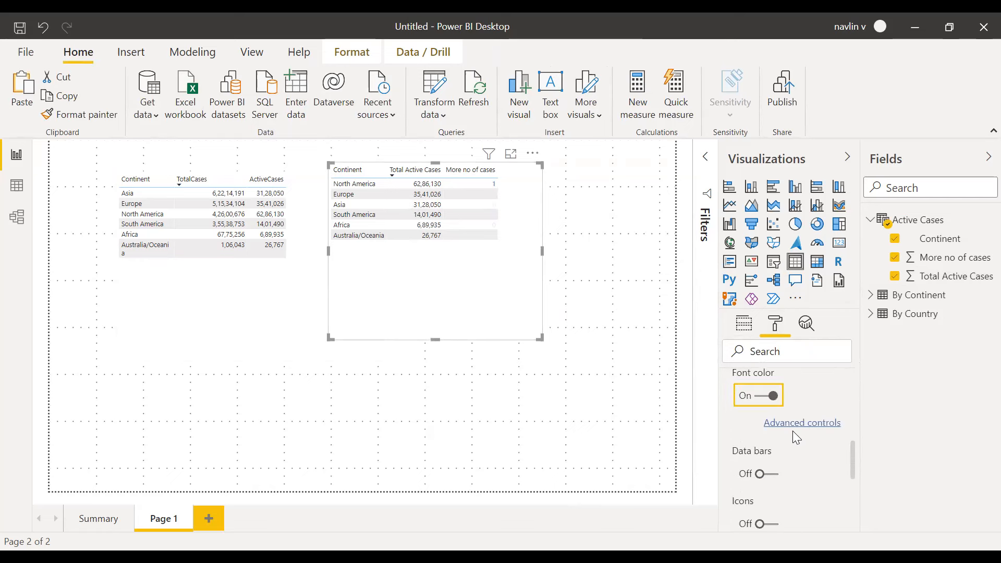
left_click(766, 396)
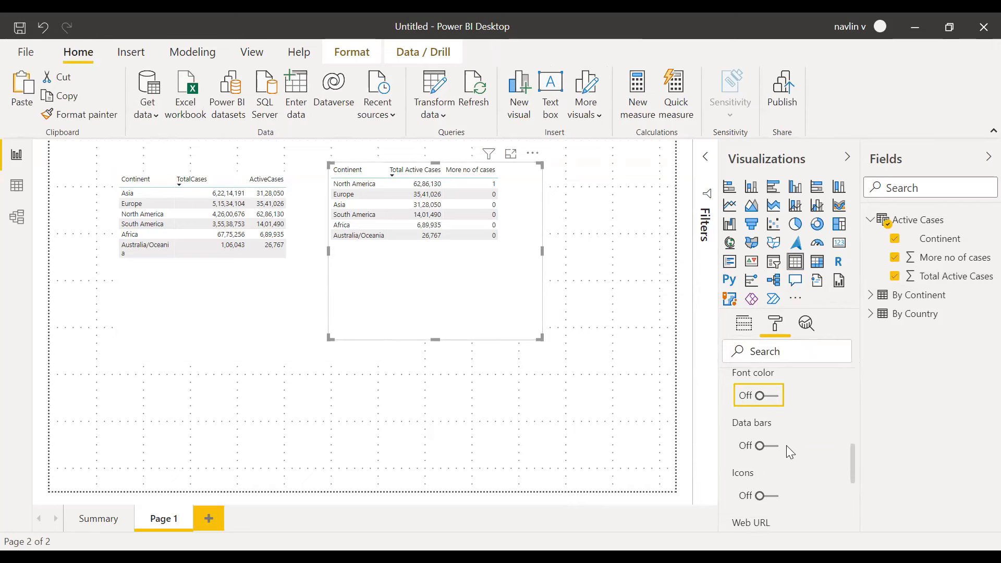
Step: Turn on icons for More no of cases and make the first rule show a yellow circle when the value is the number 0
left_click(775, 495)
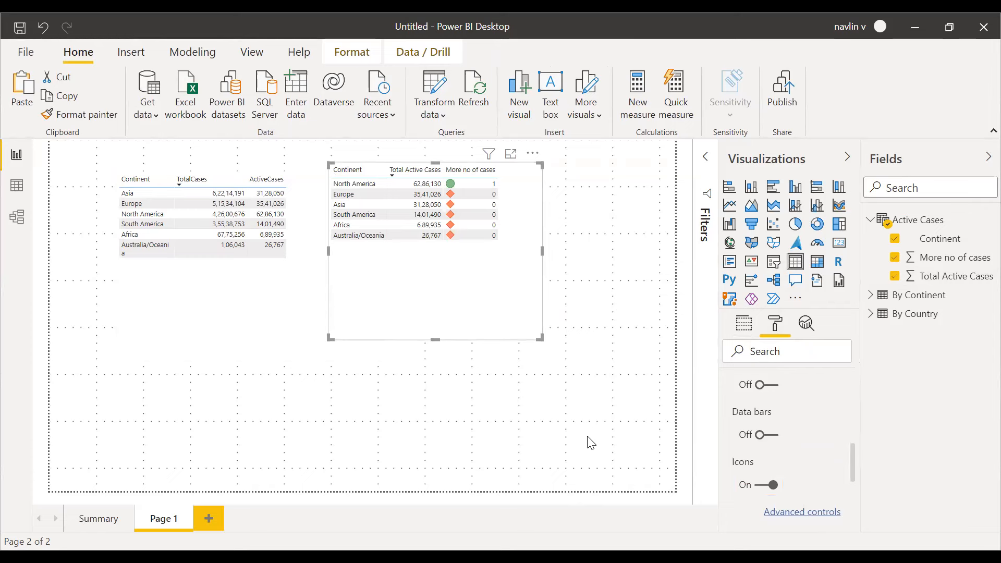
left_click(804, 511)
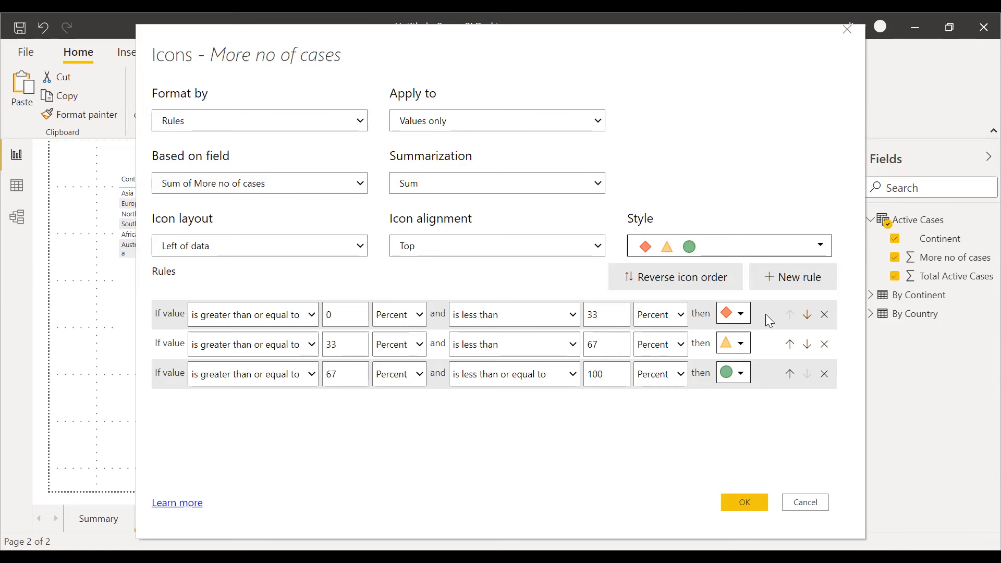
left_click(740, 313)
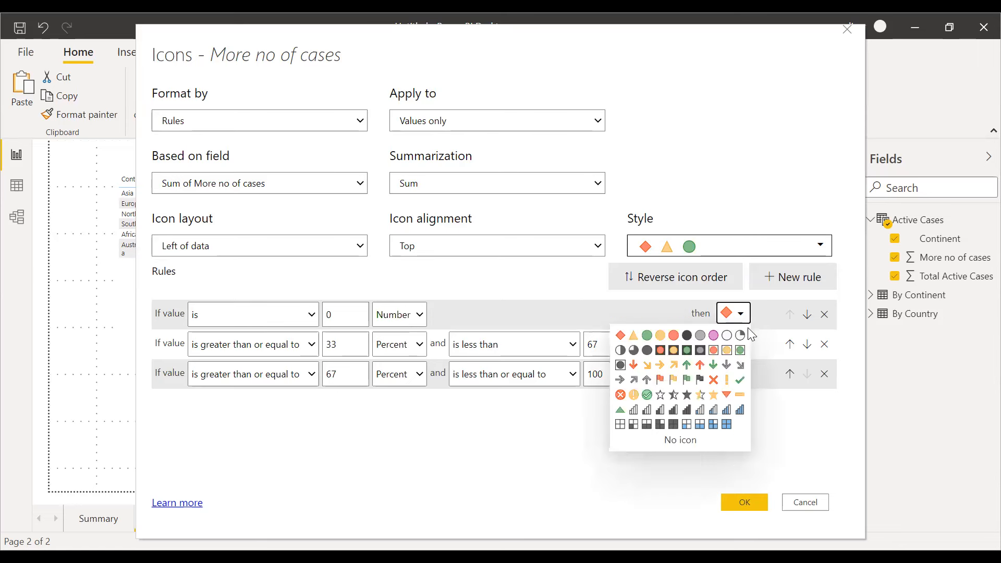
left_click(660, 335)
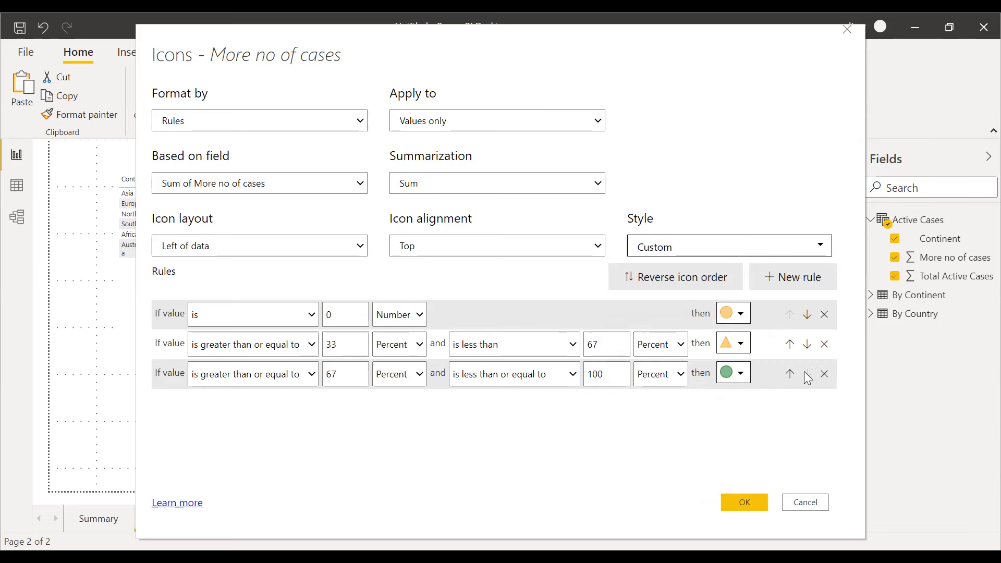
Step: Delete the third icon rule, make the second show a red circle when the value is 1, and apply the rules
left_click(824, 374)
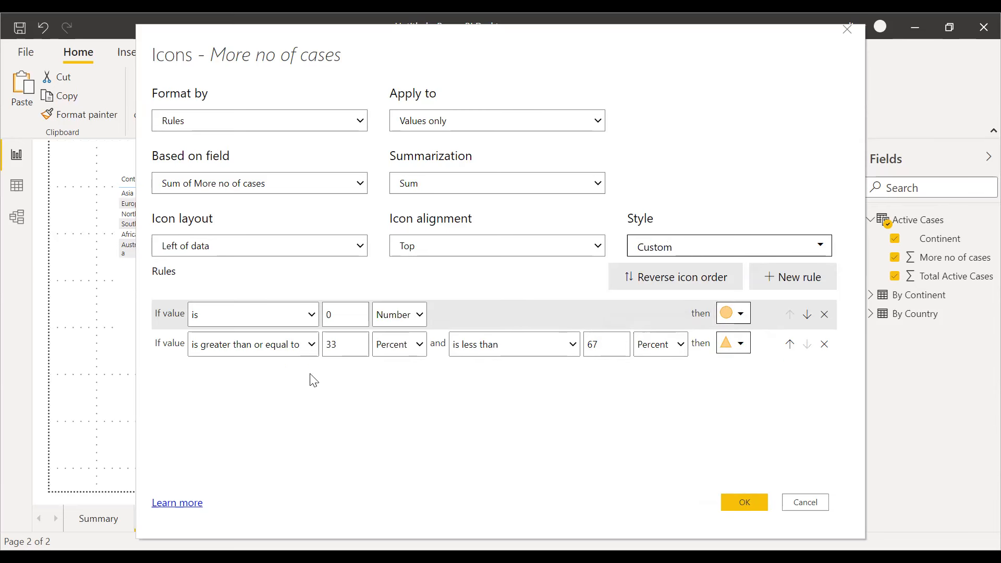
left_click(297, 344)
left_click_drag(351, 344, 263, 375)
type("1")
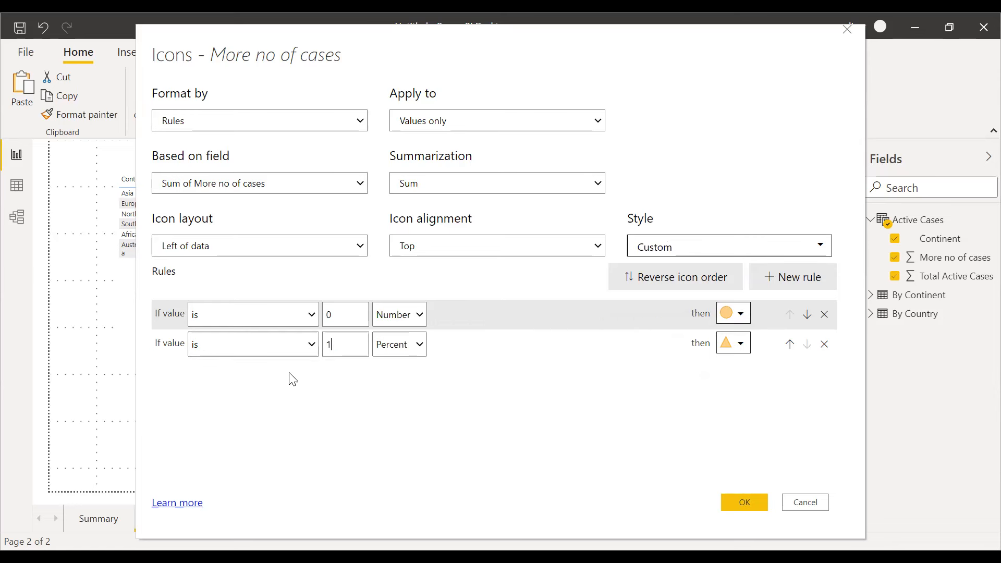
left_click(740, 350)
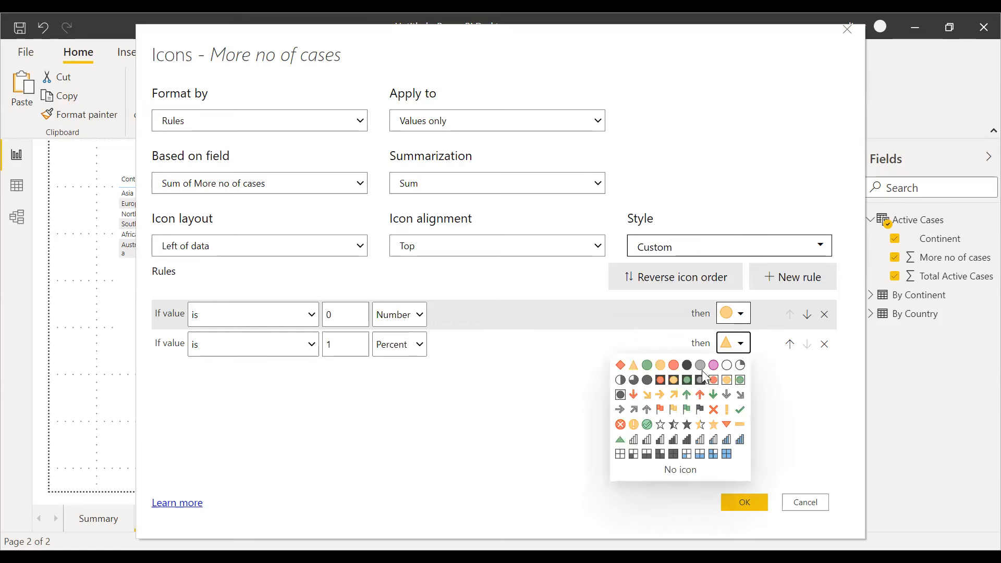
left_click(674, 365)
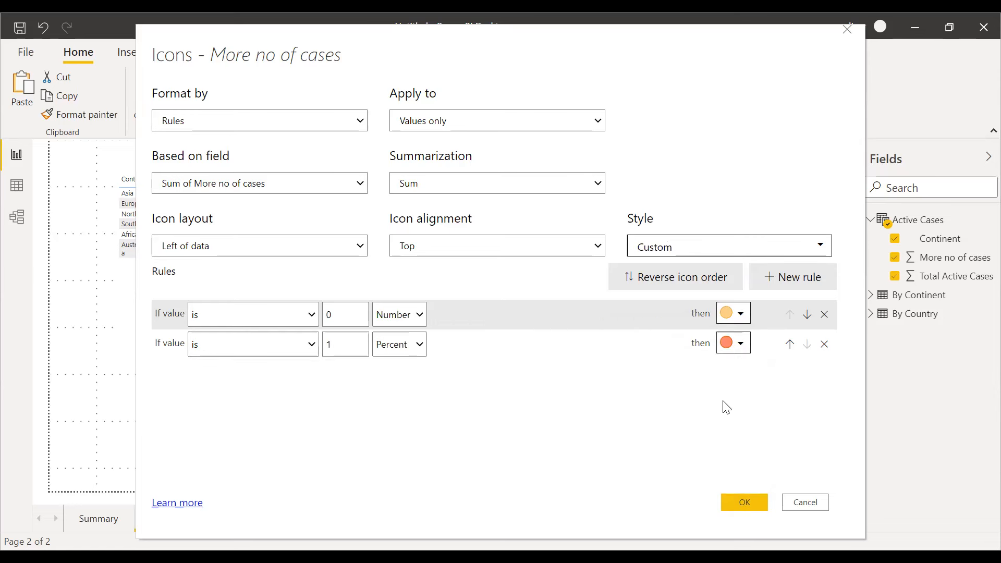
left_click(744, 502)
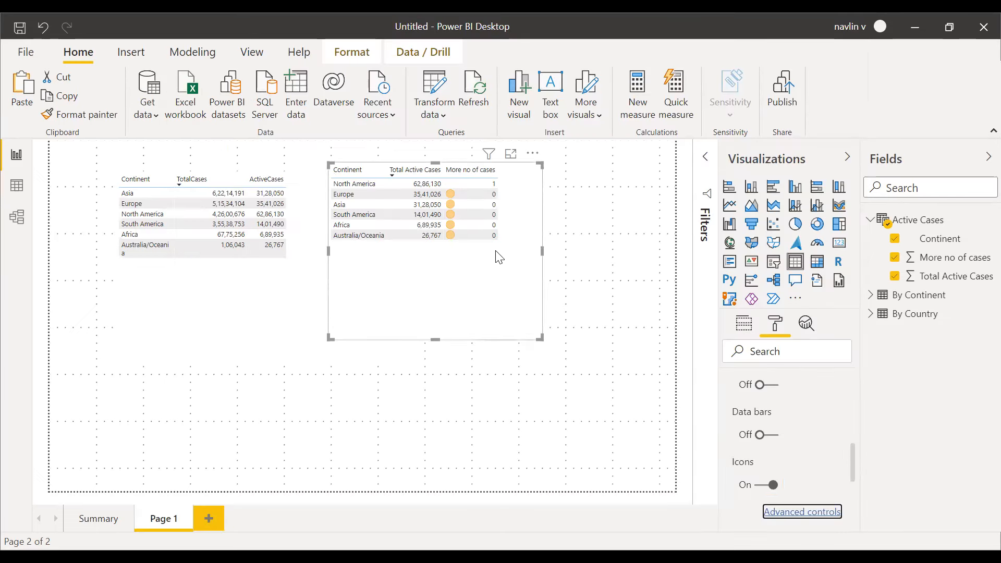
Step: Change the second icon rule's unit to Number for More no of cases and apply it
left_click(803, 516)
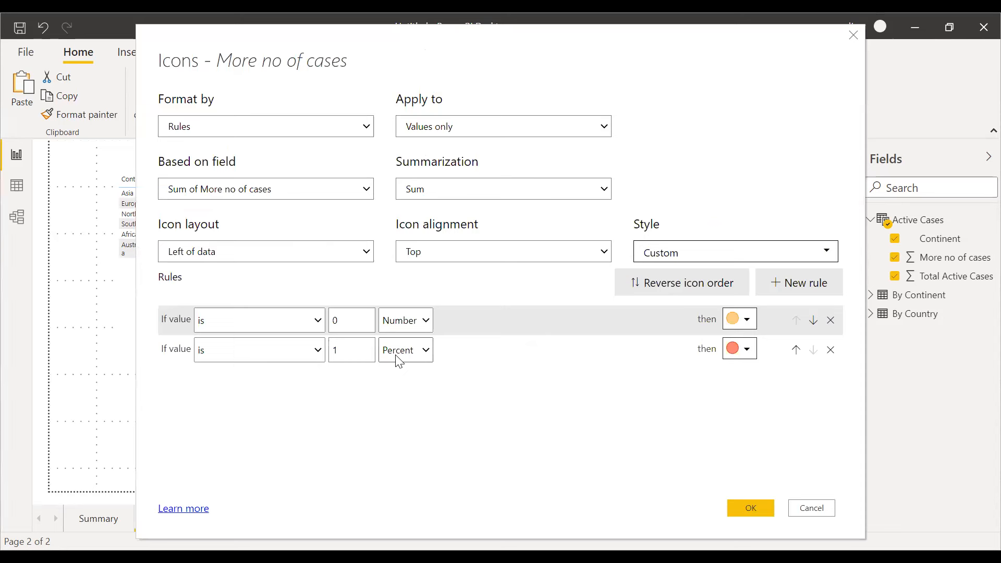
left_click(400, 362)
left_click(402, 389)
left_click(649, 379)
left_click(748, 508)
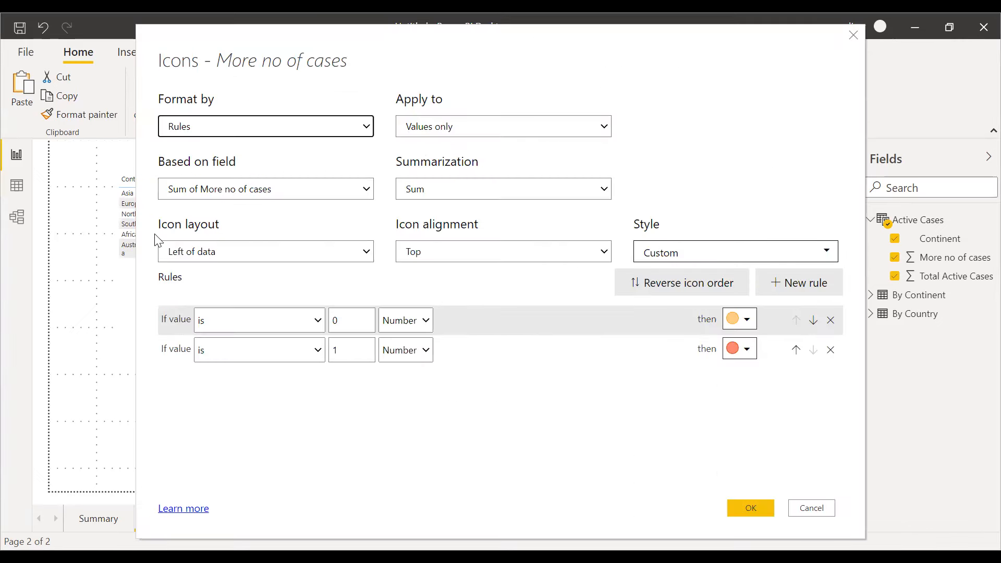
Step: Set the icon layout to Icon only for More no of cases, apply it, and shrink the table visual slightly
left_click(242, 255)
left_click(230, 295)
left_click(510, 428)
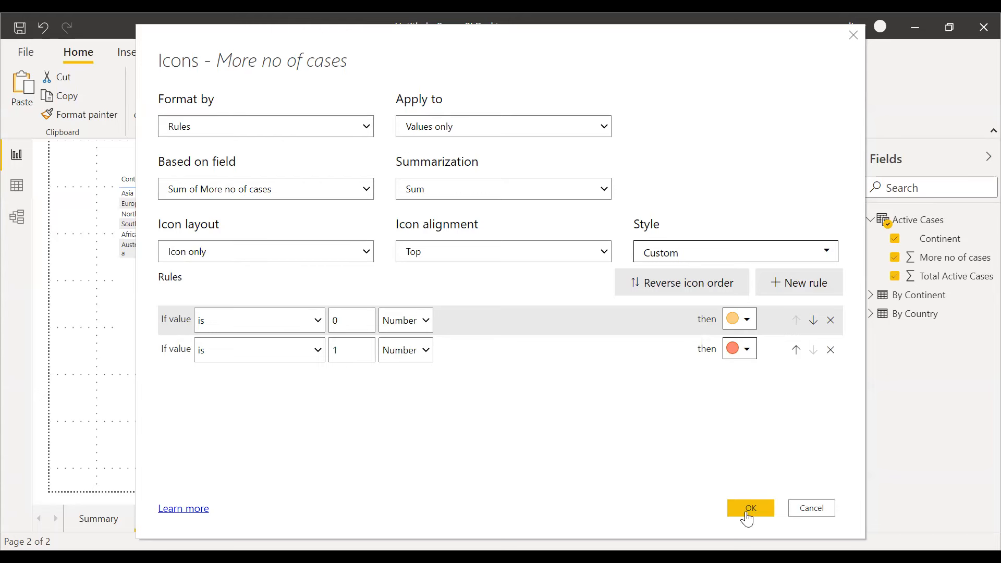
left_click(742, 511)
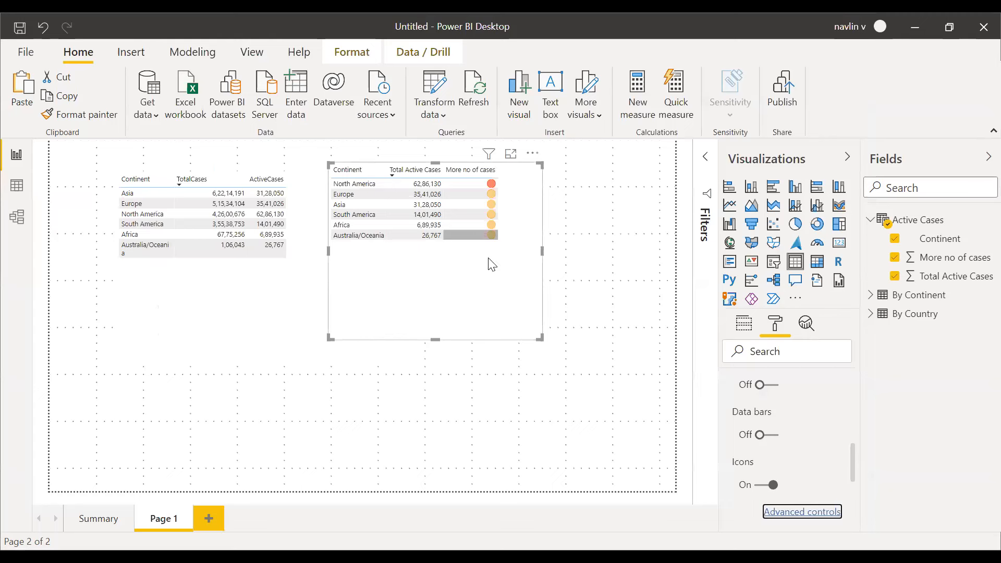
left_click_drag(542, 338, 533, 328)
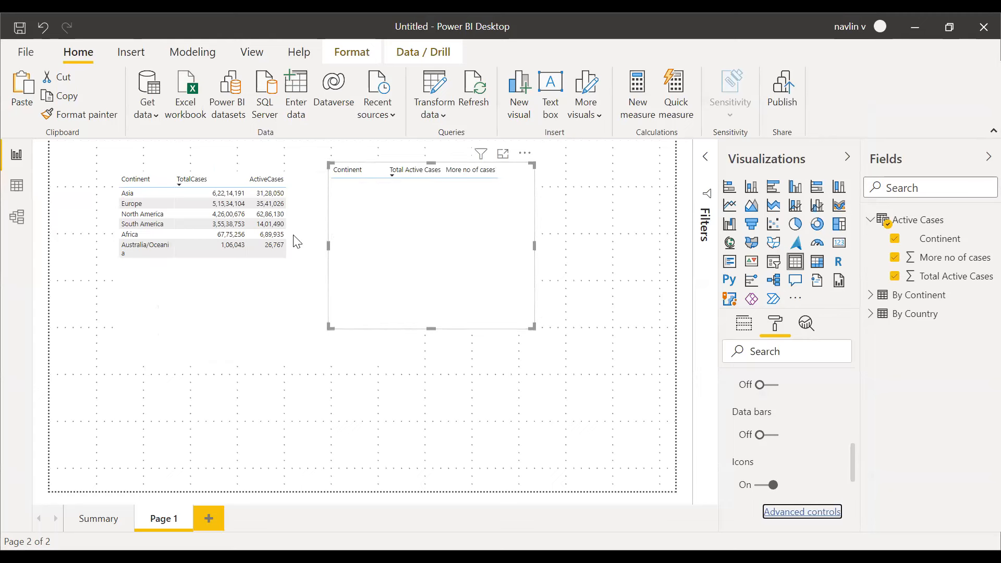
Step: Remove the TotalCases and ActiveCases table from Page 1 and move the remaining Active Cases table into the freed space
left_click(252, 181)
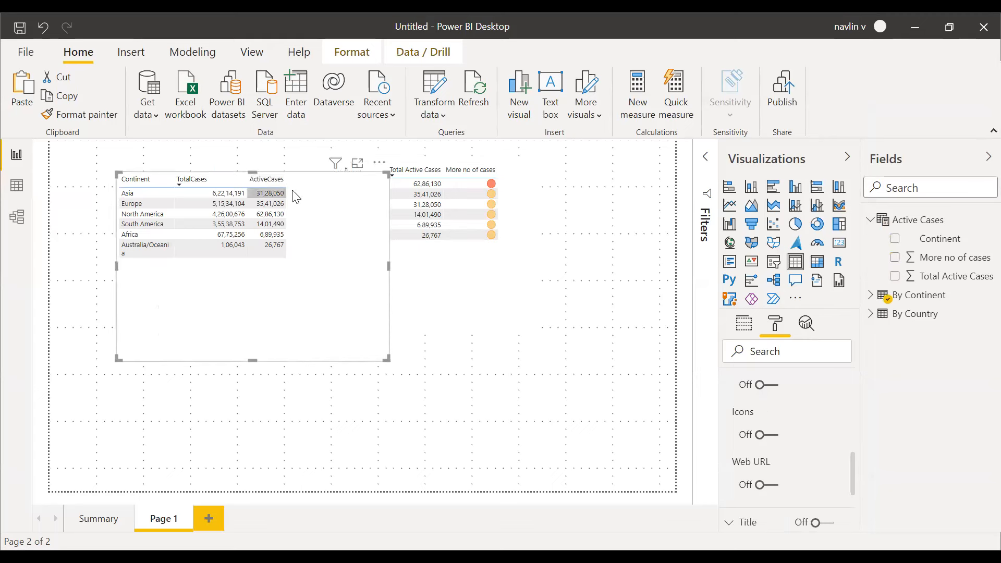
left_click(380, 163)
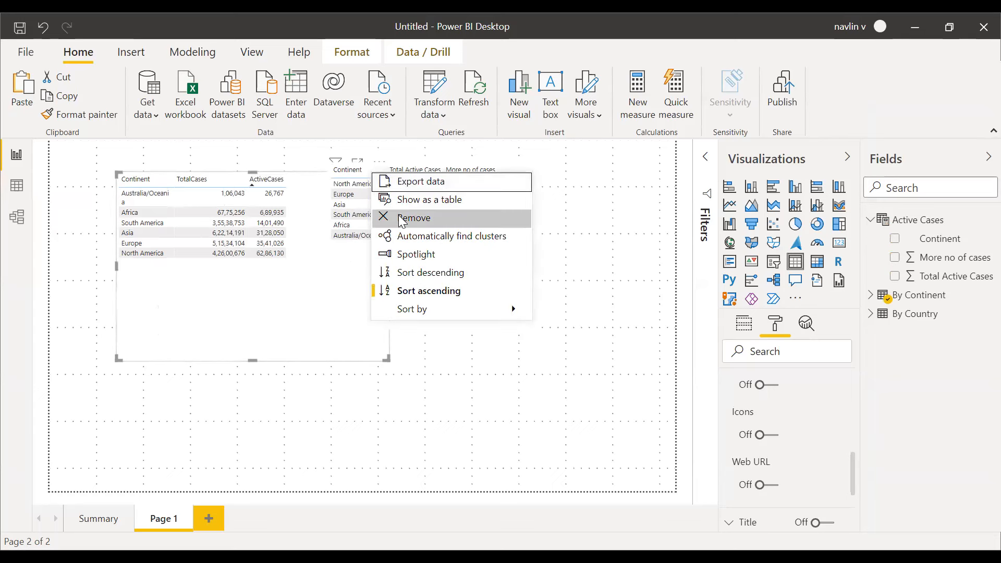
left_click(412, 217)
left_click(414, 302)
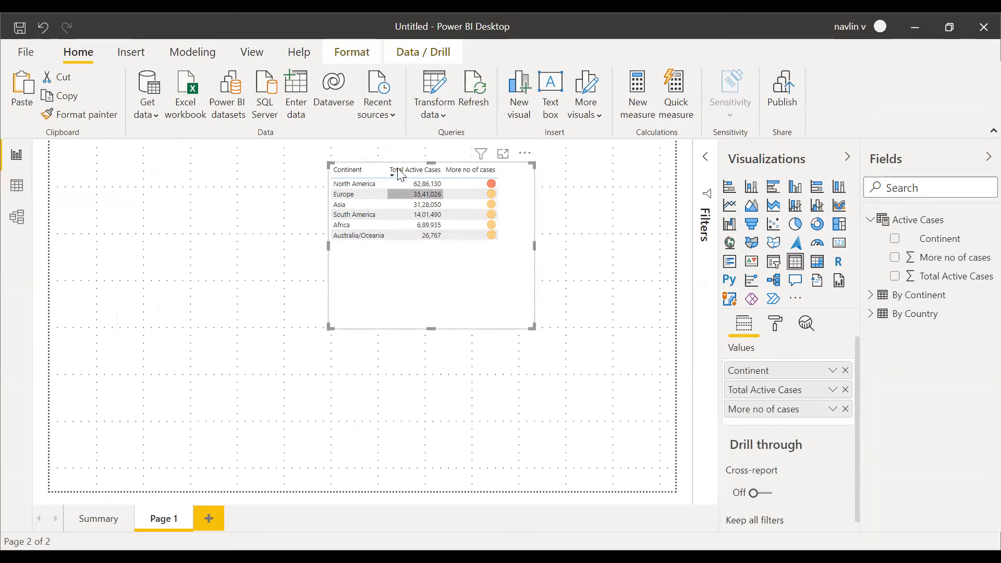
left_click_drag(382, 162, 301, 169)
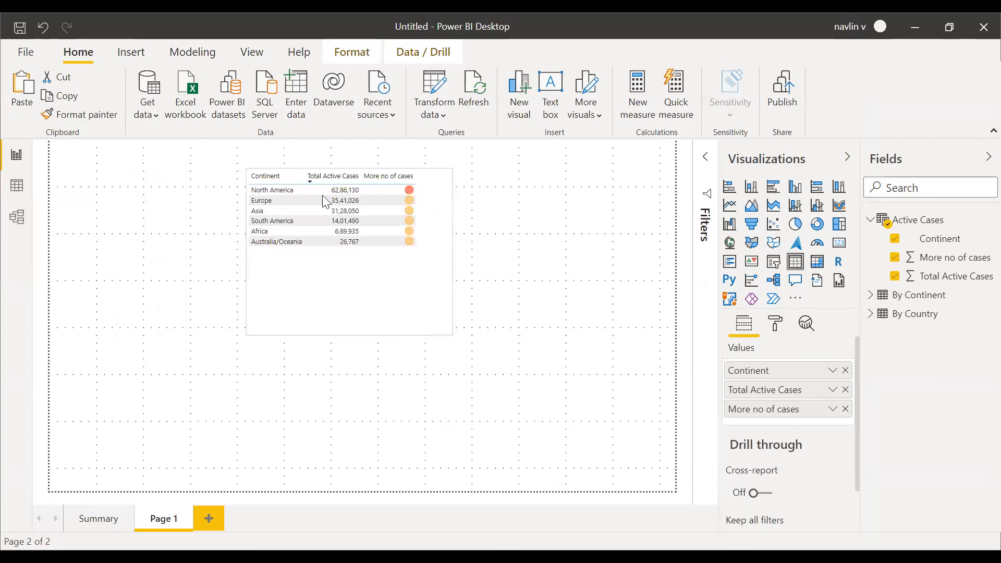
Step: Try the Tooltip page size on Page 1 and undo the change
left_click(480, 342)
left_click(779, 326)
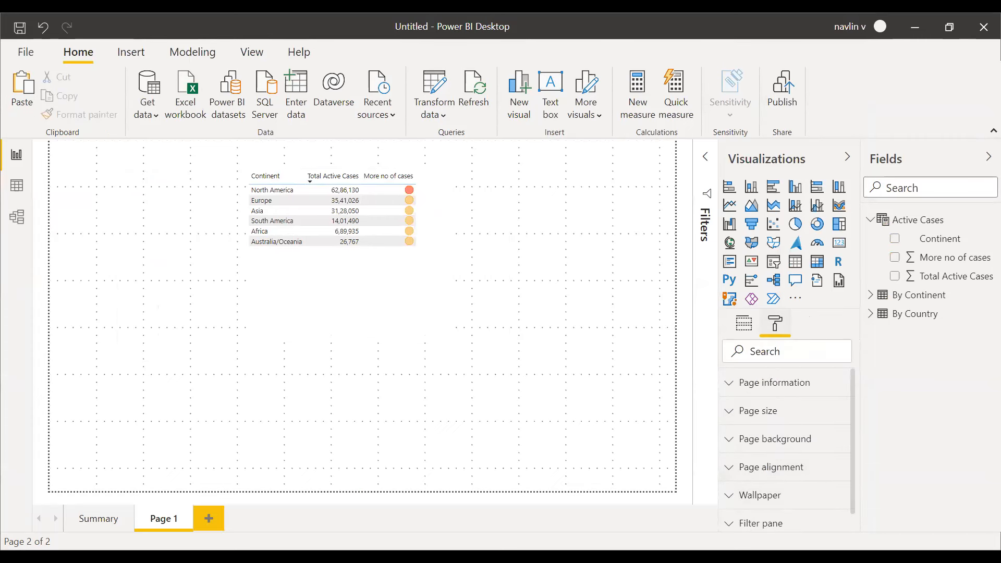
scroll(839, 505, "down", 2)
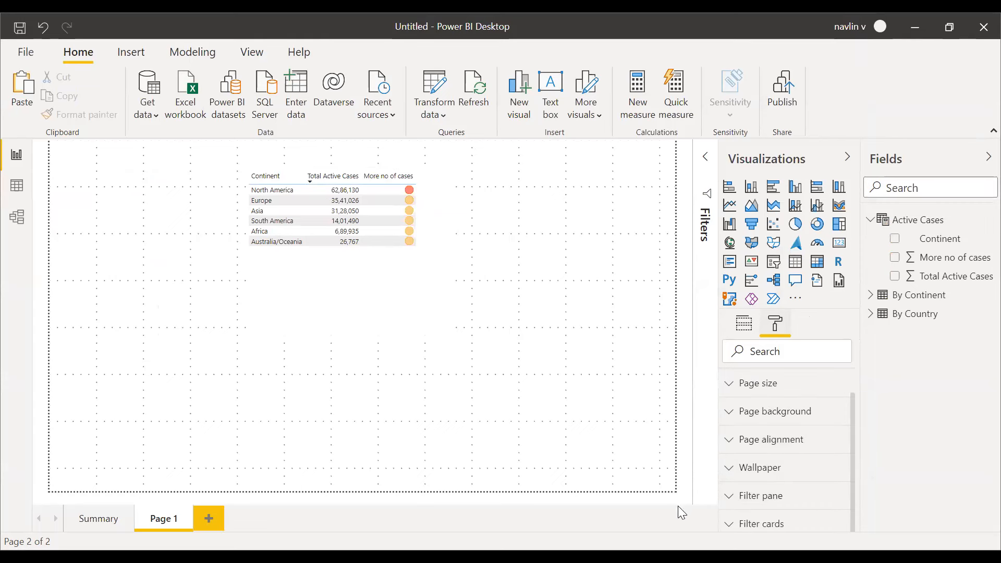
left_click(756, 387)
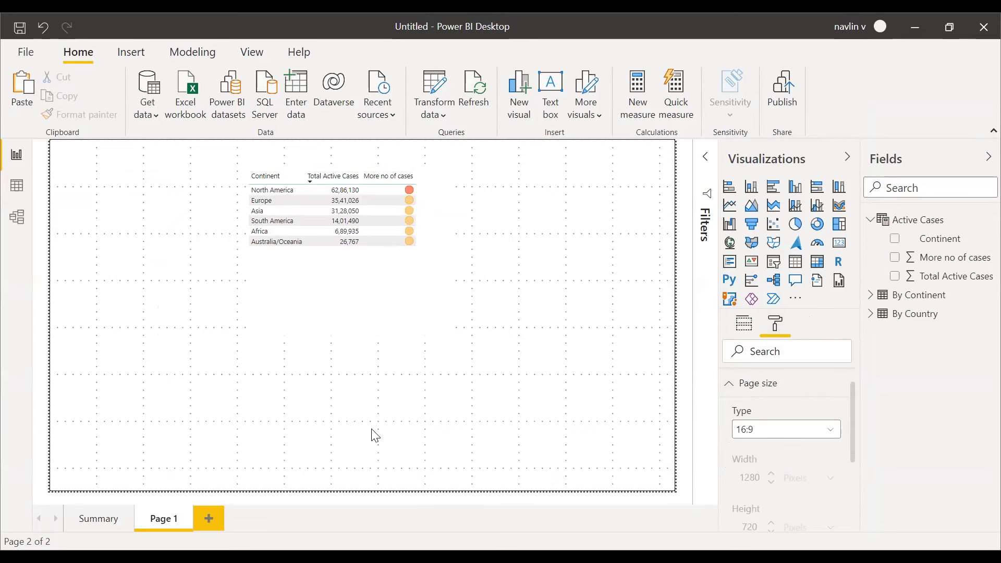
left_click(768, 438)
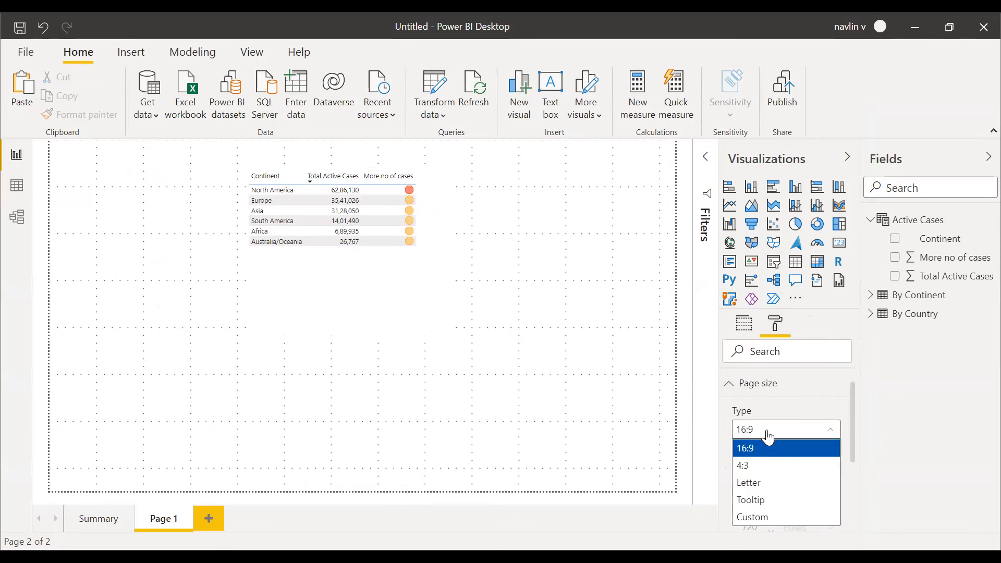
left_click(761, 501)
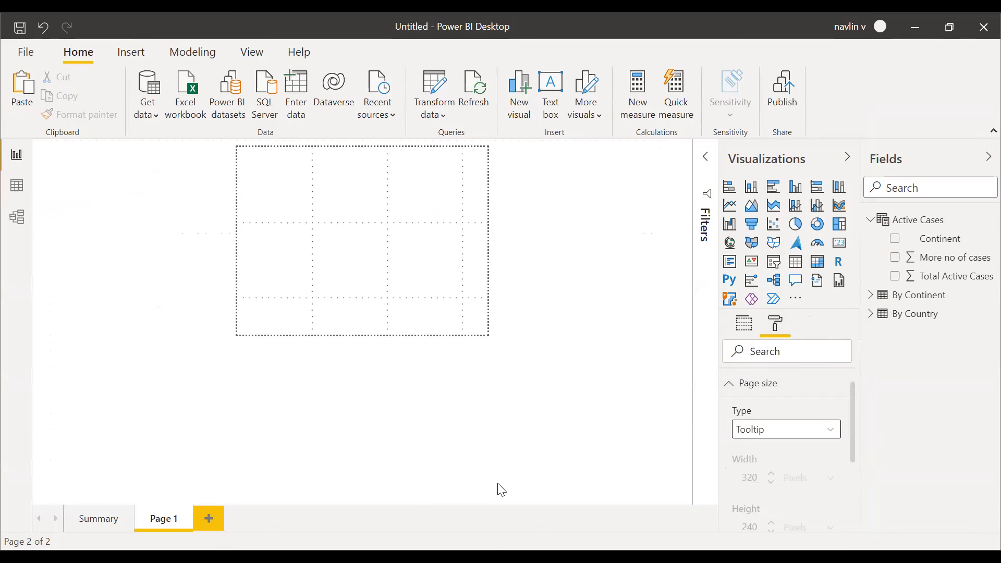
key("ctrl+z")
key("ctrl+z")
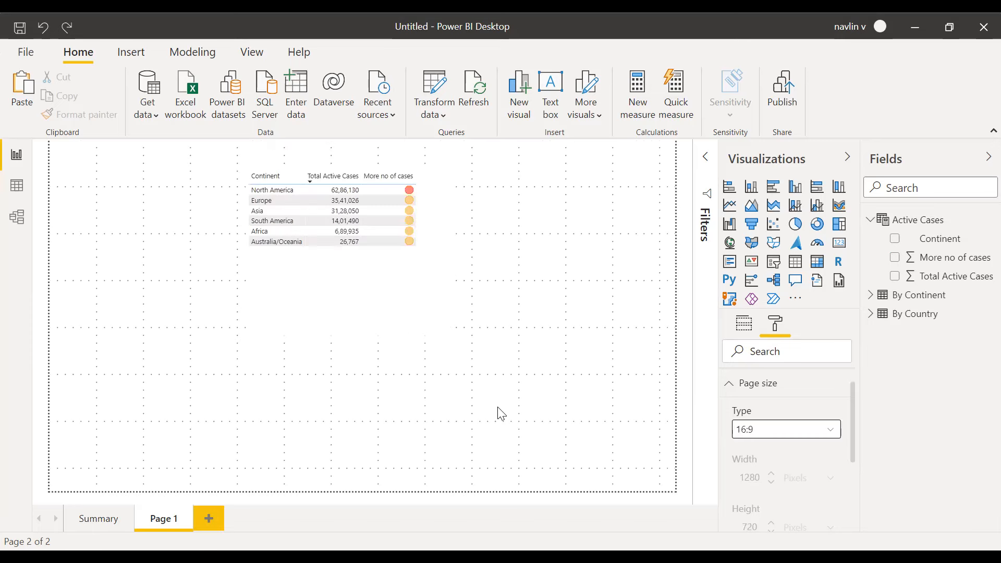
Step: Add a new report page and set its page size type to Tooltip
left_click(449, 175)
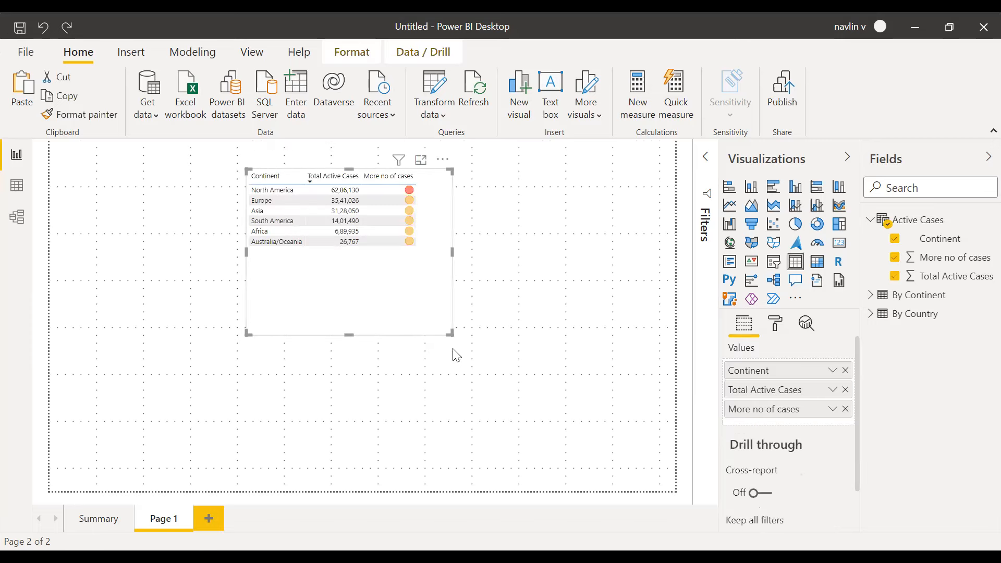
left_click(210, 517)
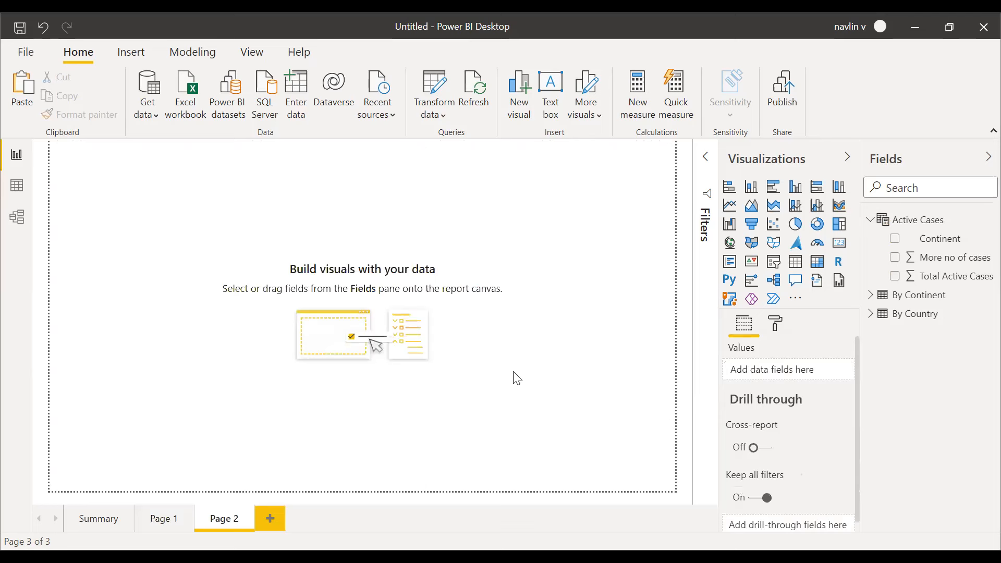
left_click(775, 324)
left_click(758, 429)
left_click(770, 461)
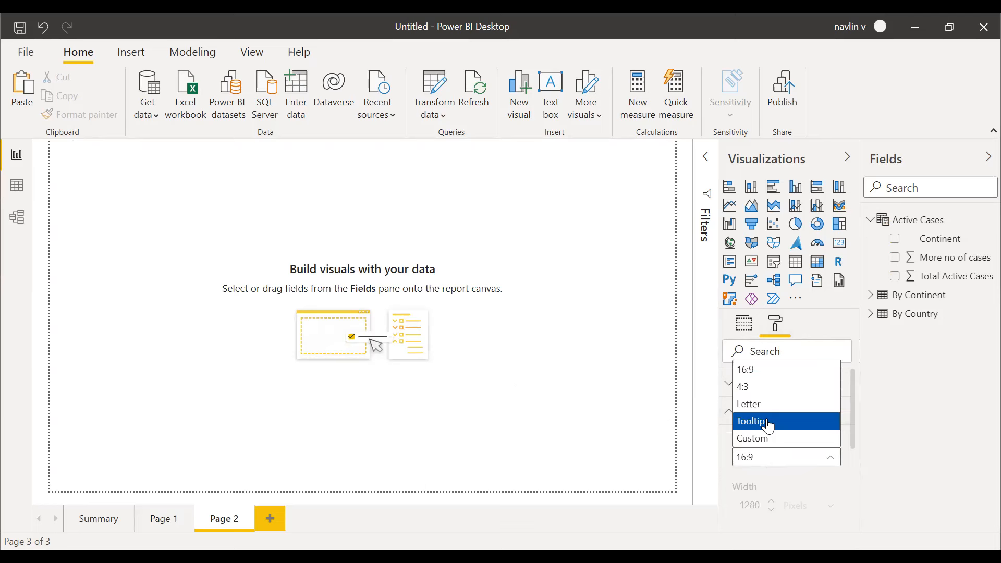
left_click(768, 426)
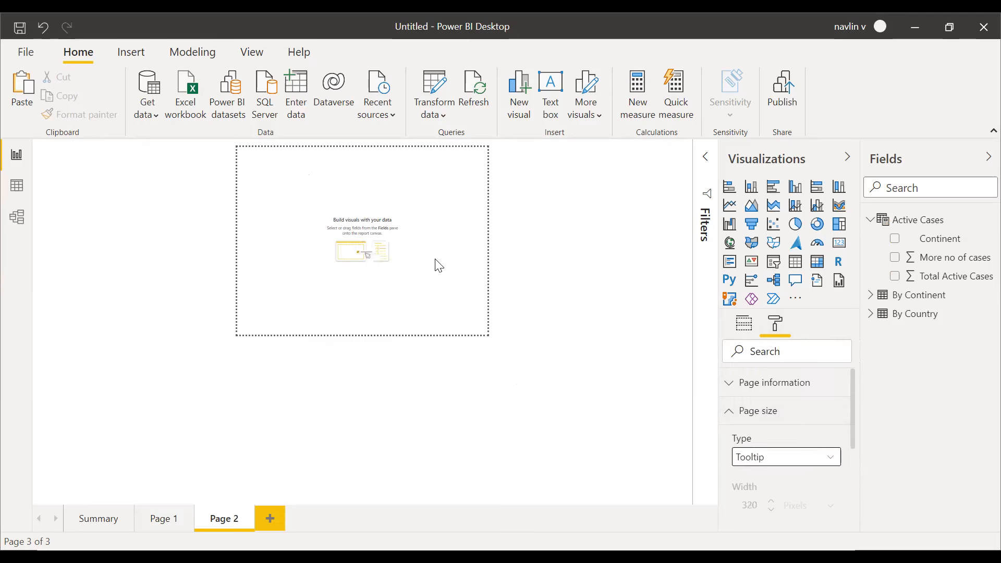
Step: Copy the Active Cases table from Page 1 and paste it onto Page 2
left_click(171, 519)
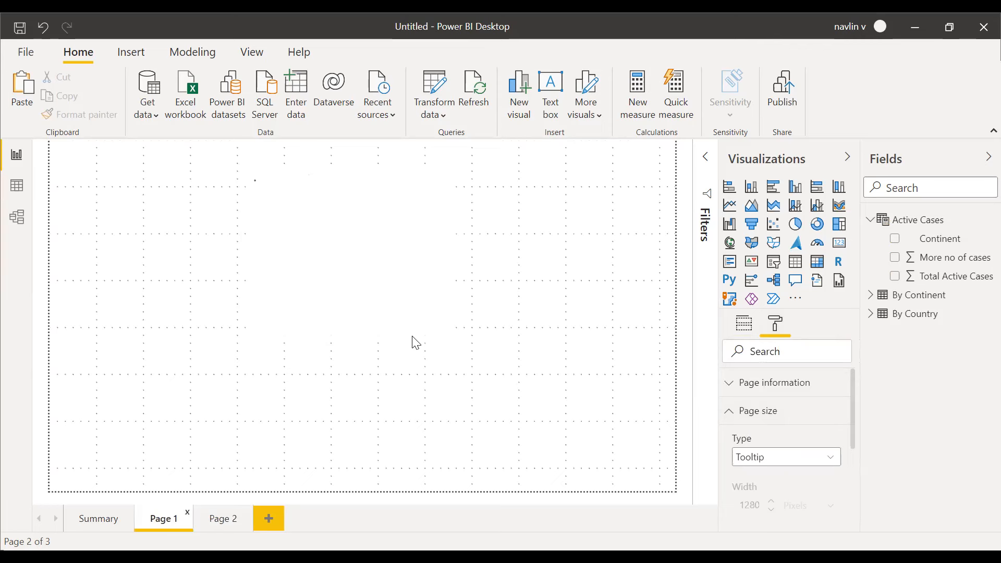
left_click(434, 176)
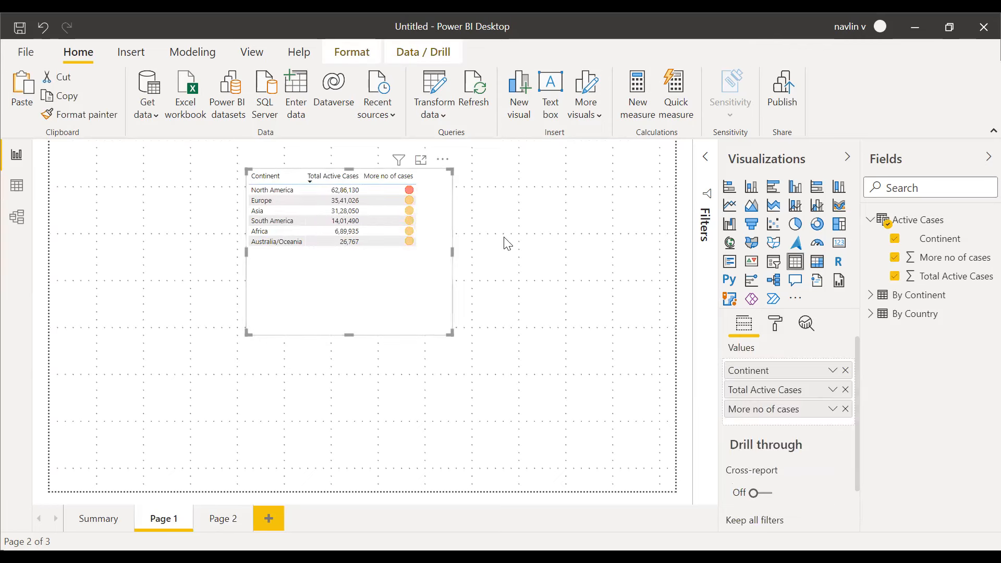
left_click(235, 517)
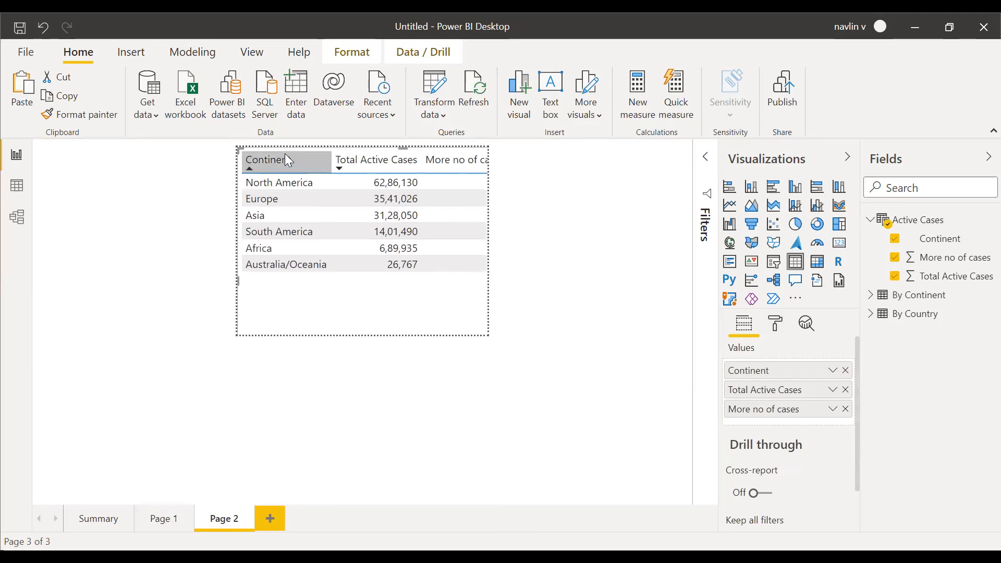
Step: Fit the pasted table to the tooltip page from its upper-left corner, about 313 wide and 240 high
left_click_drag(237, 148, 301, 185)
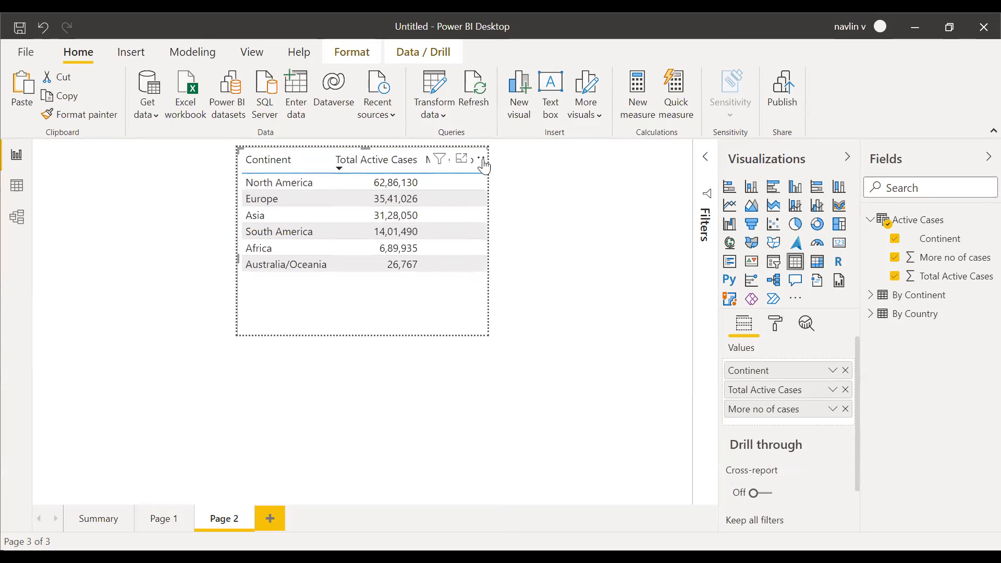
left_click_drag(365, 148, 386, 147)
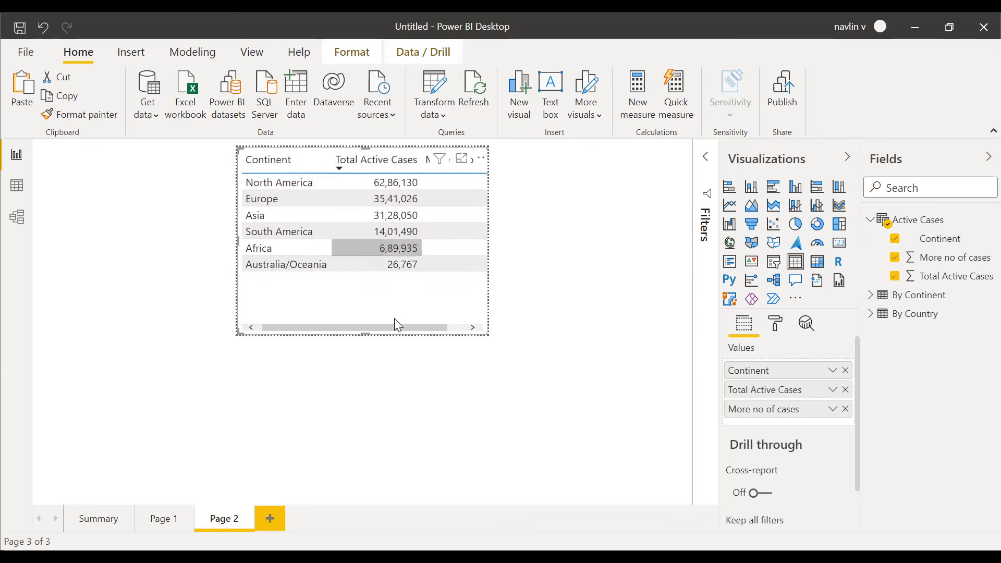
left_click(471, 328)
left_click_drag(485, 149, 487, 173)
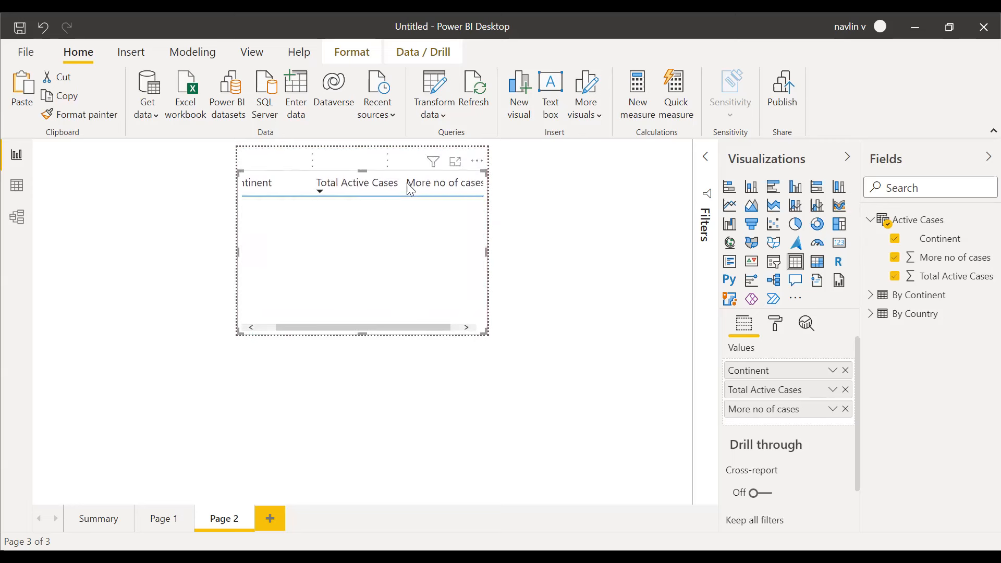
mouse_move(239, 170)
left_mouse_down()
mouse_move(263, 163)
mouse_move(252, 158)
left_mouse_up()
left_click_drag(320, 327, 273, 325)
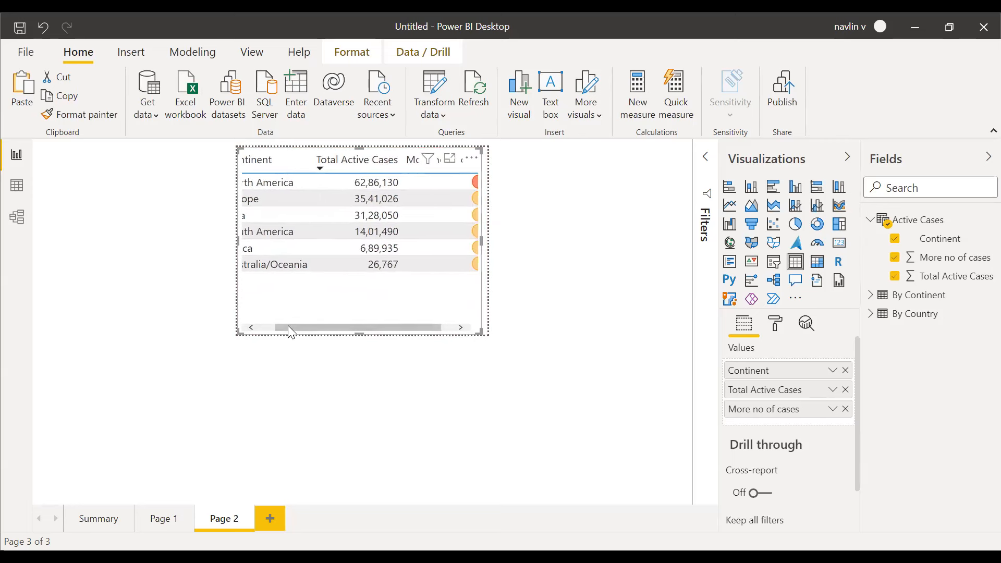
Step: Open the table's format options and examine its General position and size settings
left_click(775, 324)
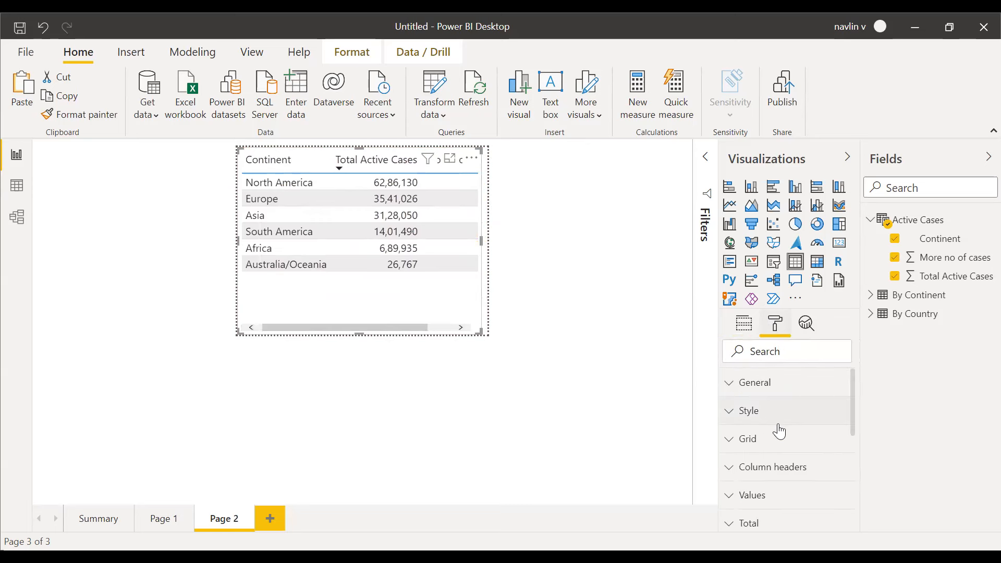
left_click(748, 389)
scroll(740, 420, "down", 3)
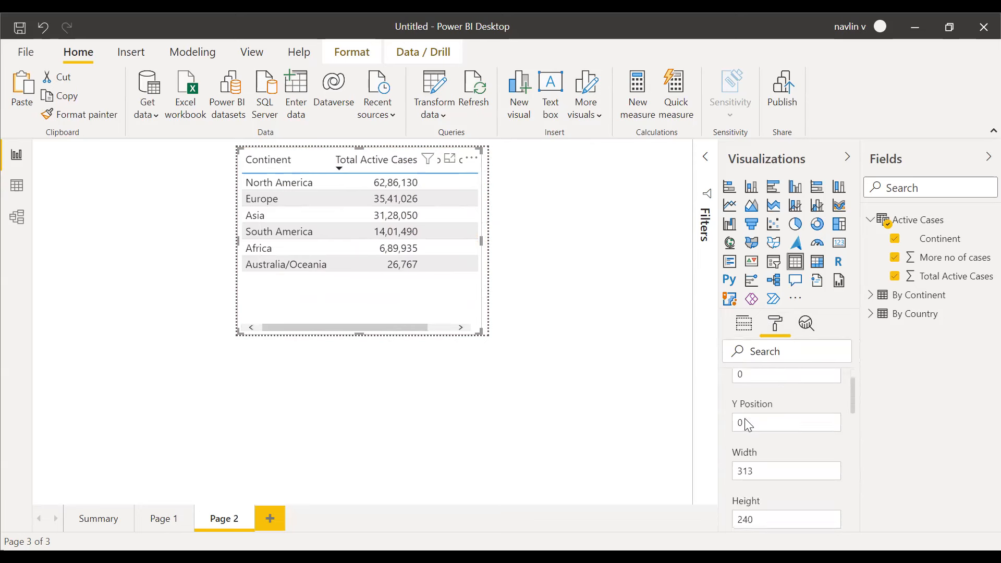
scroll(744, 423, "down", 2)
scroll(735, 396, "up", 6)
left_click(730, 384)
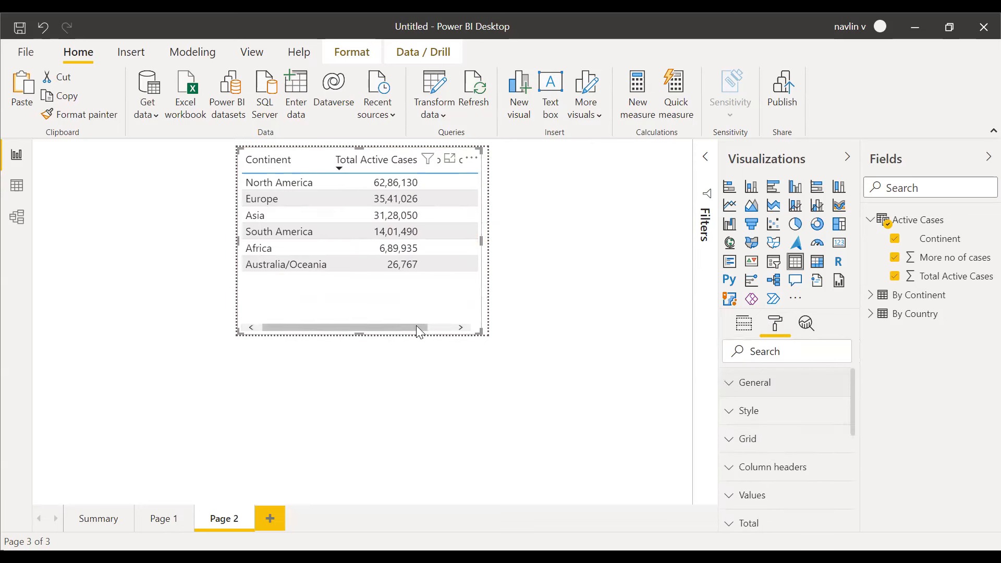
Step: Set the text size of the table's column headers to 9 pt
left_click(762, 468)
scroll(780, 490, "down", 2)
scroll(780, 489, "down", 4)
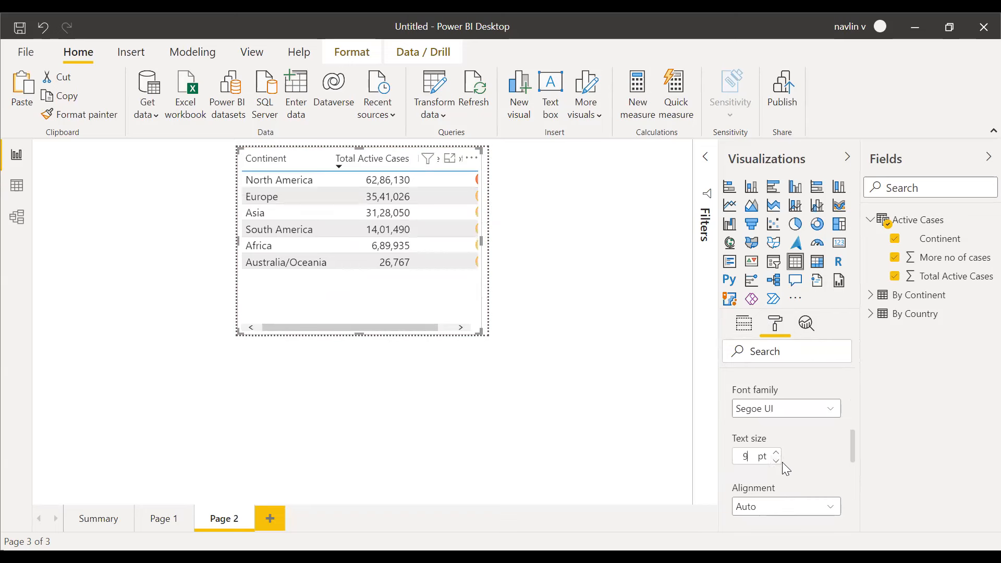
scroll(784, 469, "up", 6)
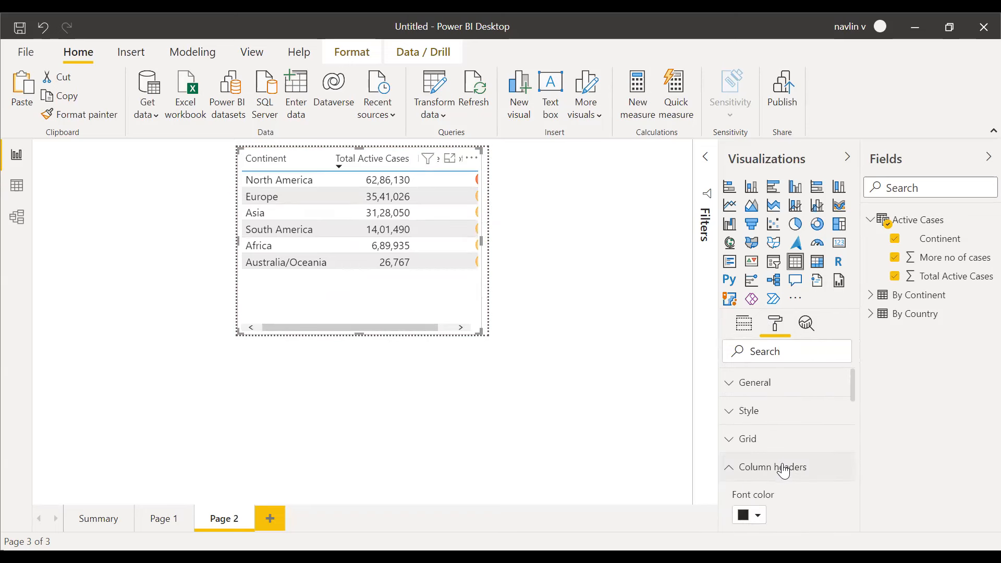
left_click(745, 475)
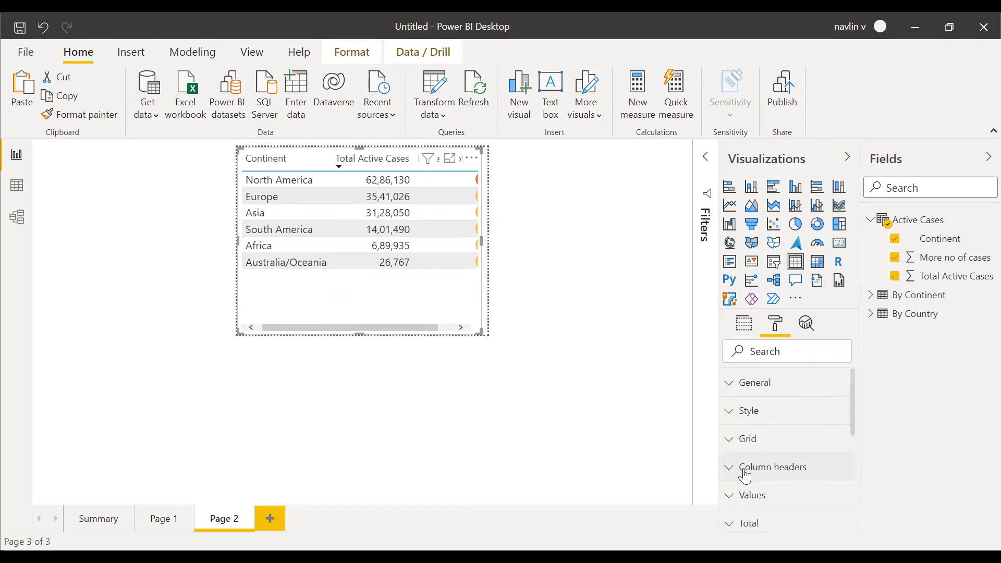
Step: Set the text size of the table's values to 8 pt and stretch the table to the page's lower-right corner
scroll(746, 476, "down", 2)
left_click(736, 420)
scroll(805, 482, "down", 1)
scroll(805, 481, "down", 3)
scroll(805, 481, "up", 1)
scroll(805, 481, "down", 1)
scroll(805, 481, "up", 1)
scroll(803, 475, "up", 1)
scroll(803, 475, "down", 3)
left_click(777, 492)
left_click(776, 492)
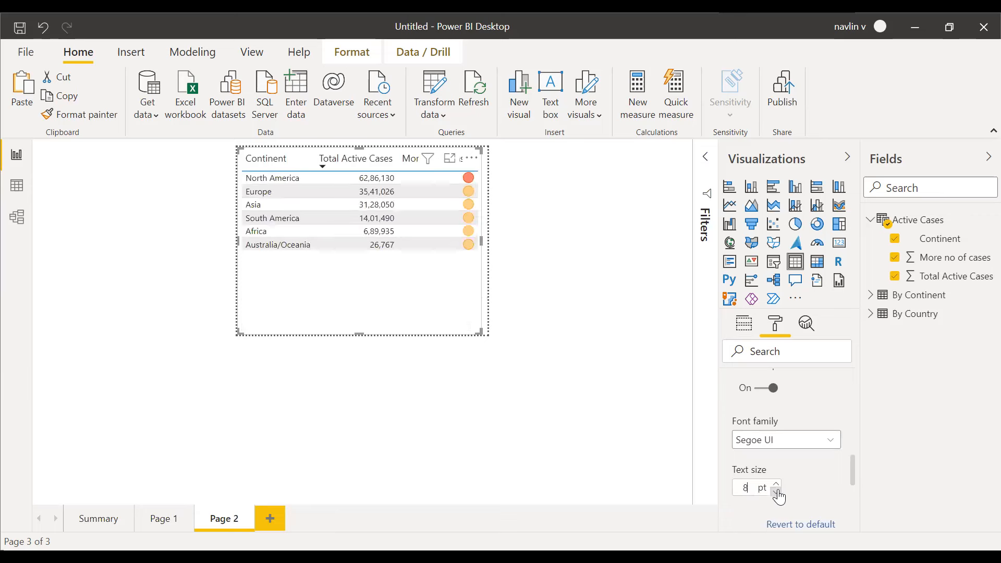
left_click_drag(477, 329, 493, 336)
left_click(538, 338)
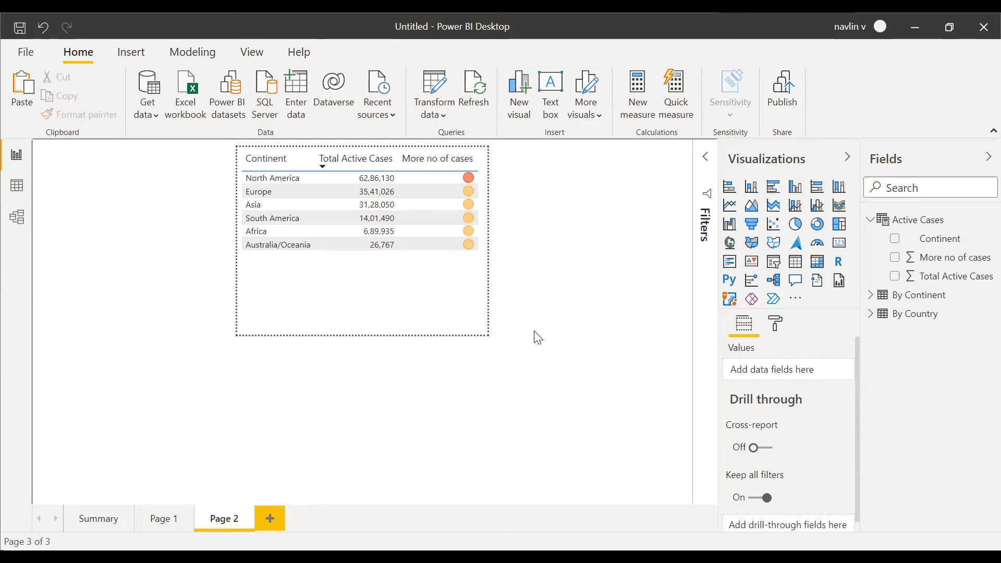
Step: Give Page 2 a grey page background with about 31% transparency
left_click(778, 326)
left_click(755, 441)
scroll(772, 478, "down", 3)
scroll(766, 459, "up", 3)
left_click(753, 431)
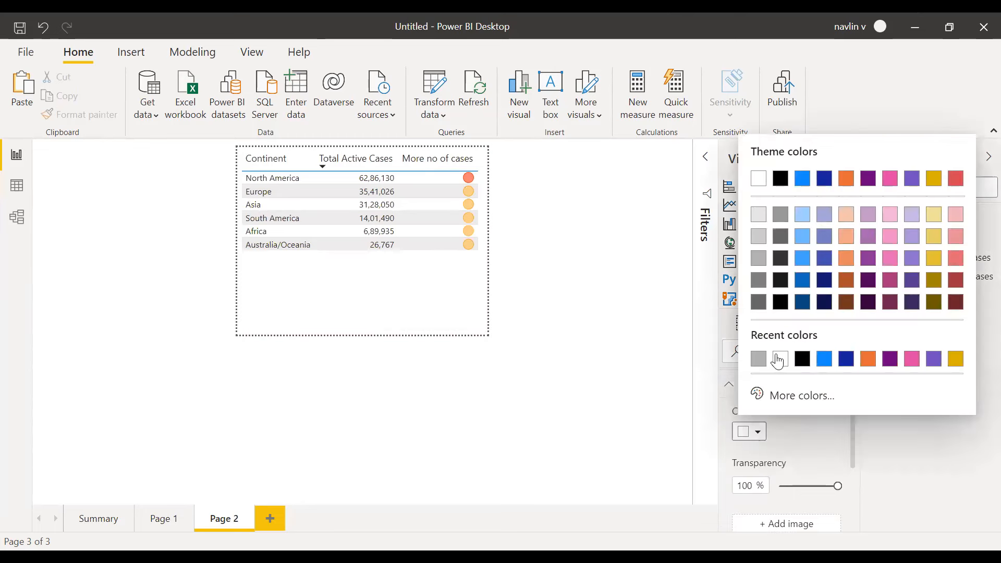
left_click(758, 260)
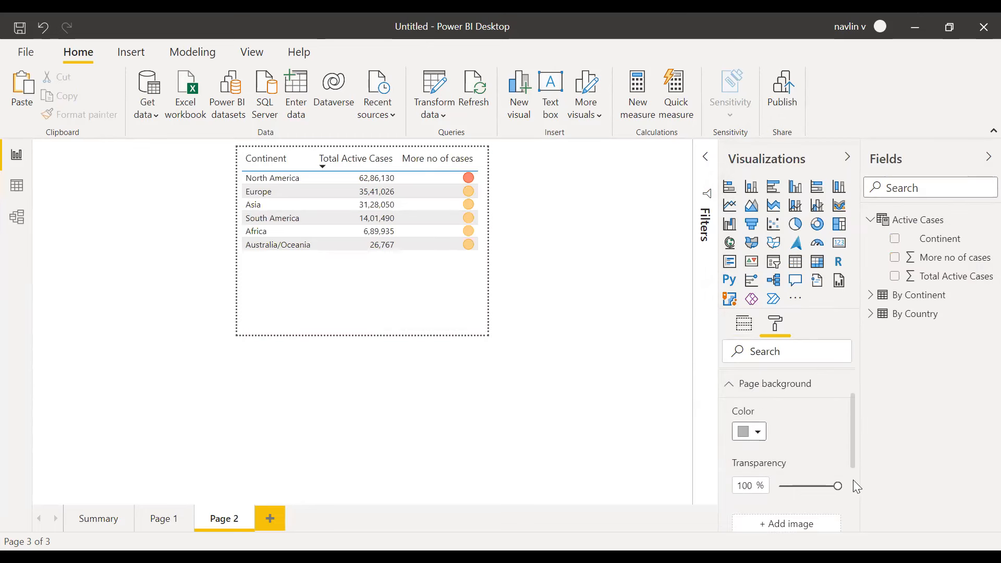
left_click_drag(838, 482, 796, 483)
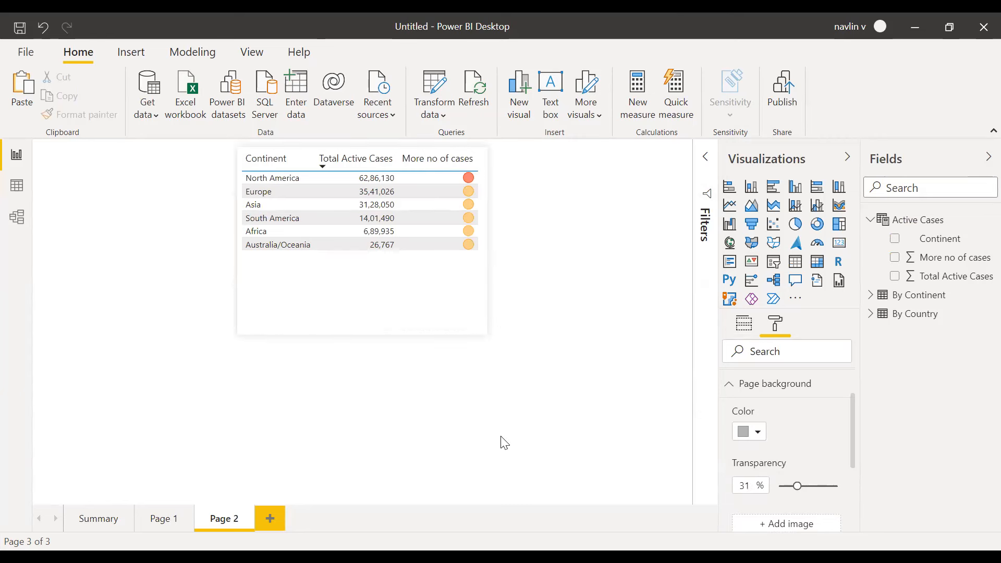
Step: Collapse the page background settings and delete Page 1 from the report
left_click(735, 385)
left_click(731, 383)
left_click(731, 383)
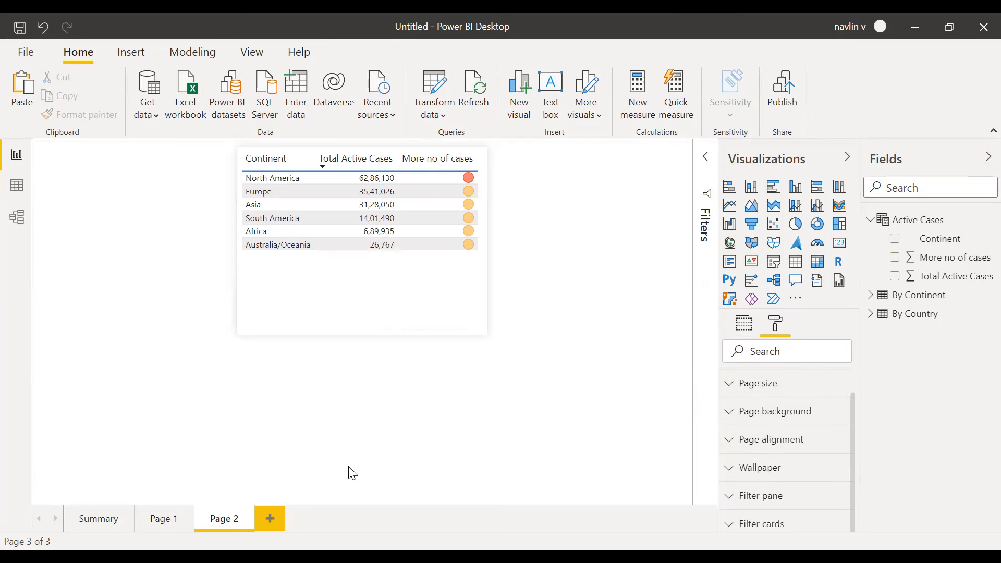
left_click(175, 521)
left_click(189, 511)
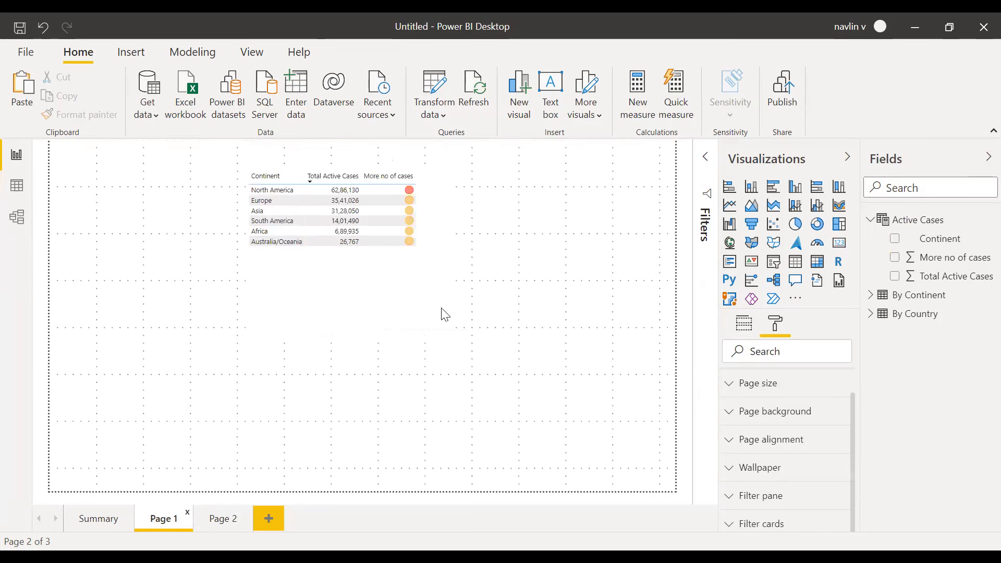
left_click(576, 321)
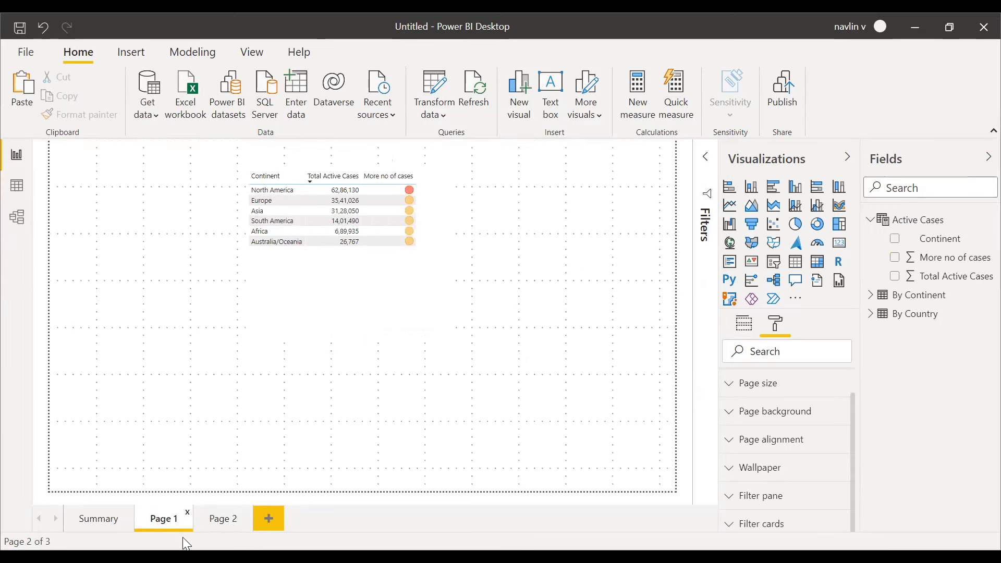
Step: On the Summary page, move the % Total Deaths card so that it lines up under the # Total Recovered card
left_click(94, 522)
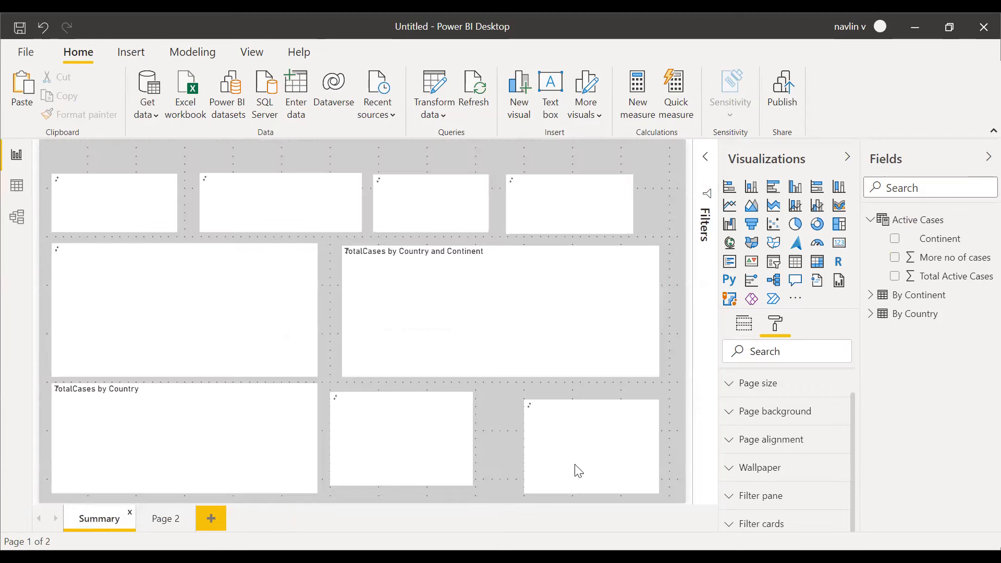
left_click_drag(565, 407, 539, 400)
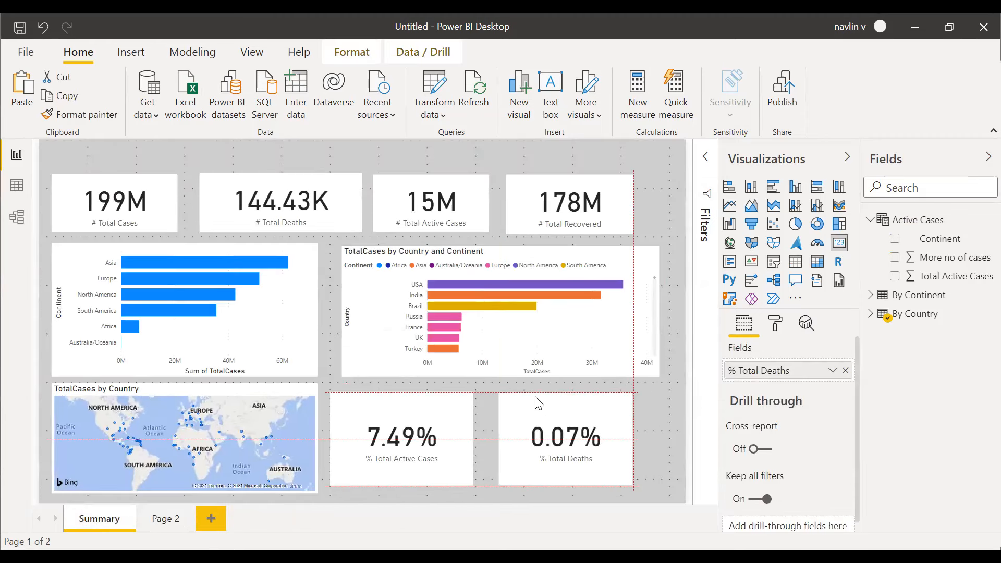
left_click(207, 387)
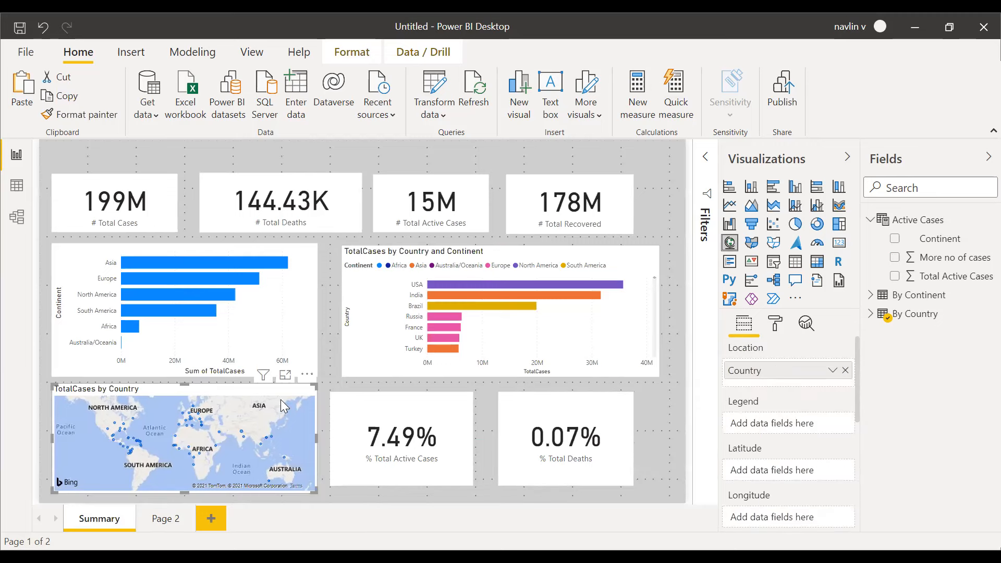
Step: Open the tooltip format settings of the bar chart showing total cases by continent
left_click(286, 247)
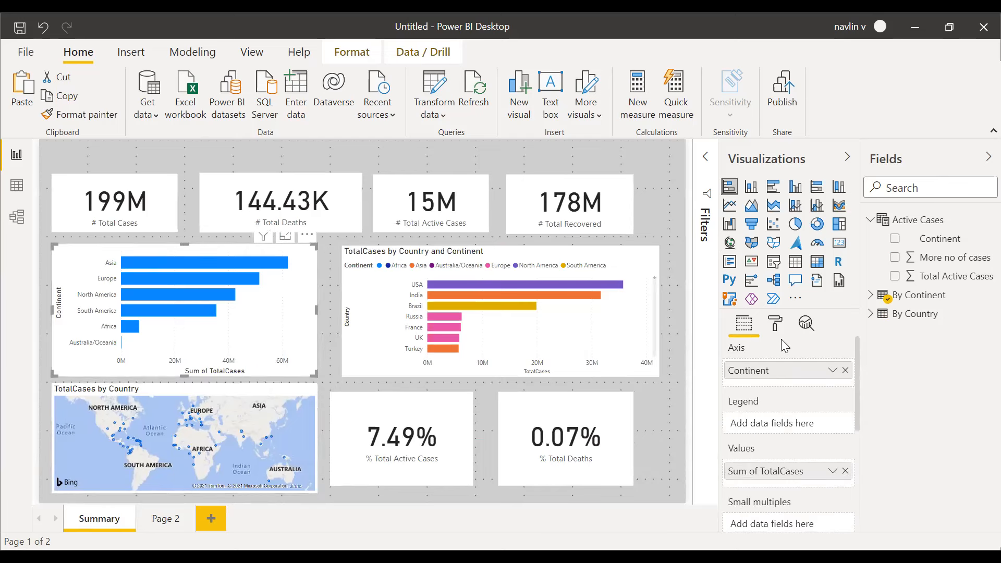
scroll(758, 413, "down", 5)
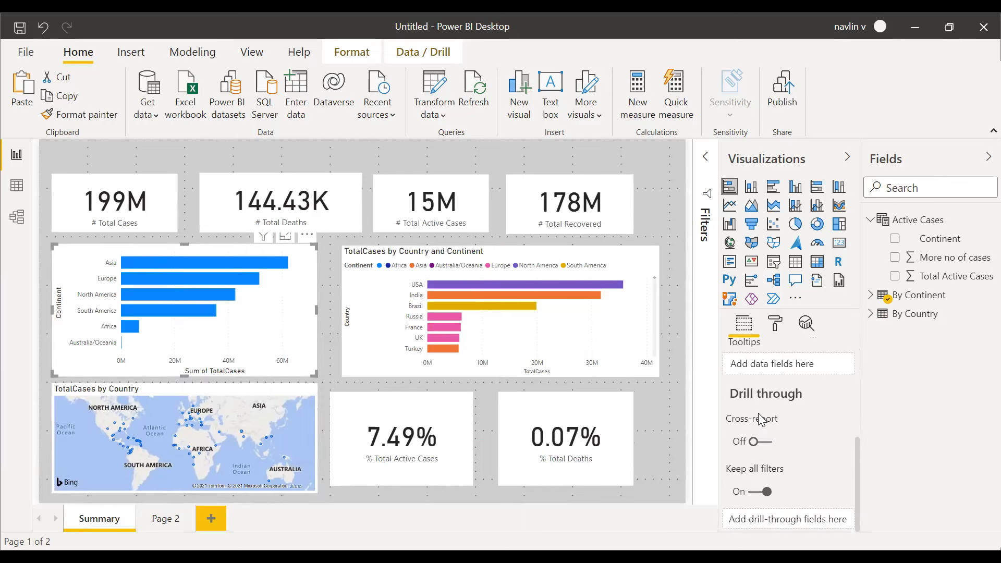
left_click(775, 323)
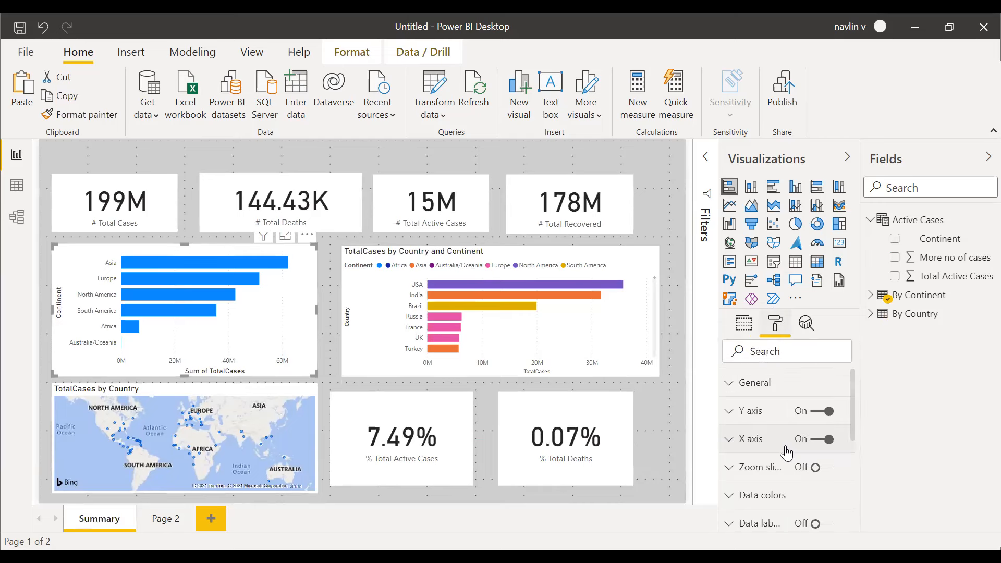
scroll(785, 453, "down", 3)
scroll(785, 458, "down", 3)
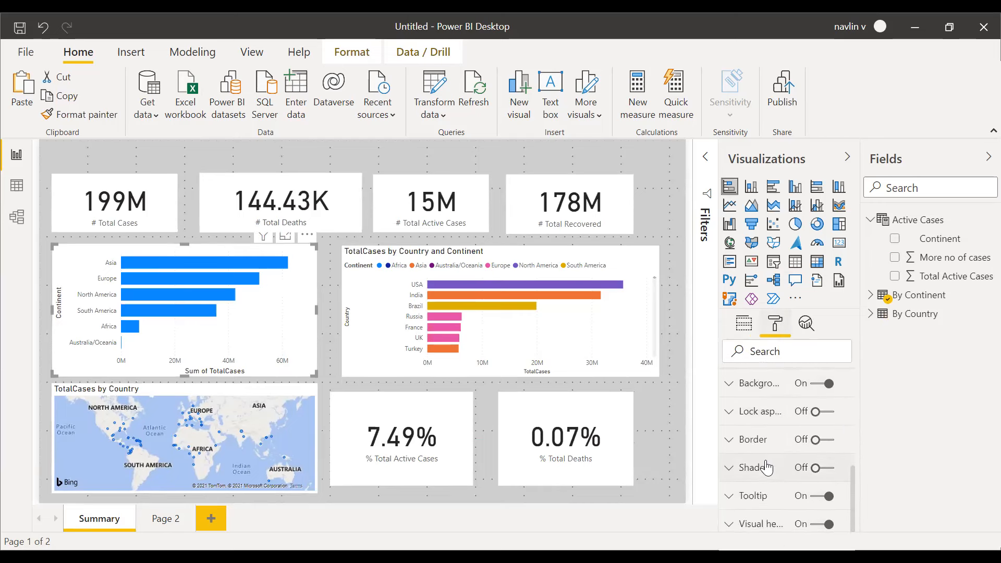
left_click(754, 496)
scroll(771, 508, "down", 3)
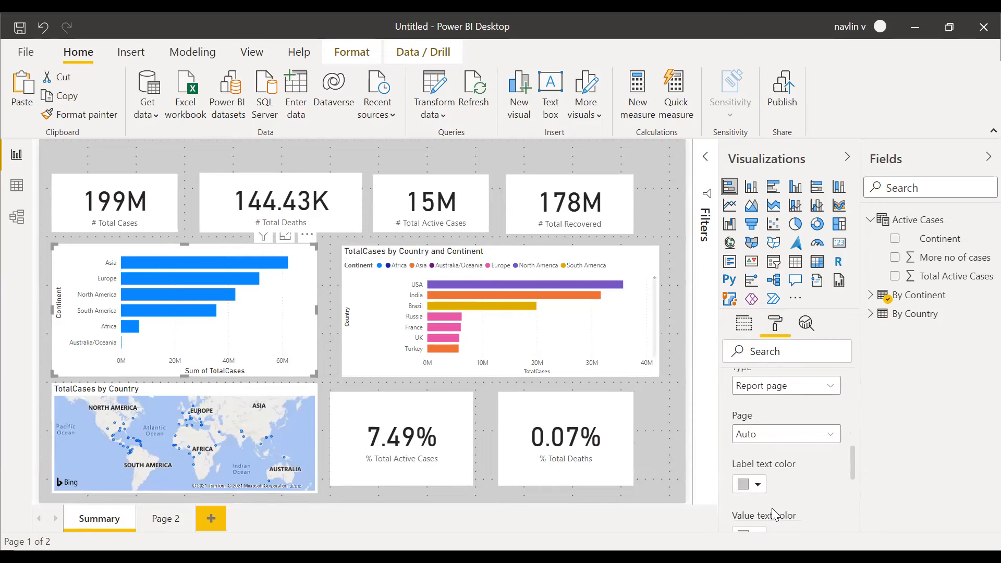
Step: Choose Report page as the bar chart's tooltip type and check which tooltip pages are offered
left_click(770, 389)
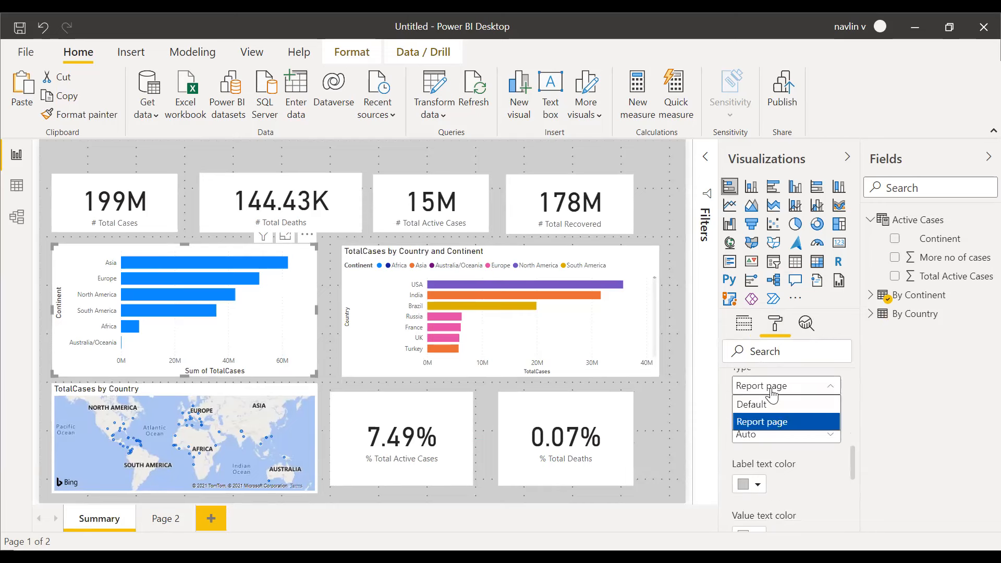
left_click(771, 421)
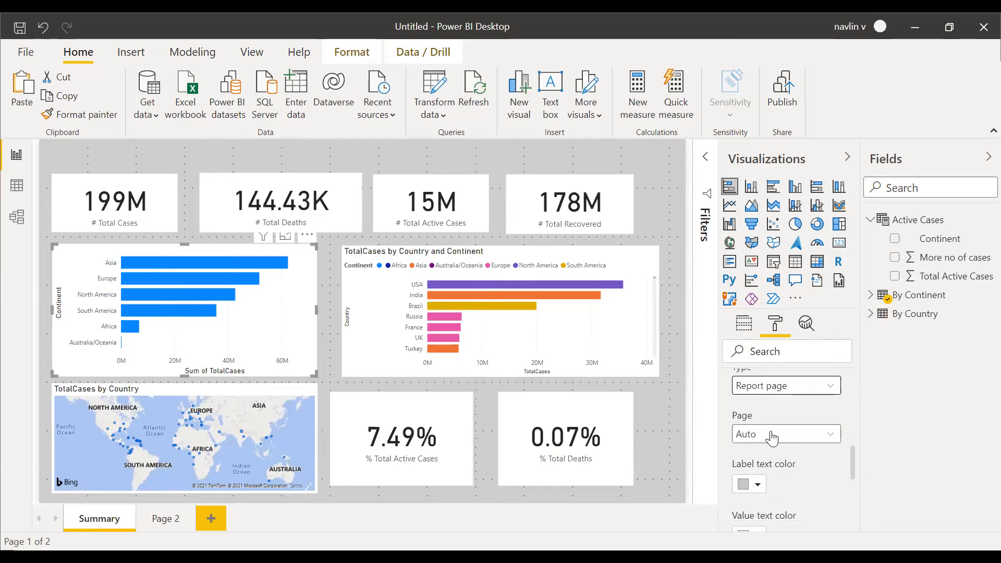
left_click(772, 436)
left_click(767, 419)
scroll(767, 414, "up", 2)
scroll(768, 404, "down", 2)
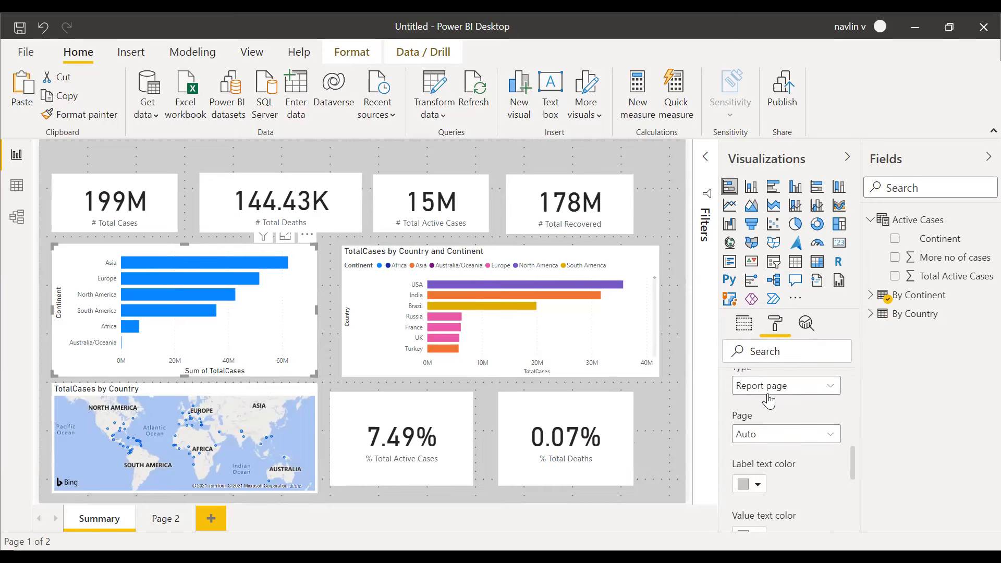
Step: Switch the bar chart's tooltip type to Default and back to Report page, and recheck the offered tooltip pages
left_click(768, 393)
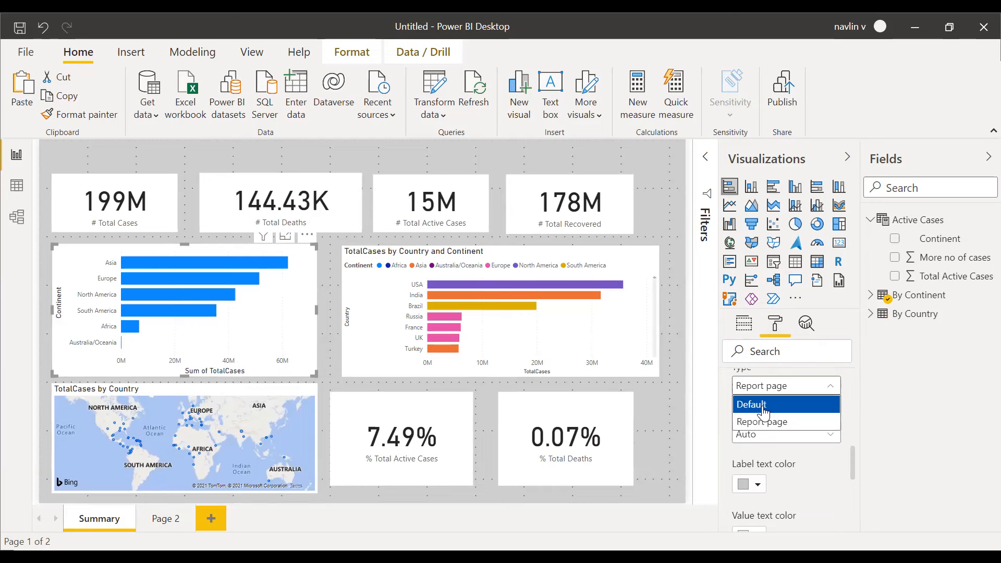
left_click(763, 405)
left_click(766, 386)
left_click(764, 421)
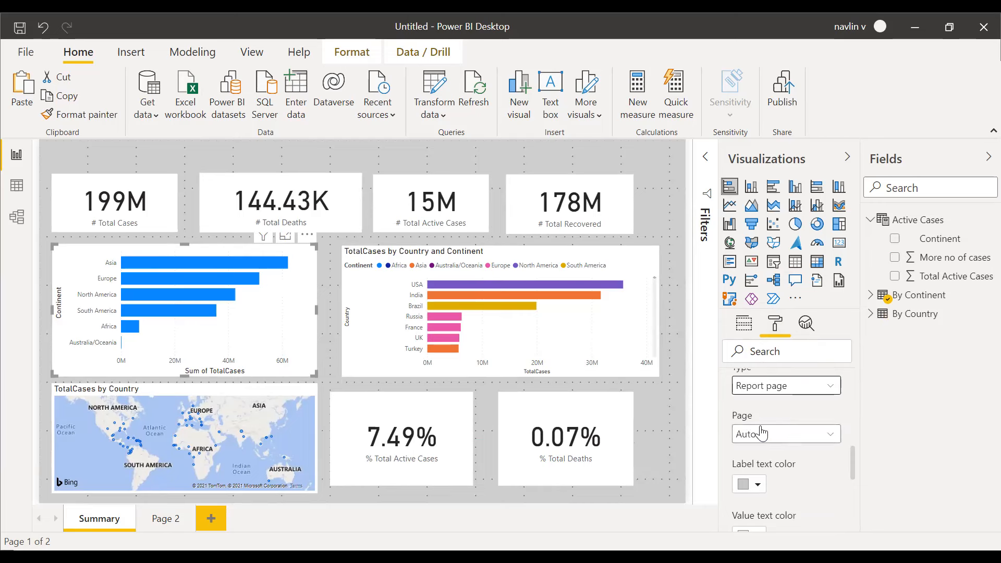
left_click(761, 434)
left_click(758, 408)
scroll(758, 407, "up", 3)
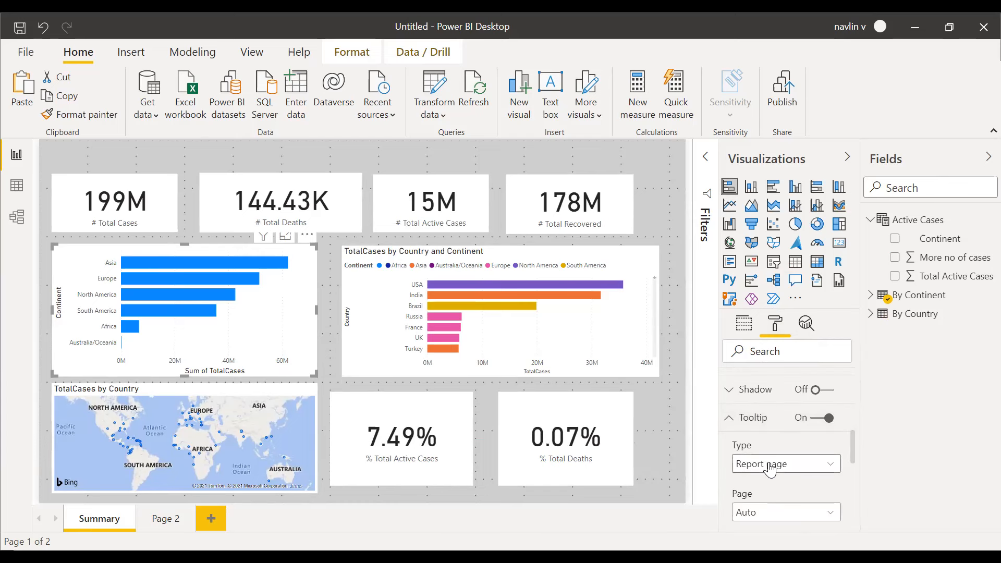
Step: Turn the bar chart's tooltip off and on again, and toggle its type to Default and back to Report page
left_click(827, 419)
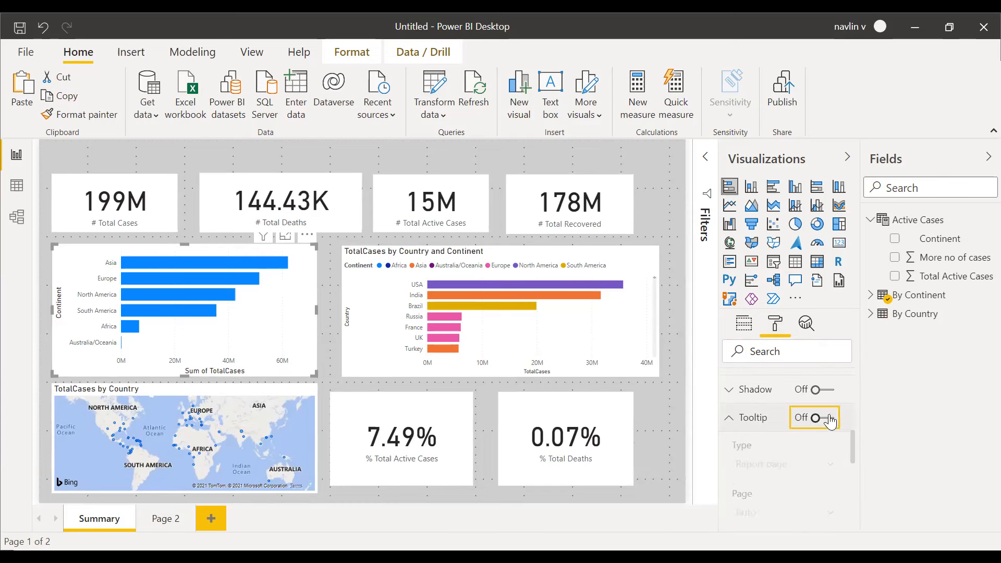
left_click(827, 423)
left_click(776, 464)
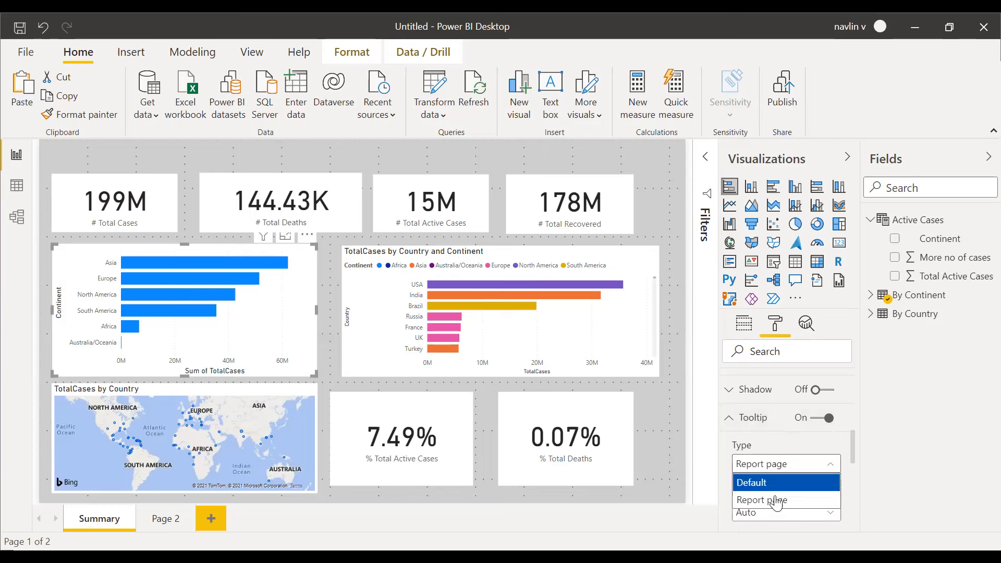
left_click(769, 482)
left_click(766, 466)
left_click(769, 499)
scroll(774, 481, "down", 2)
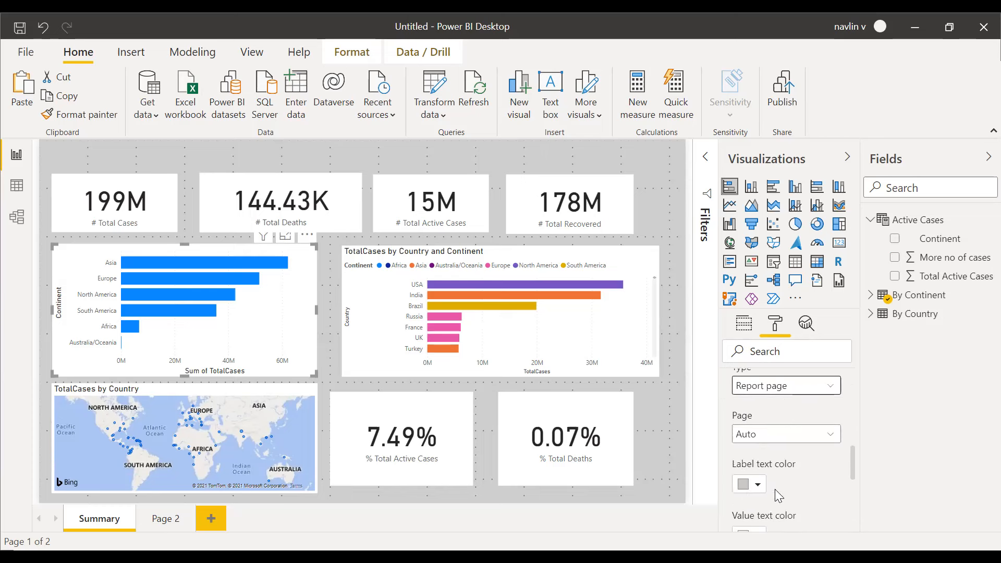
left_click(766, 438)
left_click(768, 452)
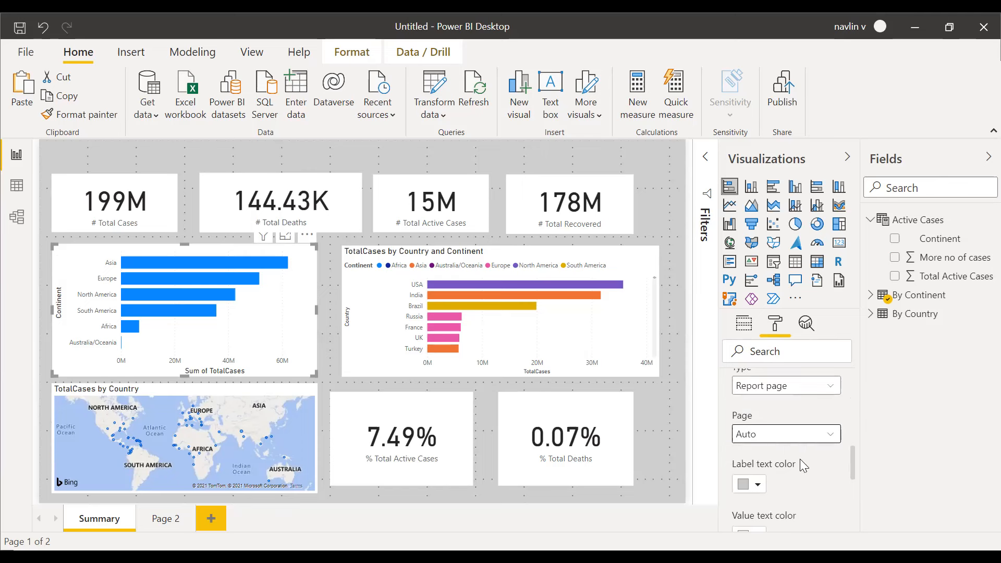
left_click(771, 389)
left_click(771, 391)
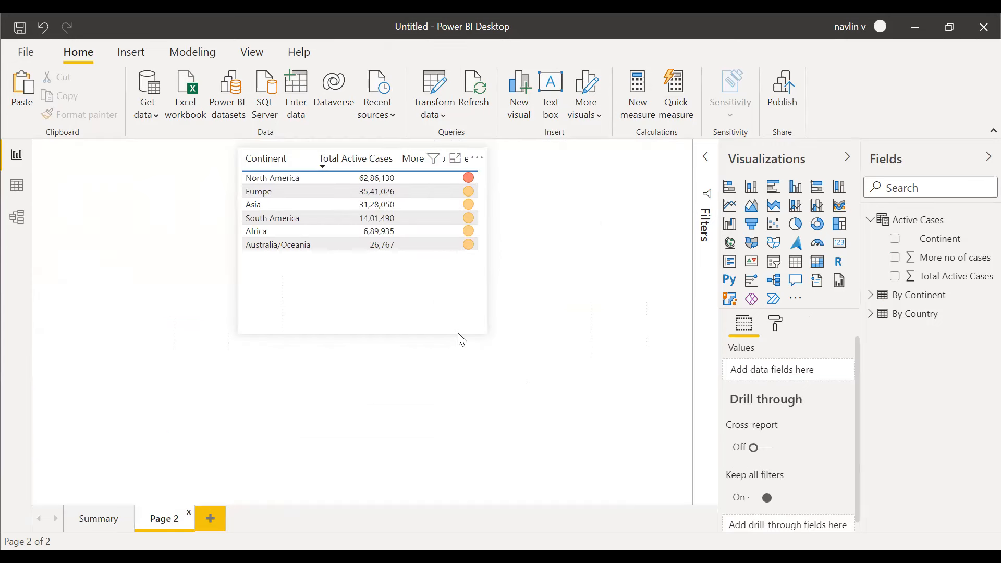
Step: Look through the format options of the Active Cases table on Page 2
left_click(458, 332)
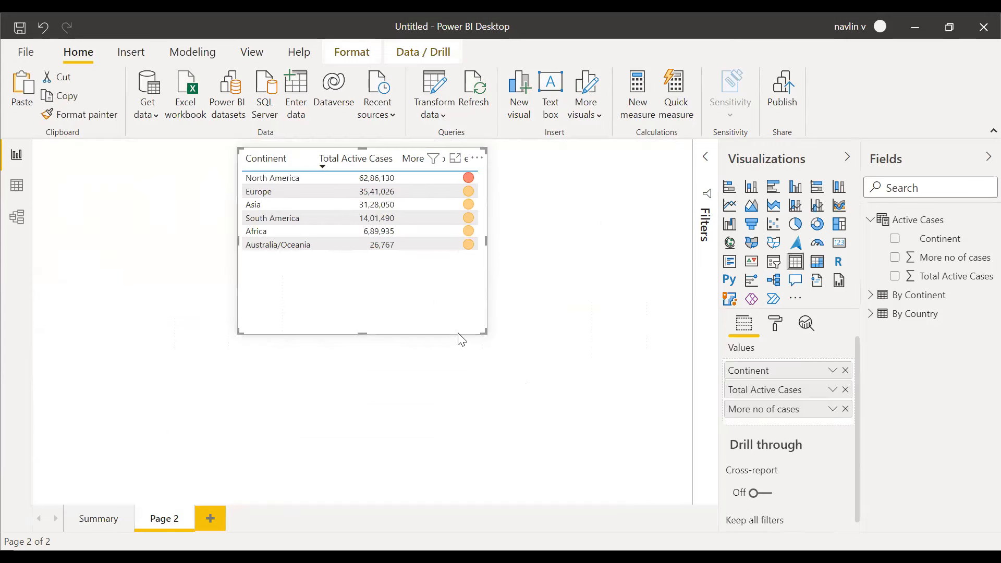
left_click(777, 325)
scroll(791, 436, "down", 3)
scroll(792, 437, "up", 1)
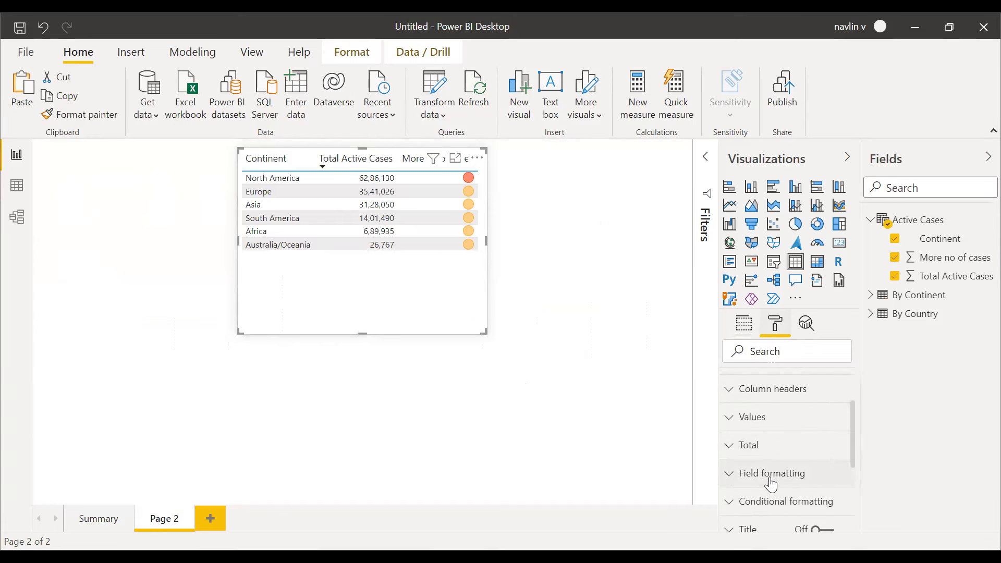
left_click(615, 417)
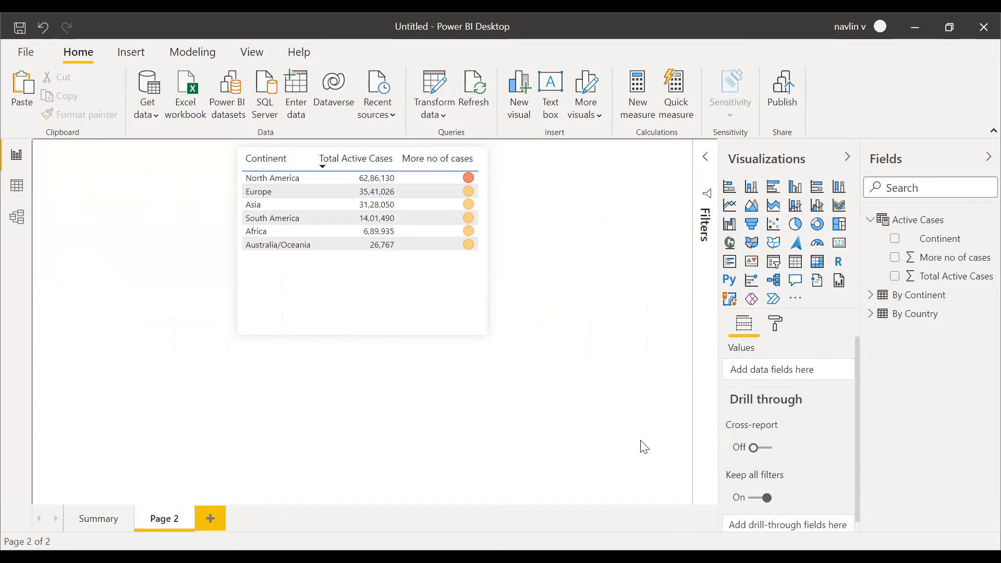
Step: Check in Page 2's page size settings that the page type is Tooltip
left_click(778, 325)
left_click(740, 412)
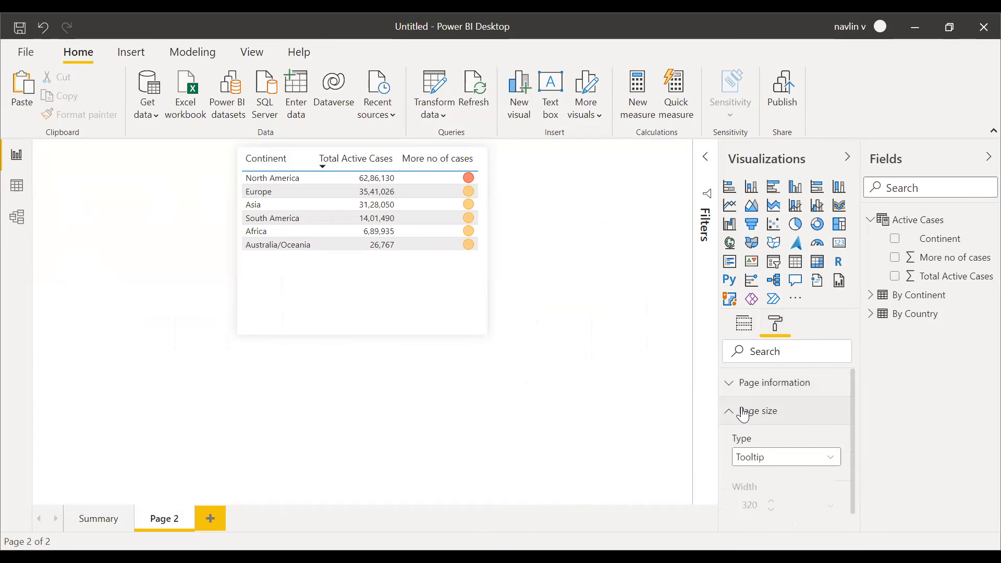
left_click(759, 457)
left_click(760, 464)
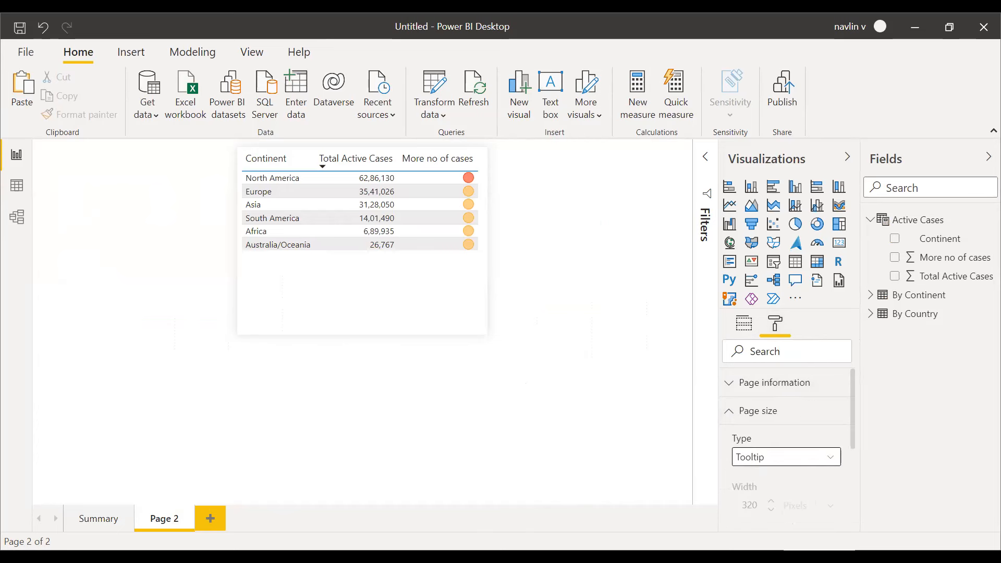
Step: Return to the Summary page and reopen the tooltip settings of the continent bar chart
left_click(95, 522)
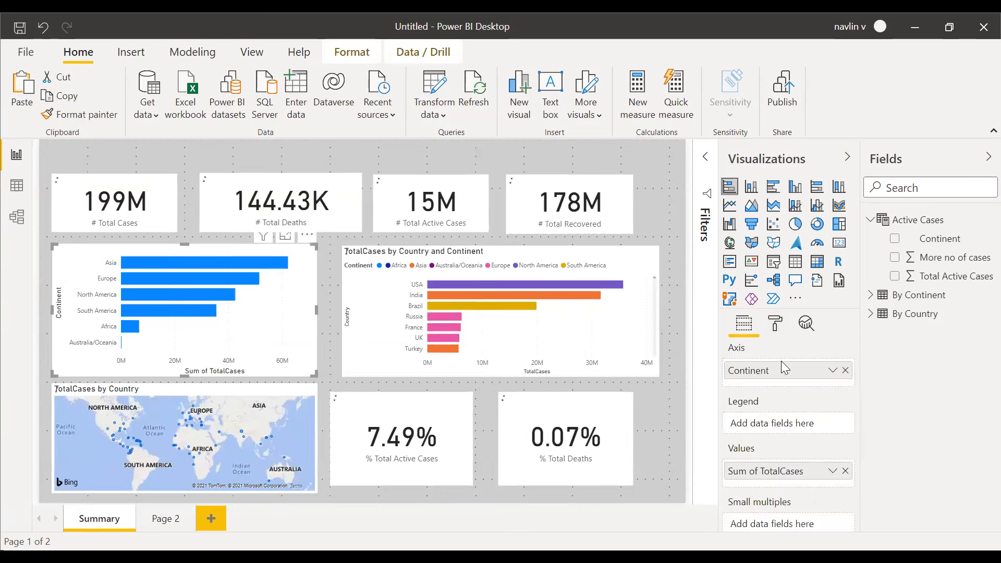
left_click(775, 323)
scroll(782, 459, "down", 4)
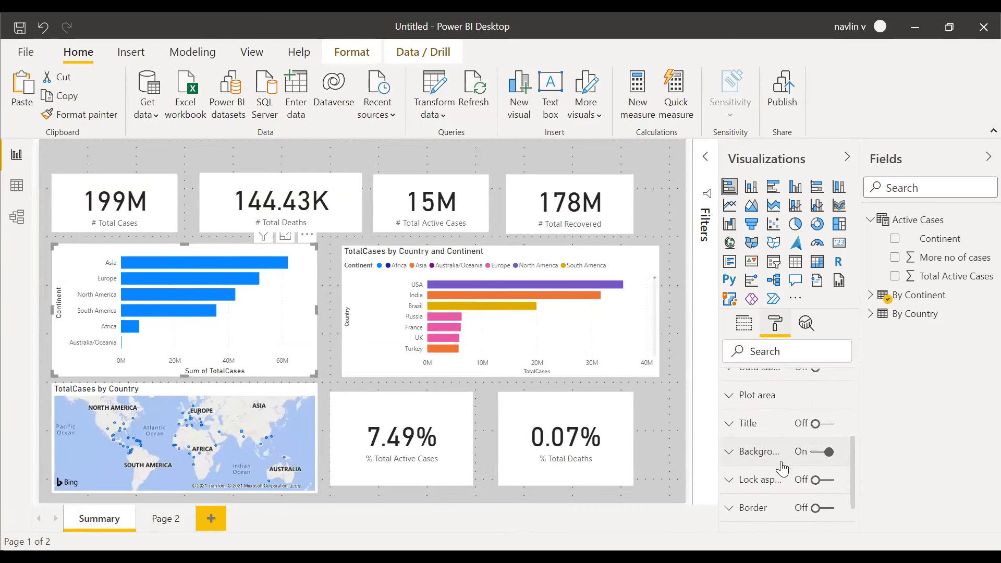
scroll(776, 469, "down", 3)
left_click(762, 498)
scroll(776, 492, "down", 3)
Step: Reapply Report page as the continent chart's tooltip type and look again for Page 2 among the tooltip pages
left_click(777, 384)
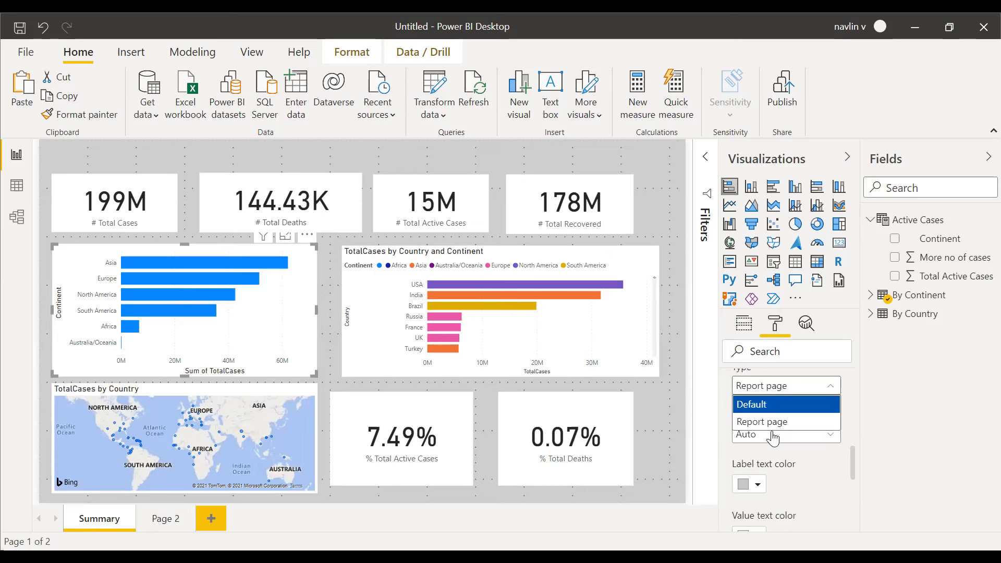
left_click(770, 421)
left_click(766, 435)
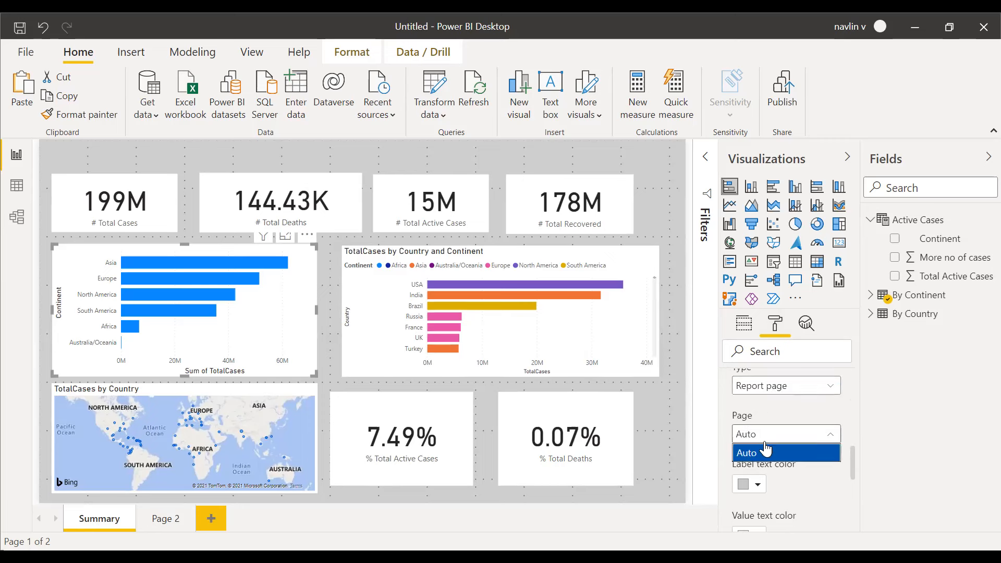
left_click(759, 388)
left_click(770, 420)
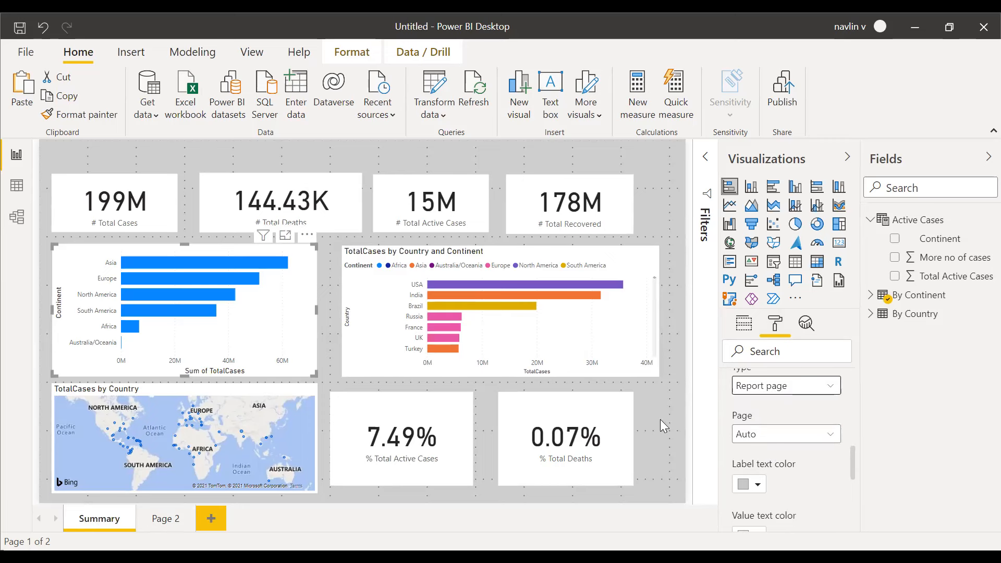
left_click(743, 324)
left_click(19, 54)
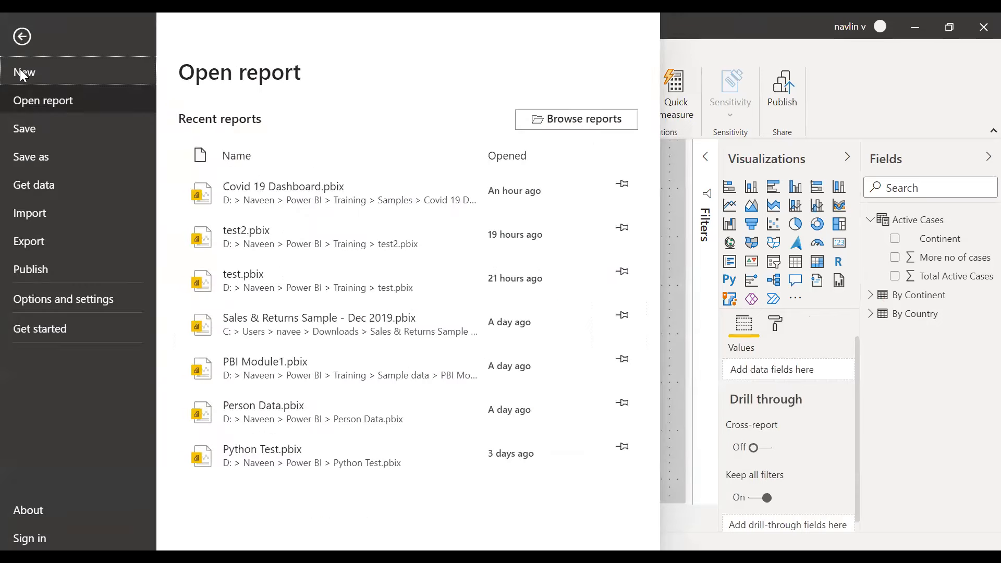
left_click(25, 46)
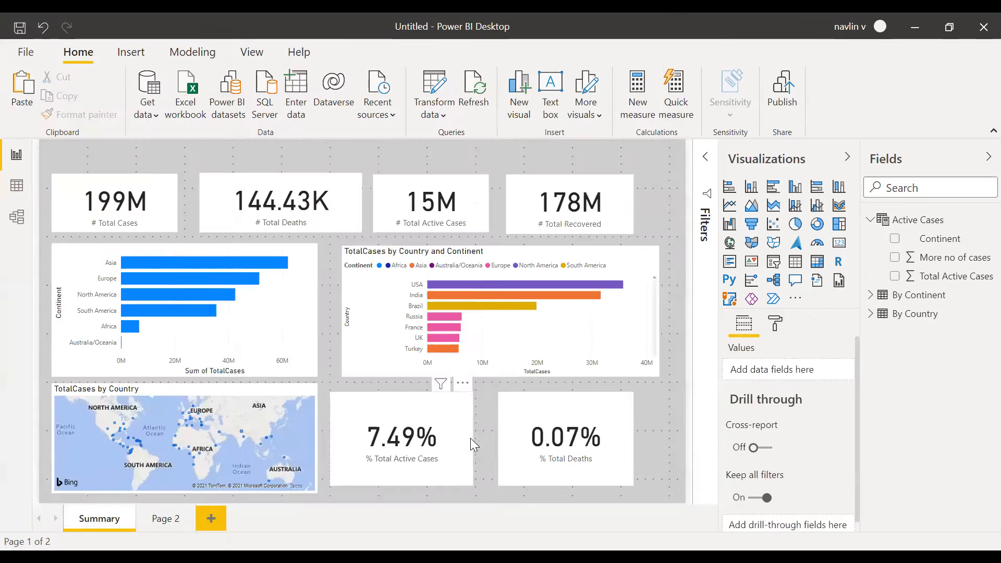
left_click(577, 412)
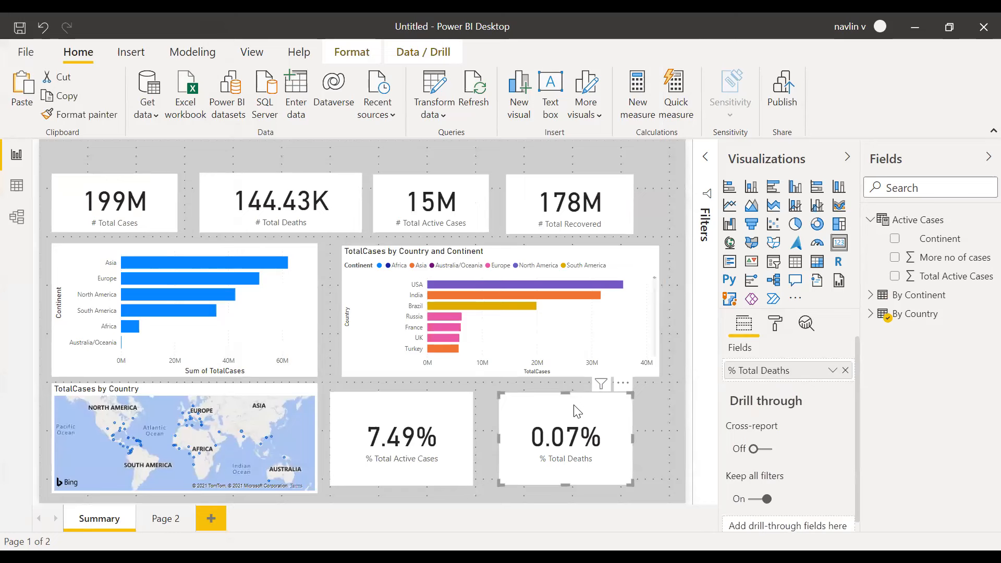
Step: Move the % Total Deaths card slightly closer to the % Total Active Cases card on the Summary page
left_click_drag(531, 403, 522, 402)
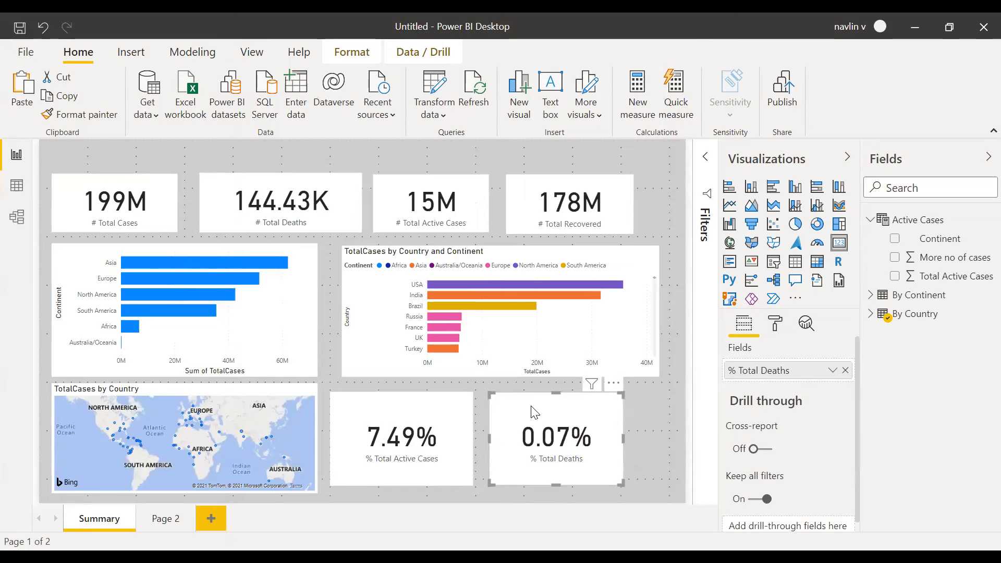
left_click(640, 420)
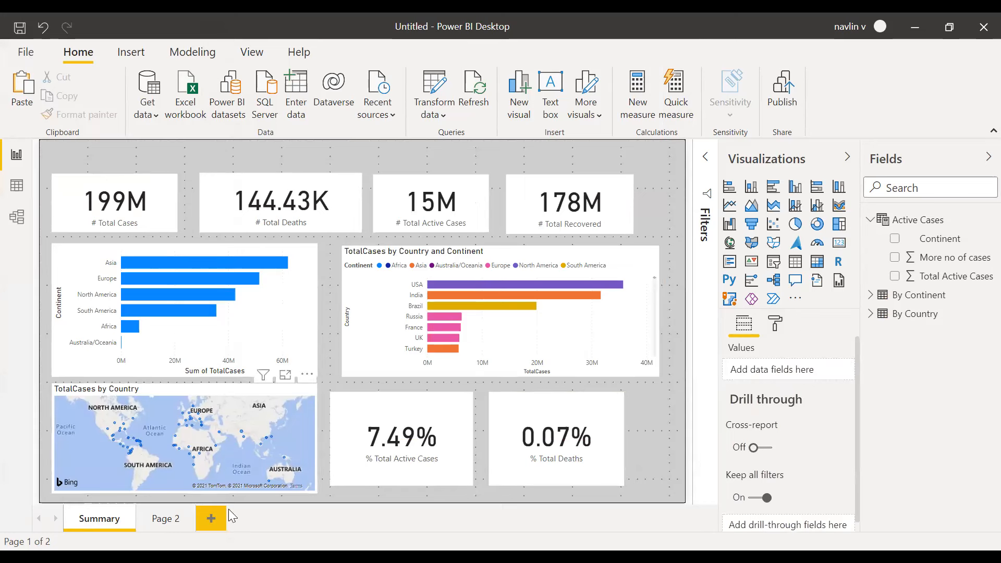
Step: Inspect the Continent filter of the Active Cases table on Page 2 and its available filter types
left_click(169, 521)
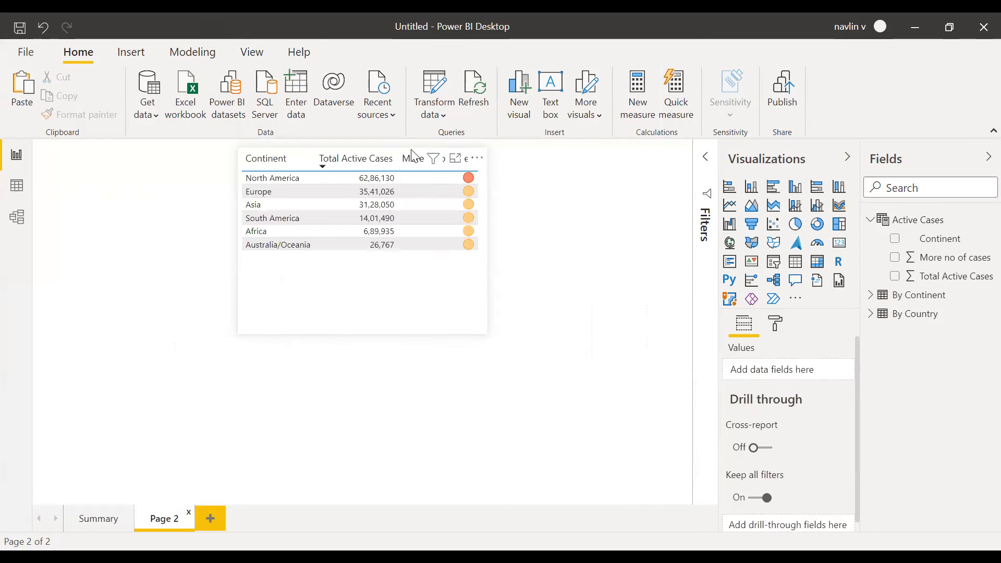
left_click(413, 155)
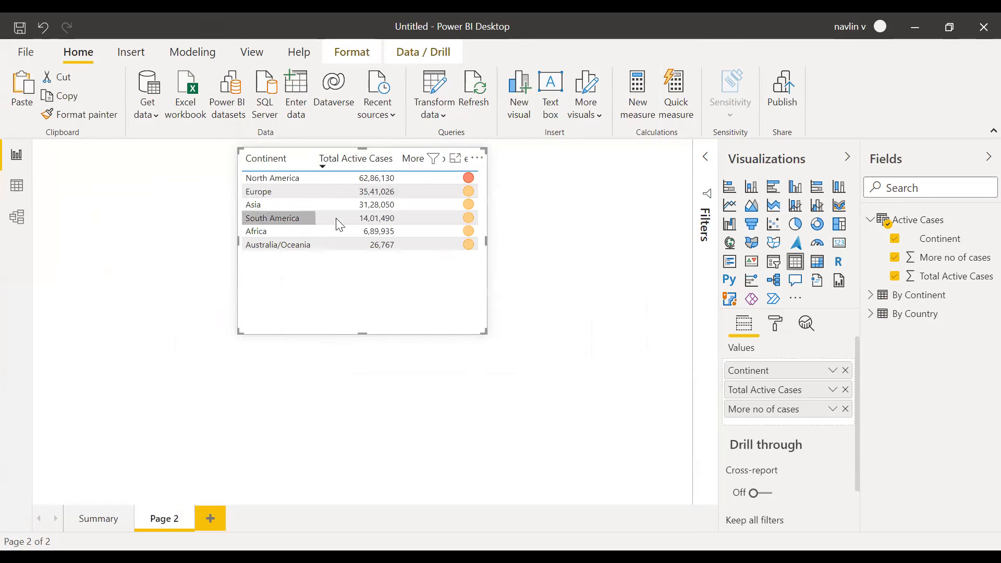
left_click(707, 161)
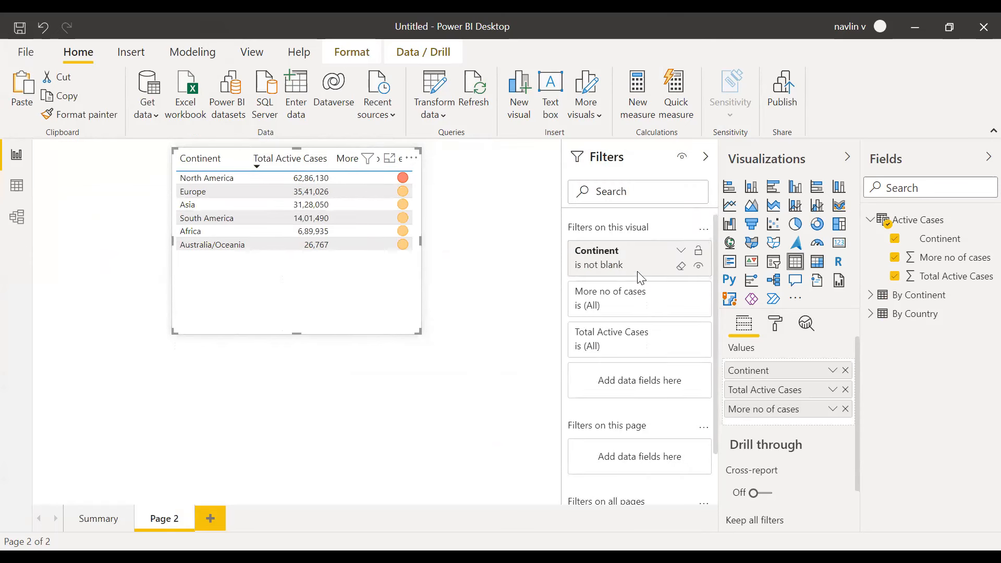
left_click(679, 253)
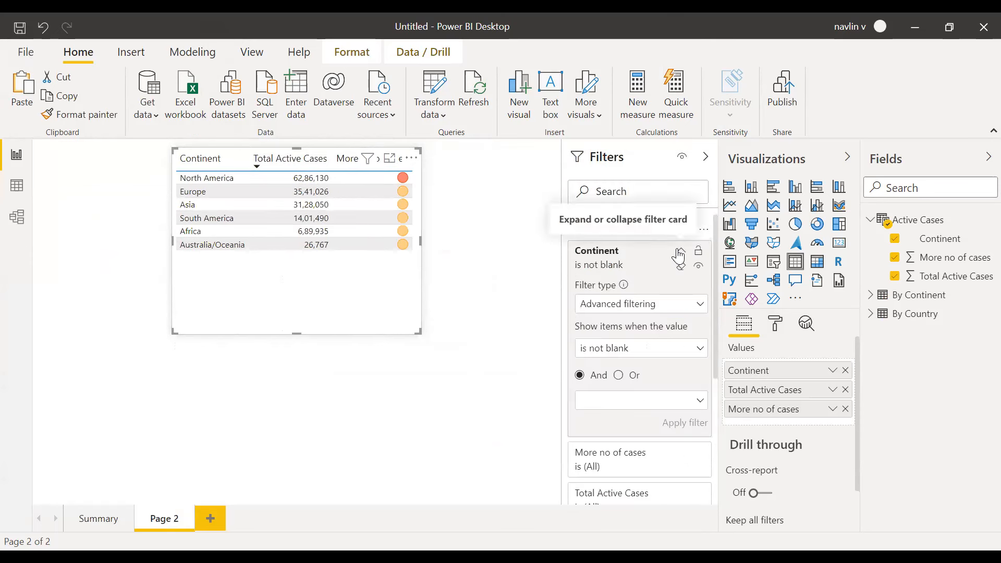
left_click(627, 308)
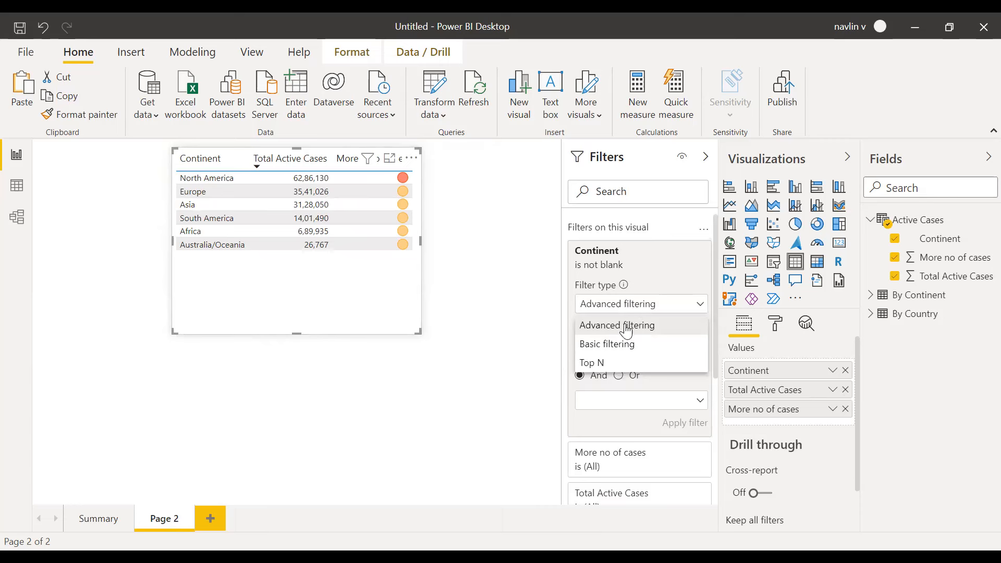
left_click(622, 328)
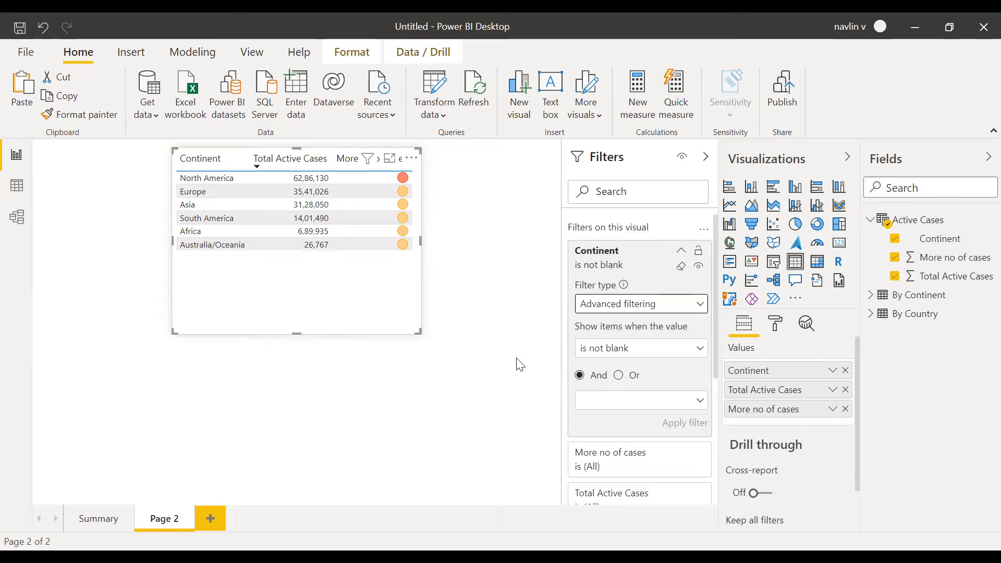
left_click(704, 162)
Step: Rename Page 2 as Active Cases
double_click(162, 521)
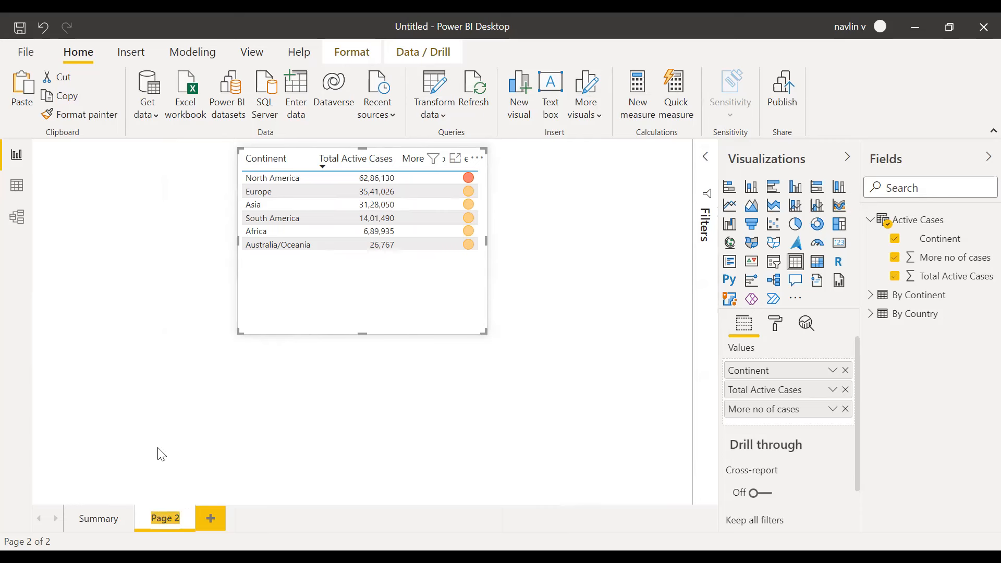
type("Active Cases")
key("Return")
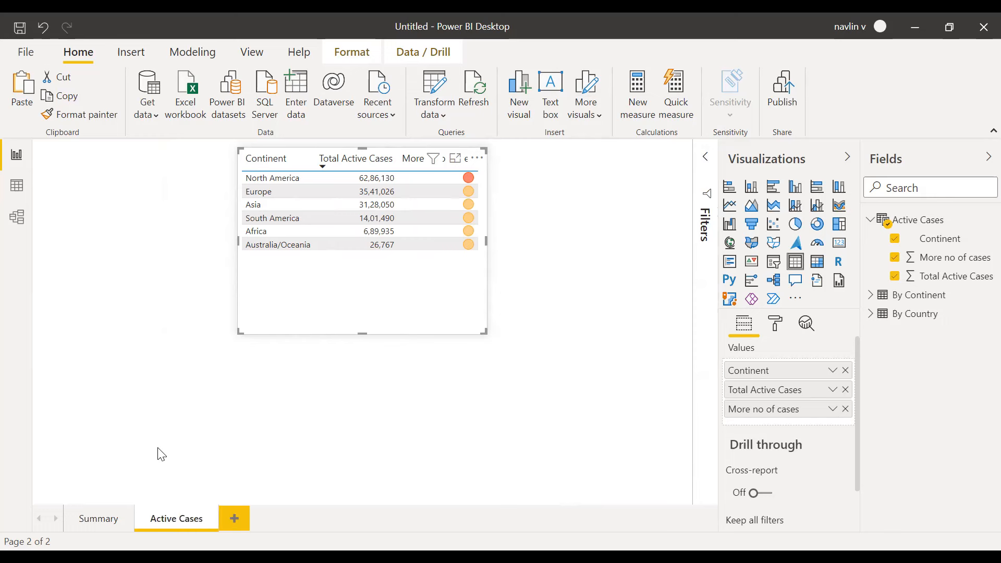
Step: Return to the Summary page and reopen the tooltip settings of the continent bar chart
left_click(99, 521)
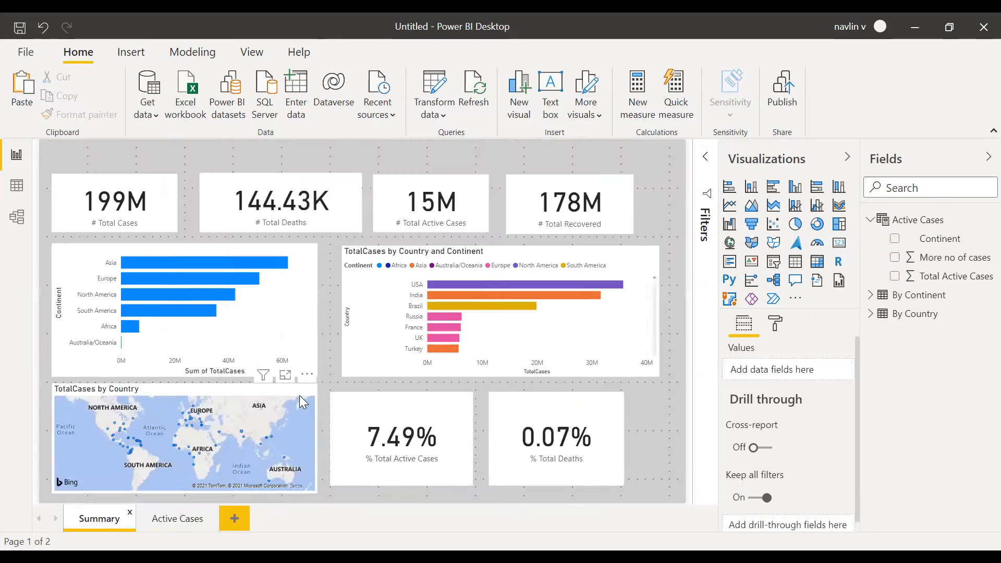
left_click(304, 254)
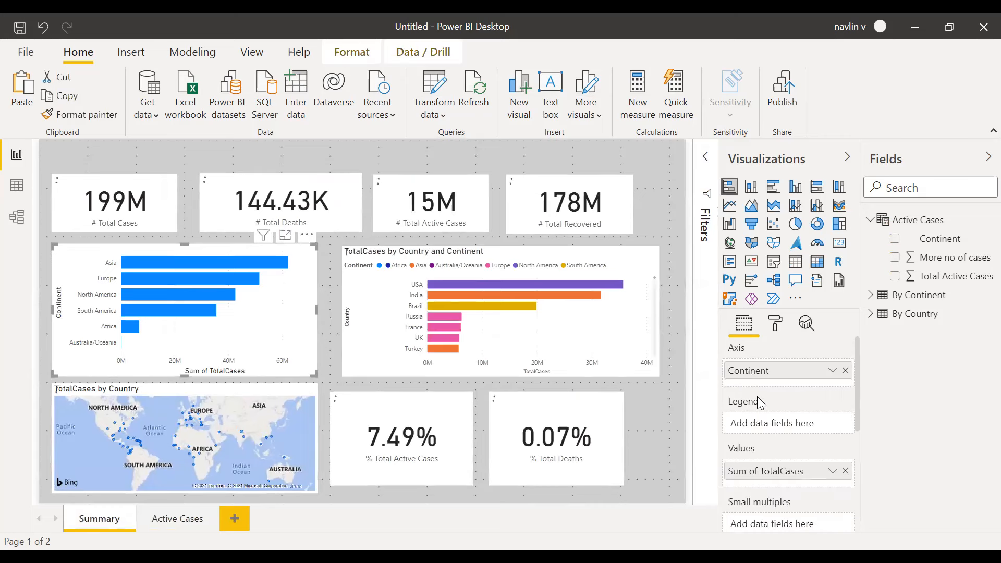
left_click(775, 323)
scroll(792, 458, "down", 5)
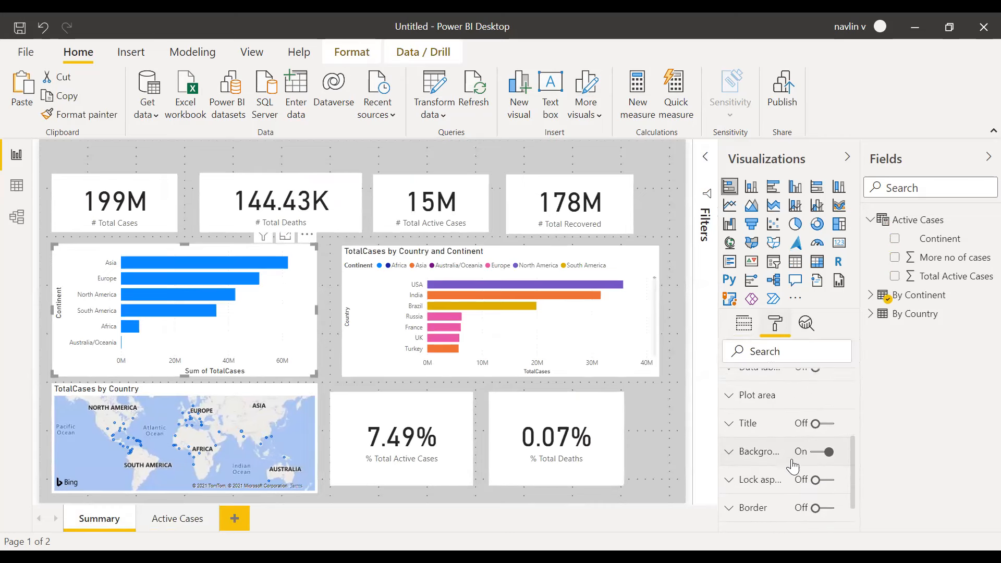
scroll(776, 463, "down", 2)
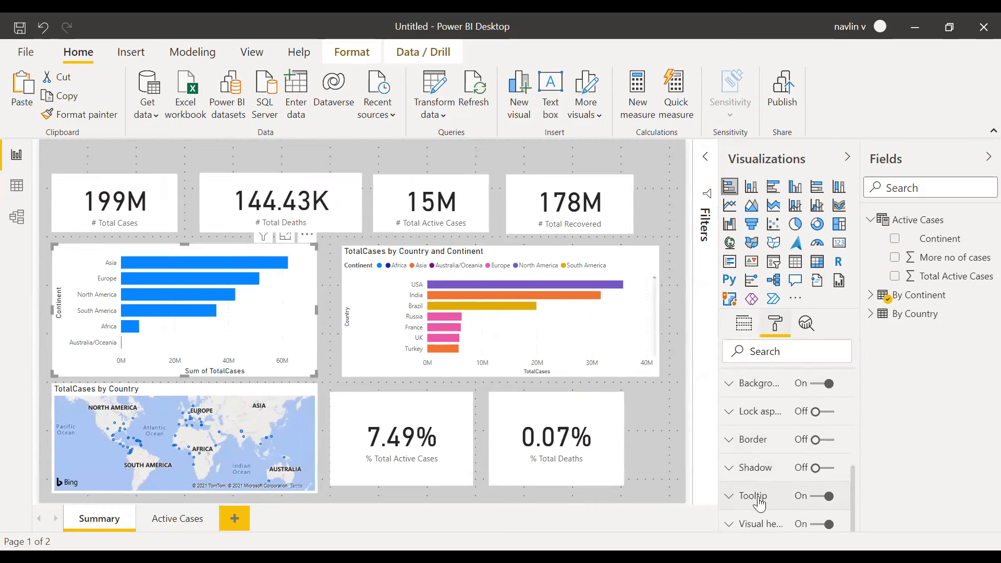
left_click(775, 497)
Step: Reapply Report page as the continent chart's tooltip type and look for the Active Cases page among its tooltip pages
scroll(775, 490, "down", 3)
scroll(774, 459, "up", 1)
left_click(771, 386)
left_click(770, 403)
left_click(771, 387)
left_click(771, 420)
left_click(772, 438)
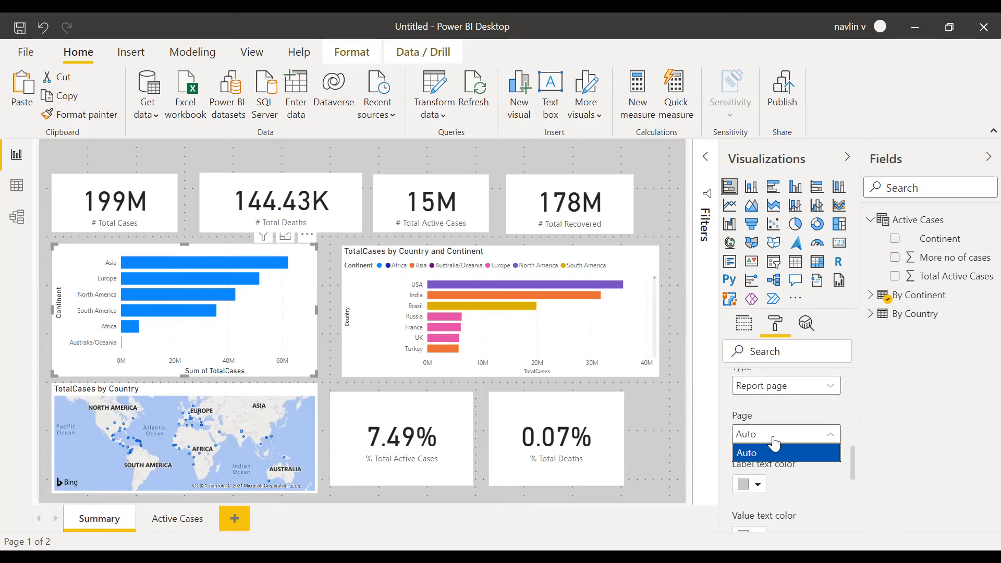
left_click(774, 452)
scroll(780, 456, "up", 3)
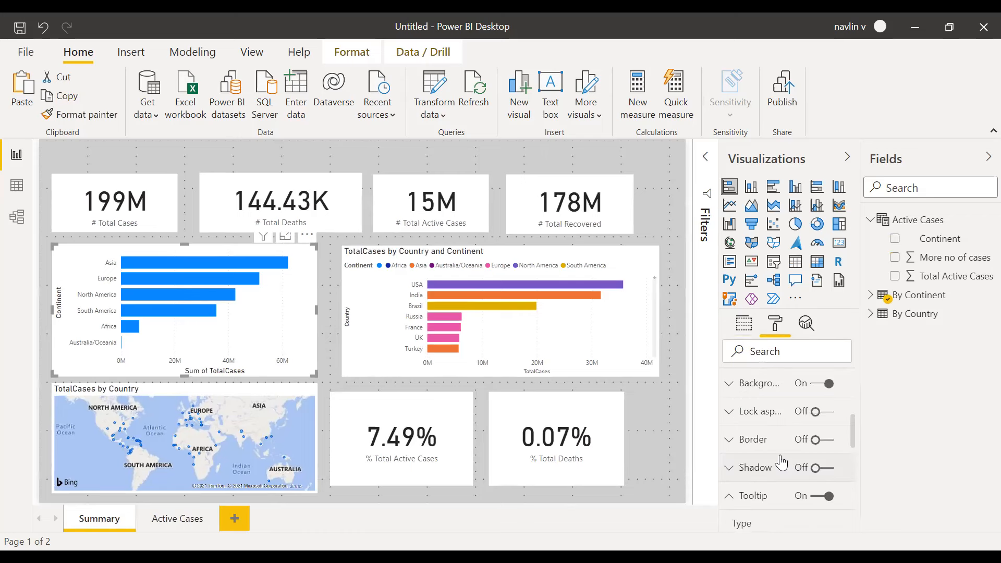
scroll(780, 459, "down", 3)
Step: Look for Active Cases among the tooltip pages of the TotalCases by Country map, and view the Active Cases page
left_click(285, 392)
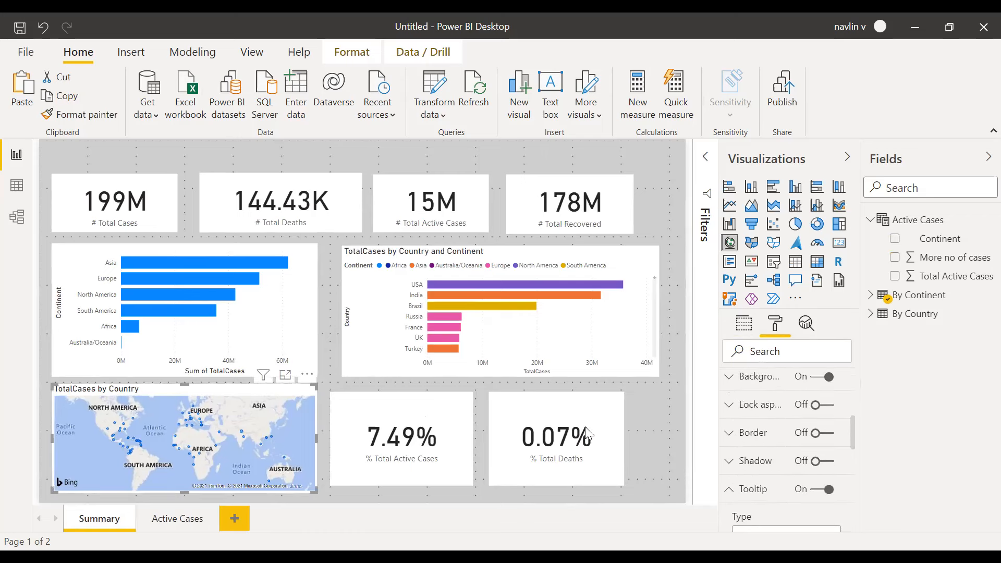
scroll(732, 487, "down", 3)
left_click(761, 388)
left_click(766, 413)
left_click(770, 429)
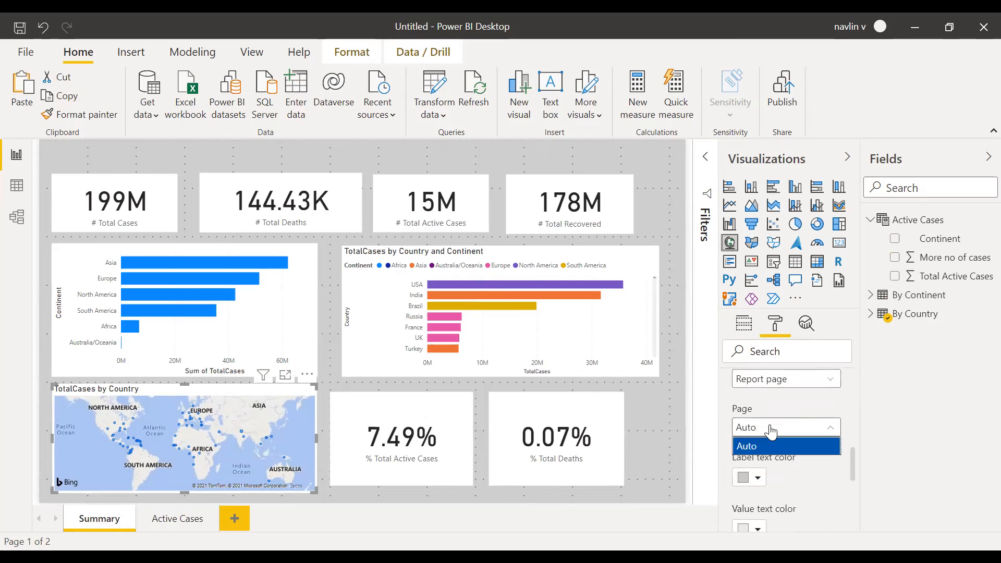
left_click(770, 430)
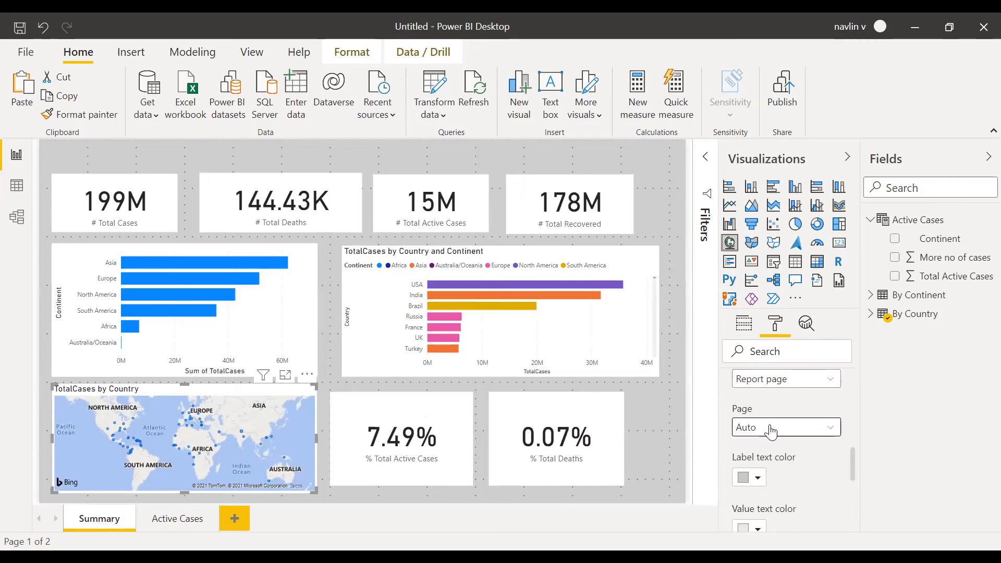
left_click(164, 518)
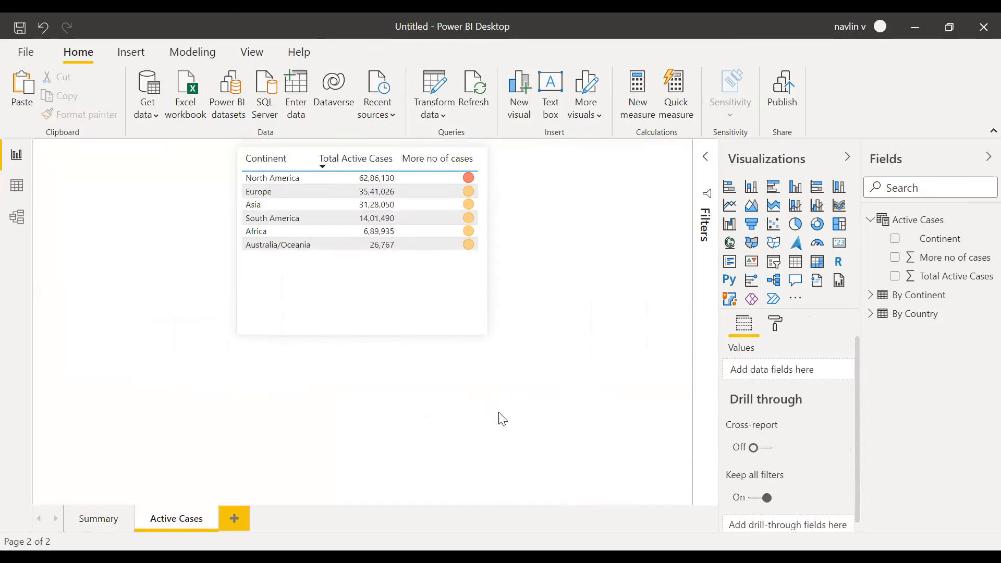
Step: On the Summary page, shift the country bar chart closer to the continent chart and widen it, and widen the % Total Deaths card
left_click(86, 521)
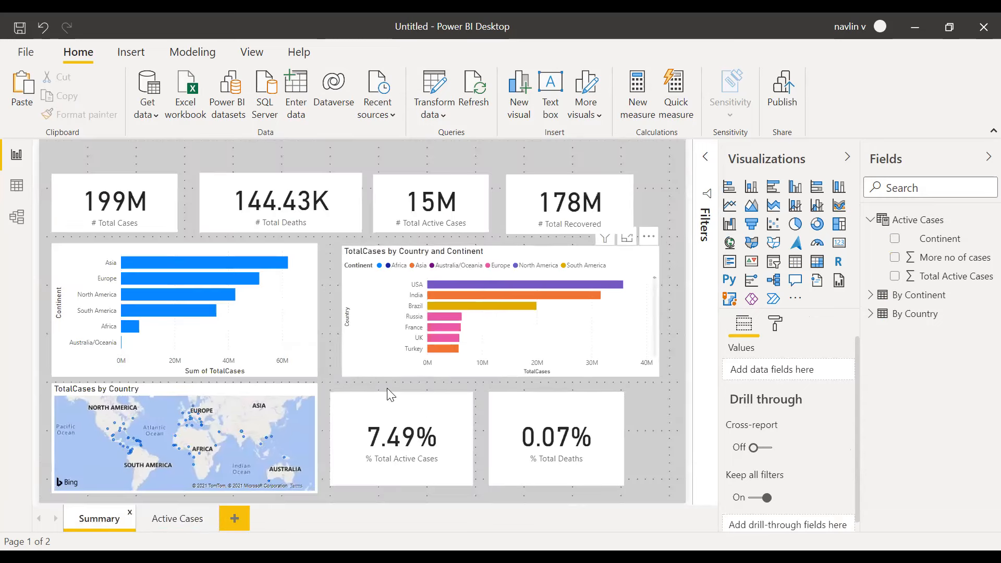
left_click_drag(359, 258, 341, 256)
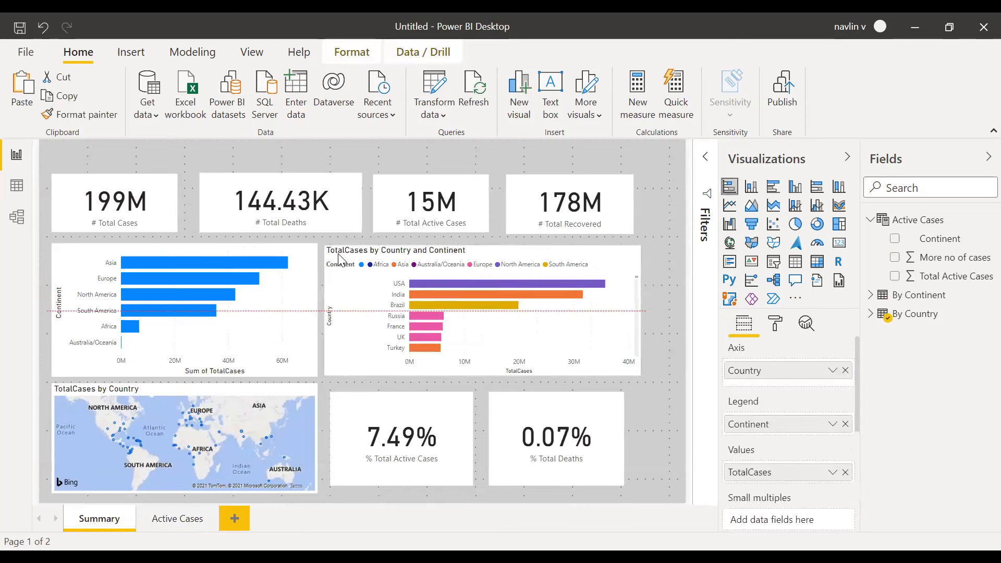
left_click_drag(661, 380, 662, 376)
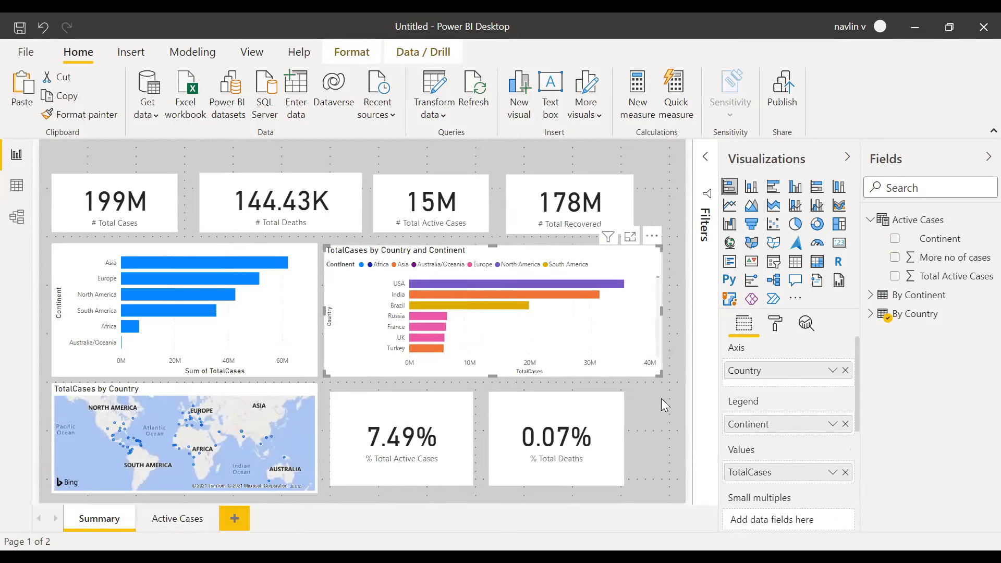
left_click(548, 404)
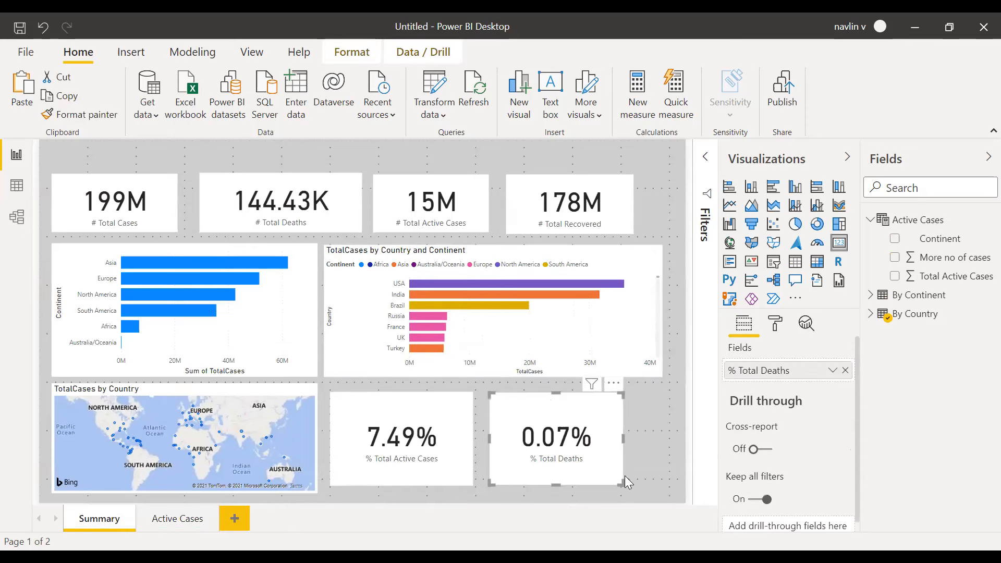
left_click_drag(622, 483, 651, 483)
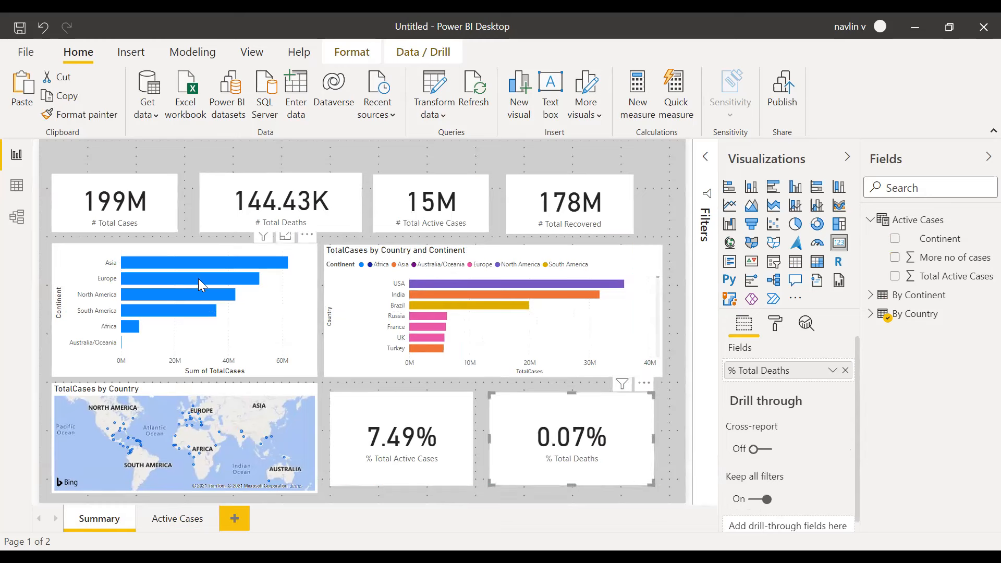
Step: Reopen the continent chart's tooltip settings and switch its tooltip off and back on
left_click(229, 249)
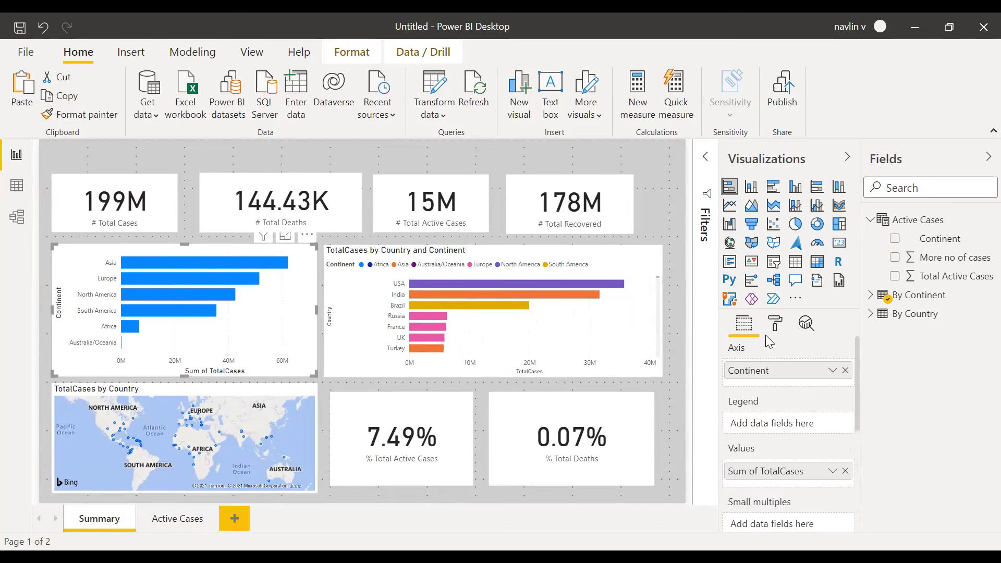
left_click(775, 326)
scroll(758, 440, "down", 5)
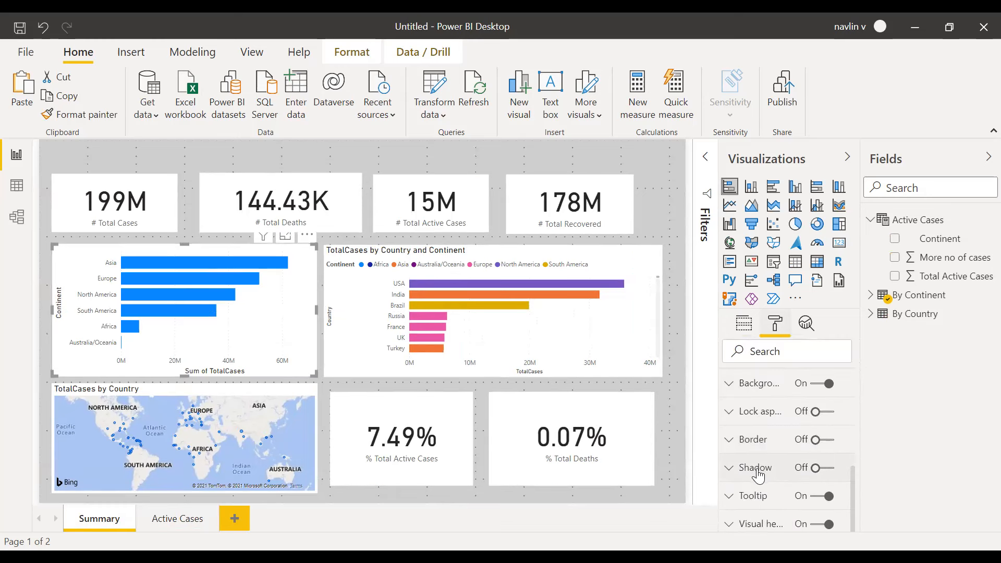
left_click(762, 505)
left_click(825, 496)
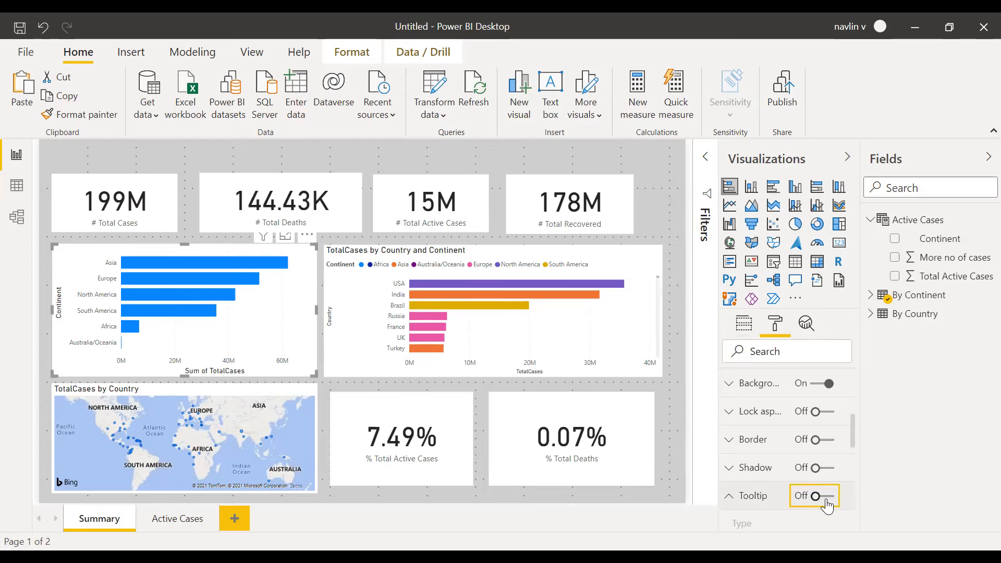
scroll(826, 499, "down", 3)
scroll(825, 498, "down", 2)
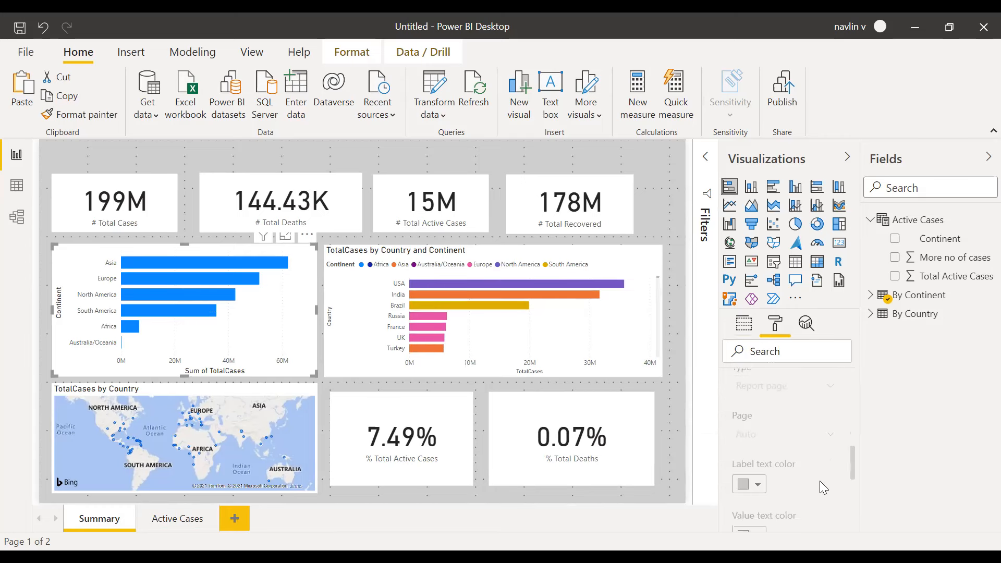
scroll(814, 466, "up", 2)
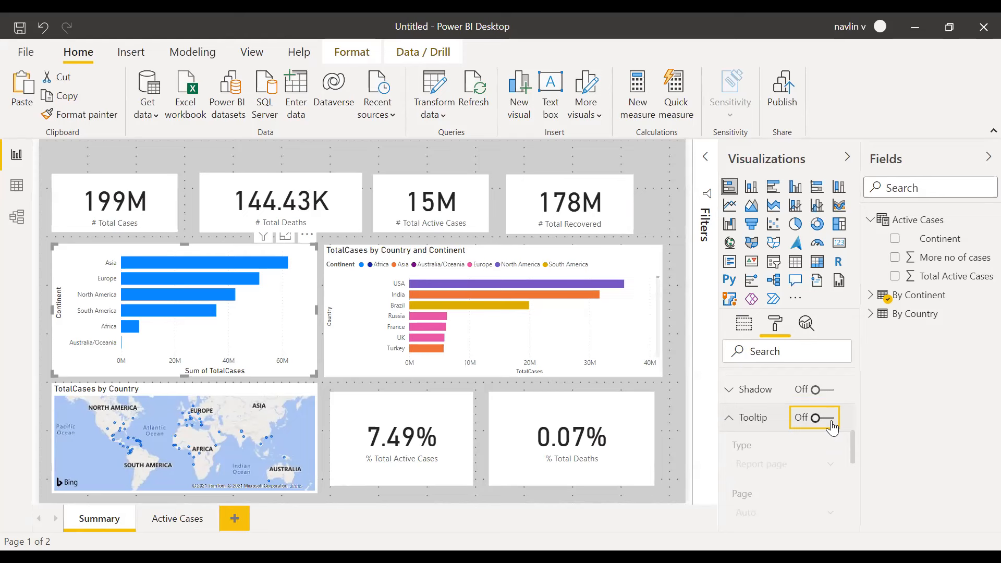
left_click(830, 422)
Step: Check the continent chart's tooltip type and page choices again for Active Cases, keep the page on Auto, and collapse the tooltip settings
left_click(786, 466)
left_click(786, 469)
left_click(782, 511)
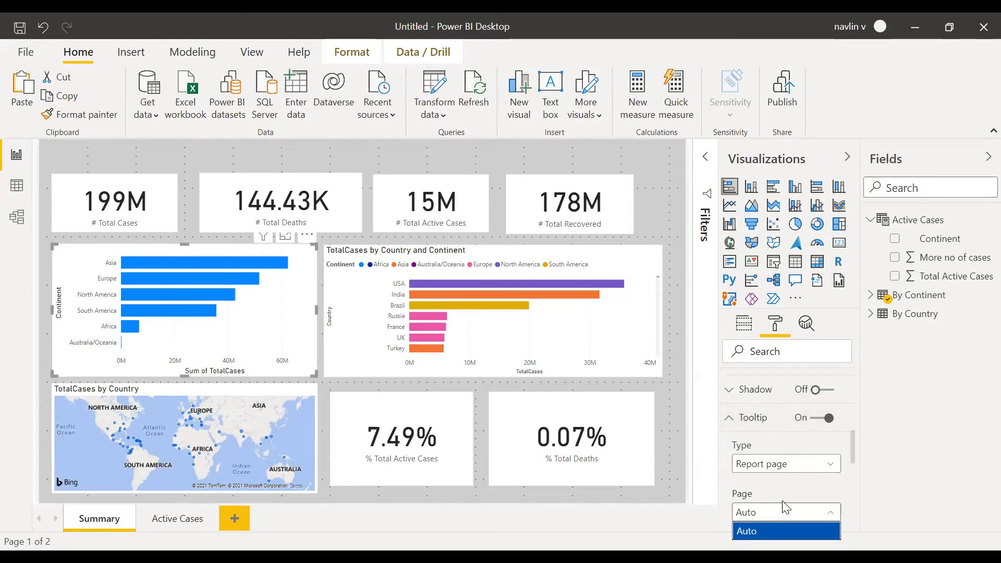
scroll(784, 500, "down", 2)
left_click(777, 435)
left_click(775, 433)
left_click(779, 453)
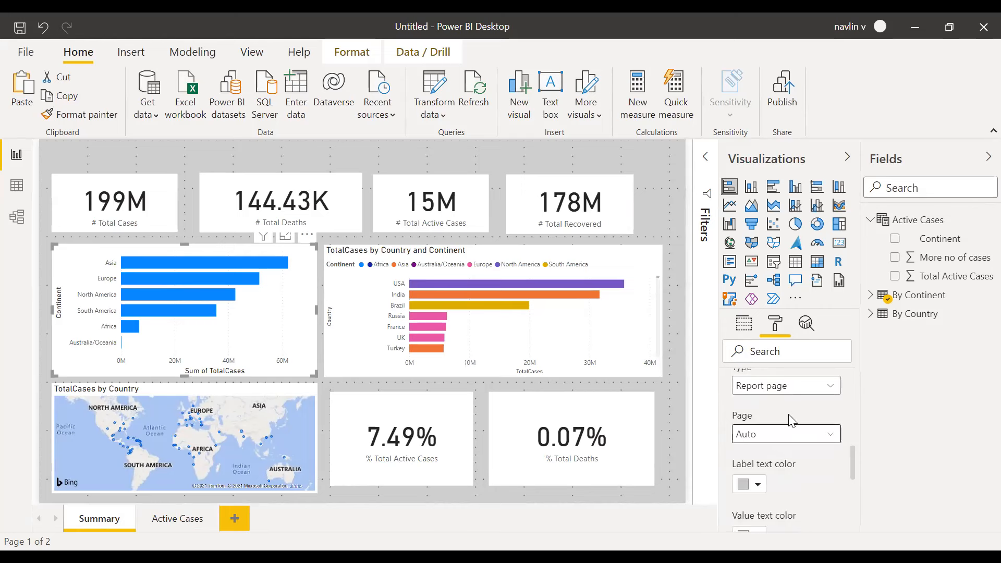
scroll(791, 419, "up", 4)
left_click(740, 495)
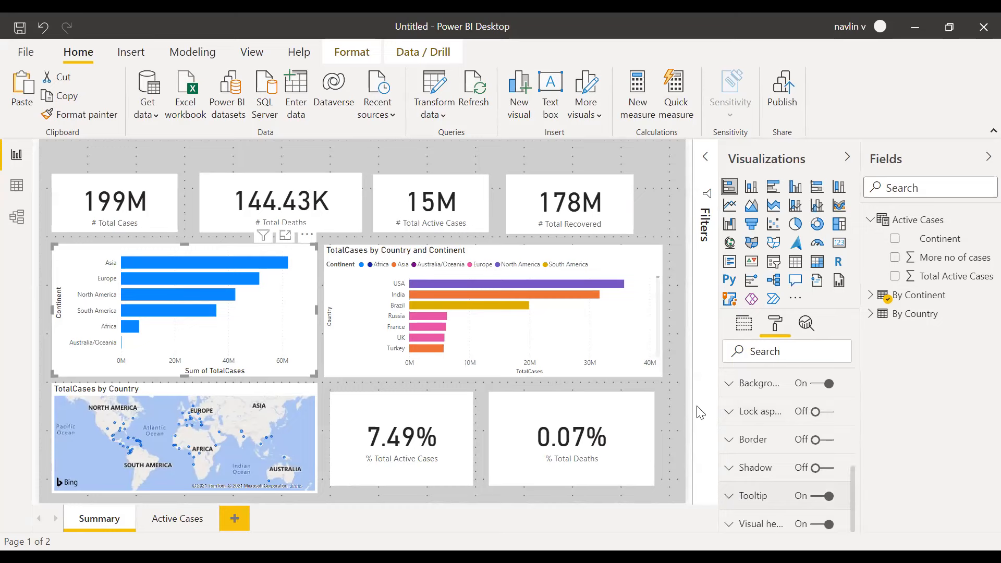
Step: Save the report as a Power BI file named Covid 19 test2 in the Samples folder
left_click(675, 398)
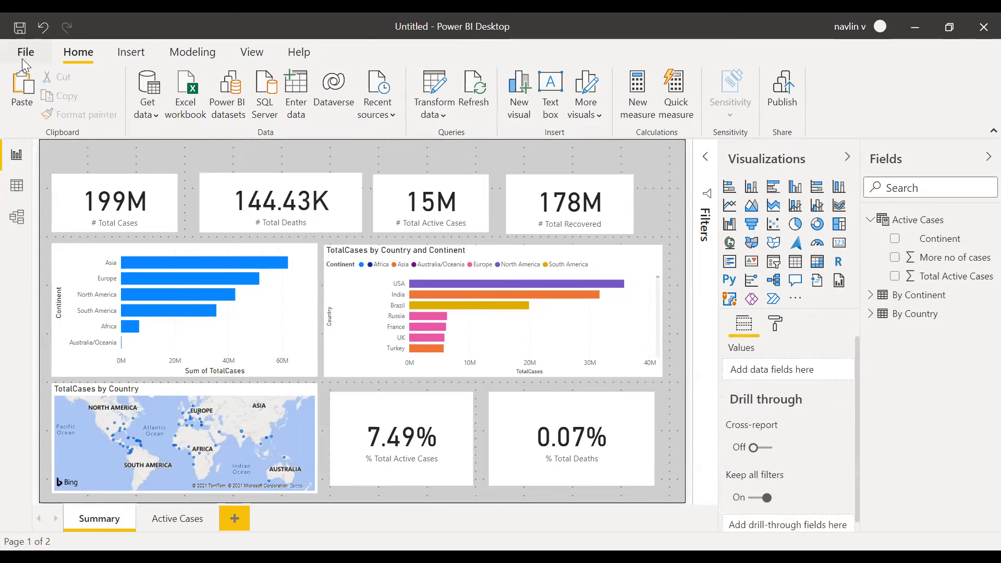
left_click(22, 59)
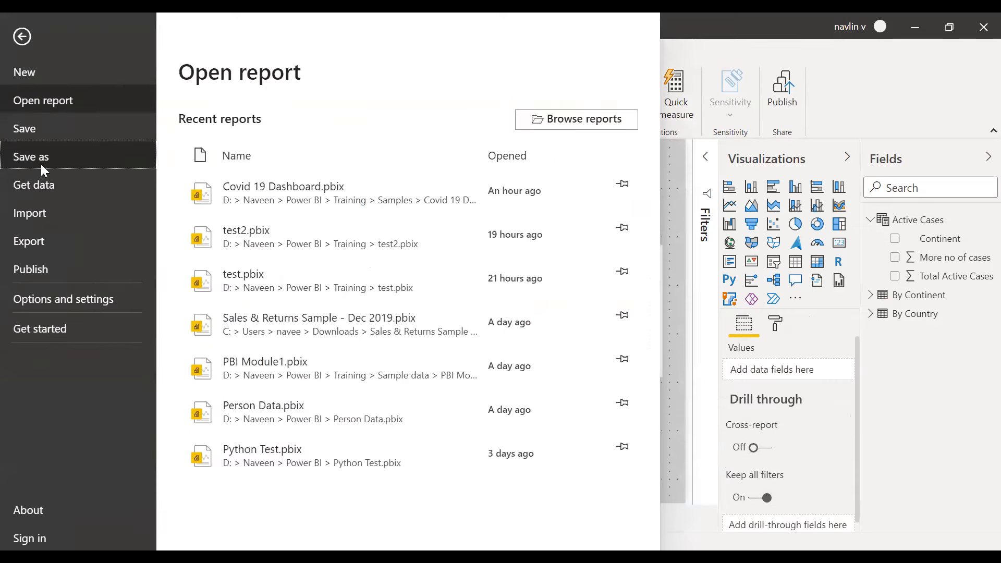
left_click(41, 164)
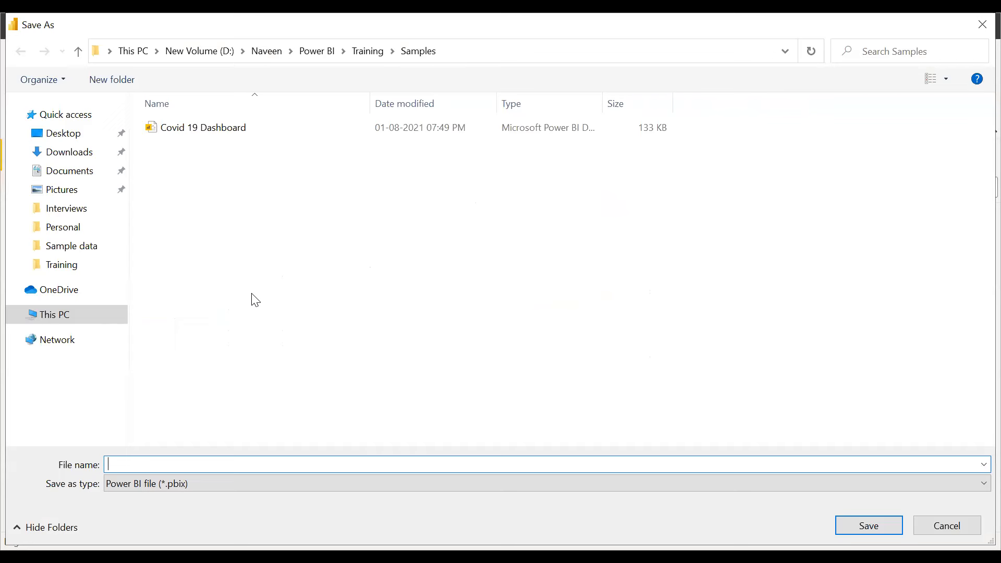
type("C")
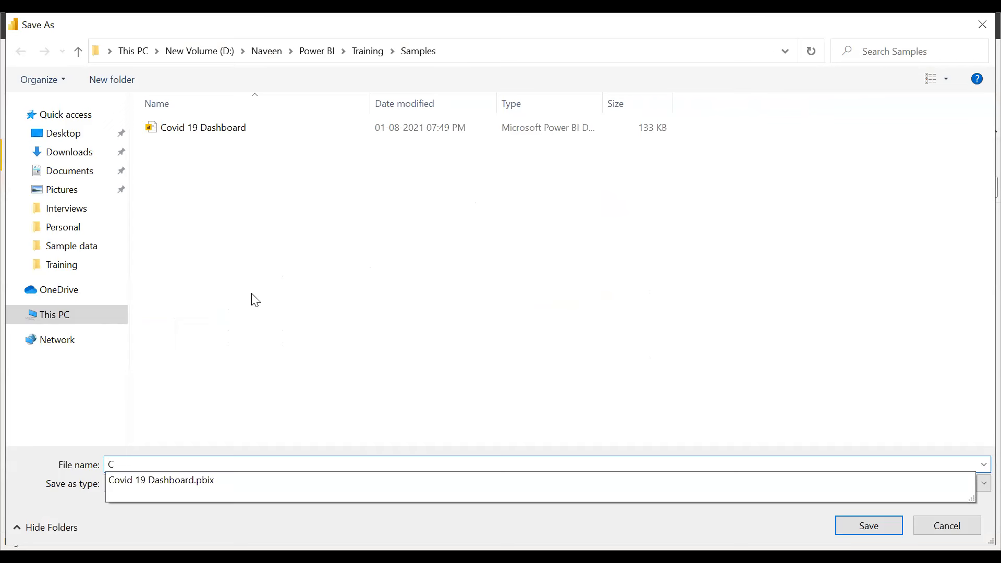
type("ovid 198")
key("BackSpace")
type("test2")
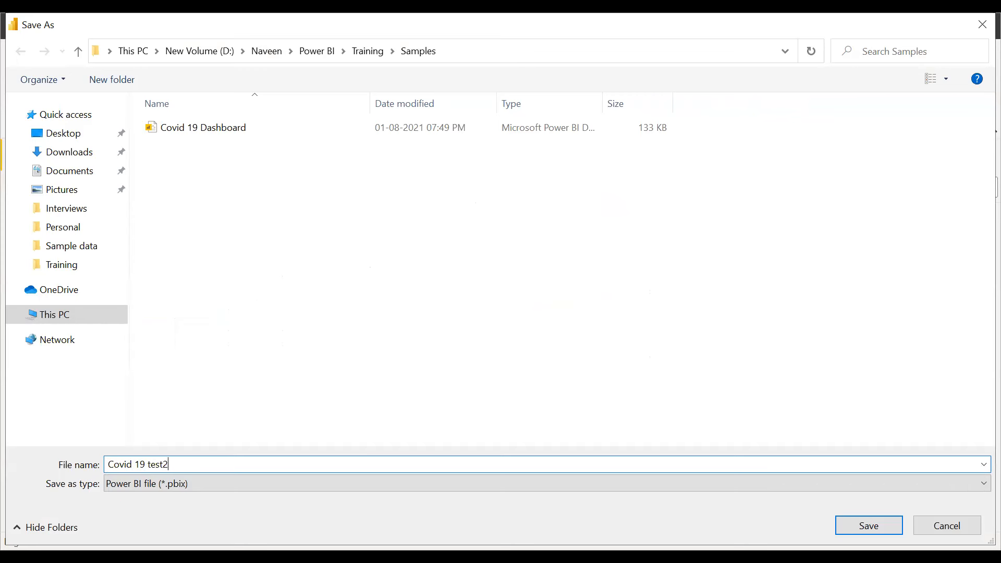
left_click(891, 530)
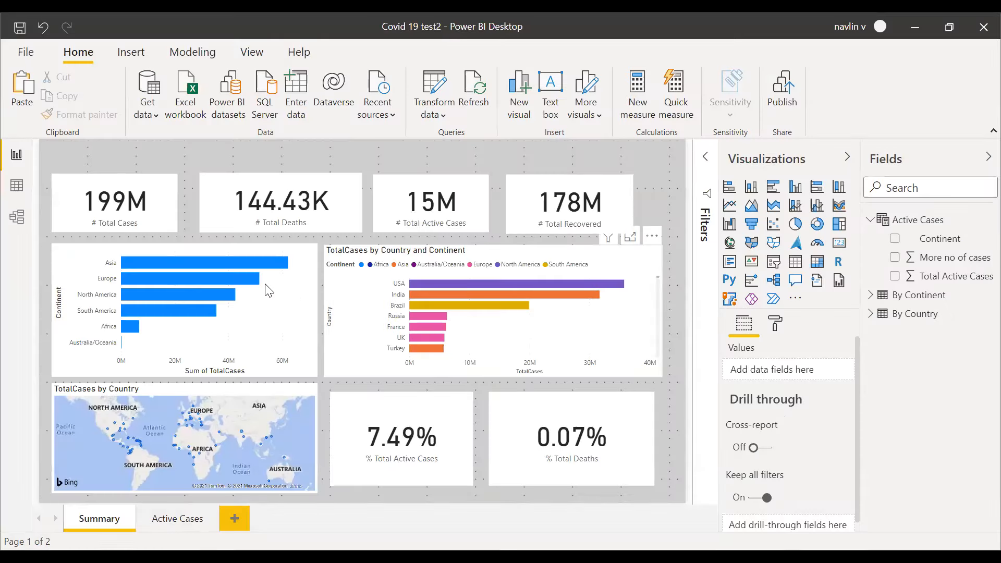
Step: Switch the continent chart's tooltip type to Default and back to Report page, and check its page choices for Active Cases
left_click(259, 252)
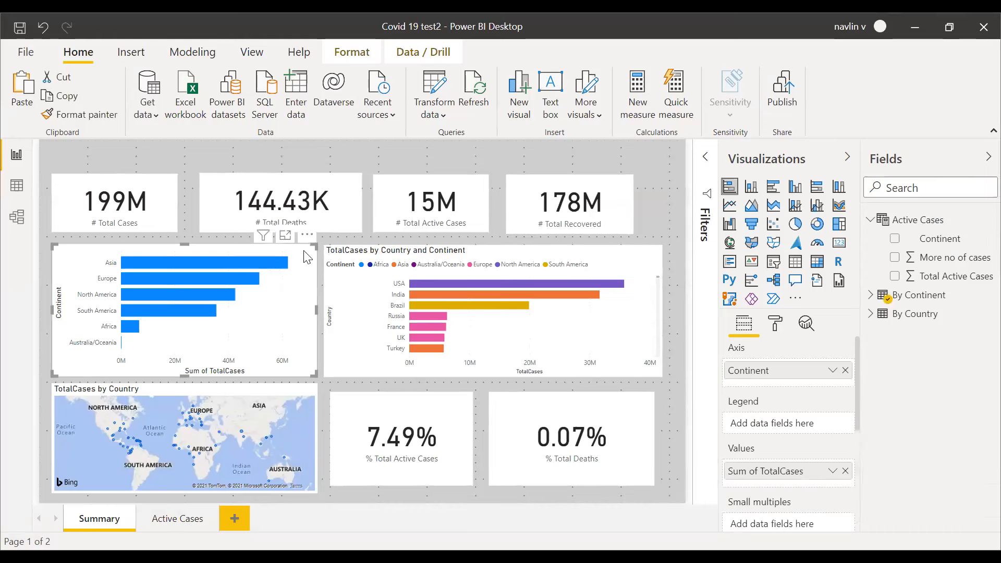
left_click(775, 324)
scroll(784, 469, "down", 1)
scroll(783, 469, "down", 4)
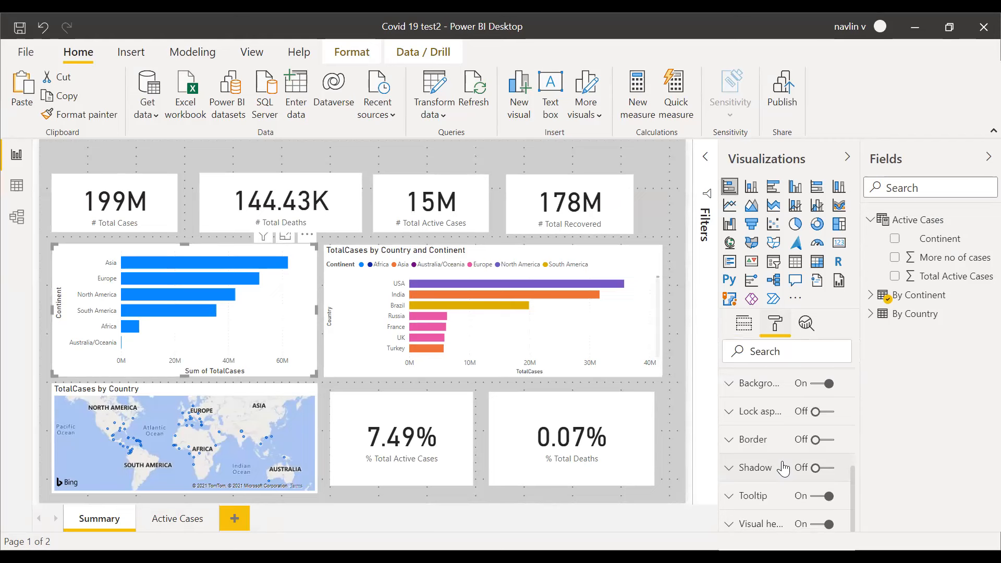
left_click(774, 502)
scroll(777, 509, "down", 1)
left_click(772, 386)
left_click(773, 405)
left_click(771, 386)
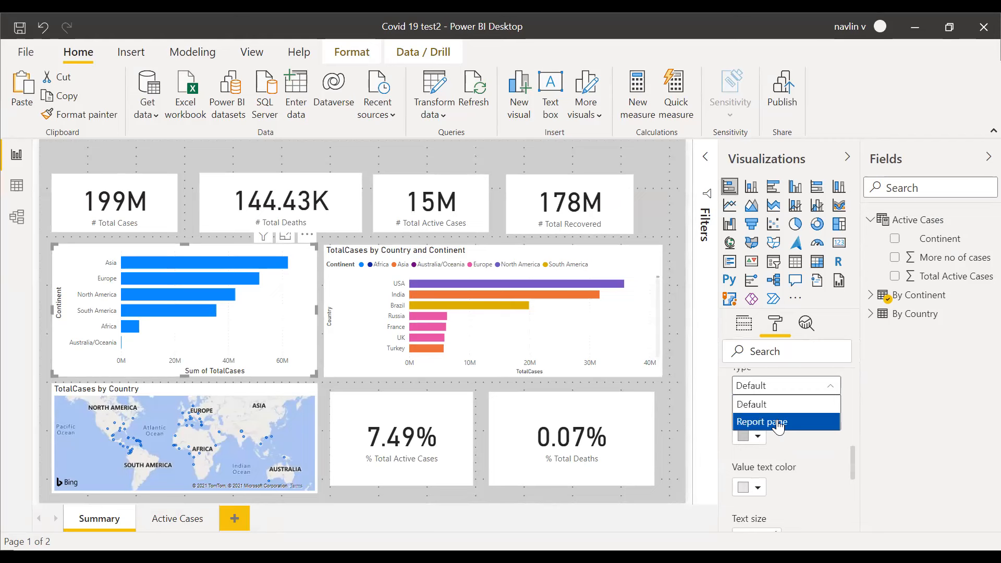
left_click(775, 420)
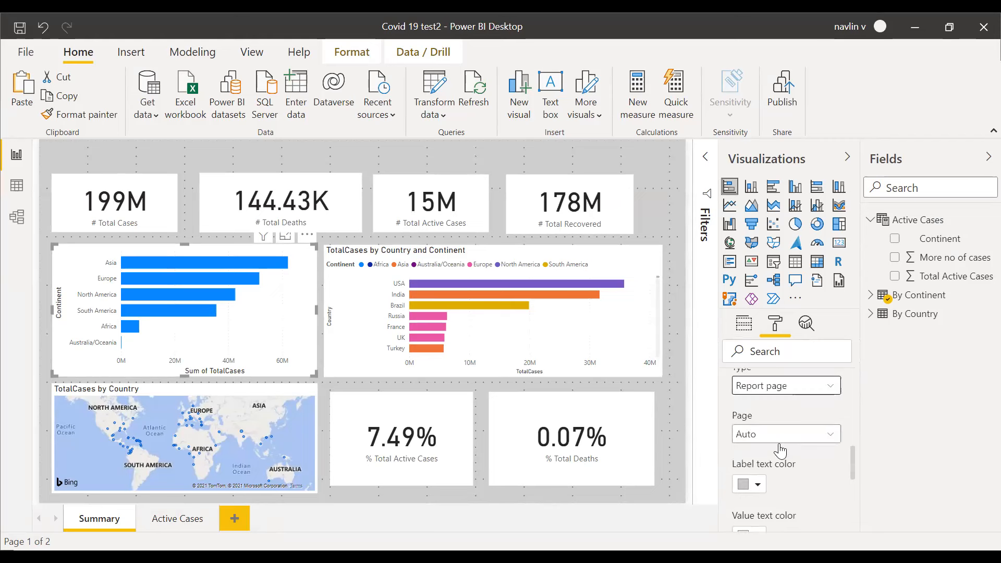
left_click(779, 442)
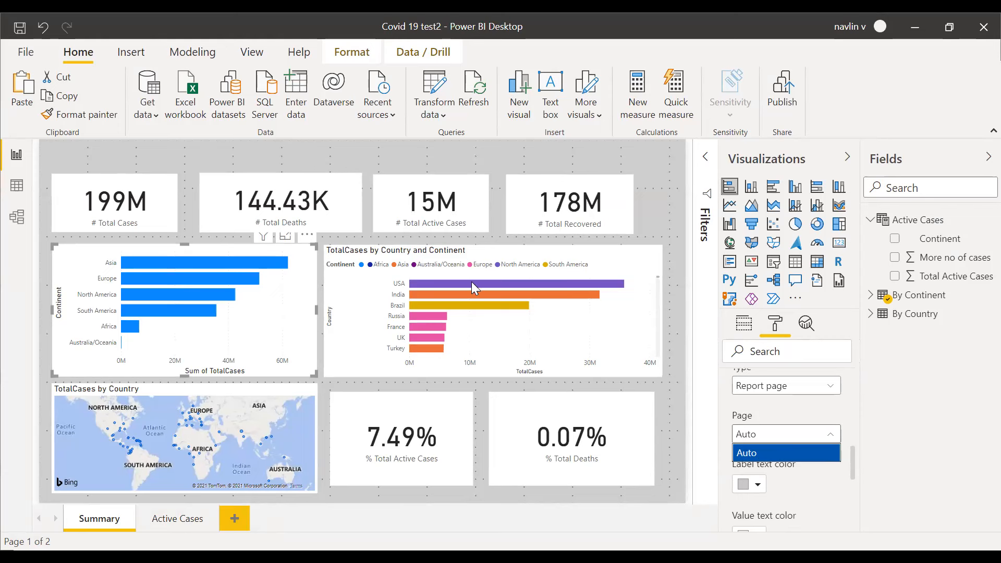
Step: Select the country bar chart and the TotalCases by Country map, and check the map's tooltip page choices, keeping Auto
left_click(617, 255)
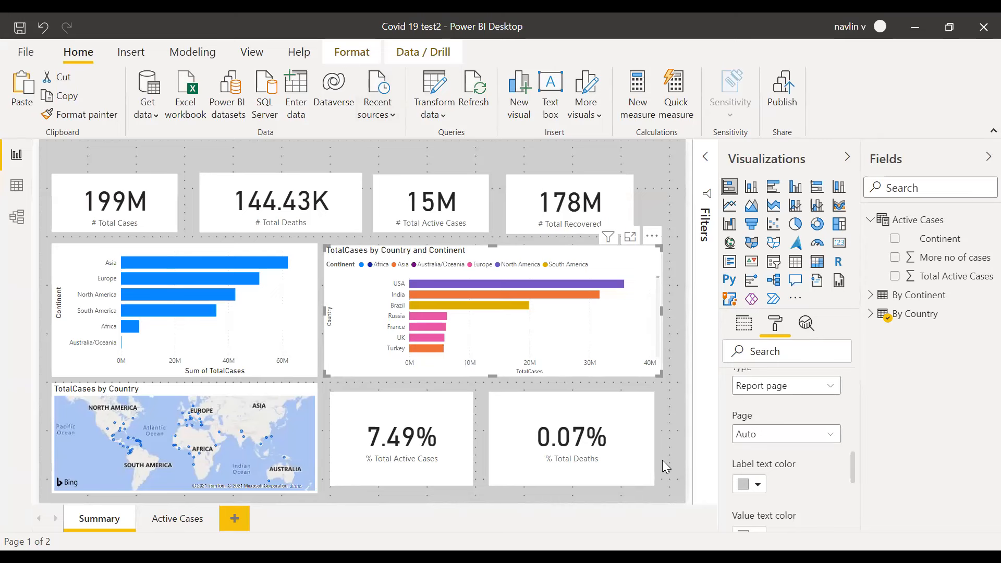
left_click(223, 382)
scroll(776, 499, "down", 2)
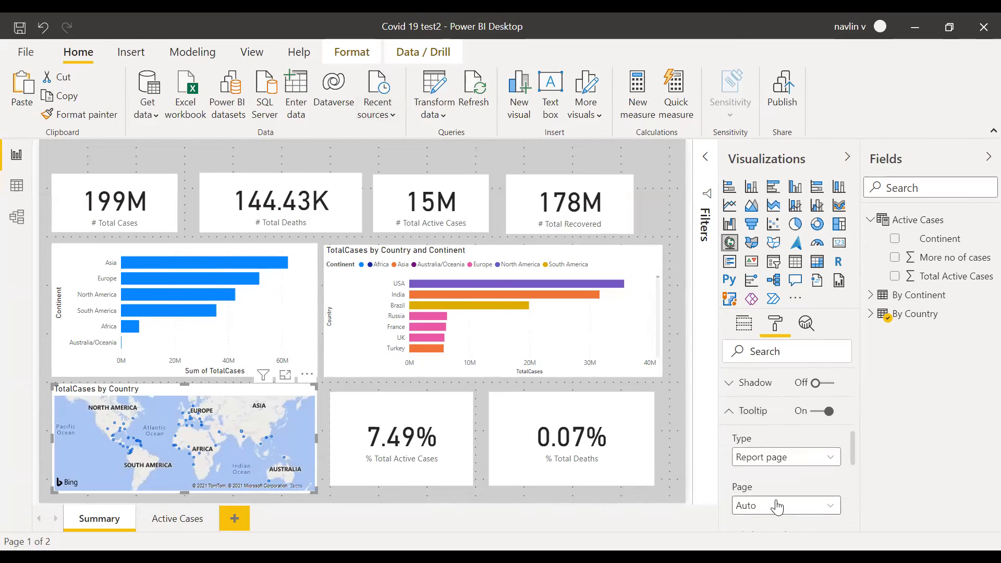
scroll(777, 505, "down", 2)
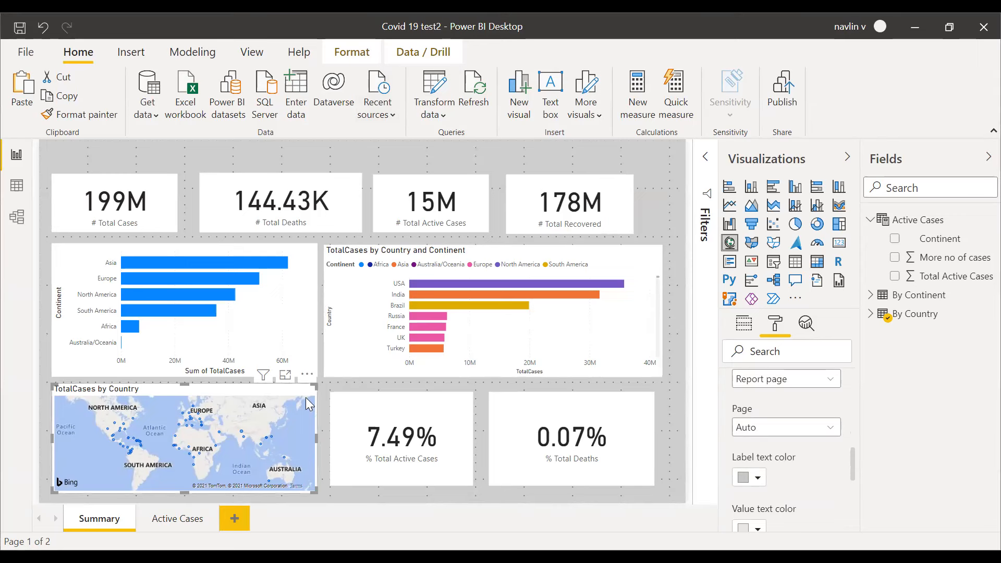
left_click(780, 428)
left_click(780, 444)
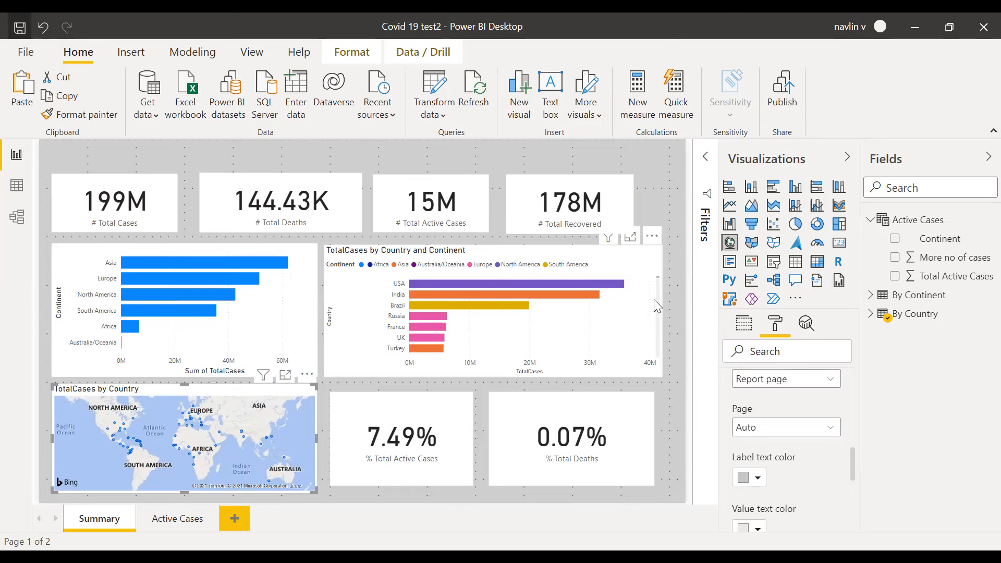
scroll(801, 455, "up", 2)
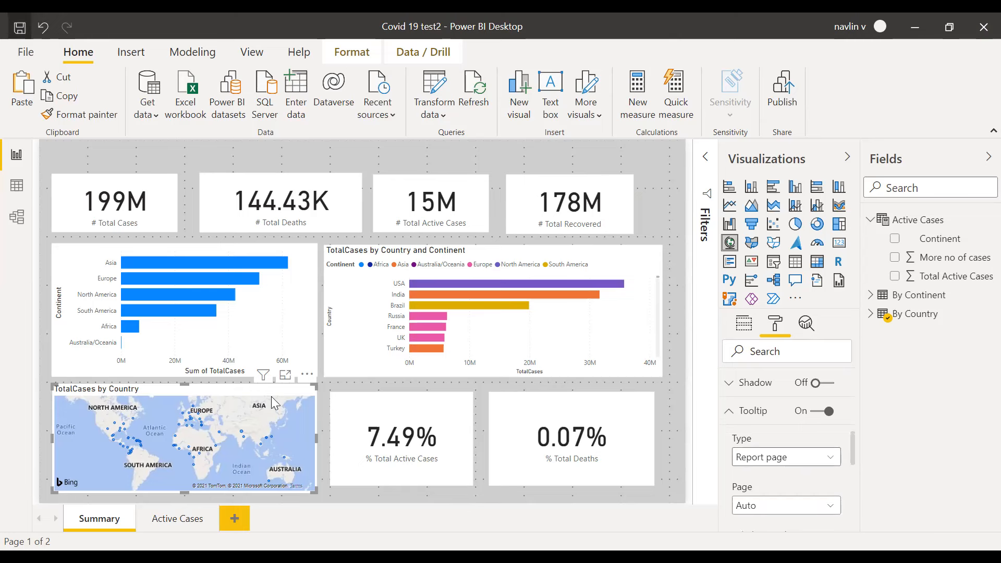
Step: Cross-filter the Summary page by the Asia bar of the continent chart, clear the filter and deselect all visuals
left_click(175, 263)
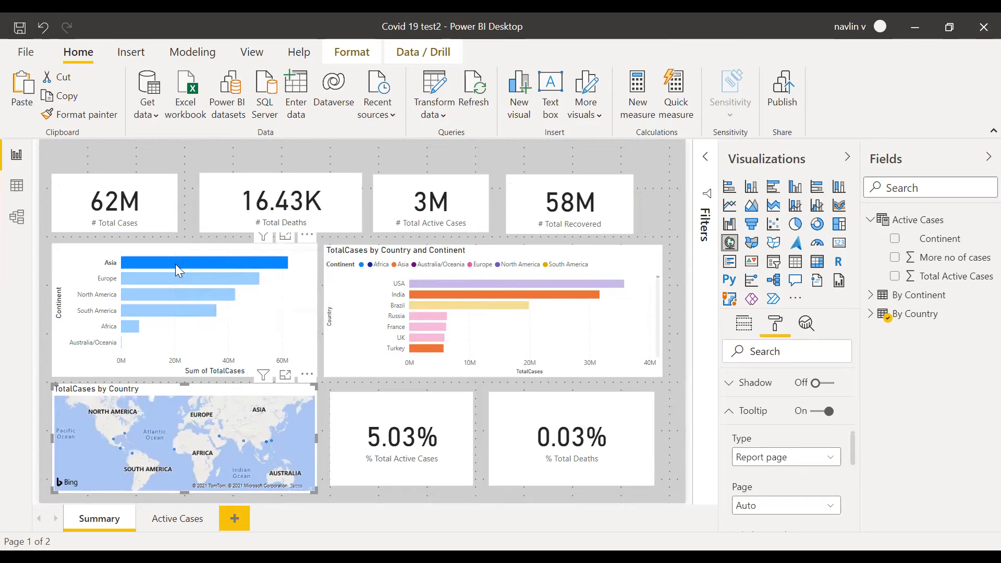
left_click(175, 264)
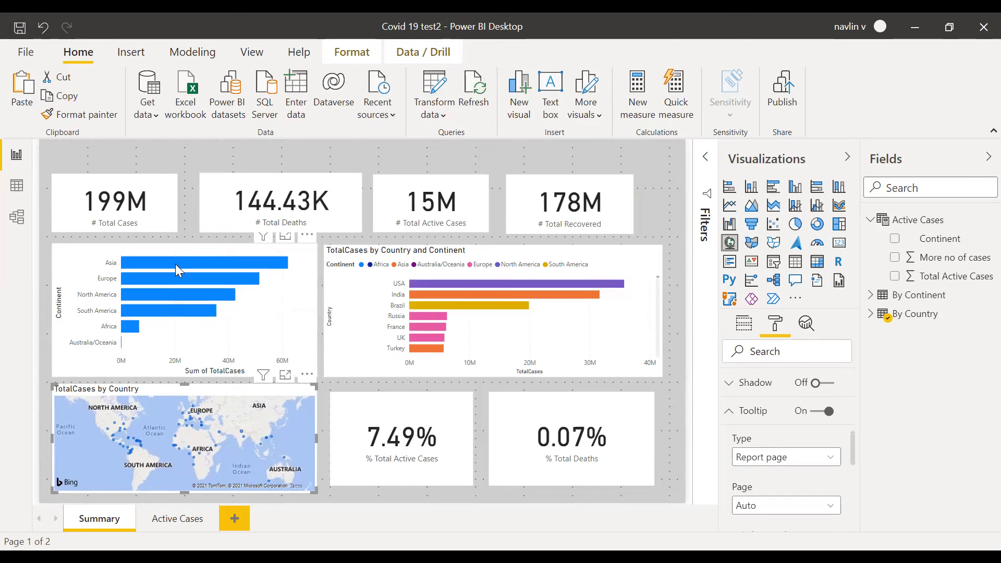
left_click(367, 147)
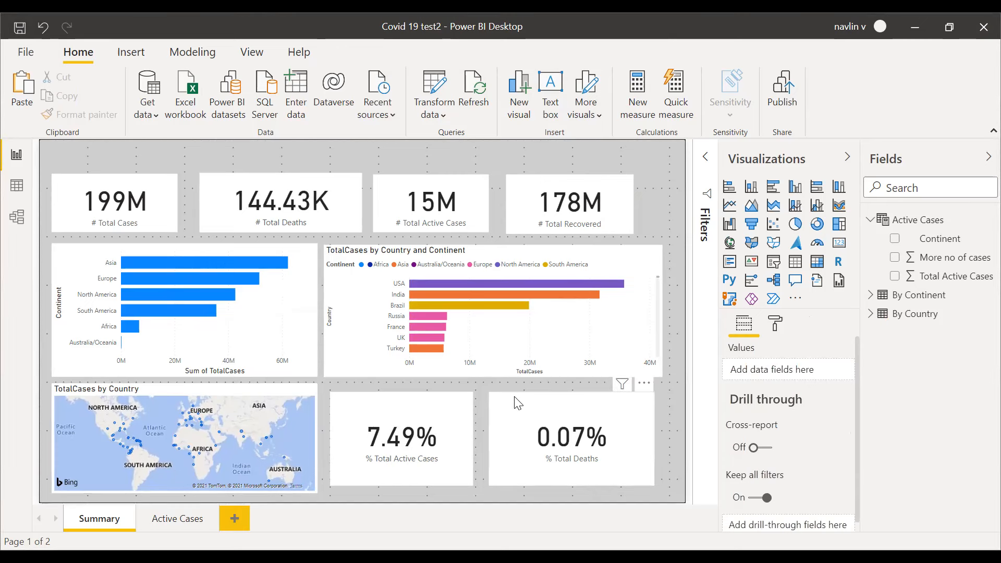
Step: Switch to the Covid 19 Dashboard report and examine its TotalDeaths and NewCases cards and continent bar chart
left_click(515, 254)
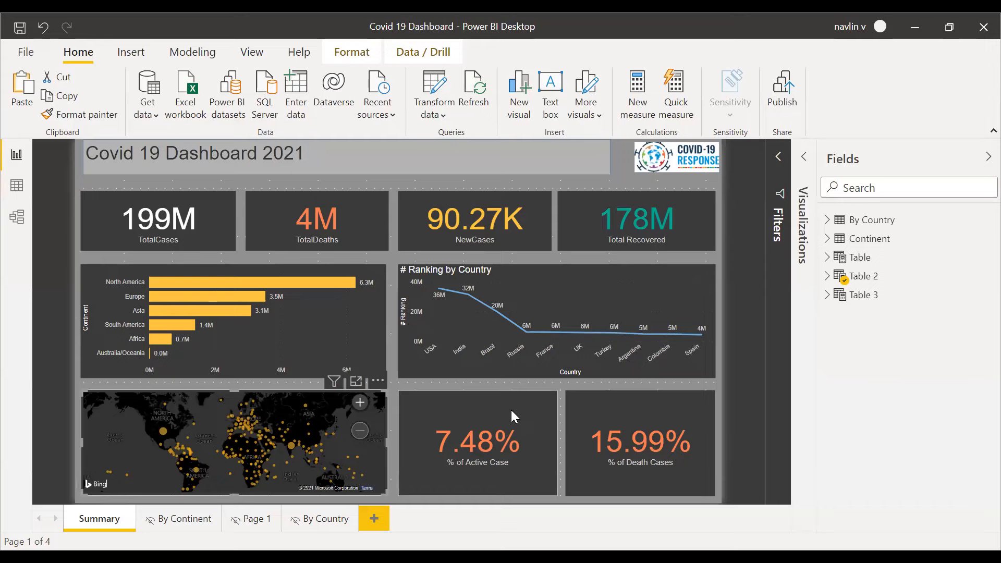
left_click(756, 346)
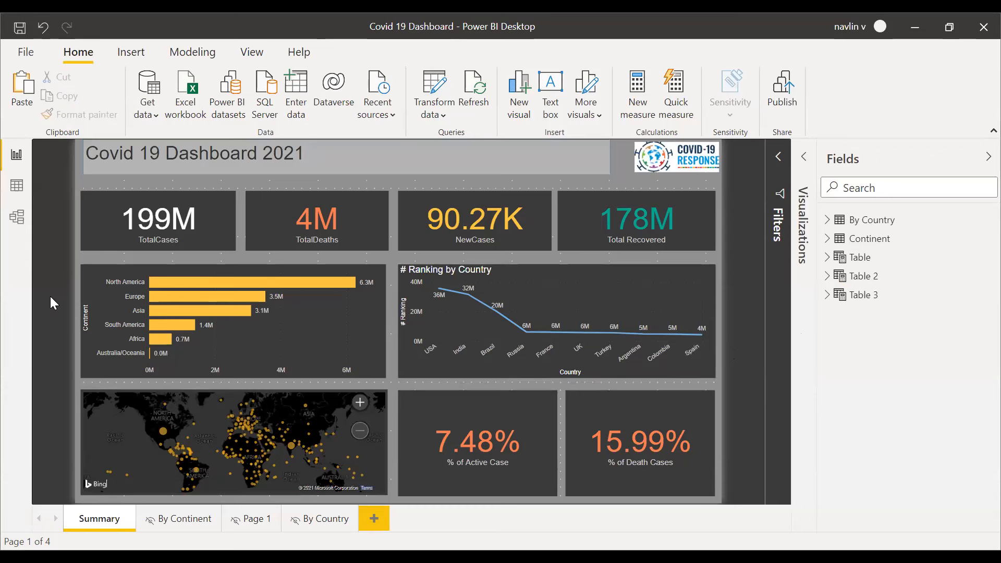
left_click(316, 203)
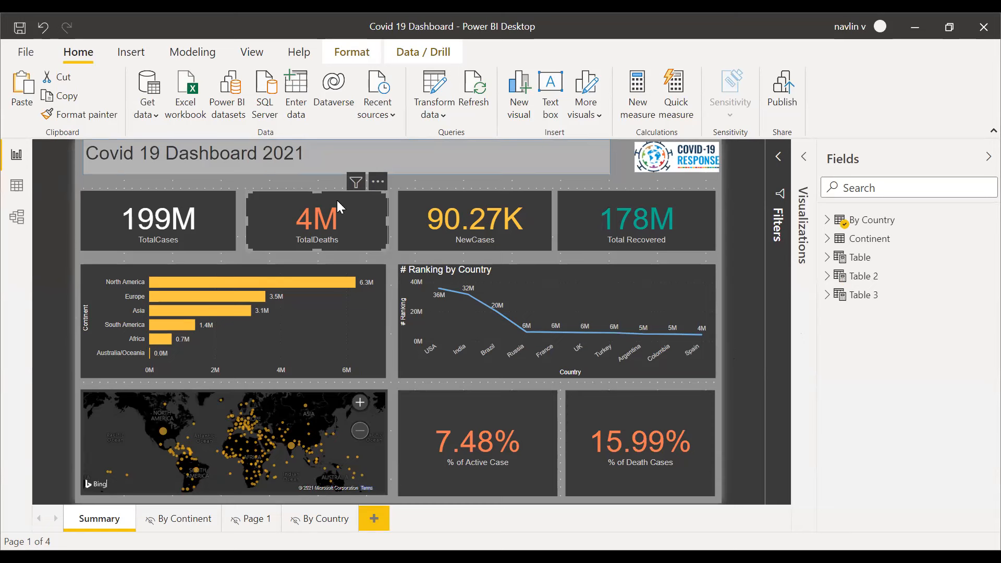
left_click(447, 196)
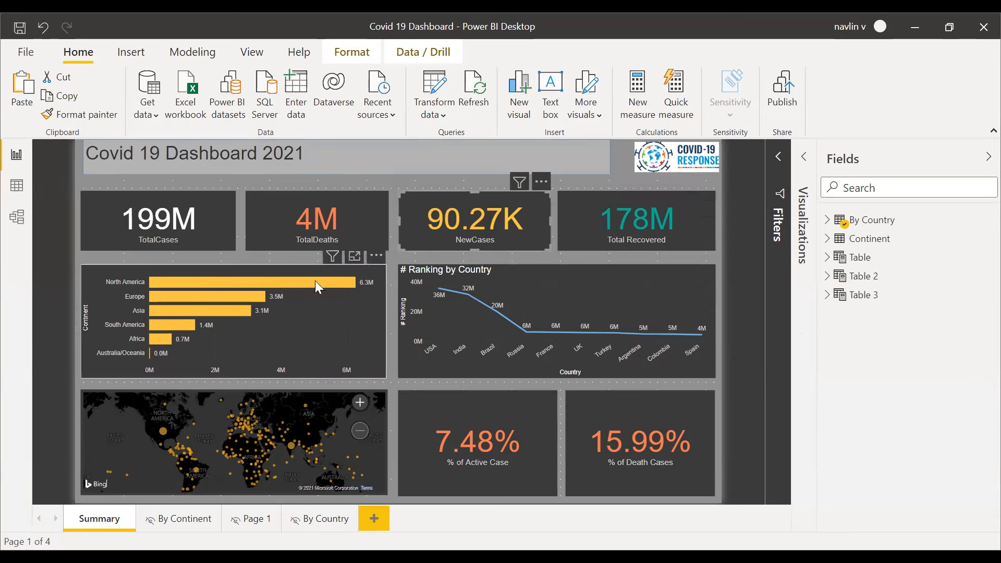
mouse_move(315, 277)
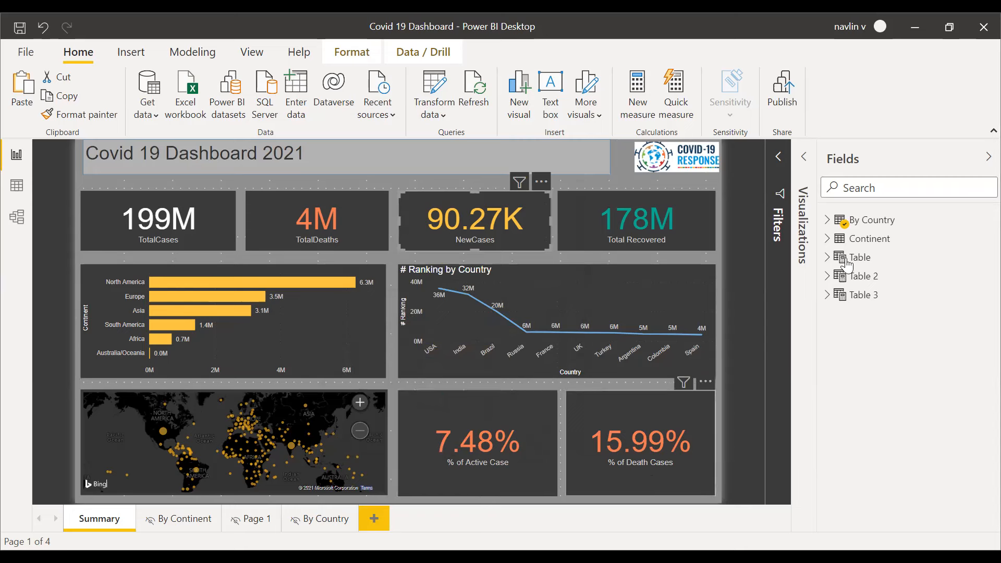
Step: Expand the By Country table's fields, open the model view and inspect the New Continent column's display folder
left_click(827, 219)
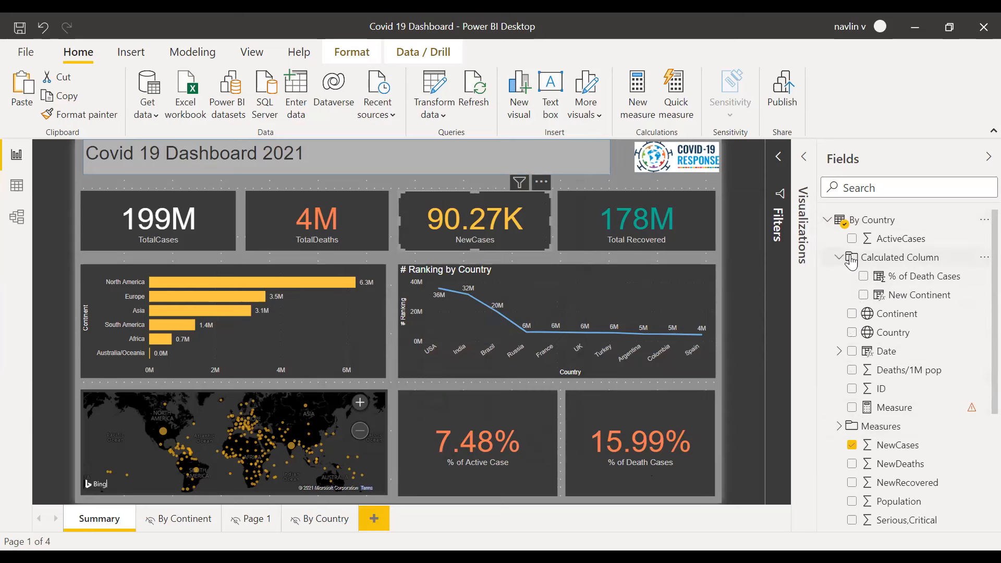
left_click(9, 218)
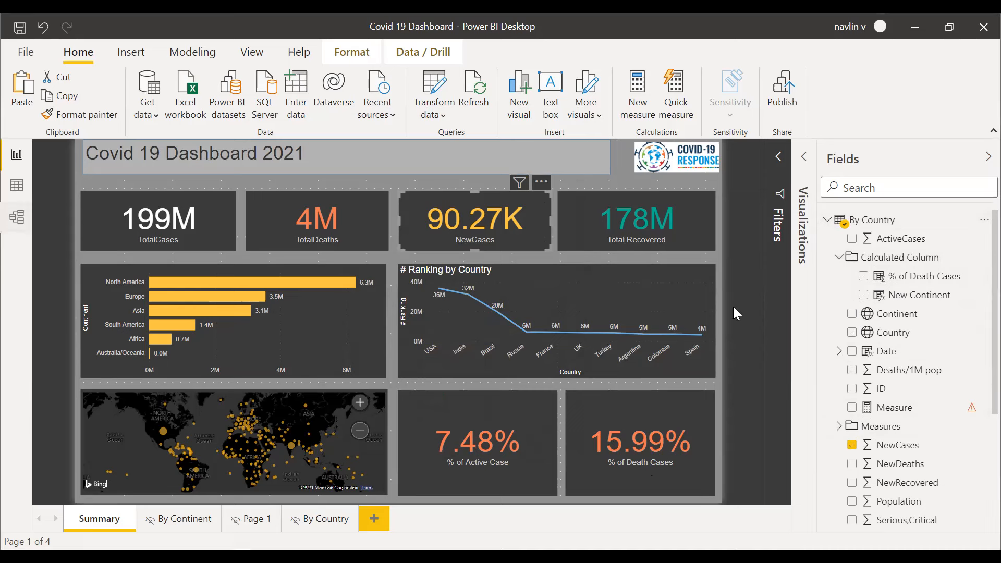
left_click(17, 219)
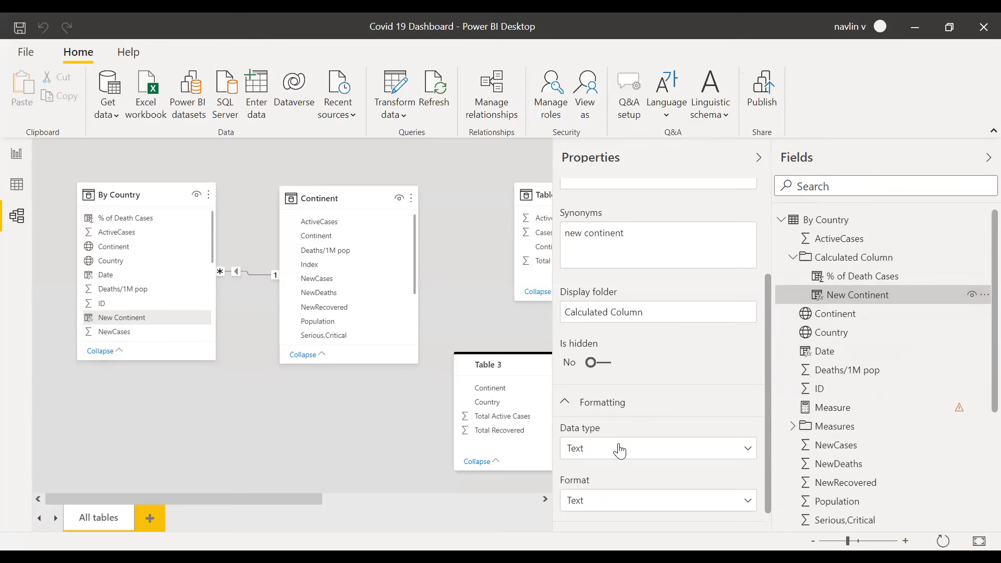
scroll(618, 456, "down", 1)
scroll(618, 443, "up", 3)
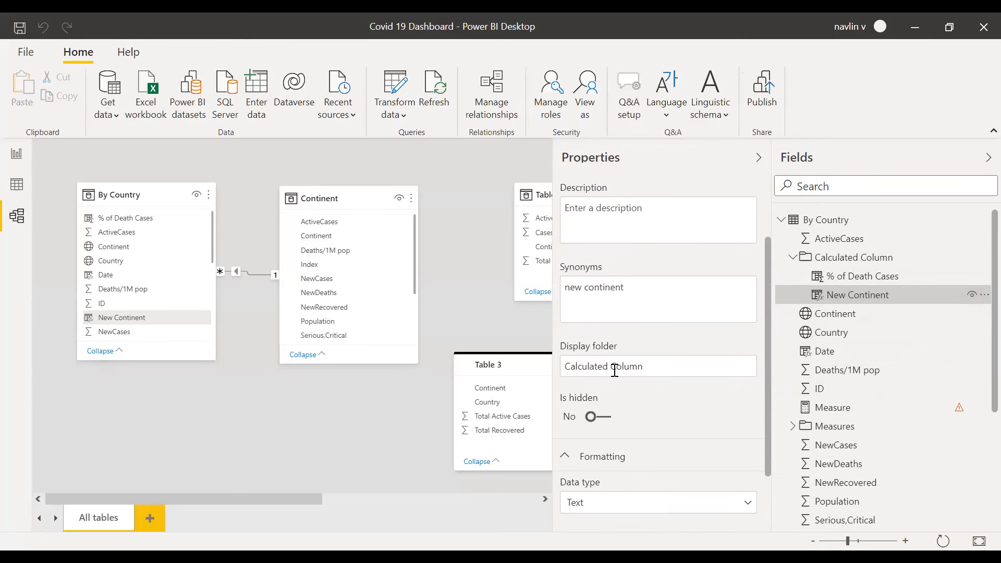
left_click(610, 366)
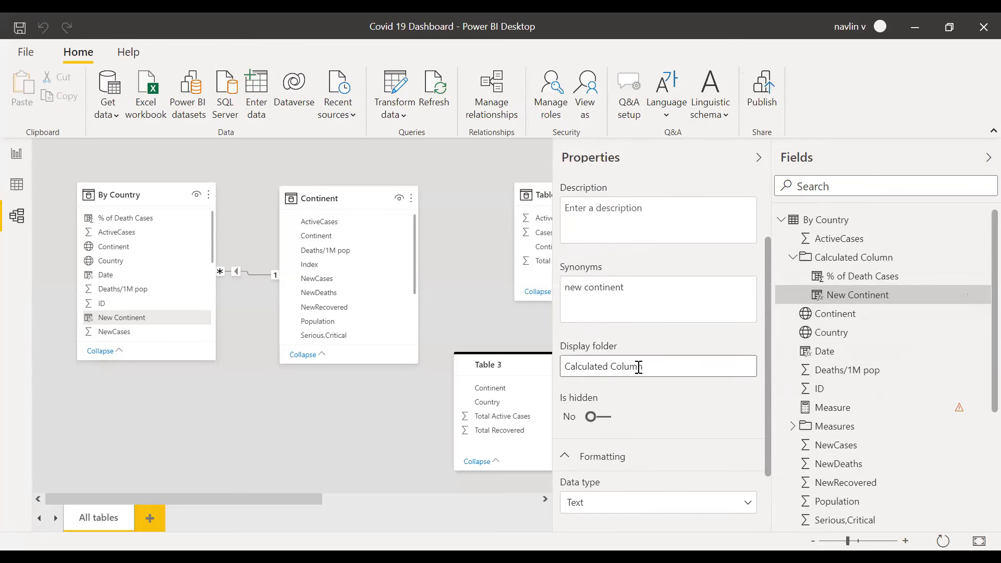
Step: Collapse the Calculated Column folder, expand the Measures folder and examine the # Ranking measure's display folder and formatting properties
left_click(792, 258)
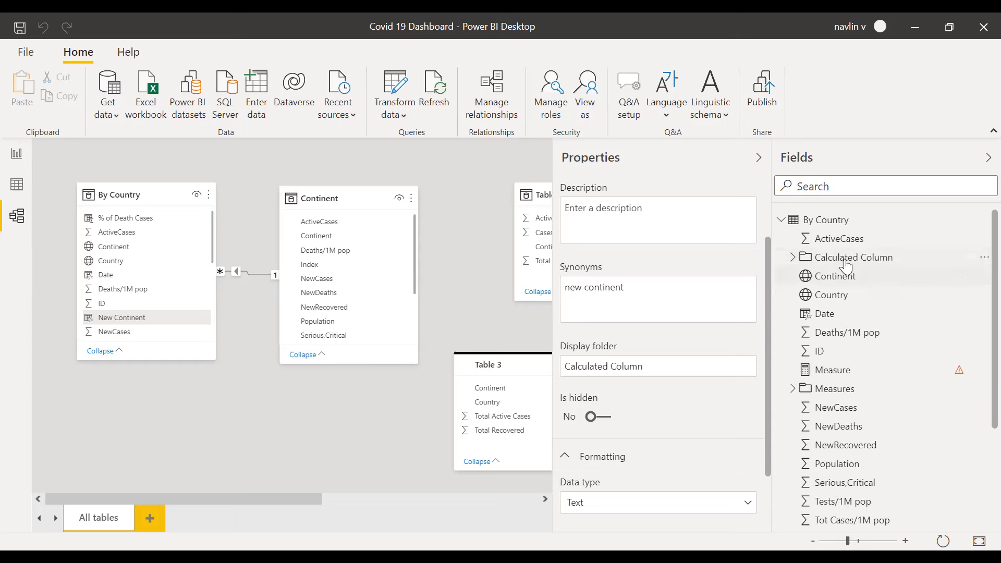
left_click(793, 388)
left_click(813, 396)
left_click(837, 412)
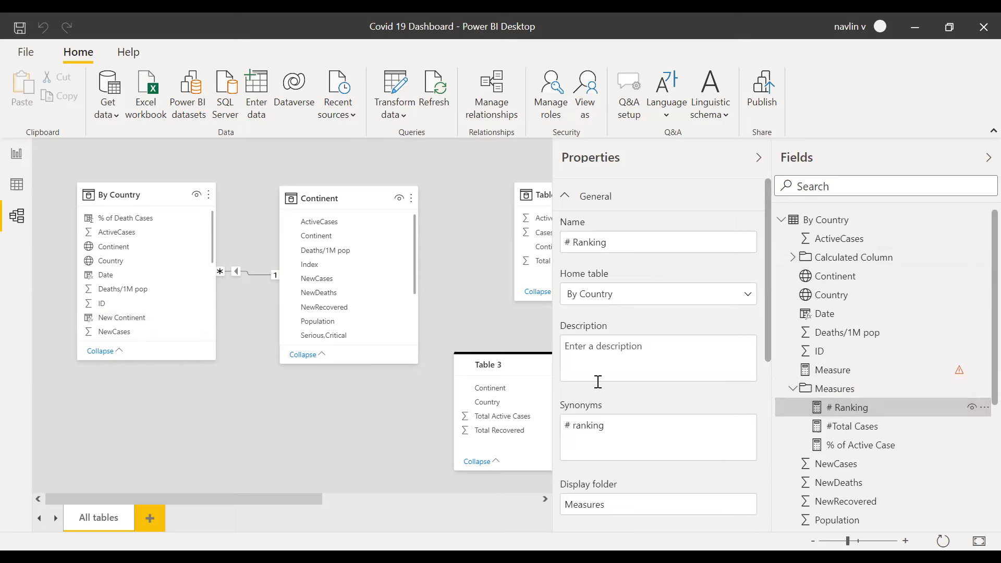
scroll(601, 380, "down", 5)
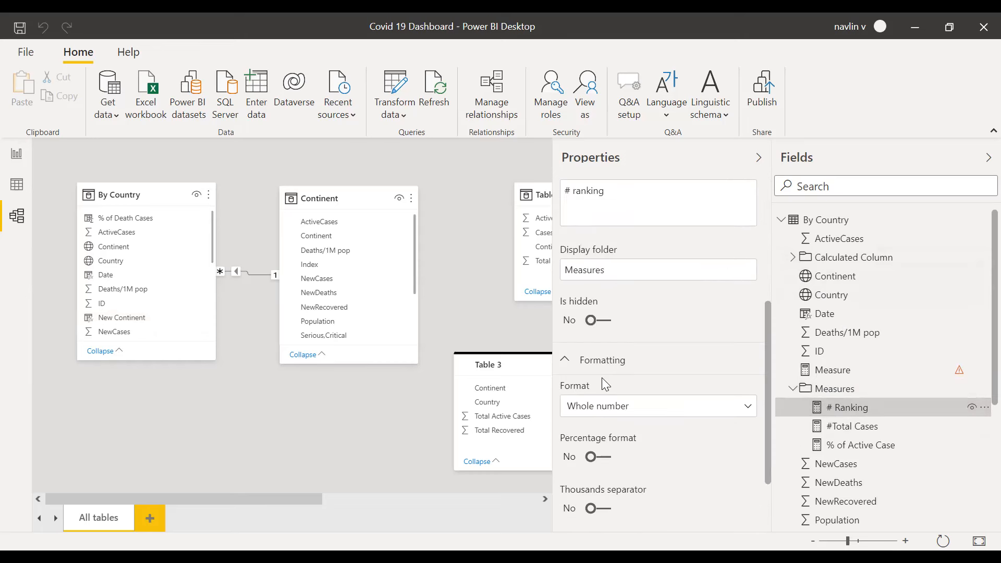
Step: Return to the report view, open the hidden By Country page and check its hide setting, then the By Continent page
left_click(16, 155)
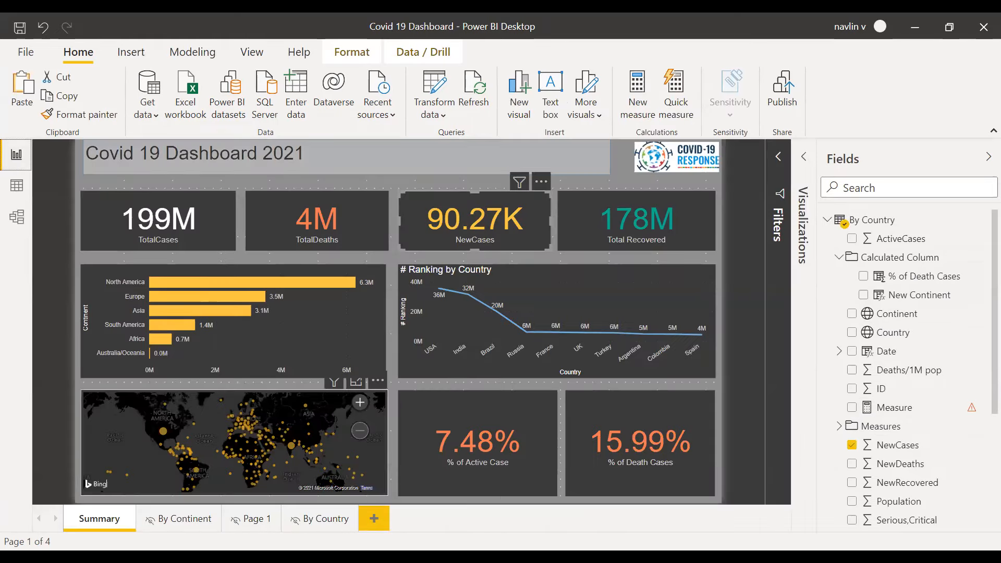
left_click(323, 520)
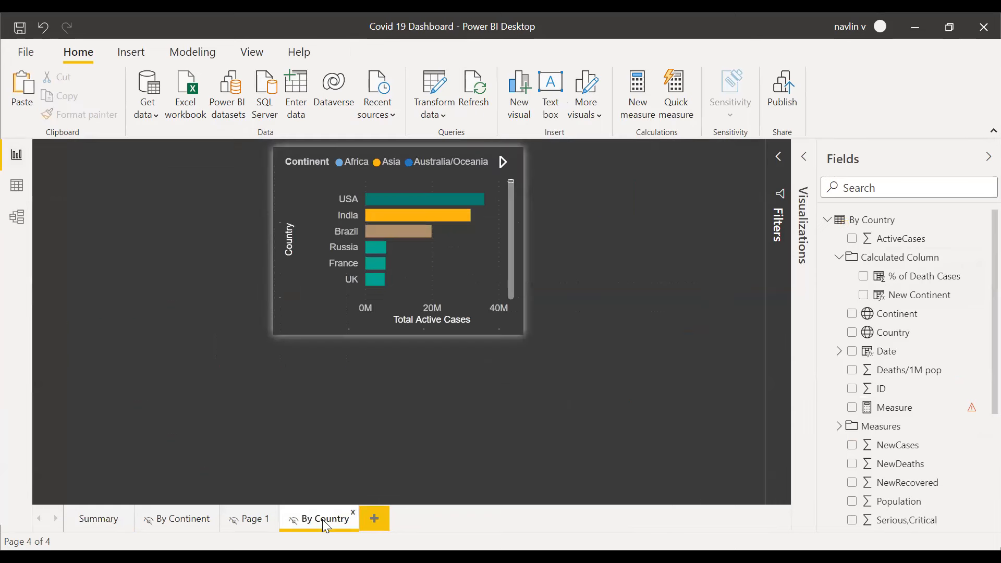
right_click(322, 519)
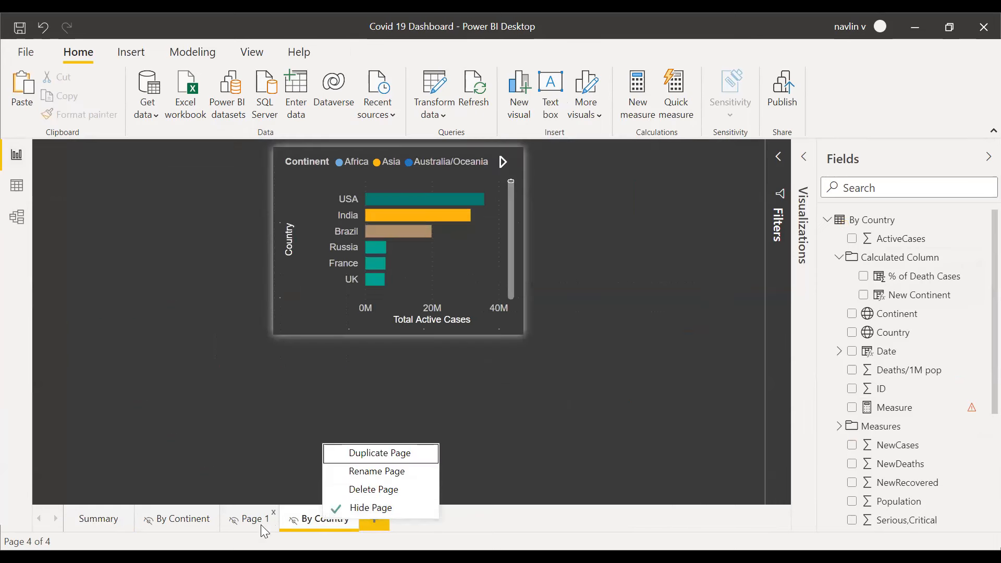
left_click(184, 519)
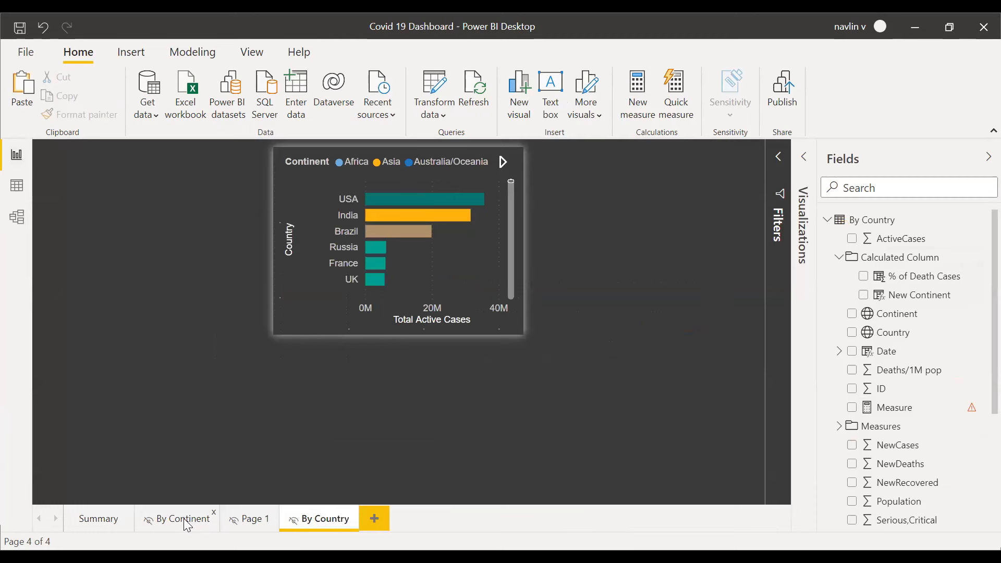
left_click(183, 520)
Step: Return to the Summary page and start publishing the report, cancelling at the request to save changes
left_click(95, 520)
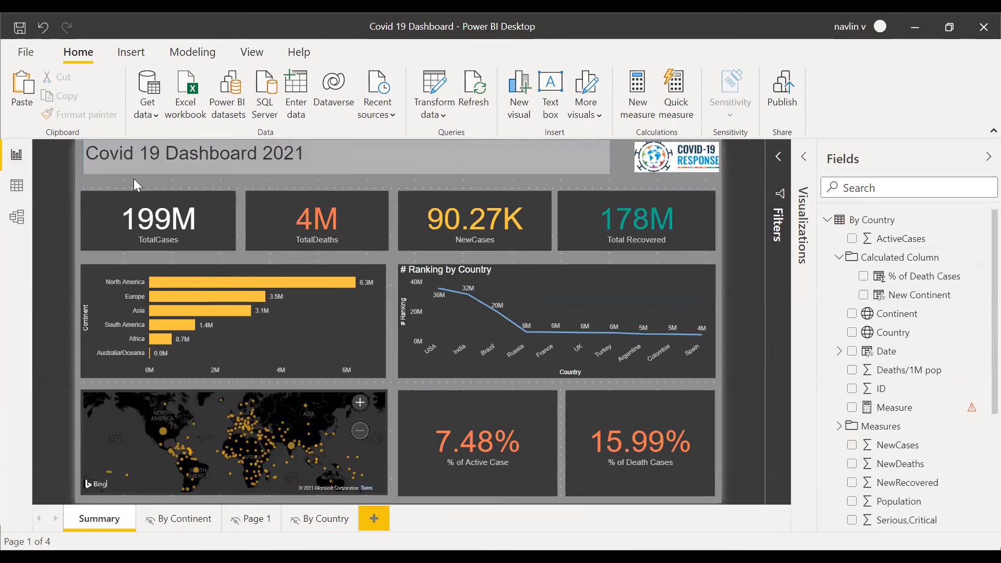
left_click(787, 86)
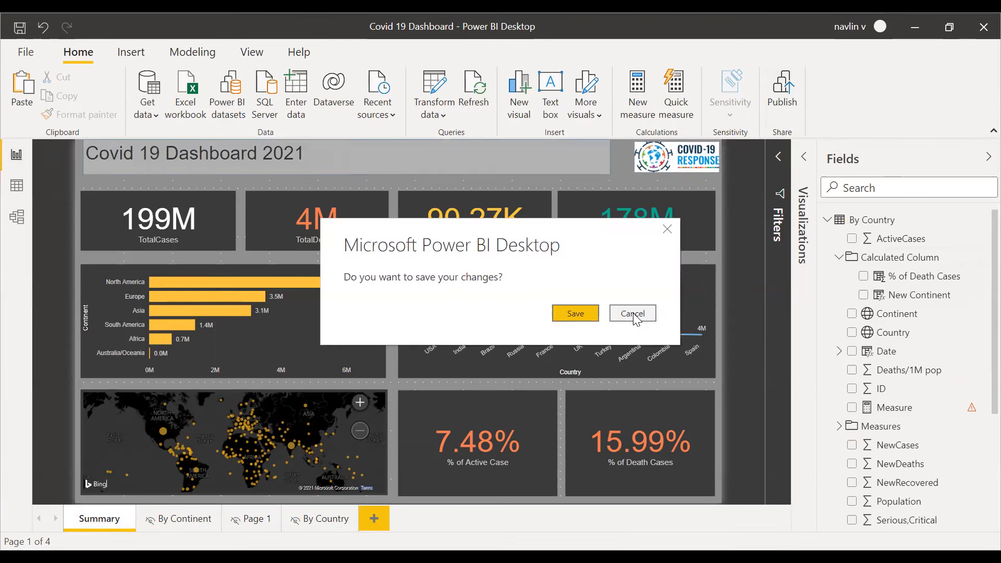
left_click(632, 313)
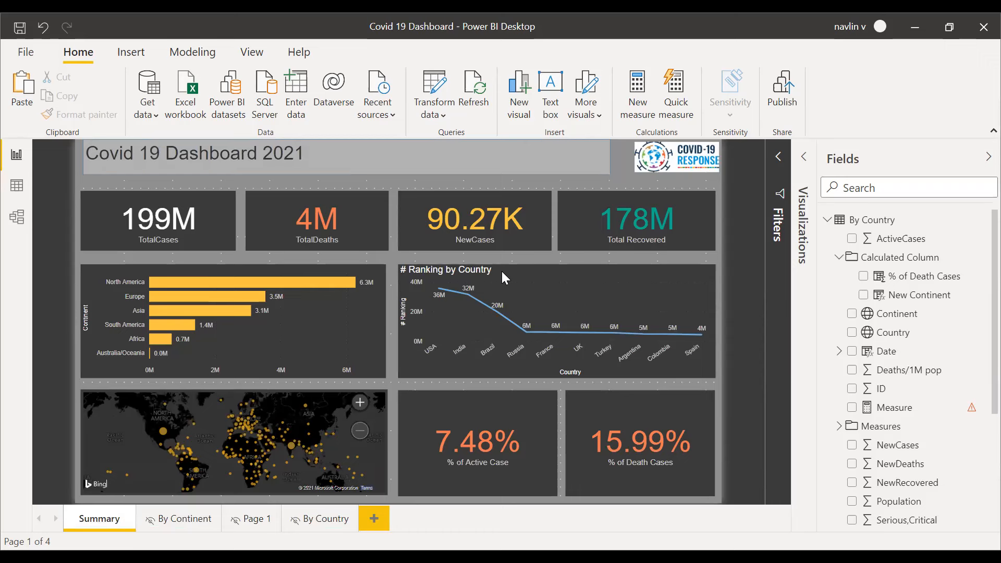
Step: Select the # Ranking by Country line chart, expand the Measures folder and examine the # Ranking measure's formula
left_click(500, 278)
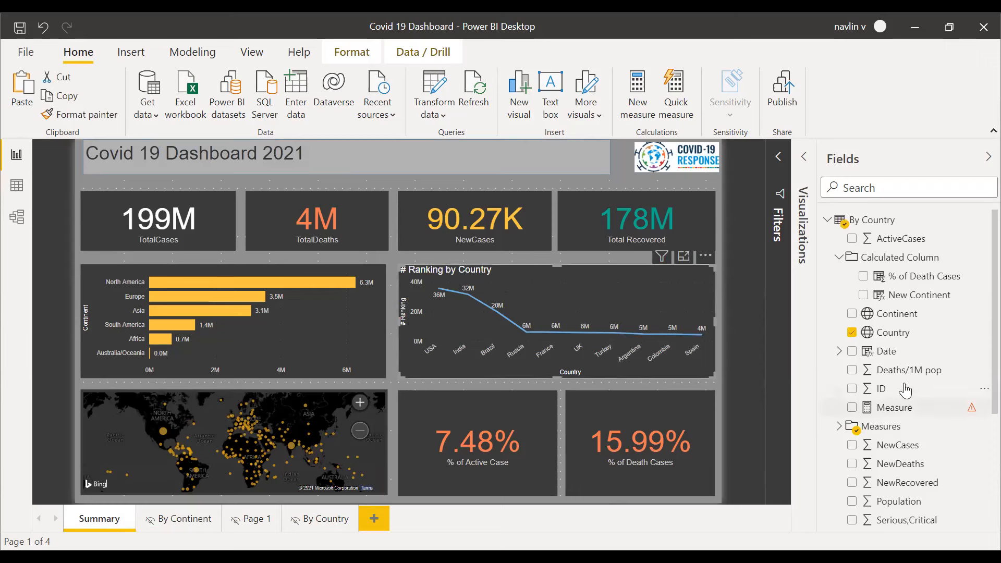
scroll(911, 375, "down", 1)
scroll(912, 374, "down", 3)
scroll(912, 376, "up", 4)
left_click(839, 426)
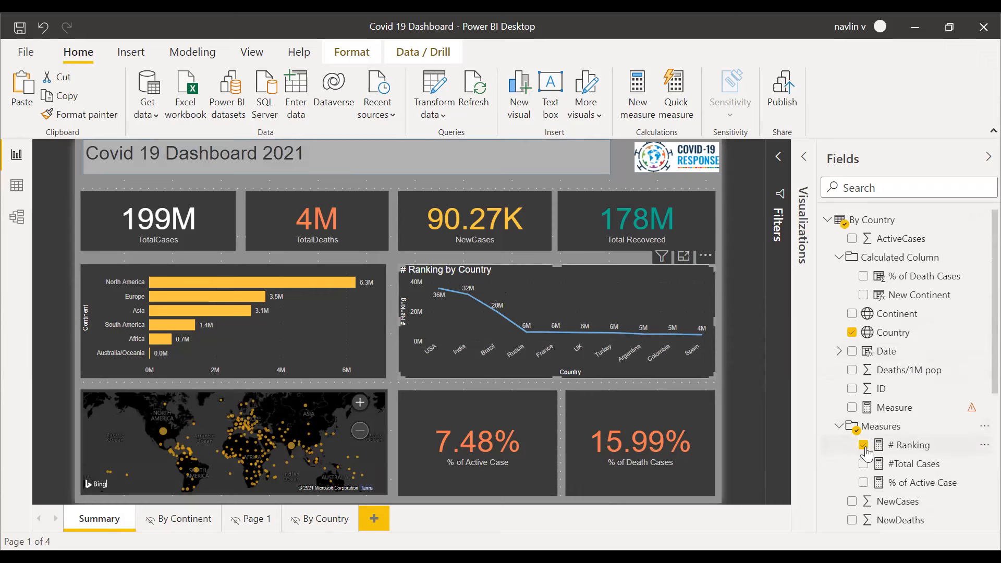
left_click(901, 449)
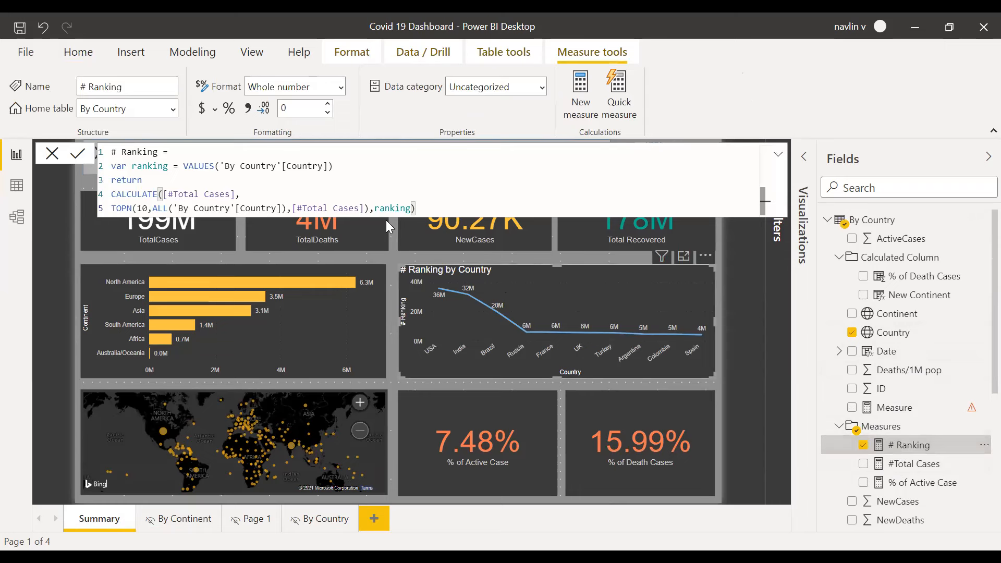
left_click(688, 354)
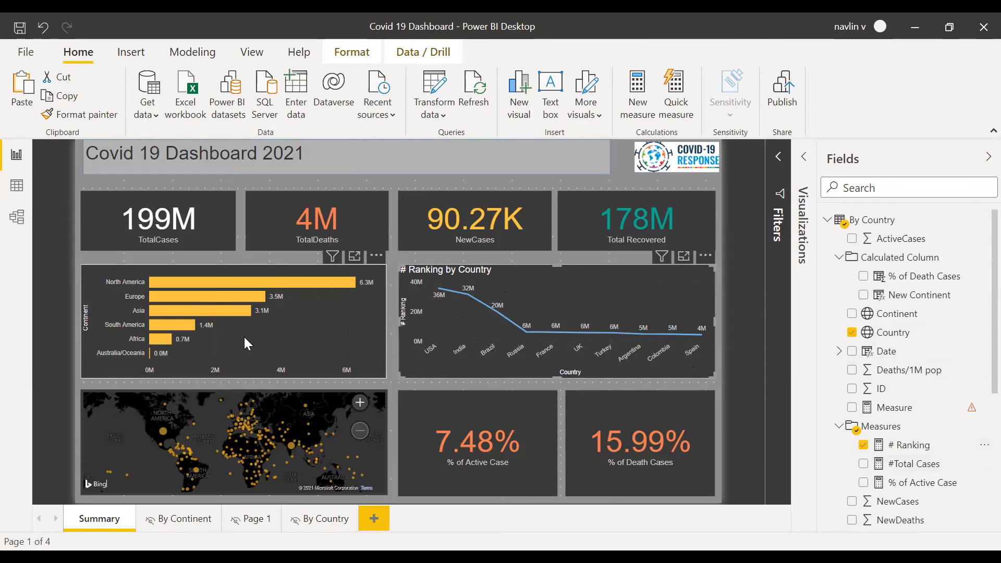
Step: Open Page 1 and enlarge the Continent and Total Active Cases matrix outward from its upper-left corner
left_click(255, 520)
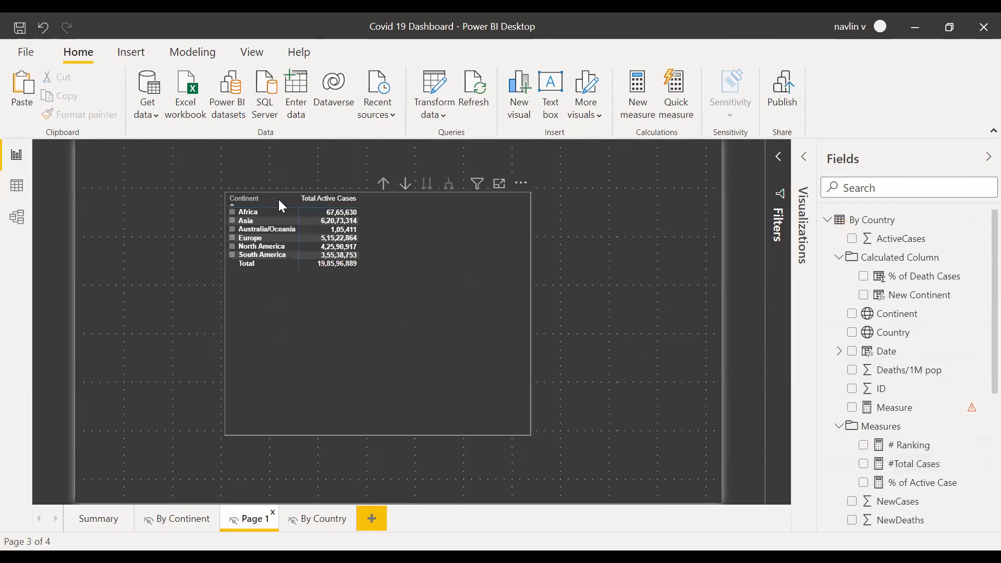
left_click_drag(223, 190, 167, 188)
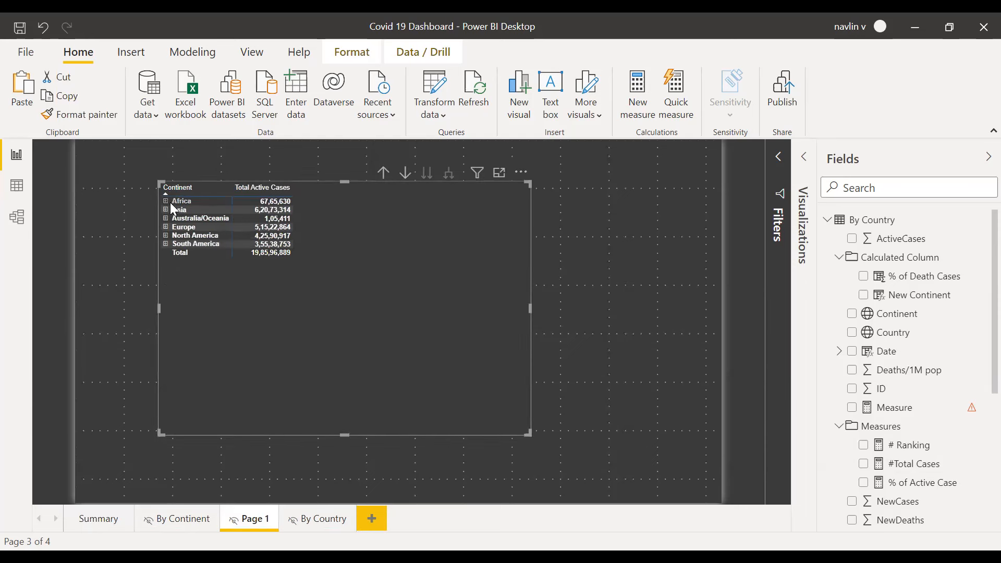
Step: Collapse the By Country fields, expand Table 2 and Table 3 and compare the DAX formulas behind both calculated tables
left_click(827, 221)
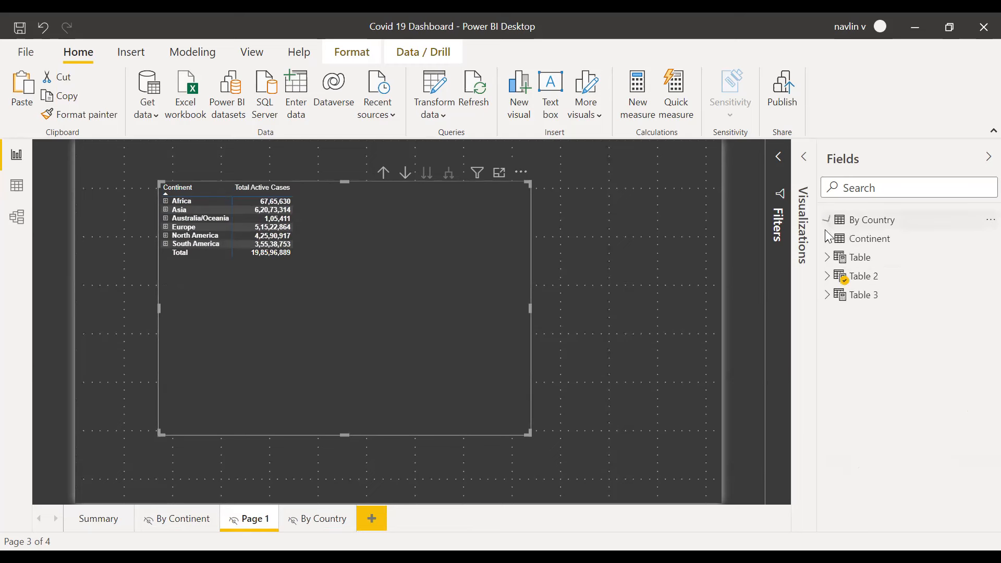
left_click(829, 277)
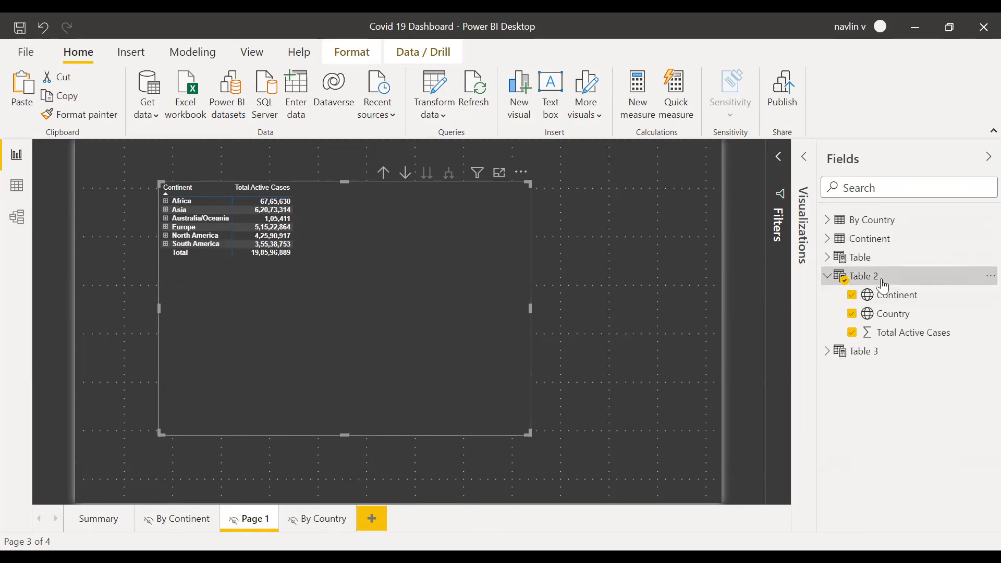
left_click(879, 279)
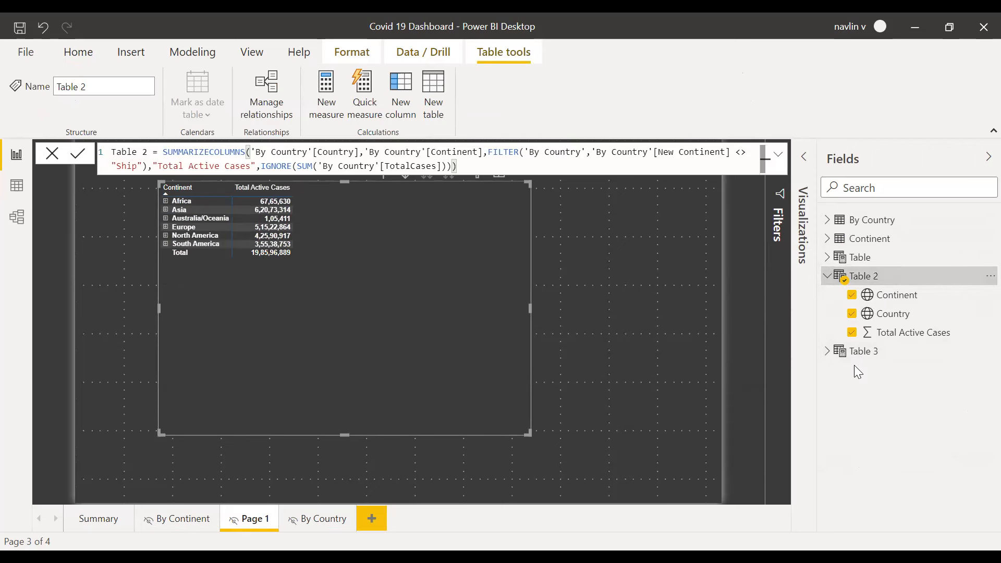
left_click(829, 352)
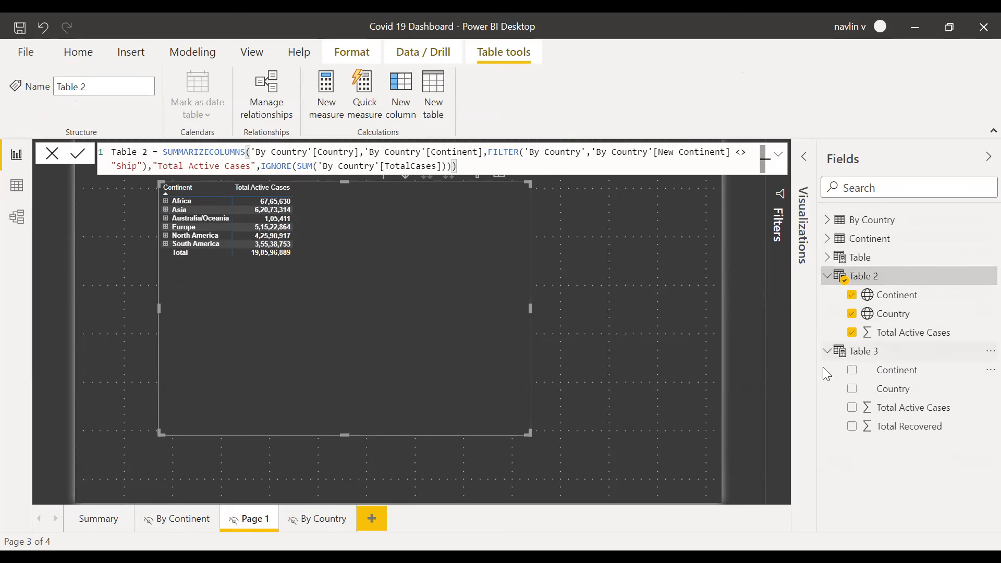
left_click(872, 359)
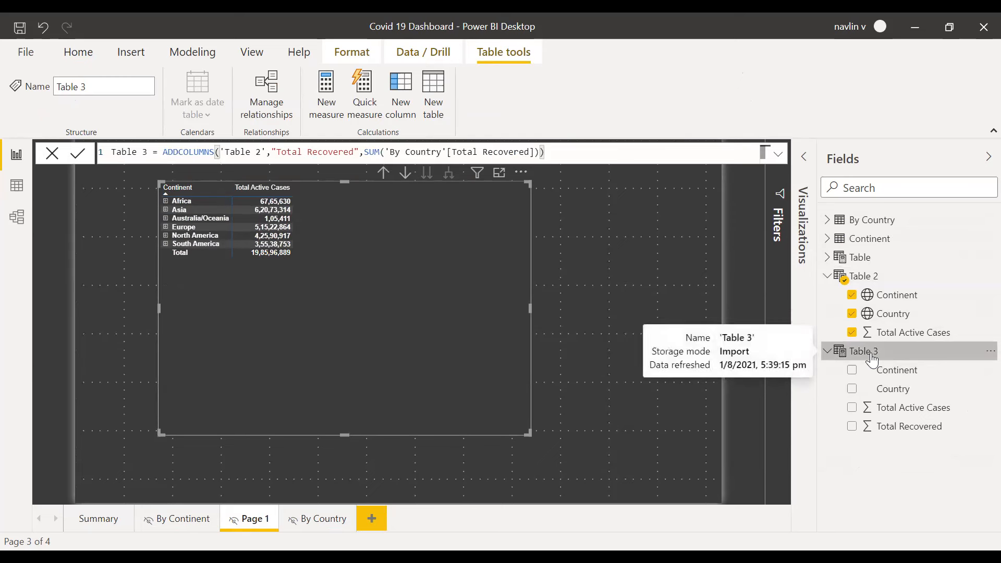
left_click(861, 284)
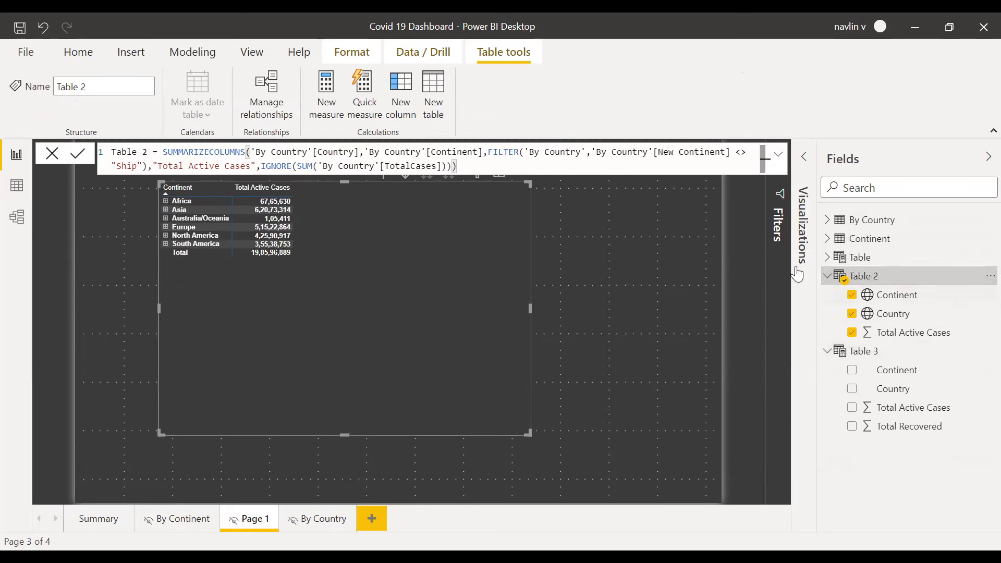
Step: Open the data view of the By Country table and examine the New Continent column's formula
left_click(17, 185)
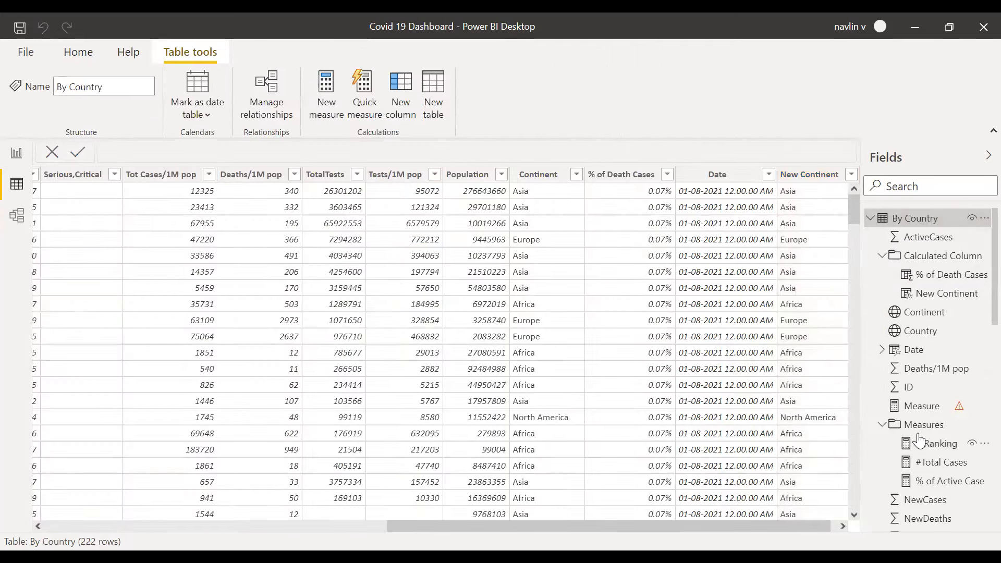
left_click(869, 218)
left_click(911, 239)
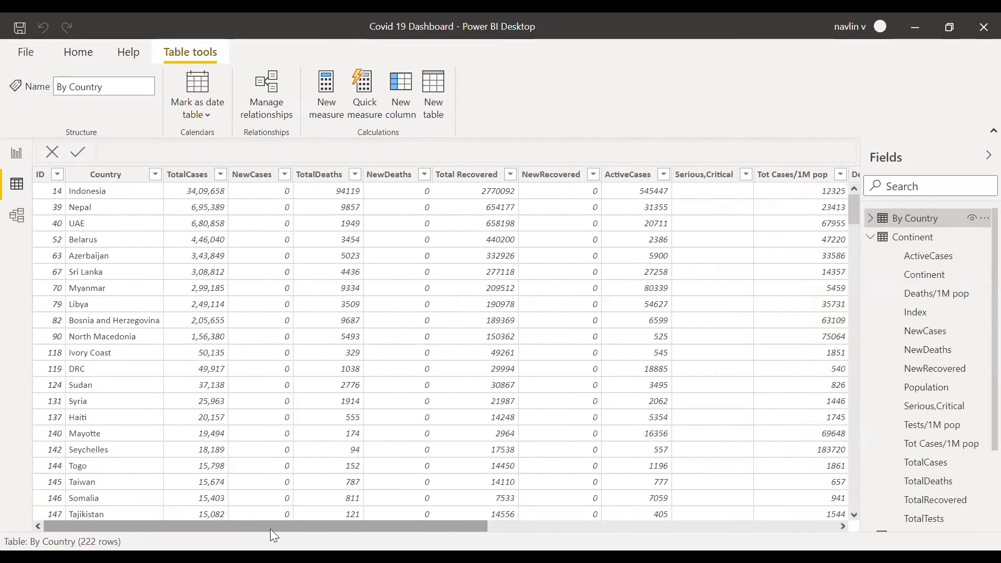
left_click_drag(269, 528, 636, 527)
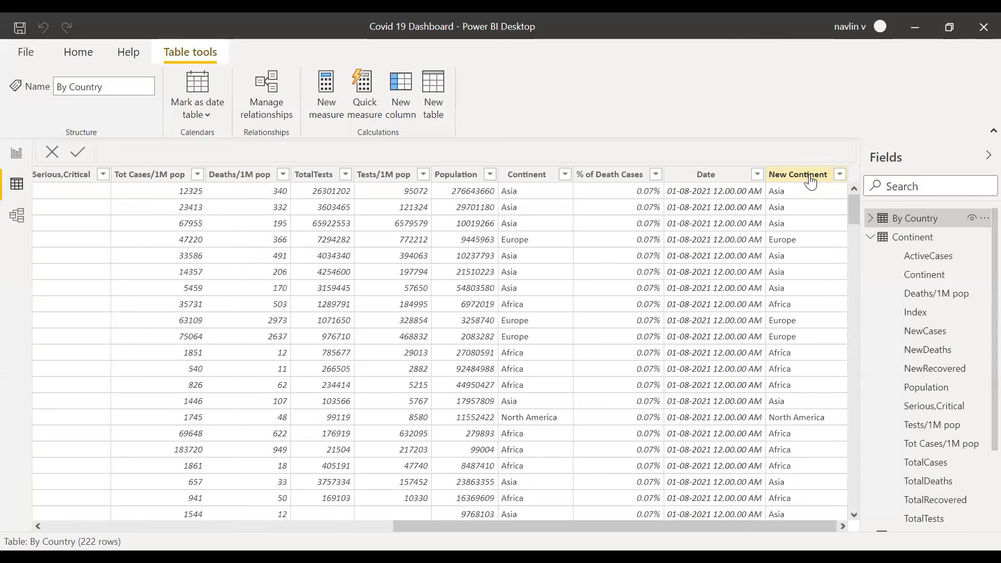
left_click(810, 177)
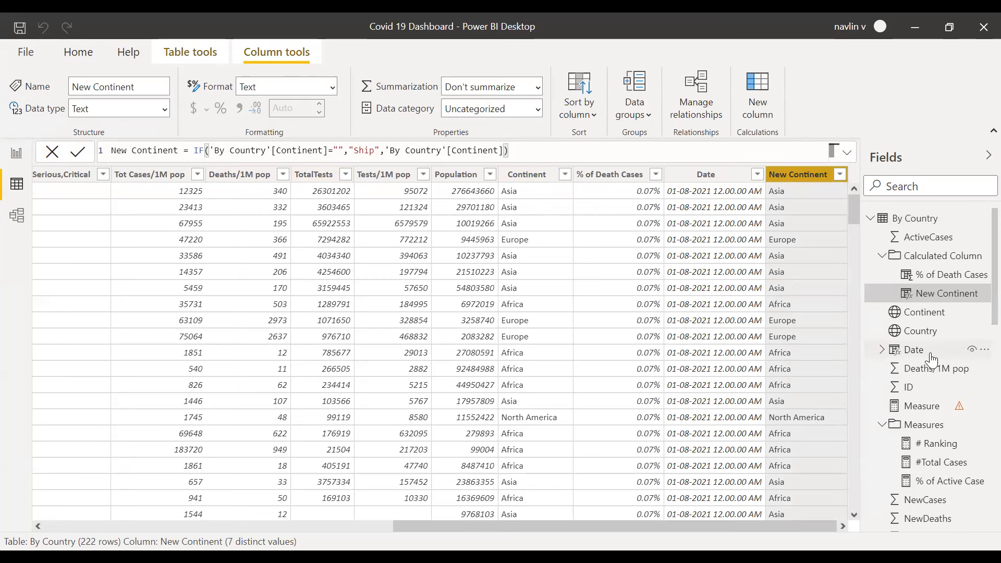
left_click_drag(631, 529, 658, 365)
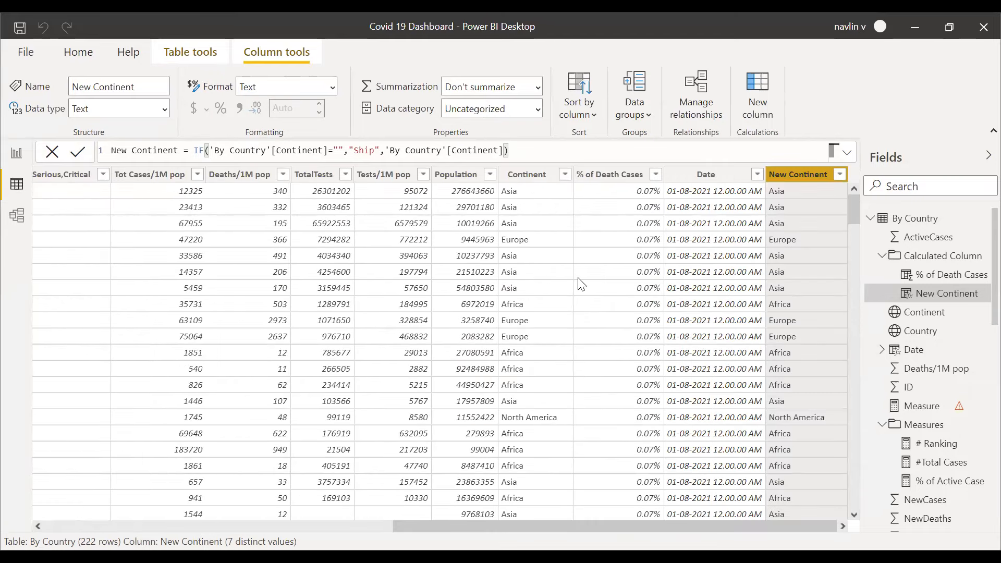
Step: Inspect the Continent column's filter values in the By Country table and close the list without filtering
left_click(542, 175)
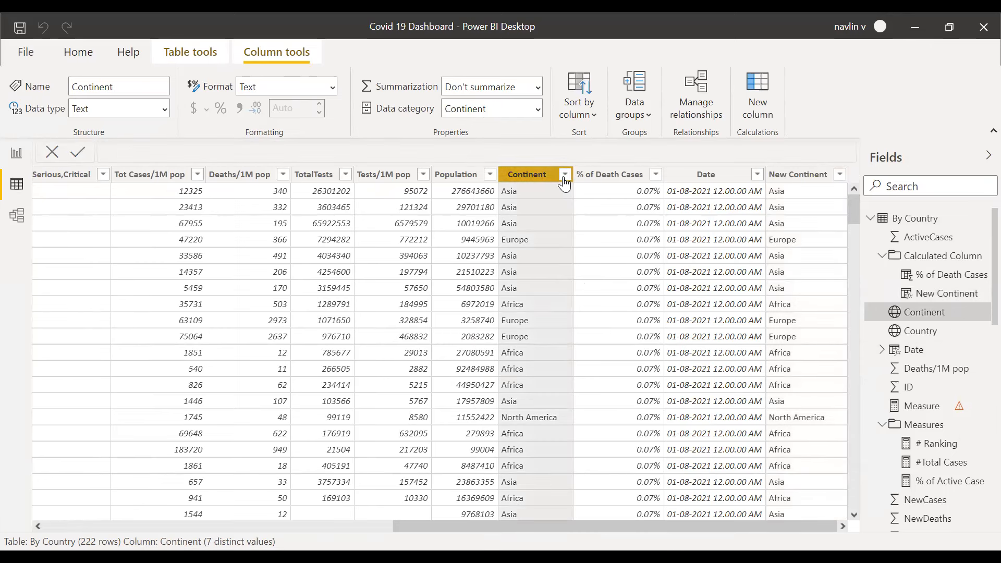
left_click(564, 175)
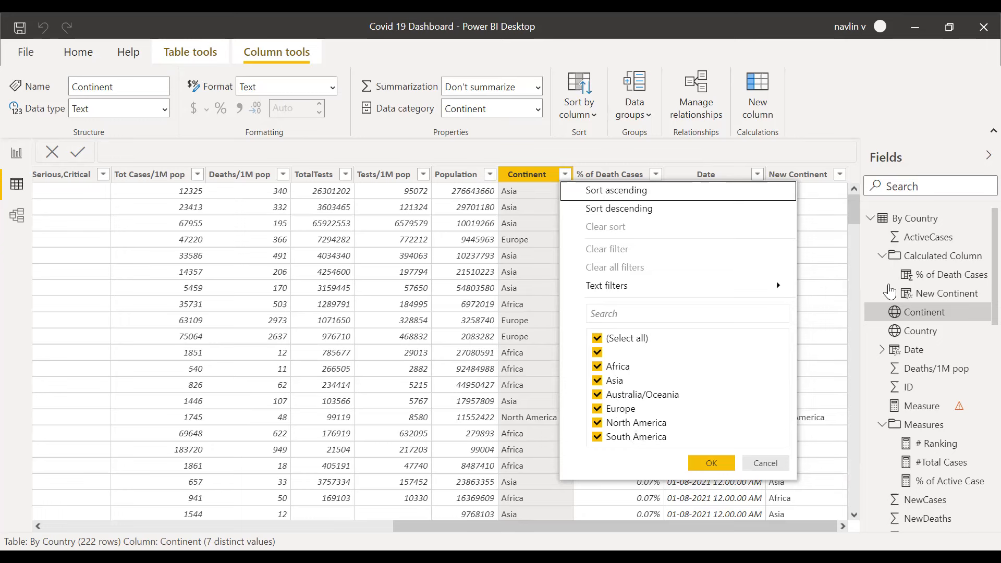
left_click(529, 177)
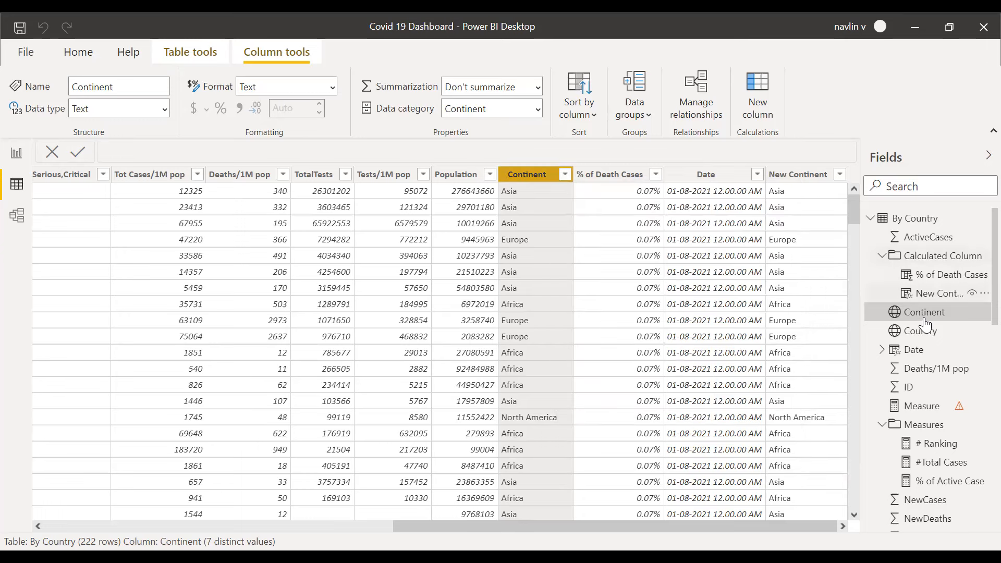
Step: Open the By Country query in Power Query Editor and inspect the filter values of its Continent column
right_click(917, 219)
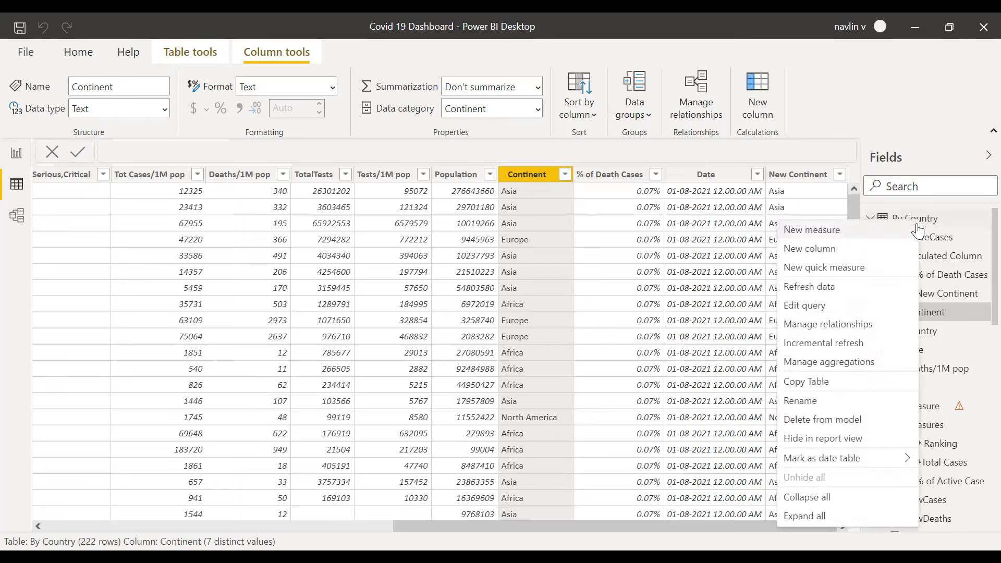
left_click(812, 307)
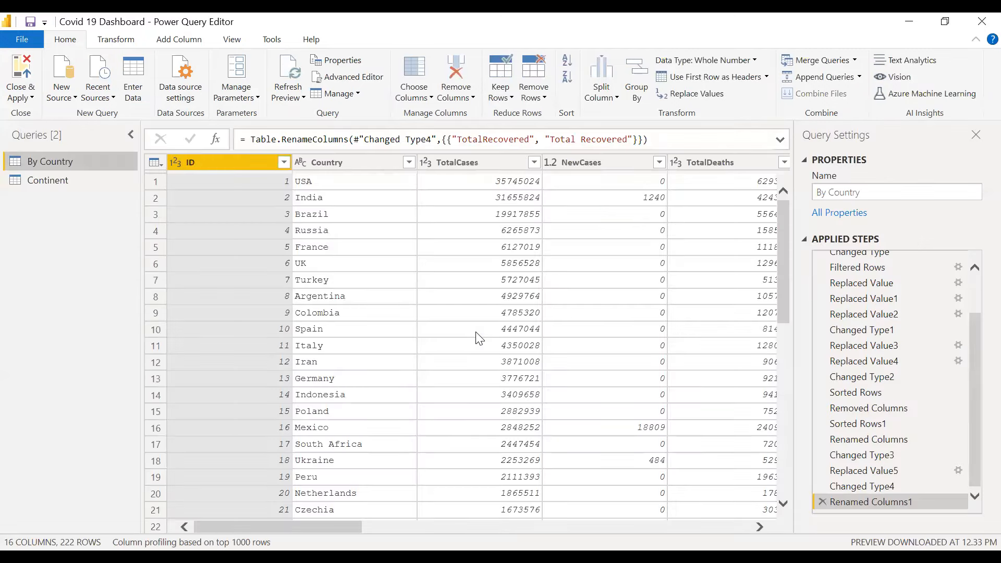
left_click_drag(398, 527, 698, 526)
left_click(767, 162)
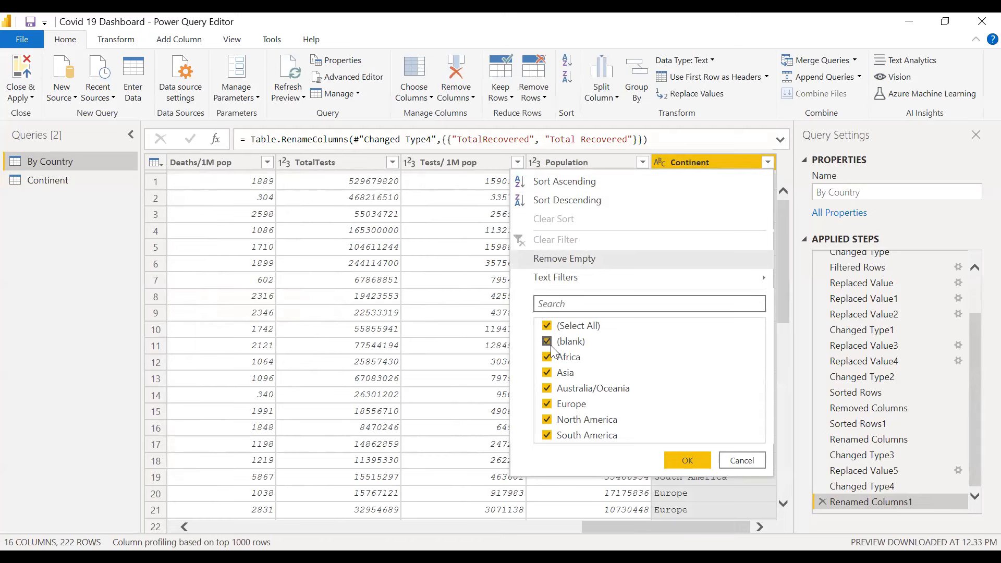
left_click(692, 158)
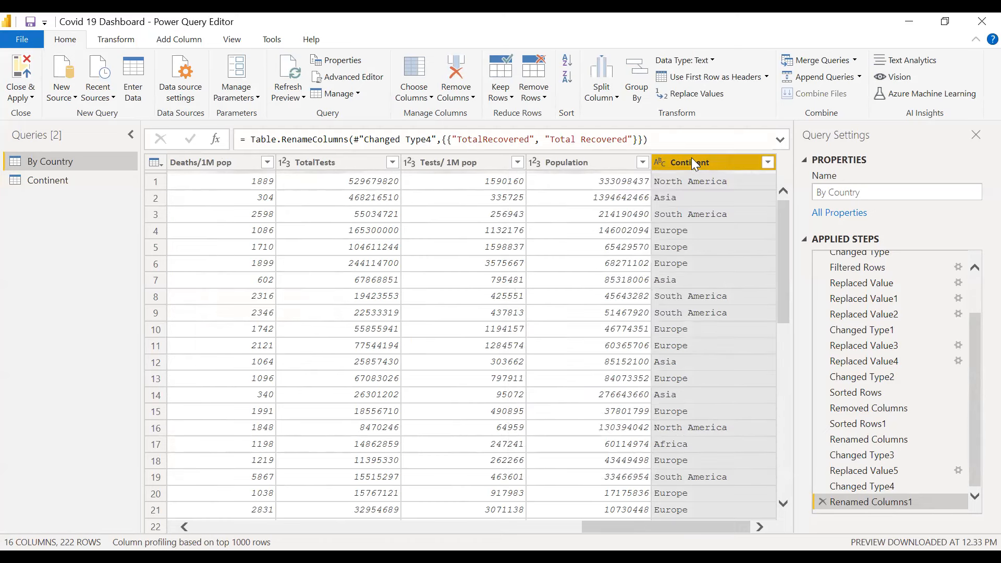
Step: Filter the query's Continent column to blank values only, examine the matching countries and delete the filter step
left_click(767, 162)
left_click(546, 325)
left_click(548, 341)
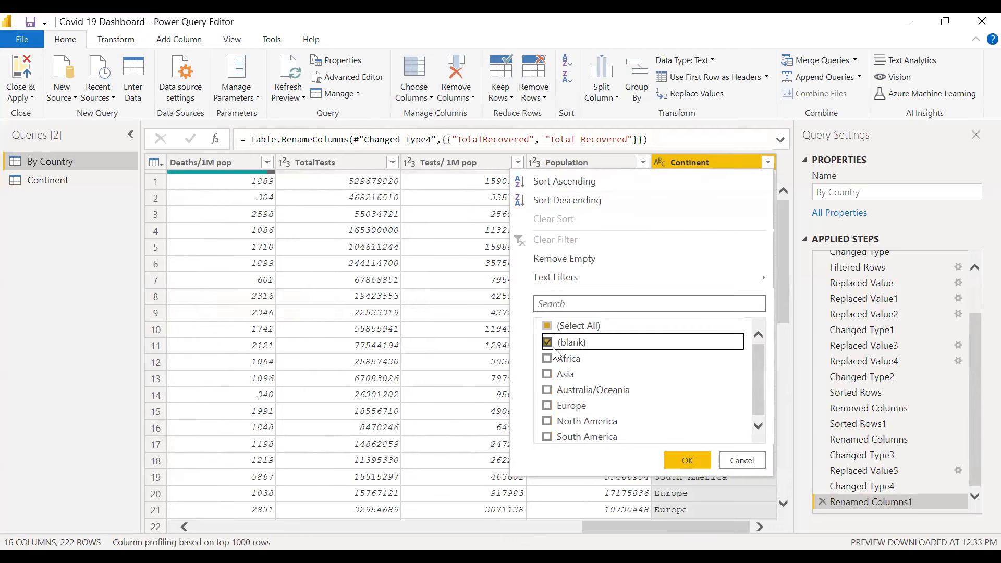
left_click(687, 462)
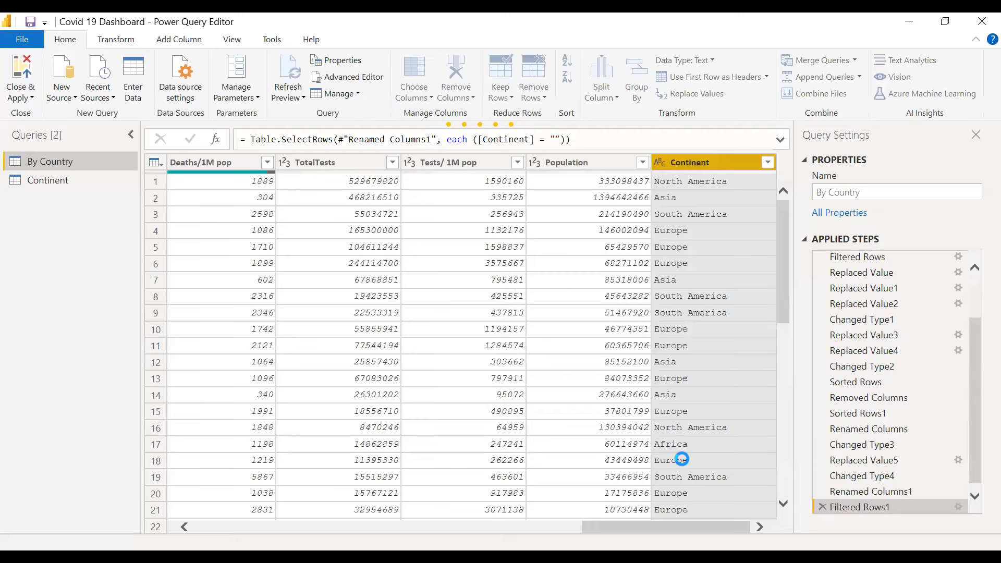
left_click_drag(648, 528, 134, 528)
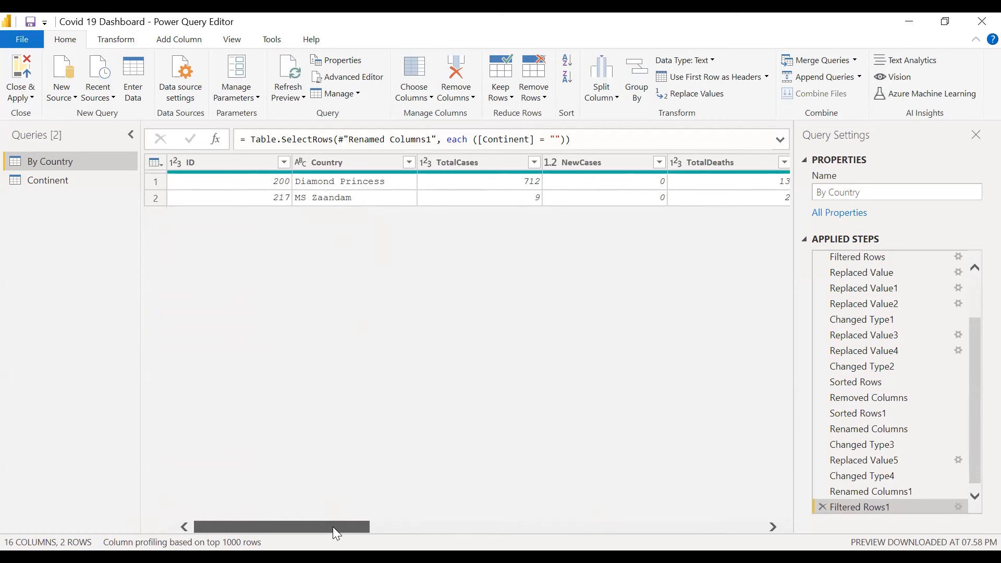
left_click_drag(336, 527, 341, 527)
left_click(821, 506)
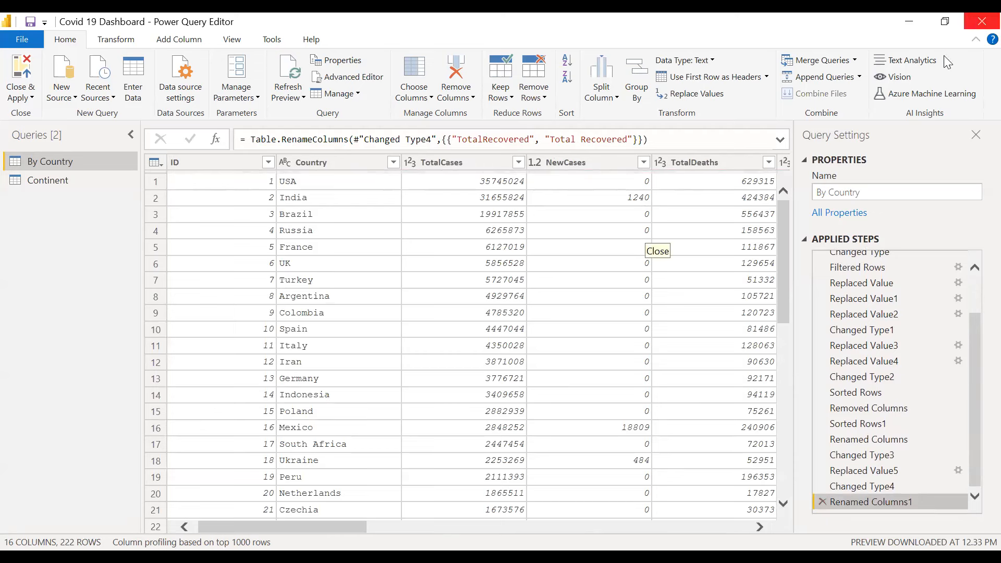
Step: Close Power Query Editor and examine the formula of the New Continent column in the By Country table's data view
left_click(978, 25)
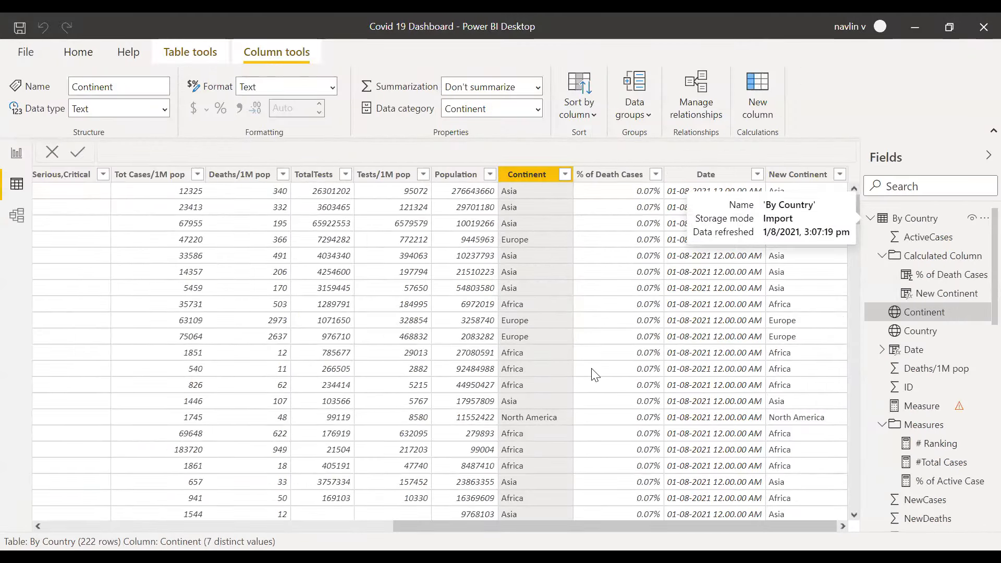
left_click(21, 161)
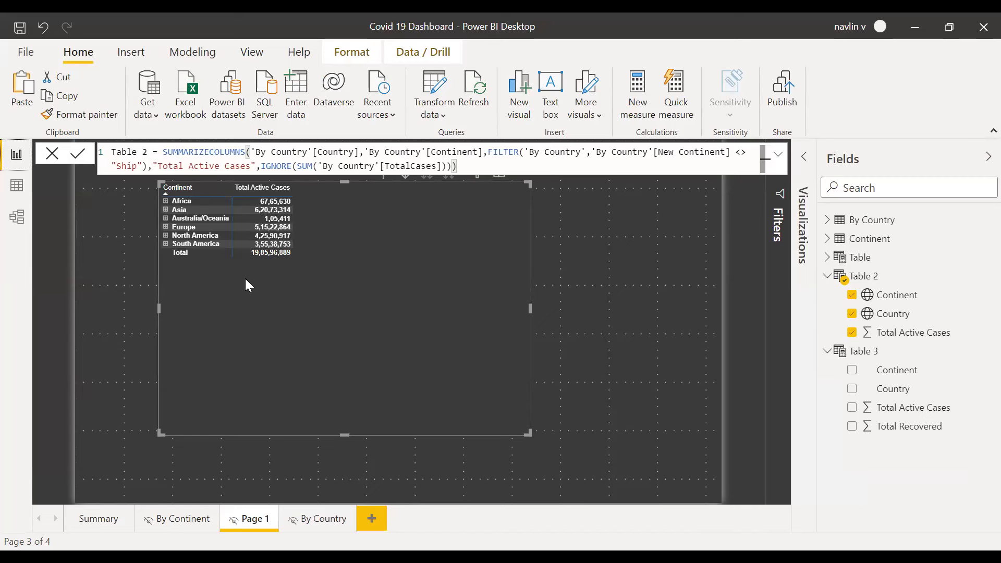
left_click(17, 186)
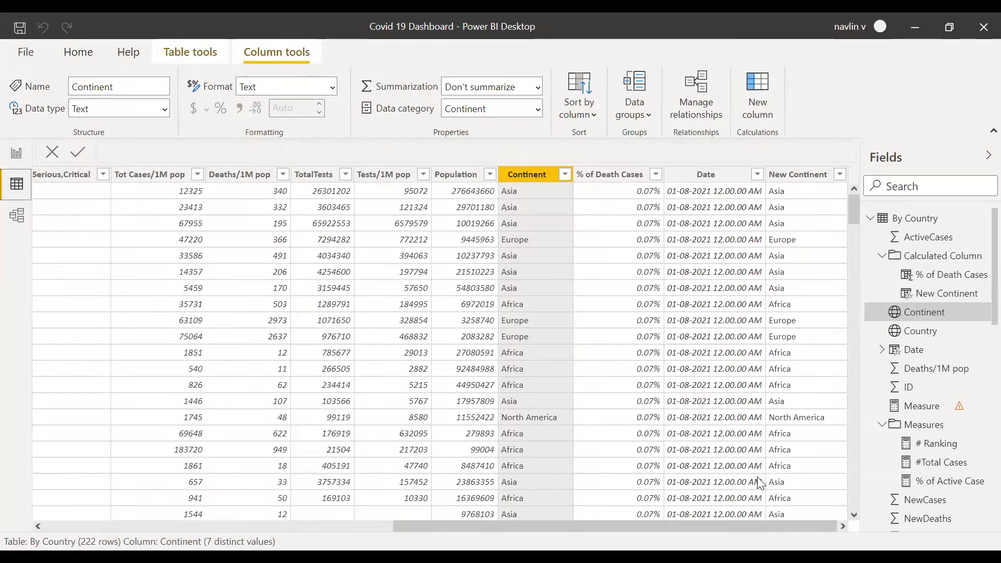
right_click(922, 222)
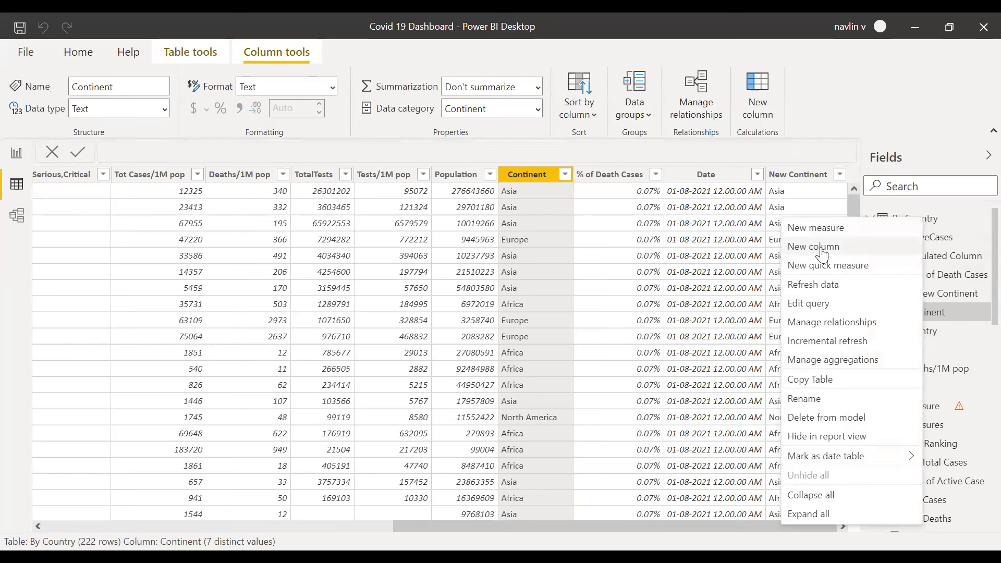
left_click(895, 134)
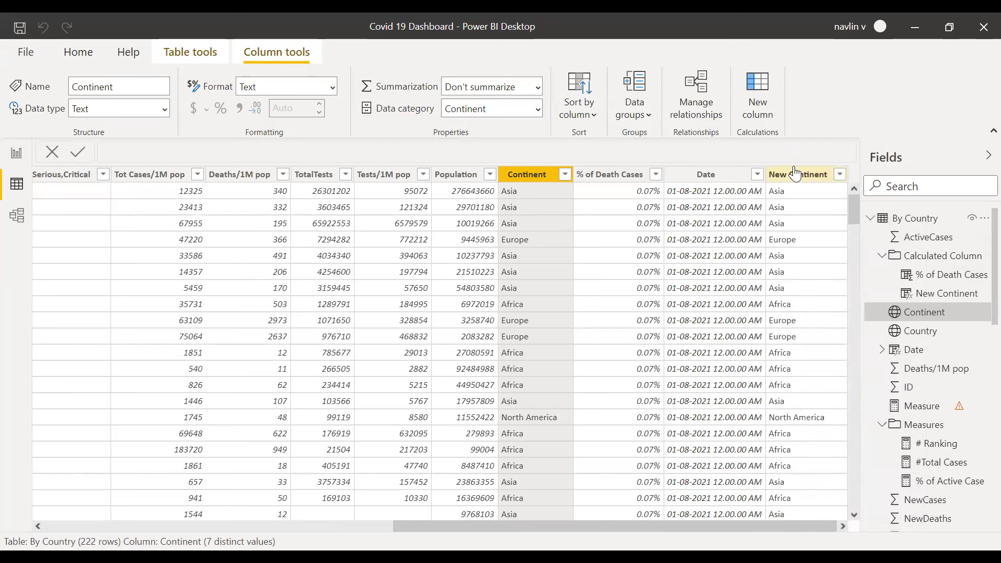
left_click(794, 174)
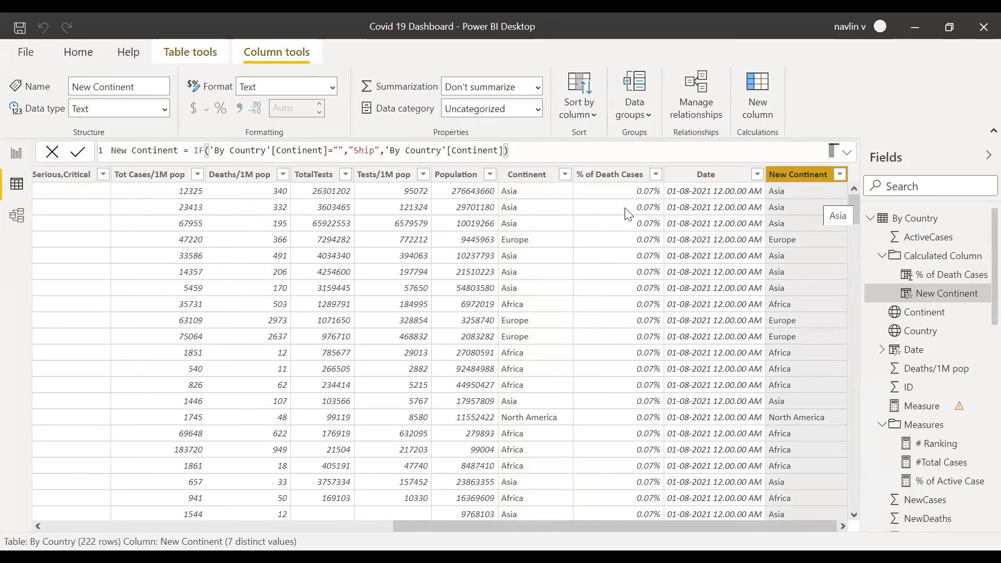
Step: Return to Page 1 of the report, examine the New Continent filter applied on all pages and collapse the filters
left_click(16, 153)
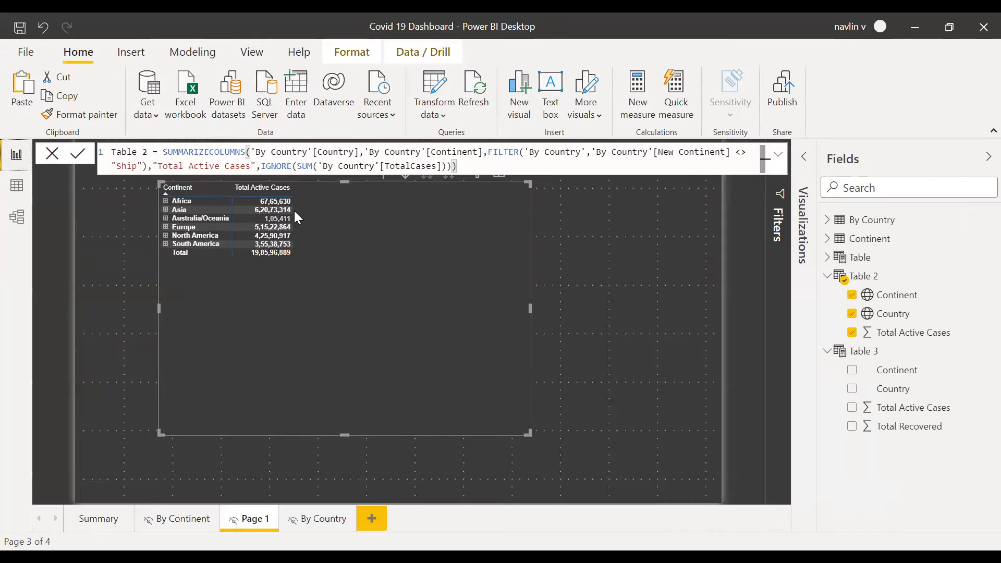
left_click(803, 157)
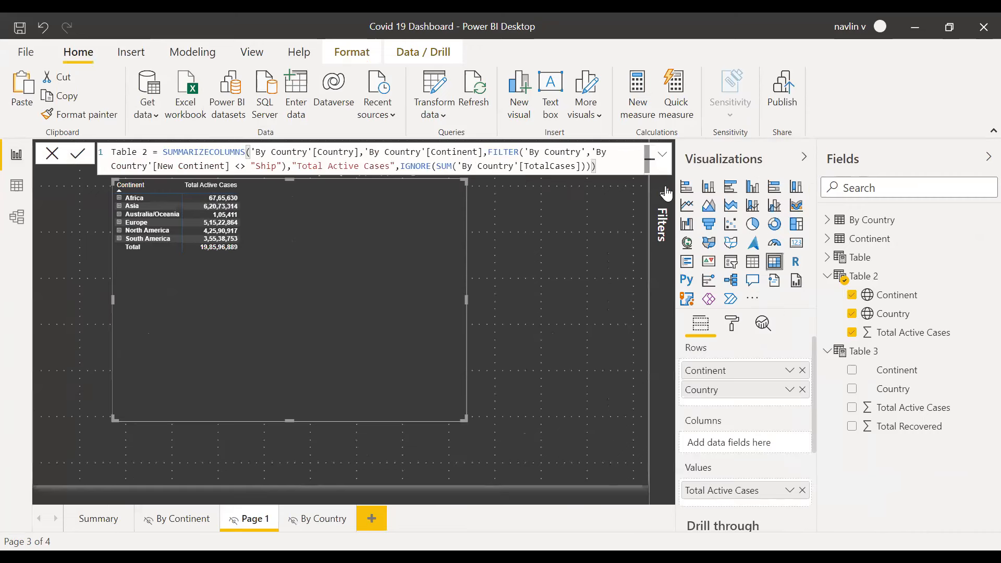
left_click(622, 225)
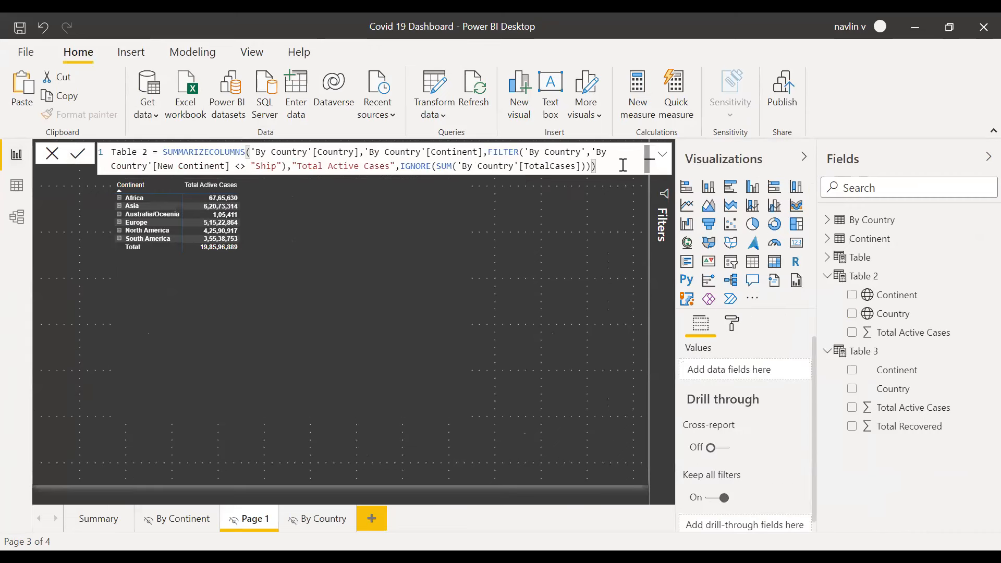
left_click(660, 224)
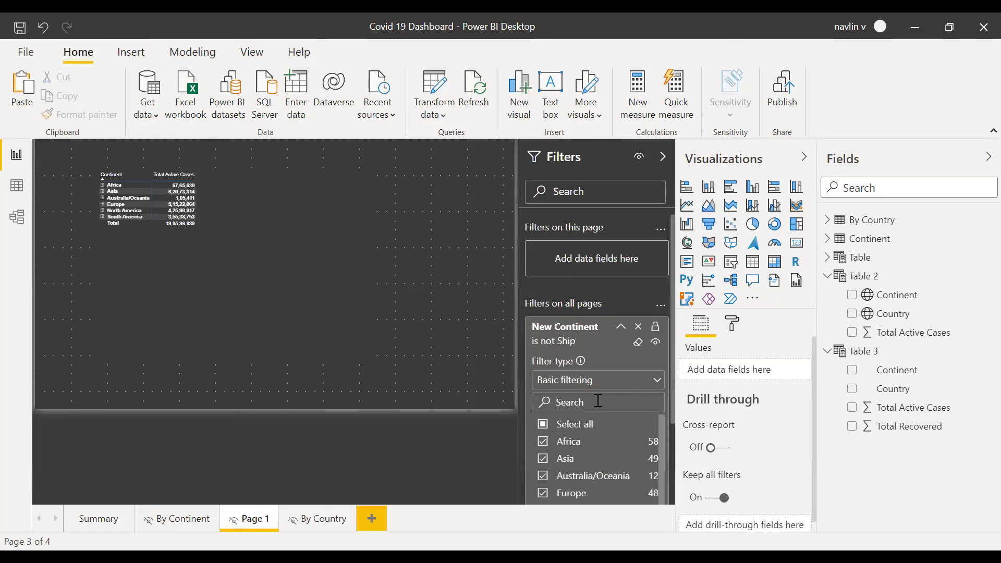
scroll(591, 475, "down", 5)
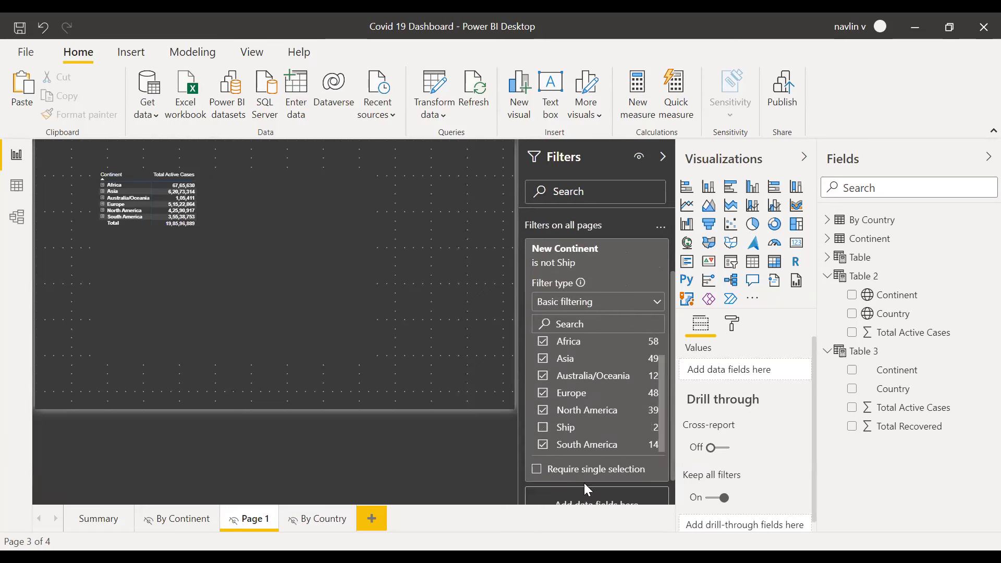
left_click(660, 157)
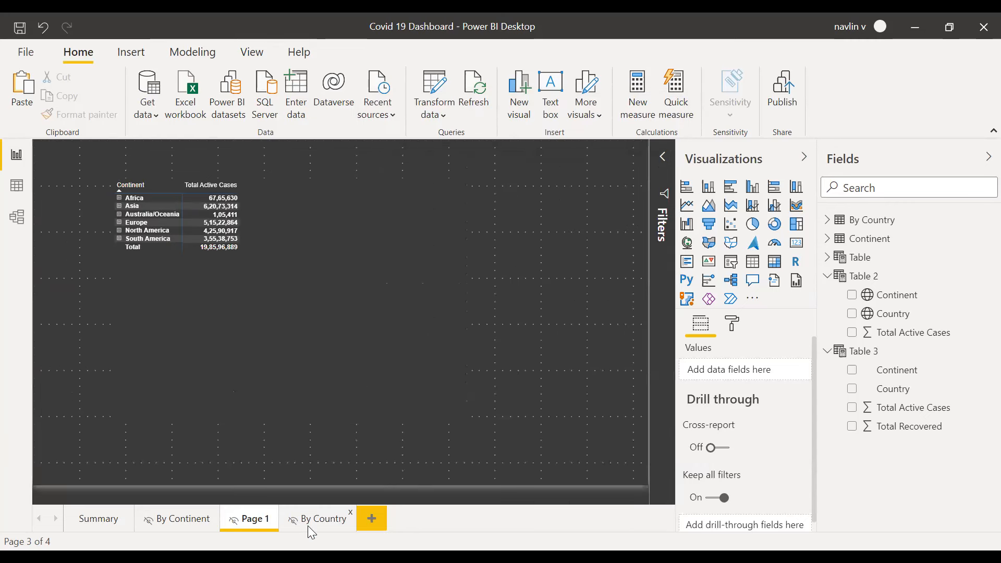
Step: View the By Country tooltip page, return to the Summary page and publish the report to TestWorkspace
left_click(323, 518)
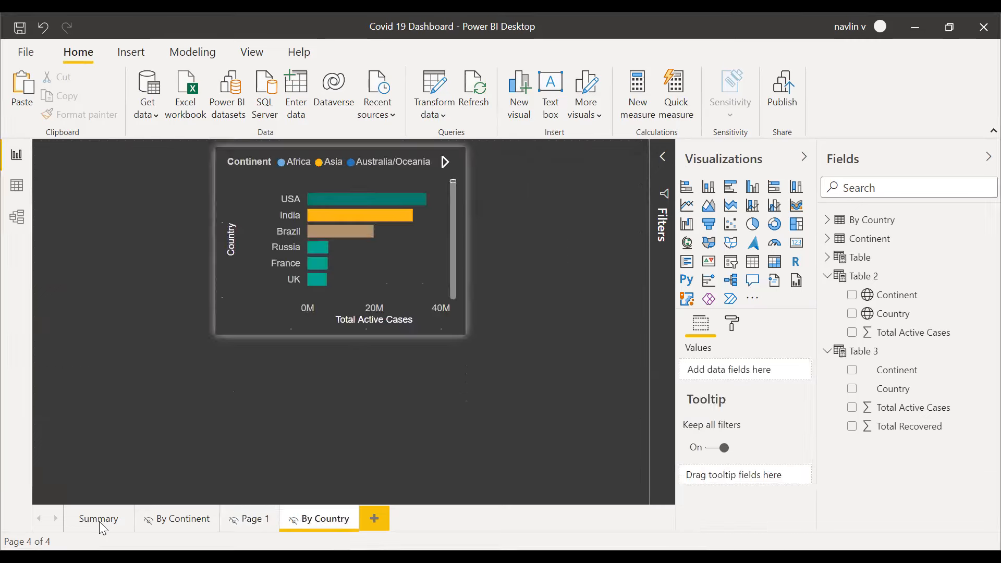
left_click(101, 524)
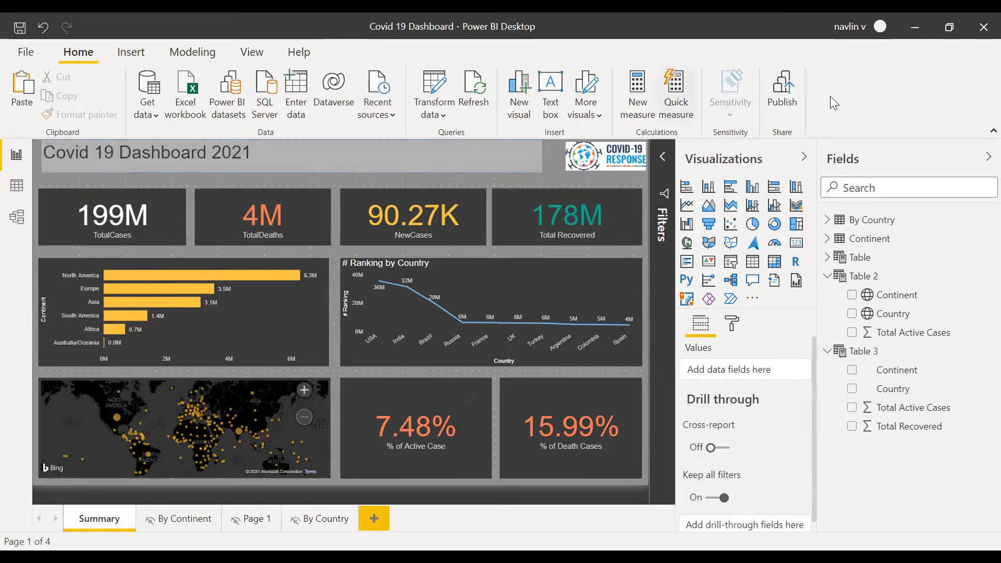
left_click(788, 88)
left_click(574, 312)
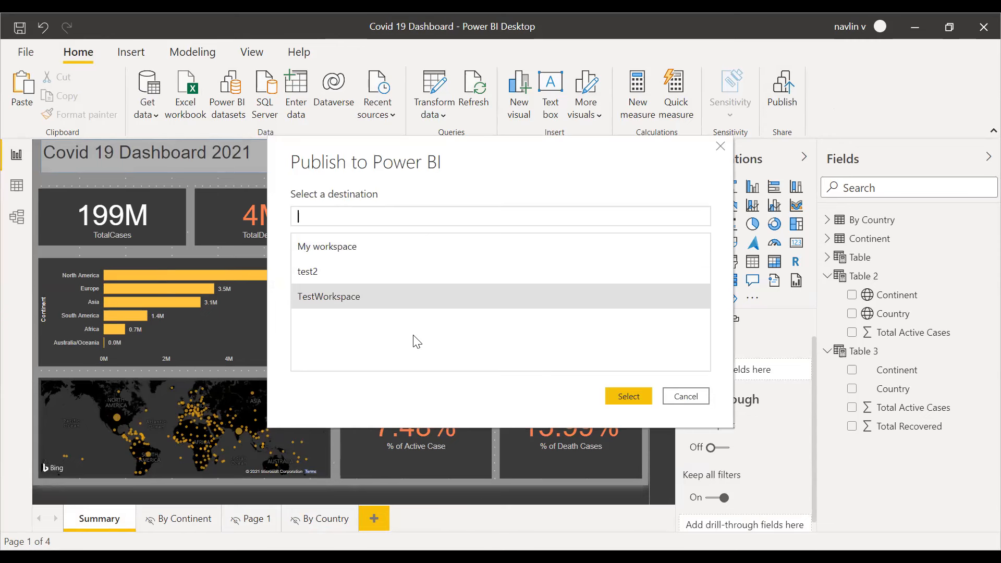
left_click(611, 395)
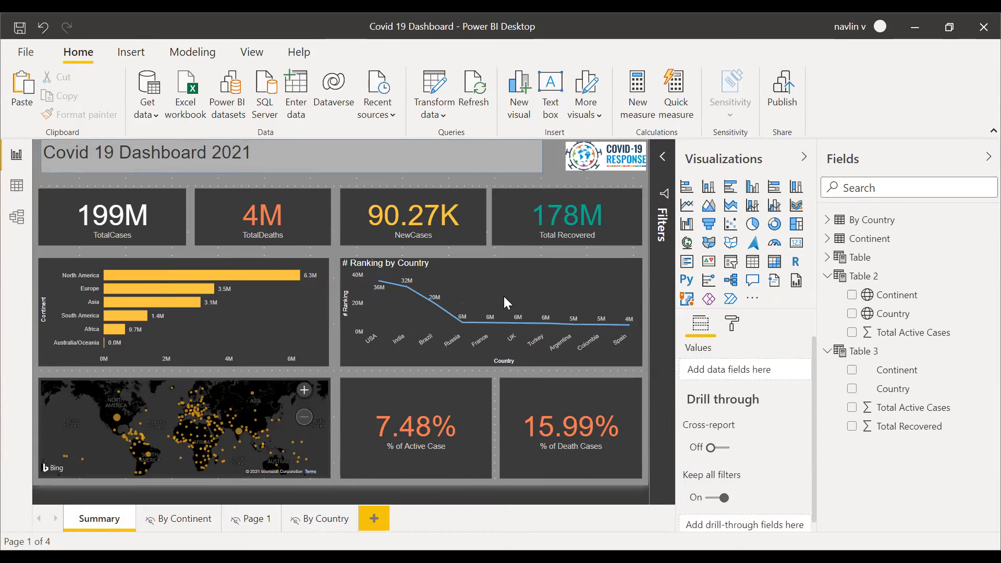
left_click(572, 368)
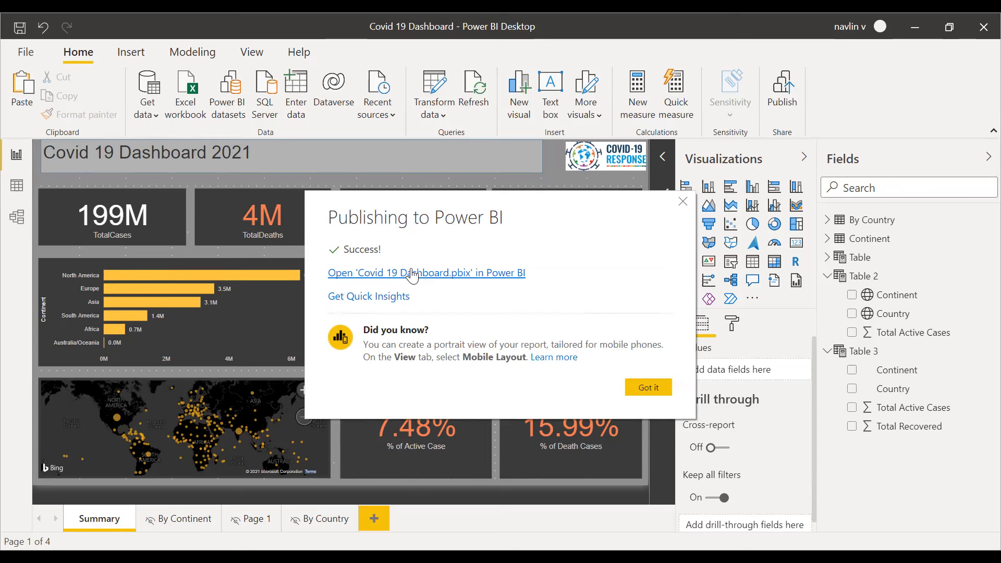
Step: Open the published Covid 19 Dashboard in the Power BI service and reopen the report from TestWorkspace's content list
left_click(412, 274)
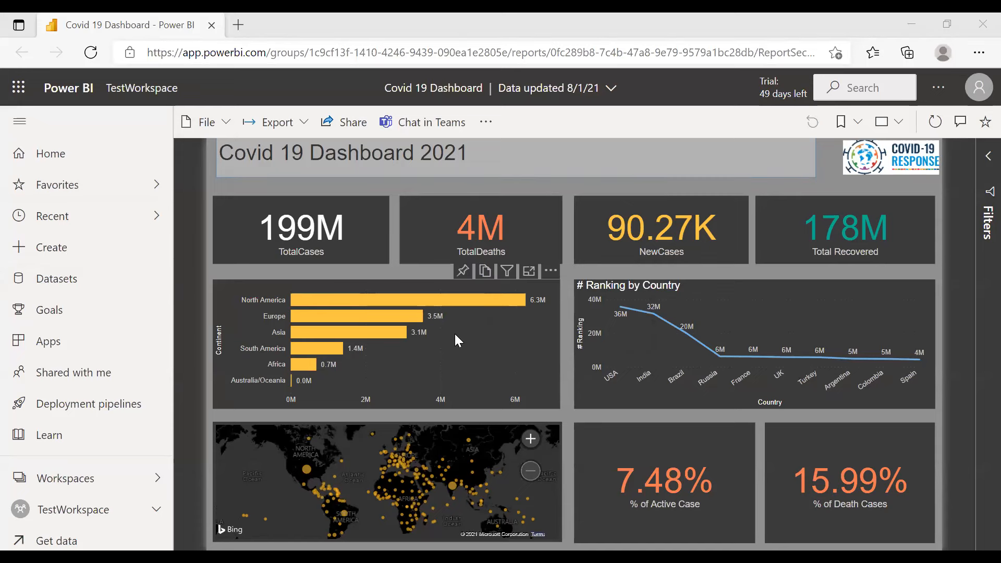
left_click(79, 515)
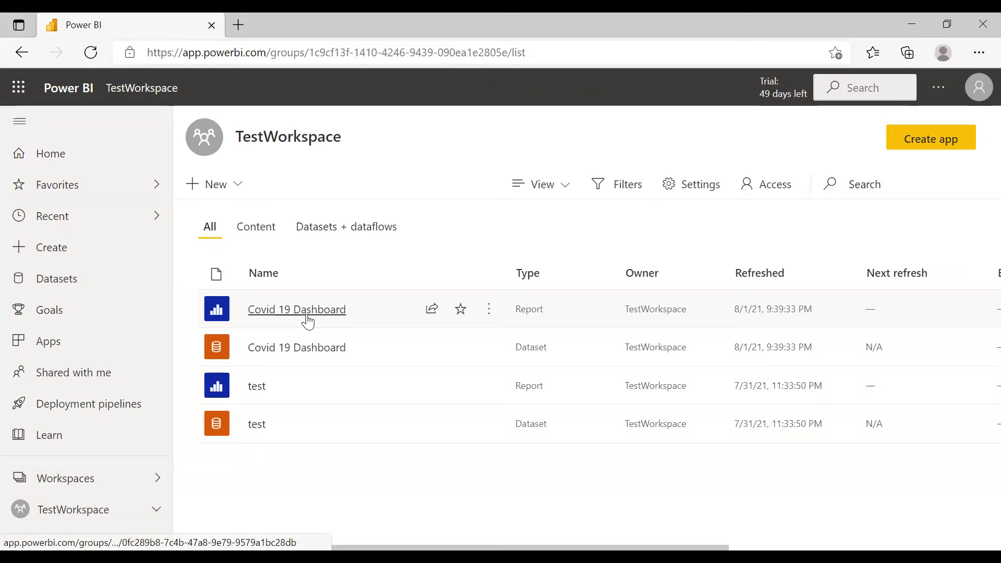
left_click(283, 313)
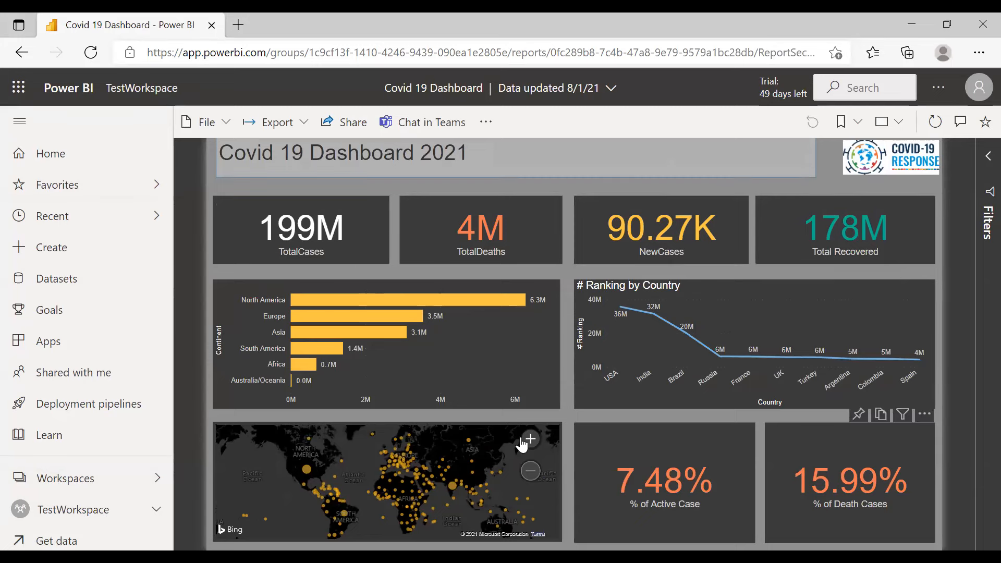
Step: Start creating an app from TestWorkspace and name it Covid App
left_click(87, 510)
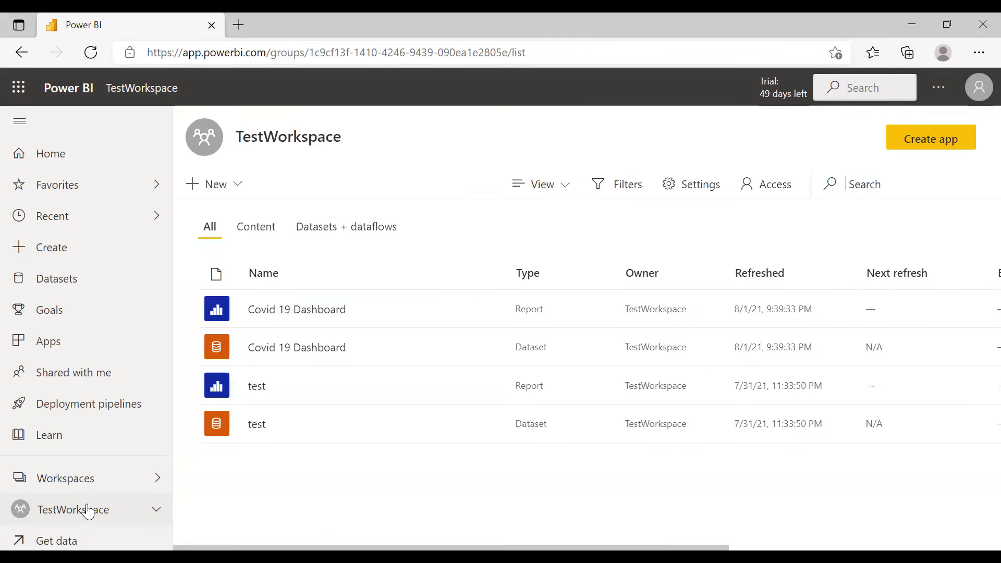
left_click(922, 140)
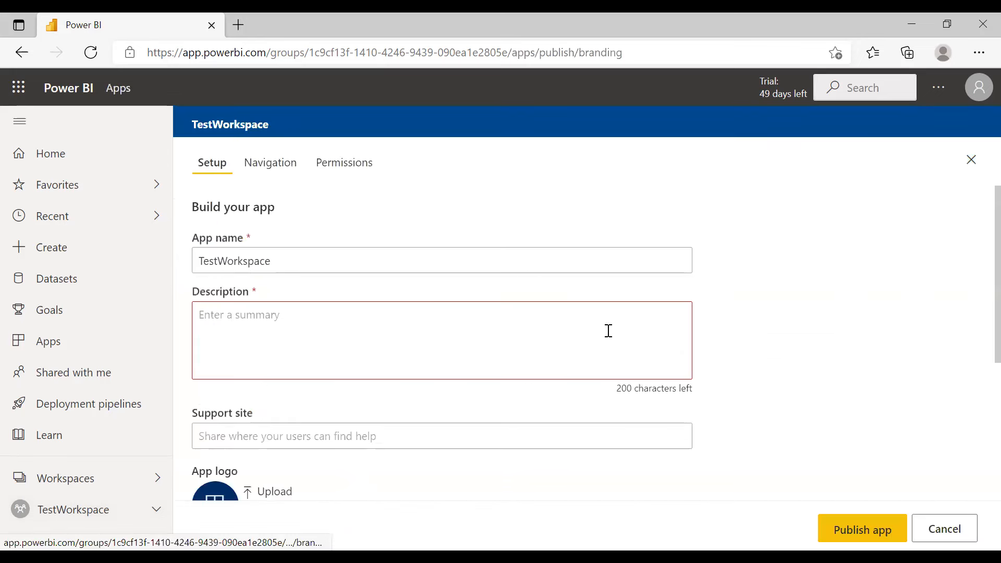
left_click(309, 254)
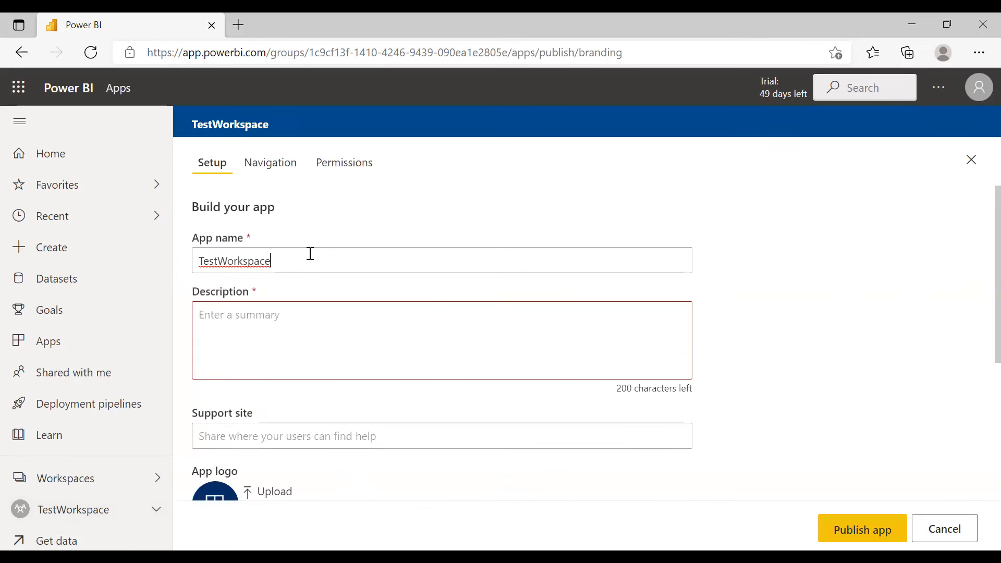
left_click_drag(308, 253, 195, 259)
type("Covid App")
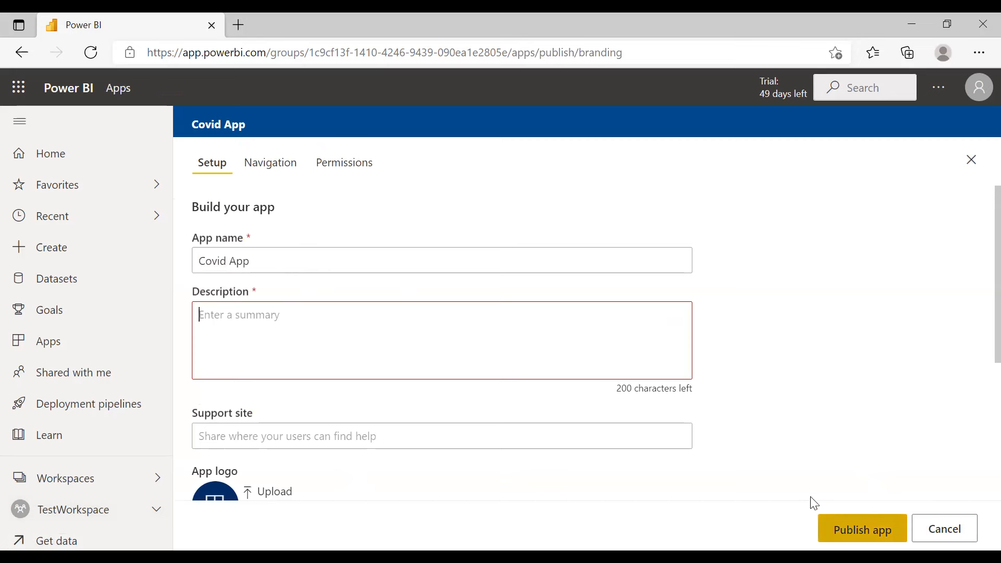
Step: Review the app's setup and the Covid 19 Dashboard's navigation details and link, and grant app access to the entire organization
scroll(565, 418, "down", 1)
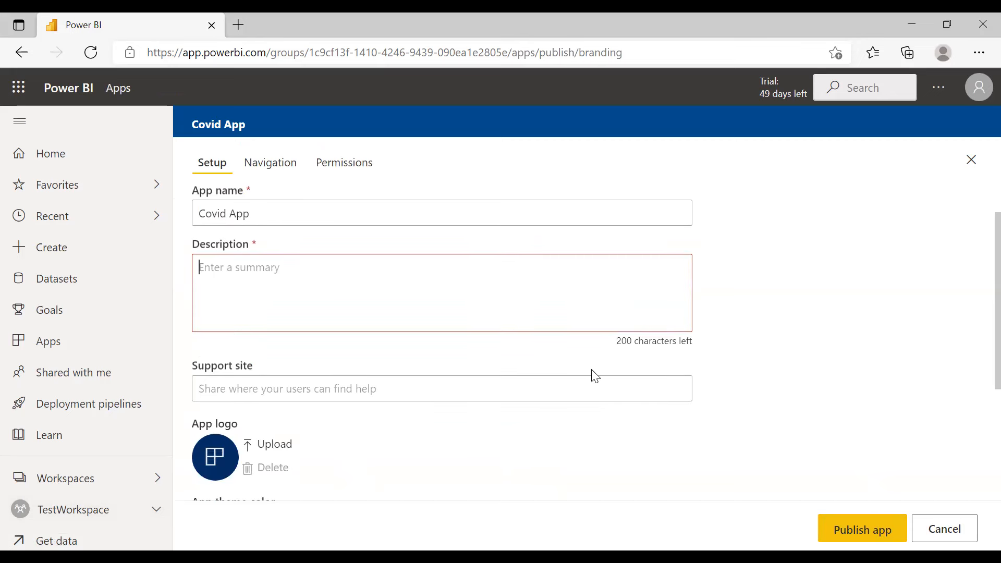
left_click(274, 161)
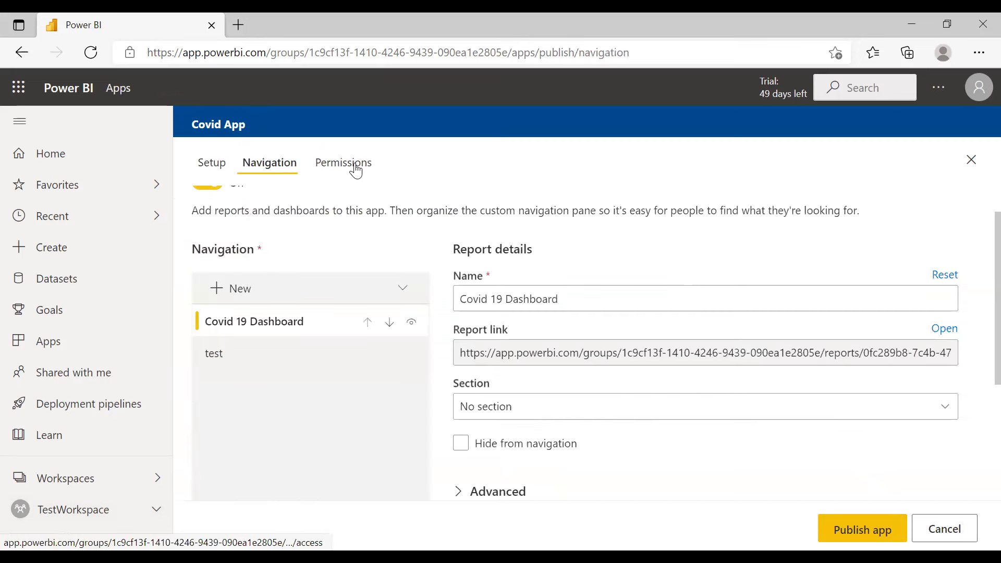
left_click(529, 346)
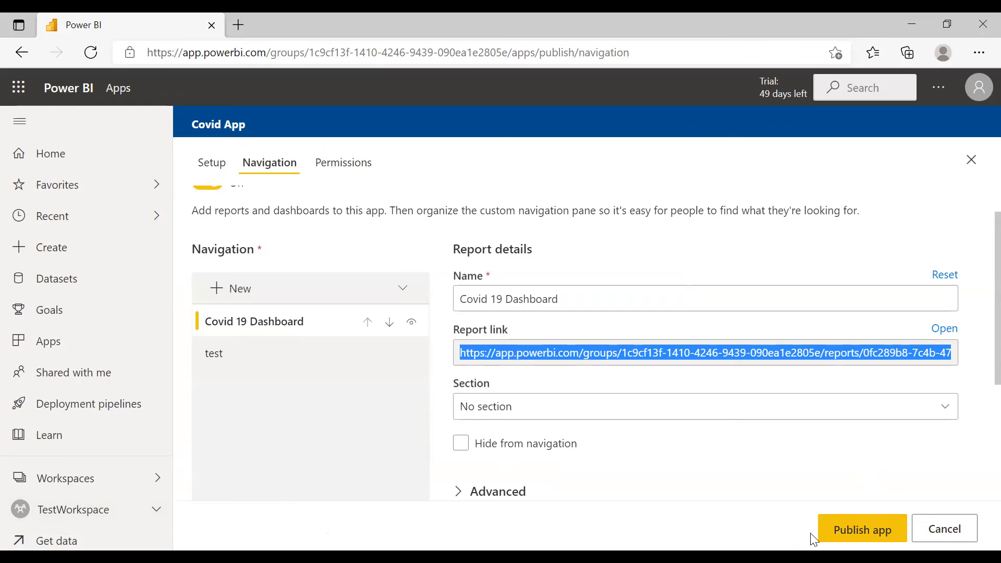
left_click(348, 169)
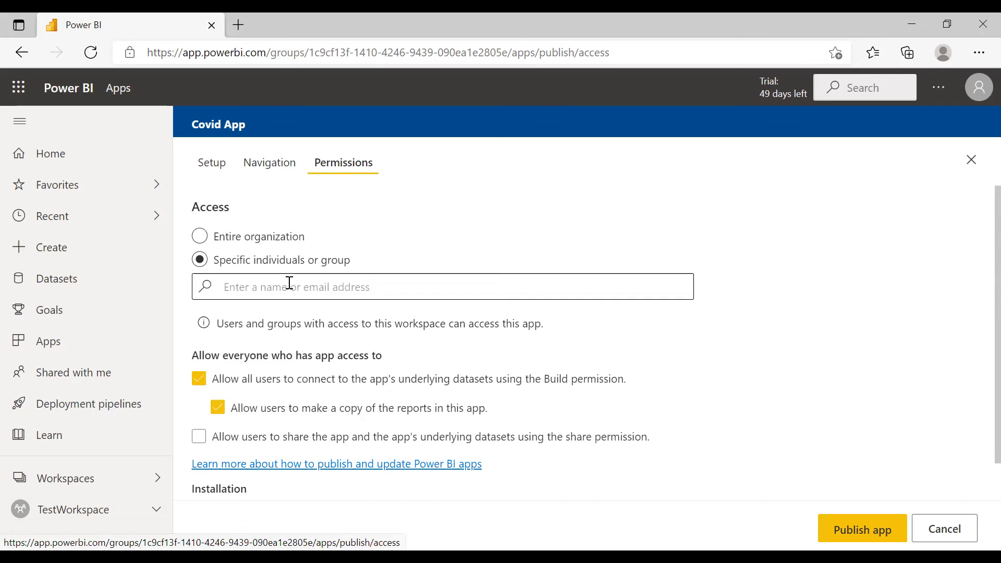
left_click(201, 243)
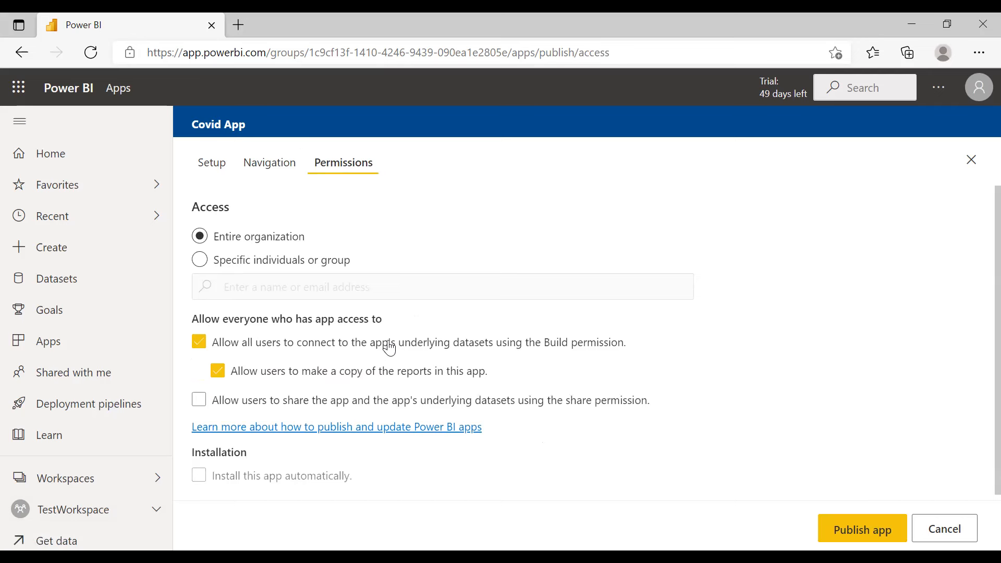
mouse_move(389, 349)
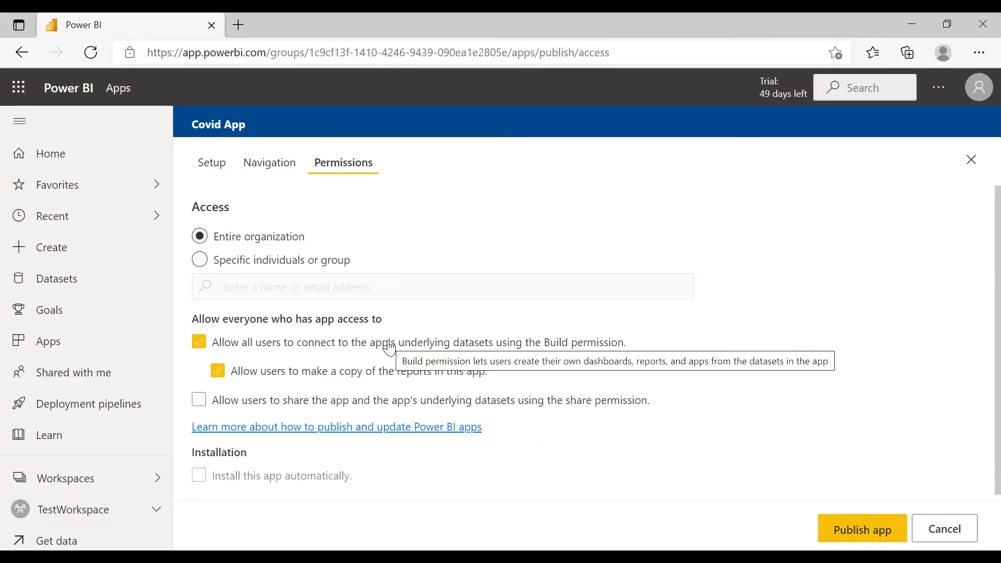
Step: Try to publish the app without a description, and fill in its required description as "test covid"
left_click(218, 167)
left_click(844, 527)
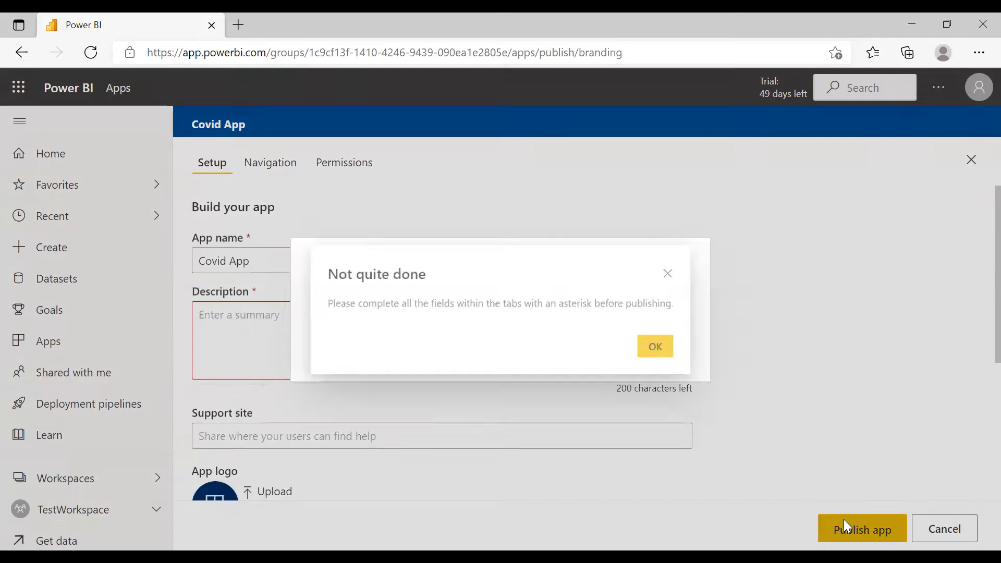
left_click(661, 350)
left_click(378, 326)
type("test")
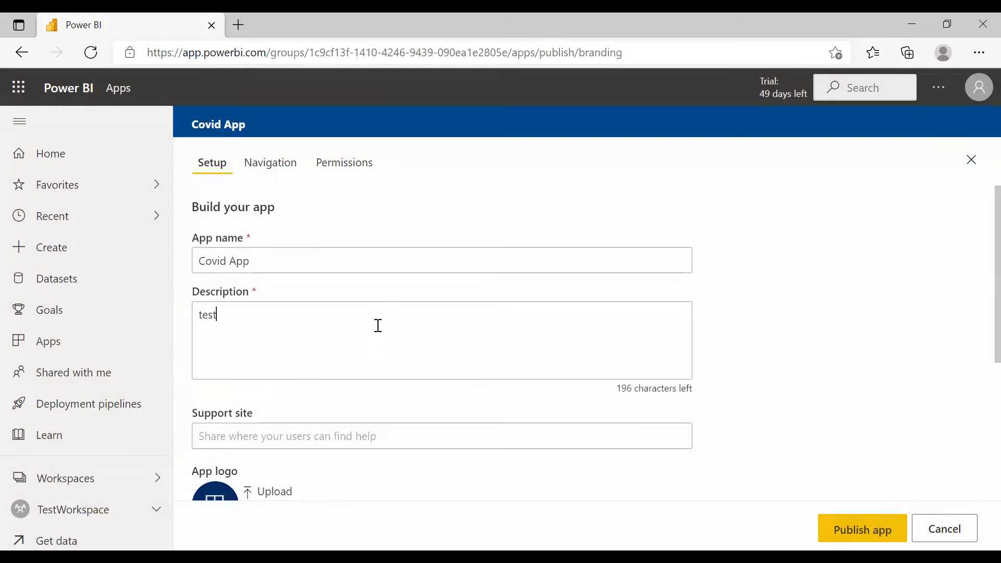
type(" covid")
Step: Publish Covid App and select its whole sharing link
left_click(855, 525)
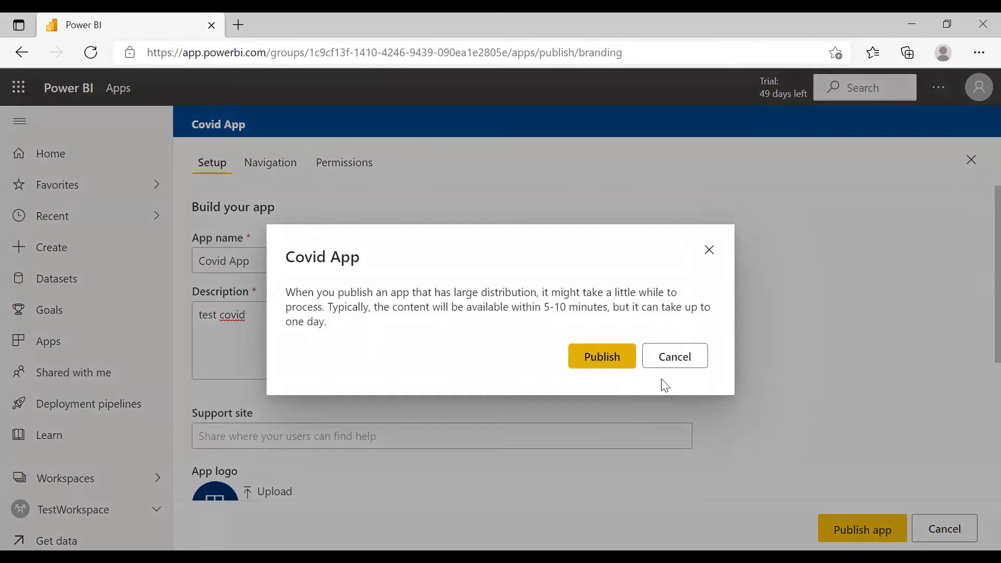
left_click(598, 358)
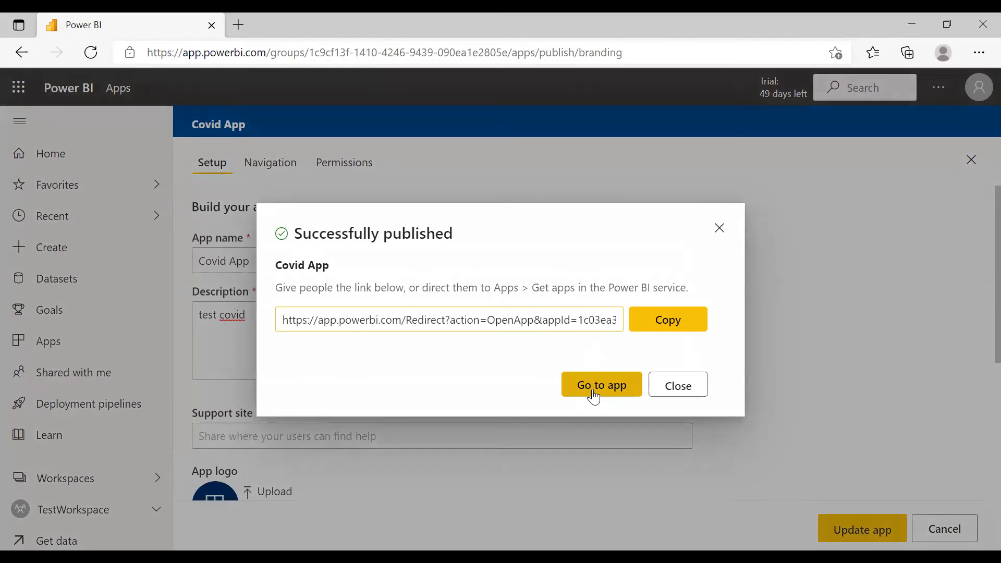
triple_click(450, 319)
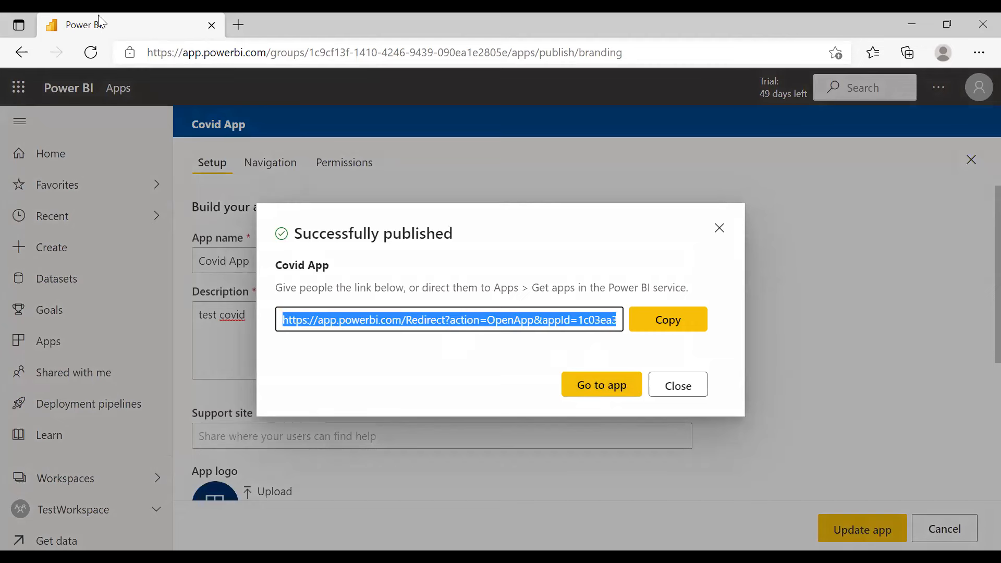
Step: Open Covid App from its sharing link in a new browser tab and view its test report and Covid 19 Dashboard
key("ctrl+t")
type("https://app.powerbi.com/Redirect?action=OpenApp&appId=1c03ea39-c2b1-4f27-a648-80bc2f3b2ff5&ctid=7e93e5bc-5a4c-4c9c-8c51-77c8233844ce")
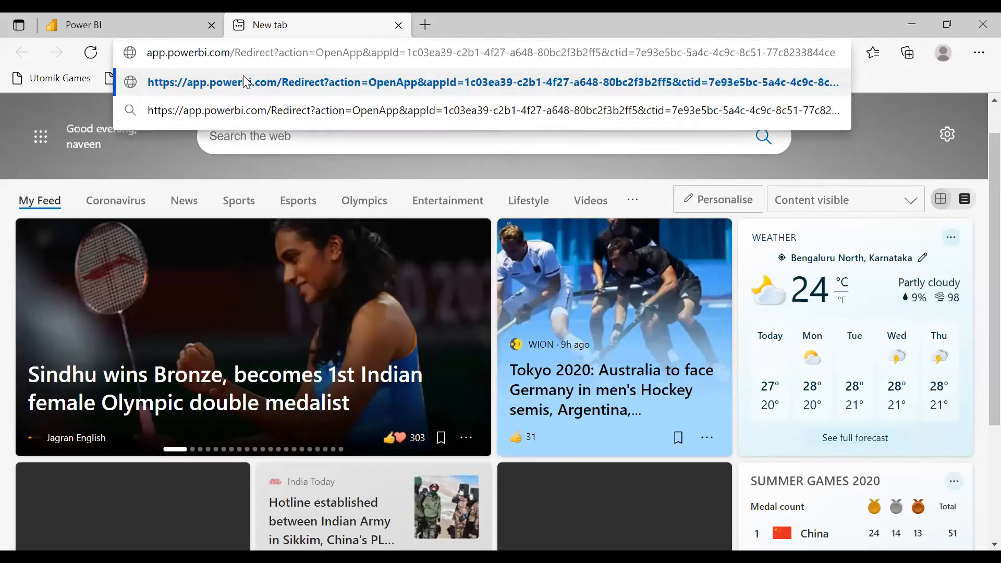
key("Return")
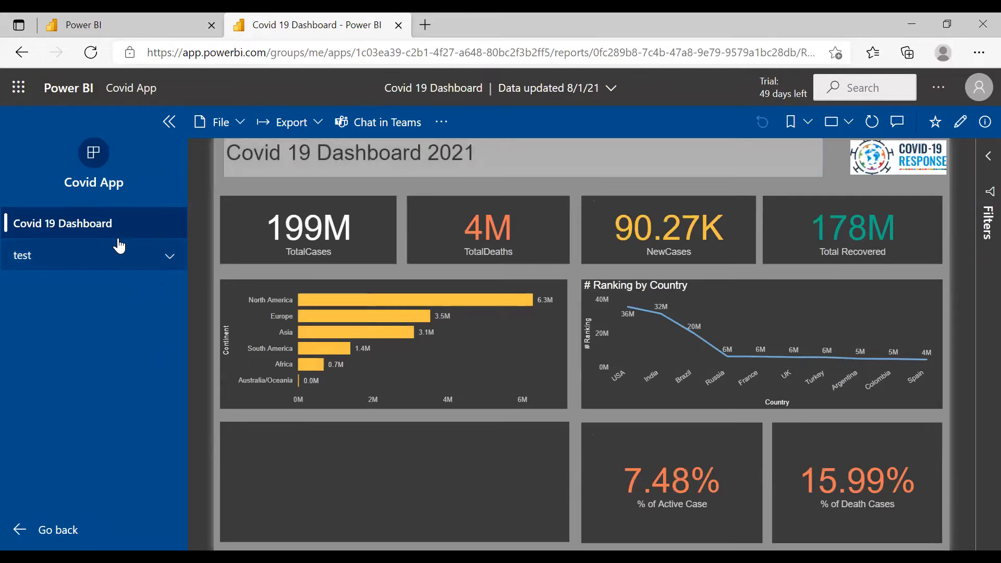
left_click(73, 271)
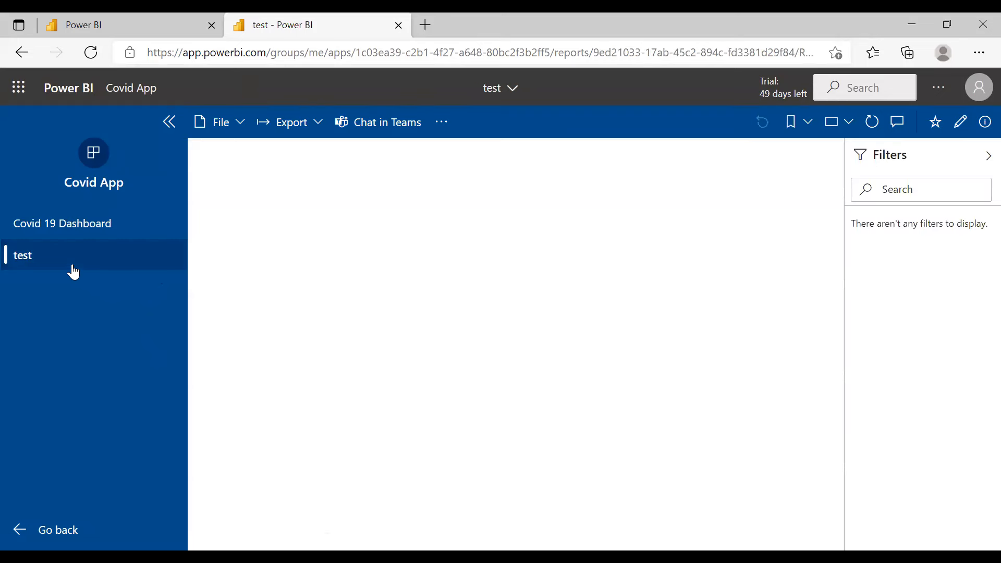
left_click(89, 232)
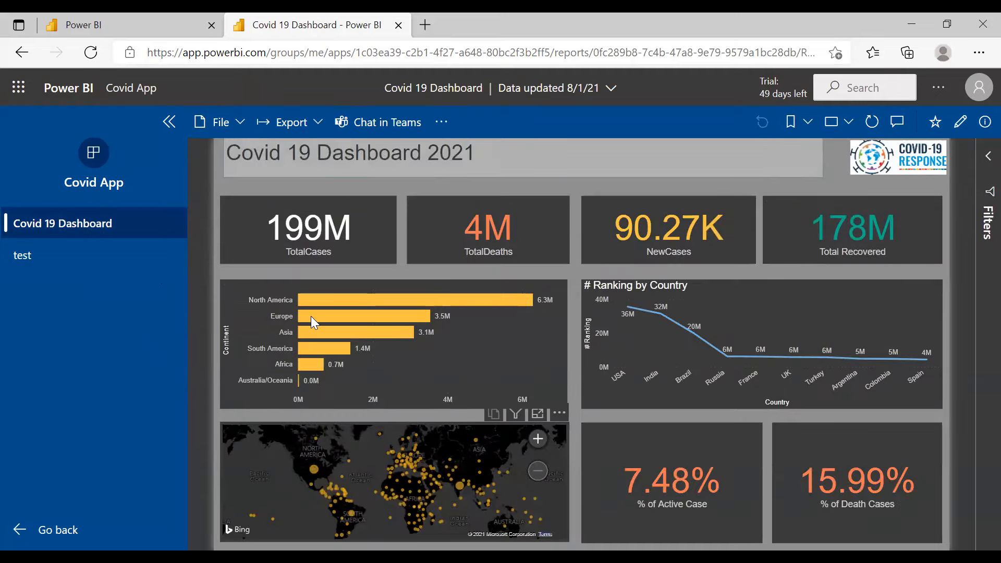
Step: Generate the Covid 19 Dashboard's secure embed code for a website or portal, view it and close it
left_click(219, 122)
mouse_move(238, 214)
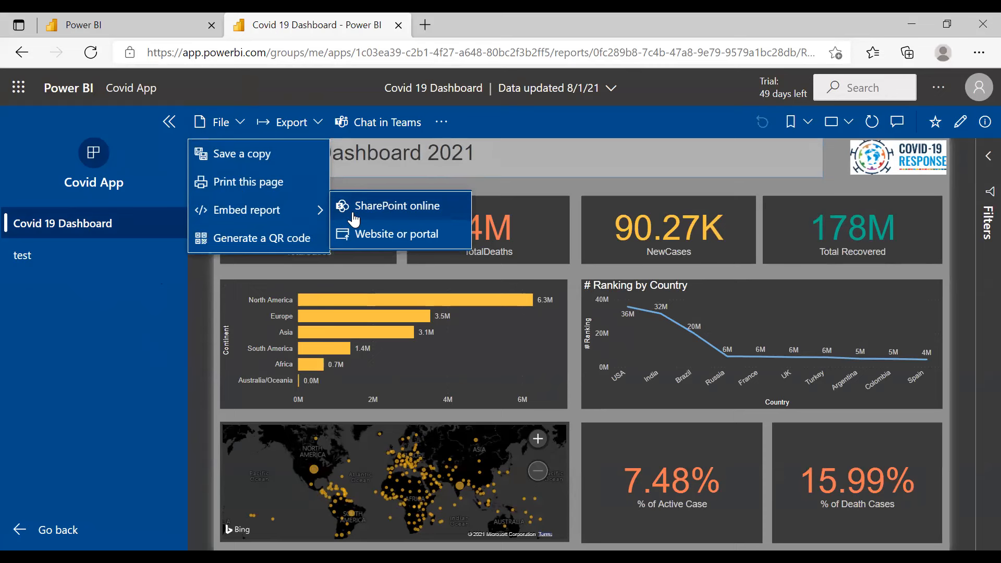
left_click(367, 234)
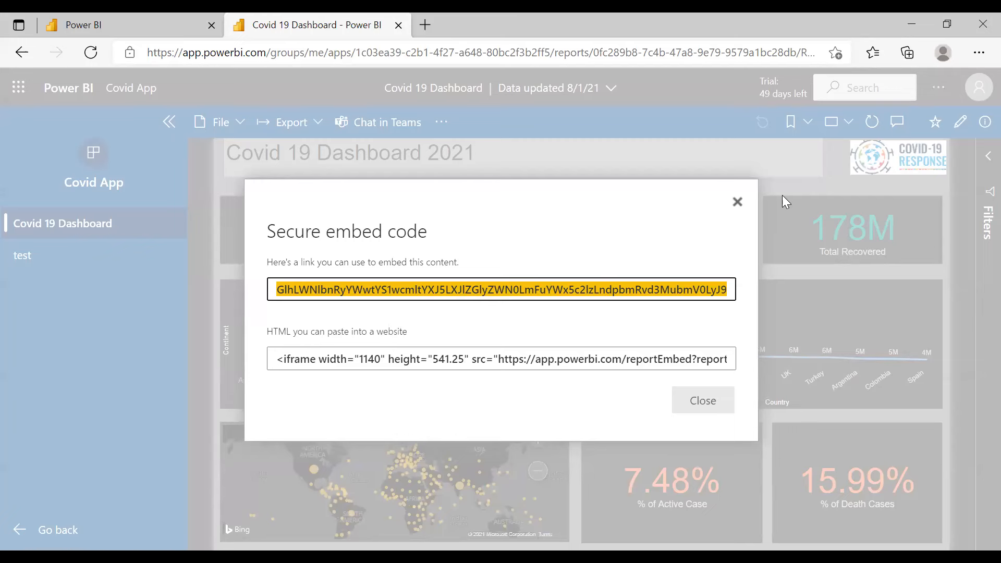
left_click(736, 204)
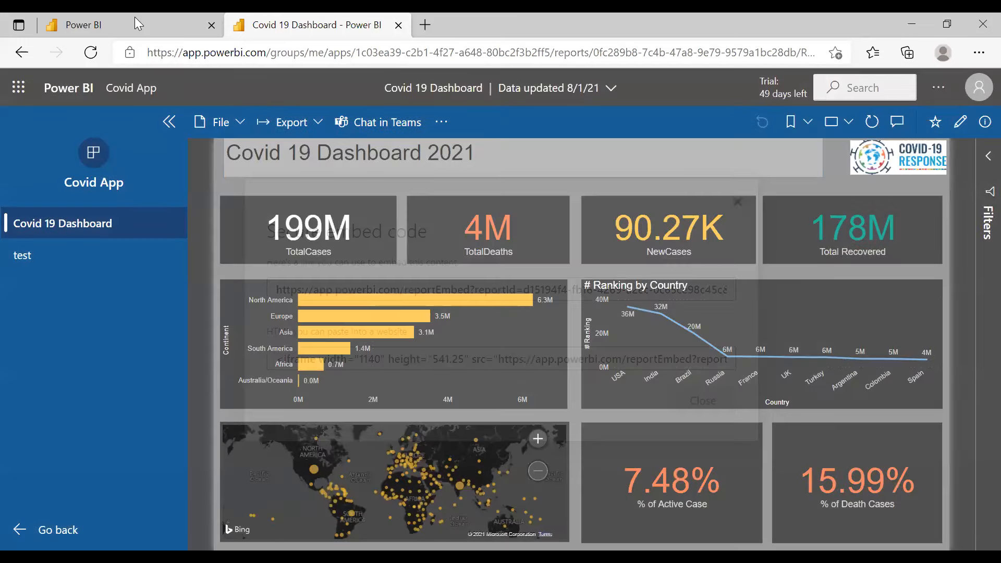
Step: Go back to the app publishing page, dismiss the publish confirmation and leave the app editor for TestWorkspace
left_click(134, 17)
left_click(678, 385)
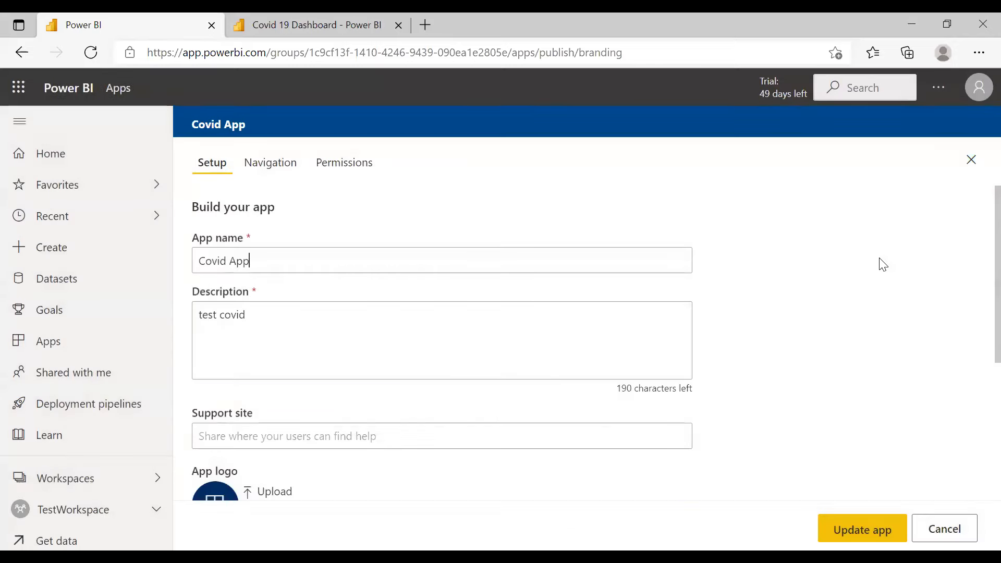
left_click(956, 532)
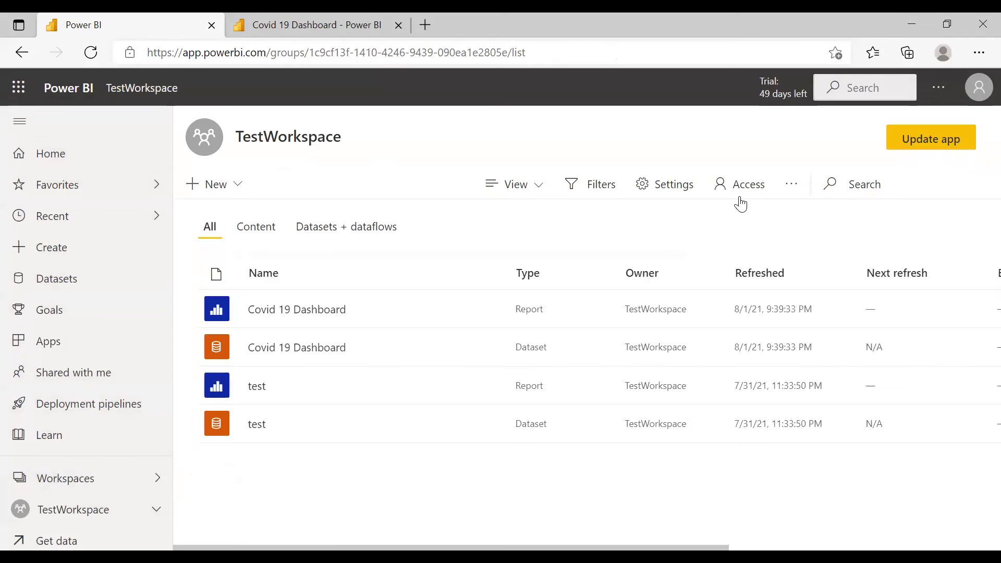
mouse_move(449, 419)
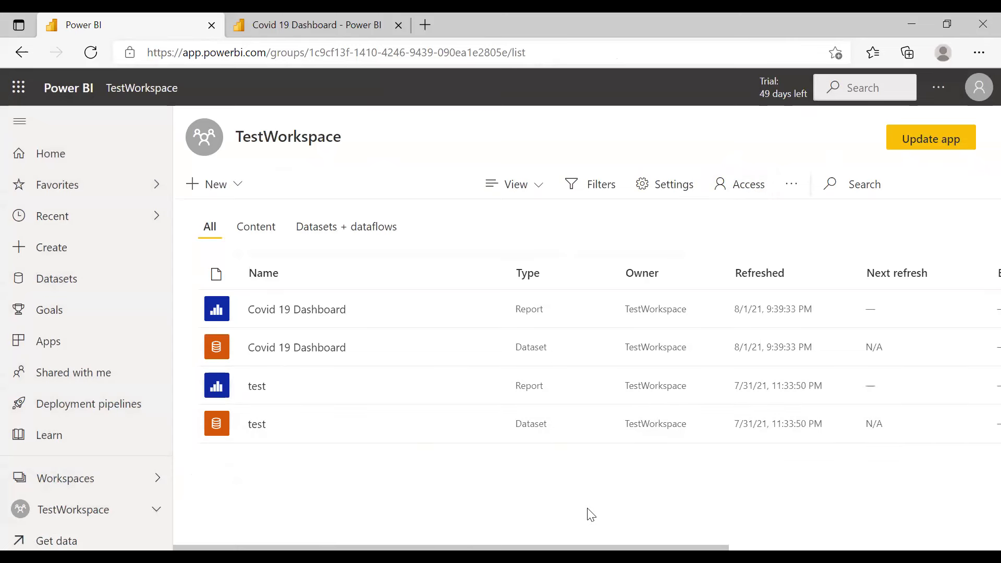